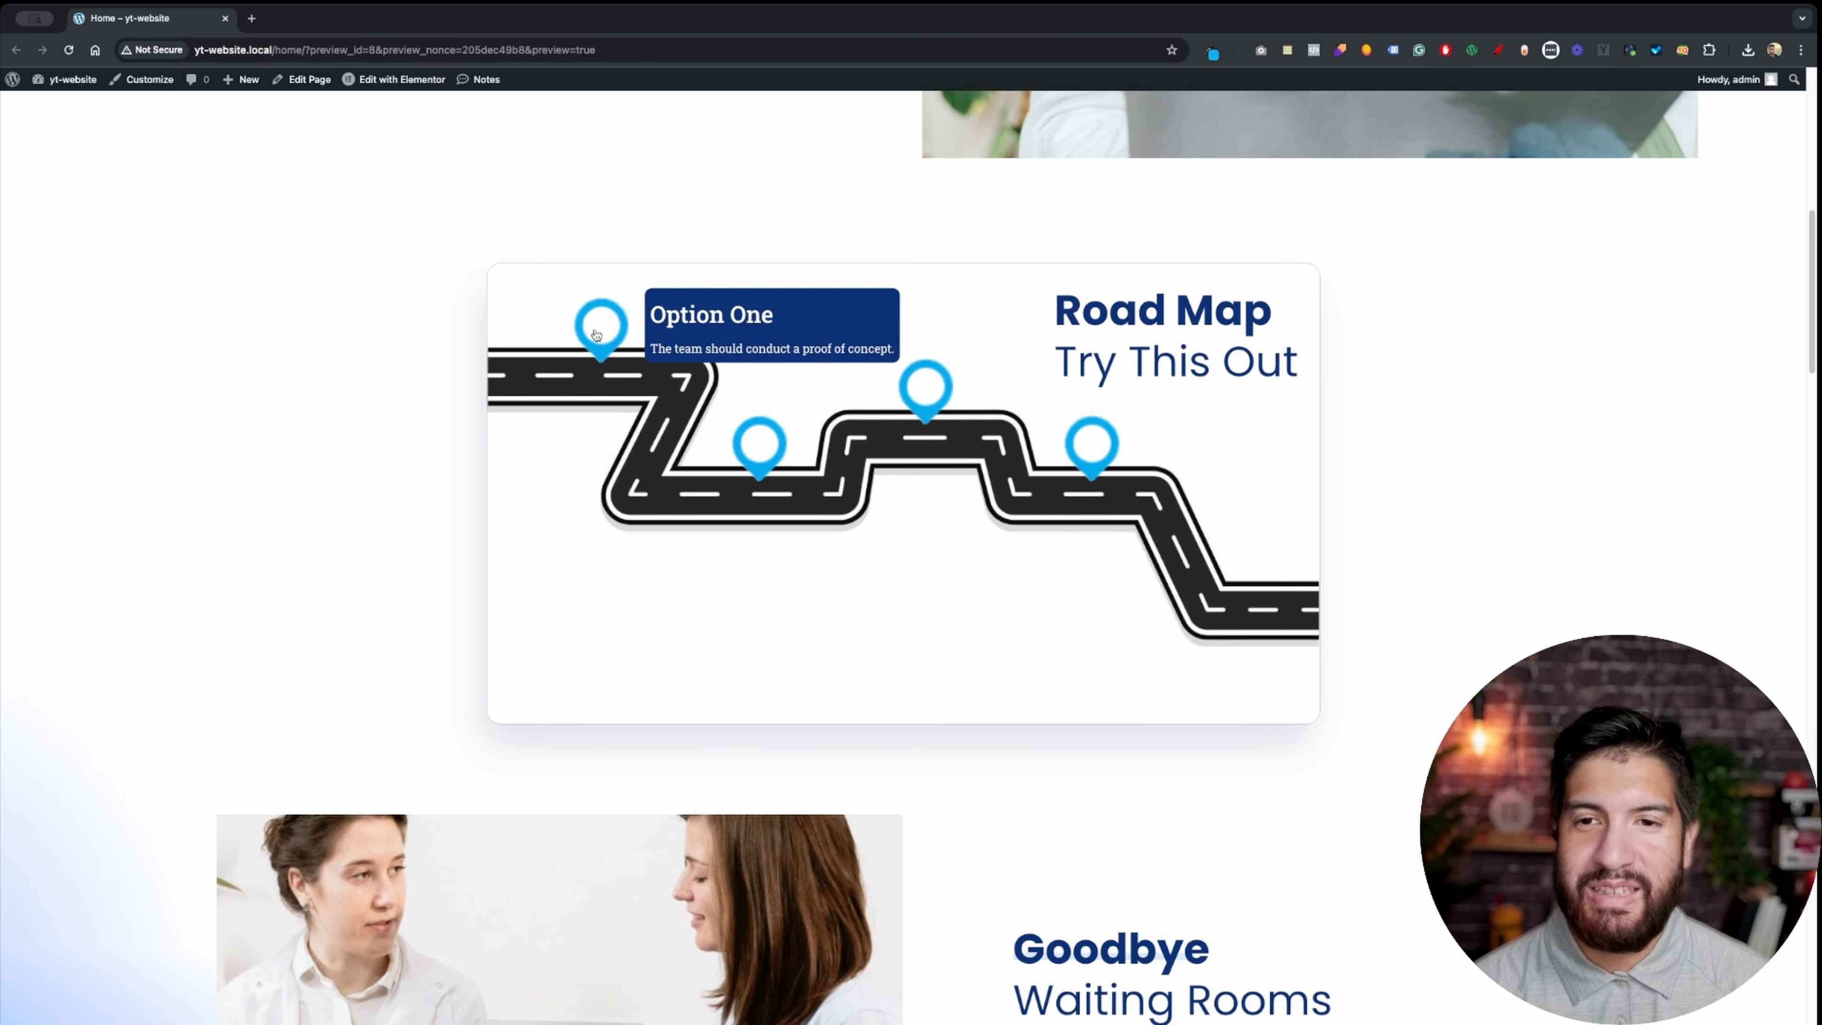
- Examine the finished road map's pin tooltips, then look through the home page in Elementor and its page template library
mouse_move(769, 468)
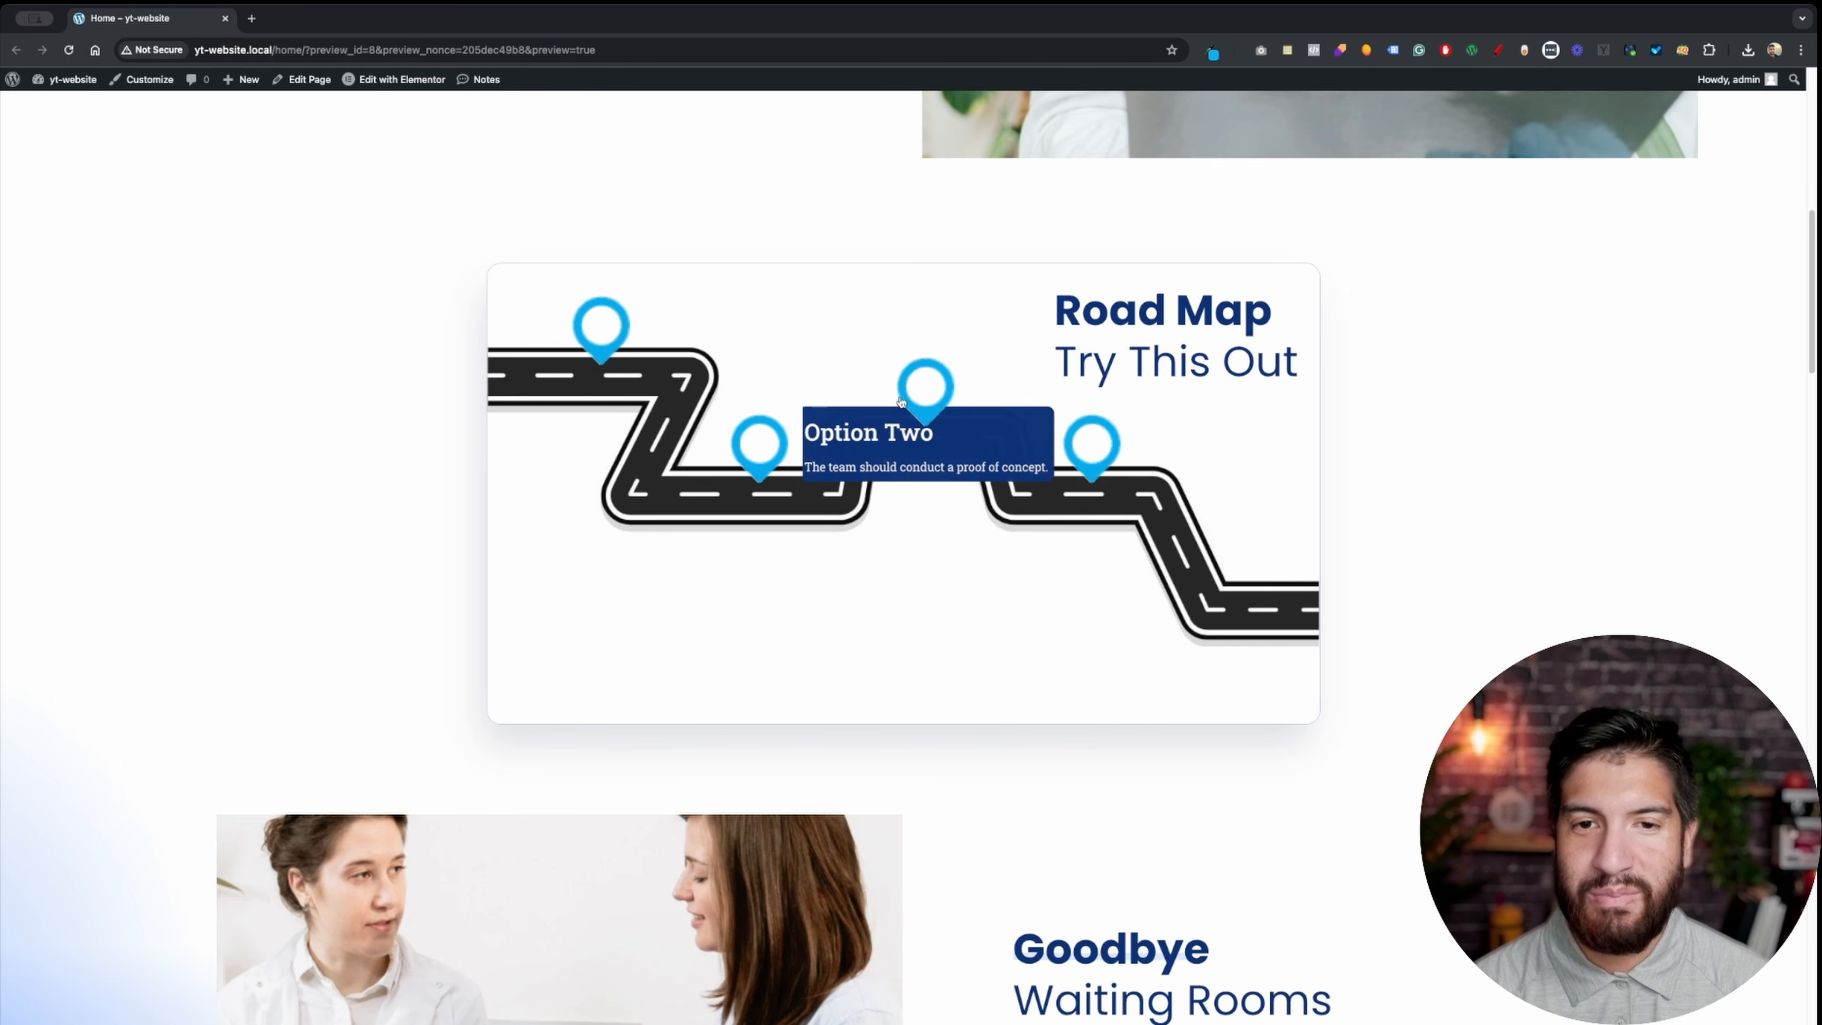
mouse_move(1100, 461)
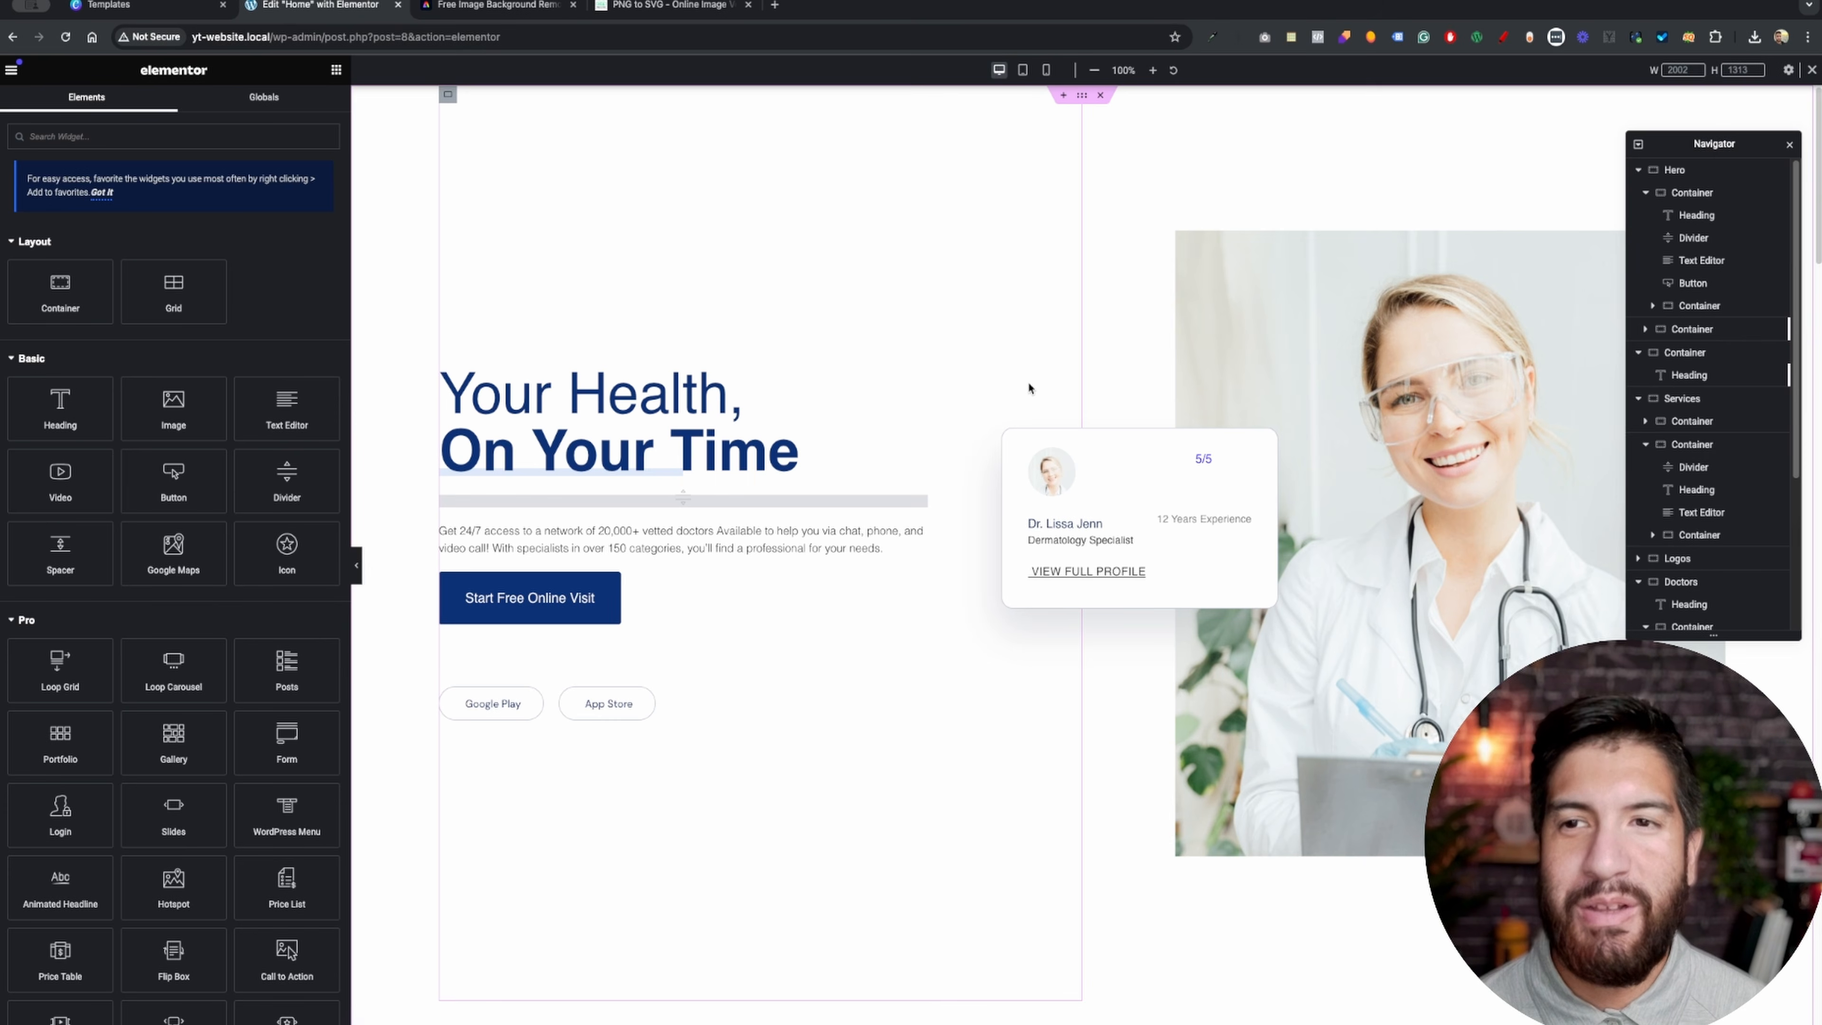
scroll(1029, 388, down, 15)
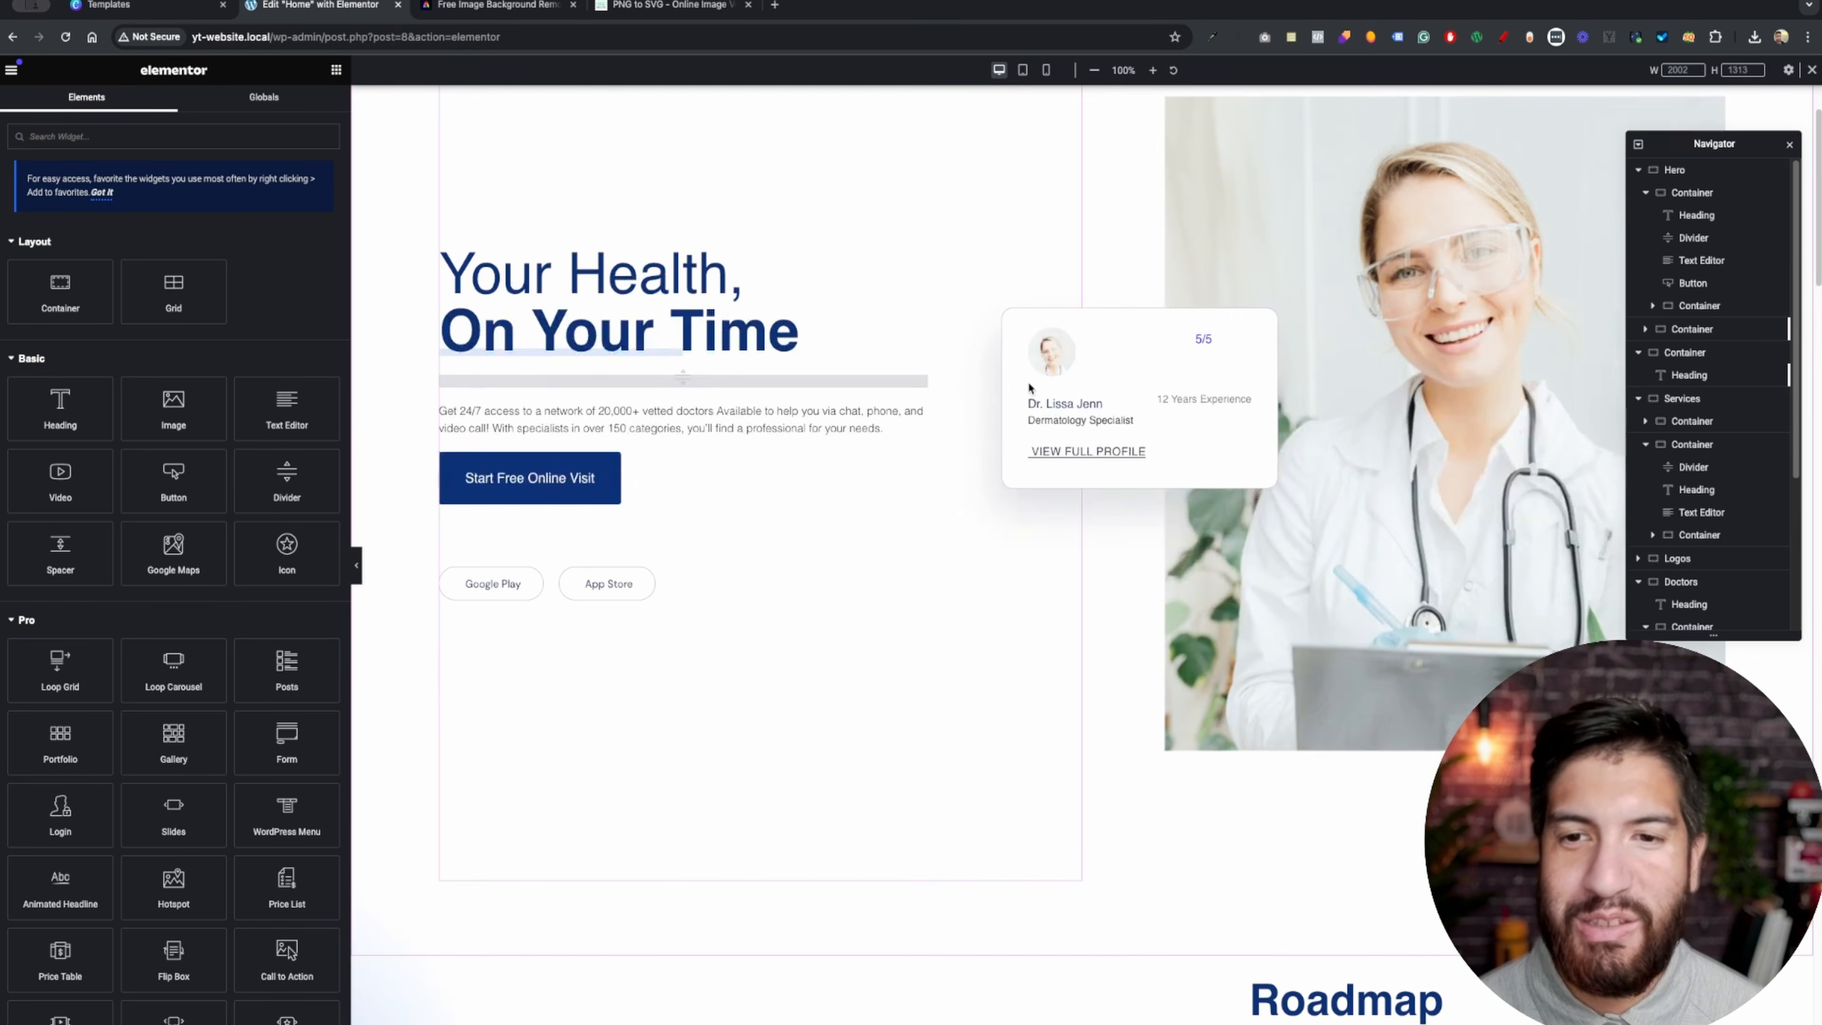
scroll(1029, 388, down, 20)
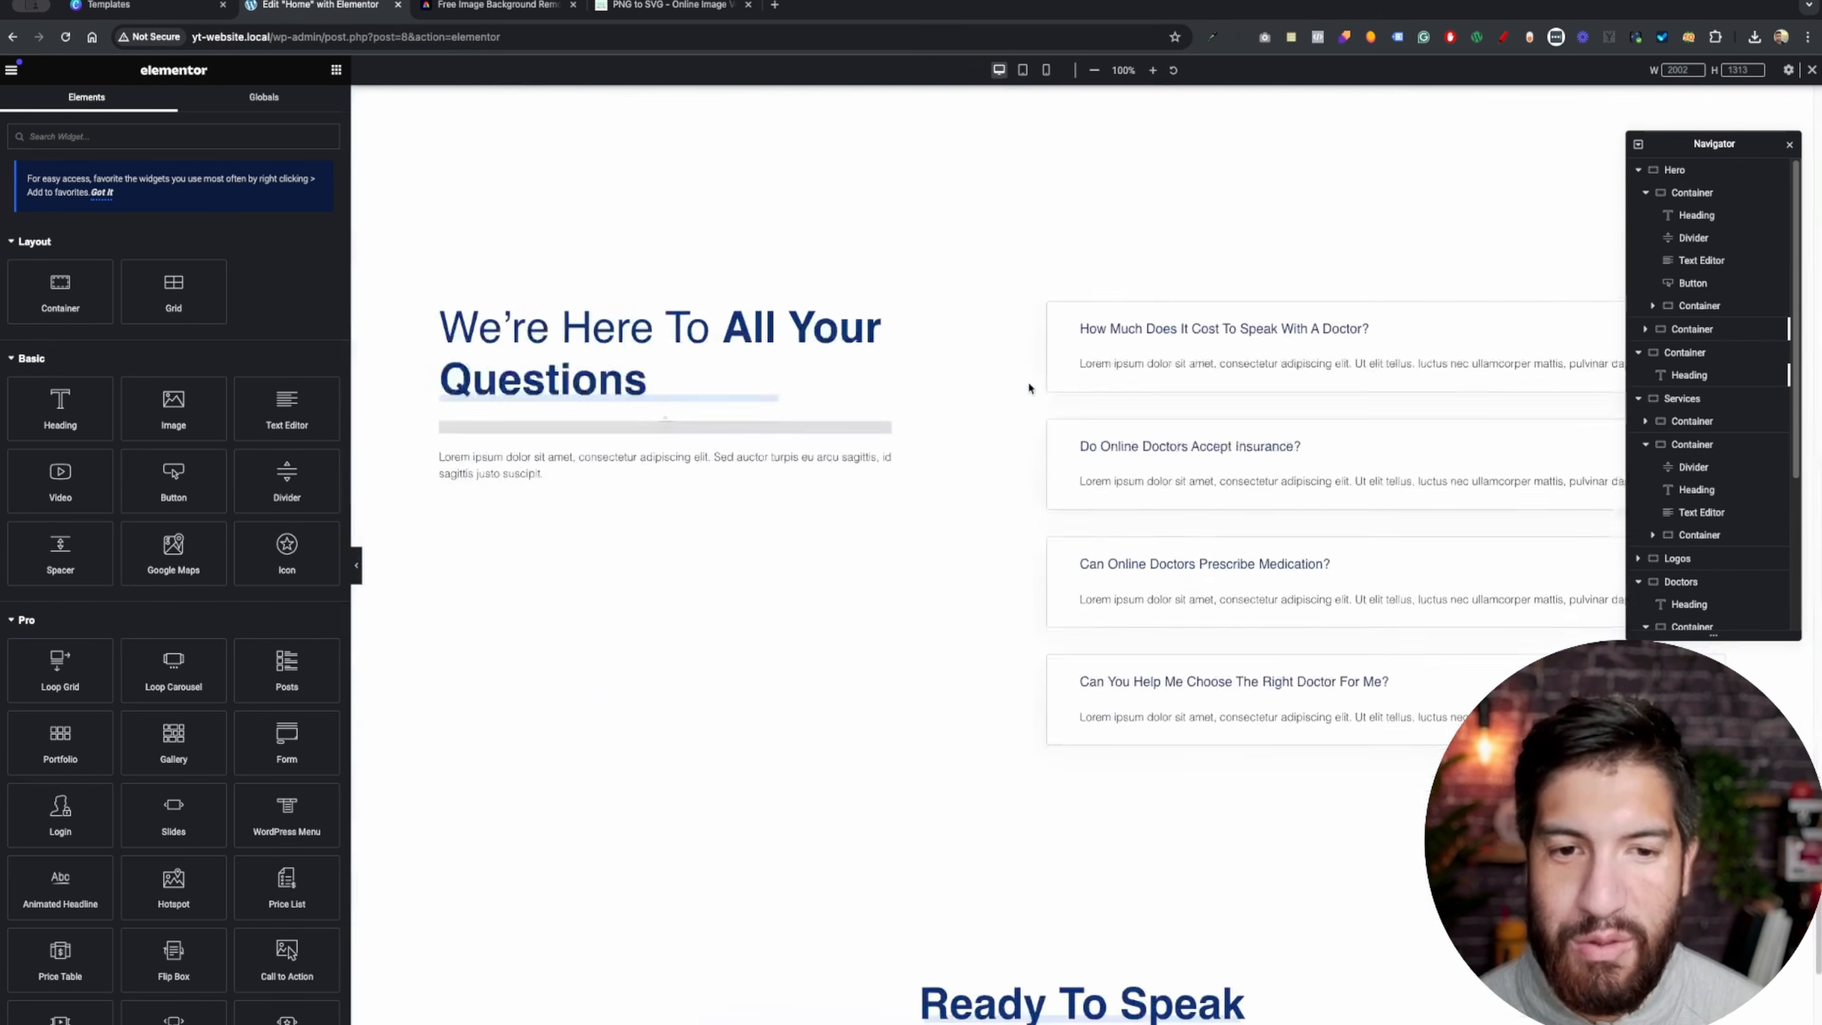
click(1080, 947)
click(889, 284)
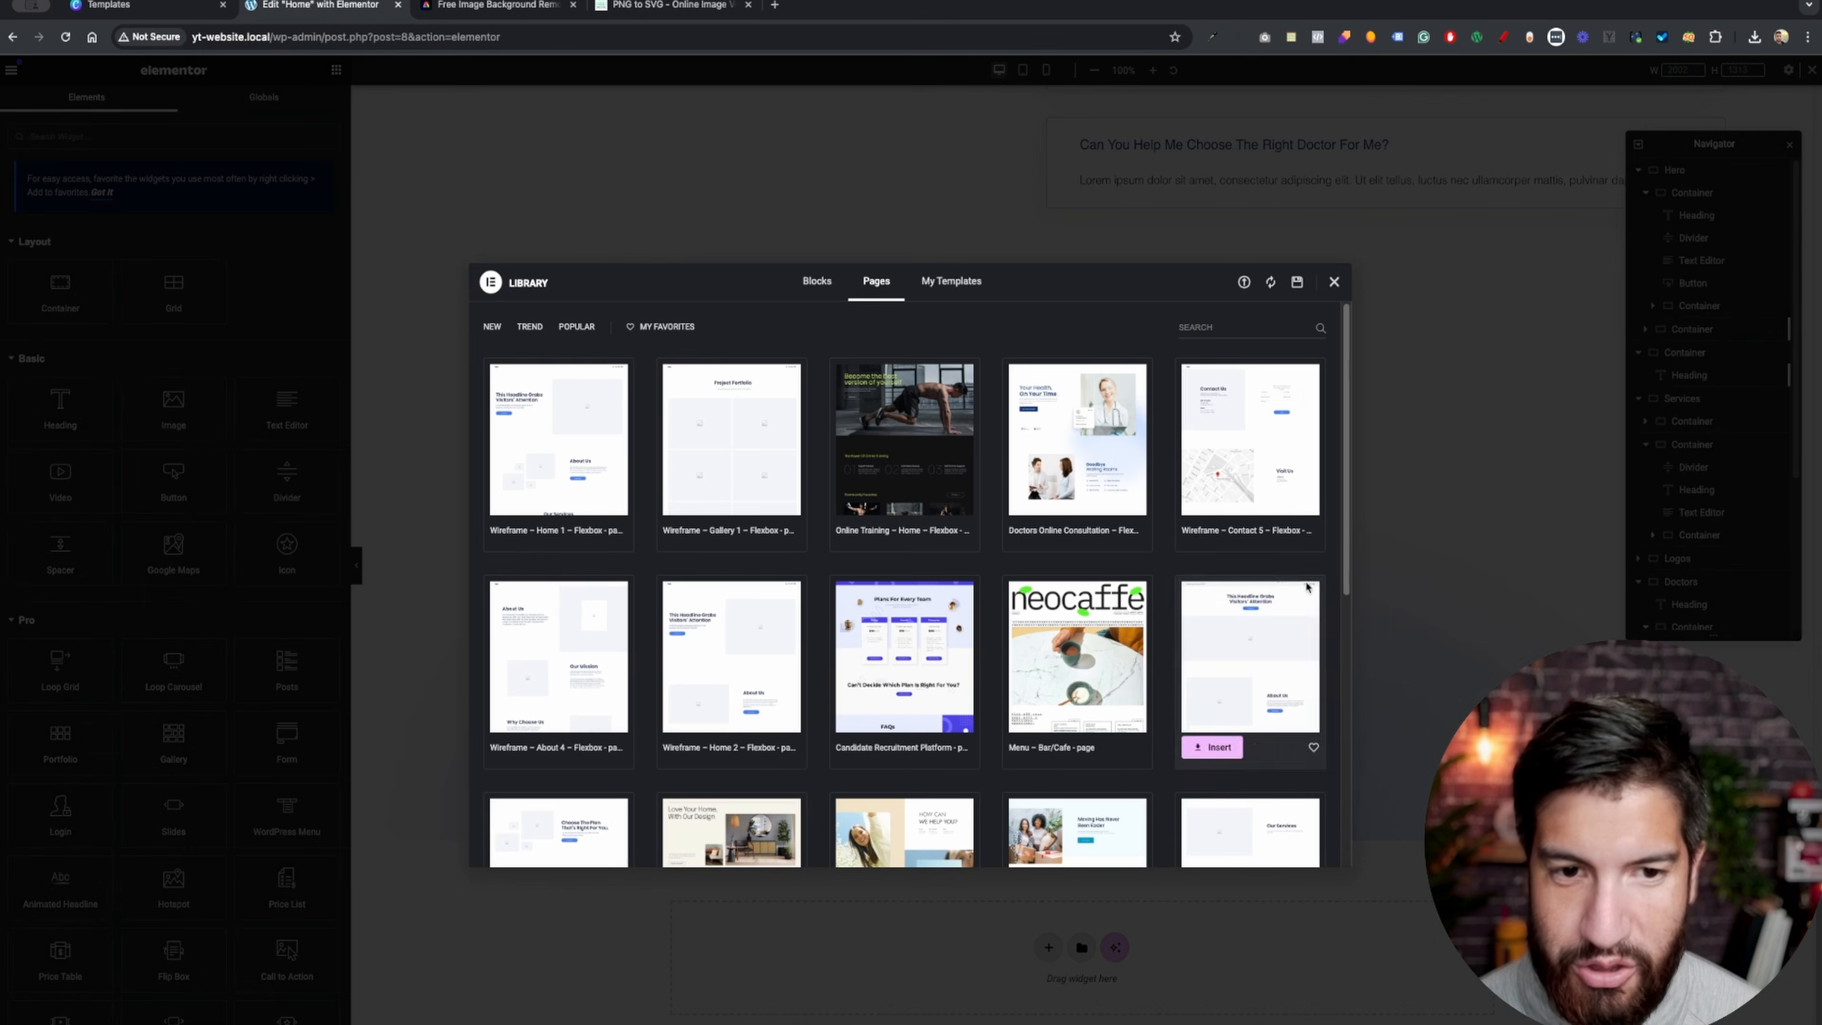
key(Escape)
scroll(1148, 632, up, 15)
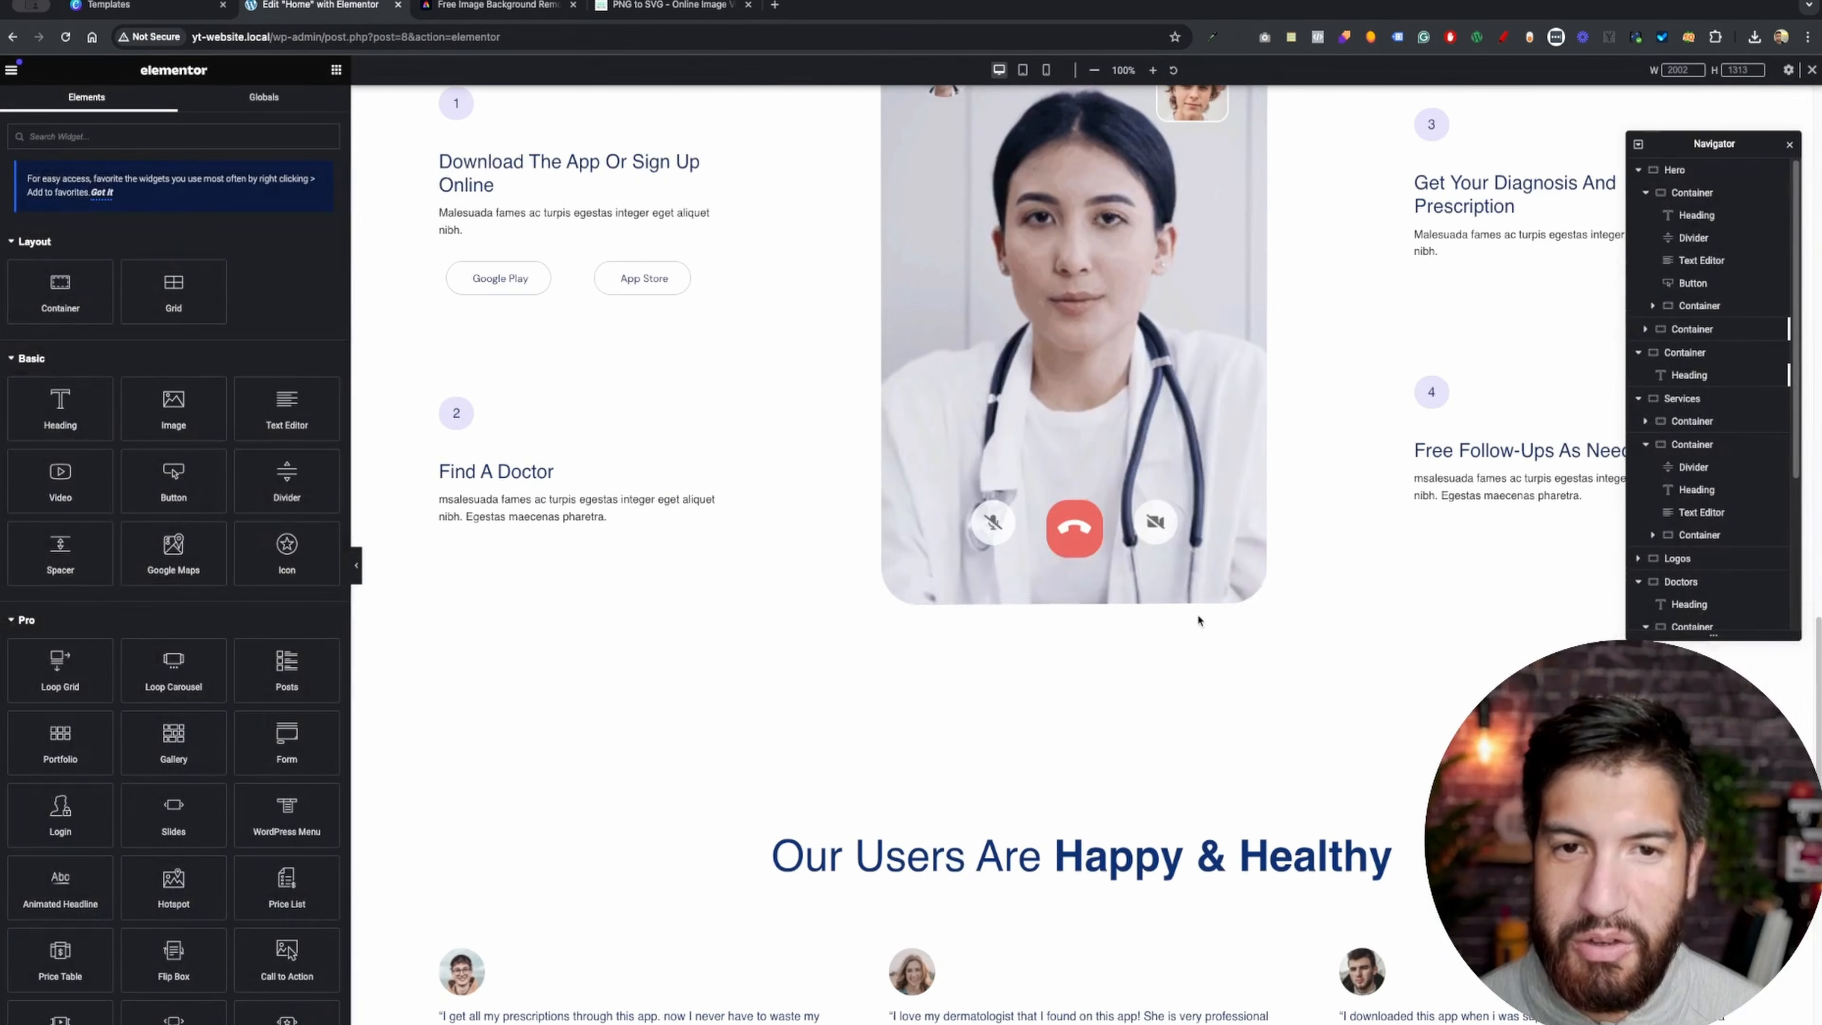
scroll(1103, 590, up, 15)
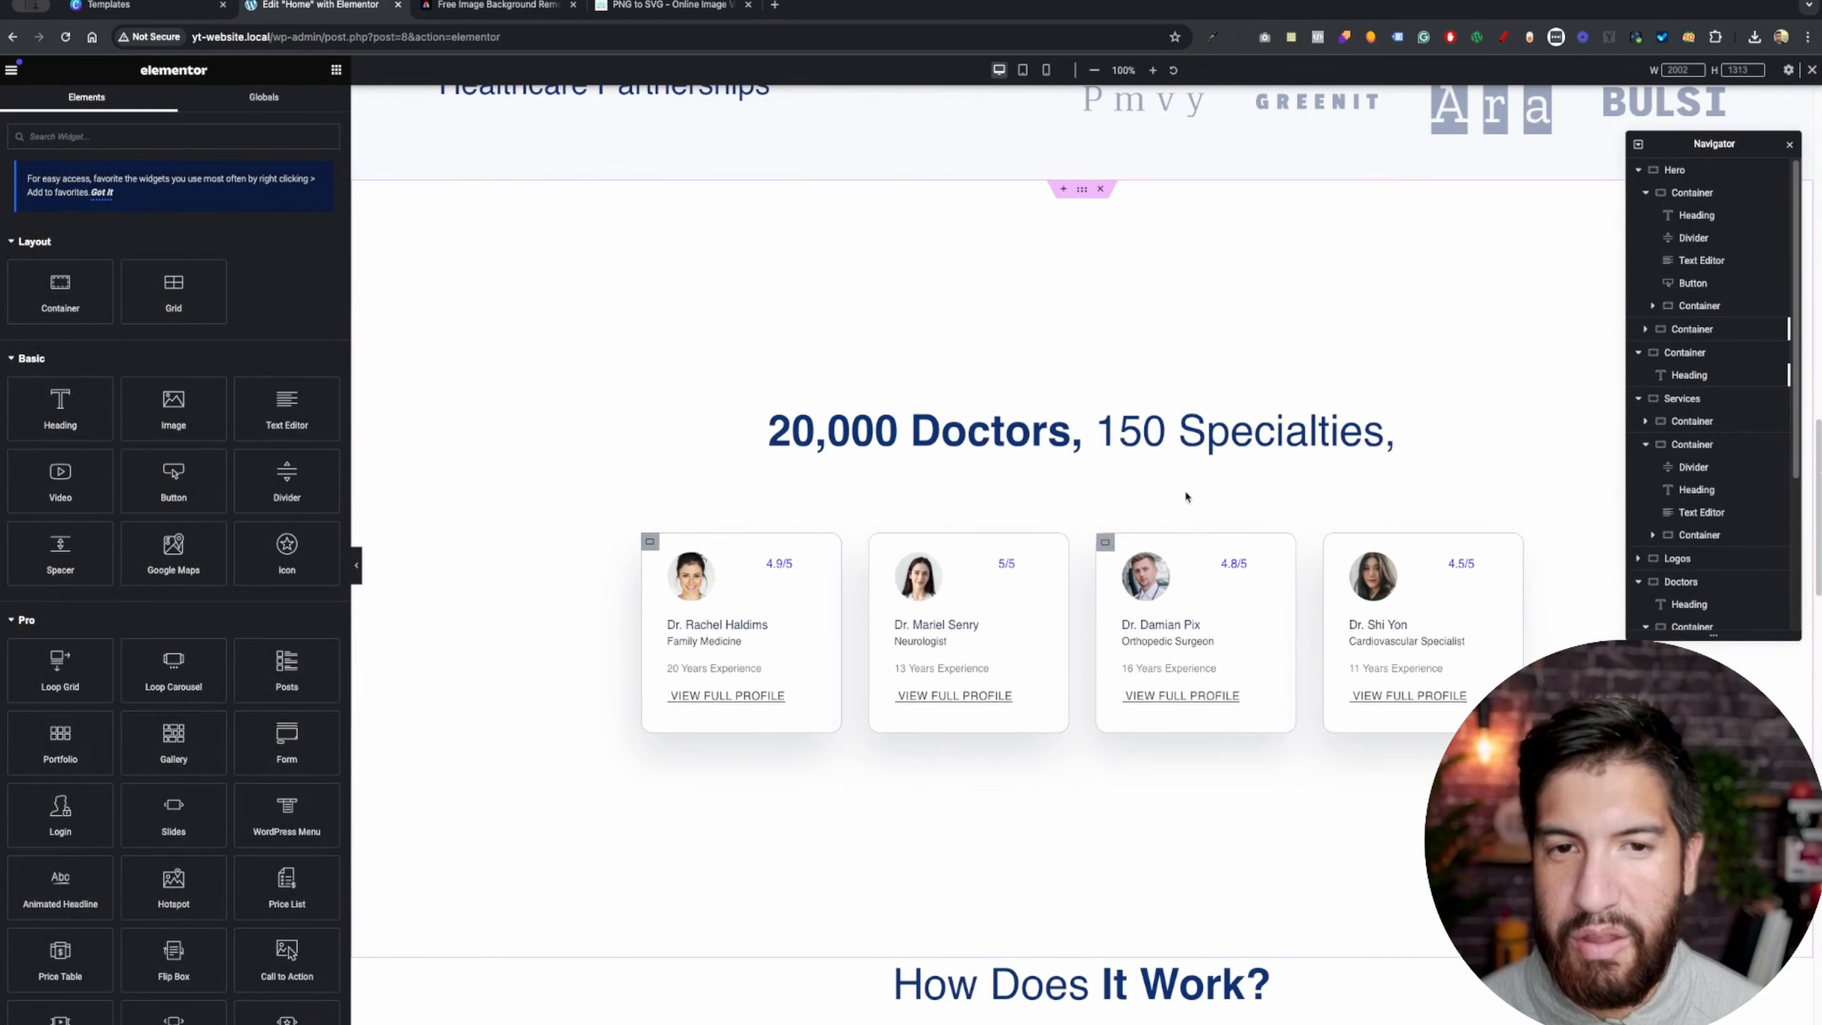
scroll(1105, 596, up, 15)
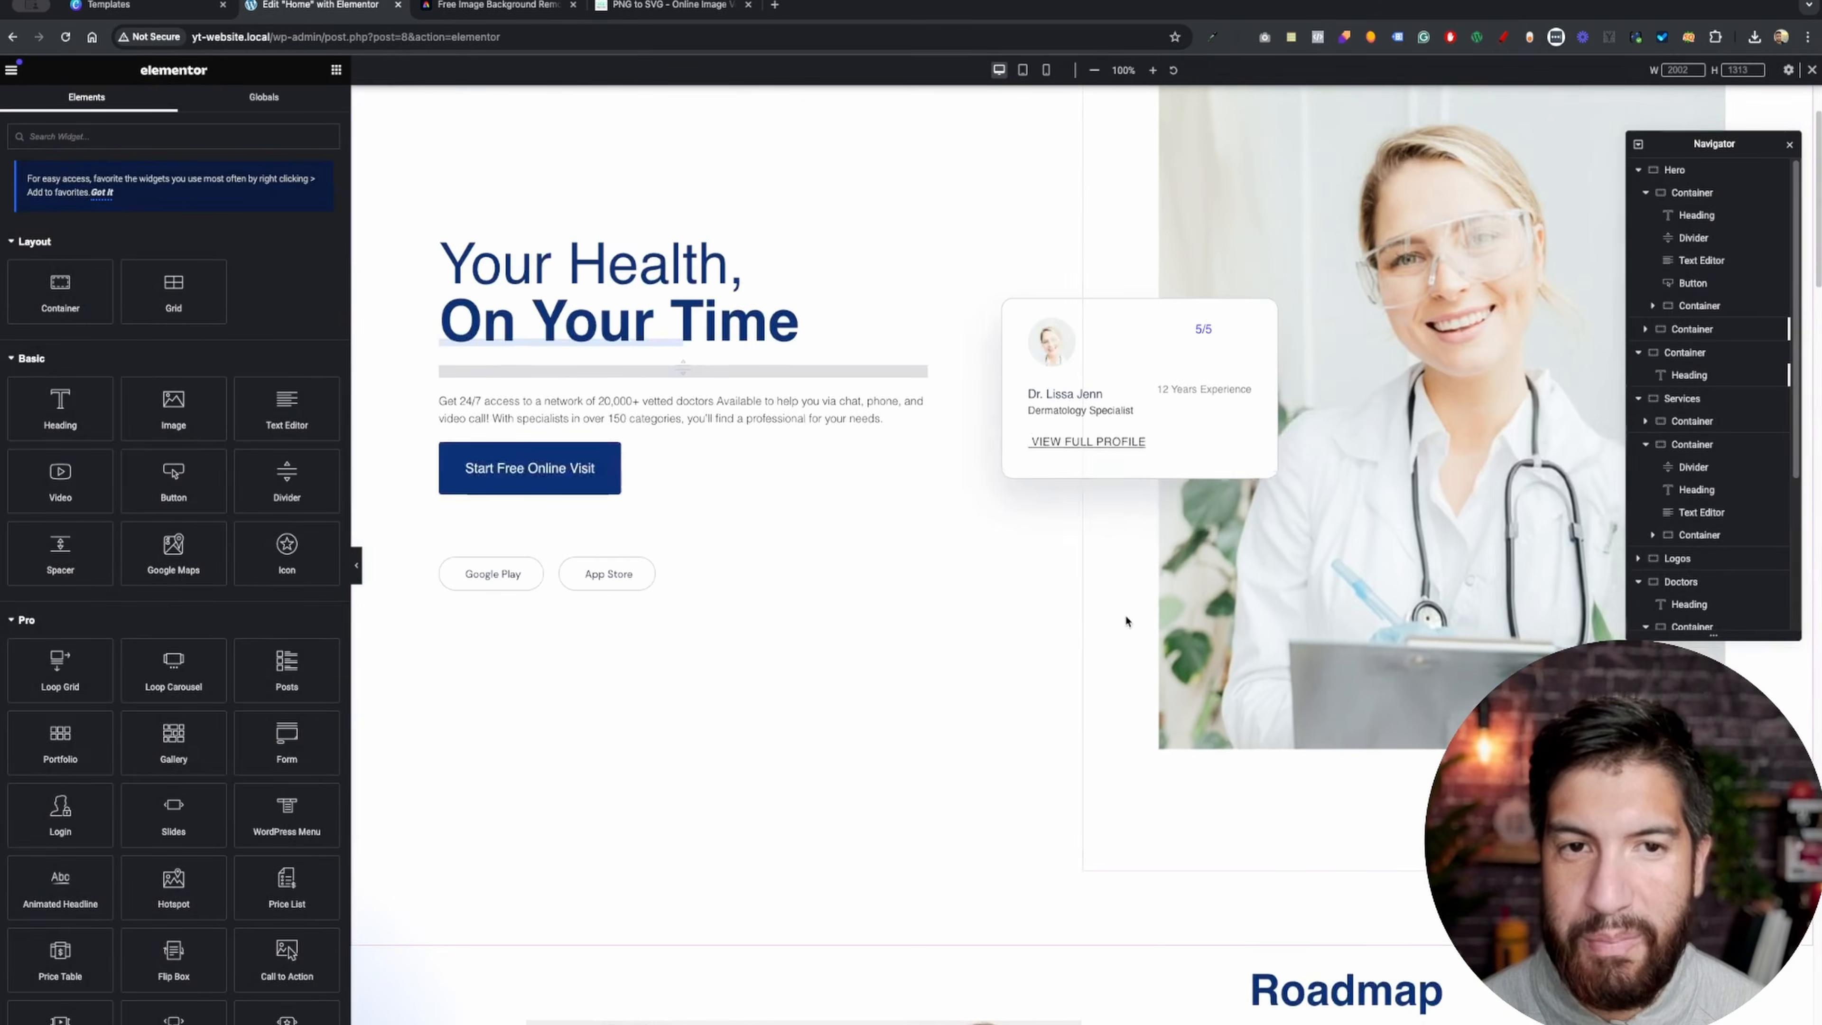
scroll(1119, 625, down, 7)
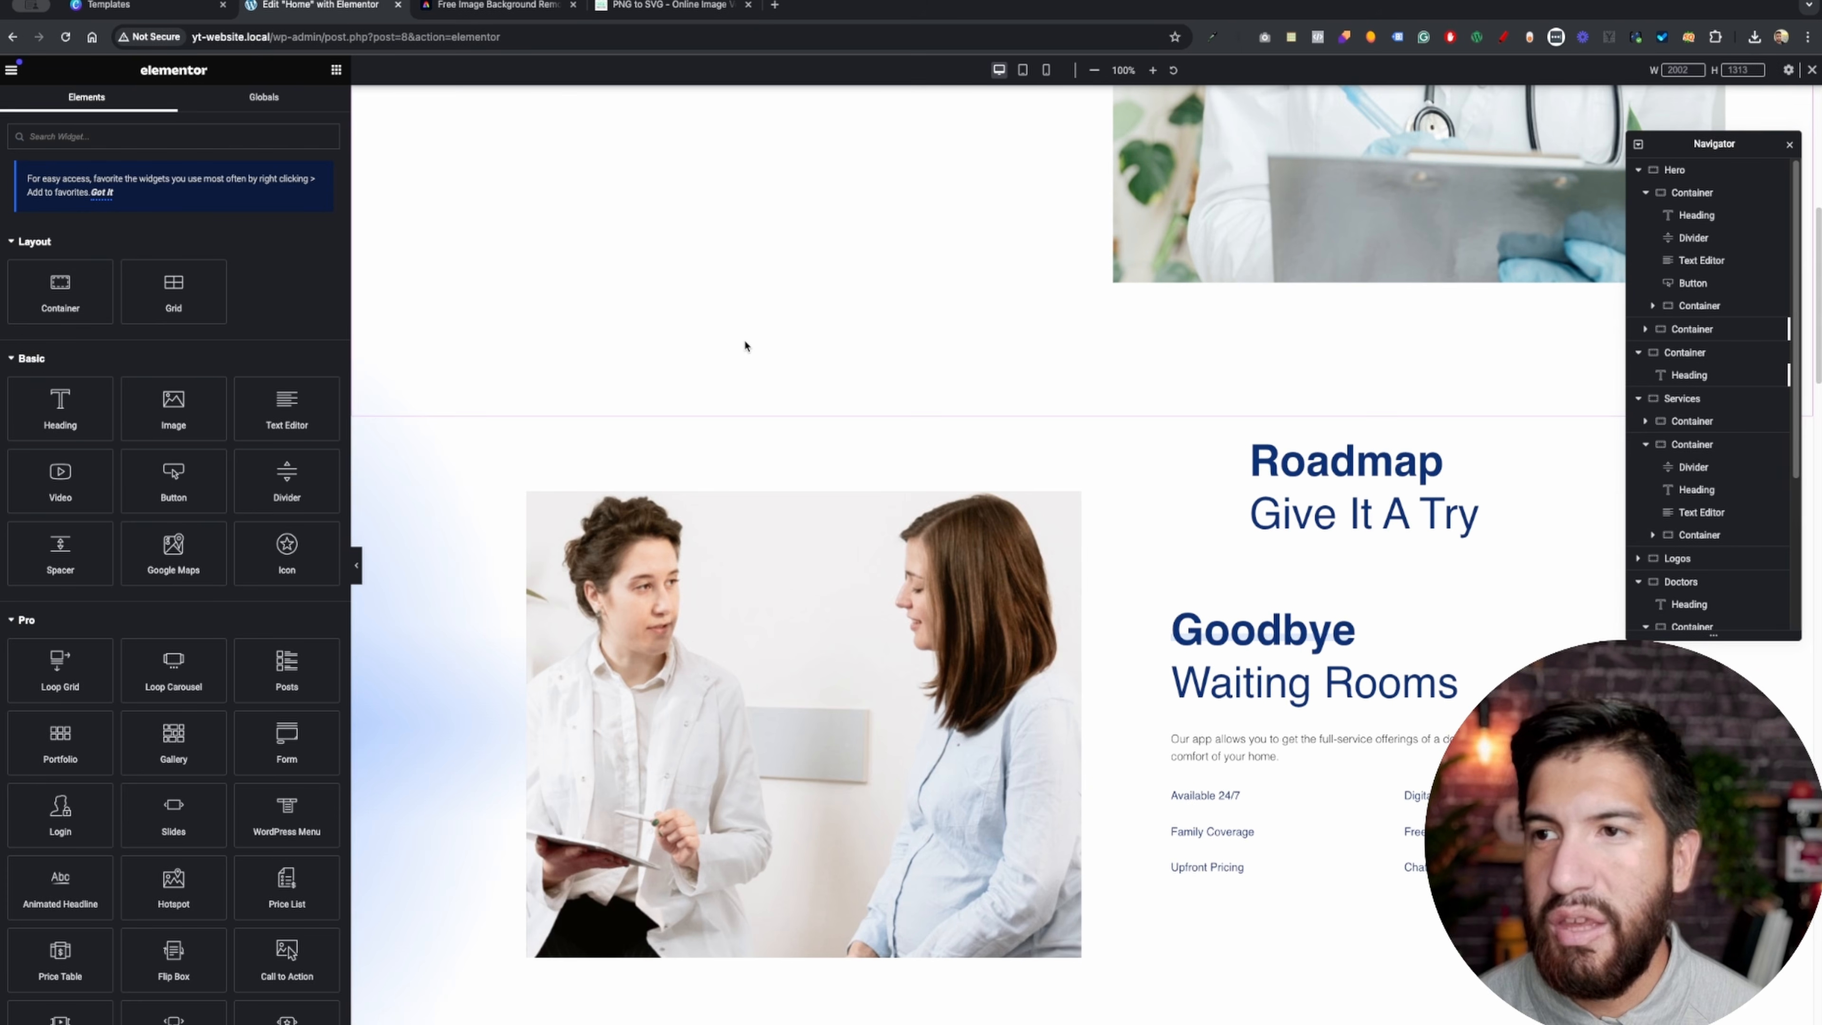
- Switch to Canva, search the templates for "road maps" and open the Blue Minimalist $ Points Timeline Road Infographic Graph for customizing
click(112, 5)
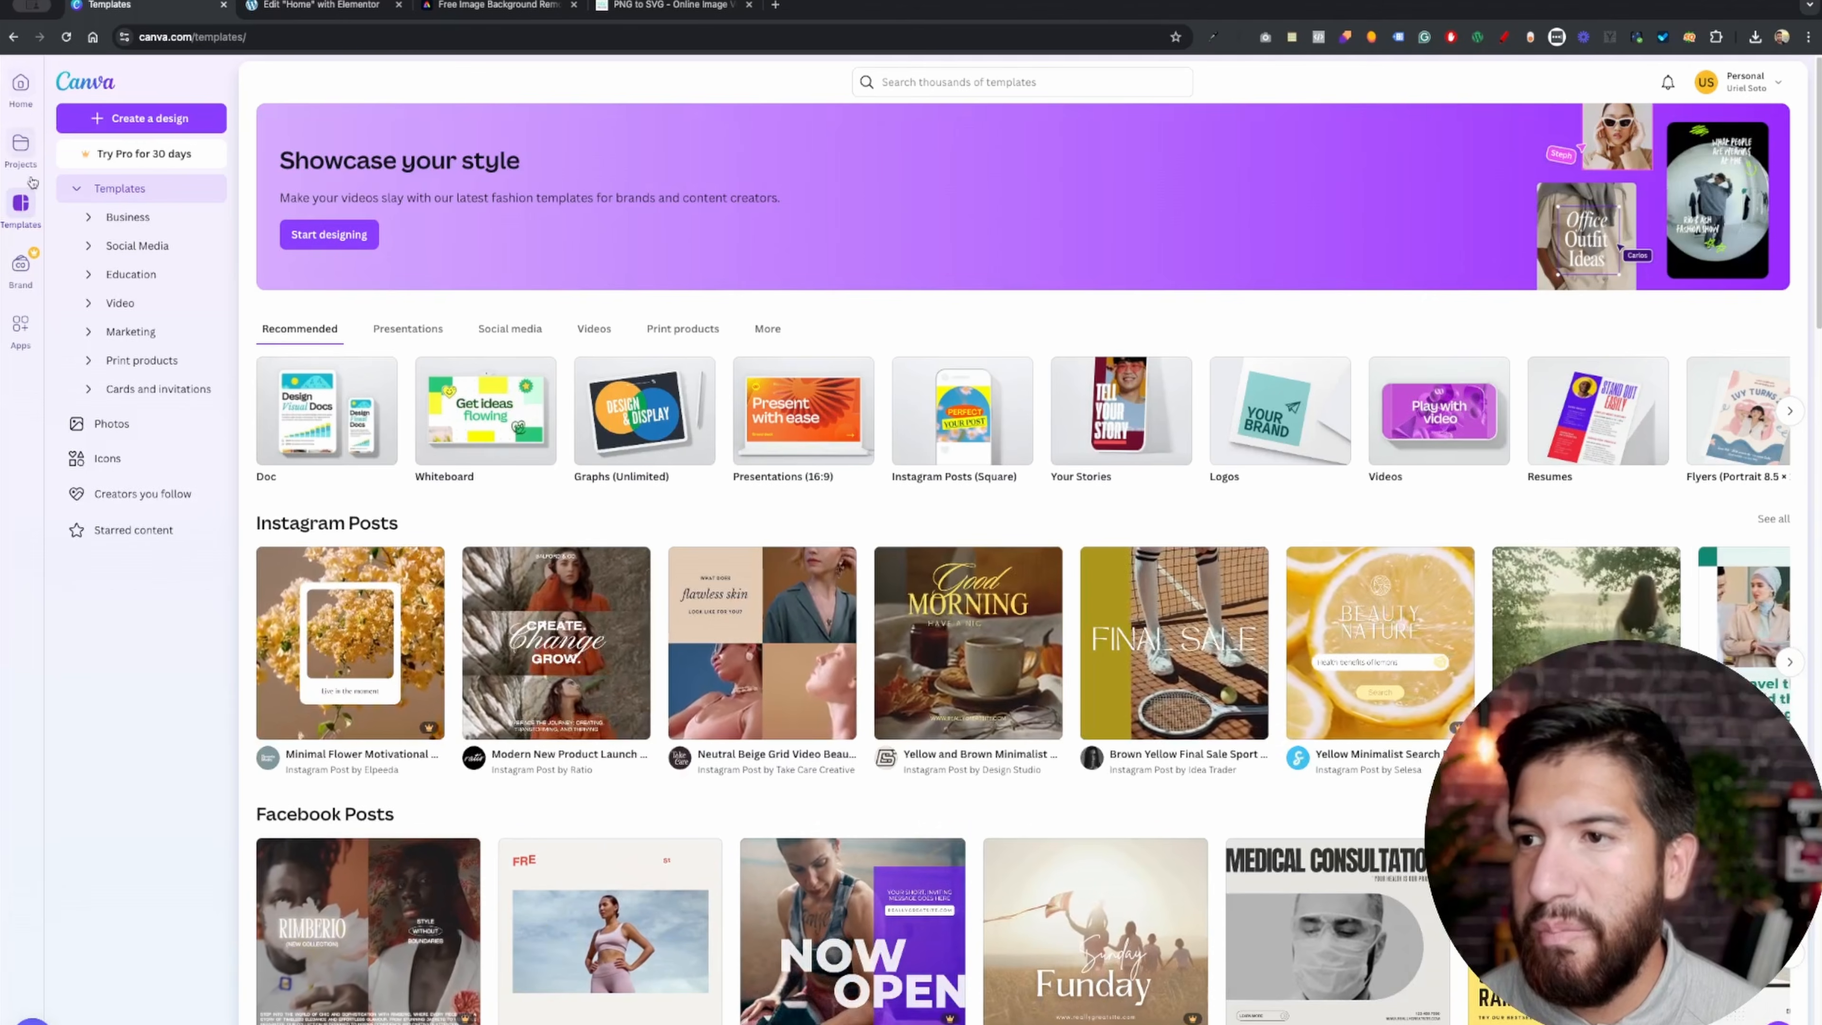
click(994, 82)
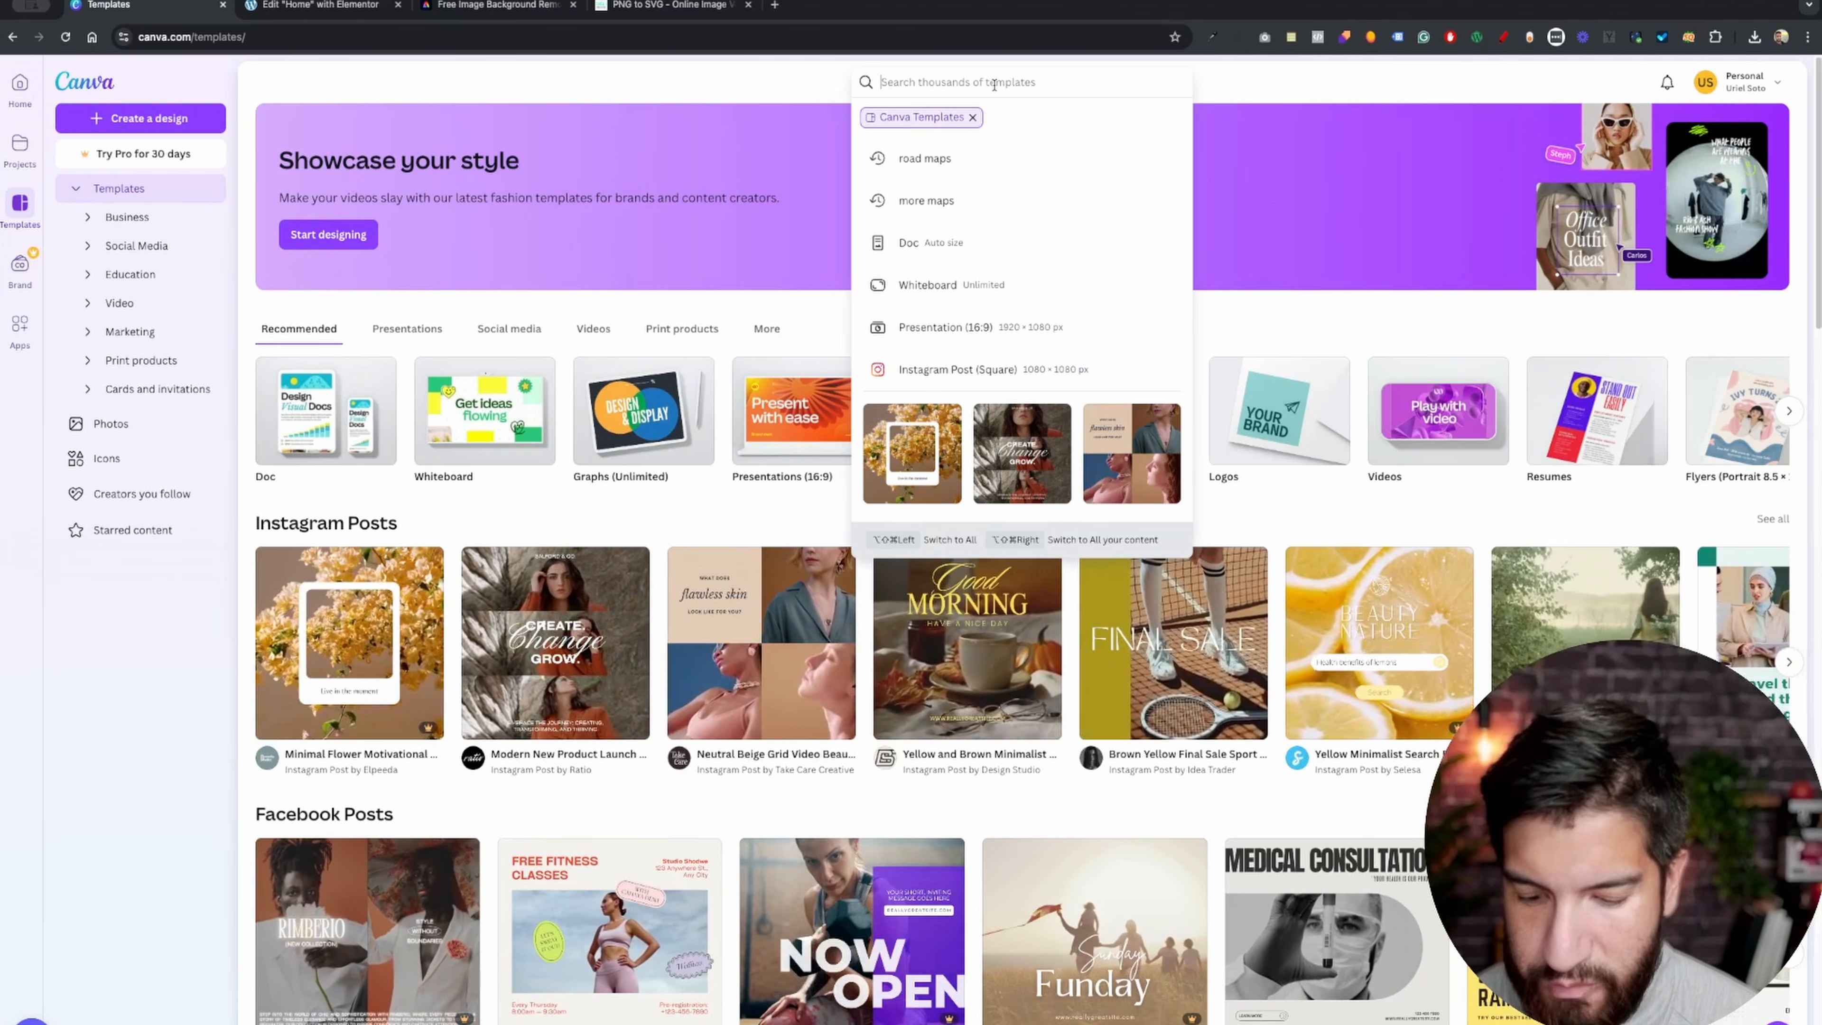
text(road maps)
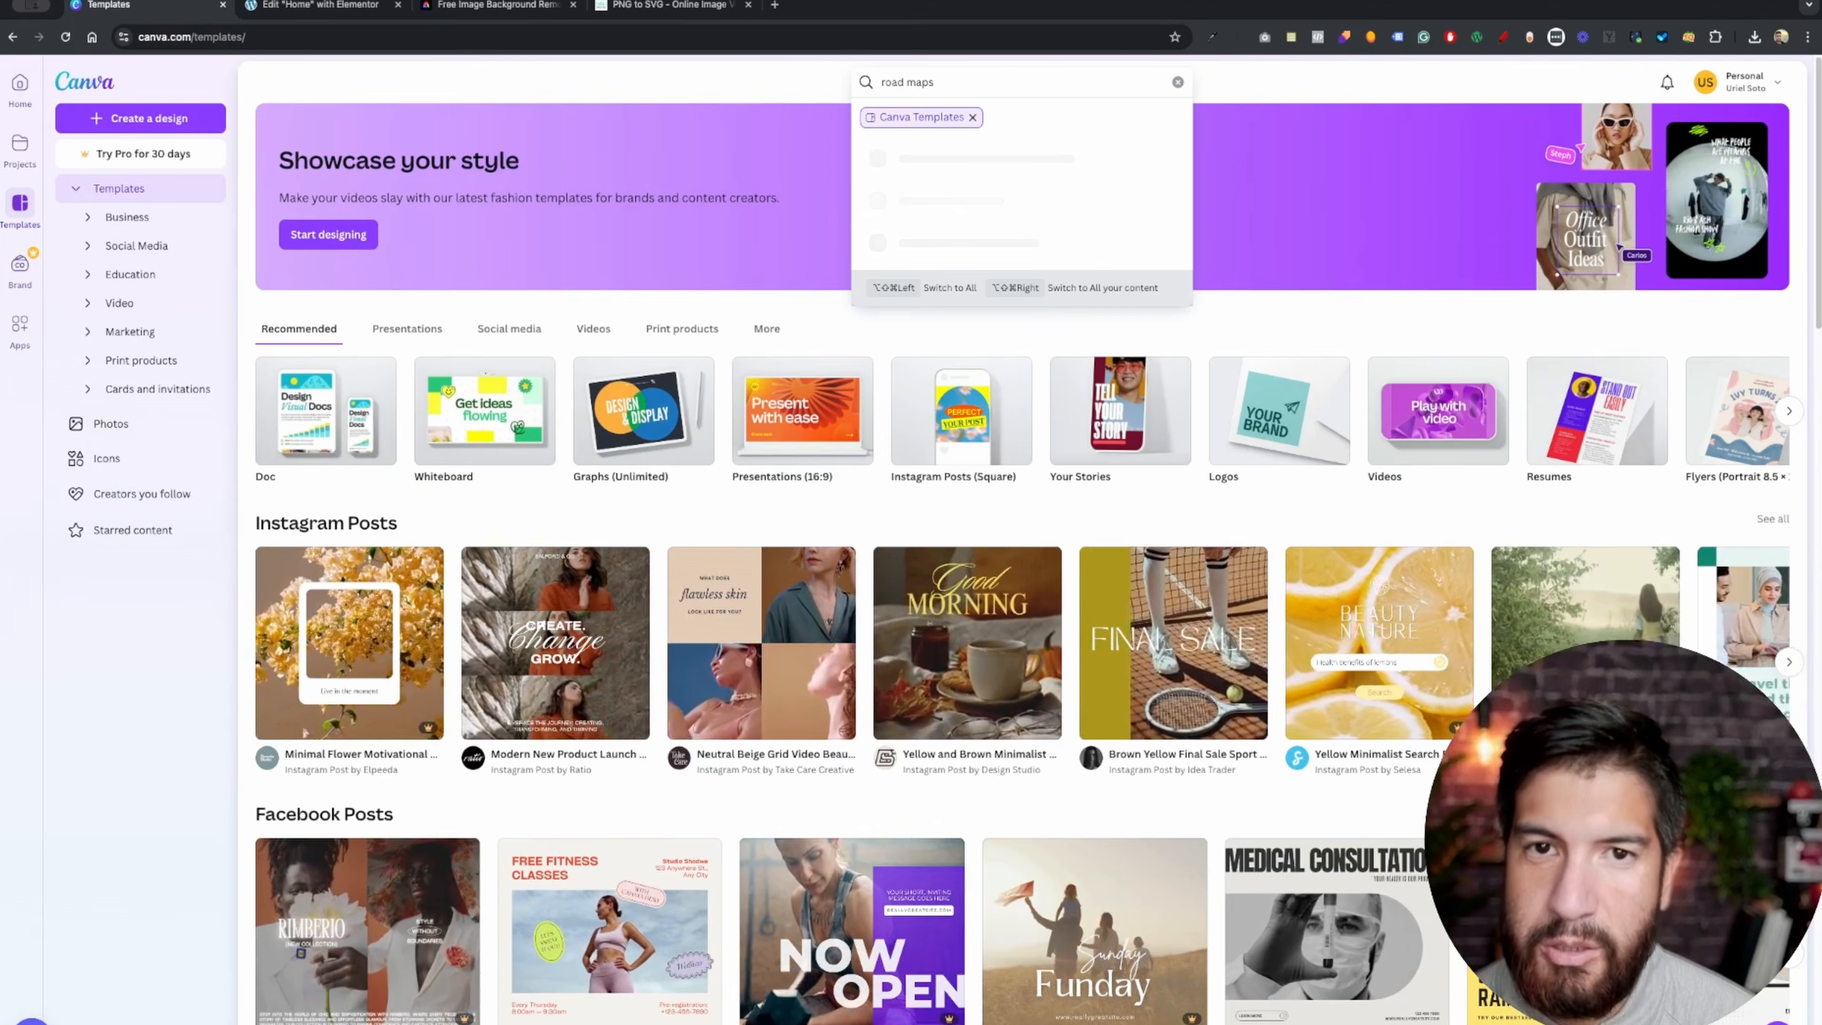
key(Return)
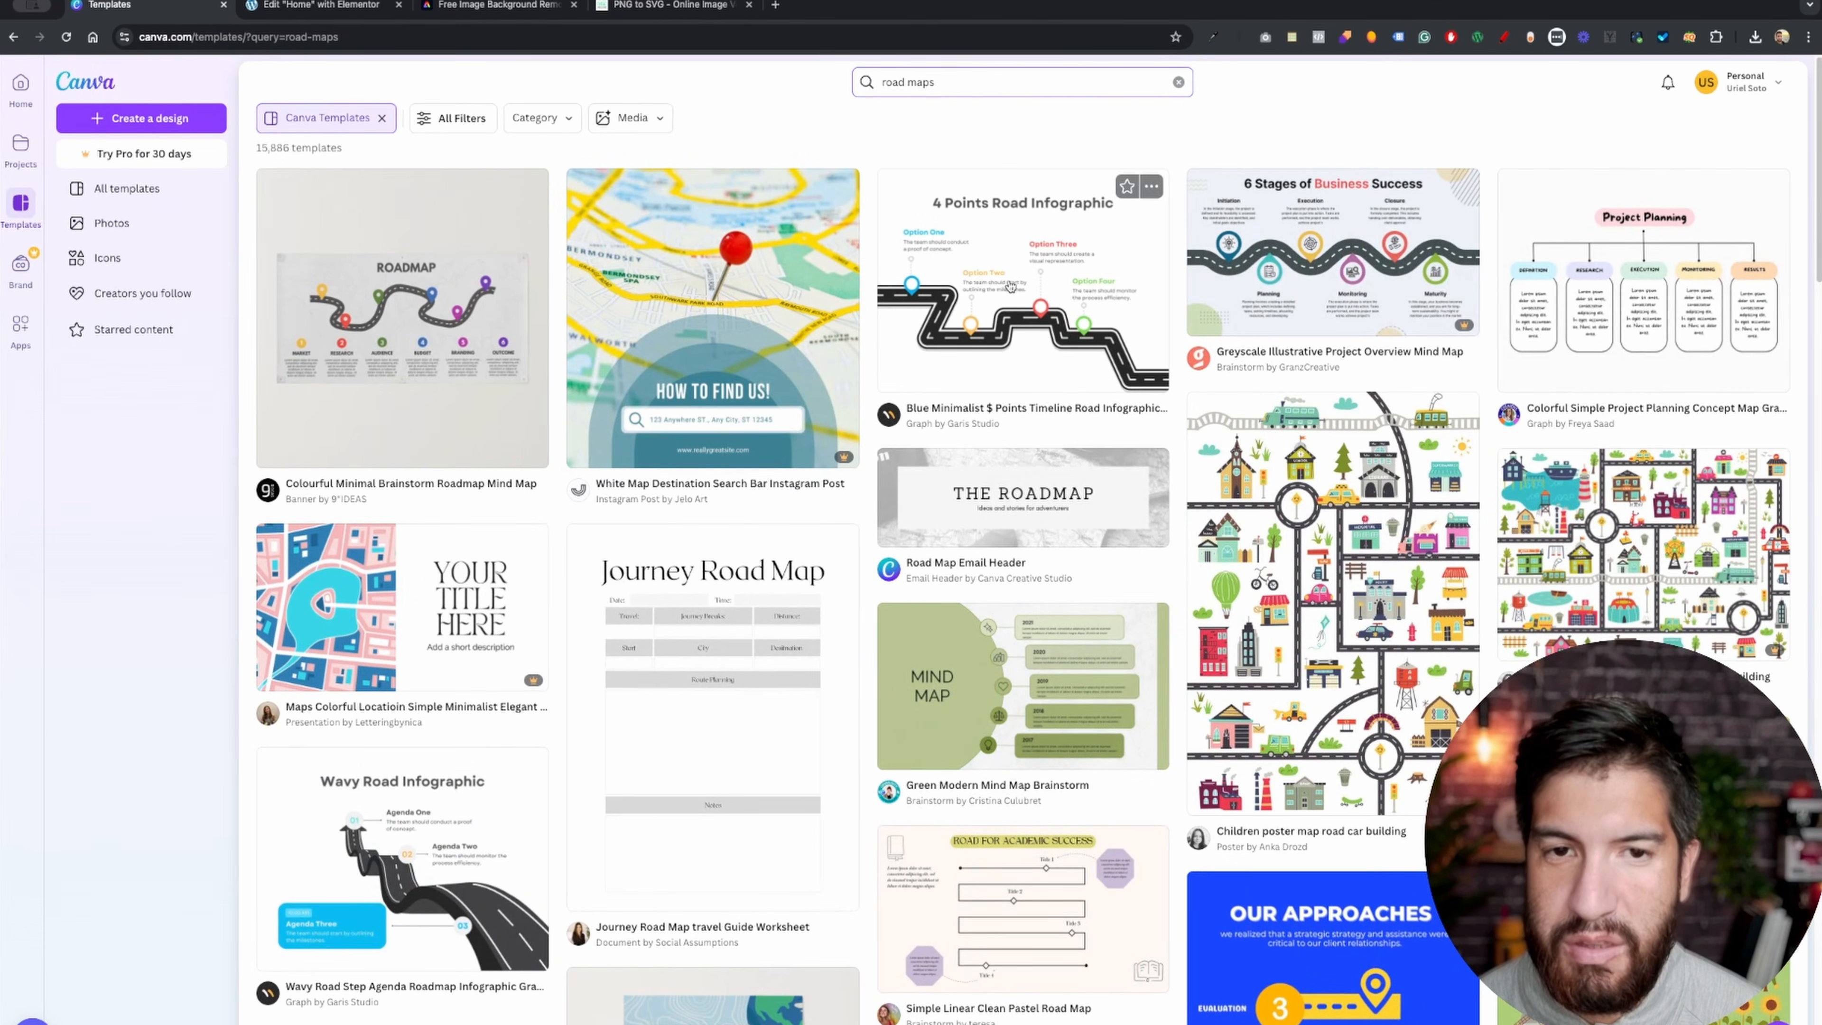
click(996, 297)
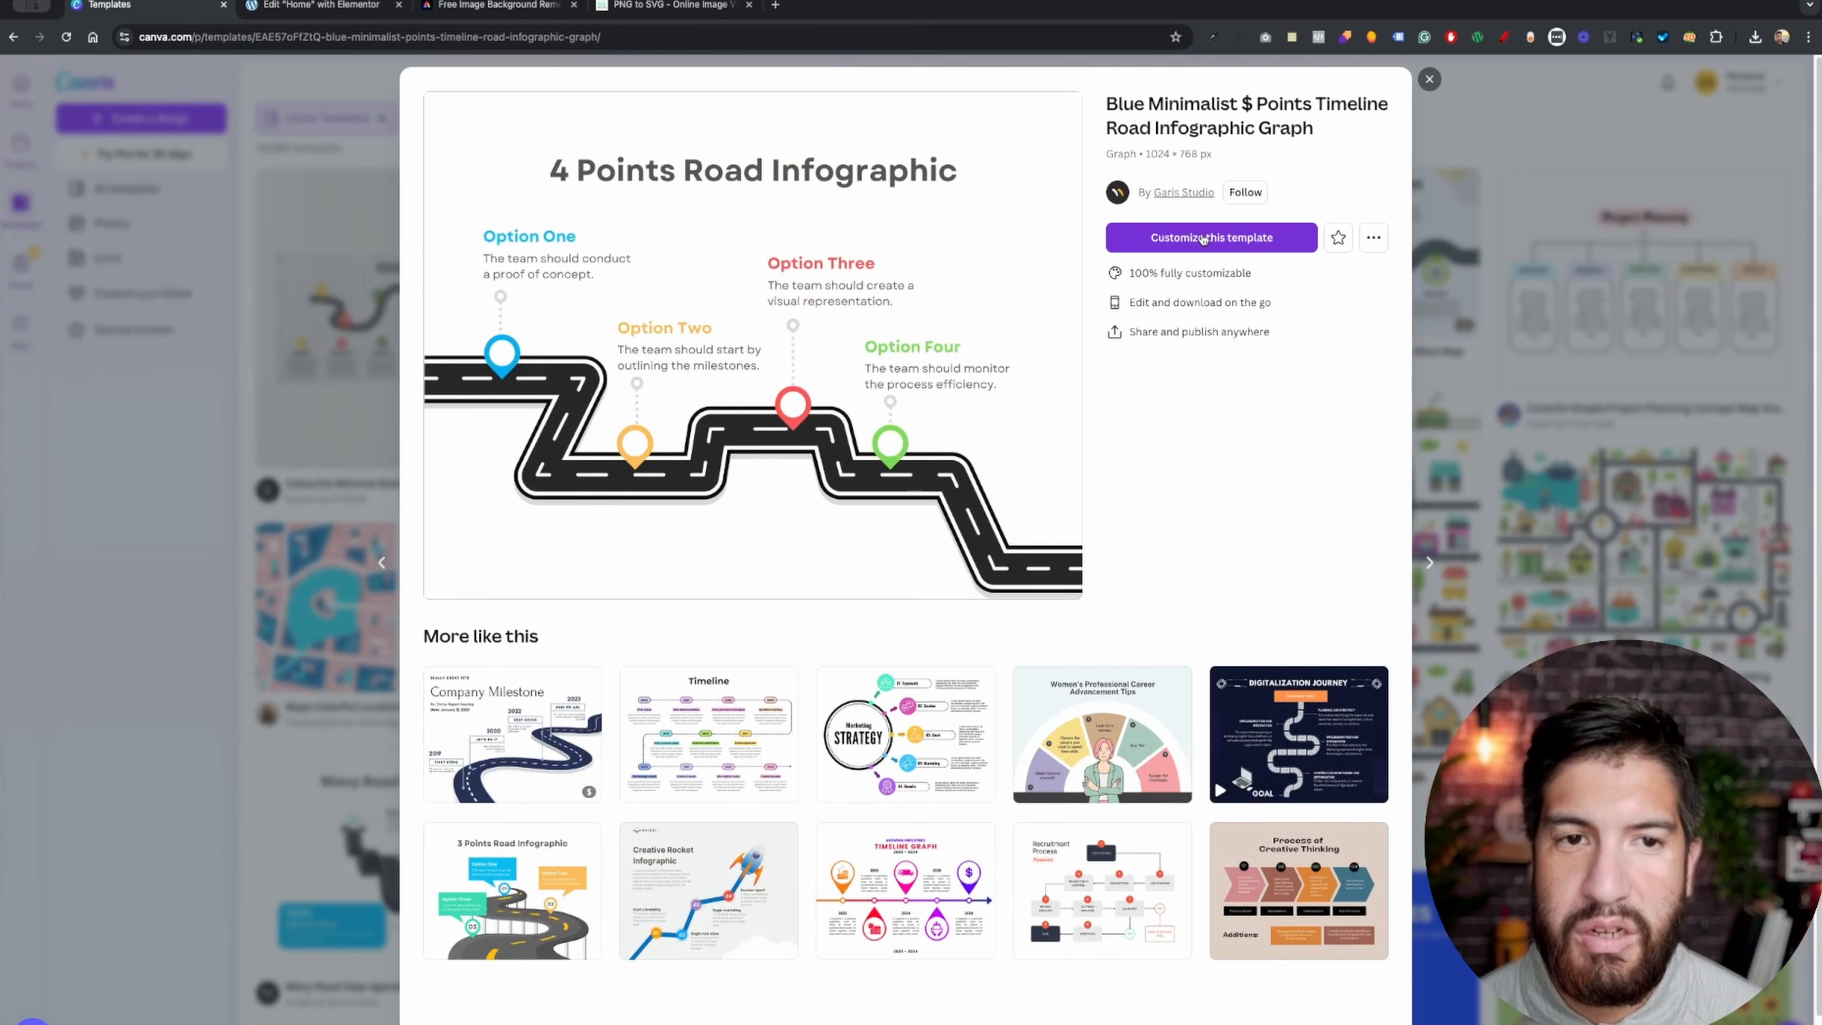
click(1229, 243)
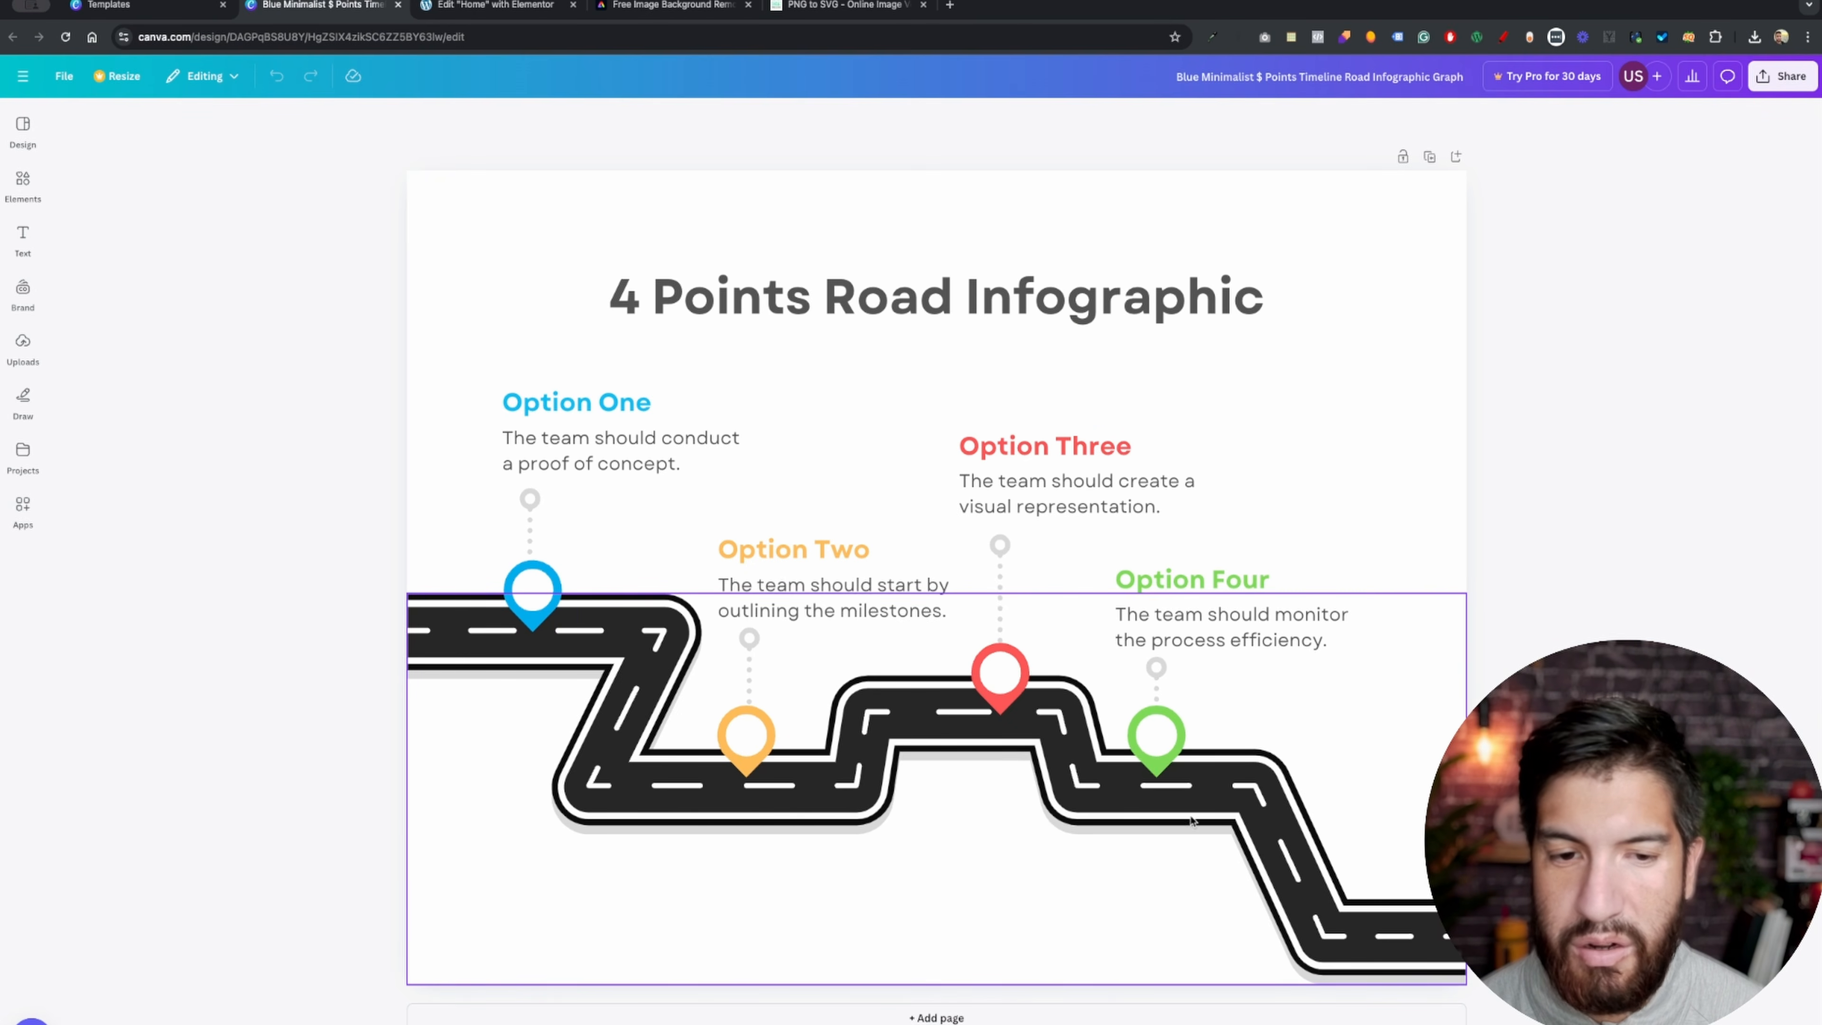
- Duplicate the infographic page and delete the title, the option texts and the Option Four pin from the copy
click(1429, 158)
drag(472, 239, 1391, 578)
key(Delete)
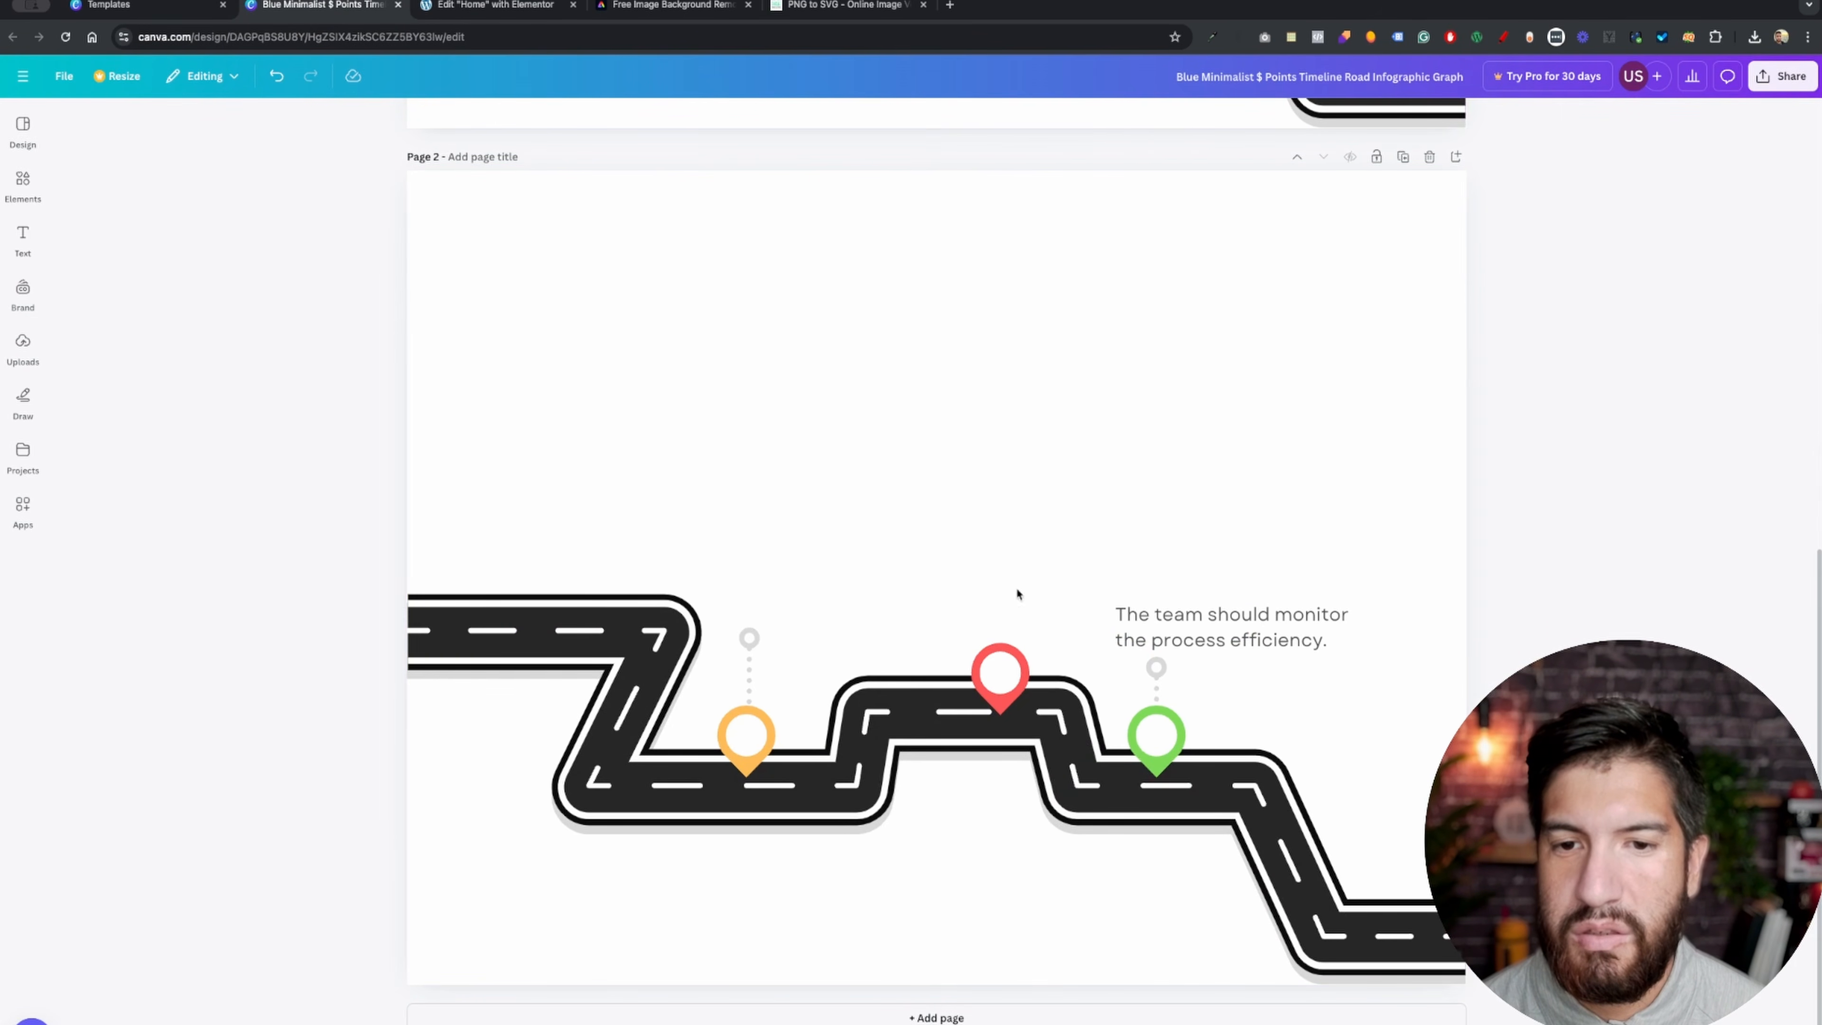
click(1176, 636)
key(Delete)
click(1159, 747)
key(Delete)
- Delete the remaining pins and dotted markers from page 2 and center the road vertically on the page
drag(964, 846, 964, 395)
drag(615, 576, 1307, 871)
key(Delete)
drag(679, 344, 676, 569)
click(1596, 529)
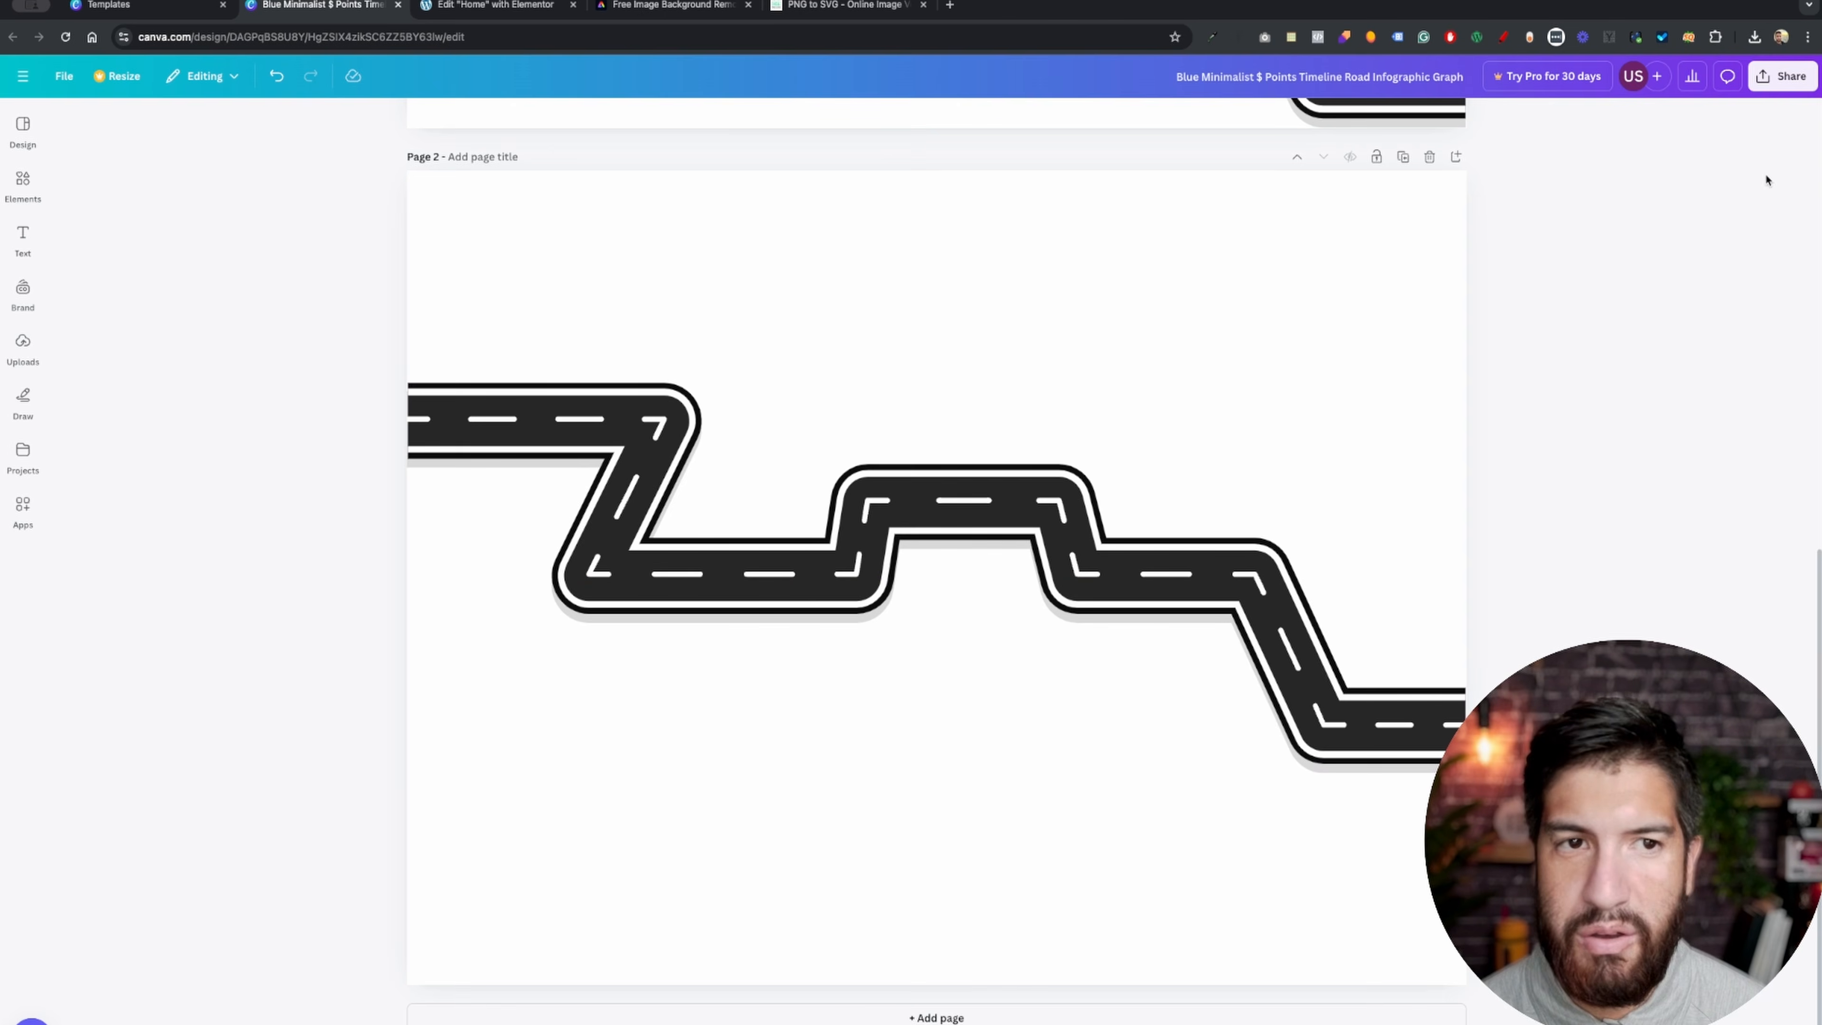
- Download only page 2 with the bare road as a JPG
click(1782, 80)
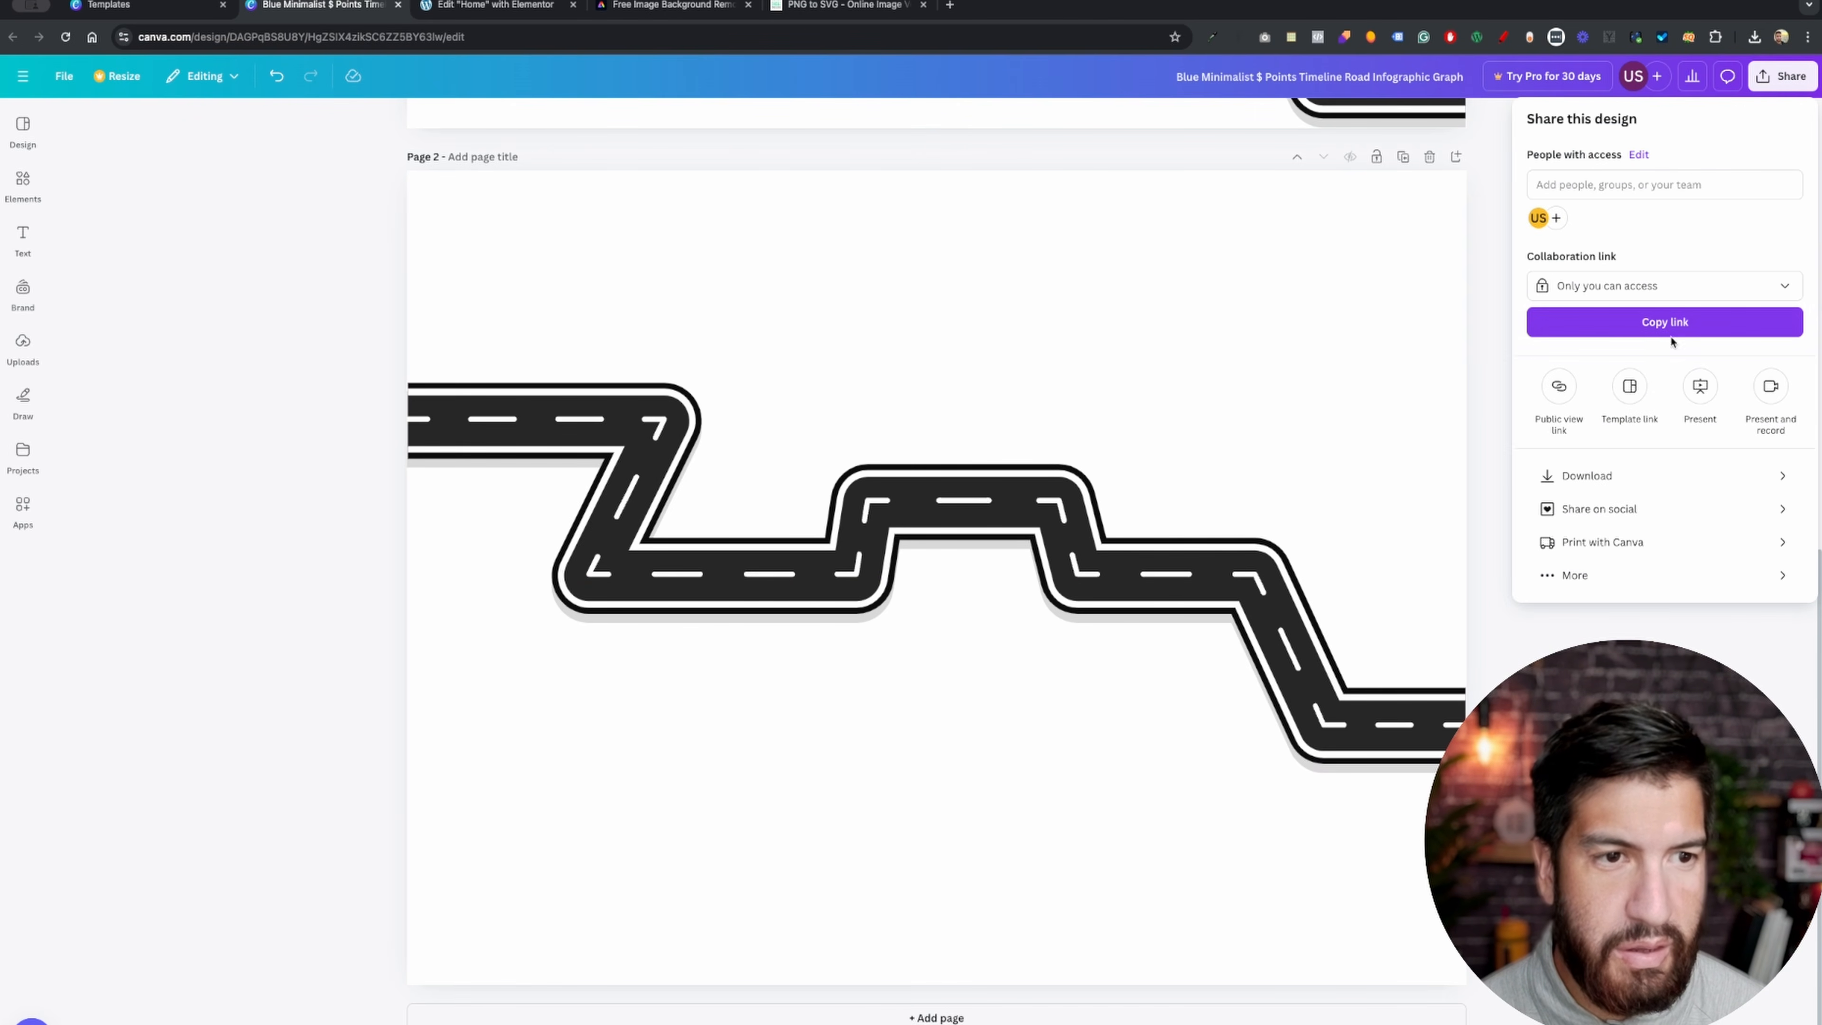
click(1600, 475)
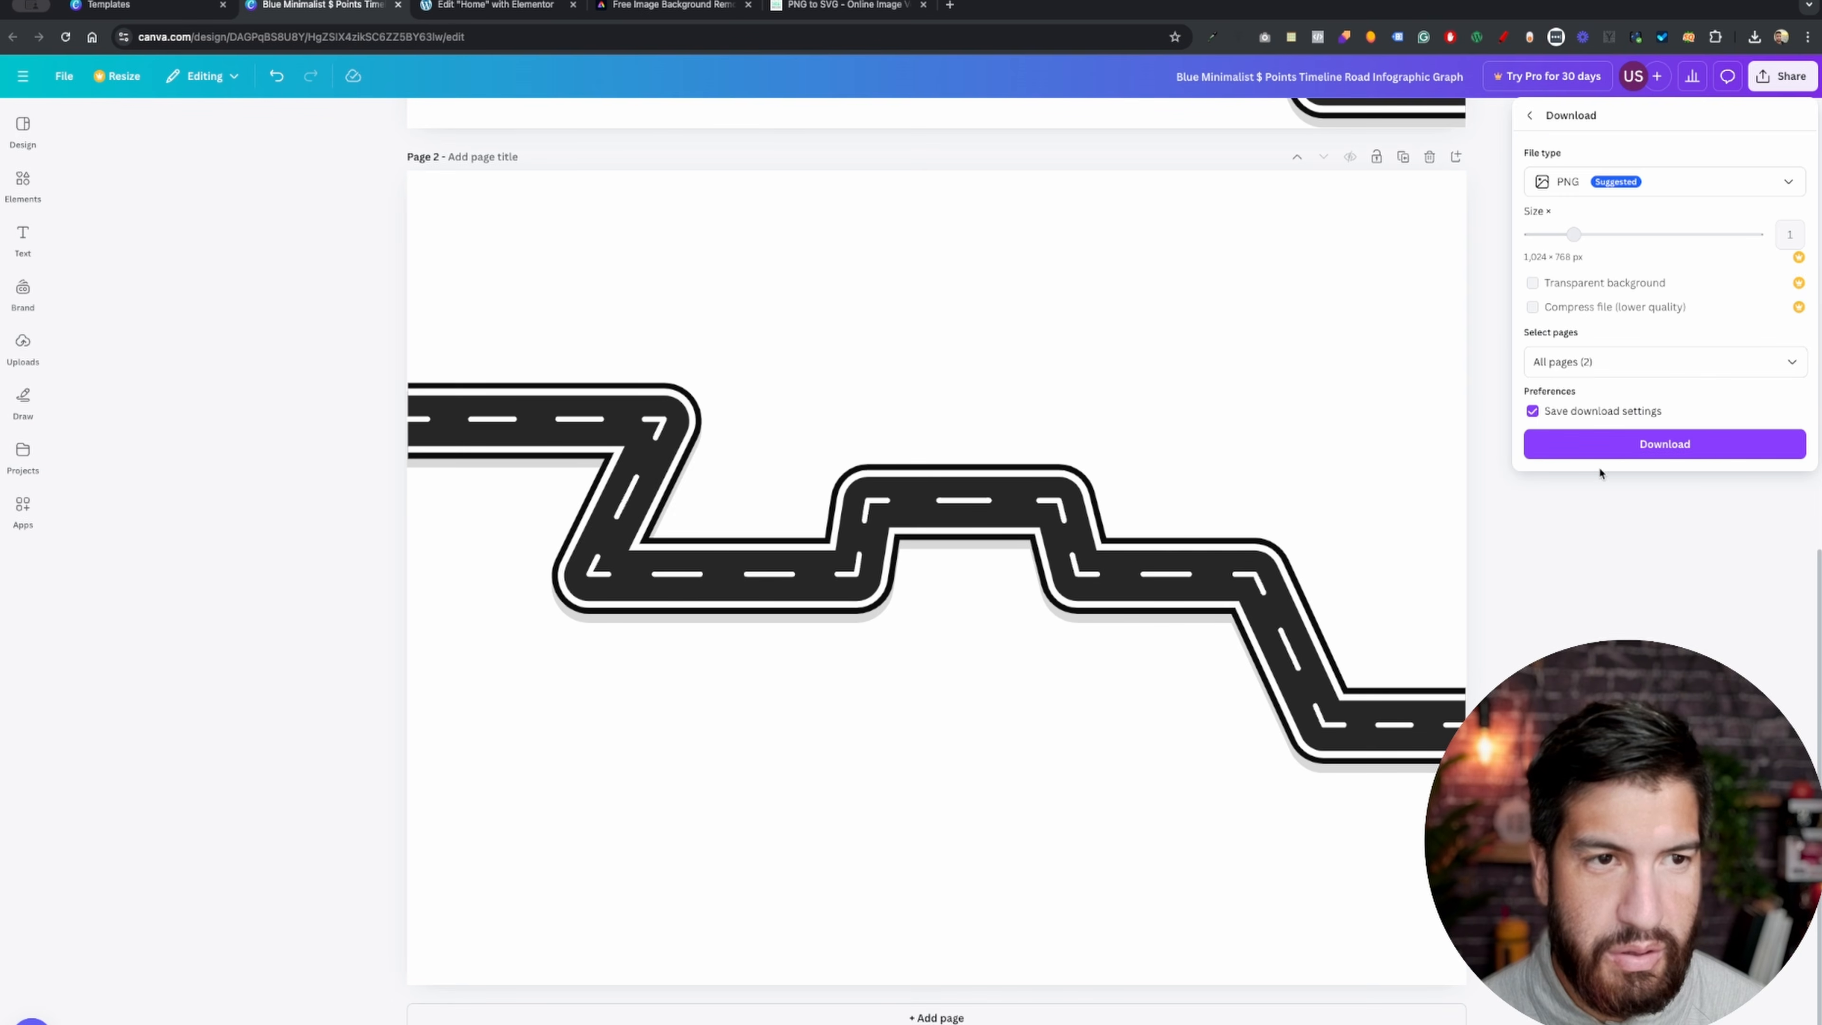
click(1588, 365)
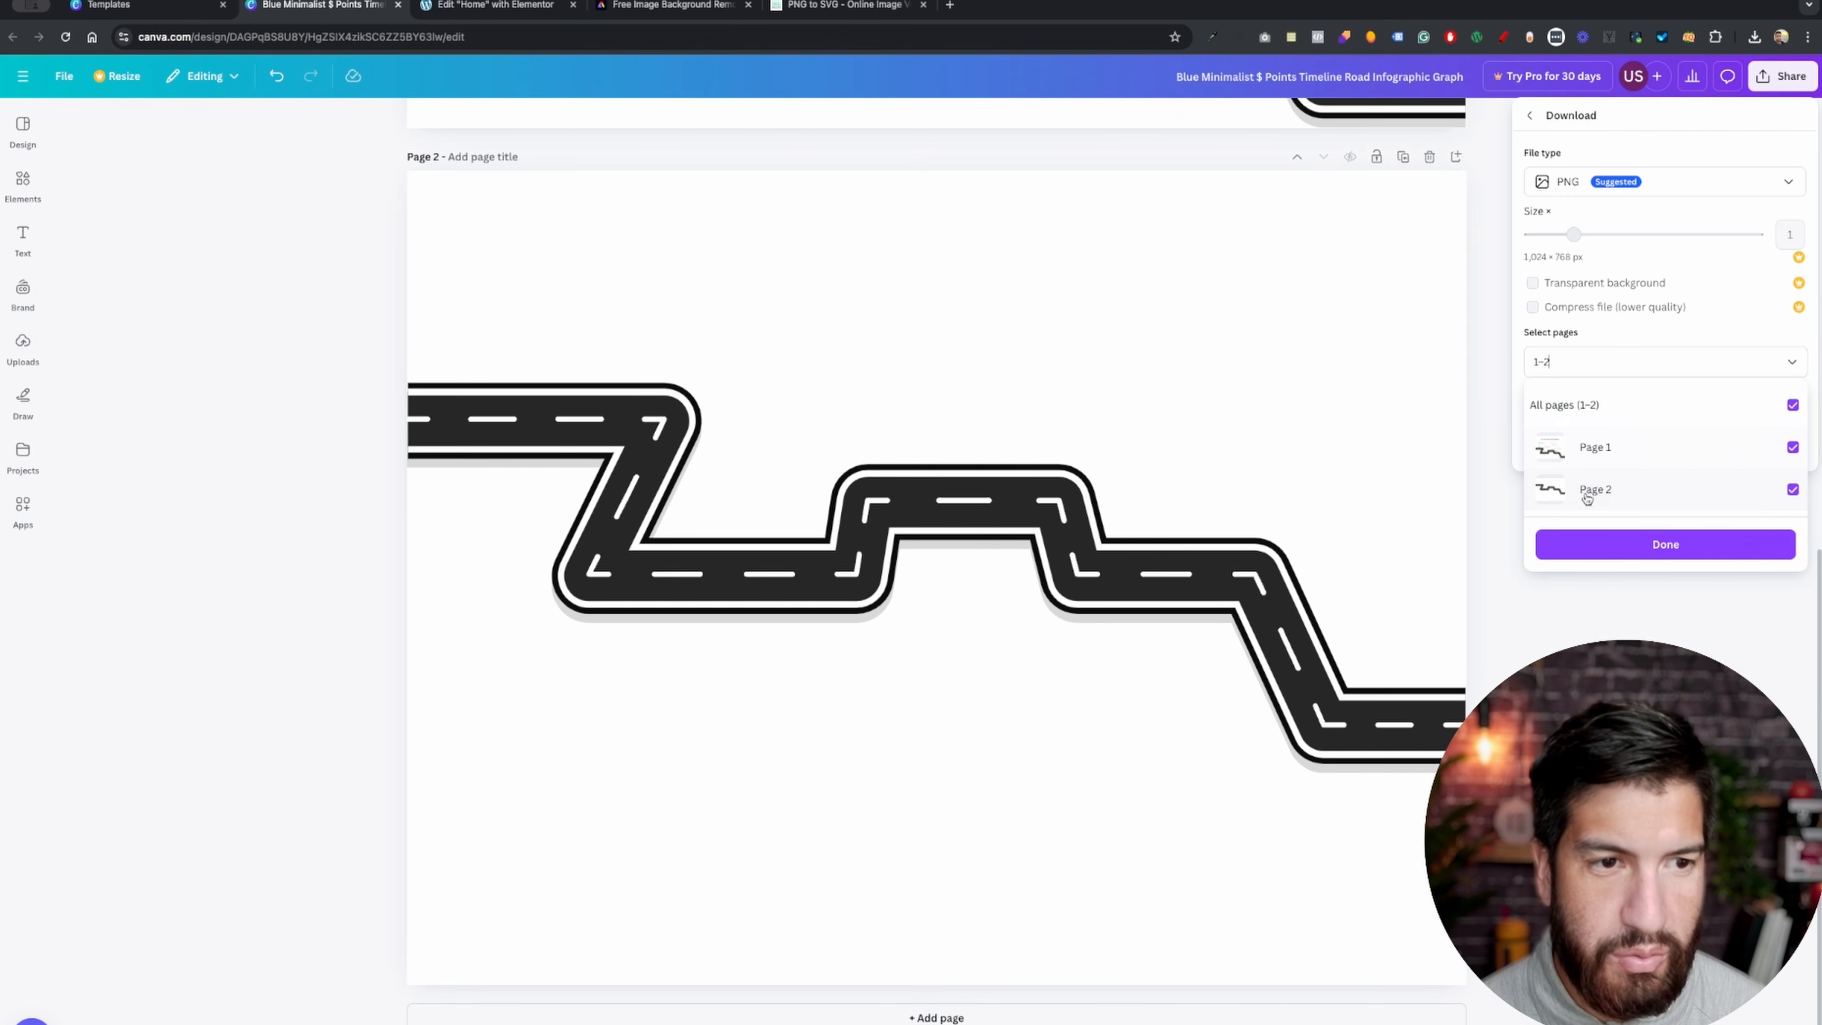
click(1792, 447)
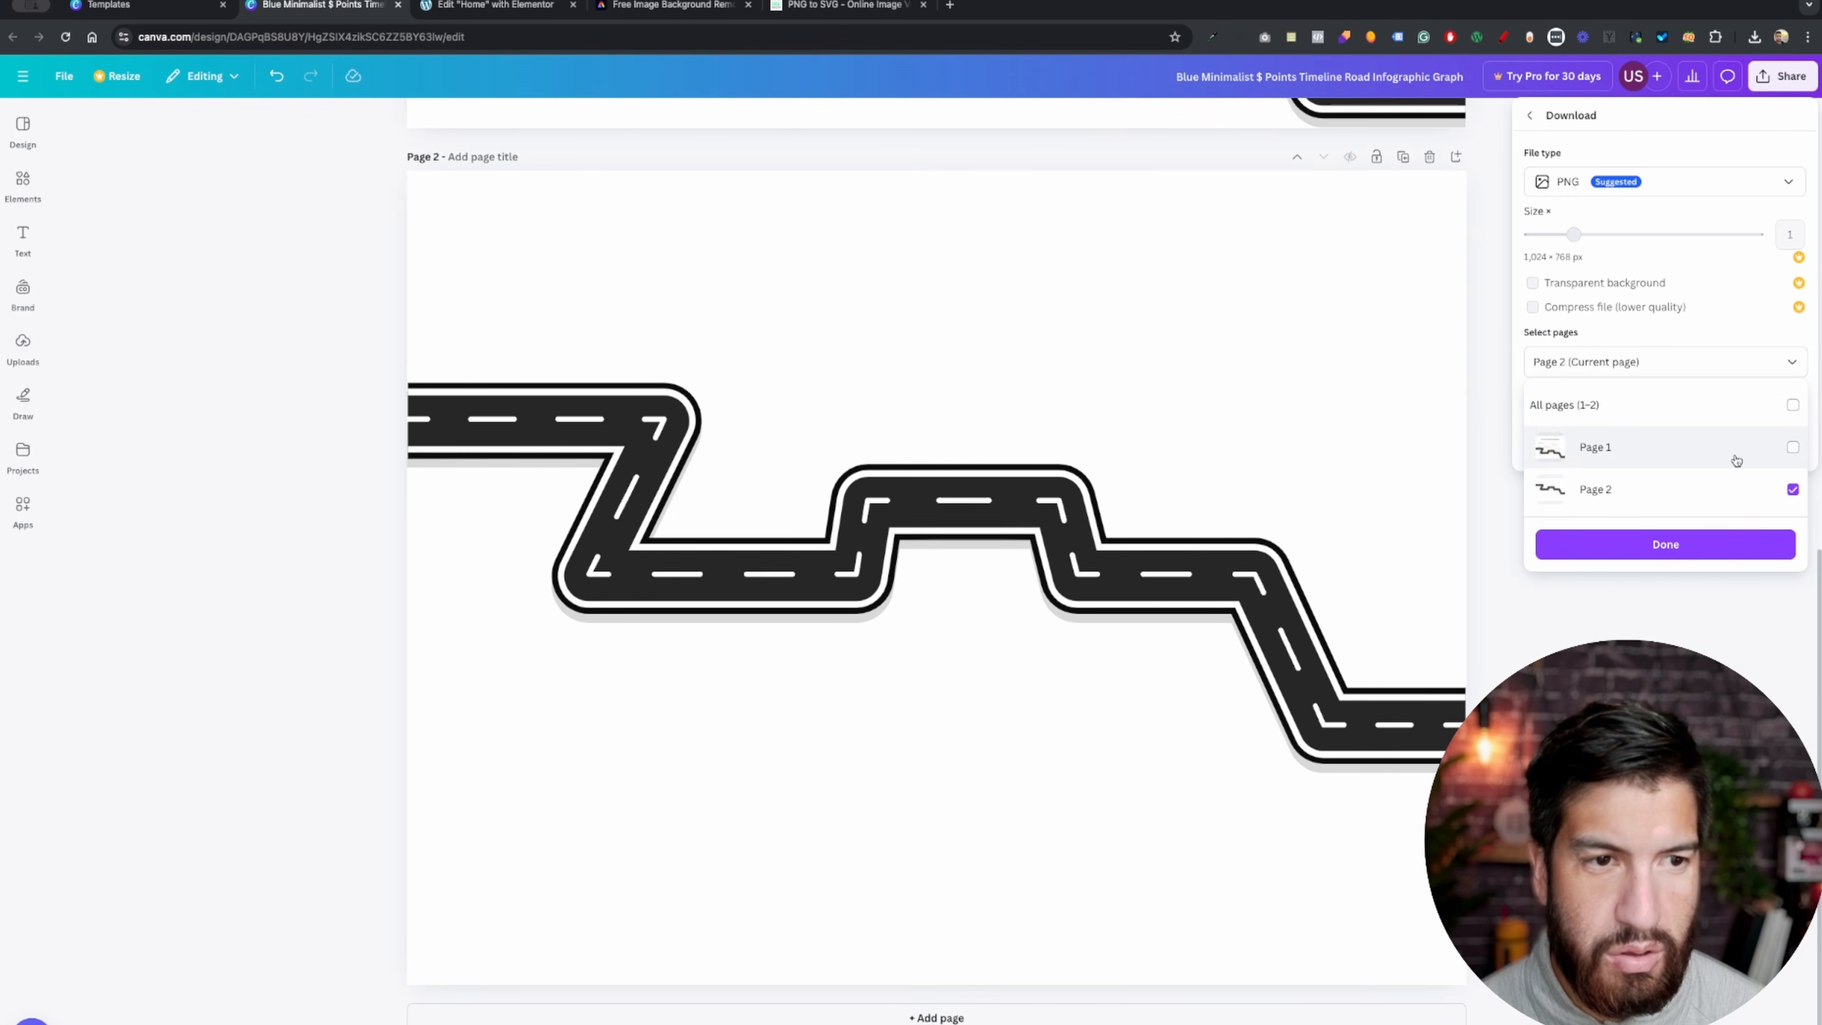
click(1667, 345)
click(1691, 447)
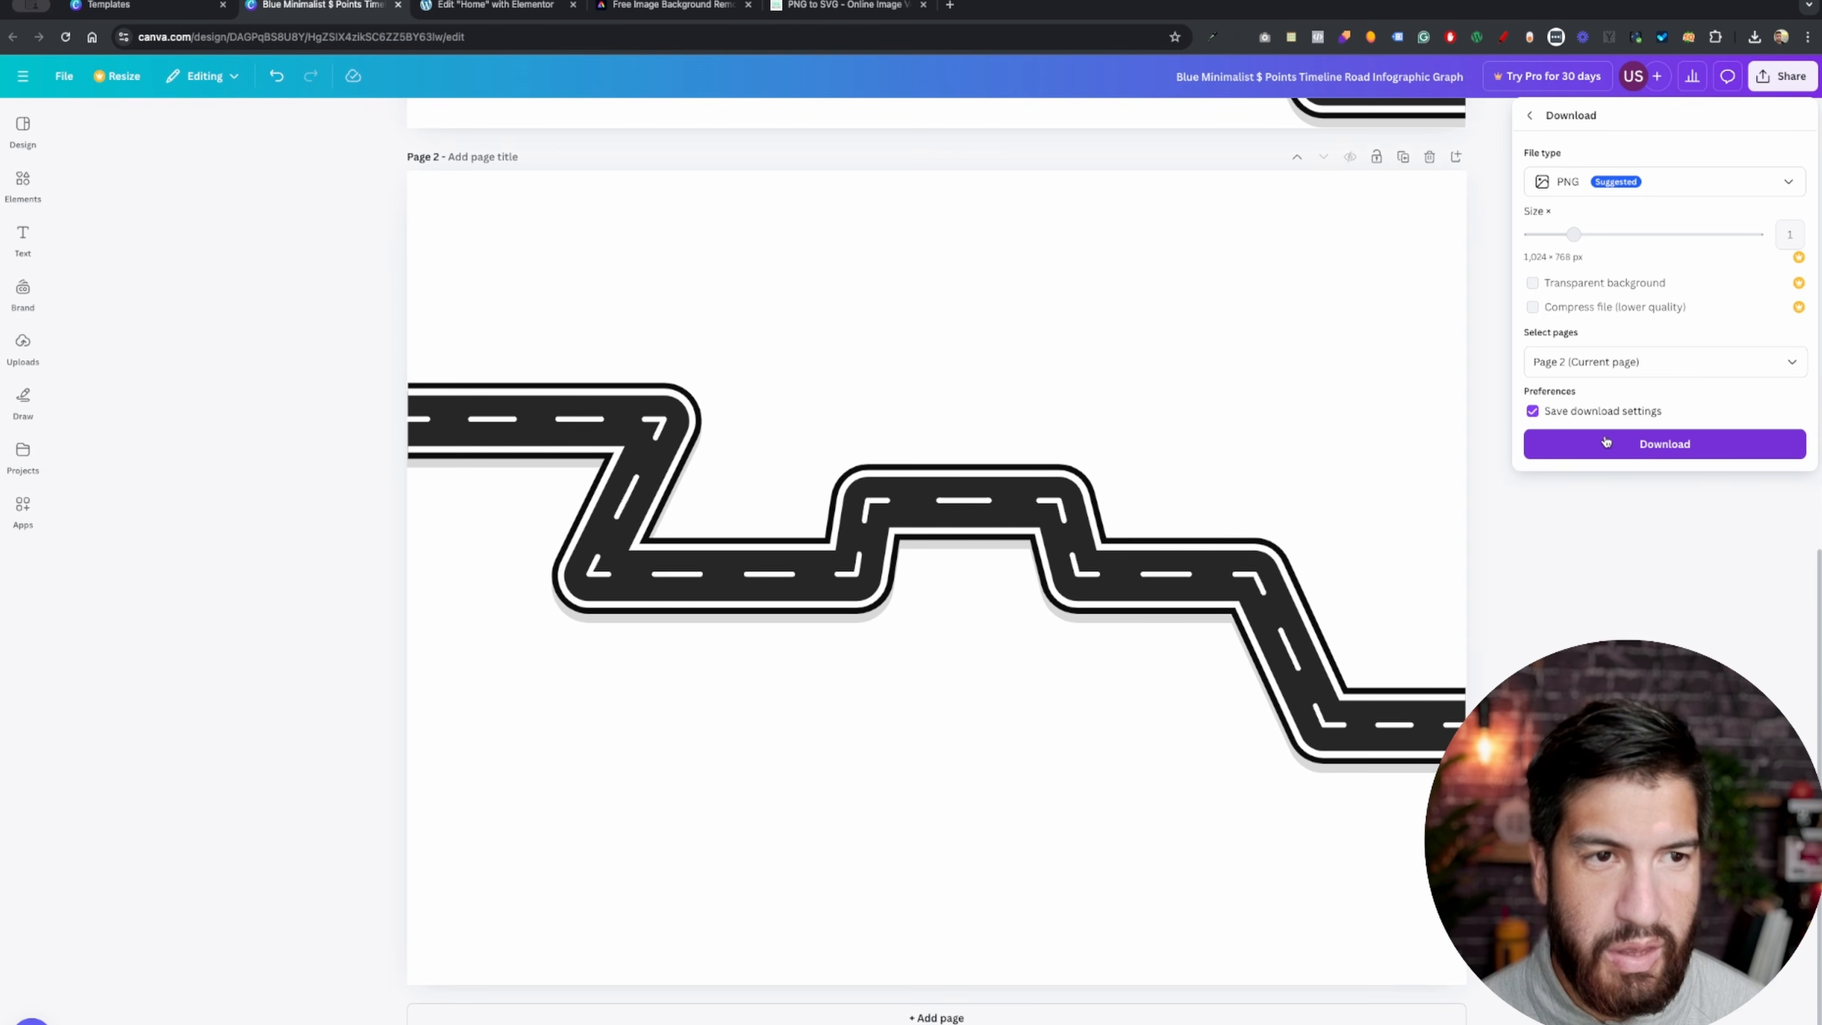
click(1577, 188)
click(1623, 235)
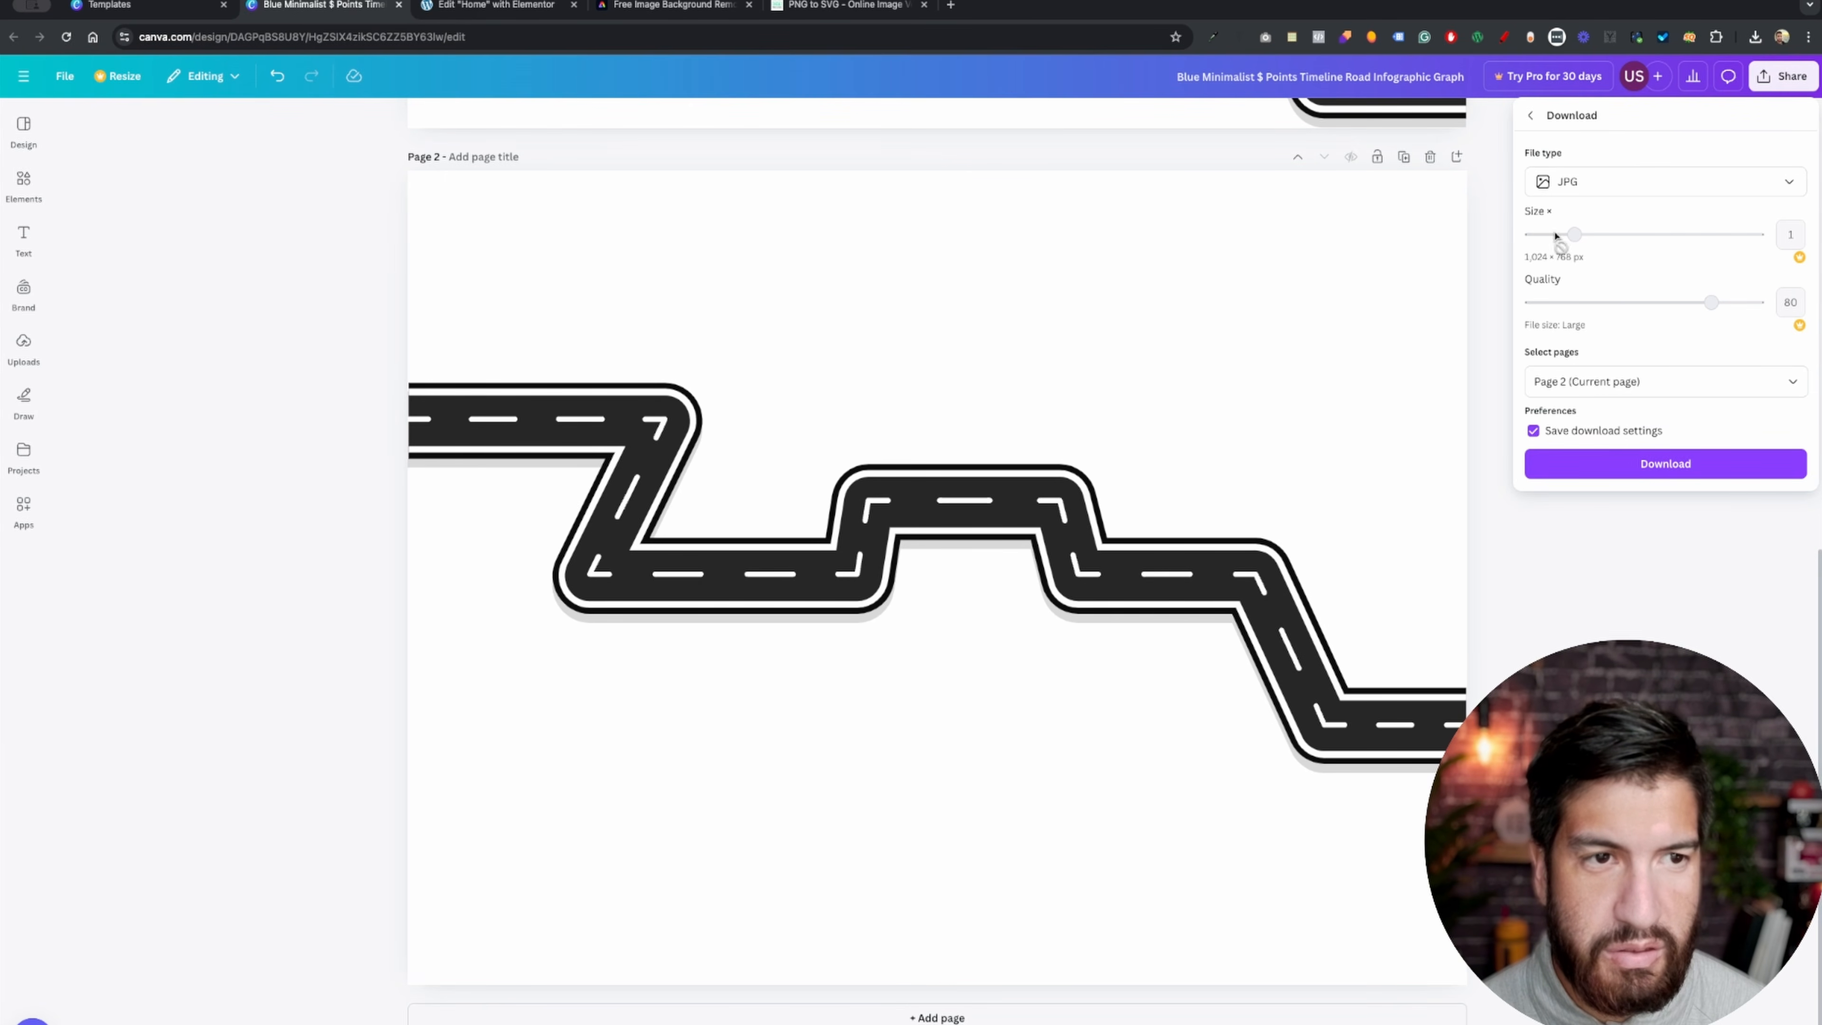
click(1642, 467)
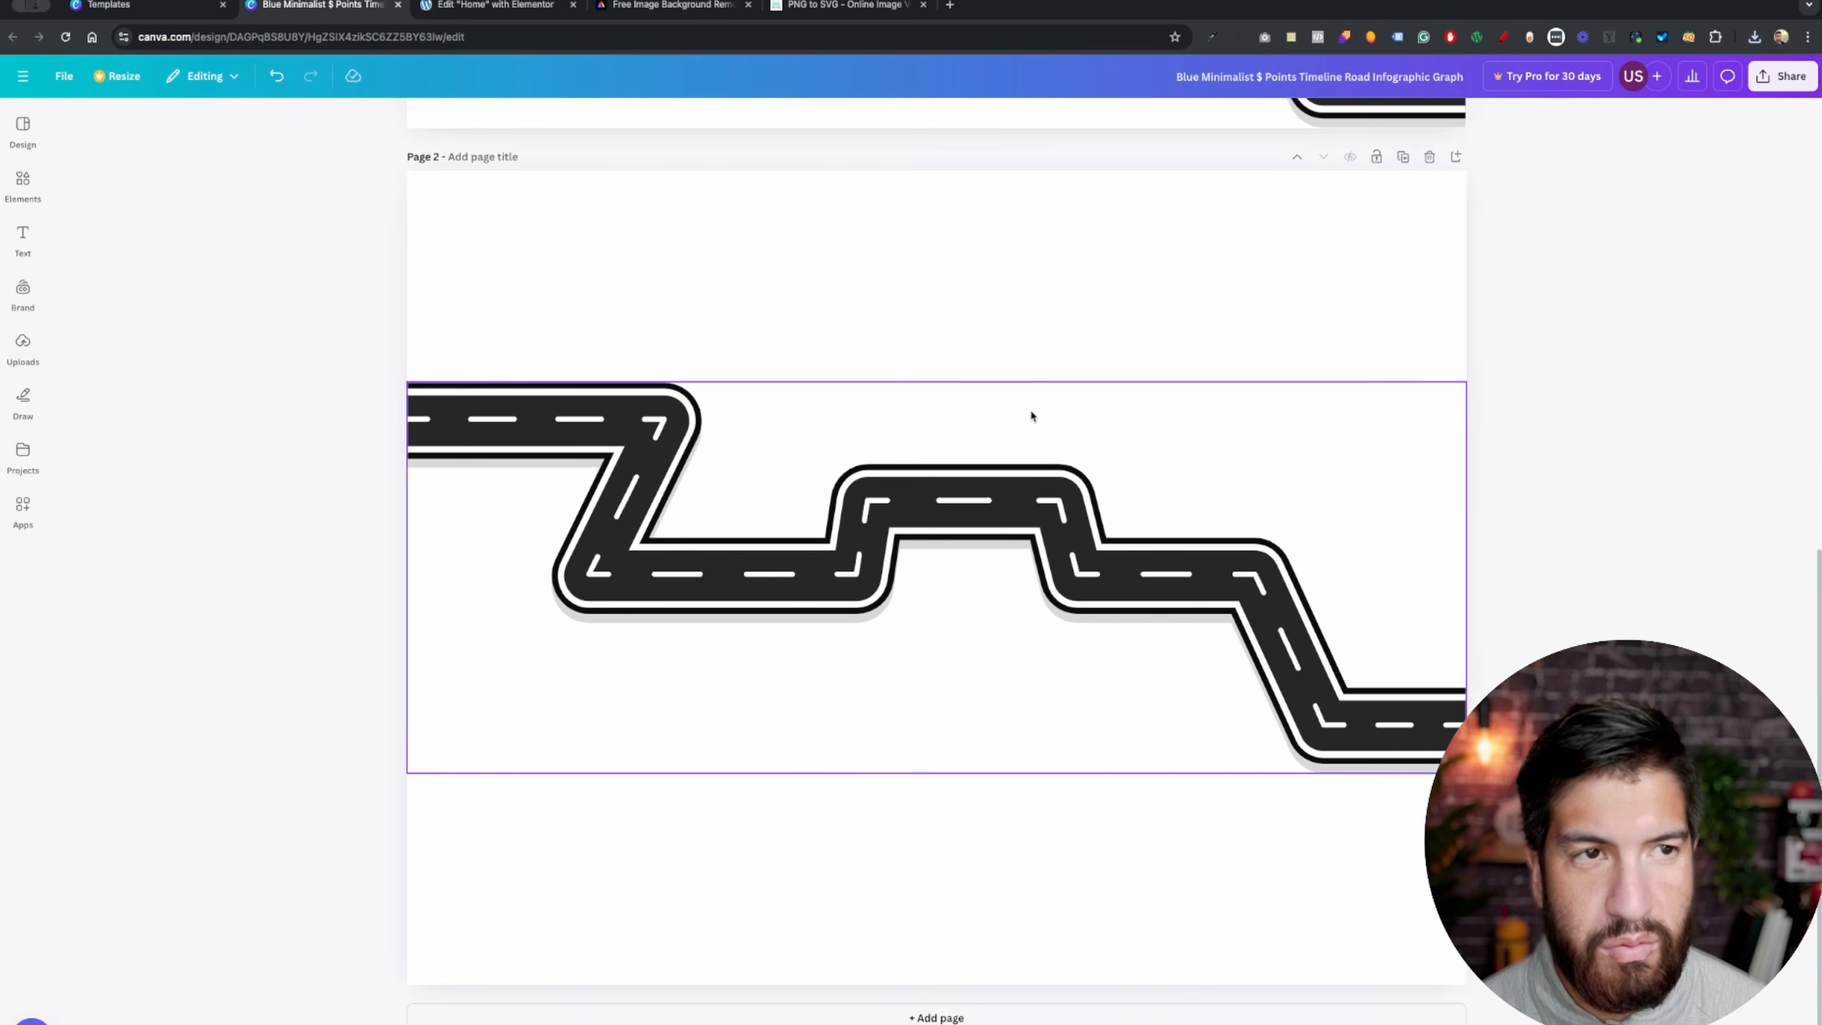
- Download only the blue Option One location pin from page 1 as a PNG
scroll(1019, 416, up, 10)
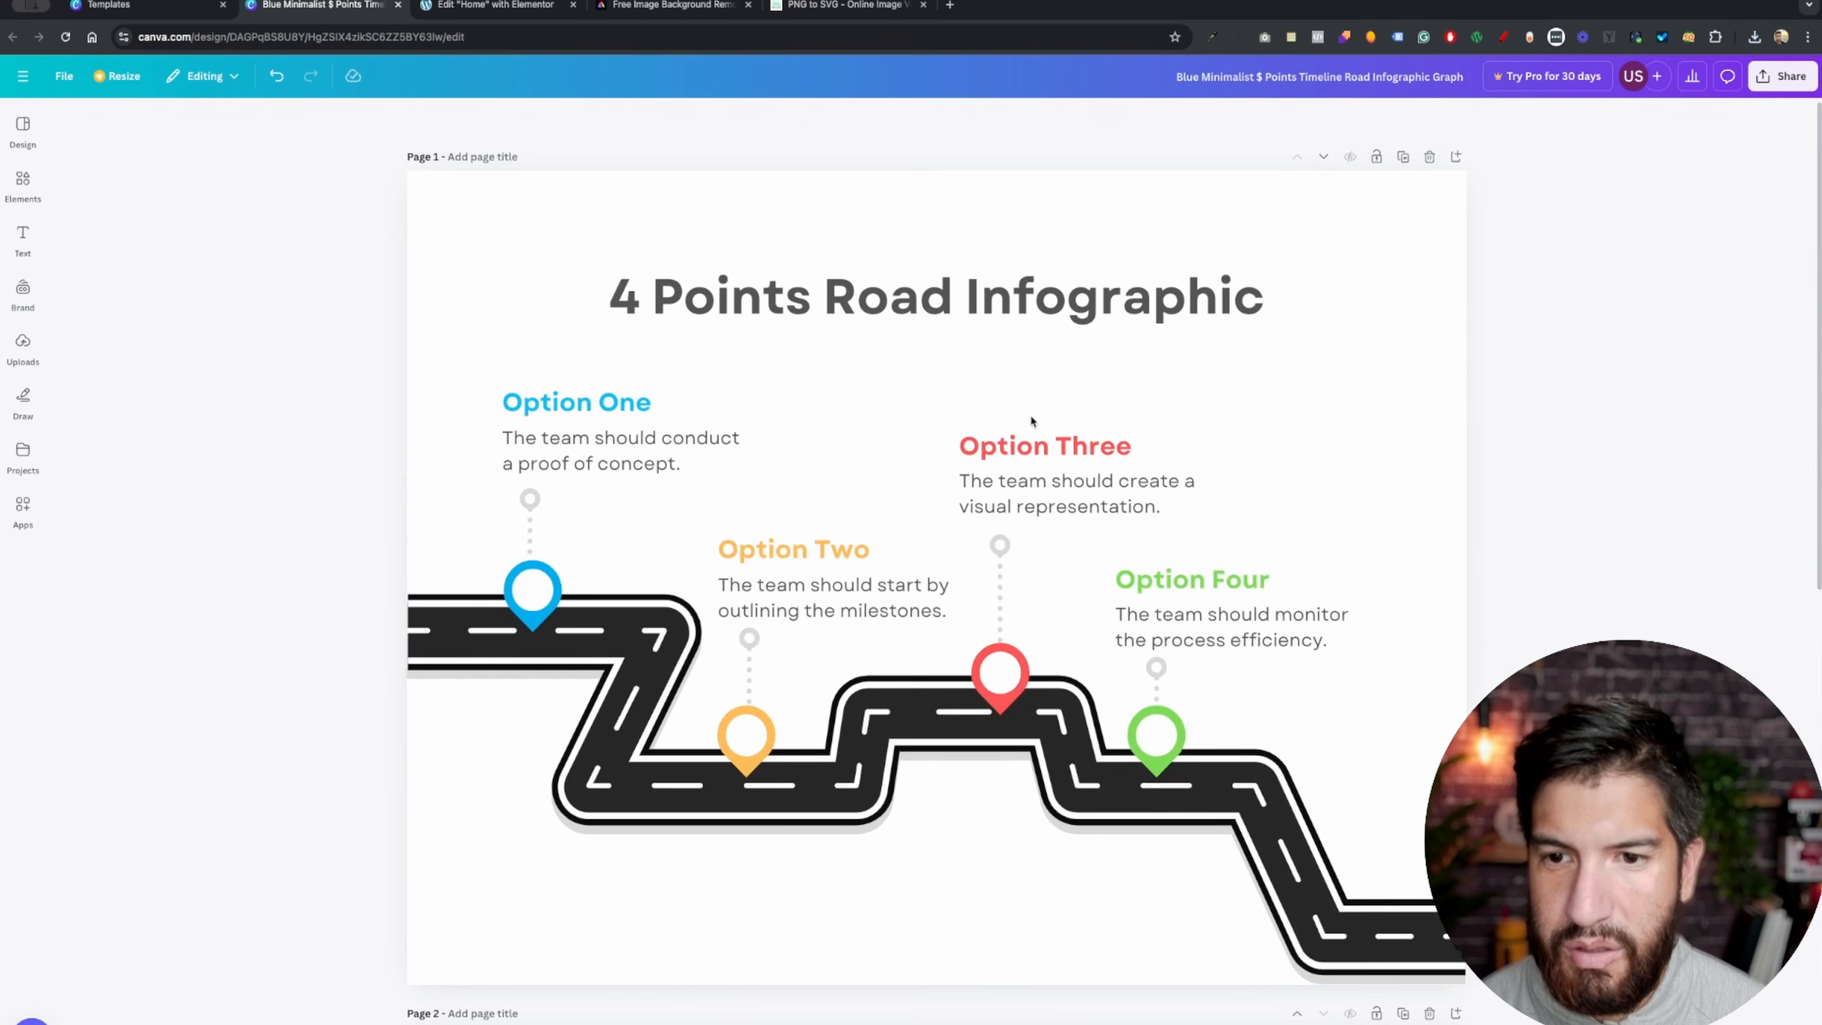
scroll(1041, 424, down, 4)
scroll(789, 446, up, 2)
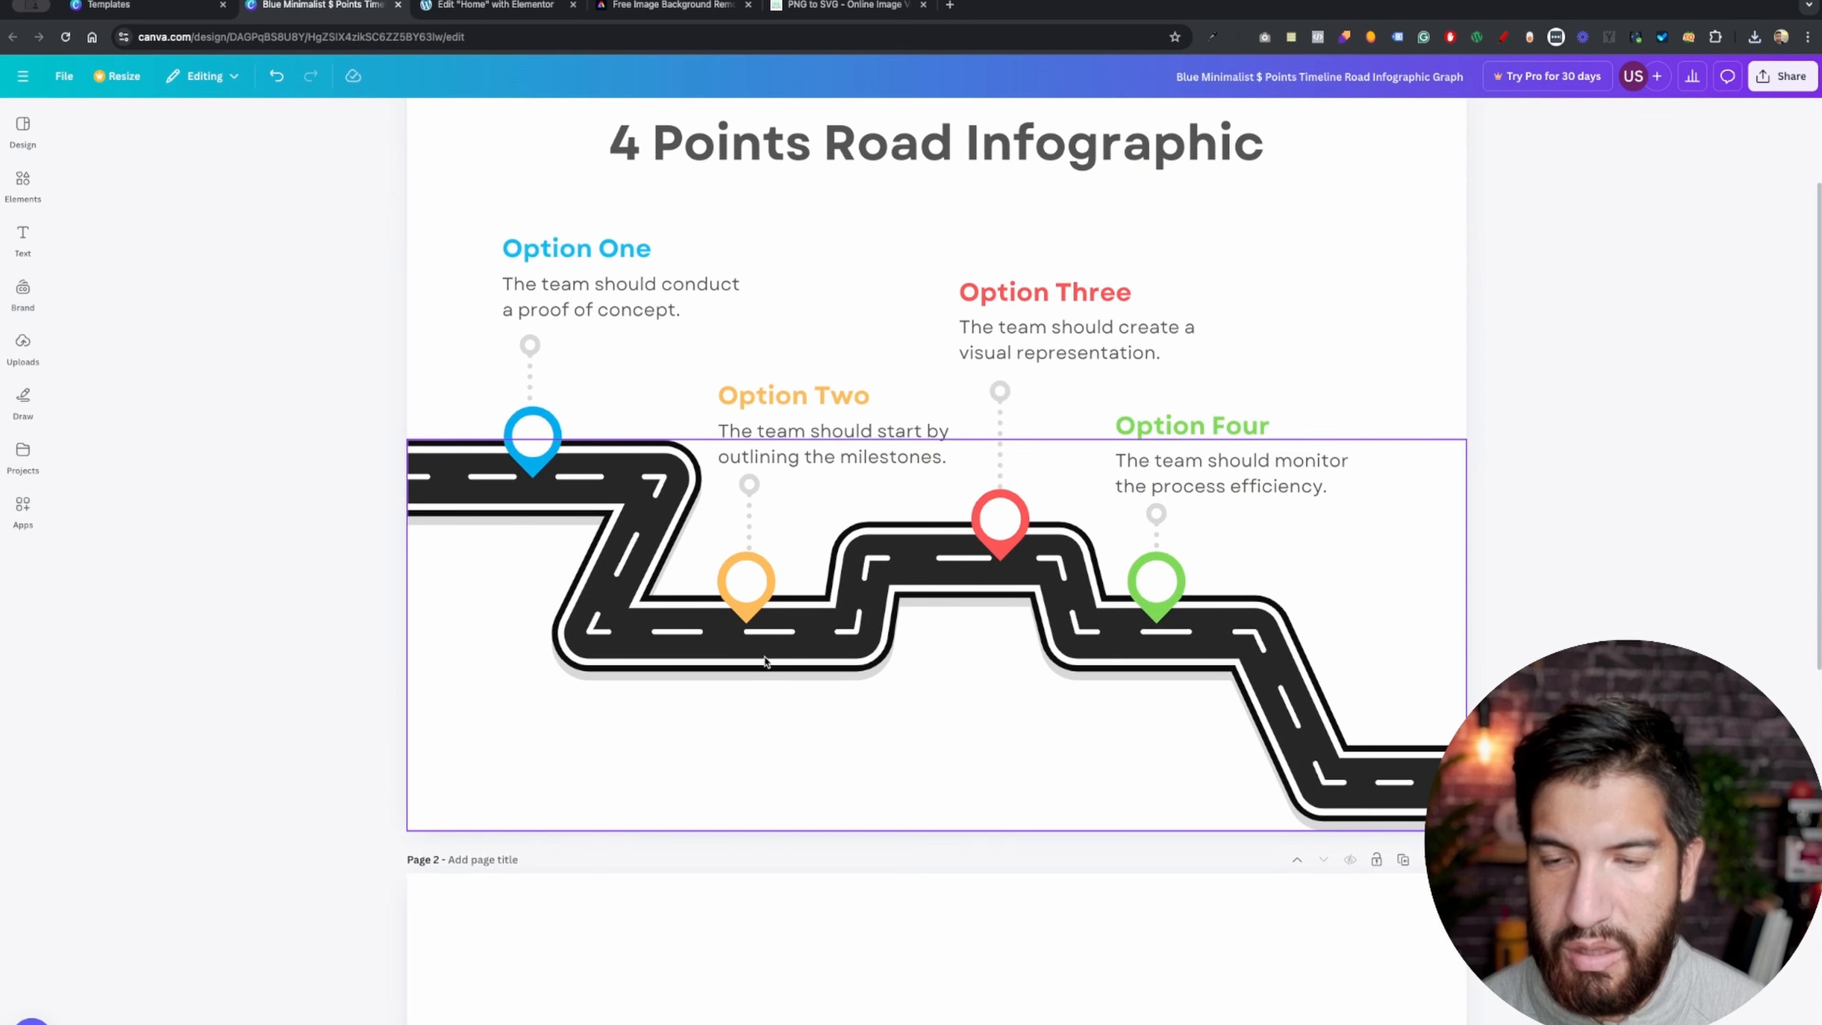
click(520, 460)
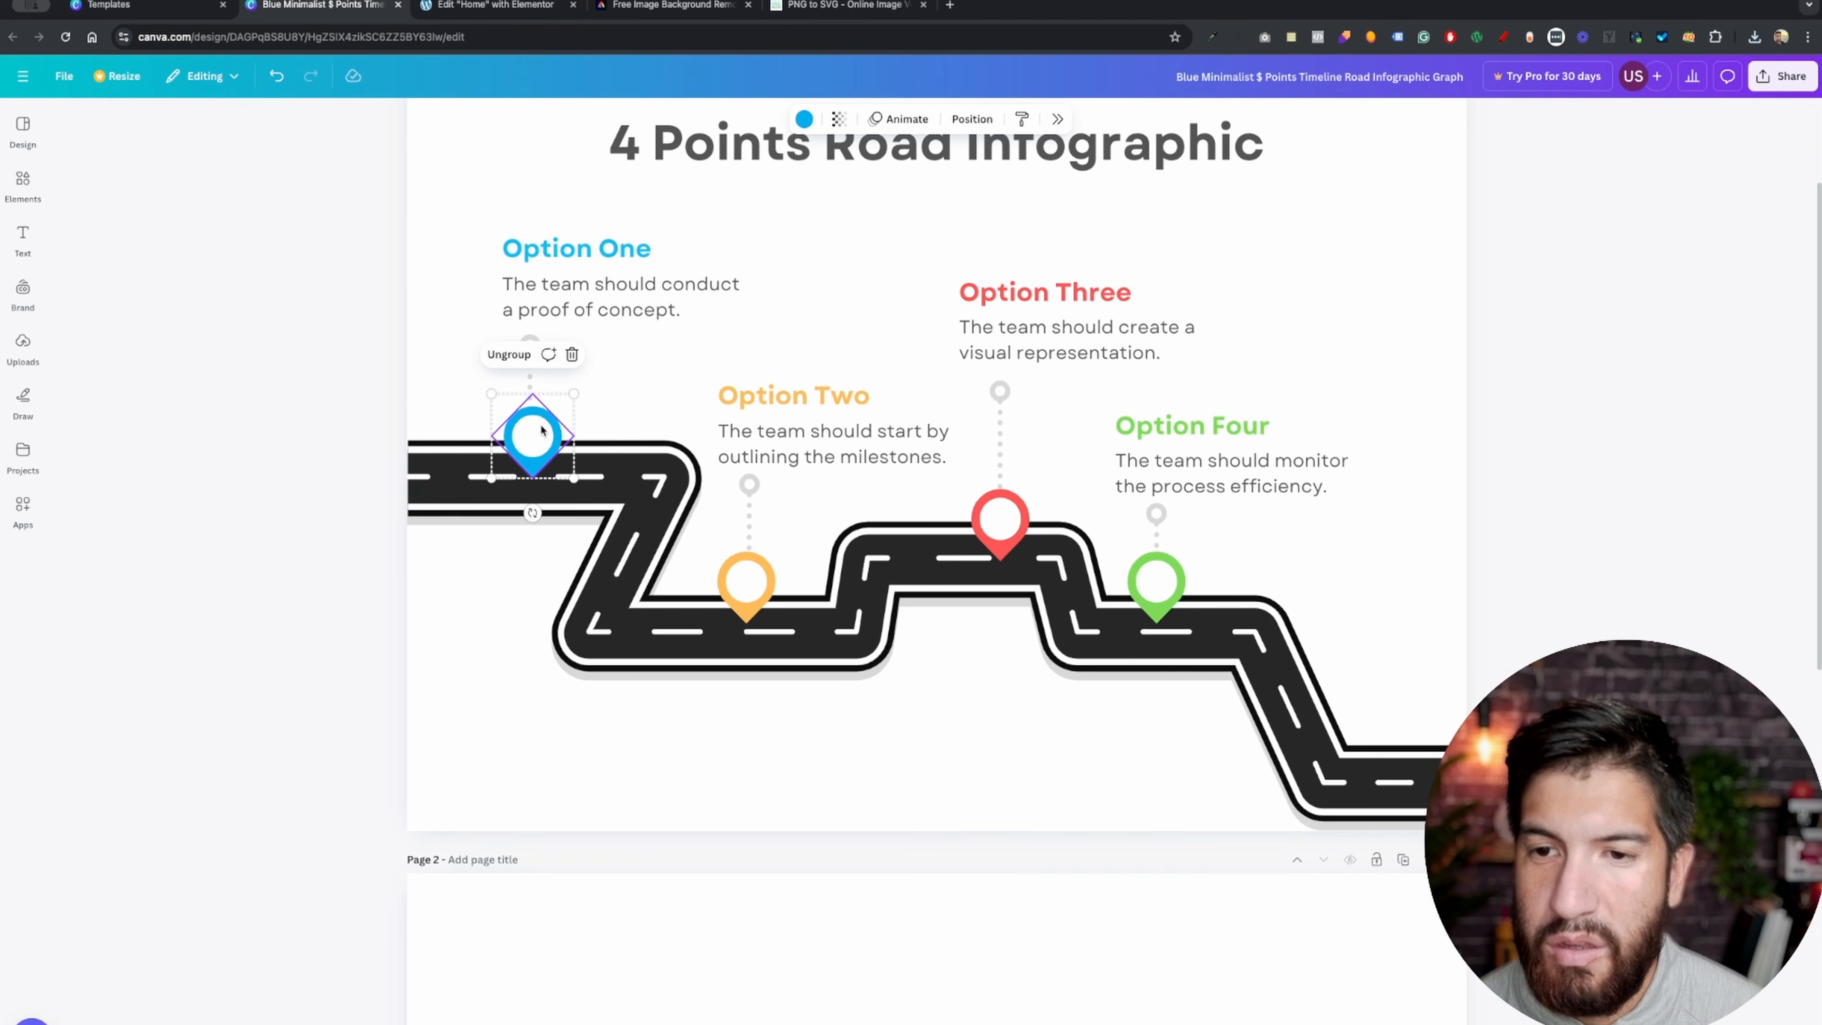
click(314, 476)
click(529, 413)
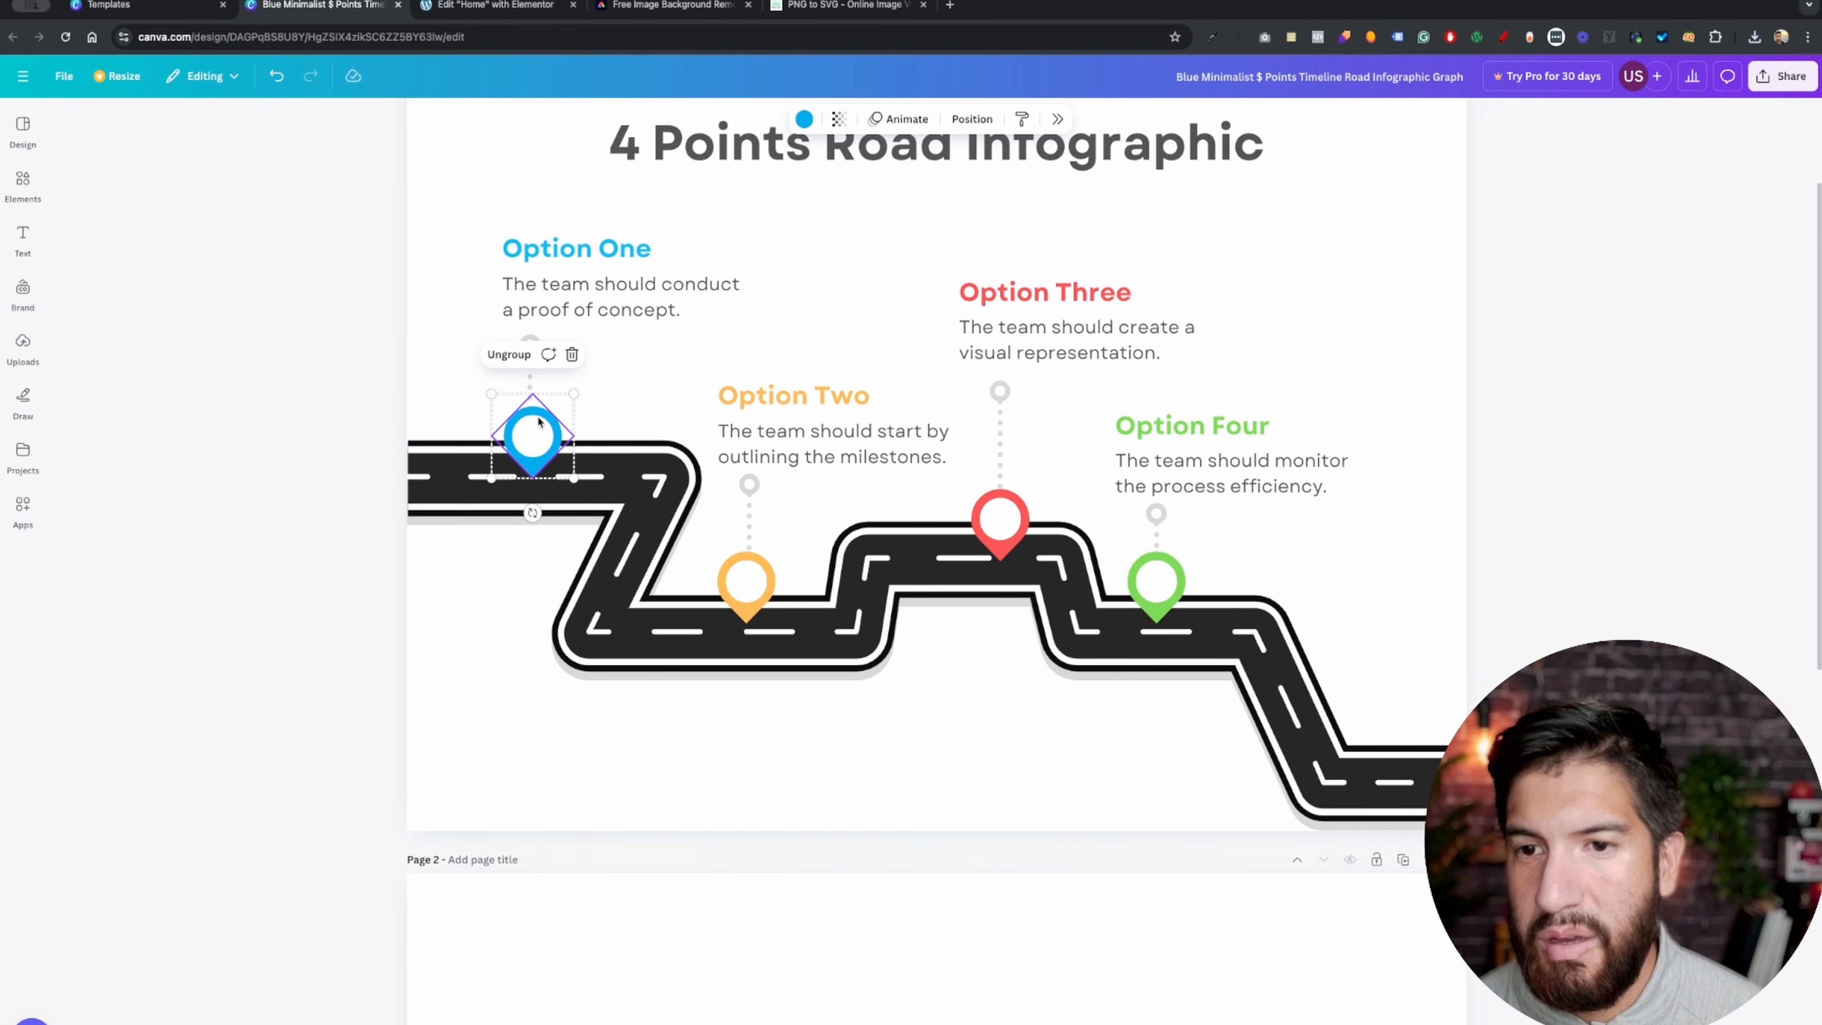
click(804, 120)
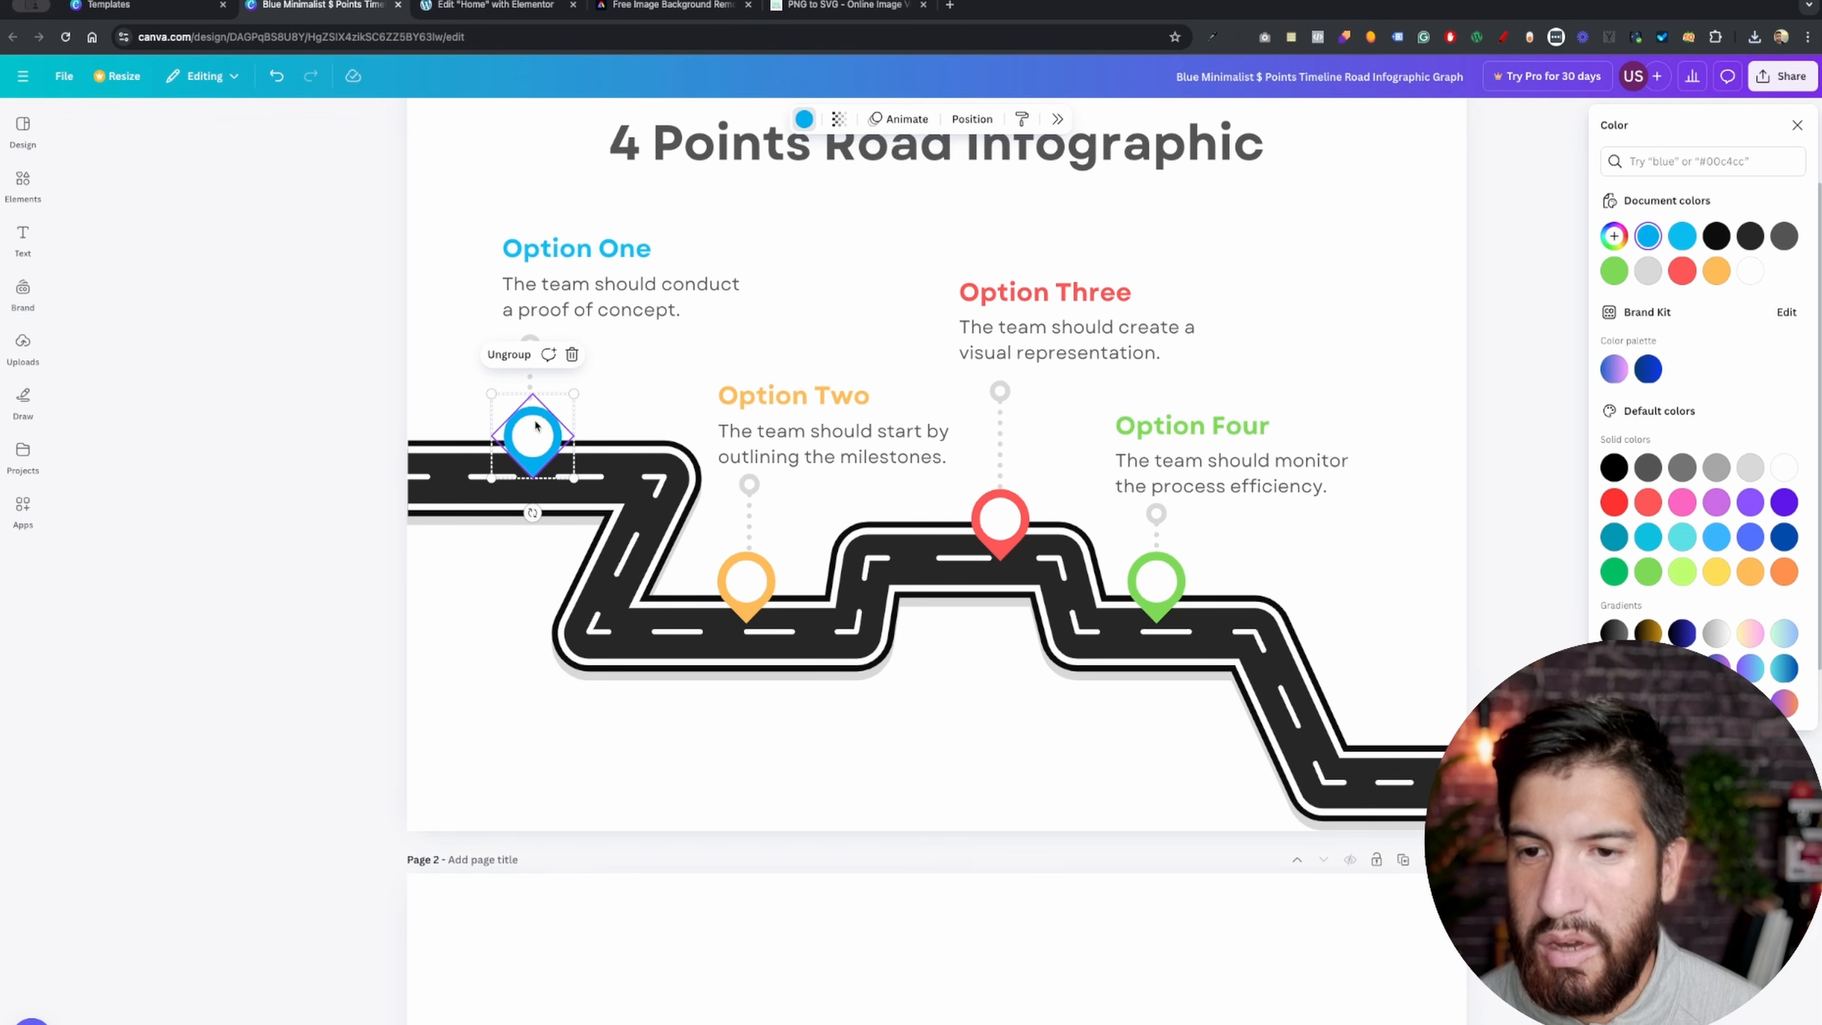
right_click(534, 439)
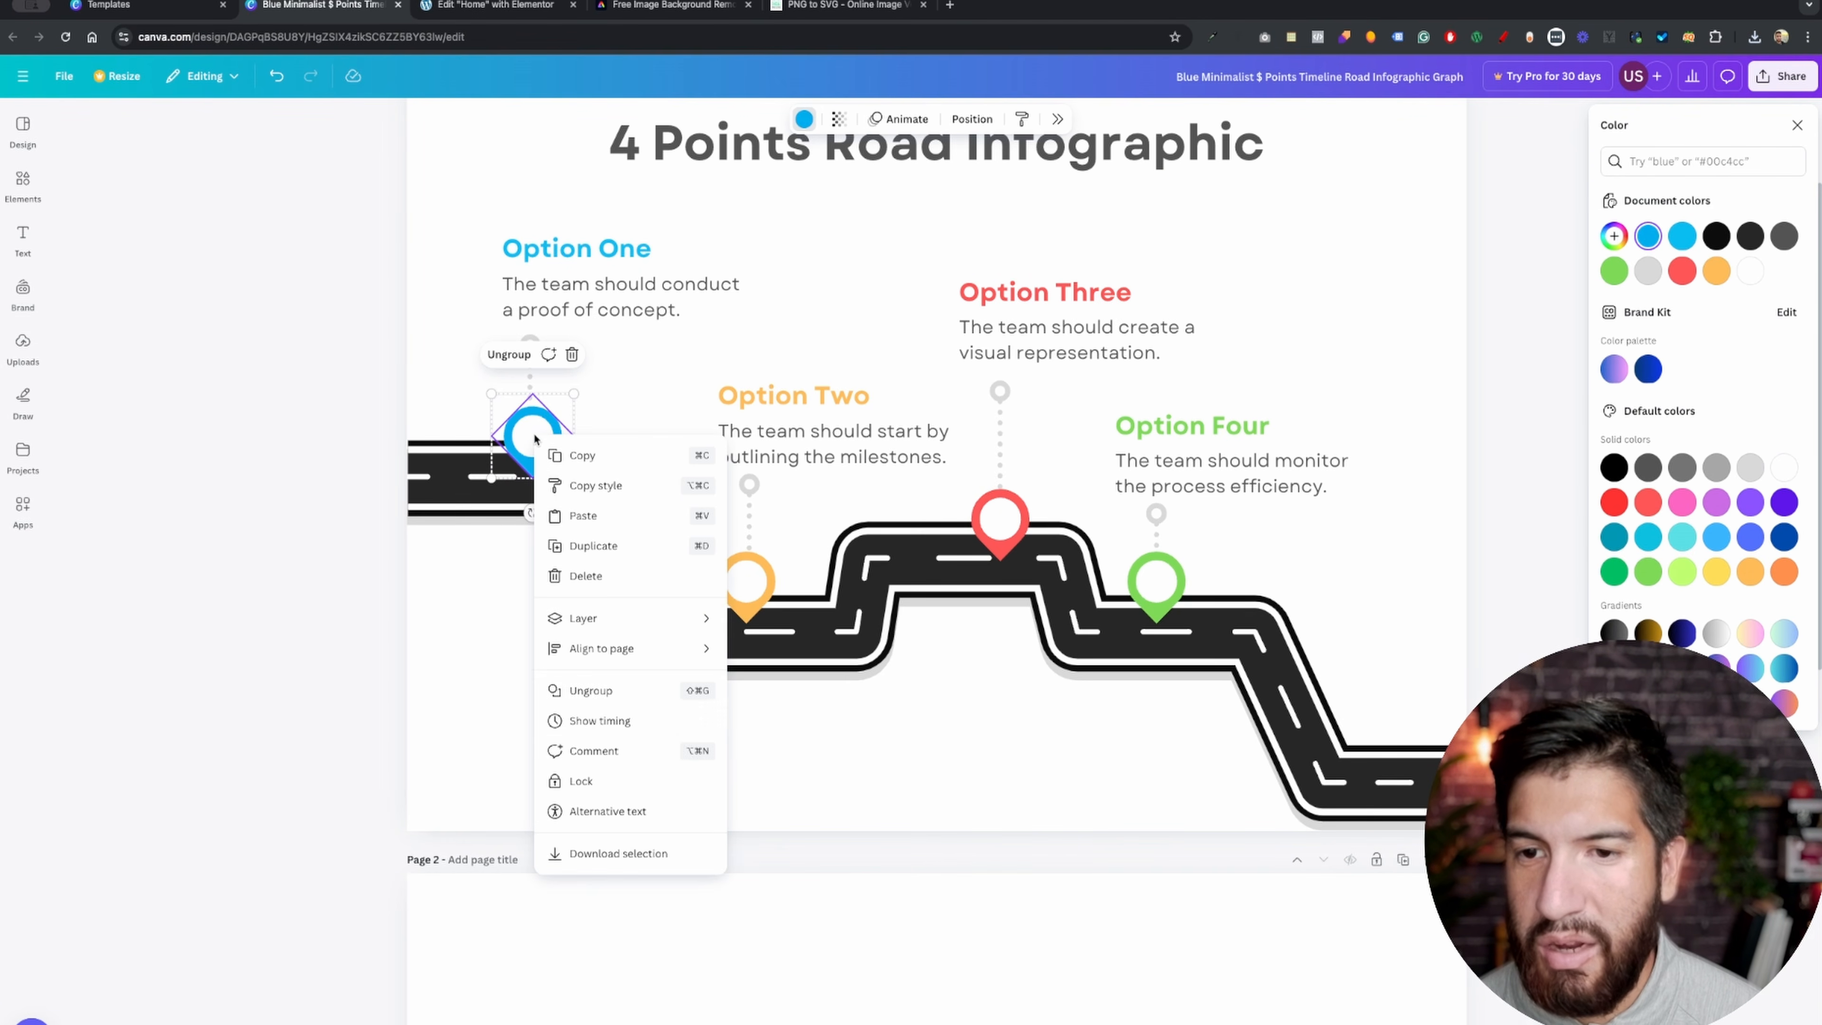
click(645, 854)
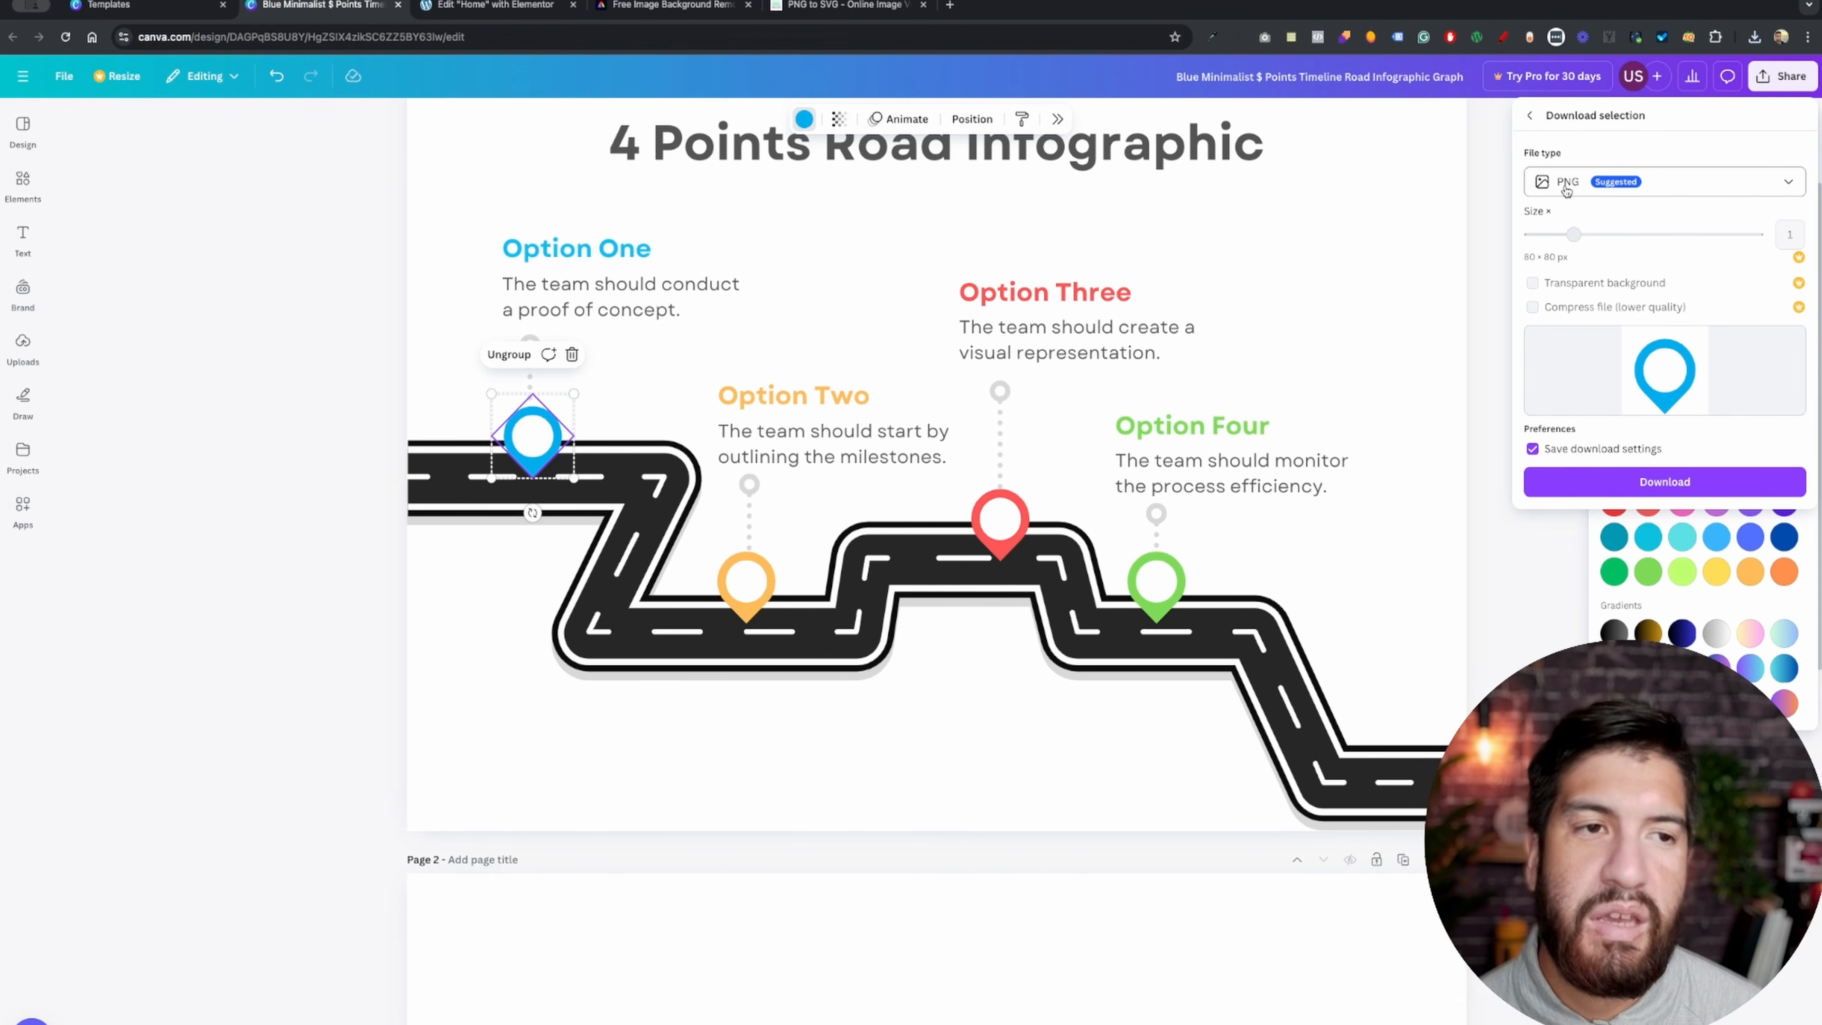
click(1566, 185)
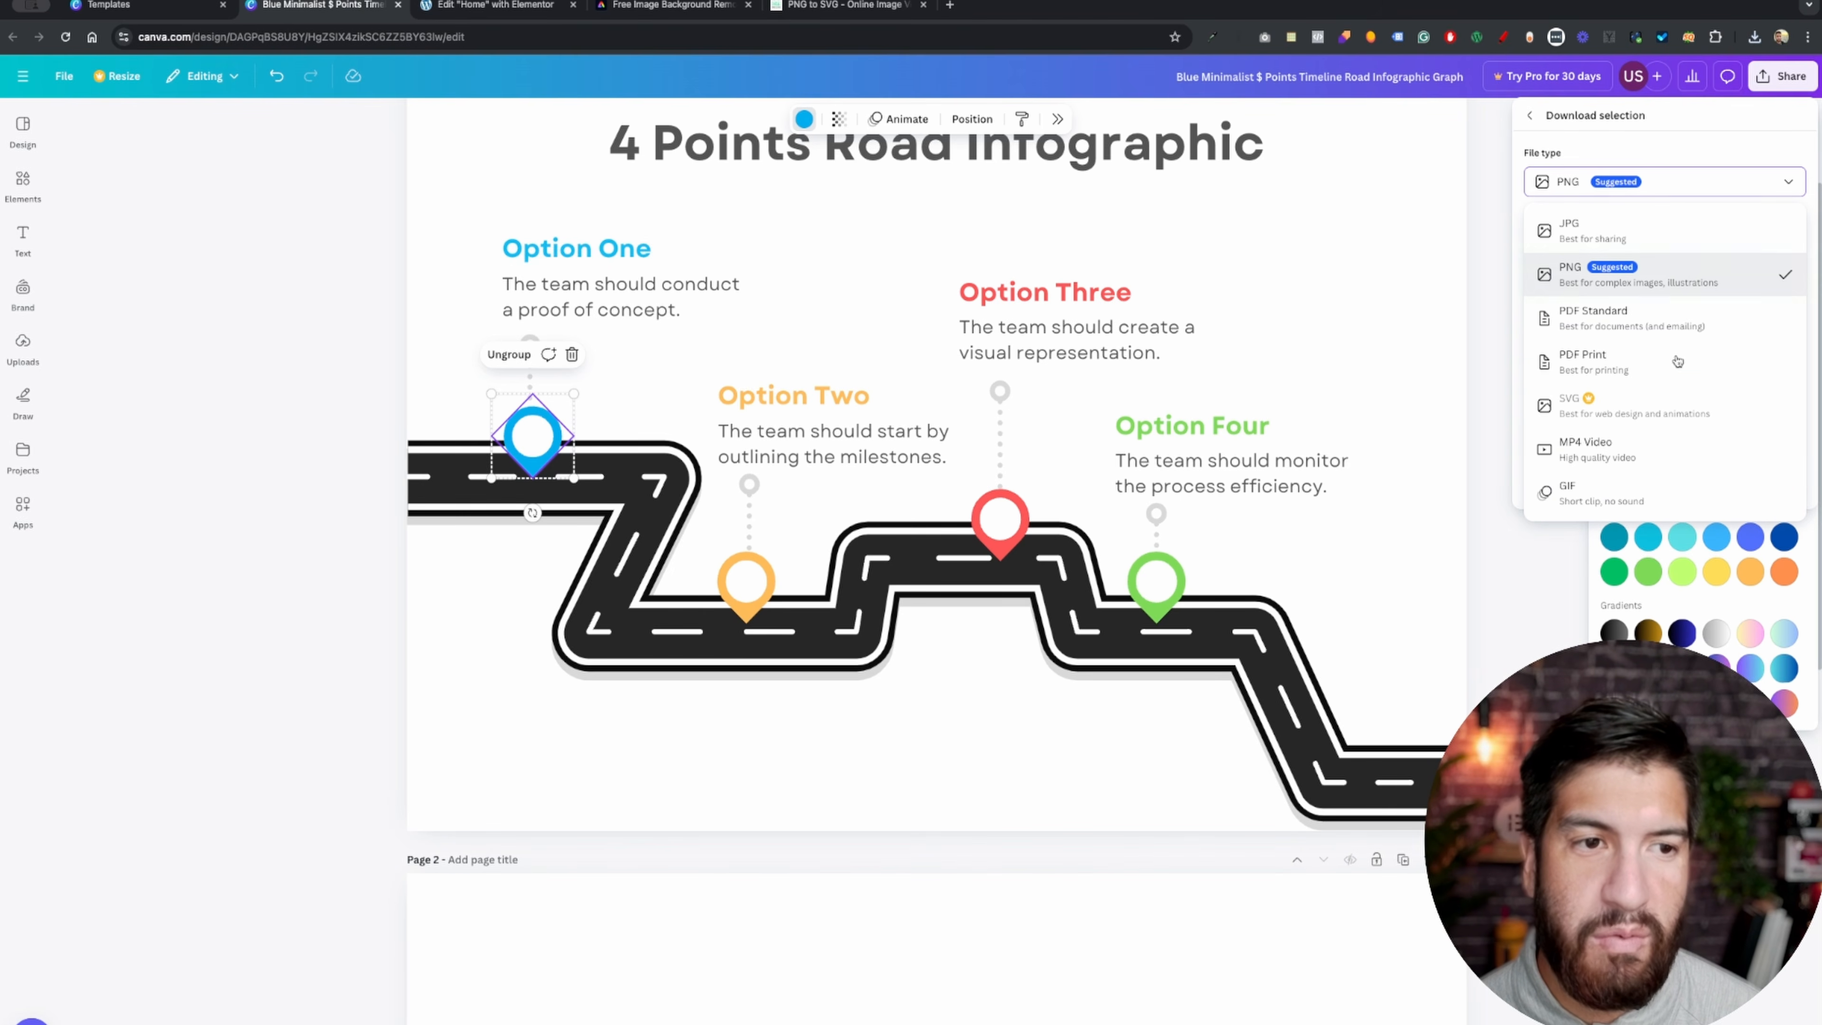
click(1667, 179)
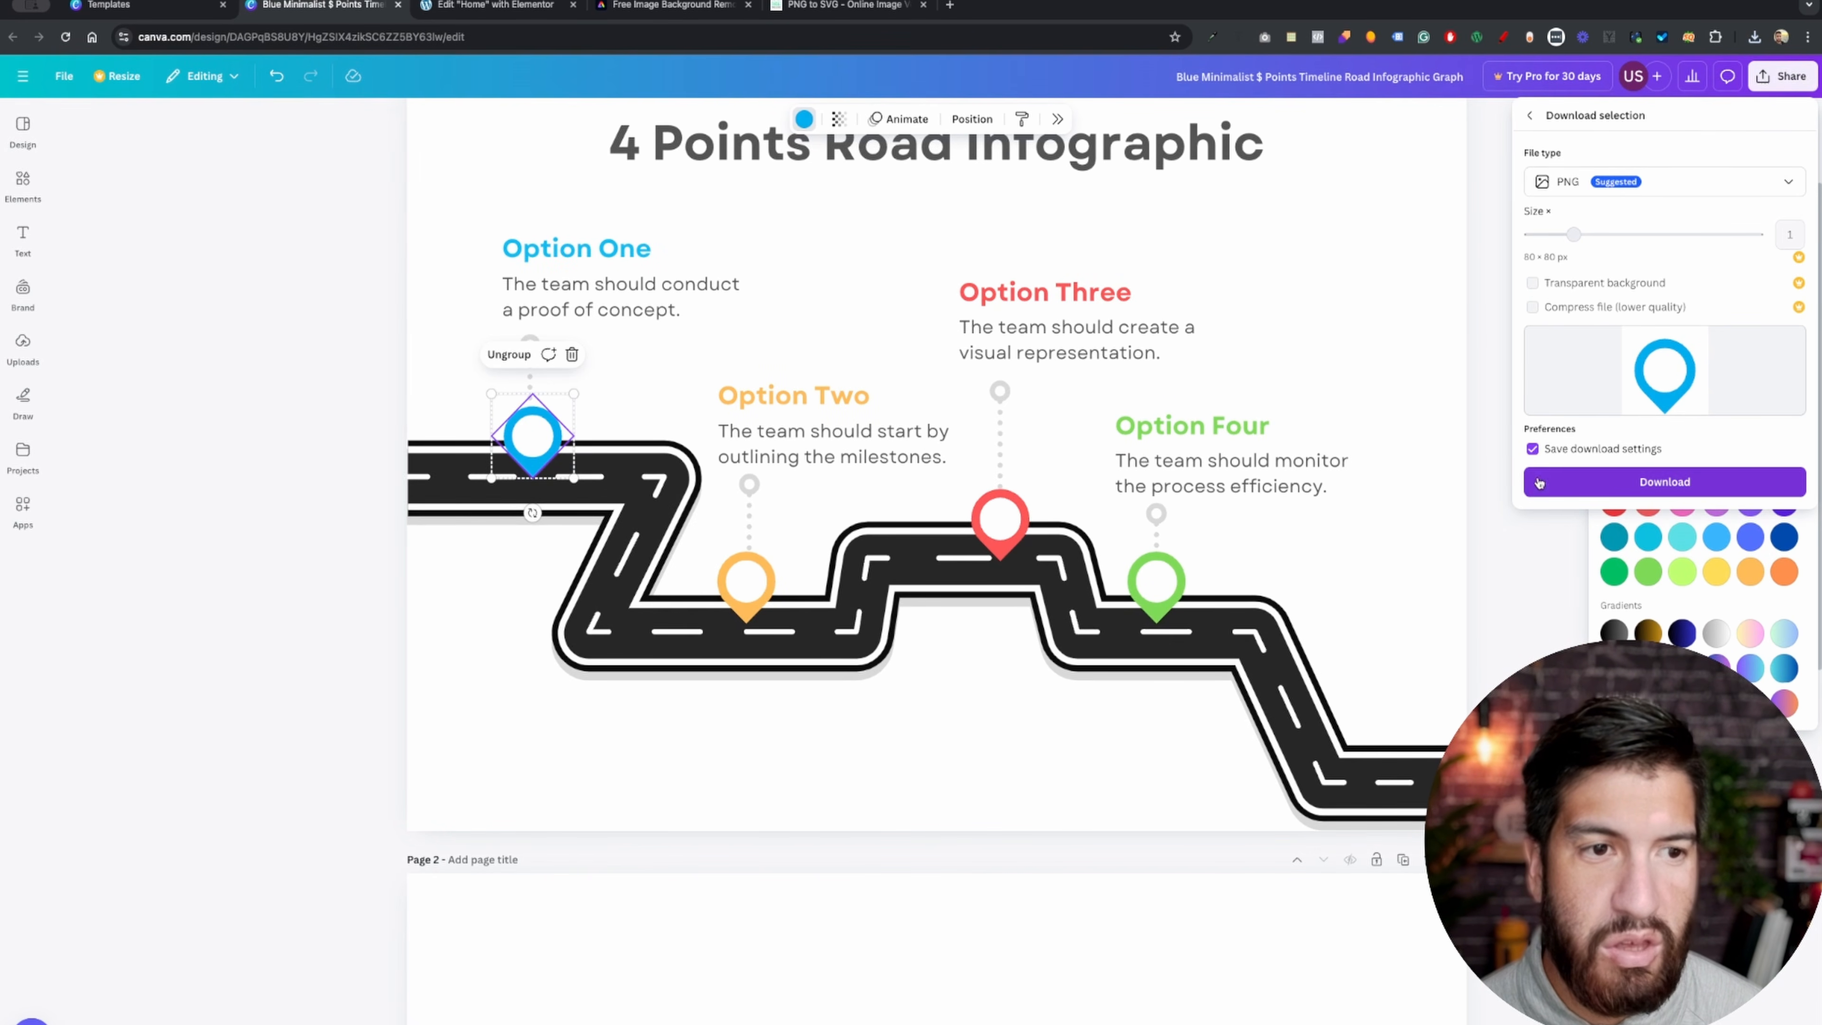
click(1665, 483)
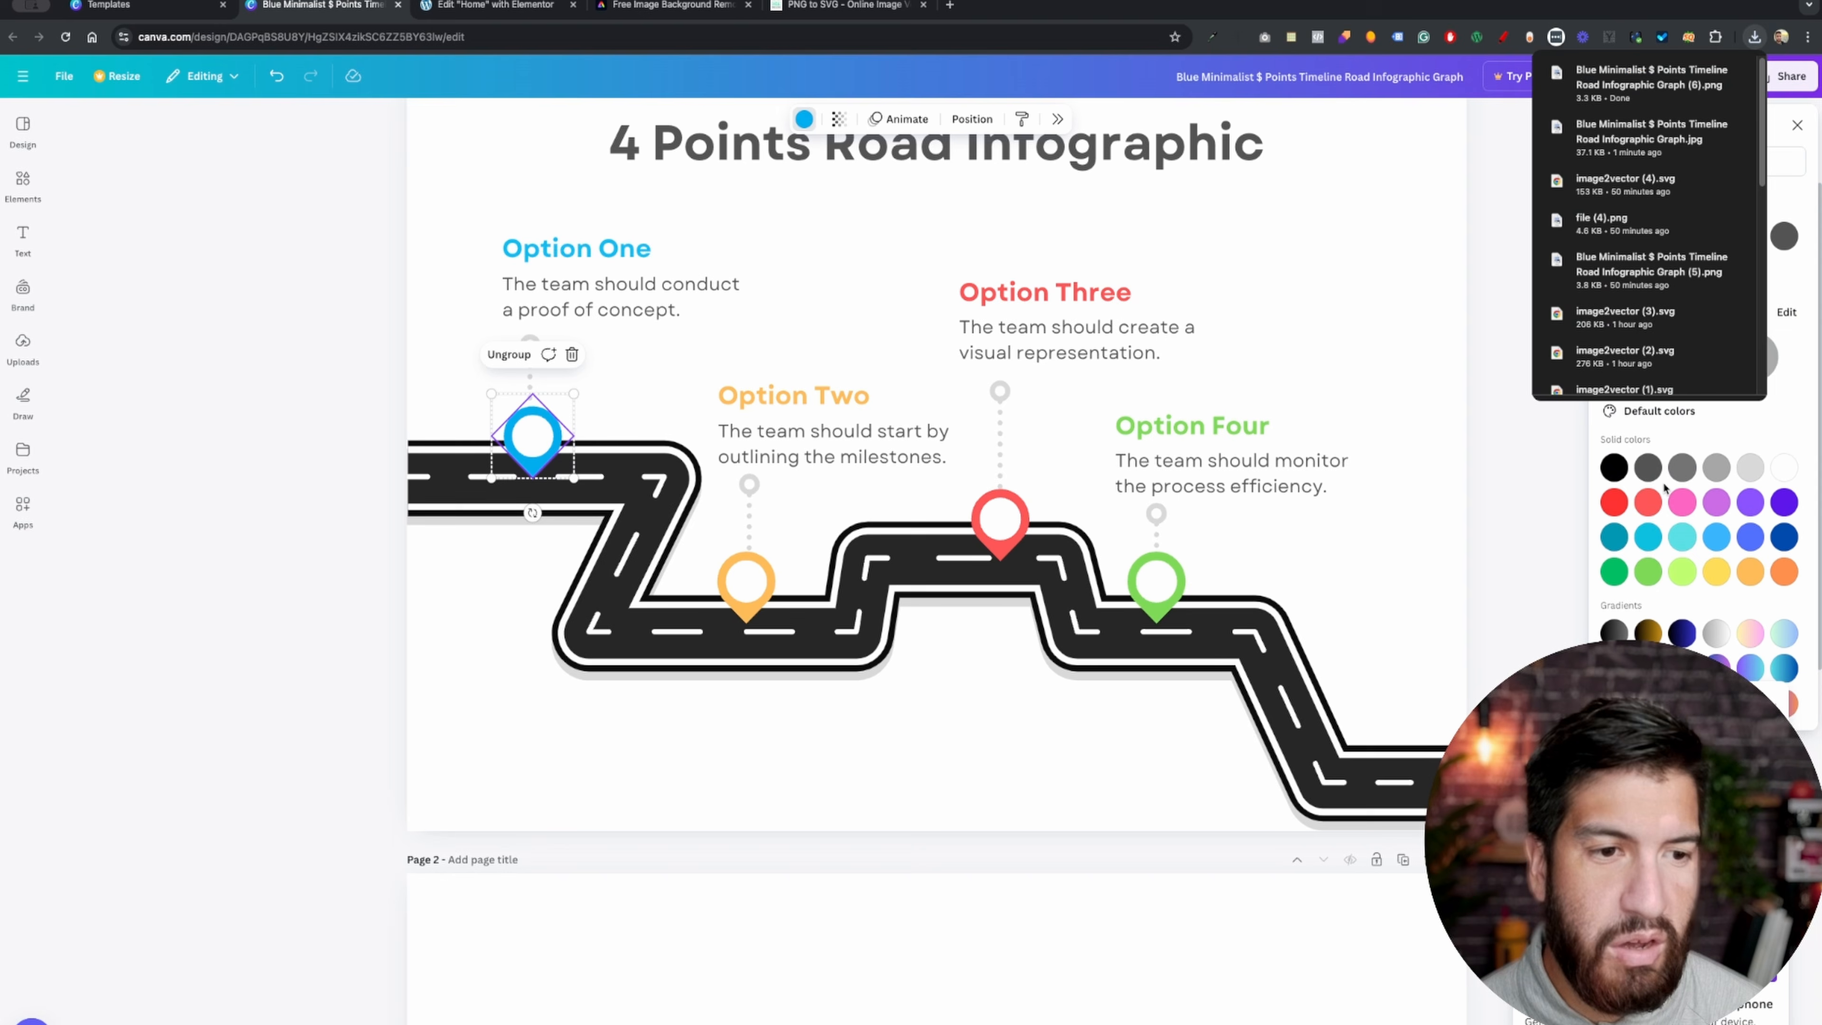
click(359, 154)
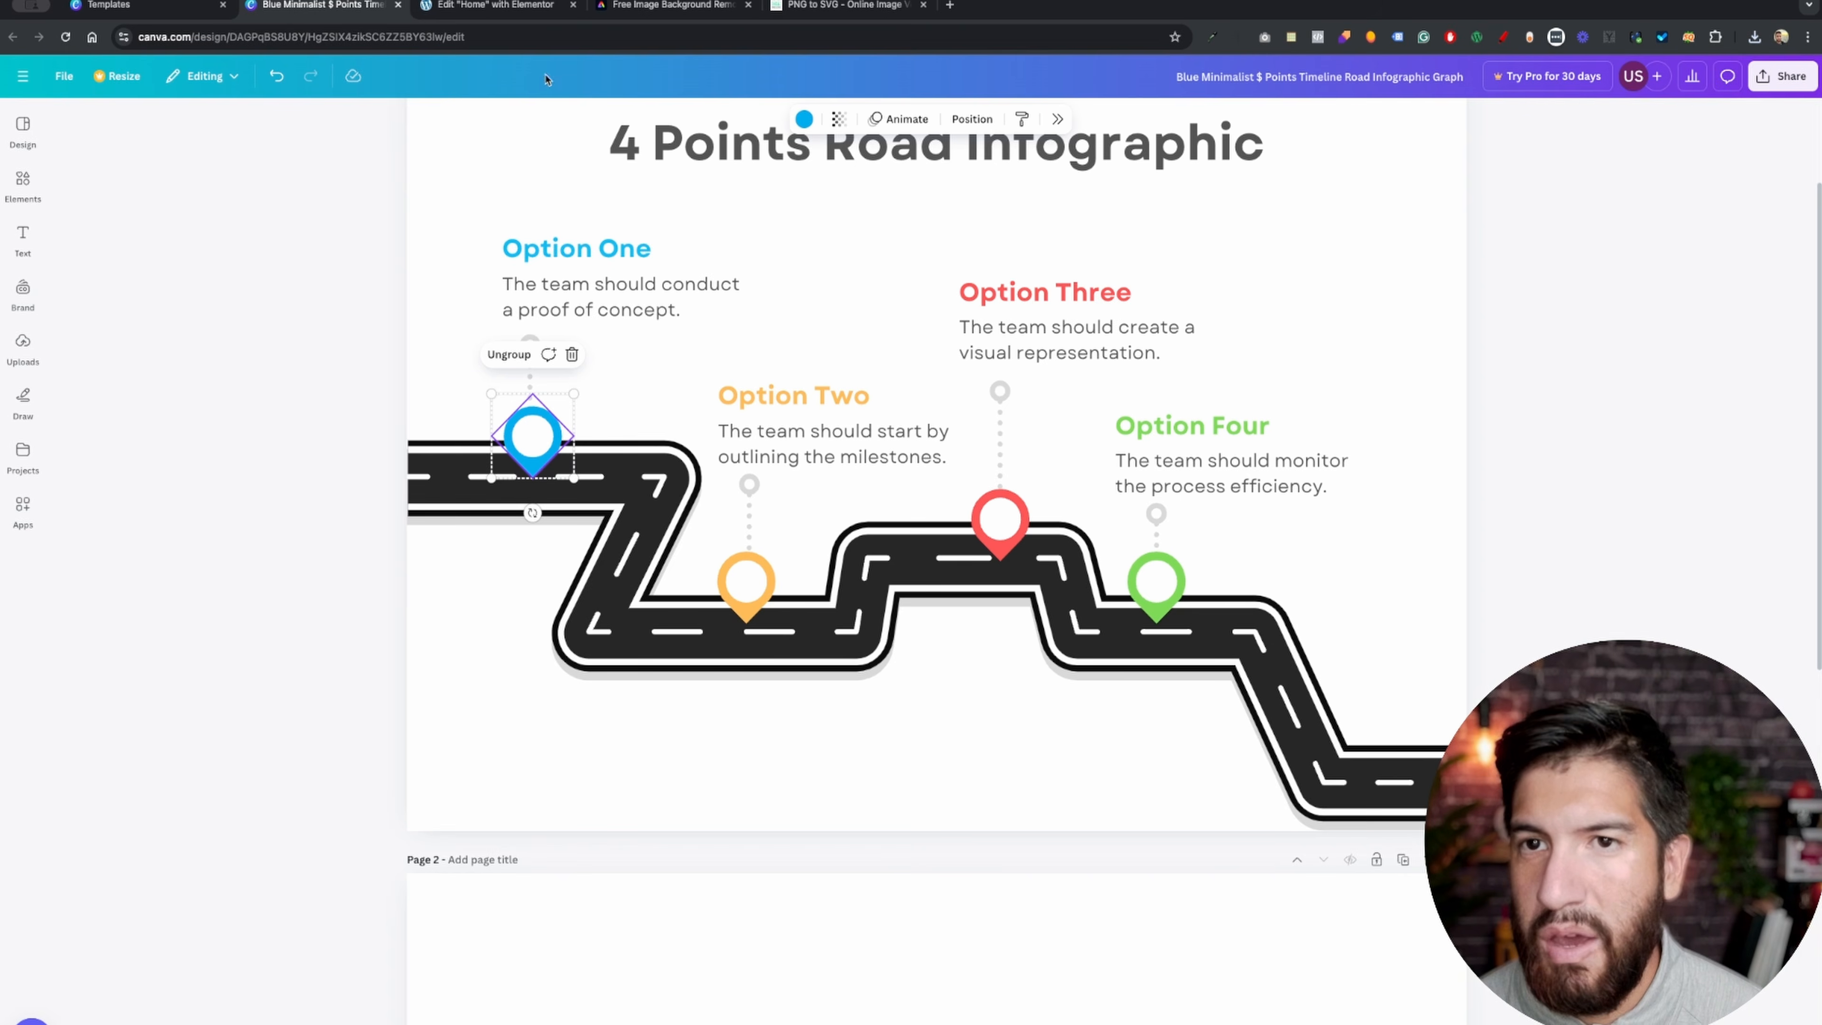
- Switch to the Adobe background remover, upload the blue pin PNG ending in "Graph (1).png" and download it without its background
click(670, 7)
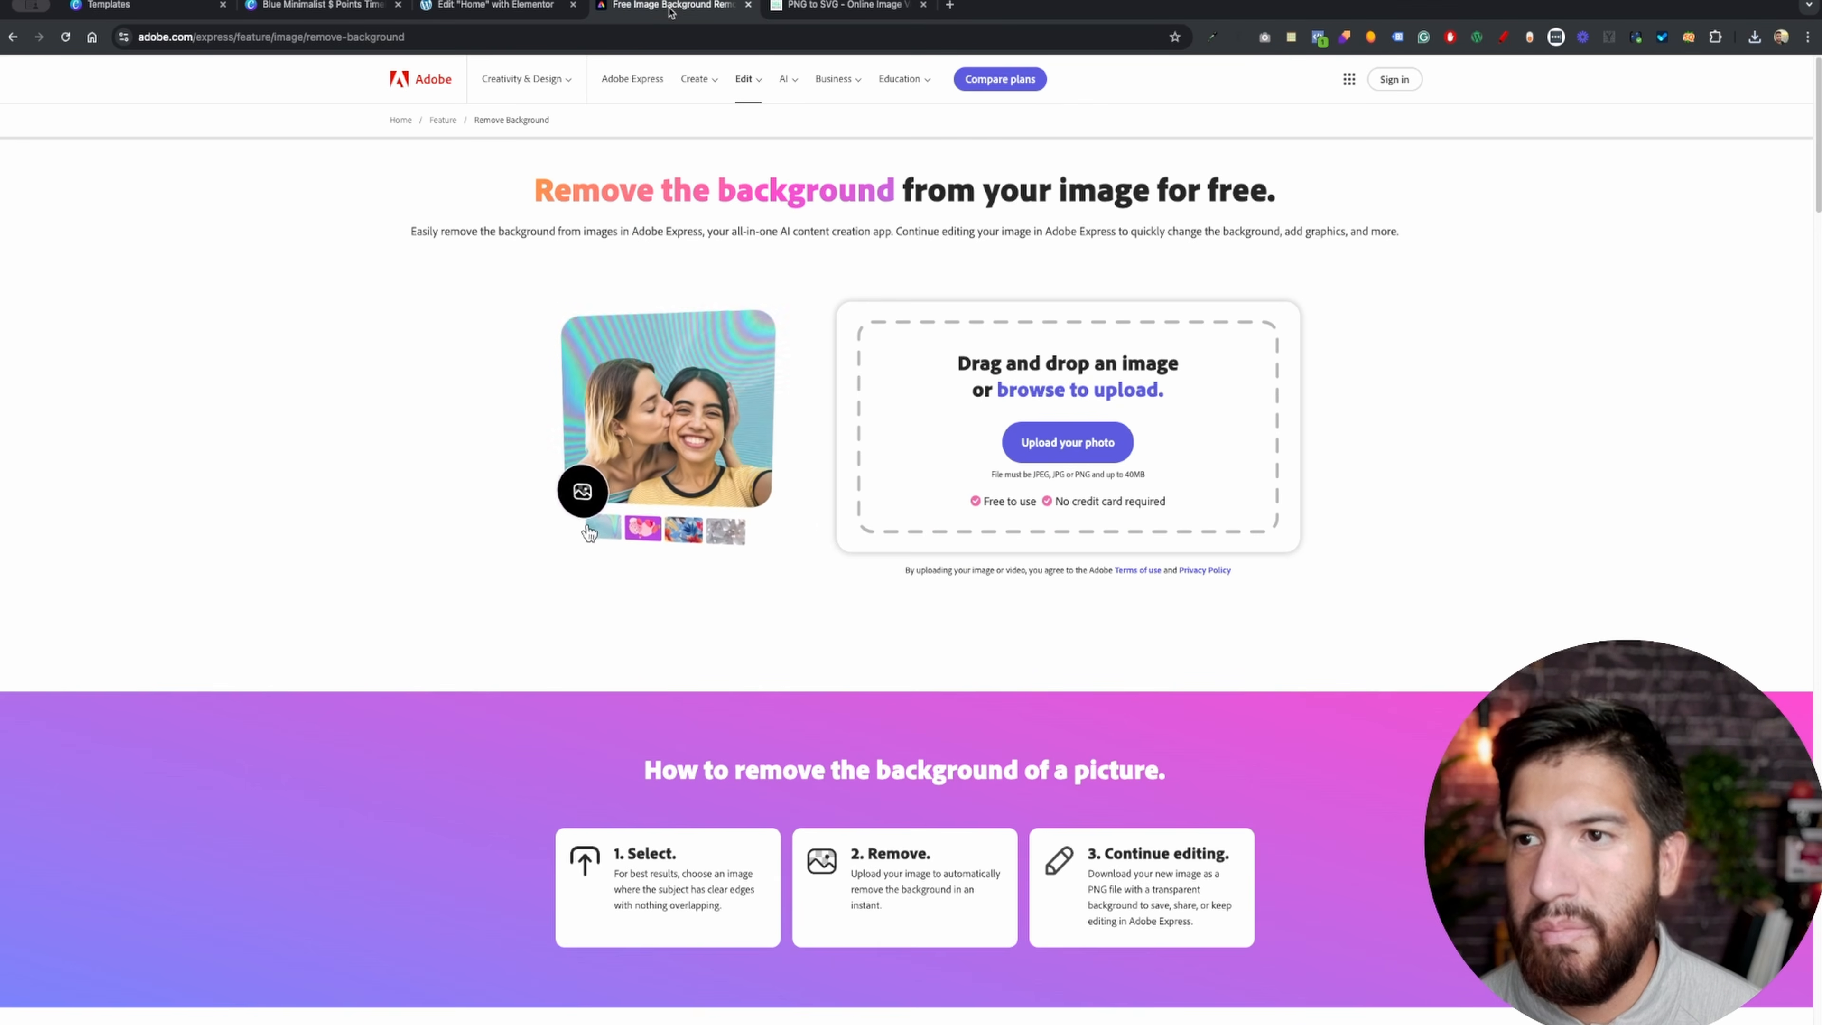
click(635, 565)
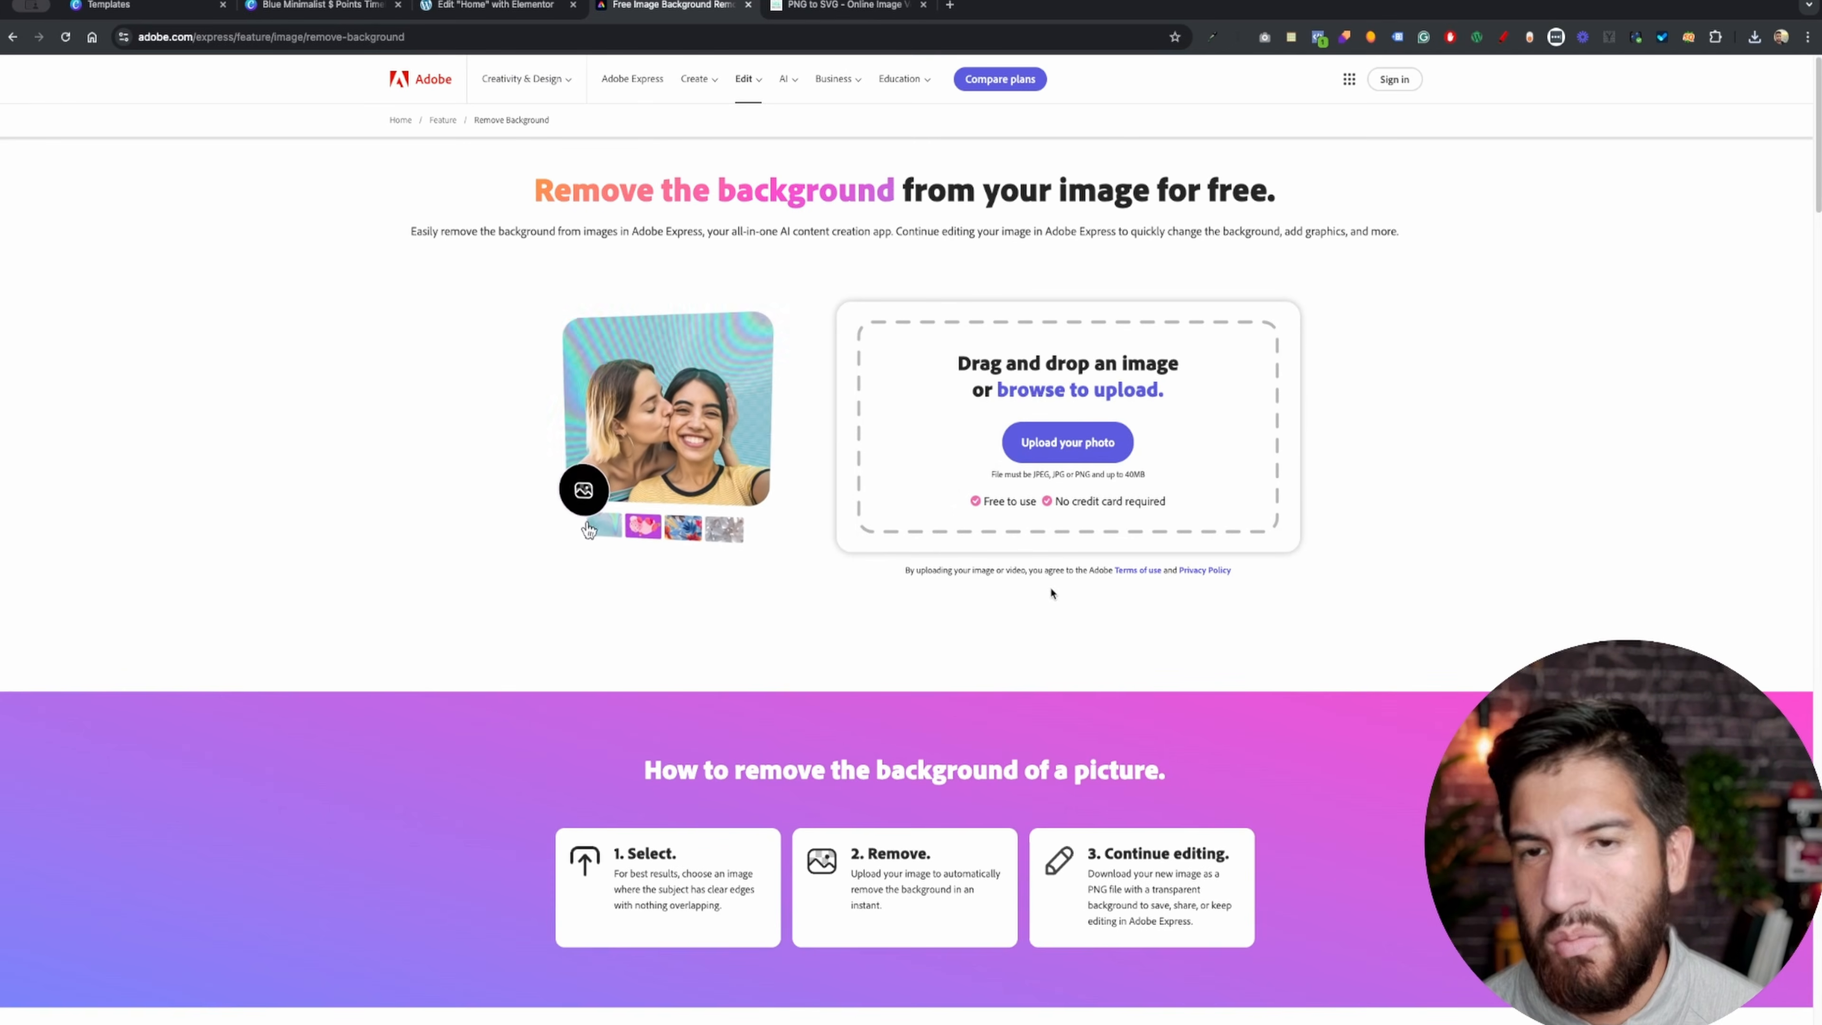
click(1083, 450)
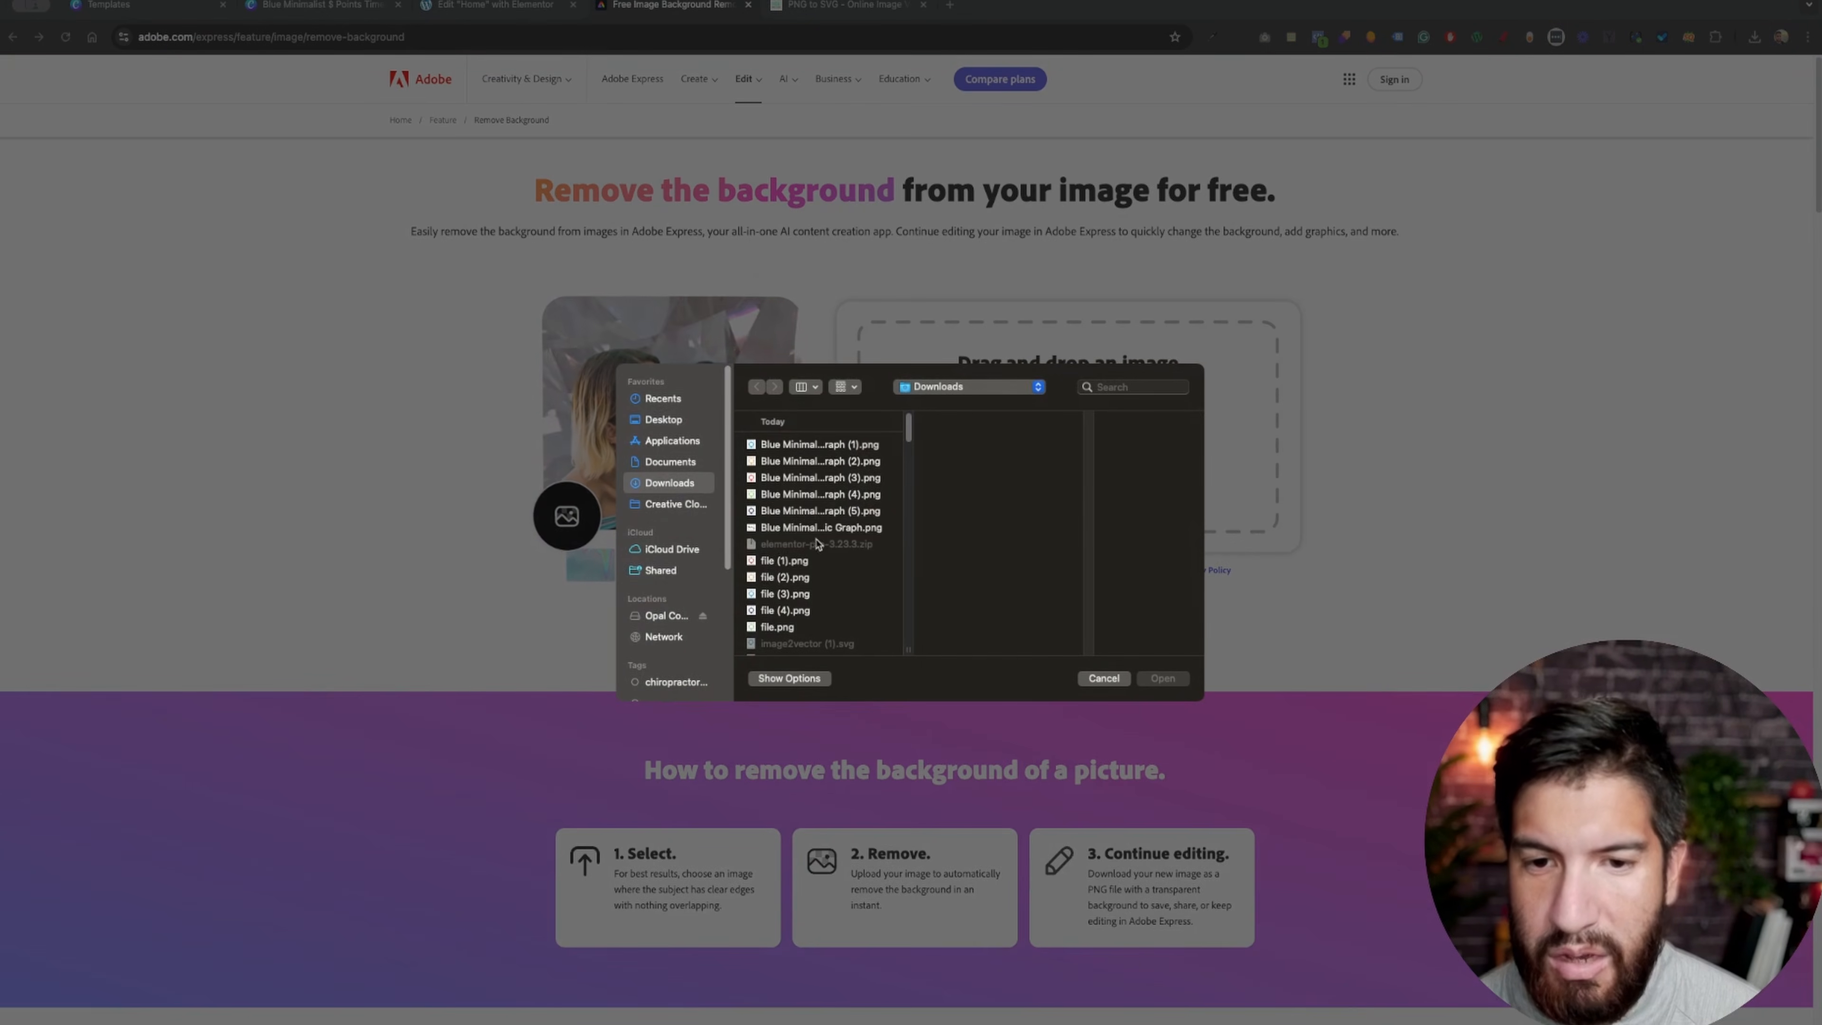
scroll(787, 597, down, 2)
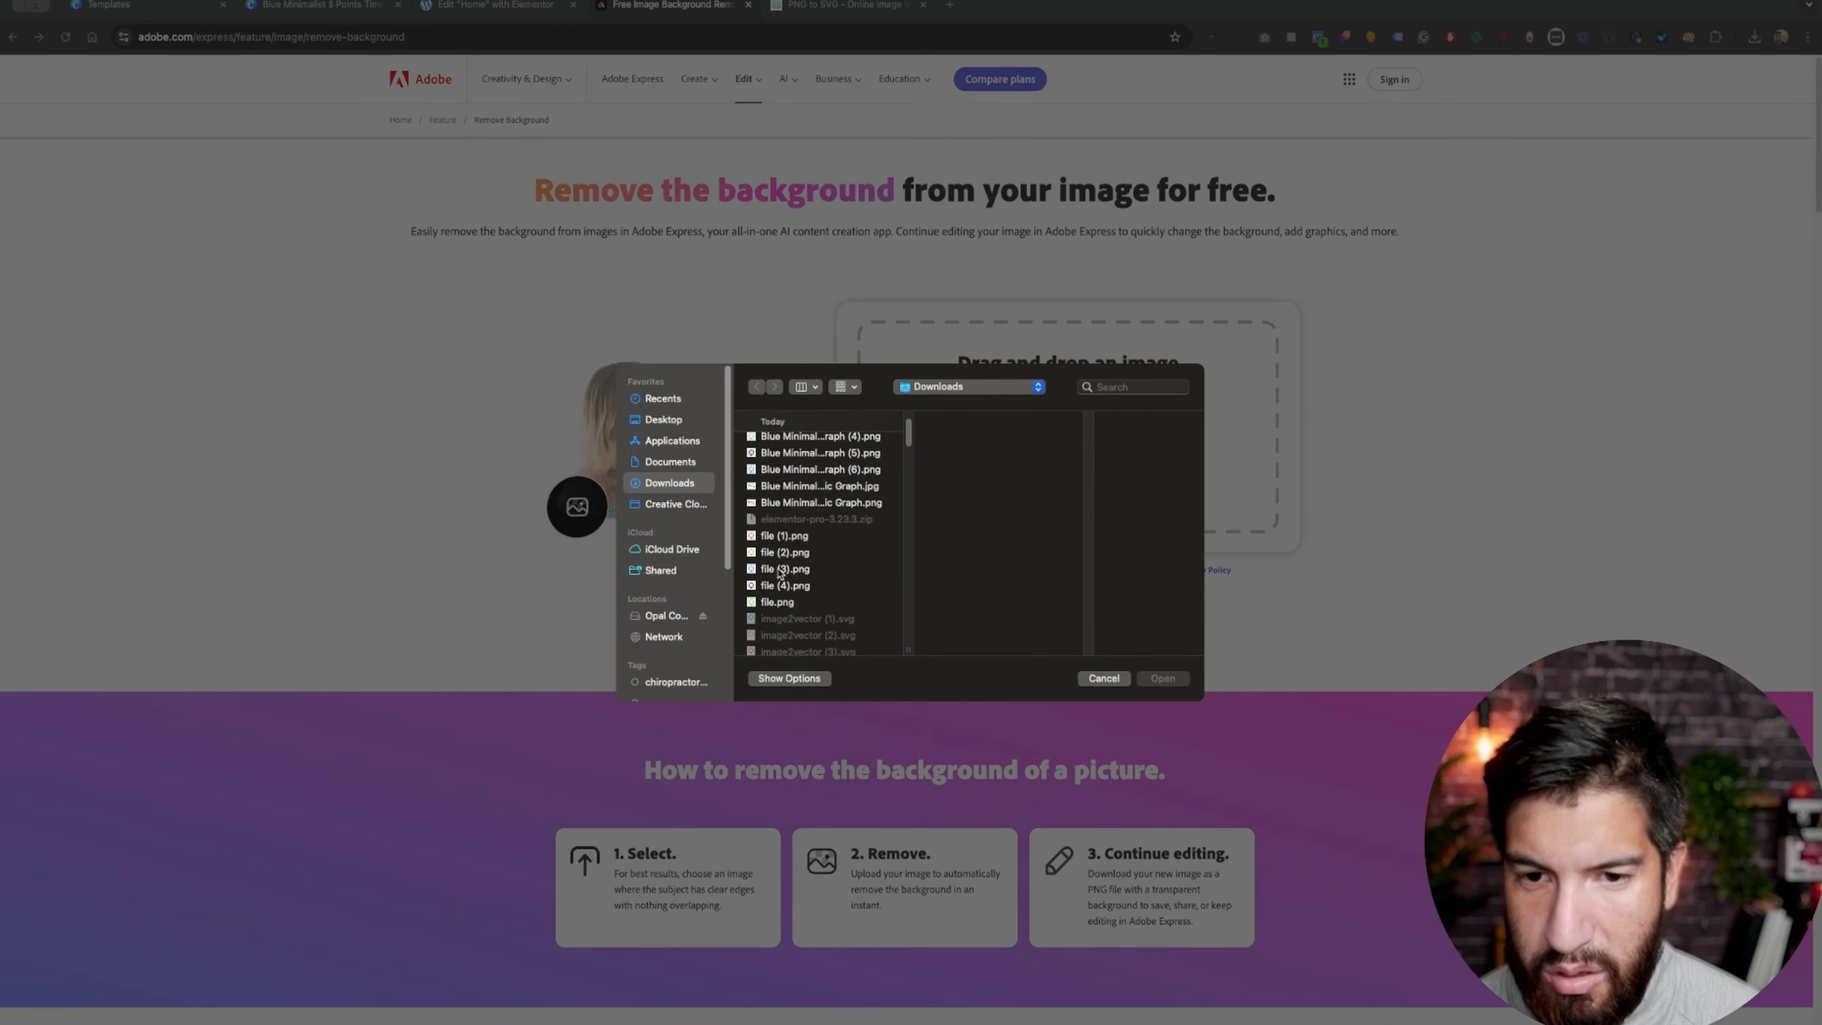
scroll(788, 597, up, 2)
click(782, 544)
click(790, 494)
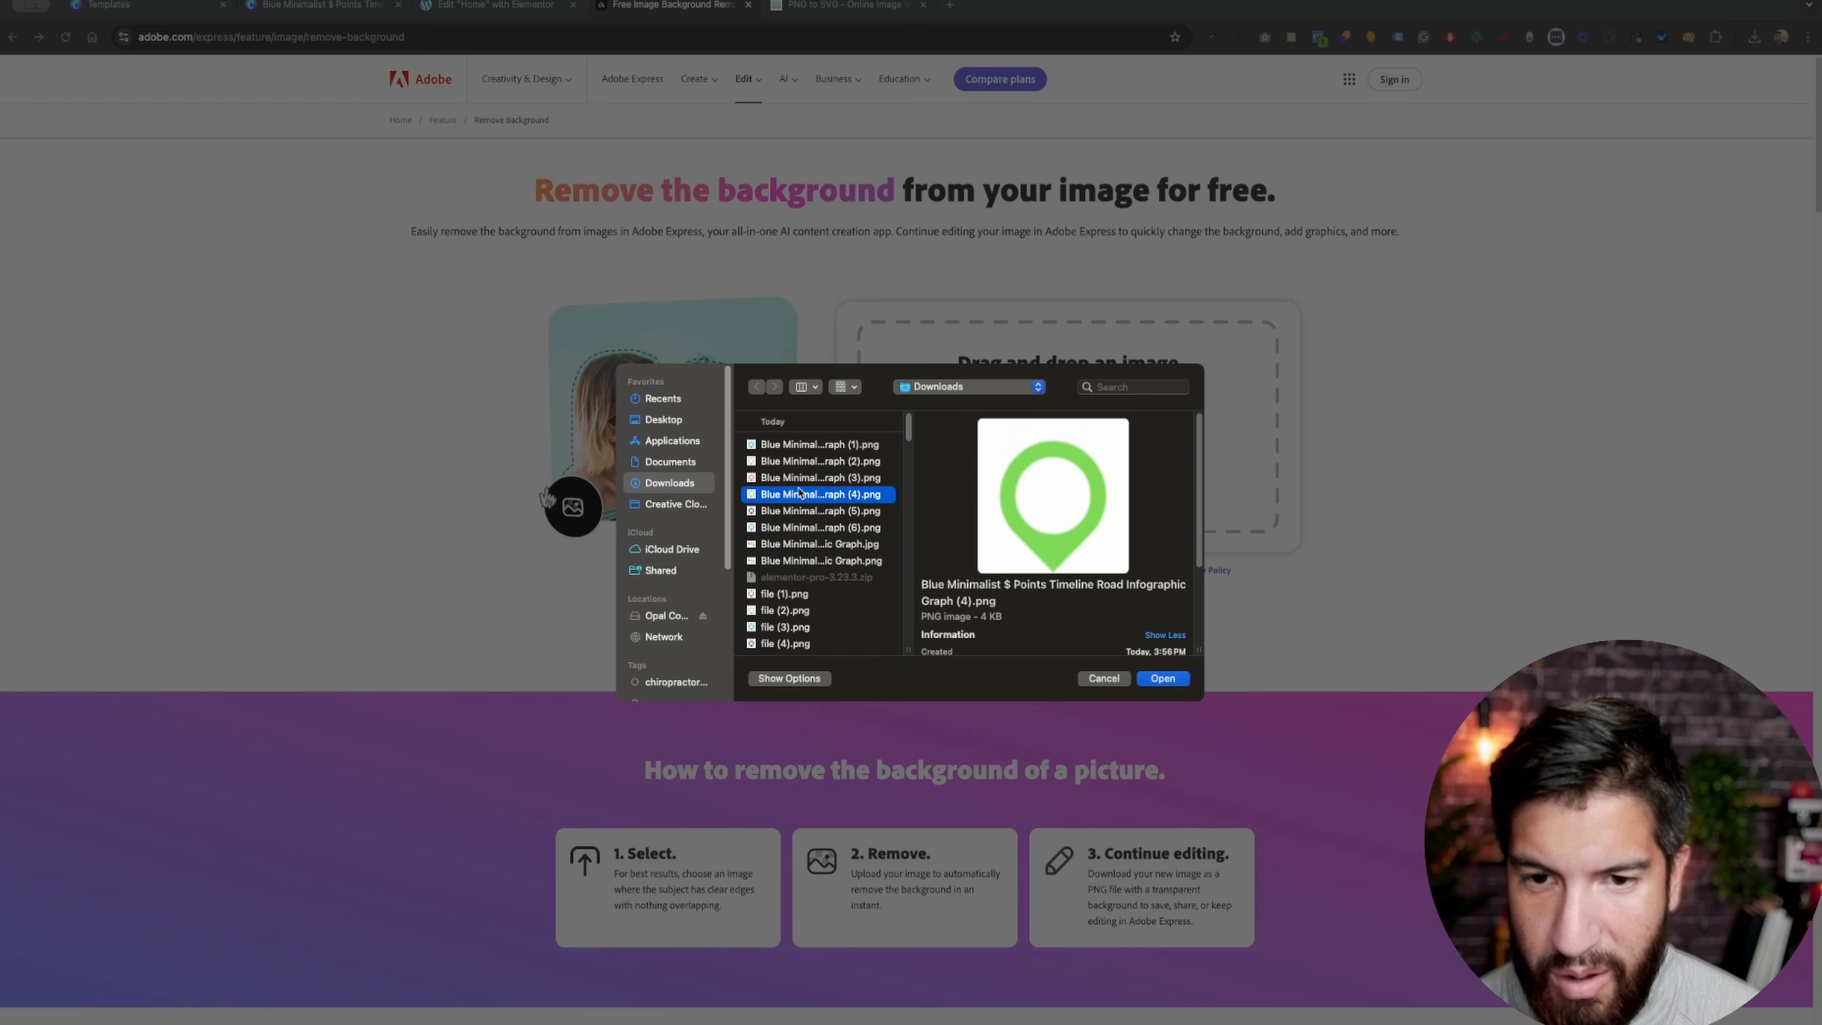
click(791, 459)
click(789, 445)
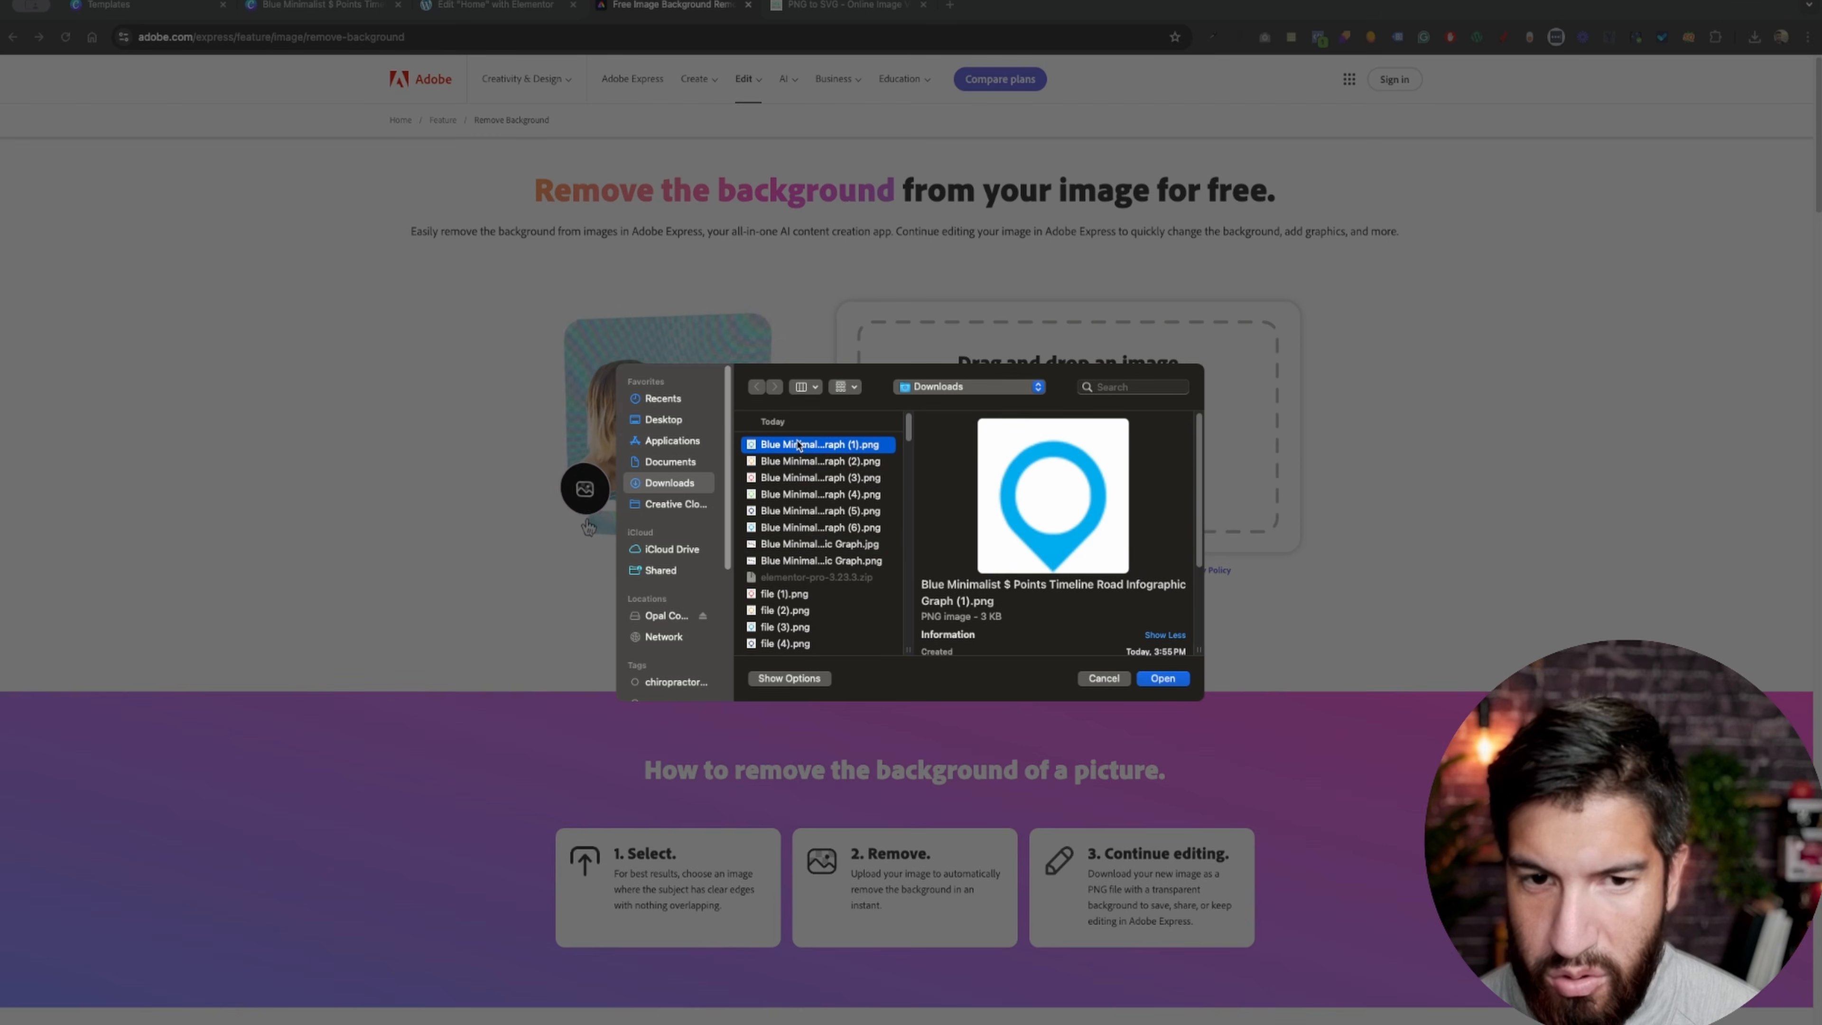
key(Return)
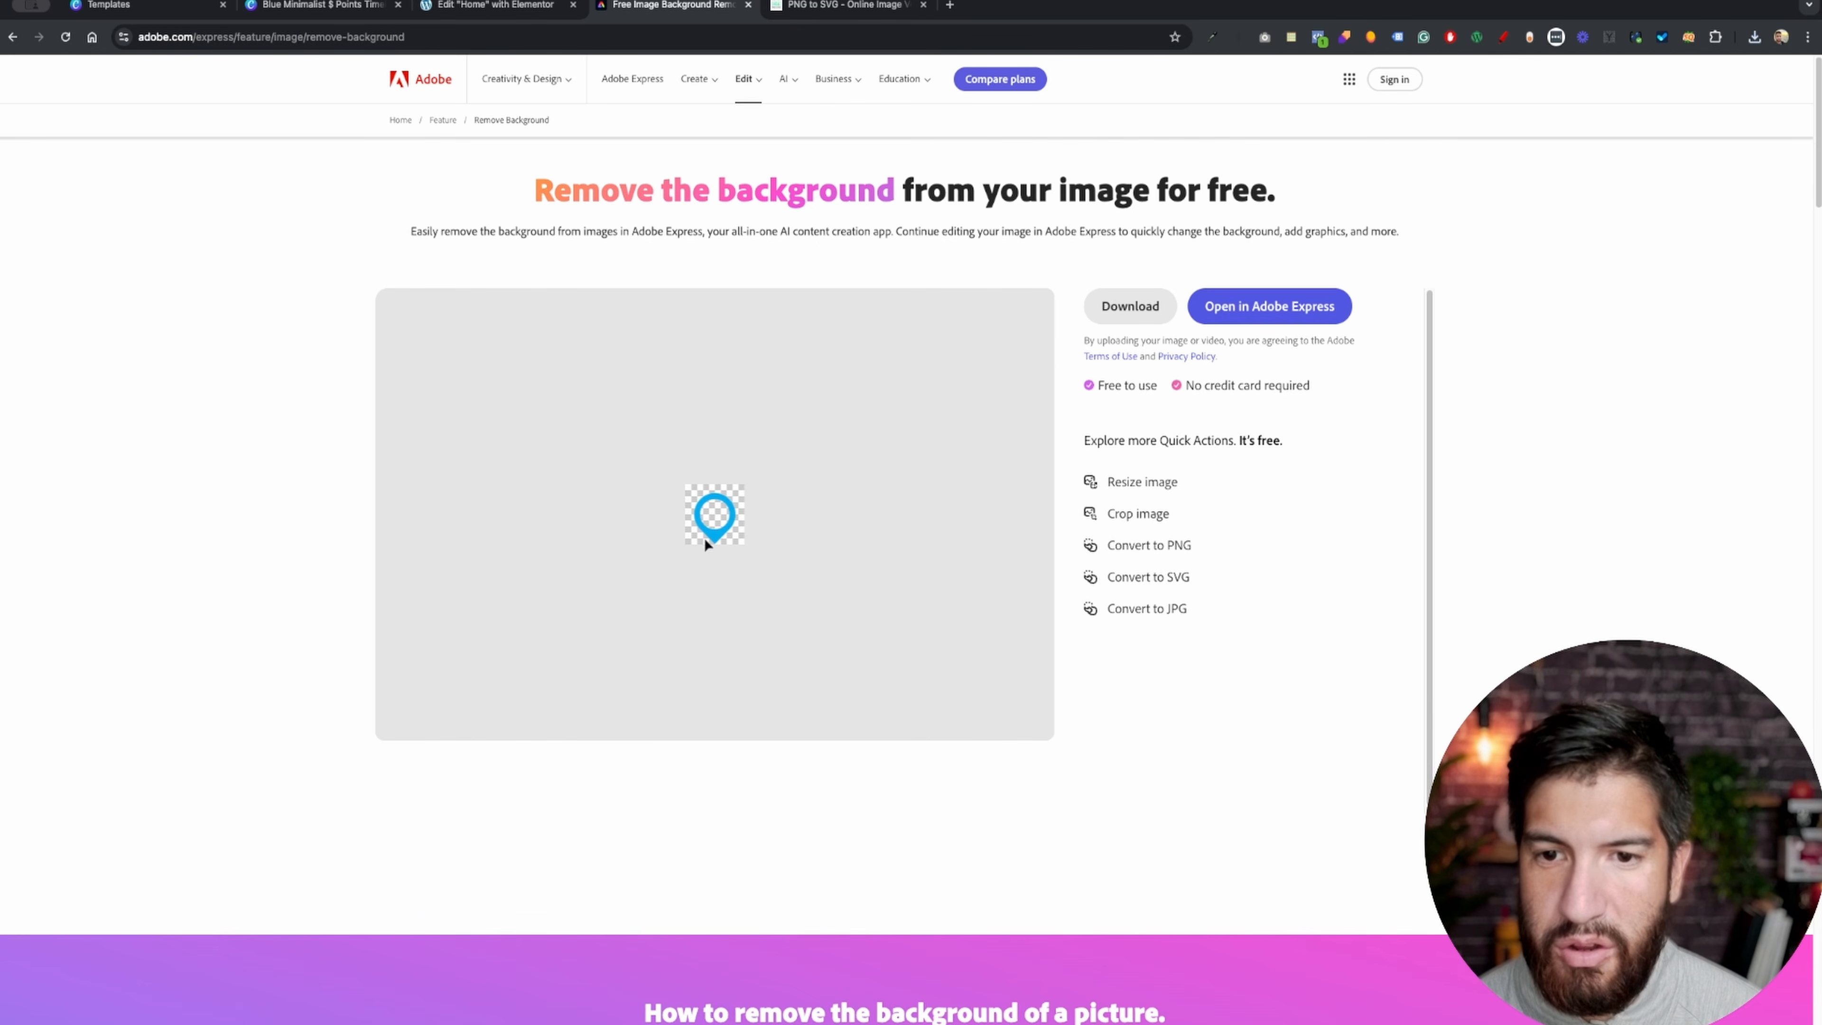
click(1143, 308)
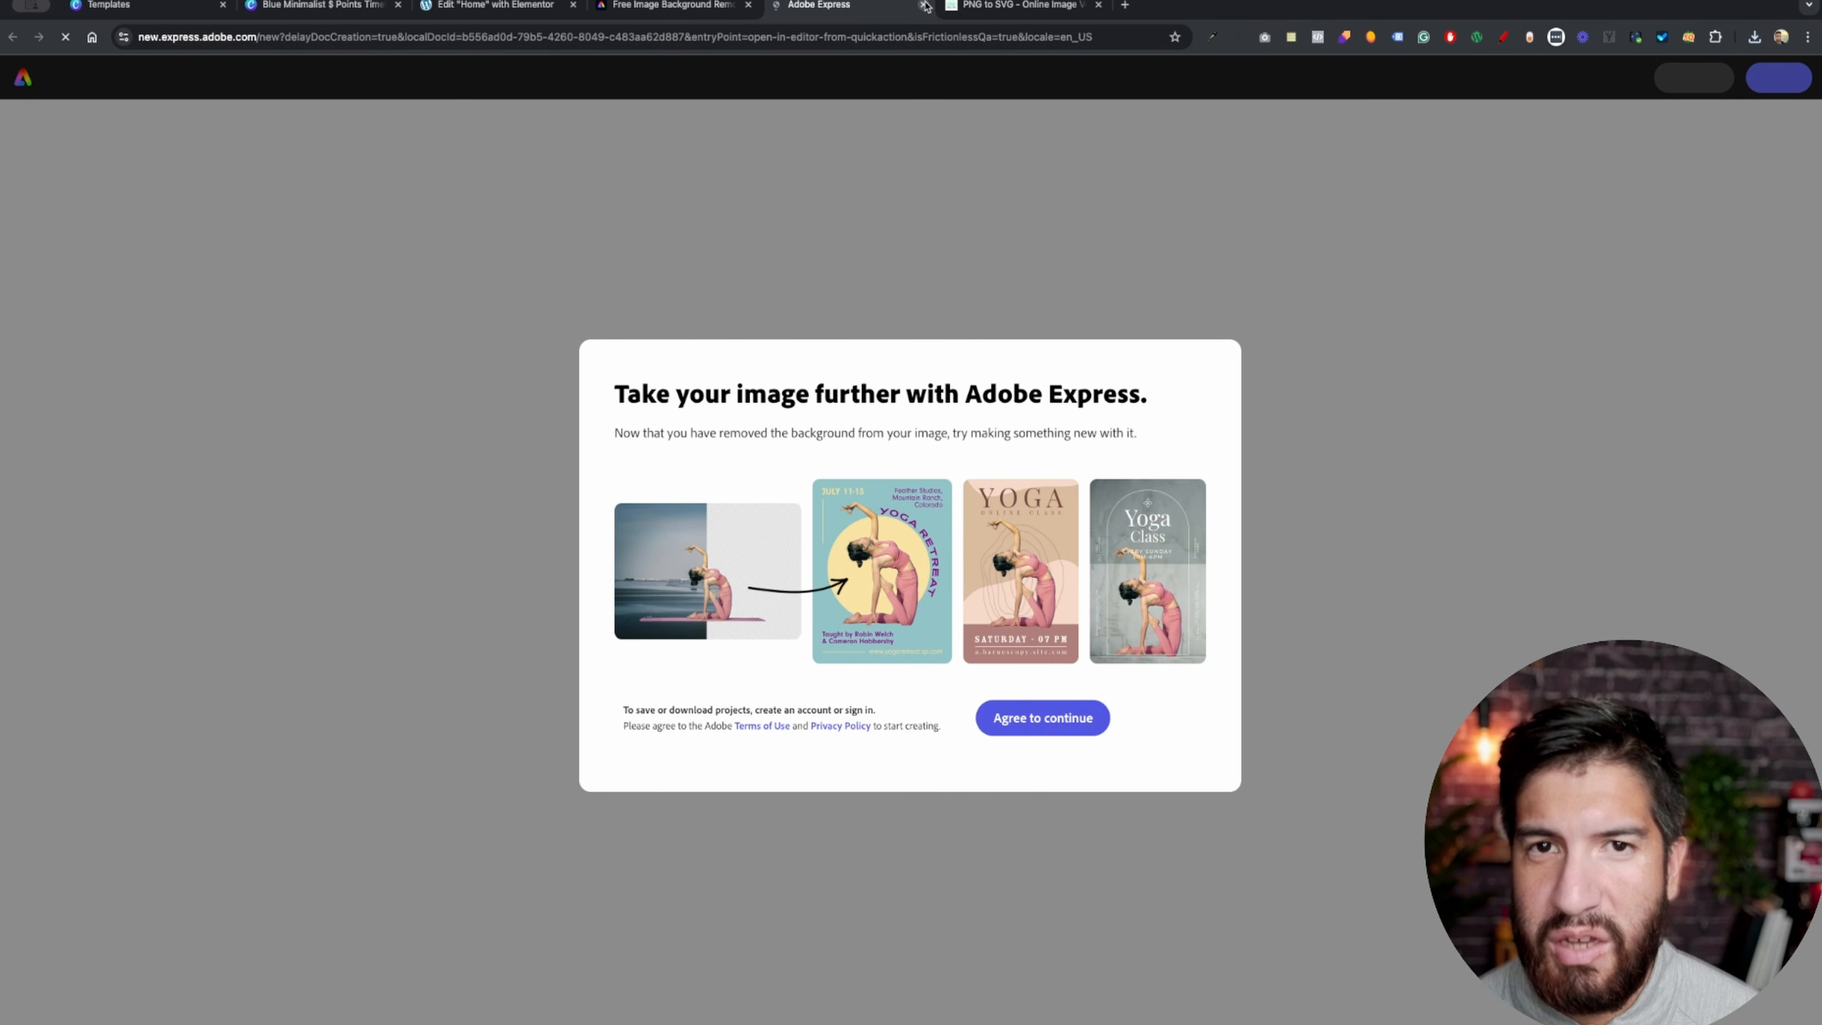
click(923, 5)
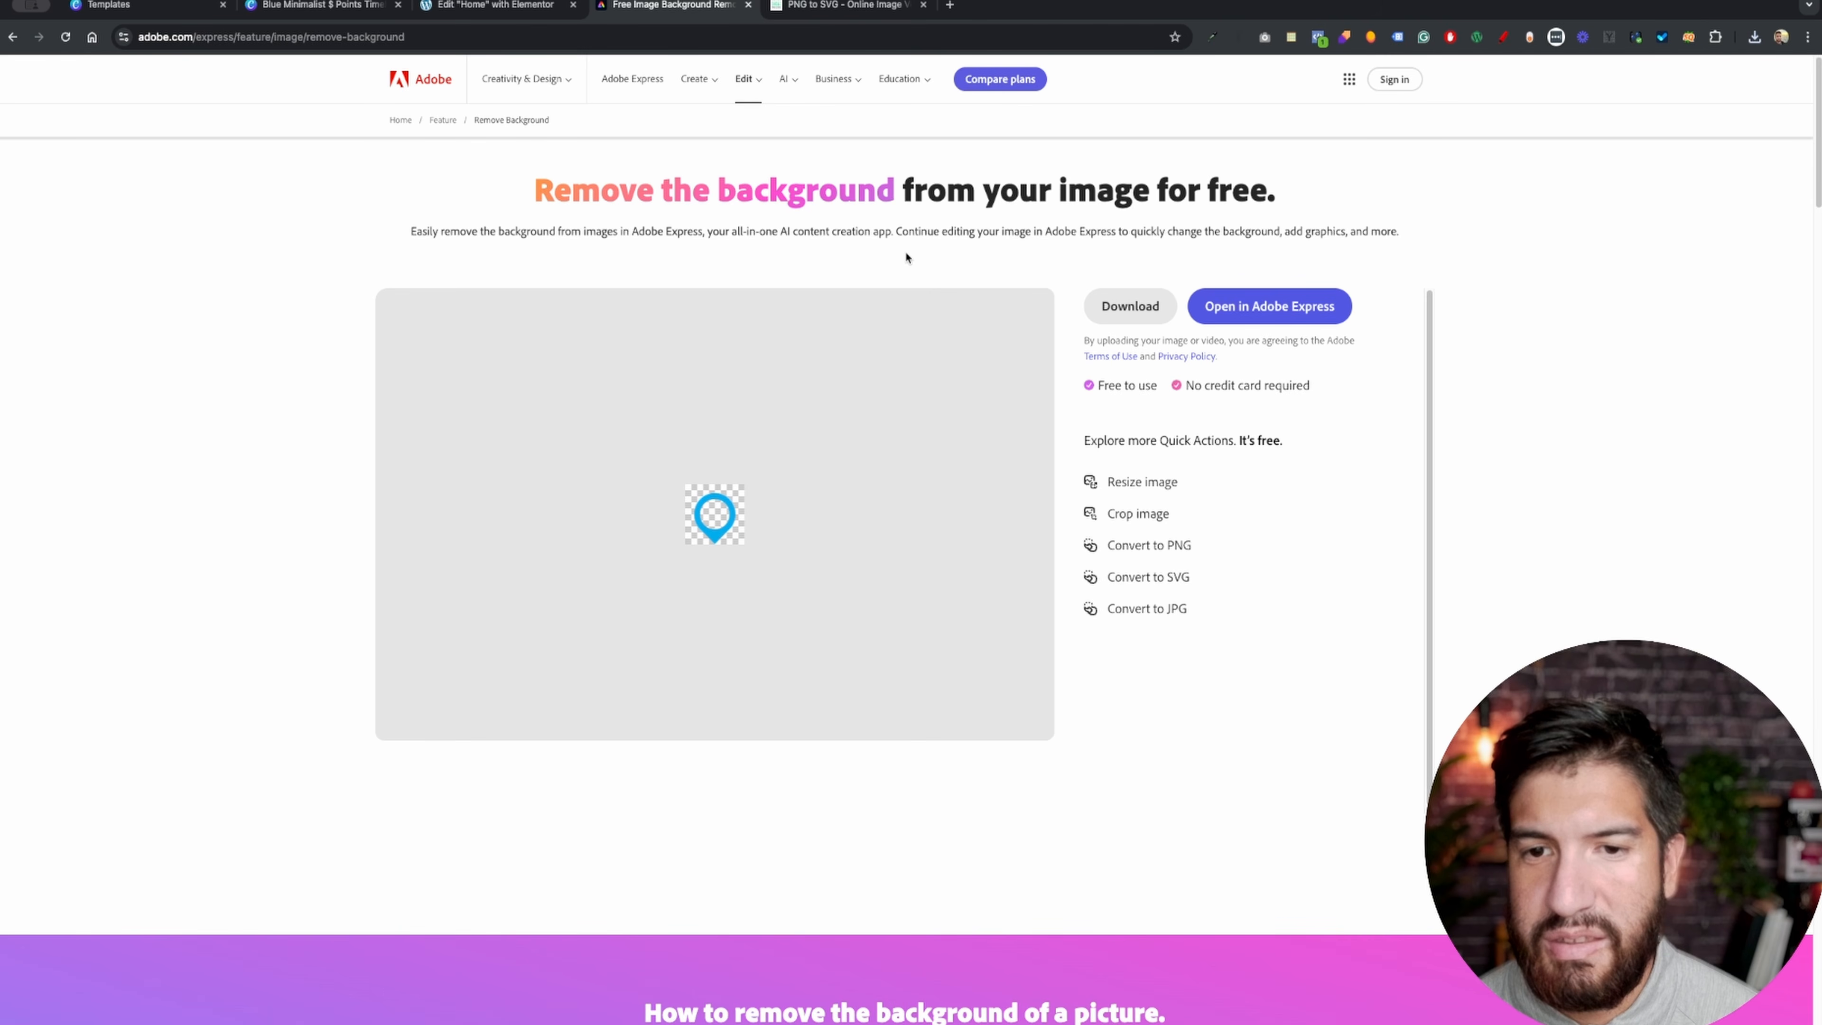
- Switch to the pngtosvg.com converter and load the transparent blue pin image "file (3).png" from Downloads
key(ctrl+Tab)
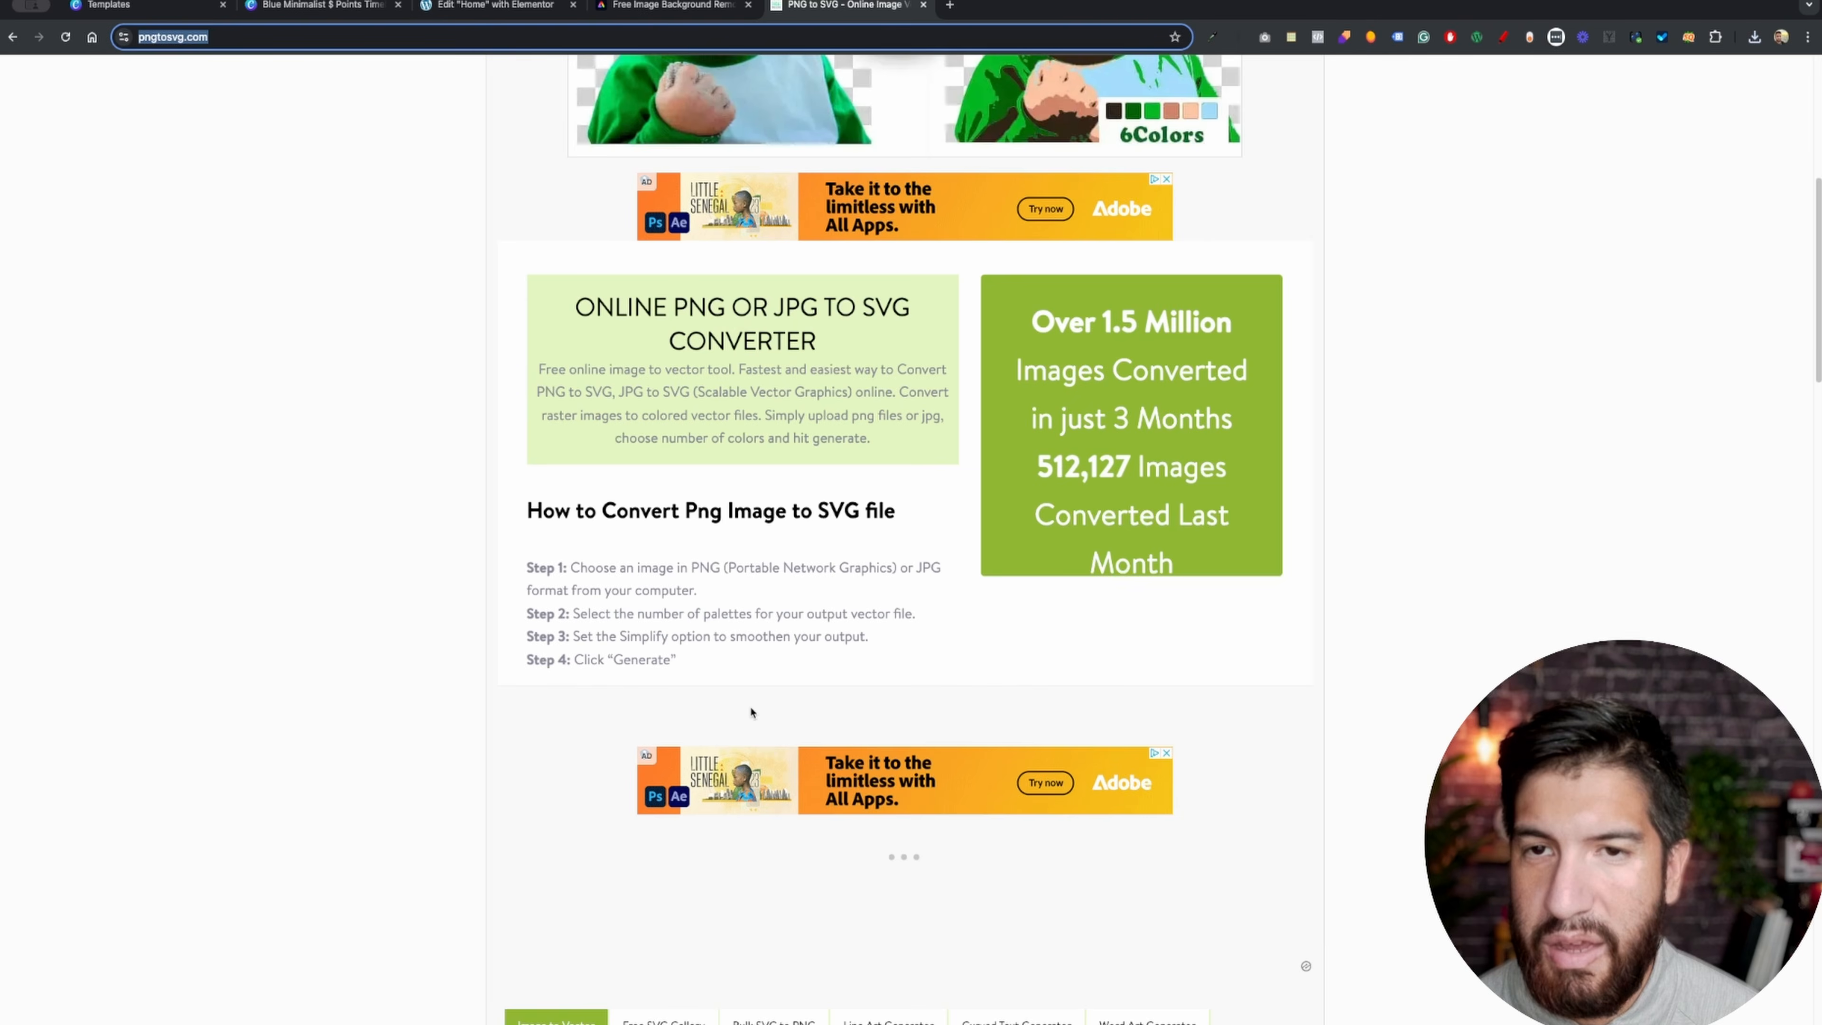
scroll(753, 714, down, 2)
scroll(759, 729, up, 3)
scroll(771, 741, down, 5)
scroll(782, 749, down, 3)
click(628, 691)
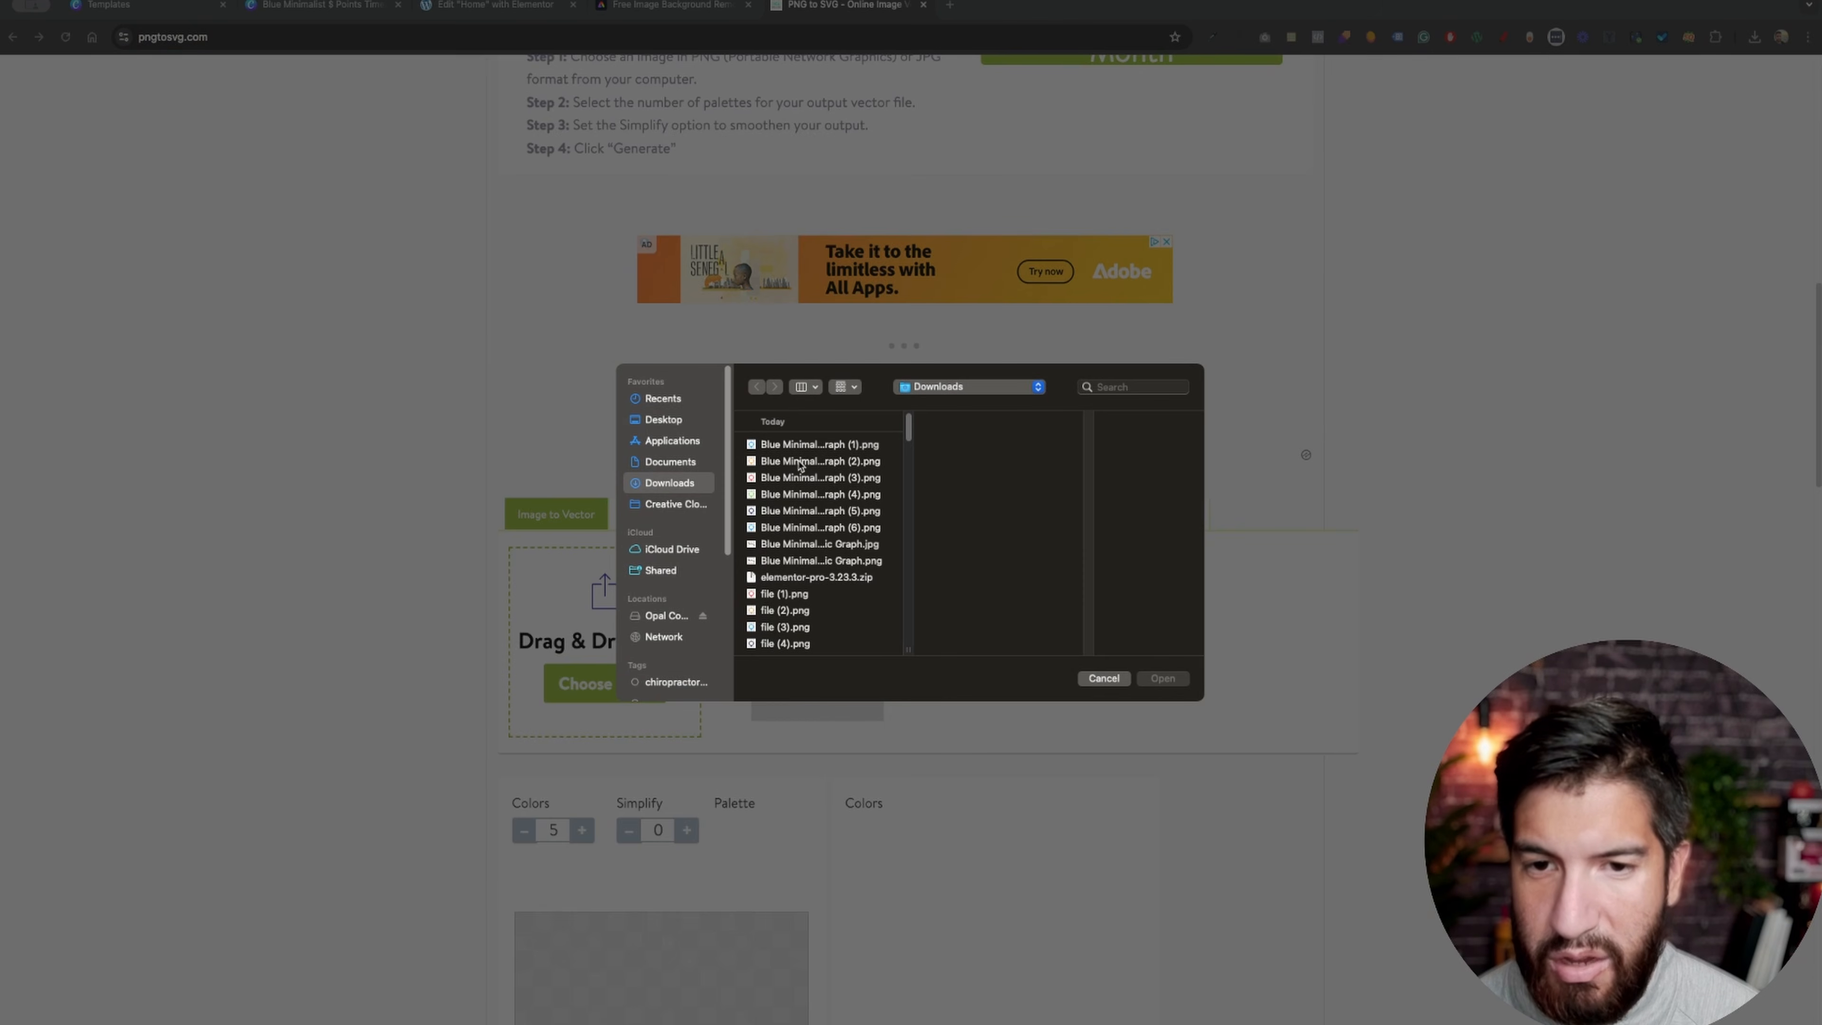
click(814, 445)
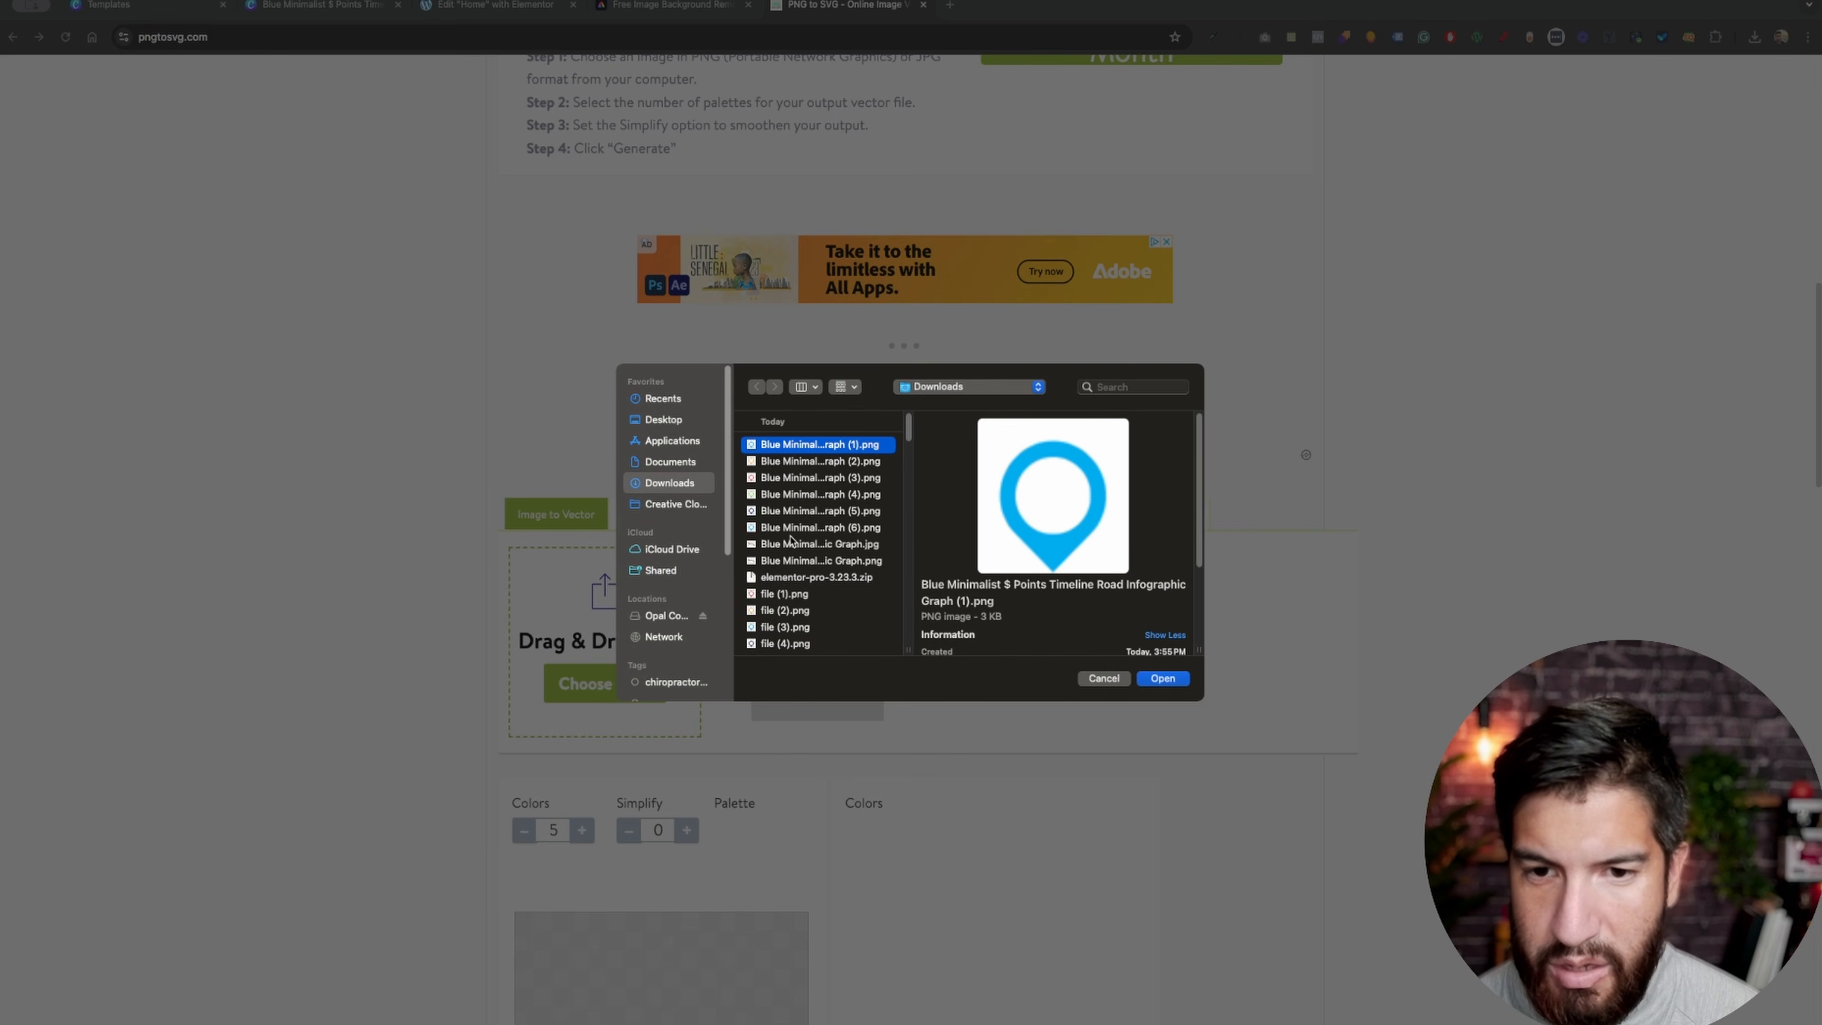
click(802, 622)
scroll(803, 604, down, 2)
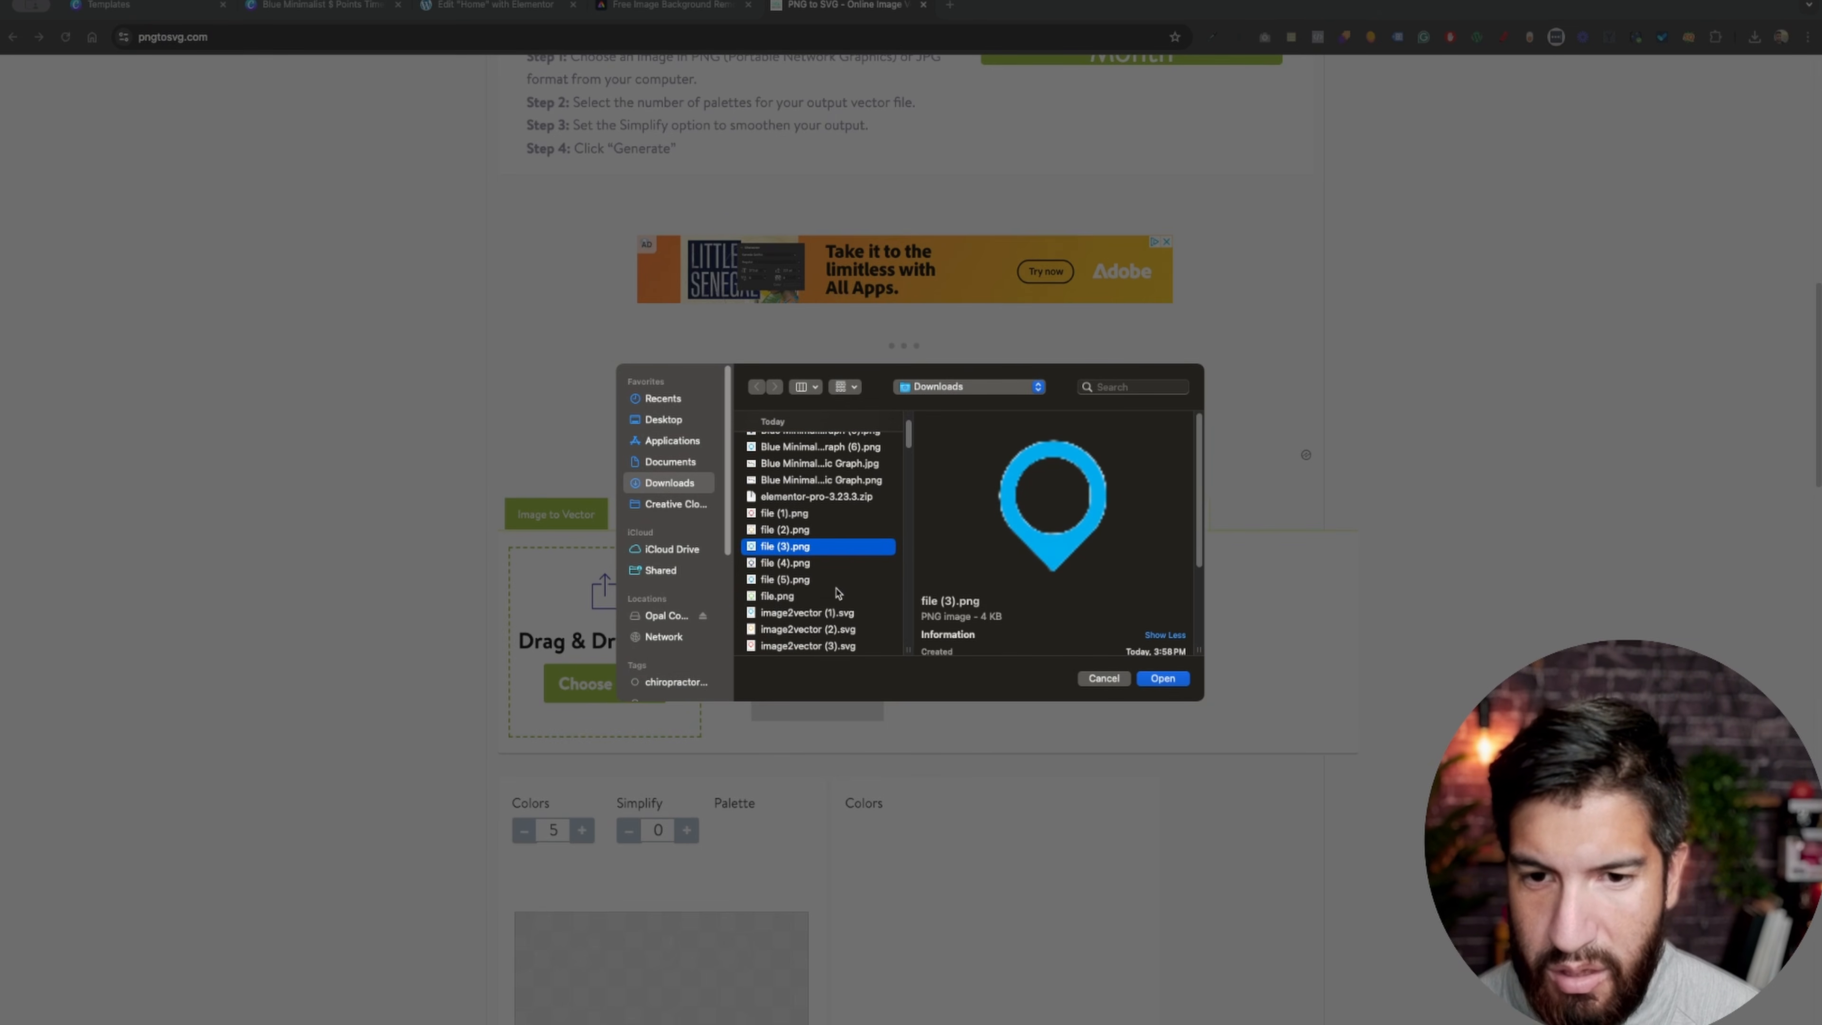
click(1156, 679)
- Generate a vector version of the blue pin with 5 colors and simplify 0, and download the SVG
scroll(903, 664, down, 8)
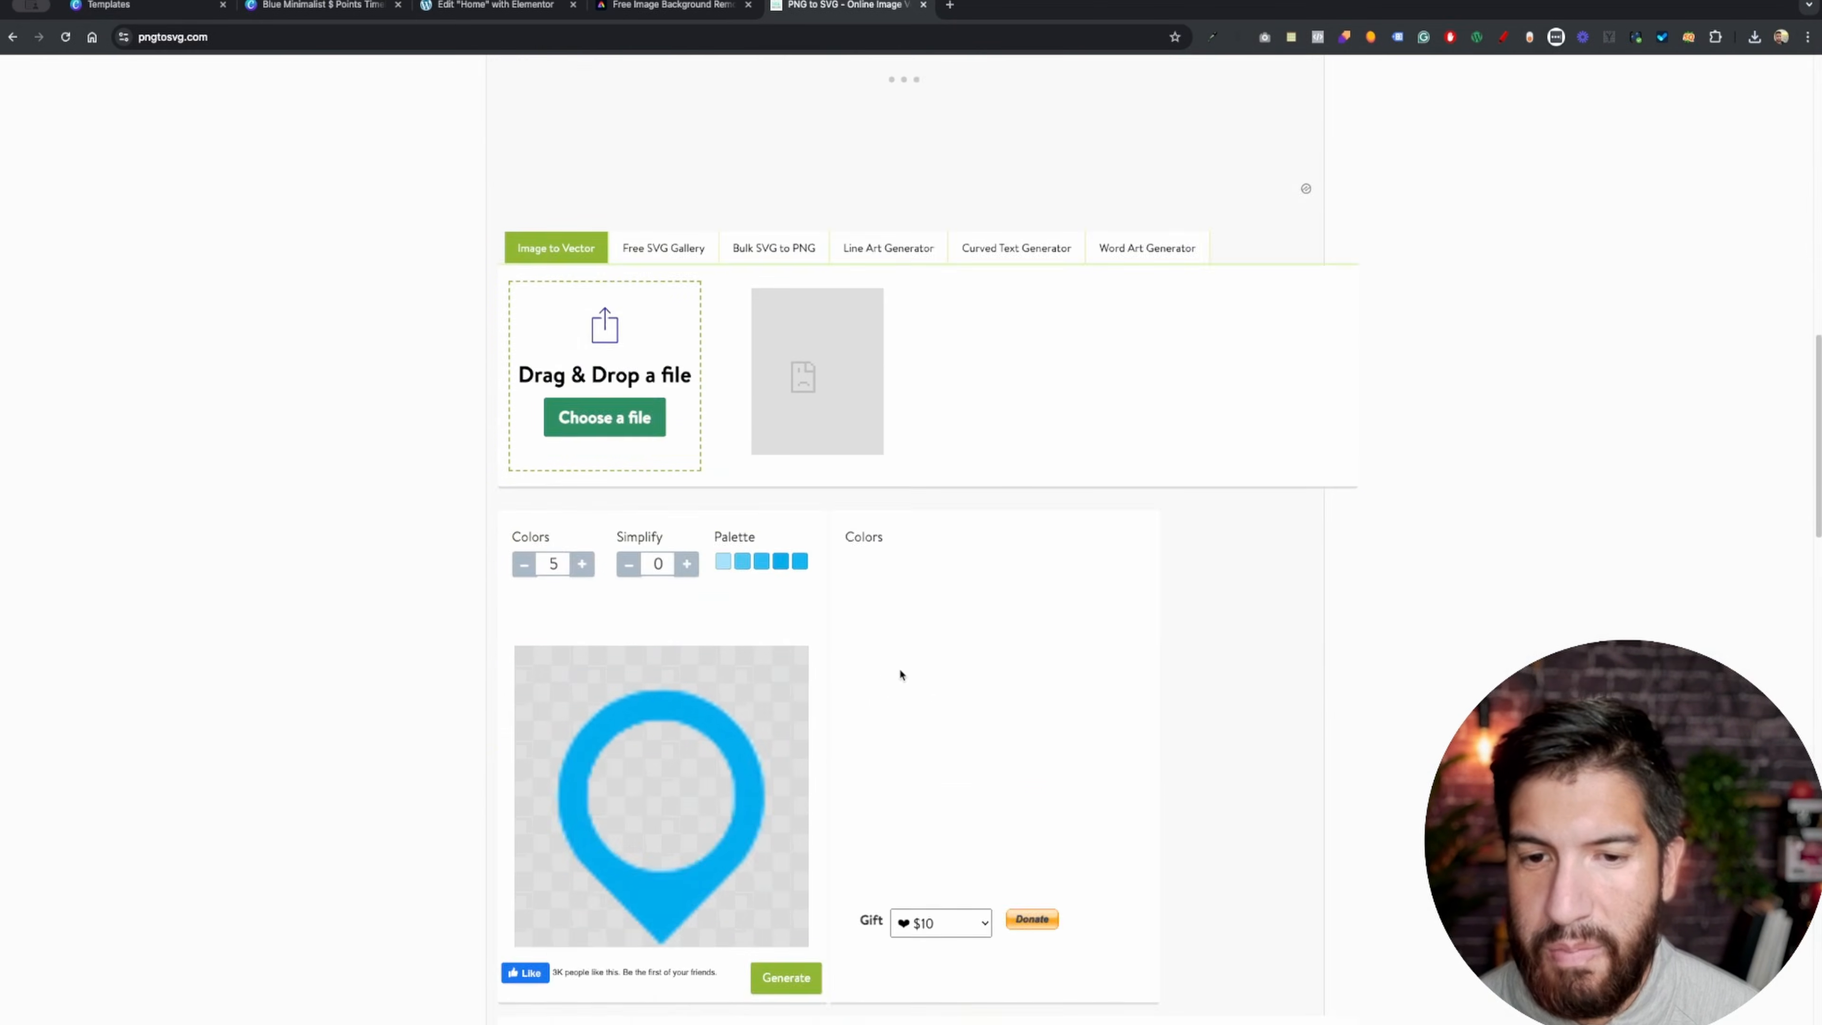
click(792, 679)
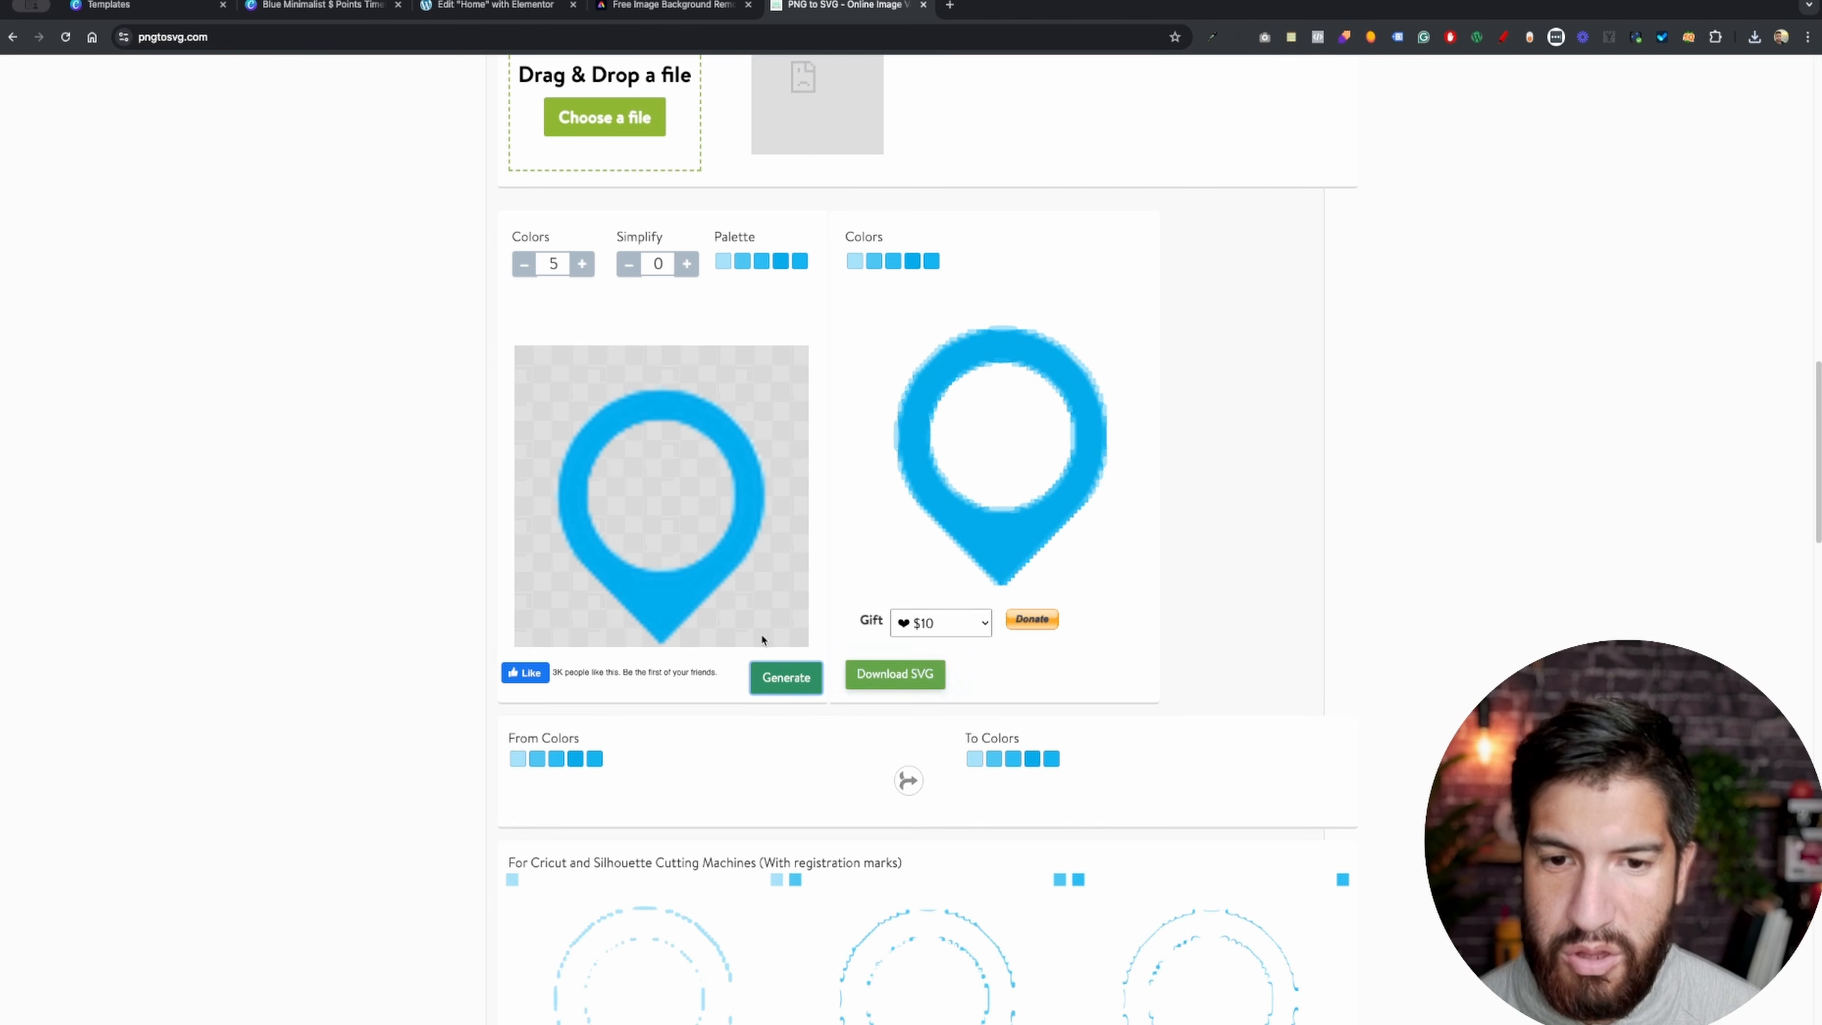
click(898, 682)
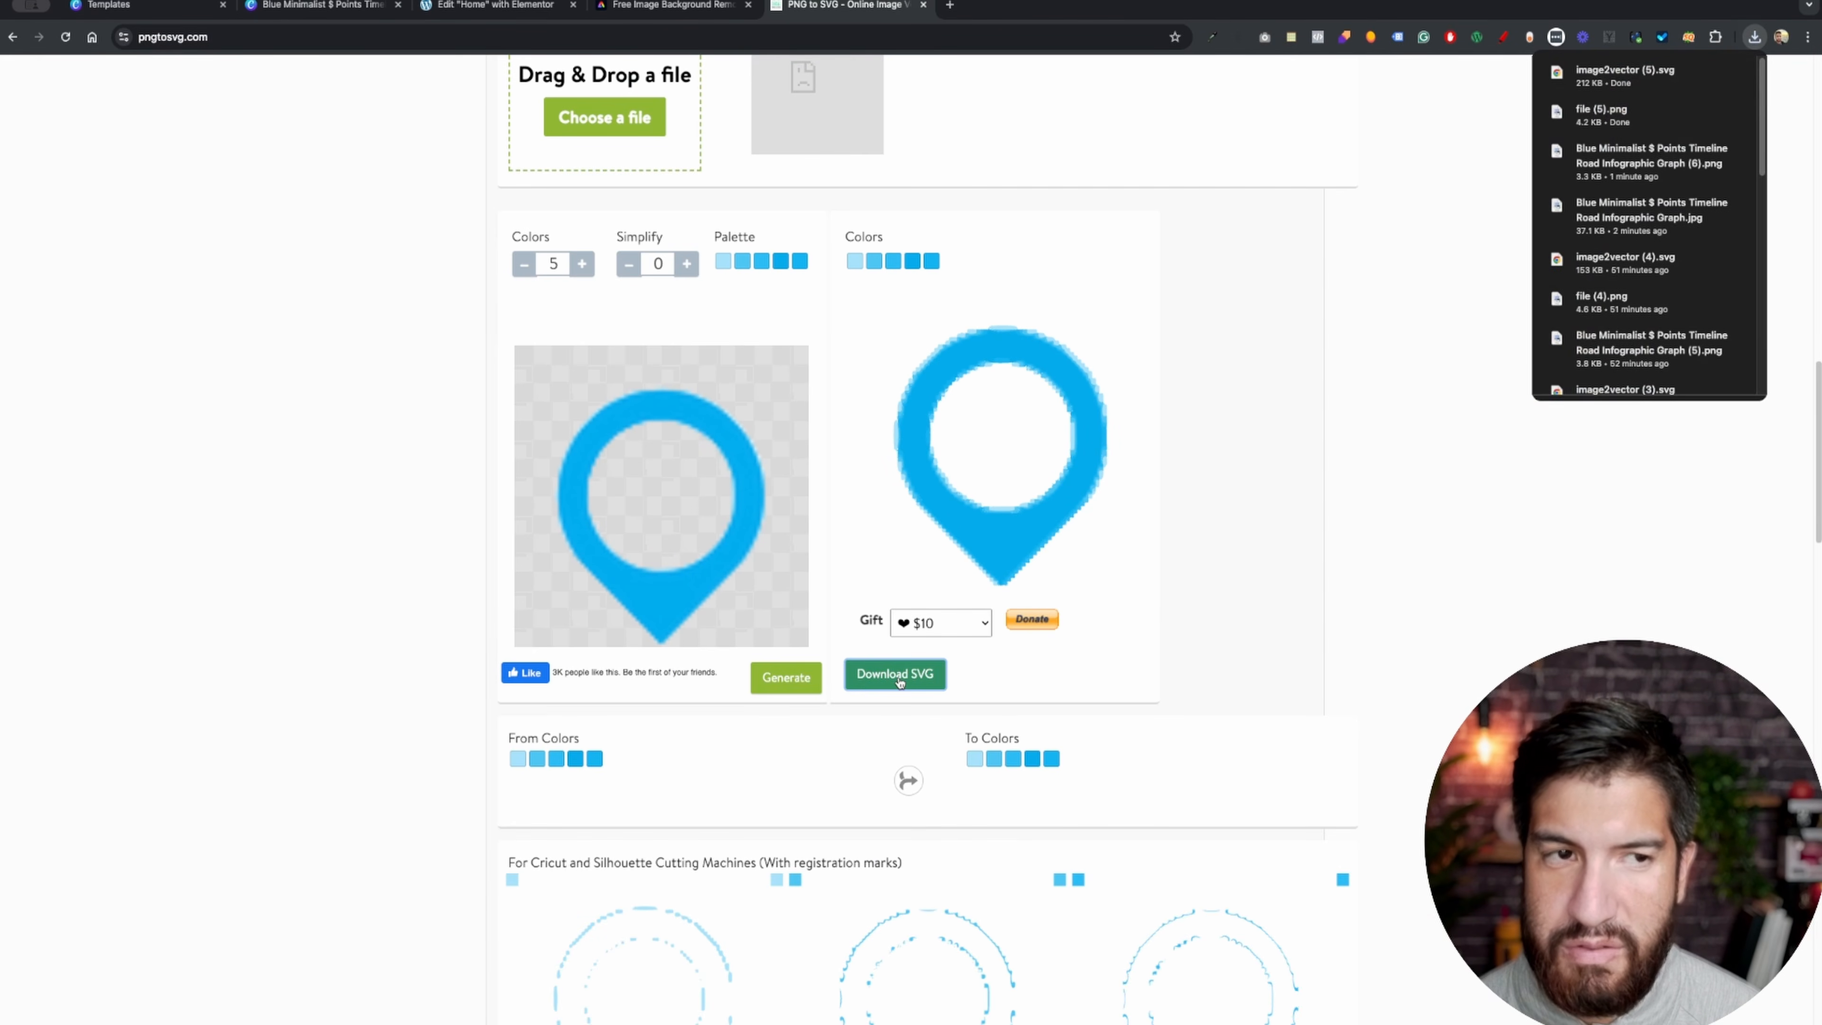
click(311, 246)
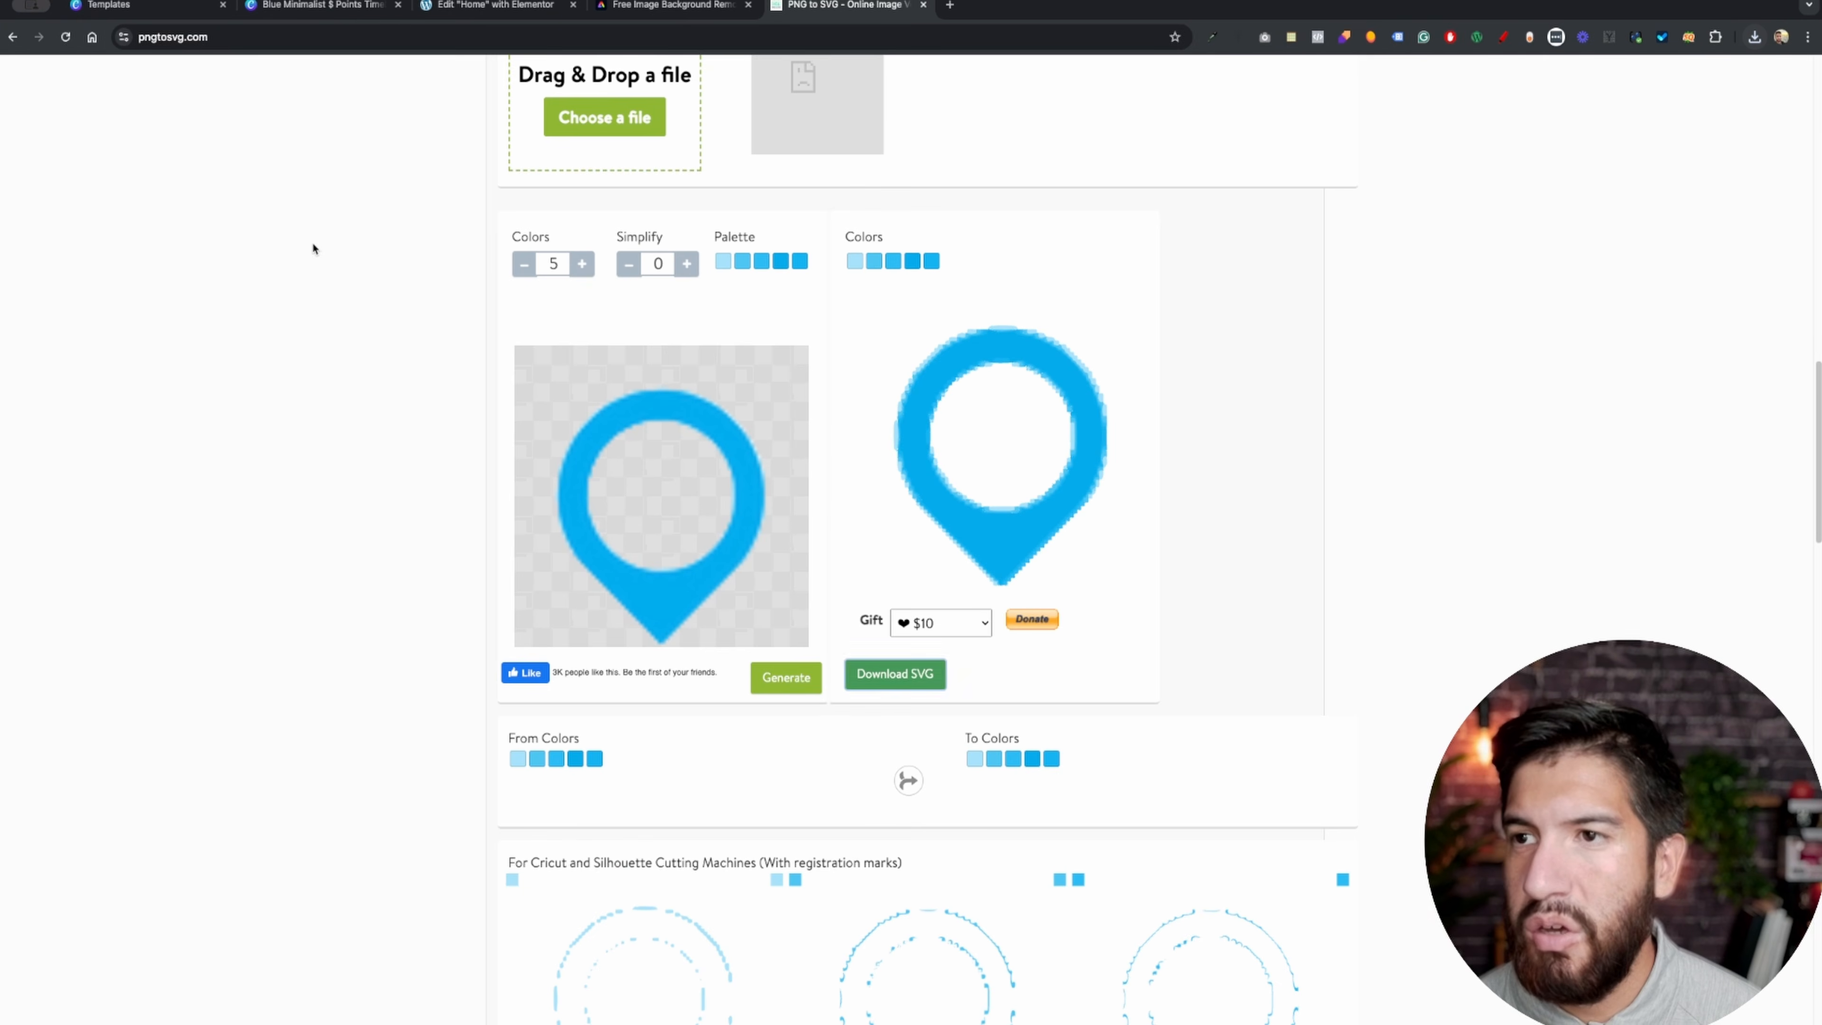
- Switch to the Elementor editor of the Home page and delete the container holding the "Roadmap Give It A Try" heading
click(480, 10)
scroll(1047, 511, up, 4)
scroll(1061, 567, down, 4)
scroll(1083, 574, up, 4)
scroll(1080, 598, up, 3)
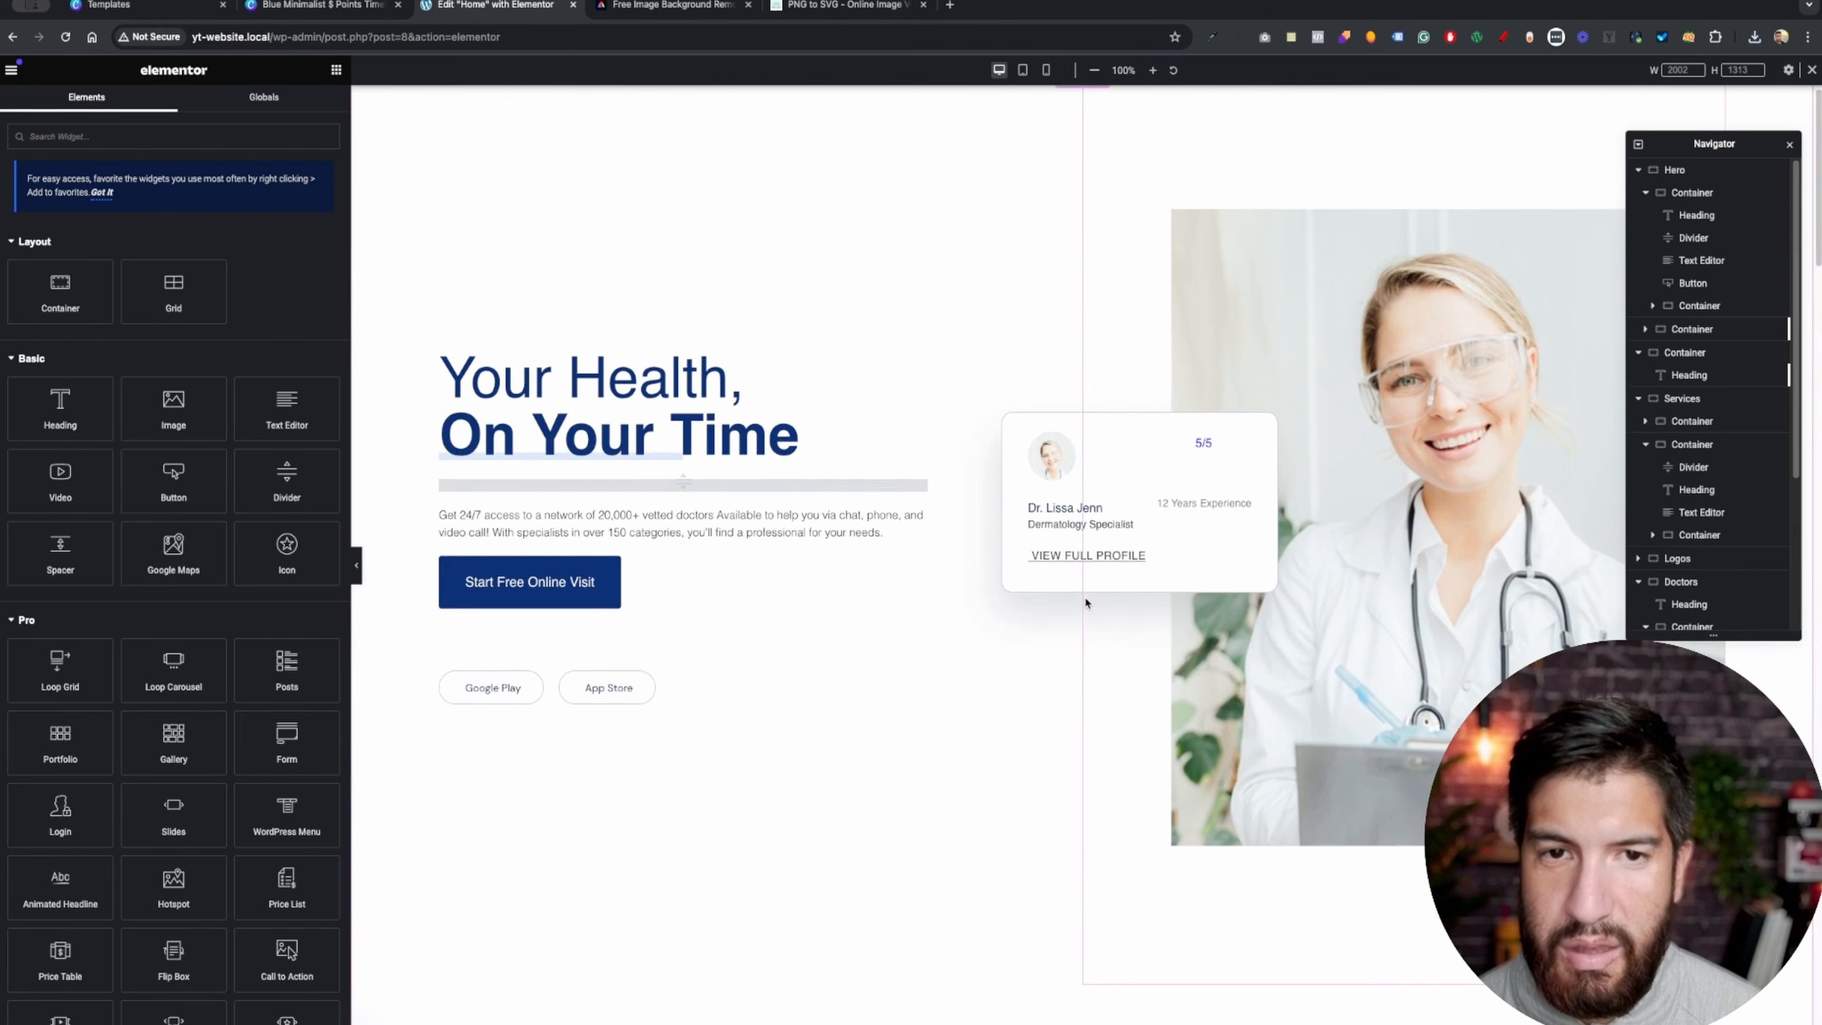
scroll(1090, 602, down, 6)
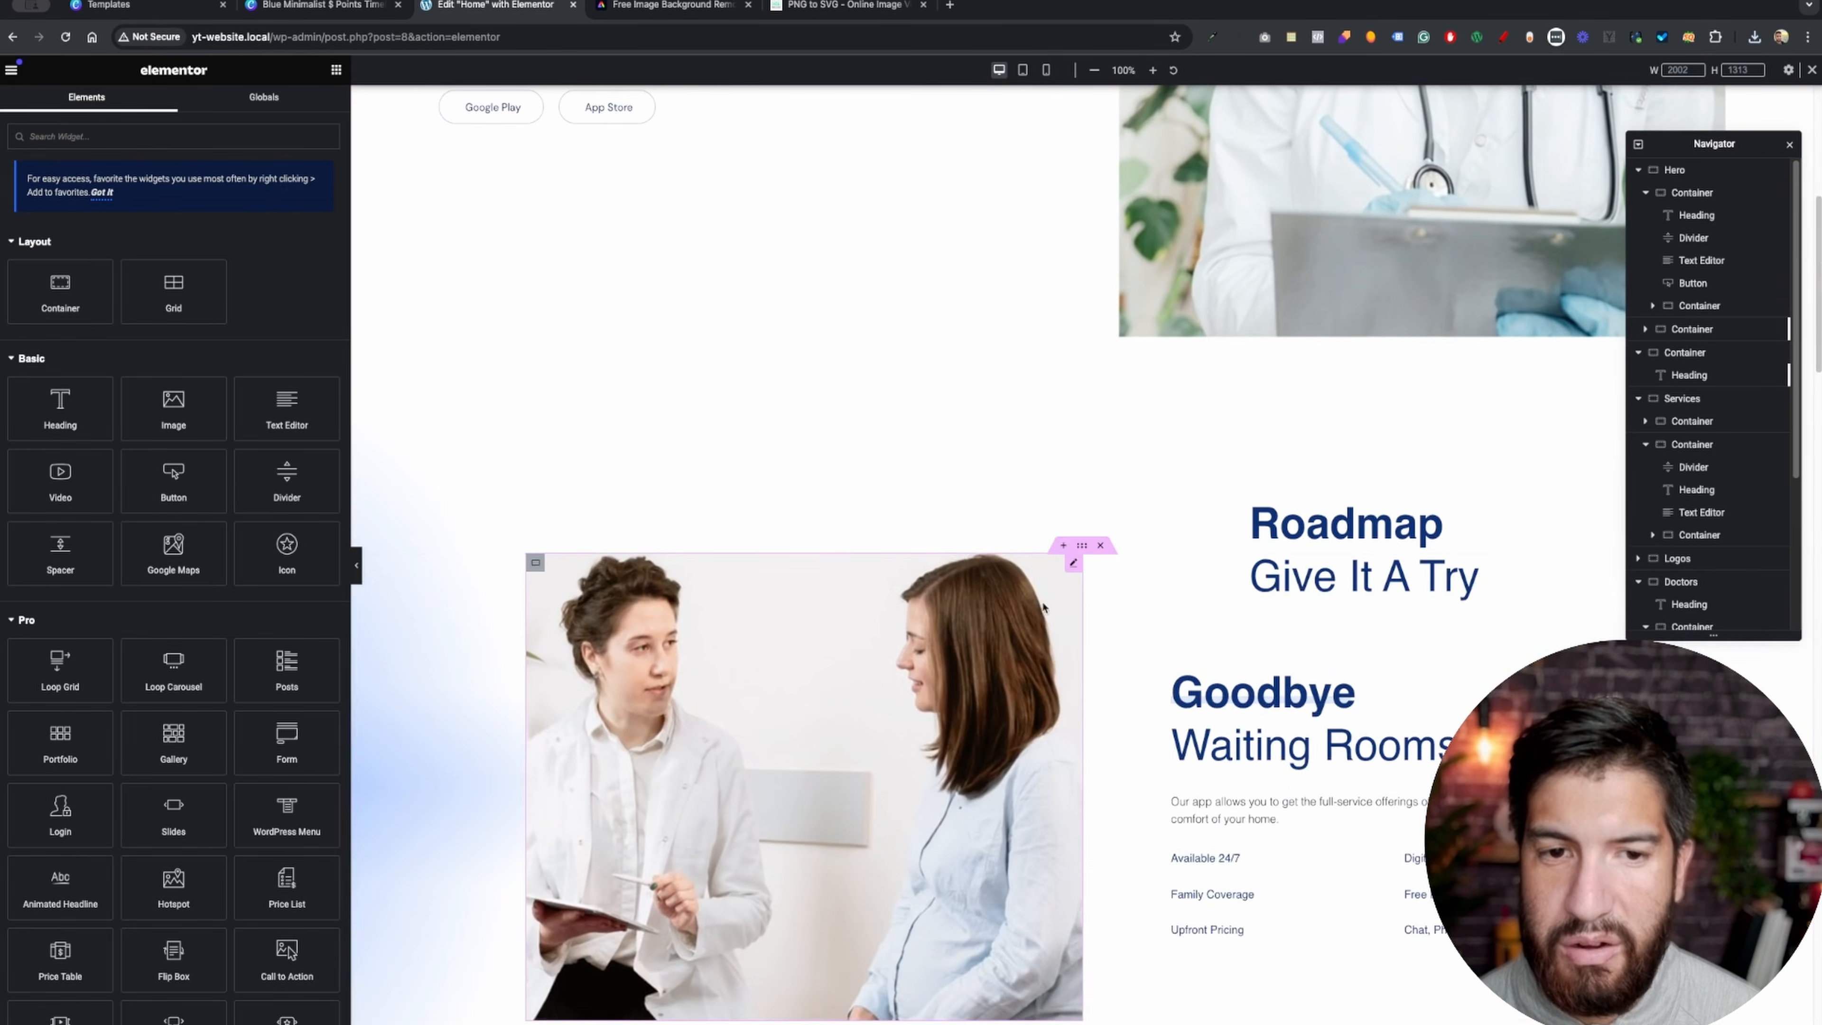
click(1101, 545)
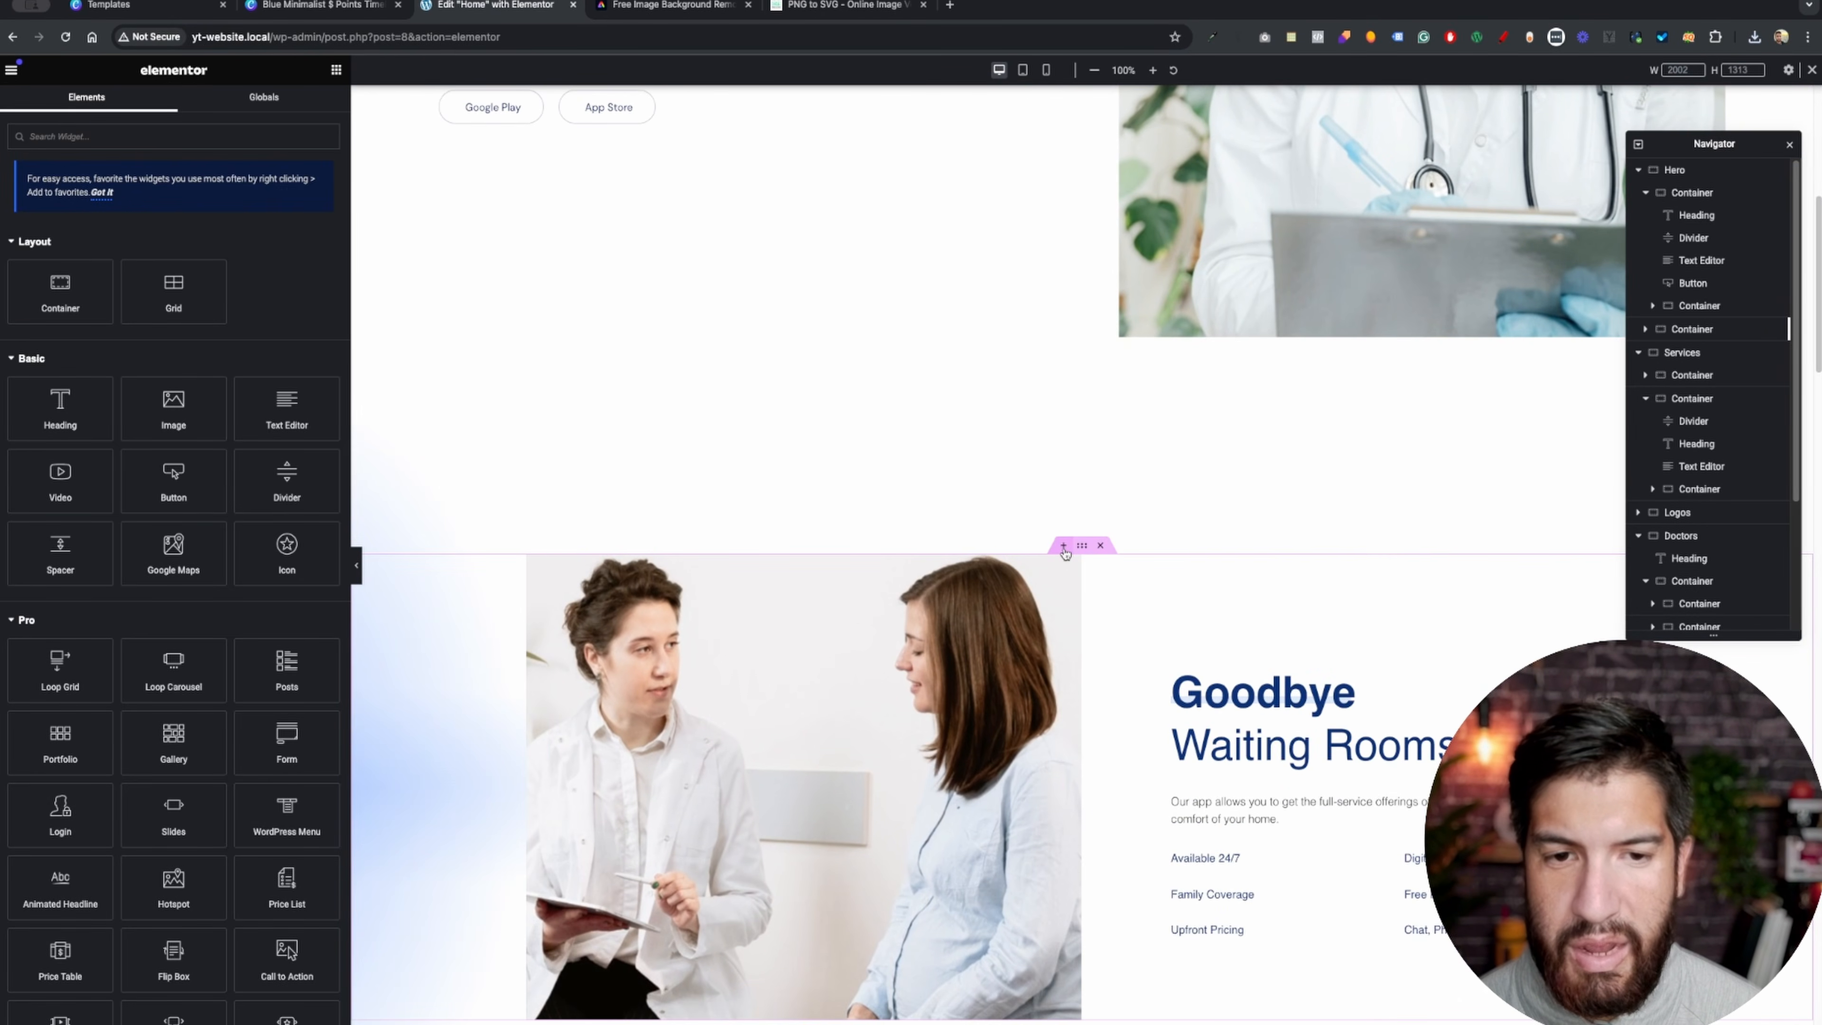
- Insert a Flexbox container with the single-column, downward structure above the "Goodbye Waiting Rooms" section
click(1064, 547)
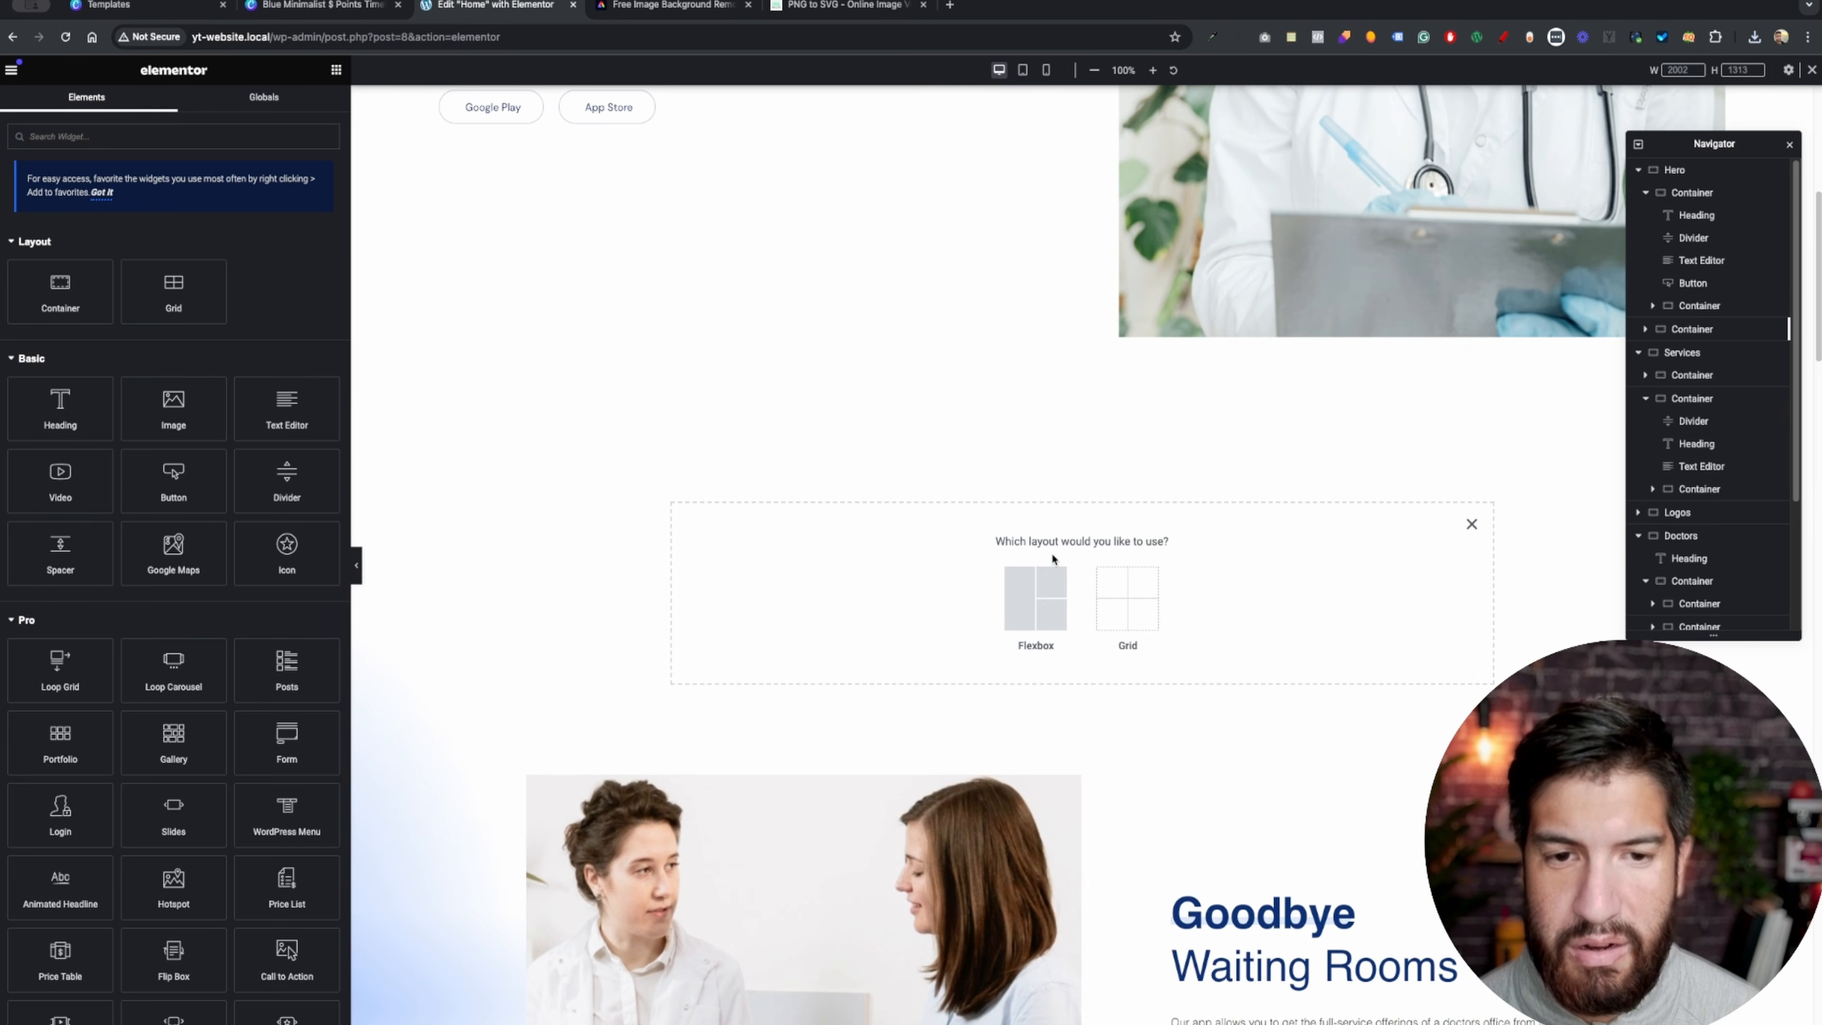
click(1038, 616)
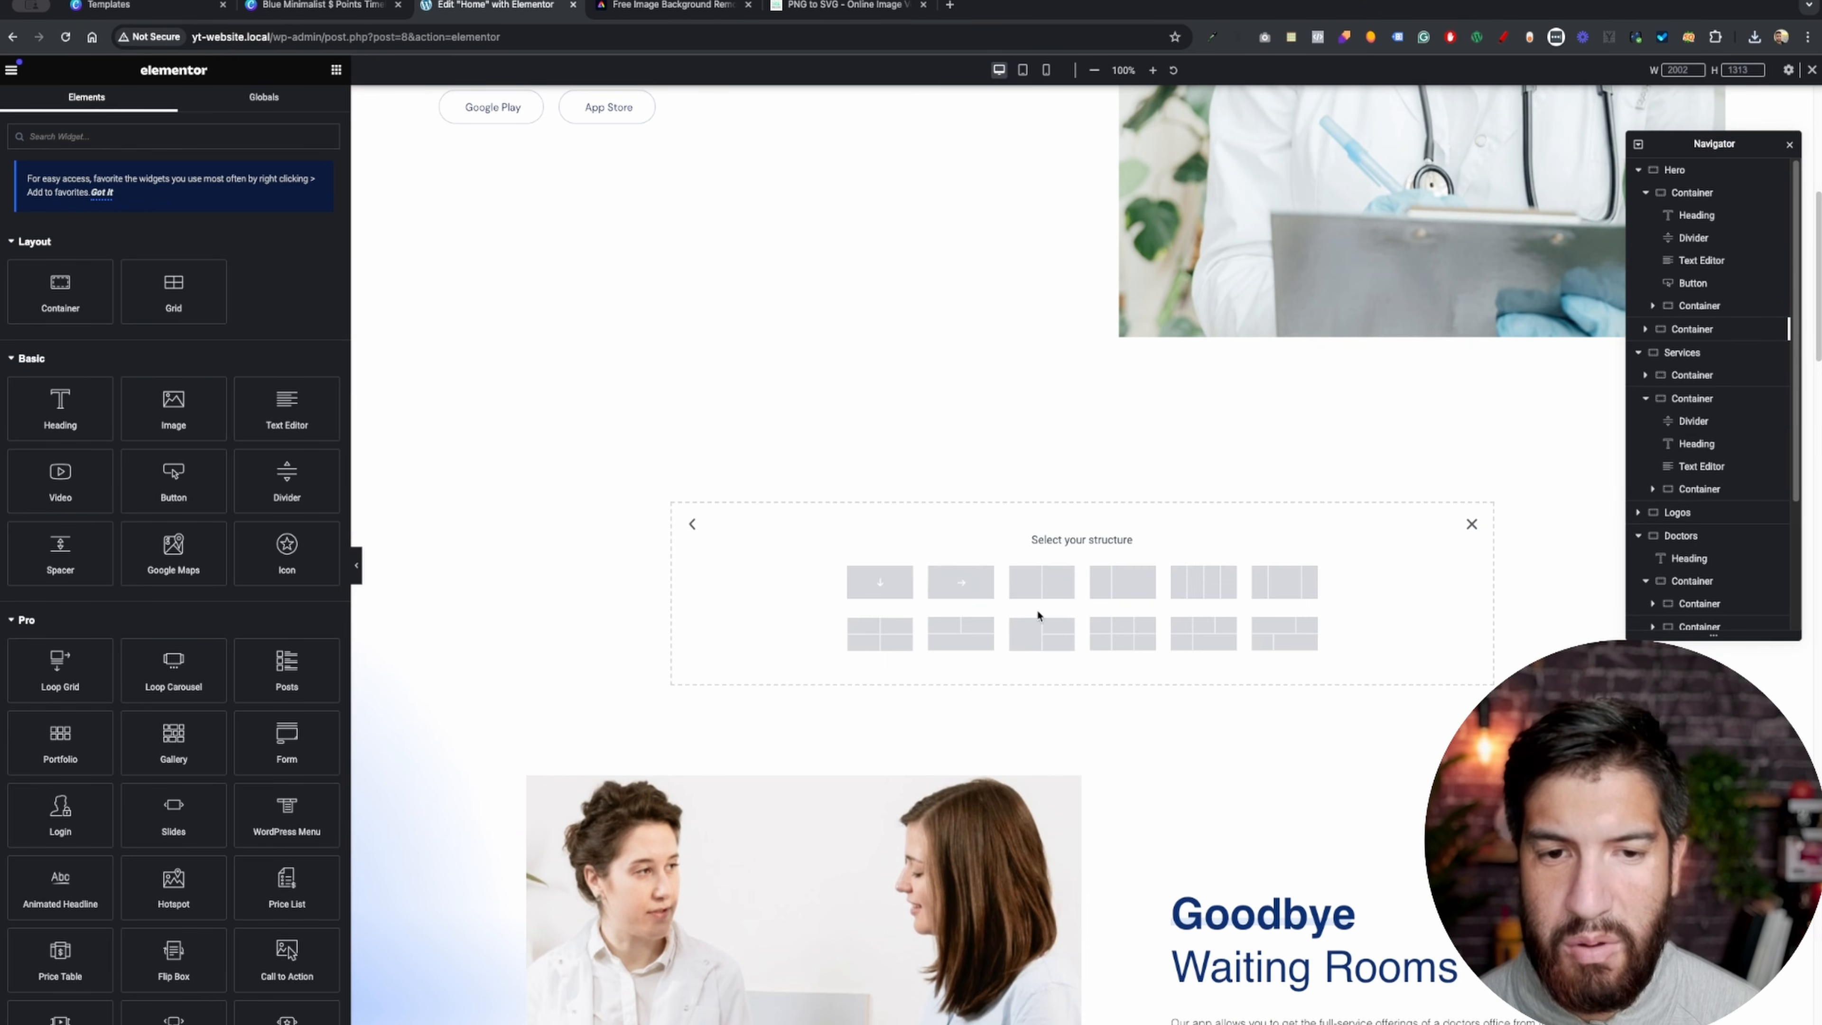
click(880, 587)
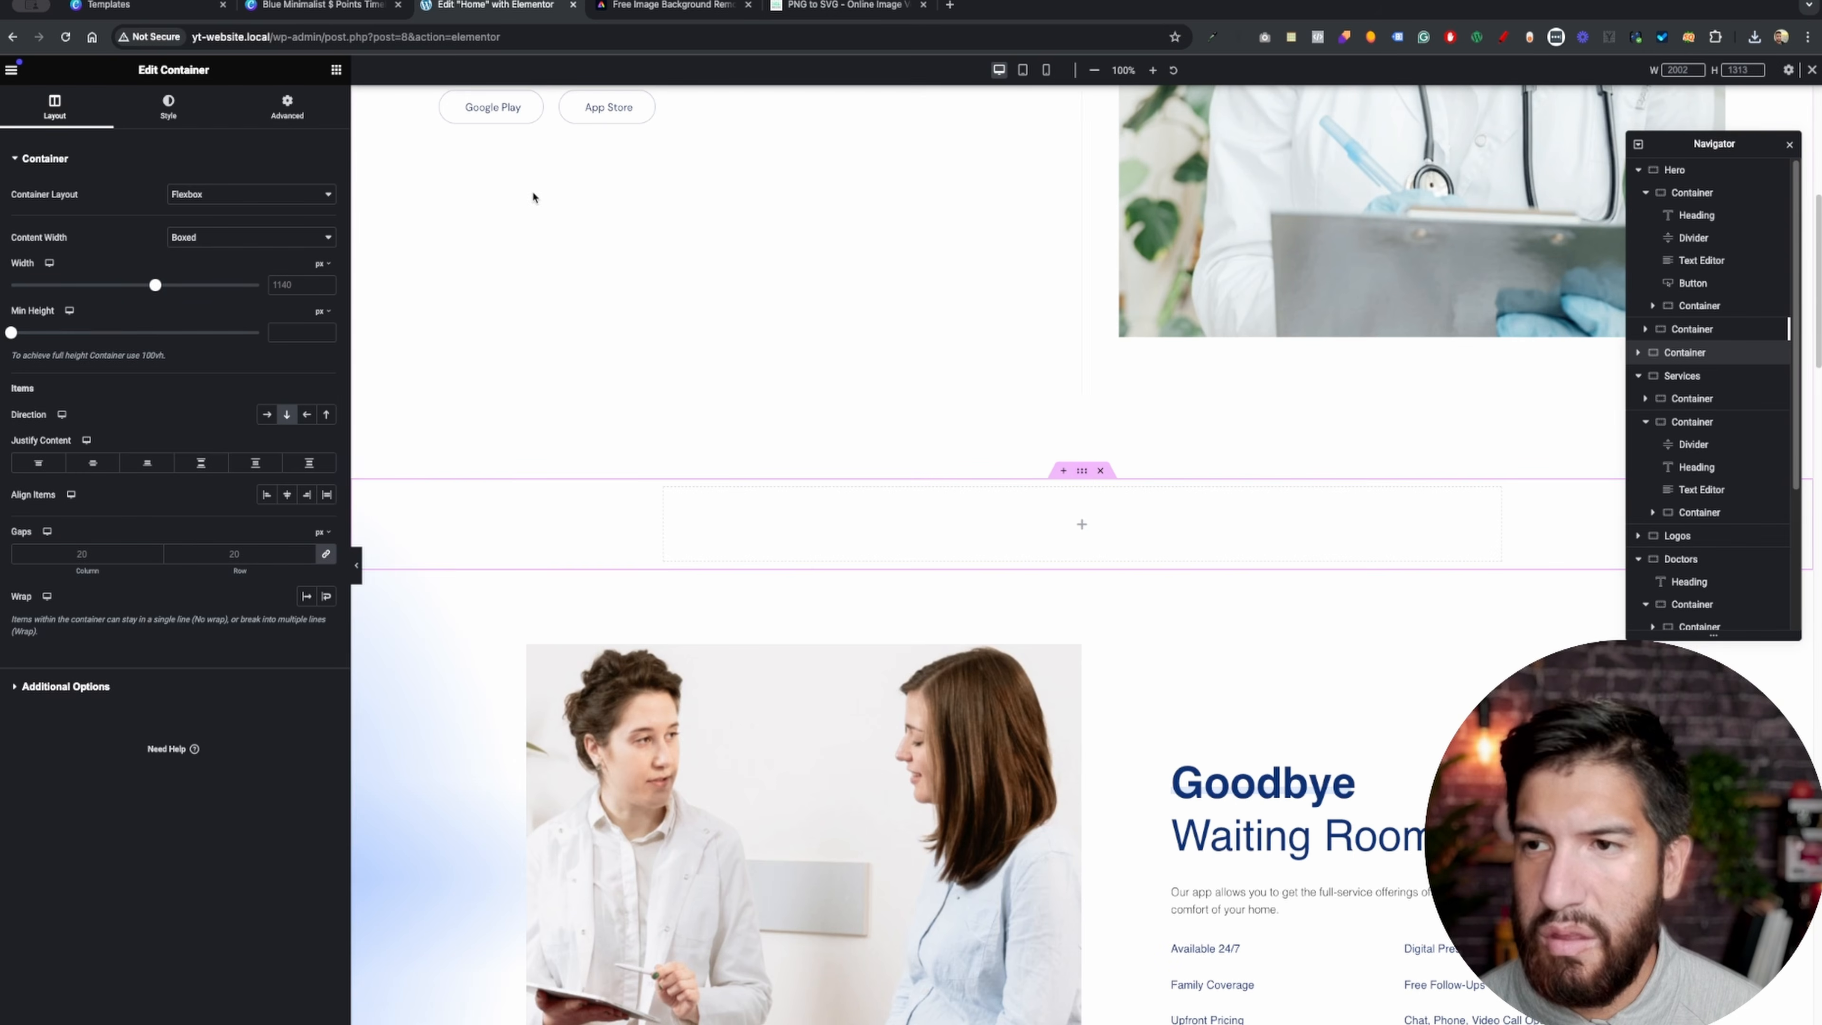
- Find the Hotspot widget and place it in the empty container above the "Goodbye Waiting Rooms" section
click(335, 71)
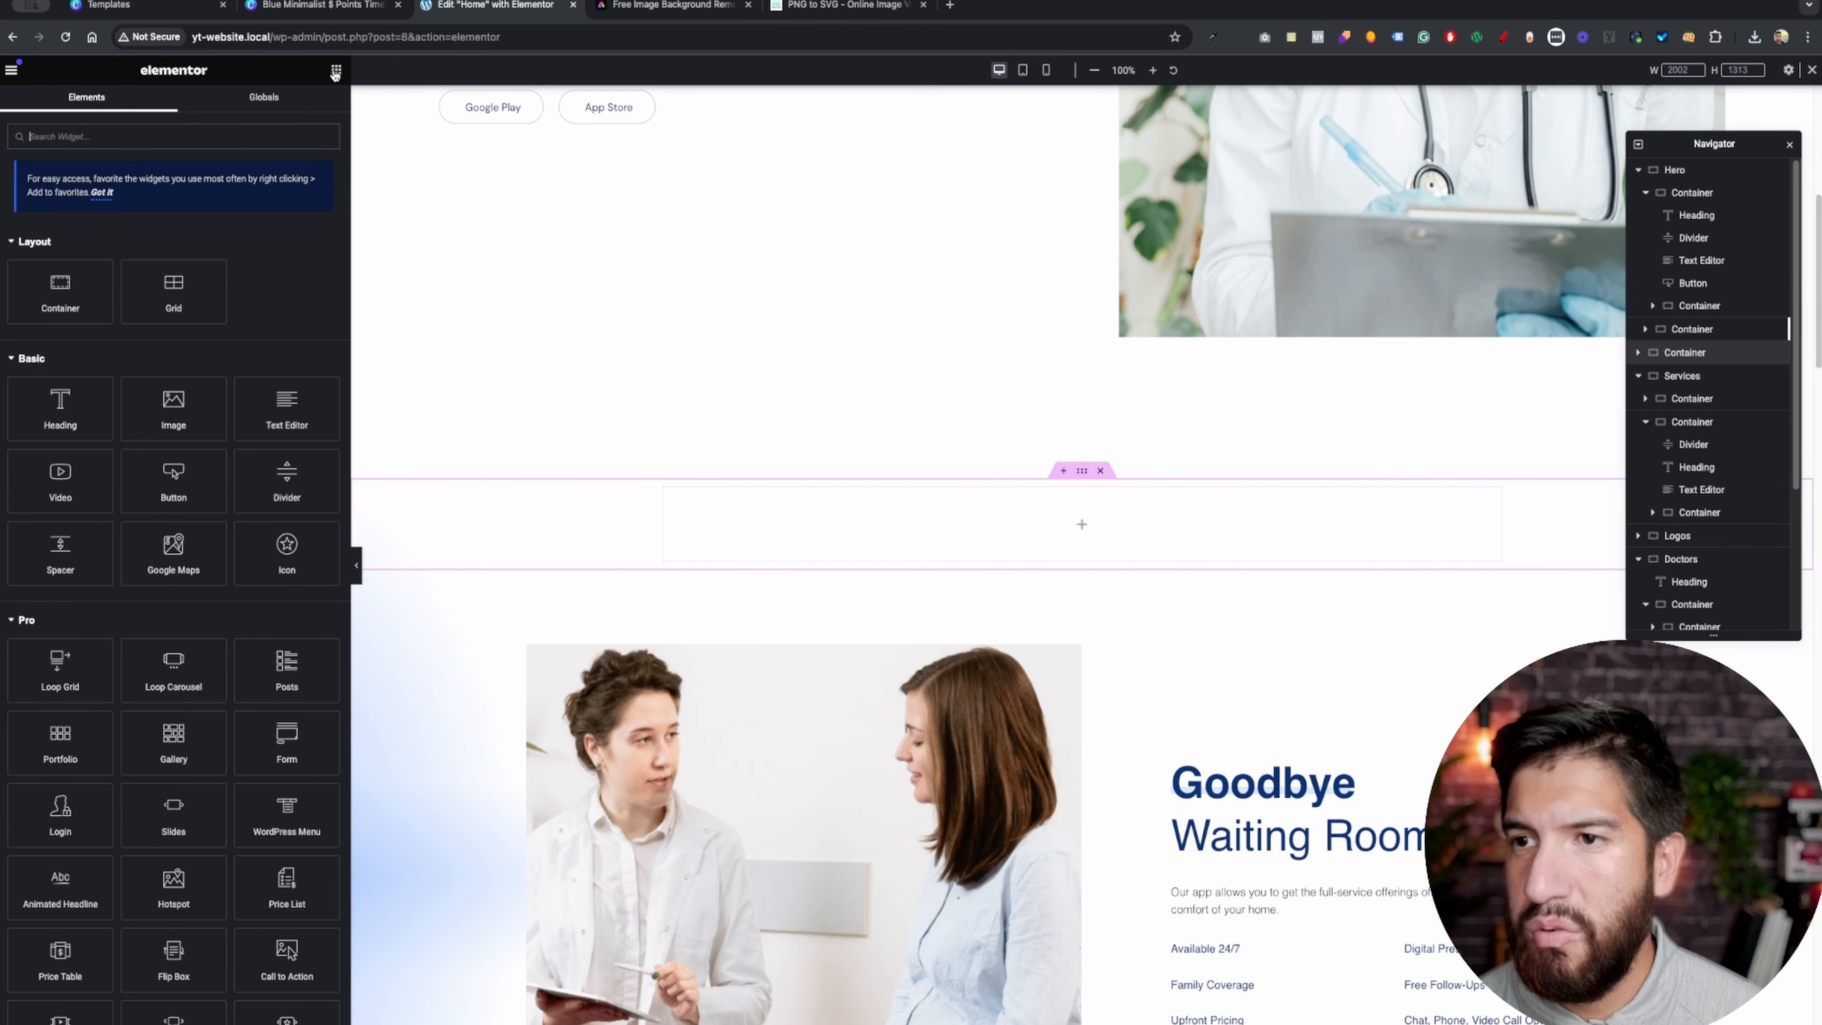
click(45, 136)
text(ho)
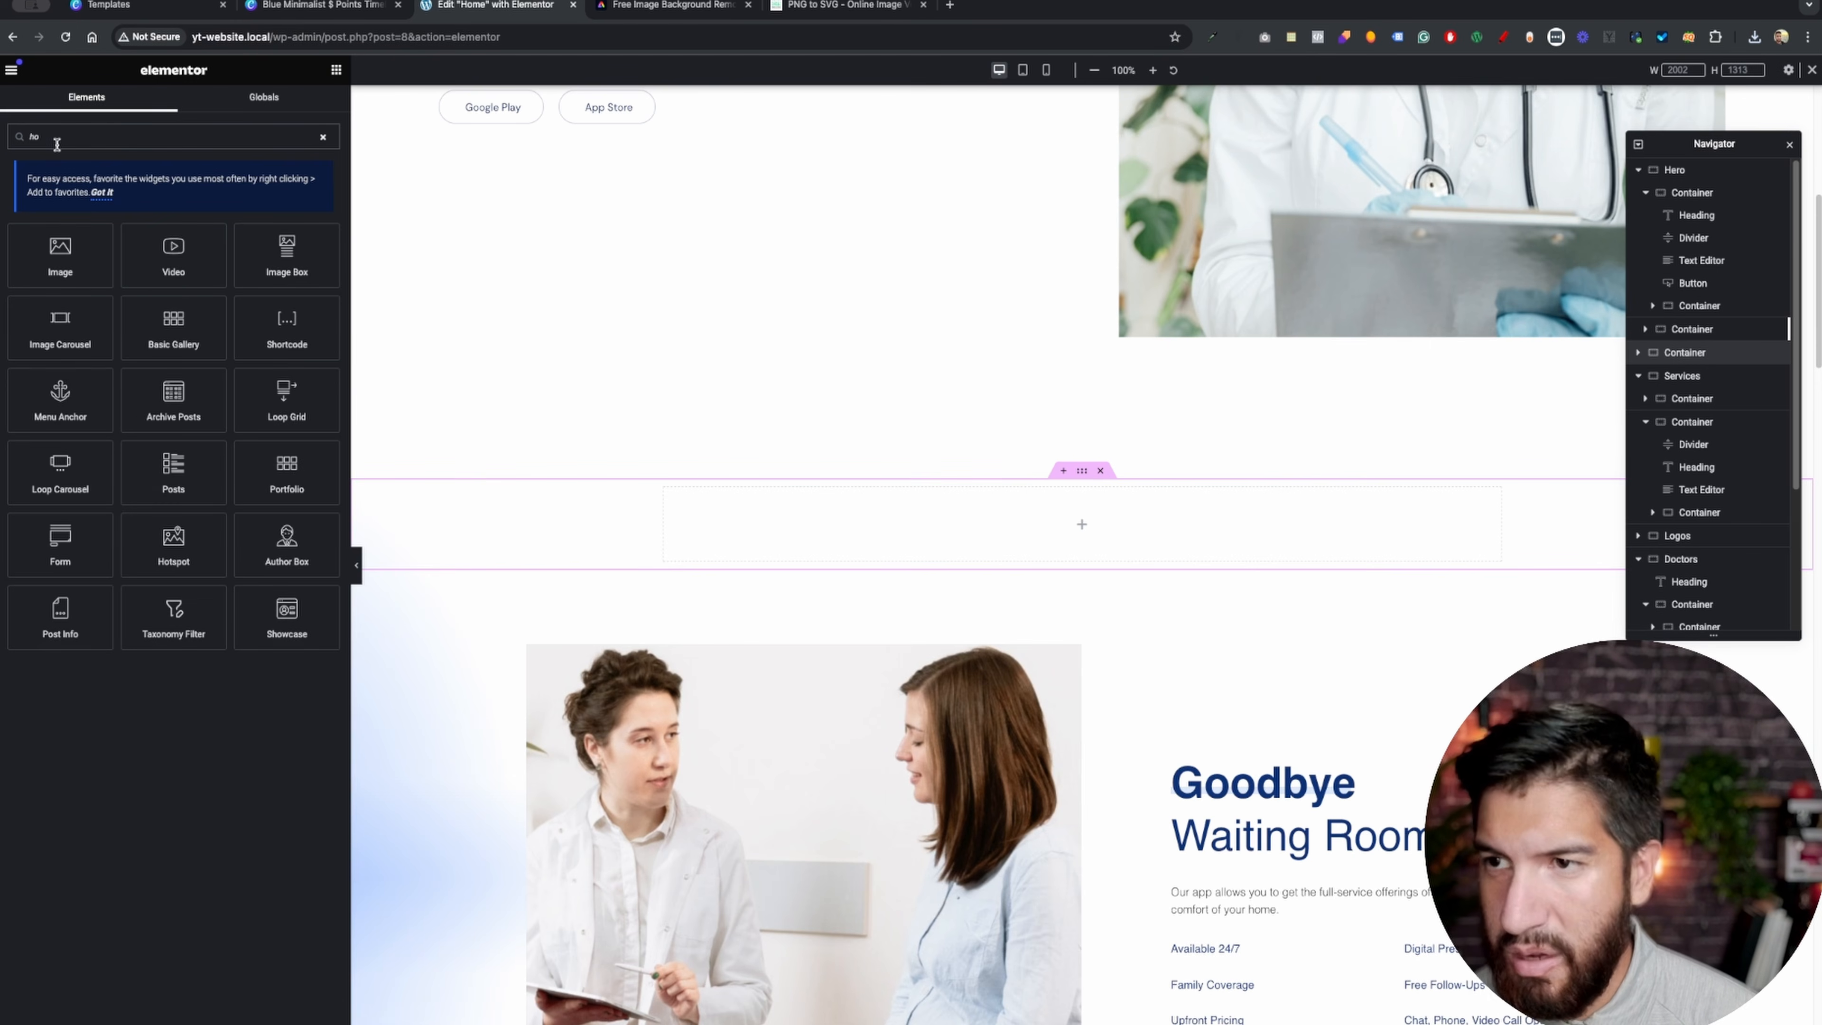
text(tsp)
drag(57, 251, 917, 542)
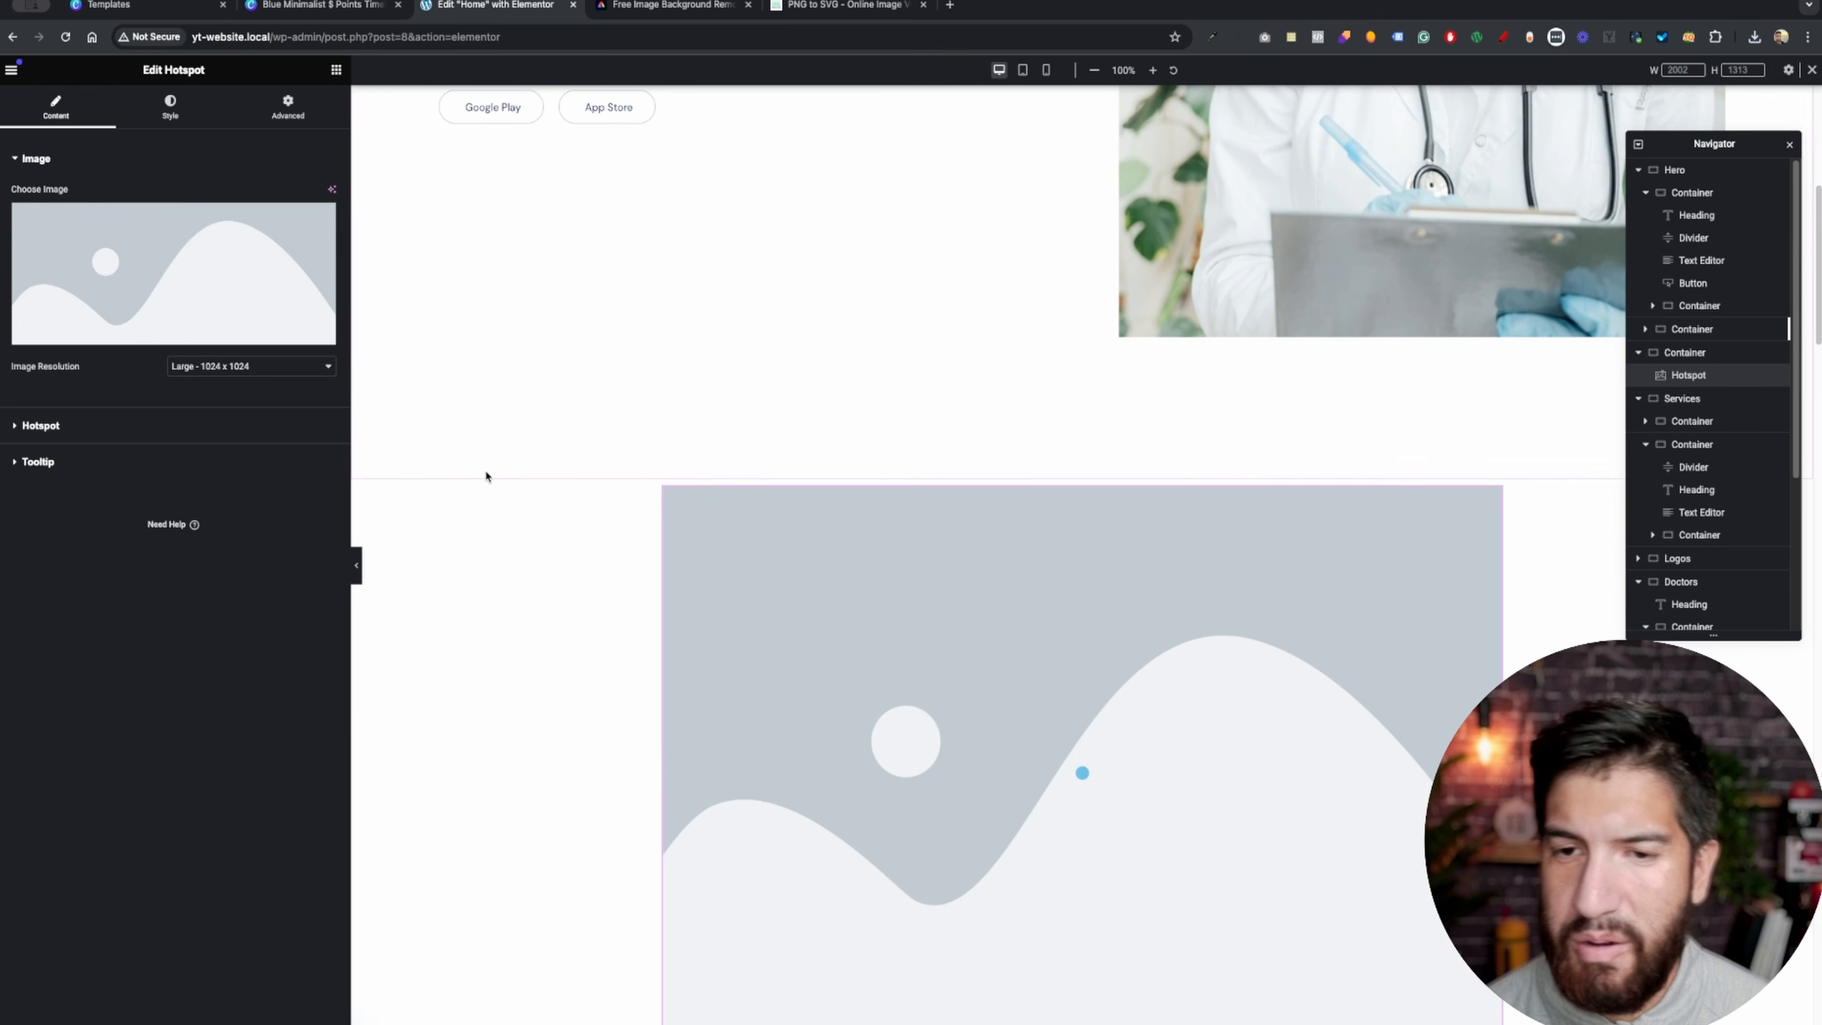
scroll(1076, 668, down, 2)
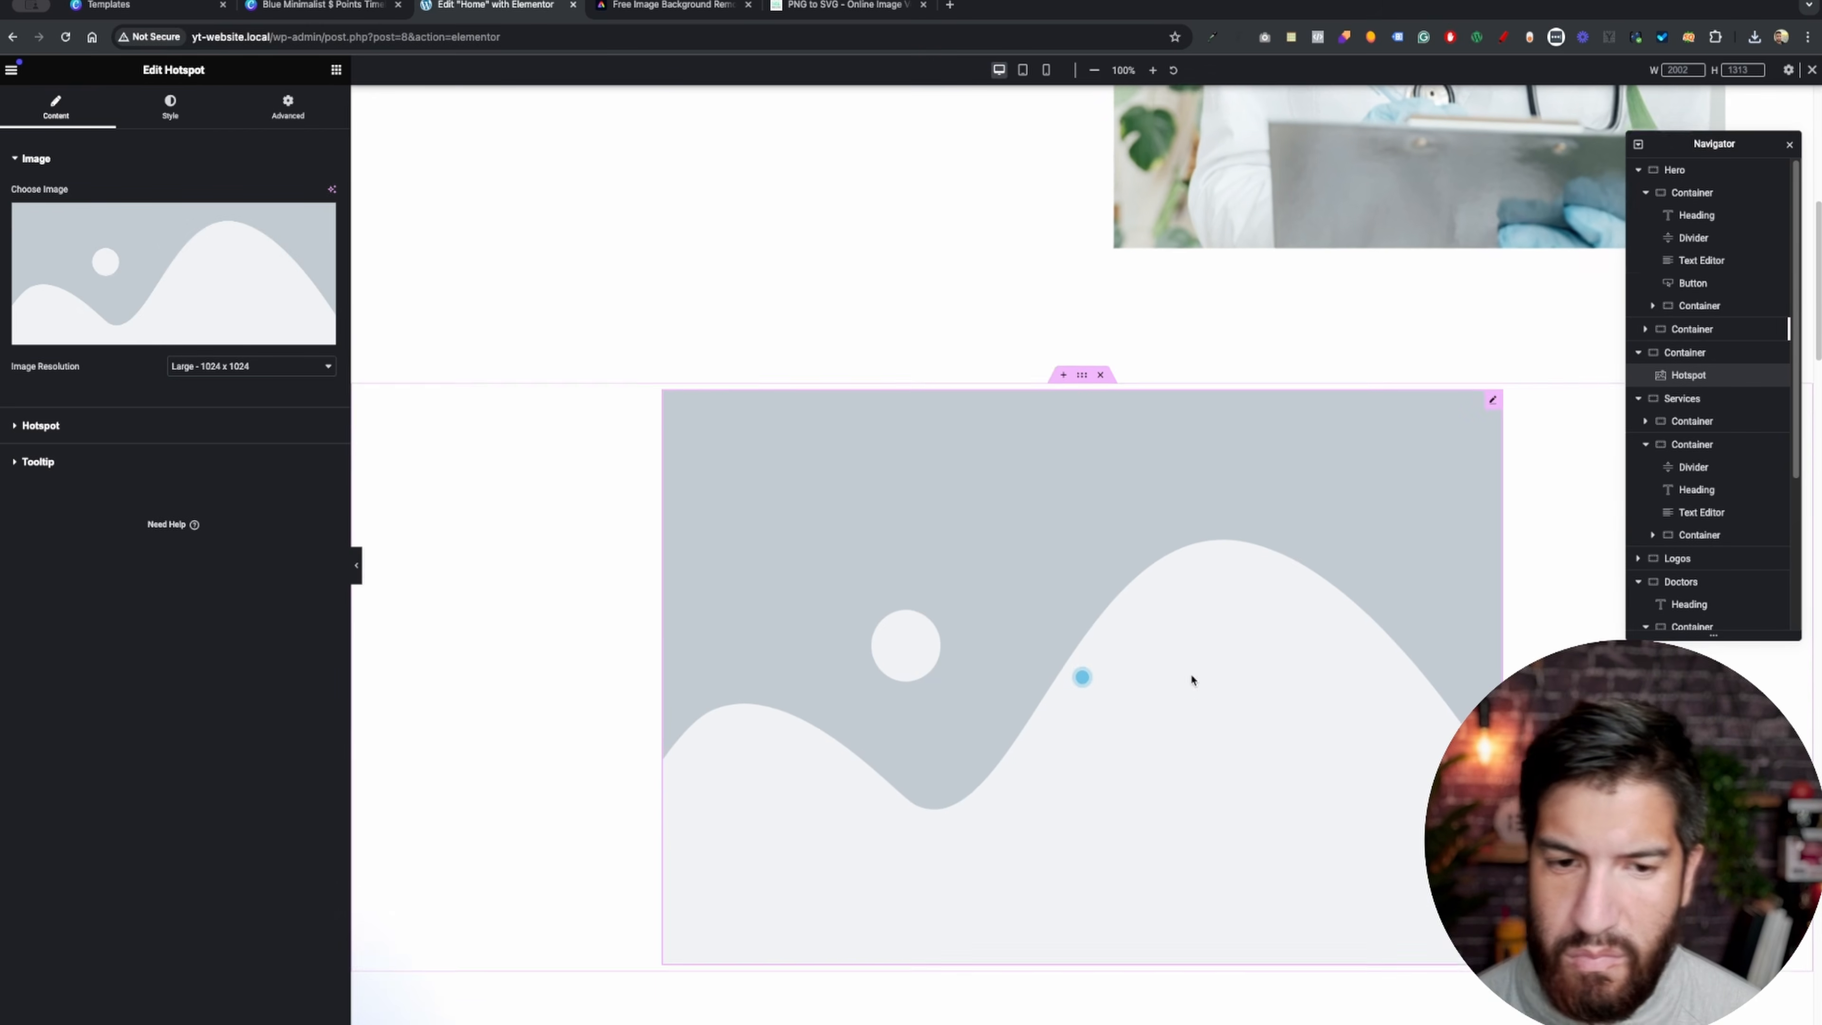
- Upload "Blue Minimalist $ Points Timeline Road Infographic Graph.jpg" to the media library as the Hotspot widget's image
click(189, 282)
click(317, 298)
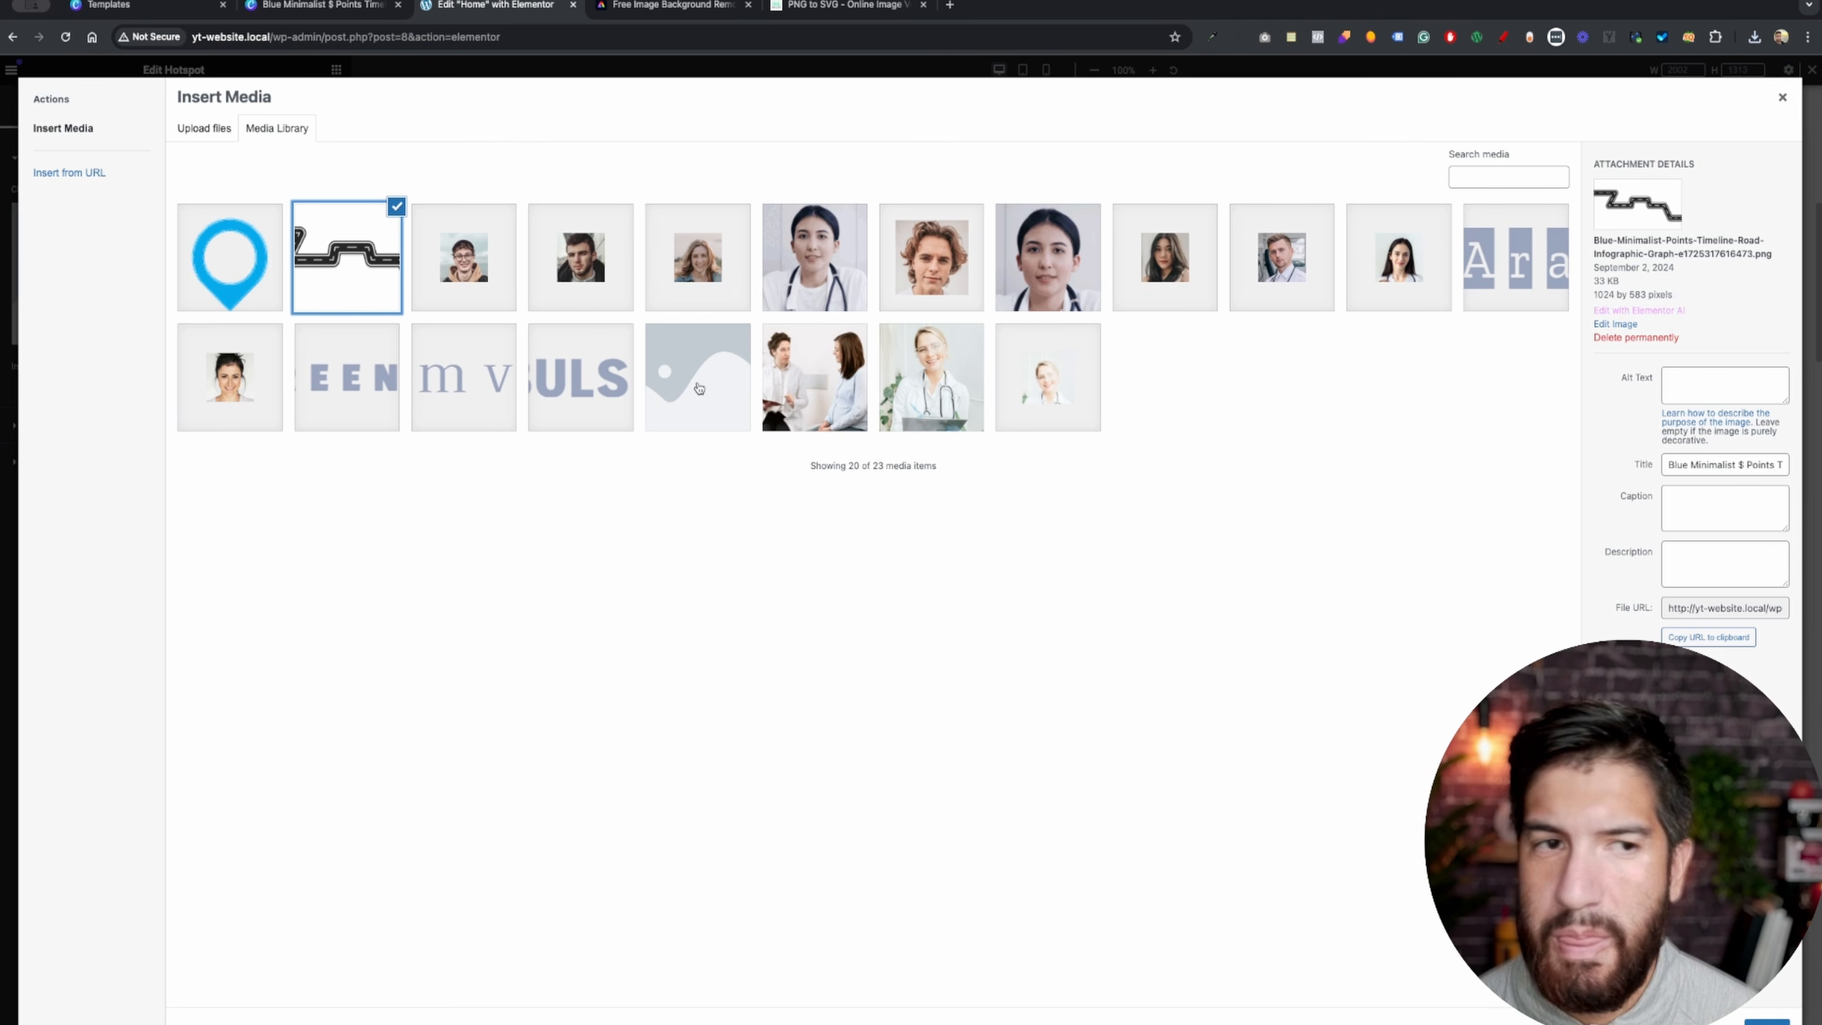
click(216, 136)
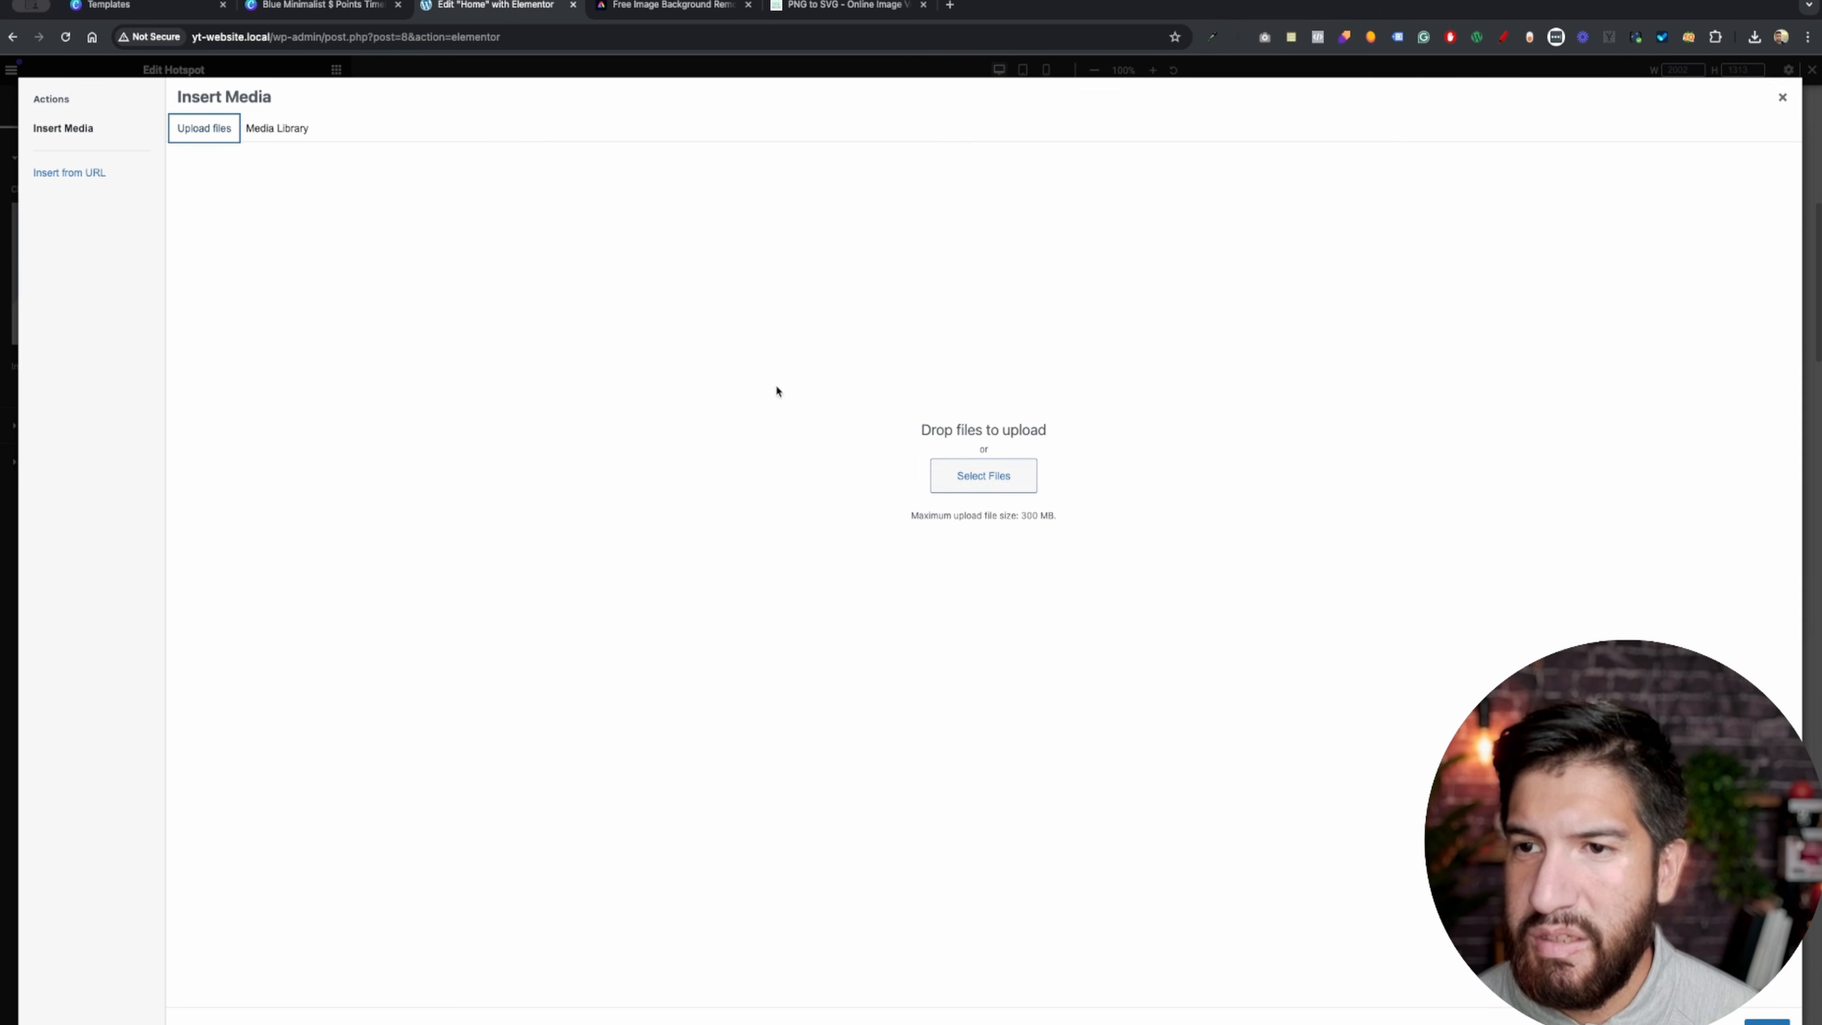
click(1011, 483)
scroll(784, 589, down, 5)
click(803, 601)
click(801, 587)
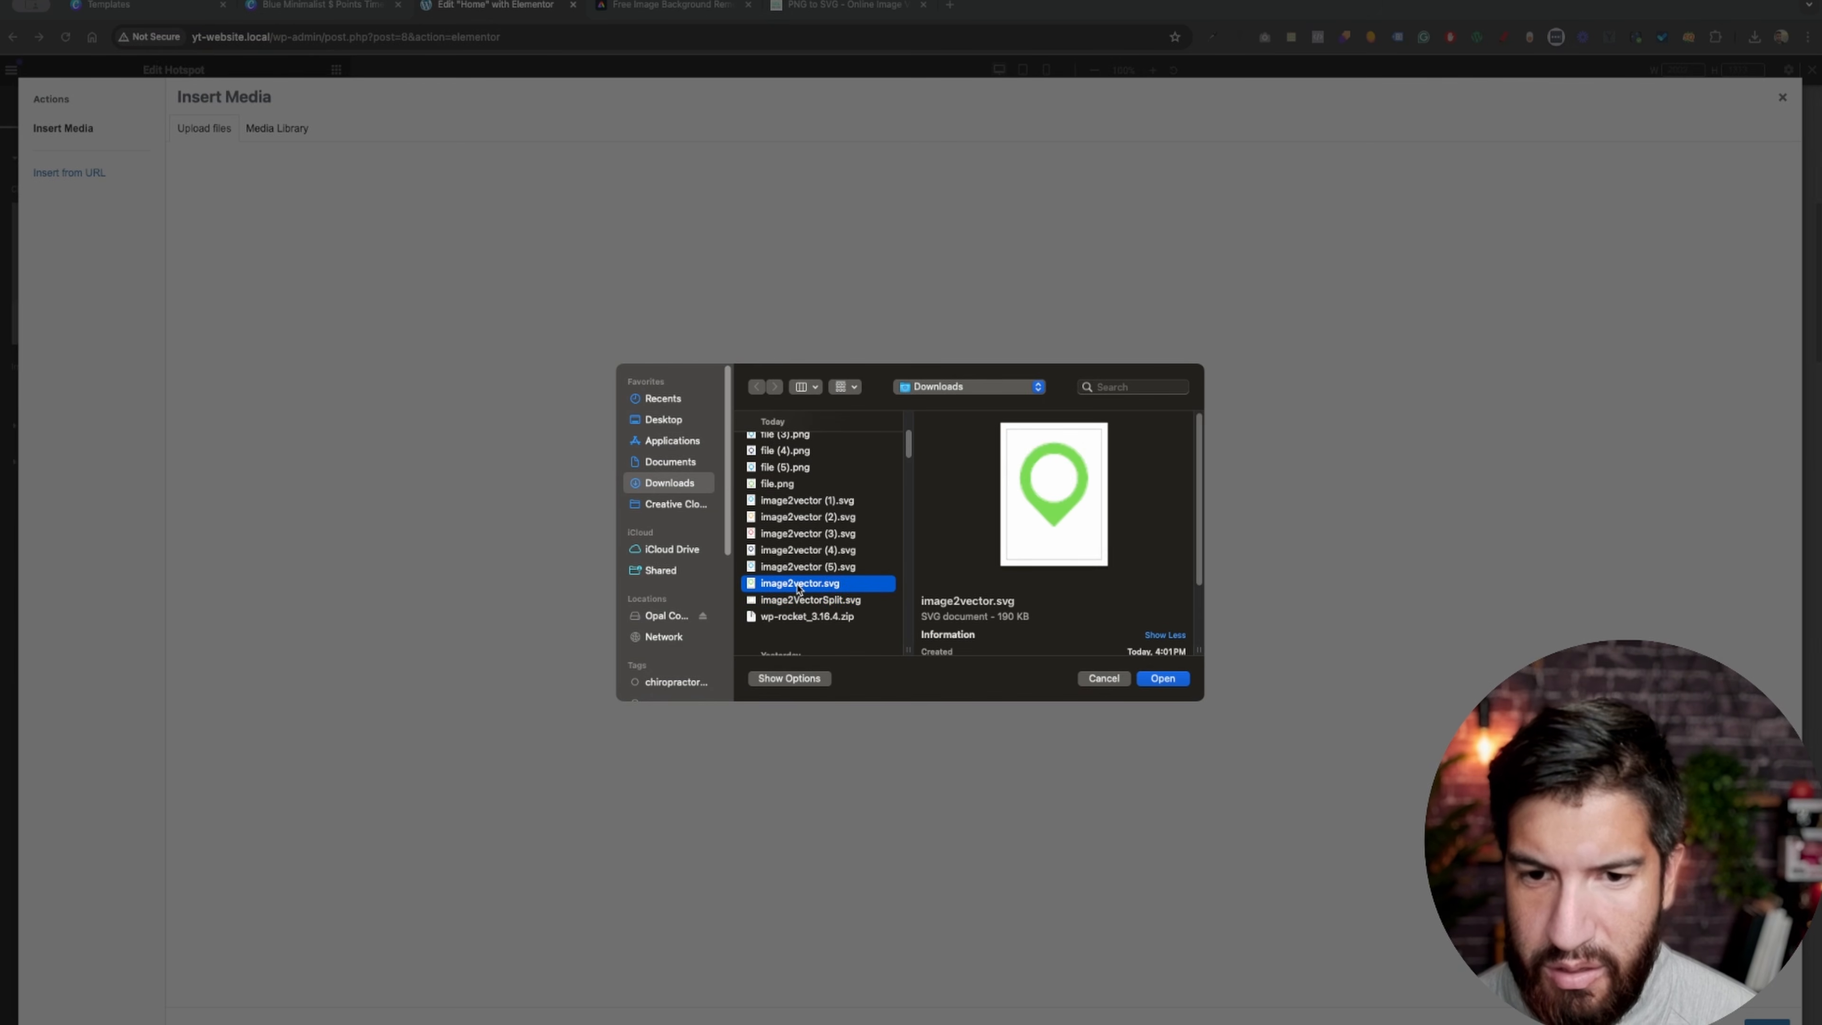
scroll(798, 601, up, 1)
scroll(788, 503, up, 5)
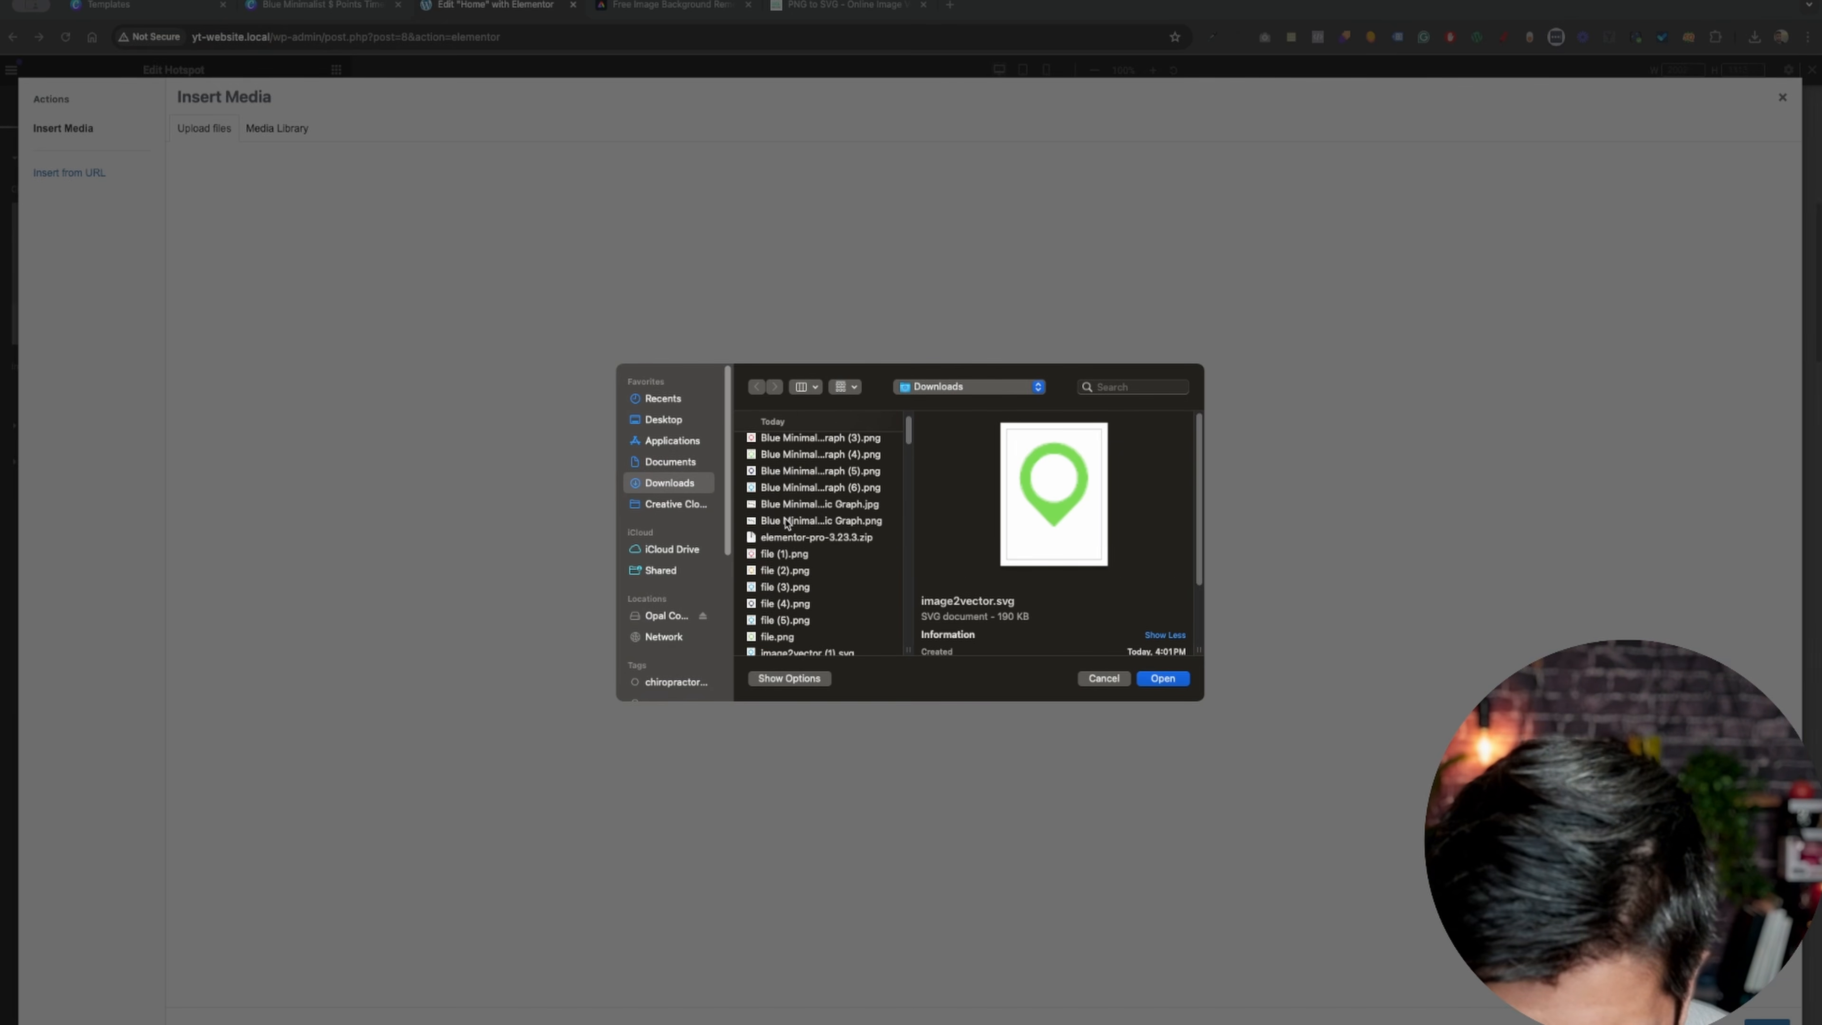
click(791, 505)
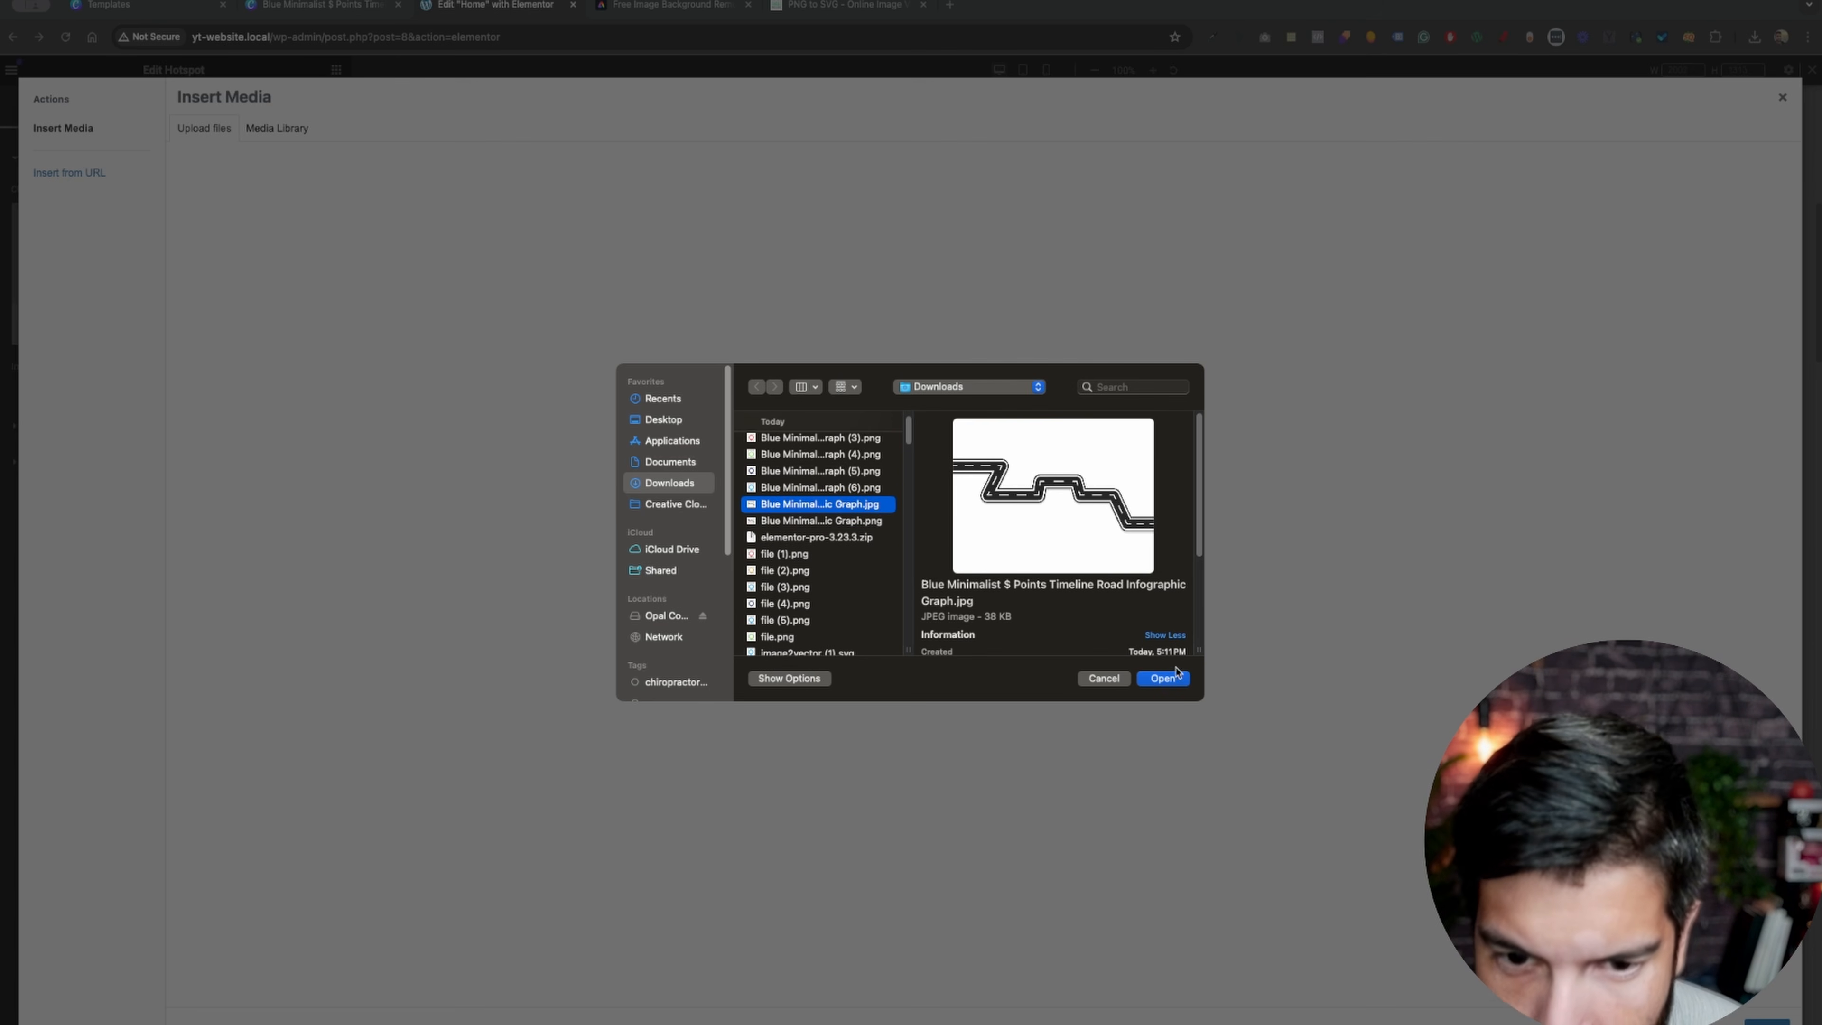
click(1168, 679)
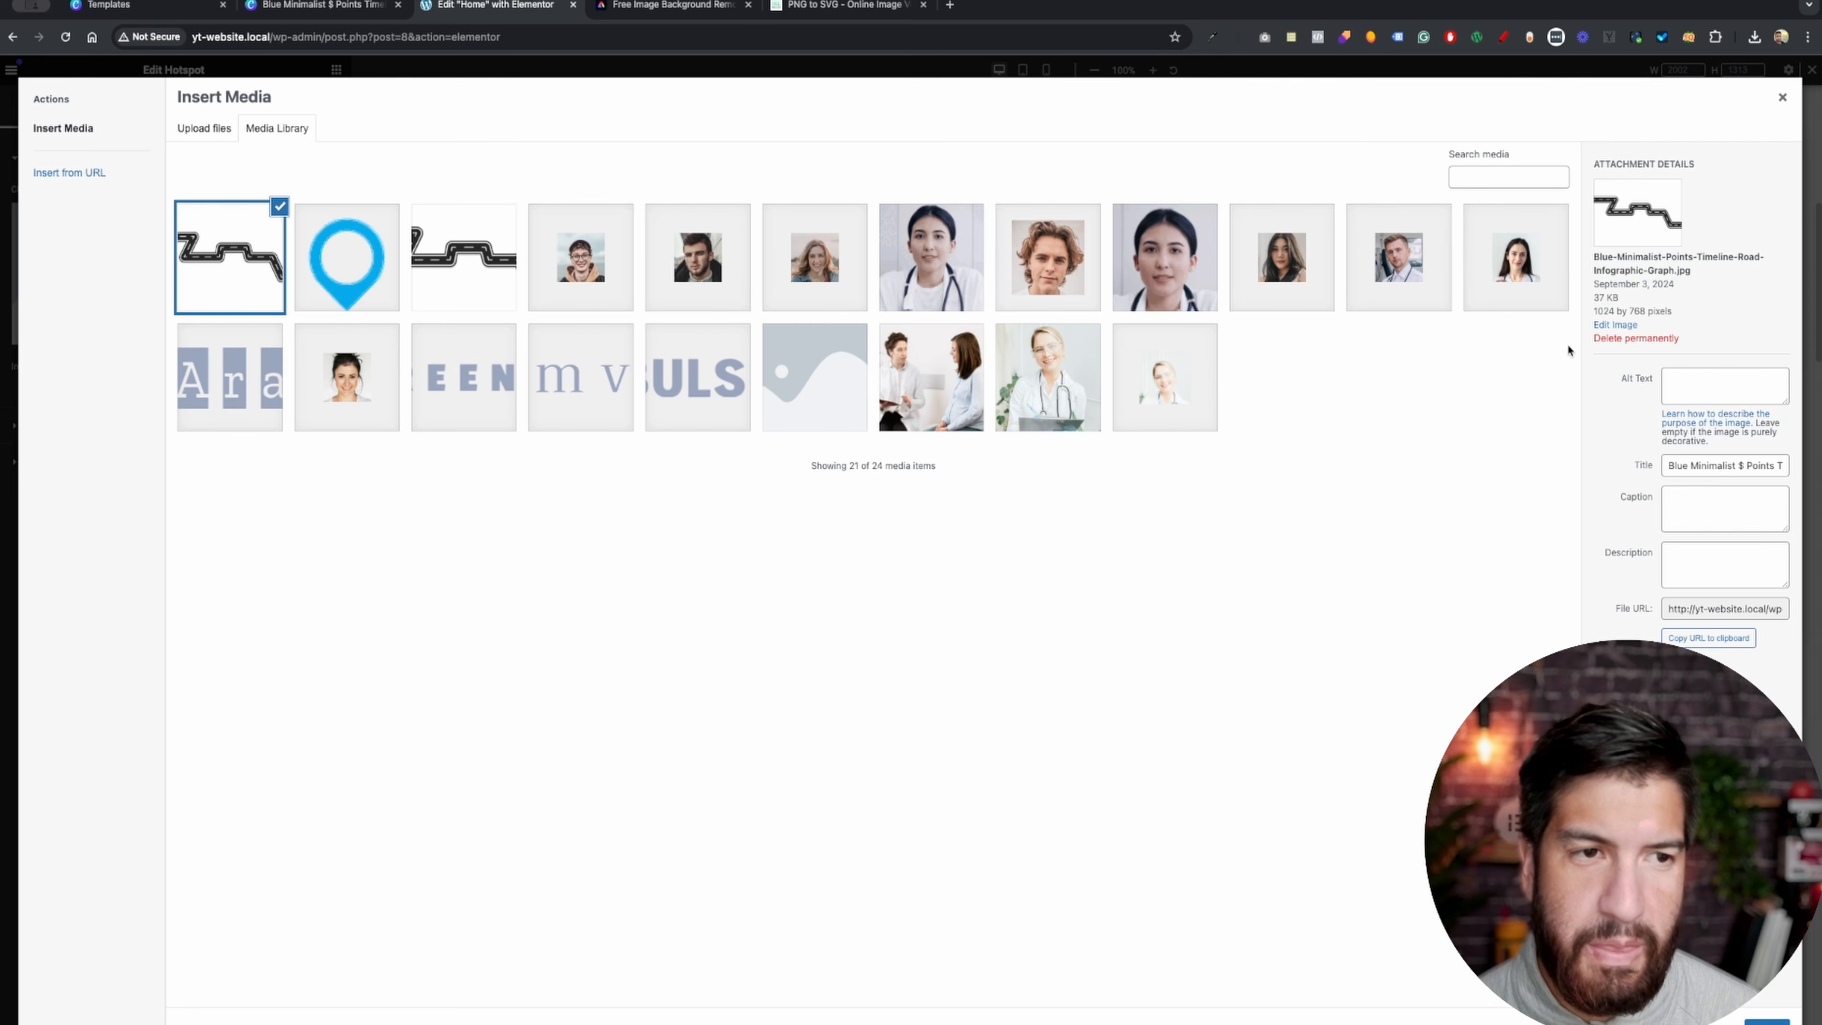
- Crop the empty strips above and below the road in the timeline image and save the edit
click(1614, 325)
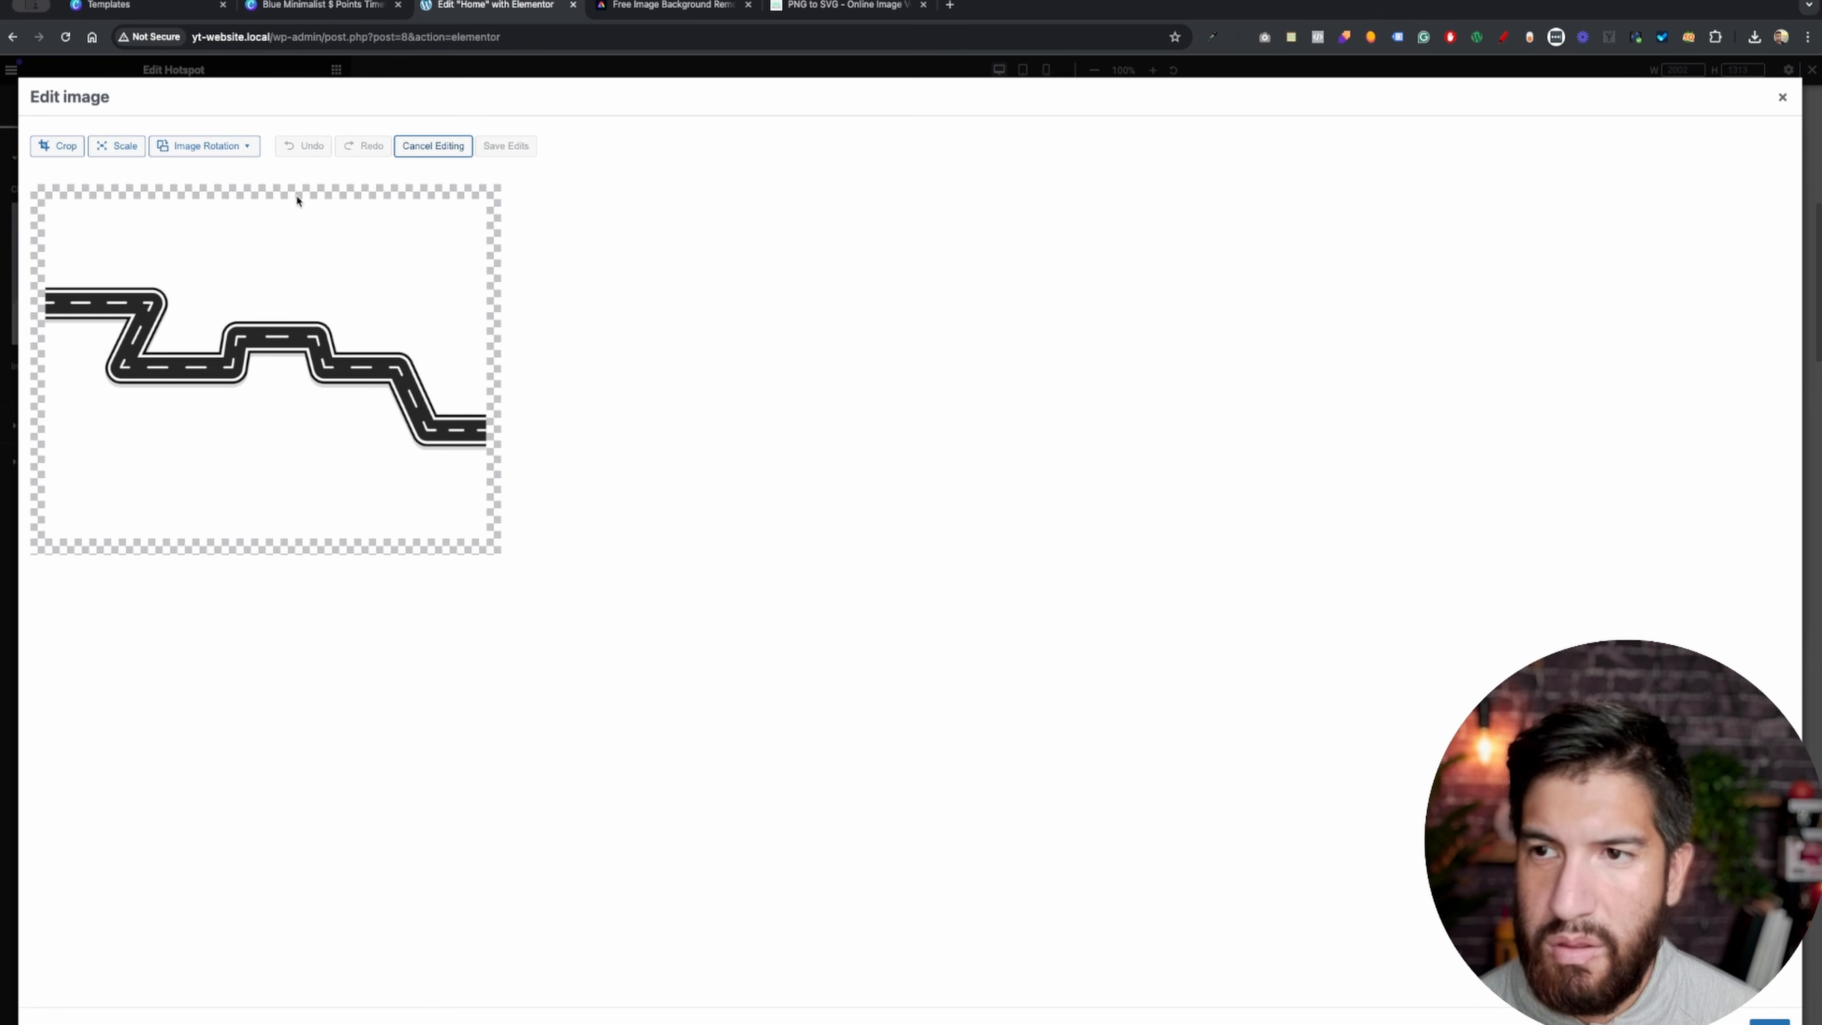
click(61, 147)
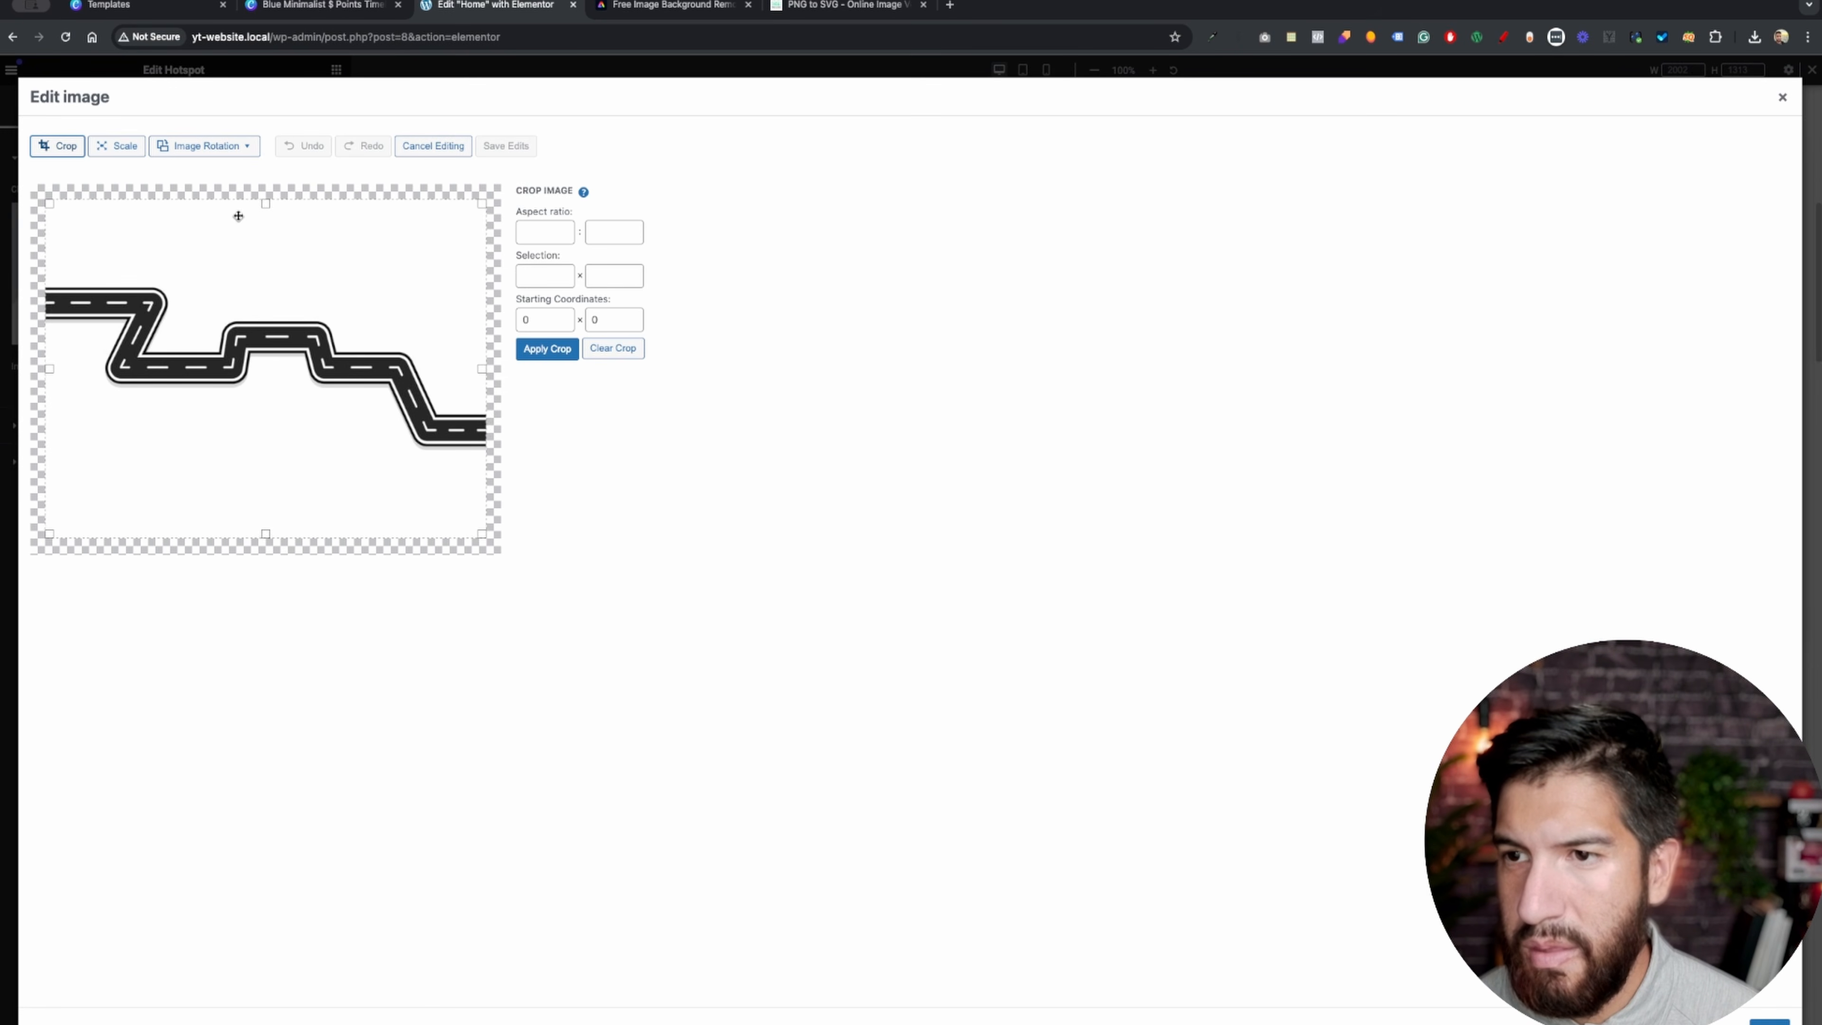
drag(262, 208, 266, 242)
drag(265, 534, 276, 494)
click(546, 358)
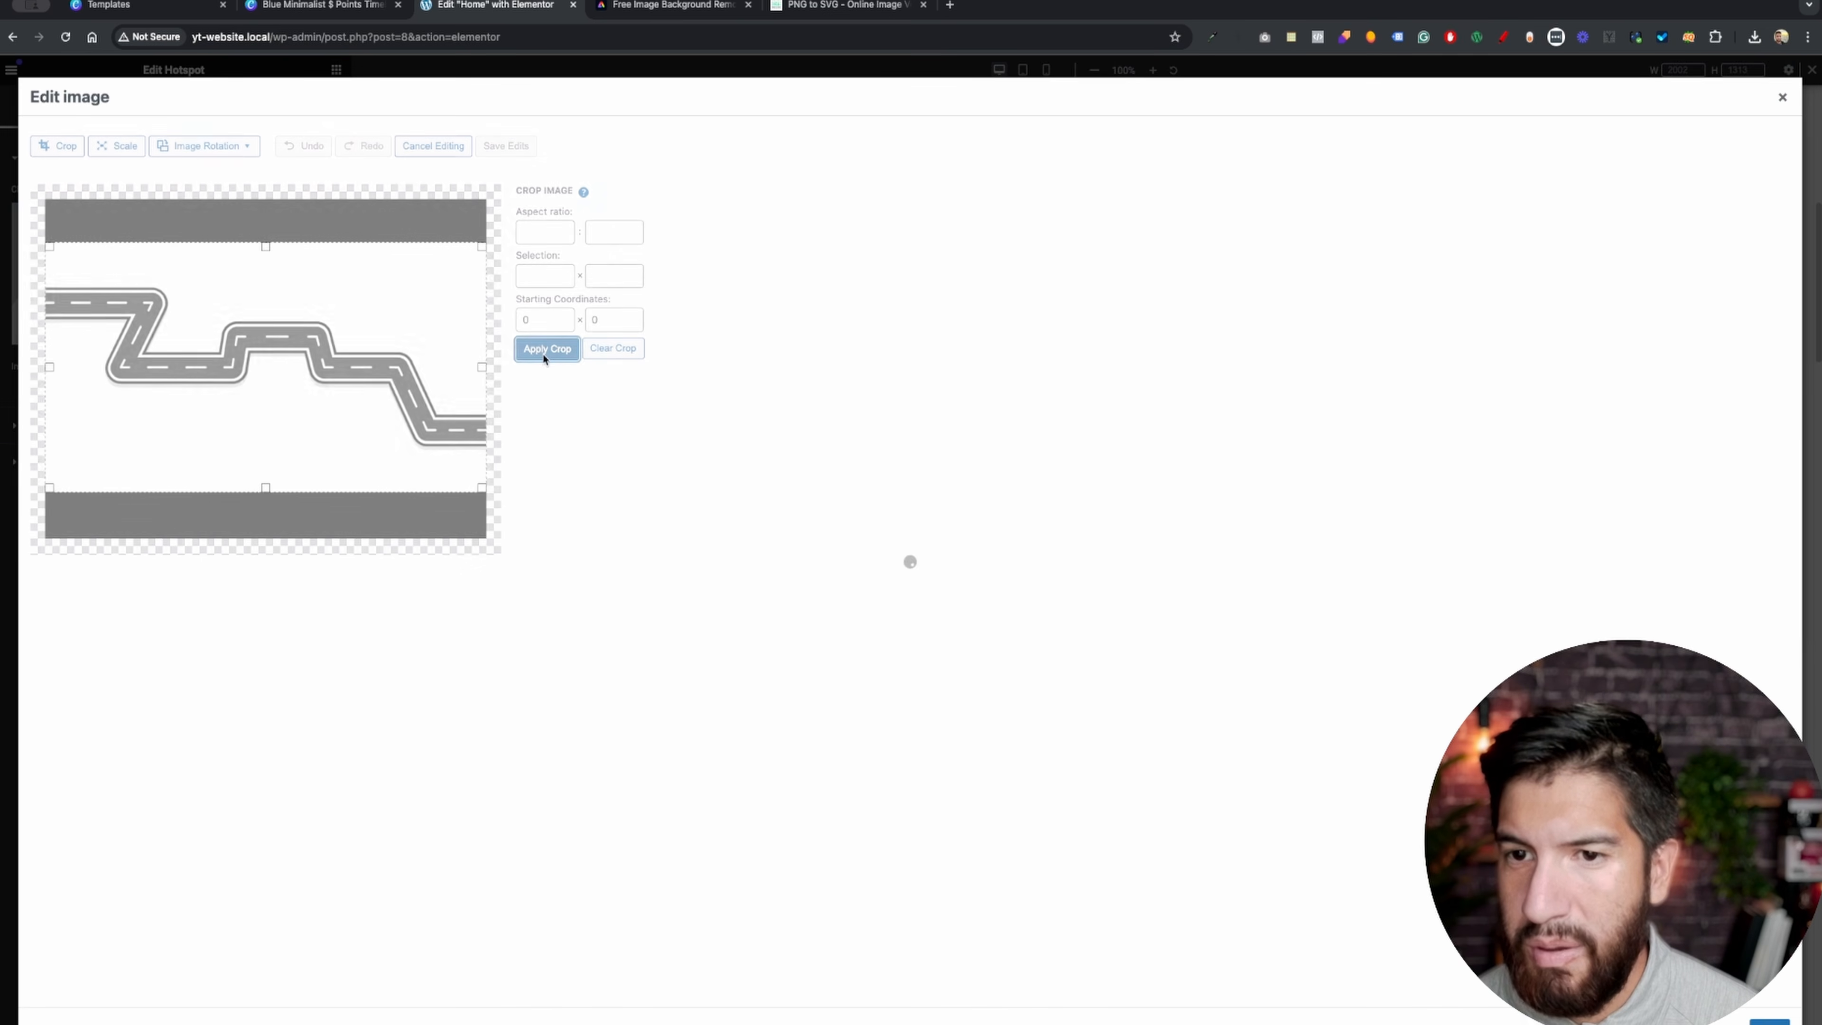
click(518, 147)
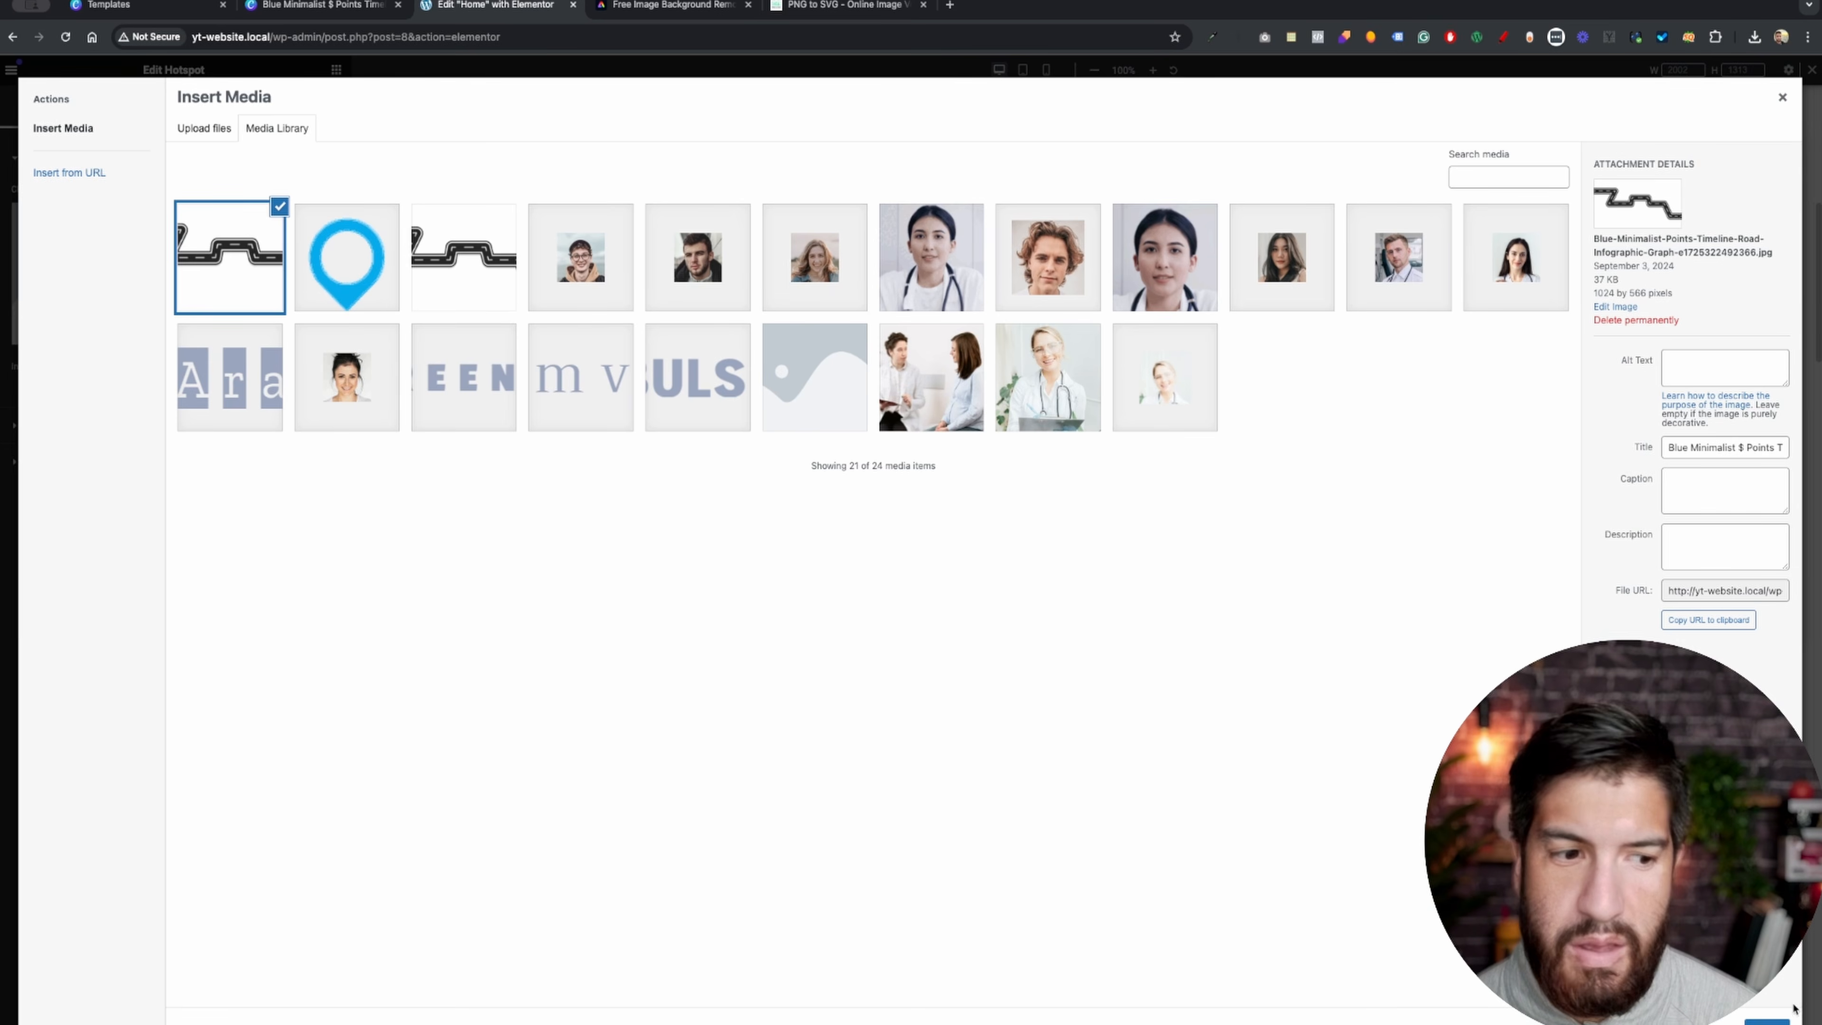
- Insert the cropped road image into the Hotspot widget and set its width to 100%
click(1767, 1022)
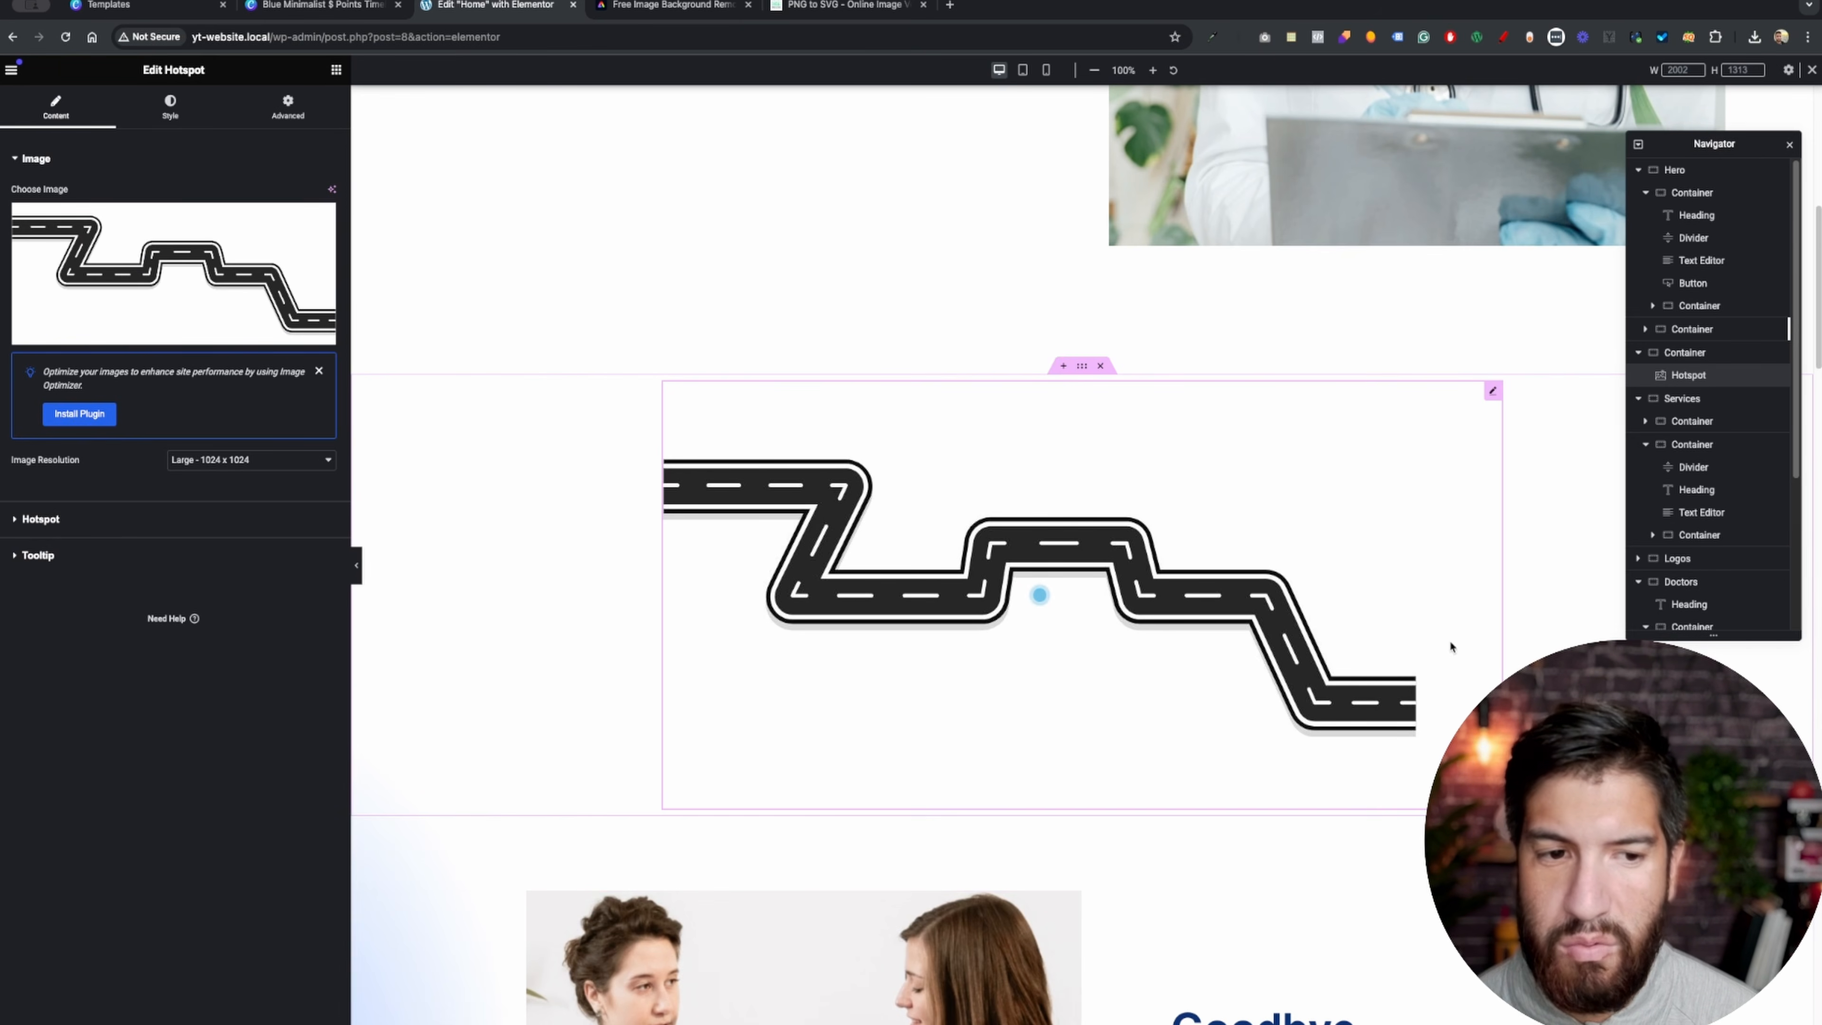
click(161, 109)
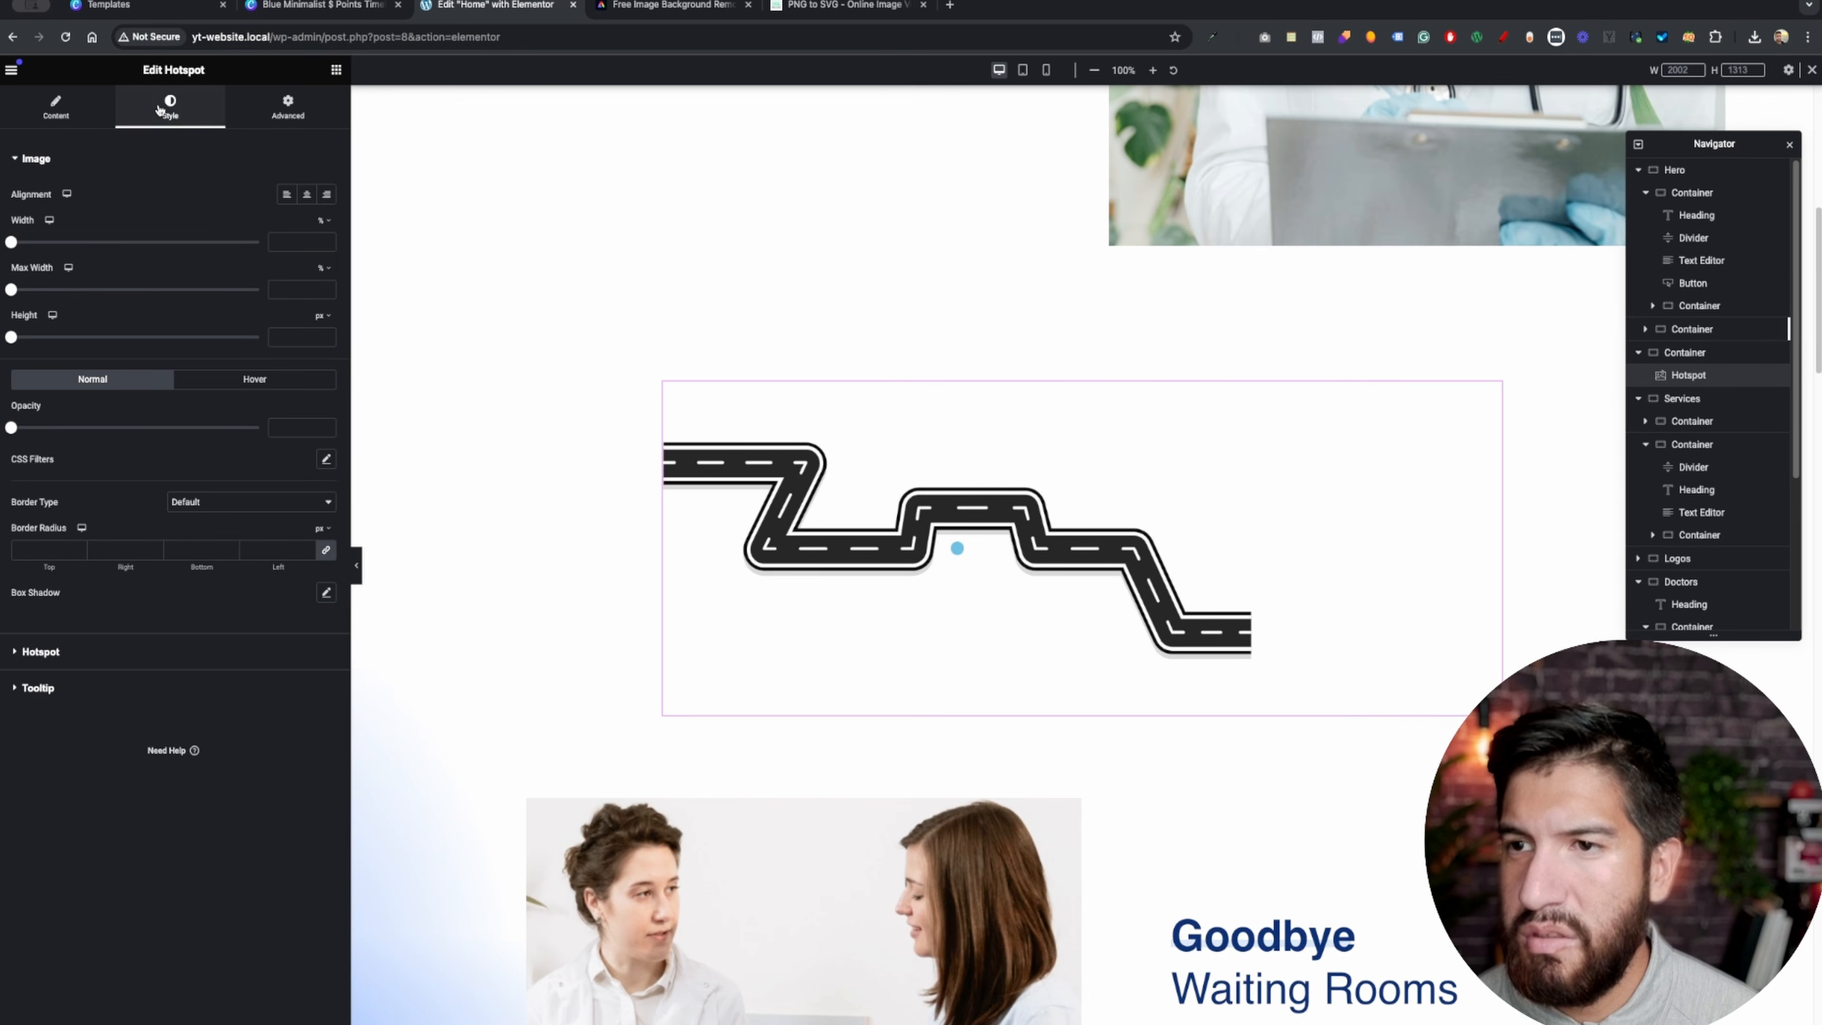
drag(13, 245, 295, 273)
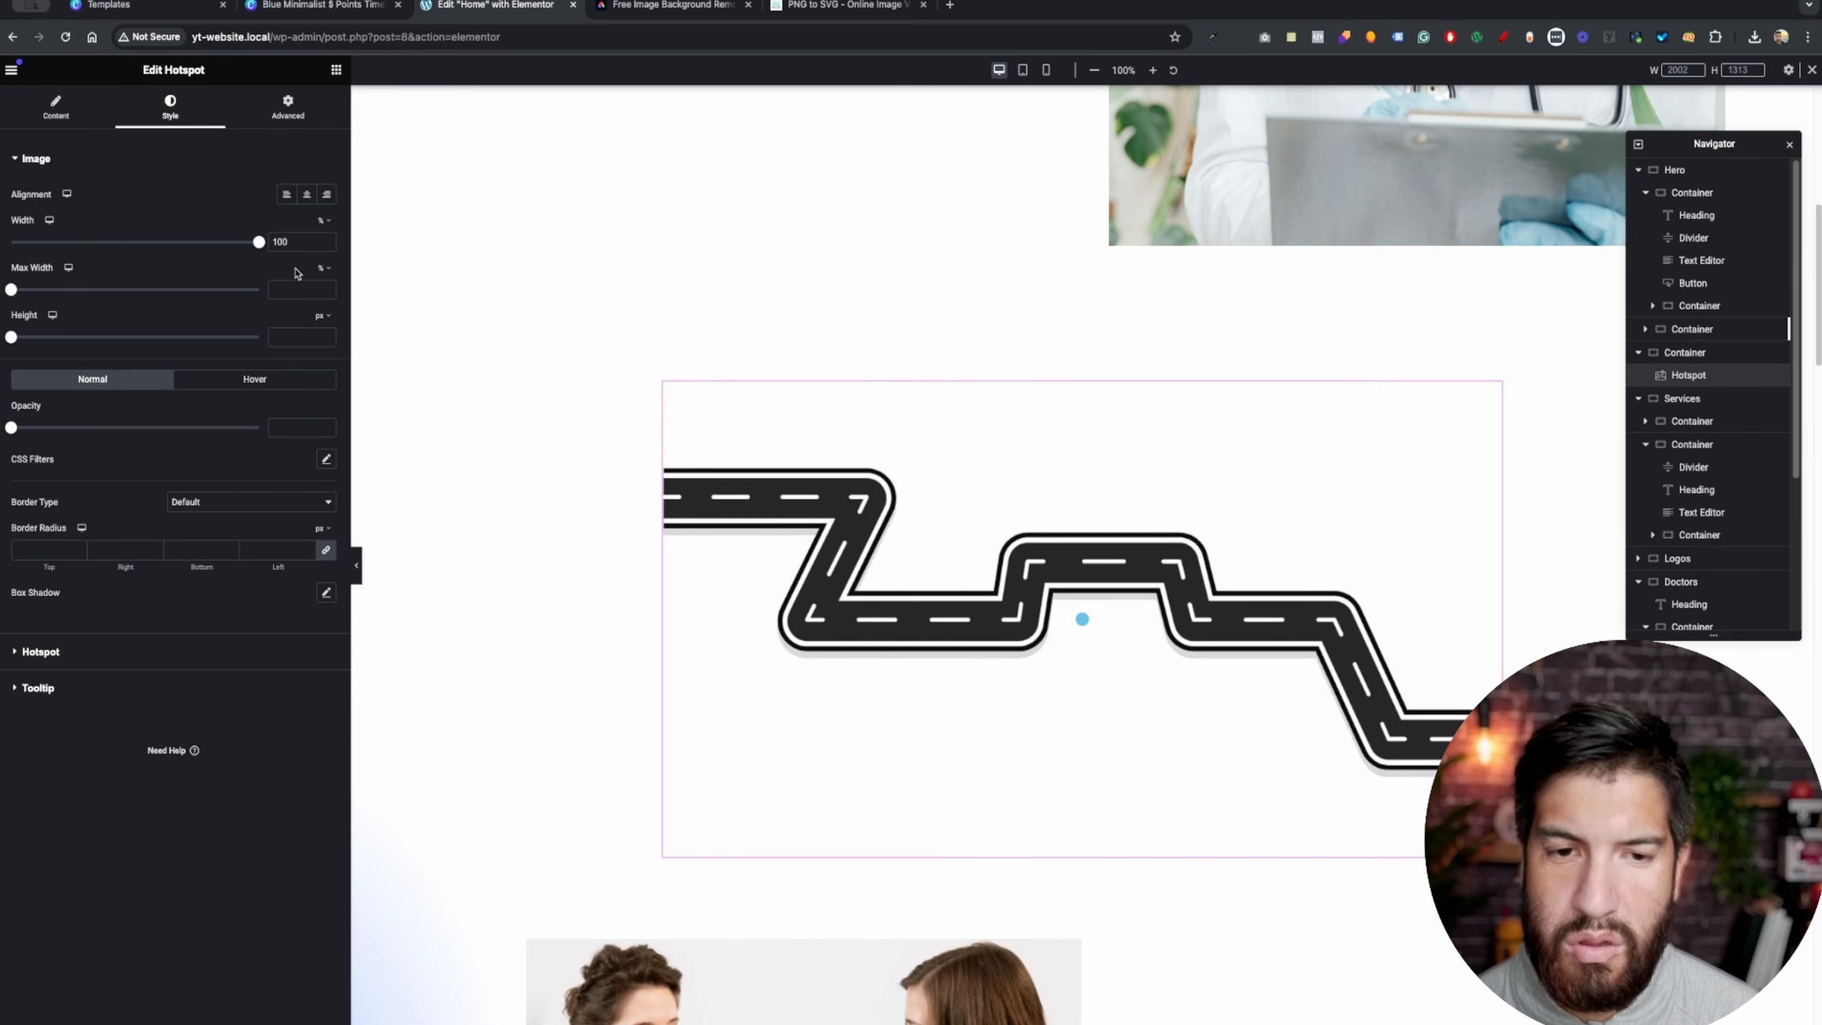
- Upload "image2vector (5).svg" and insert it as the icon of hotspot Item #1
click(55, 107)
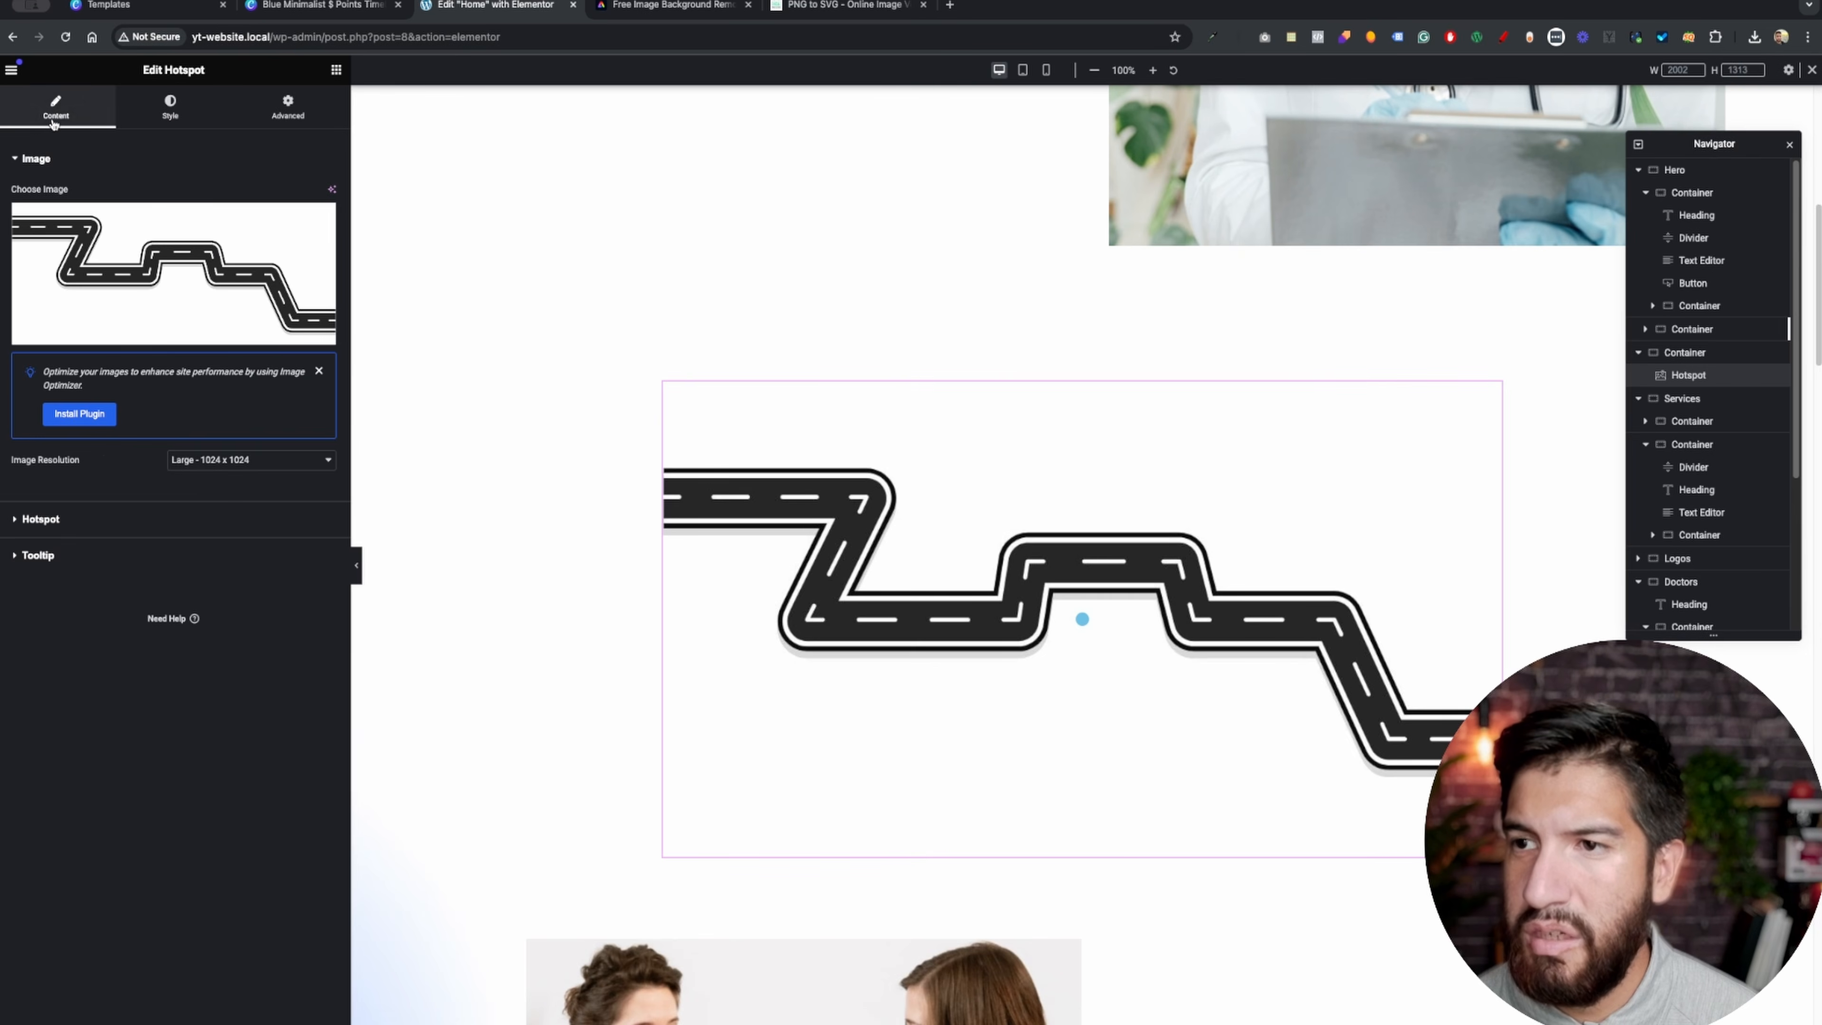
click(72, 520)
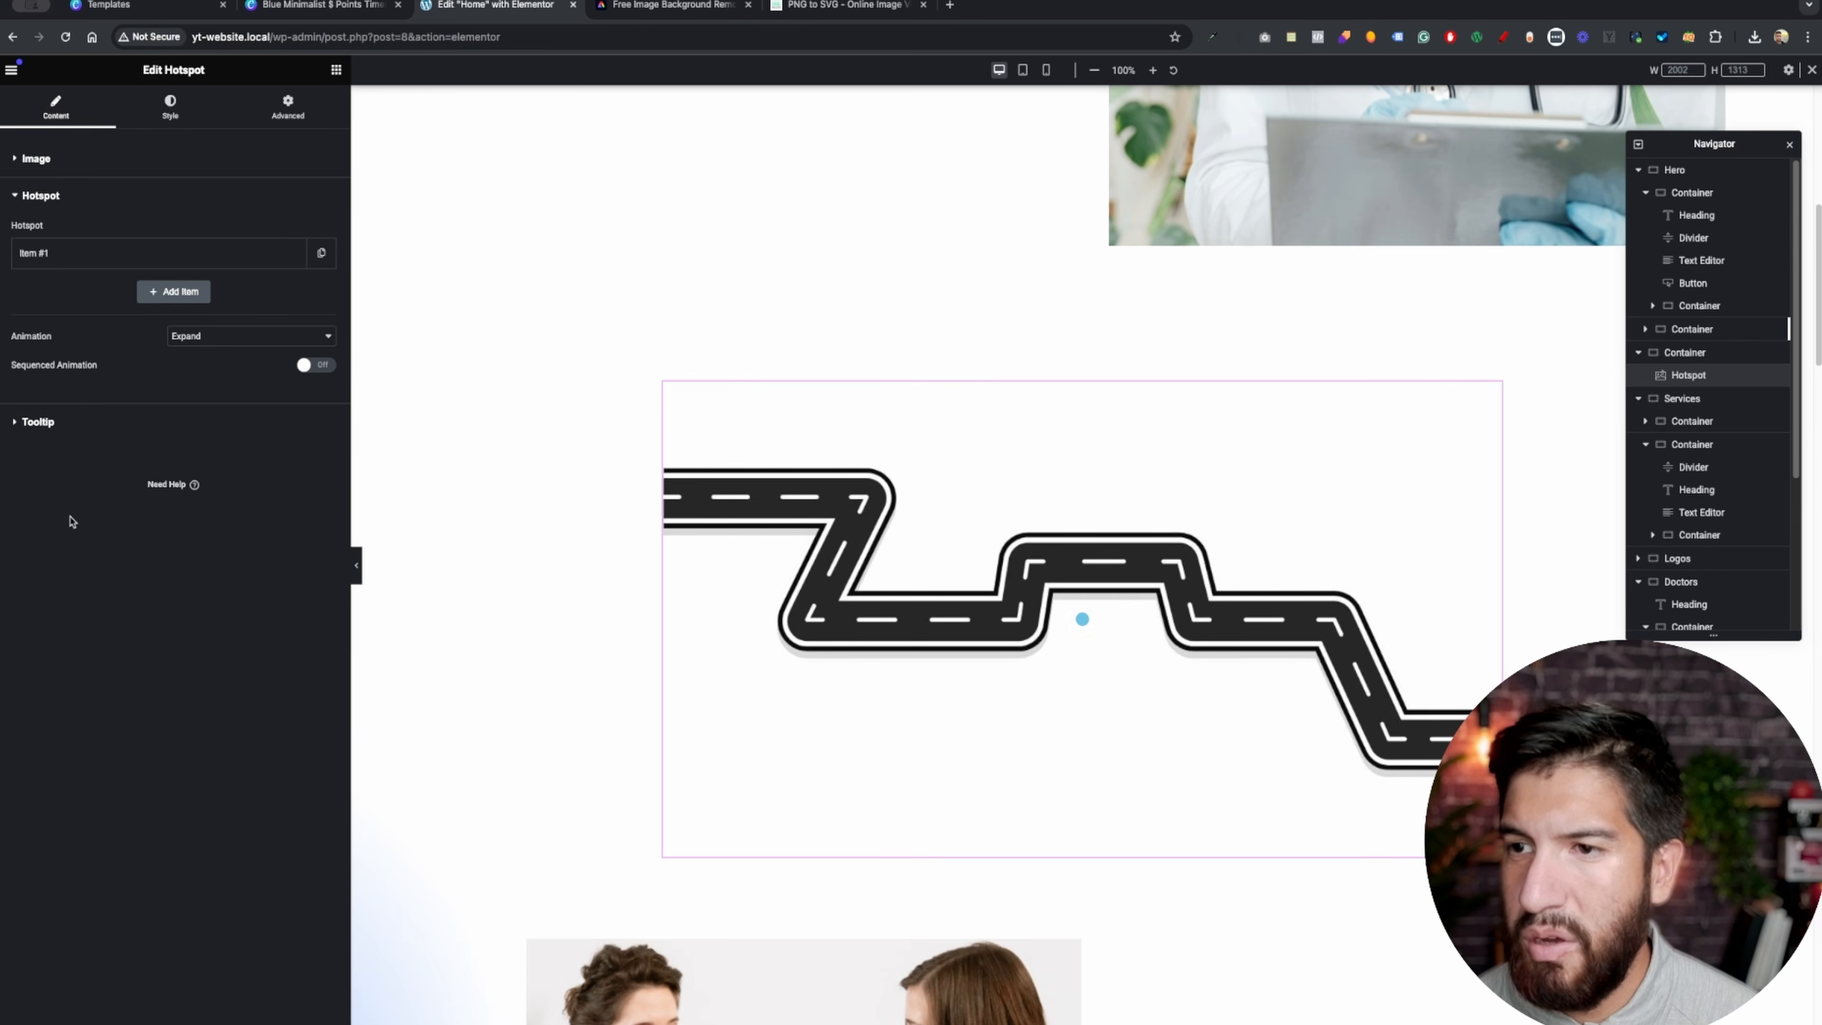
click(143, 253)
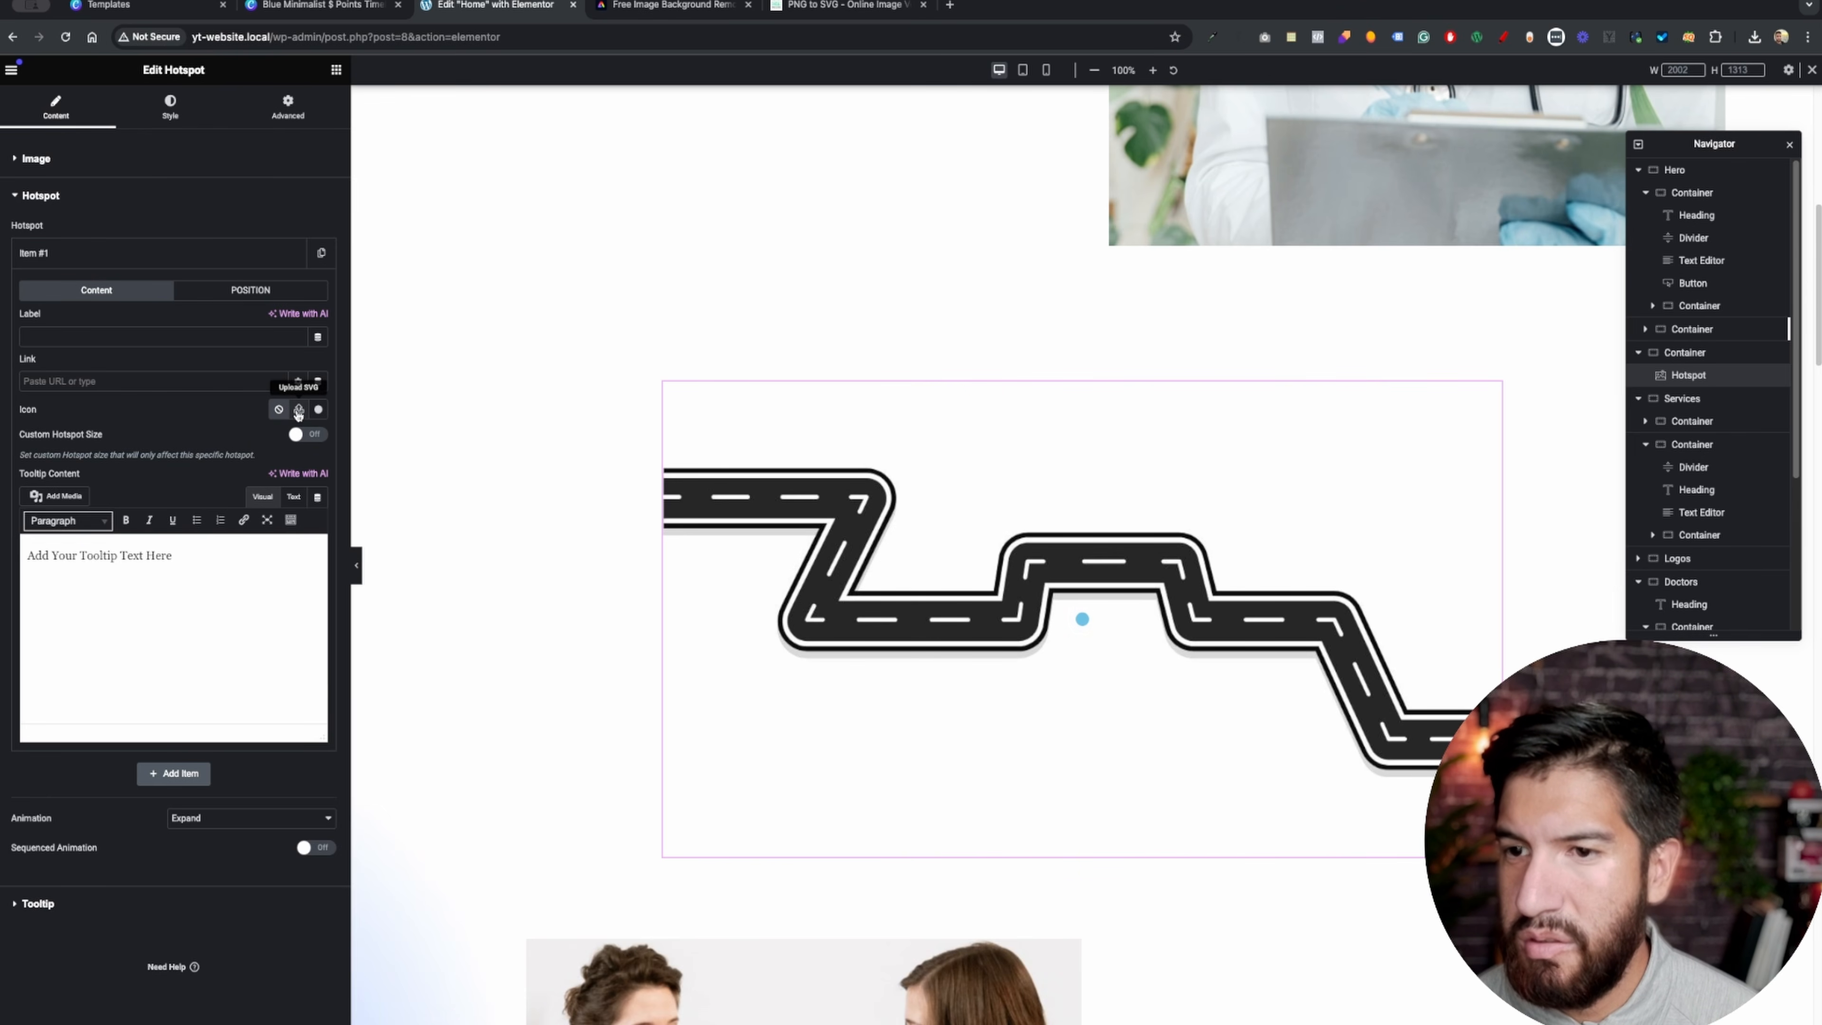
click(170, 255)
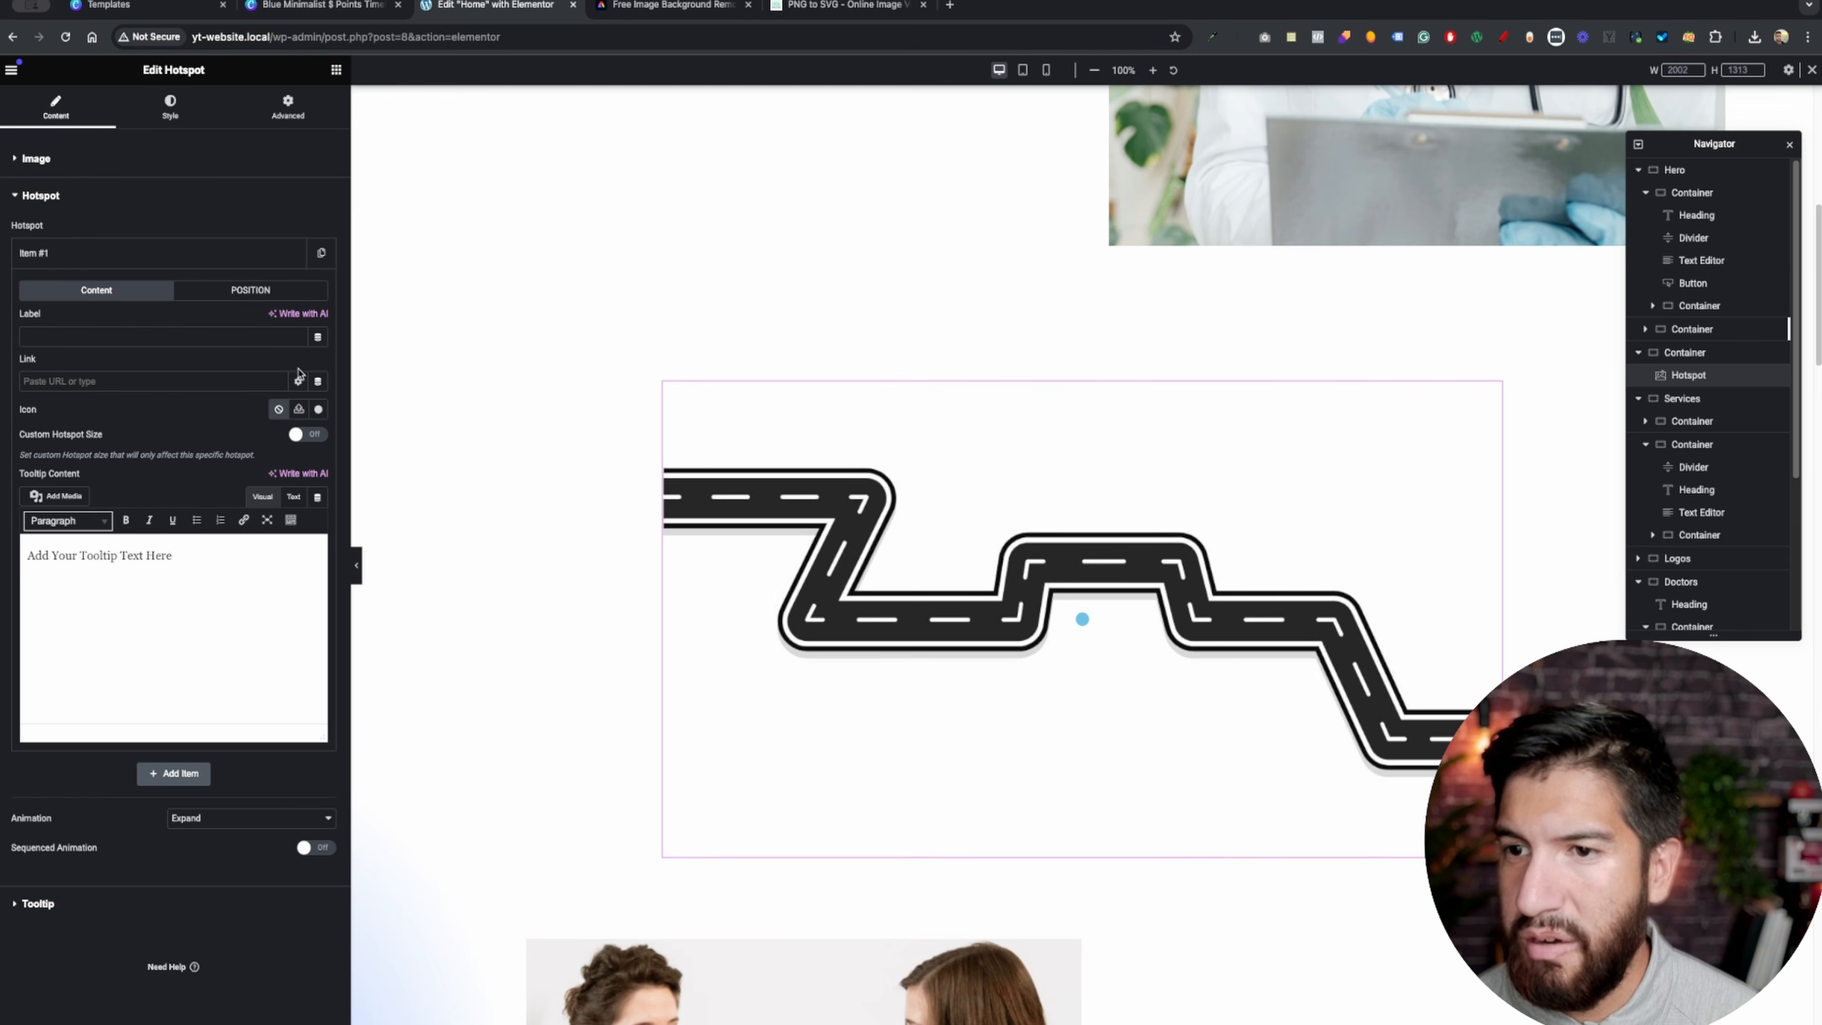
click(297, 411)
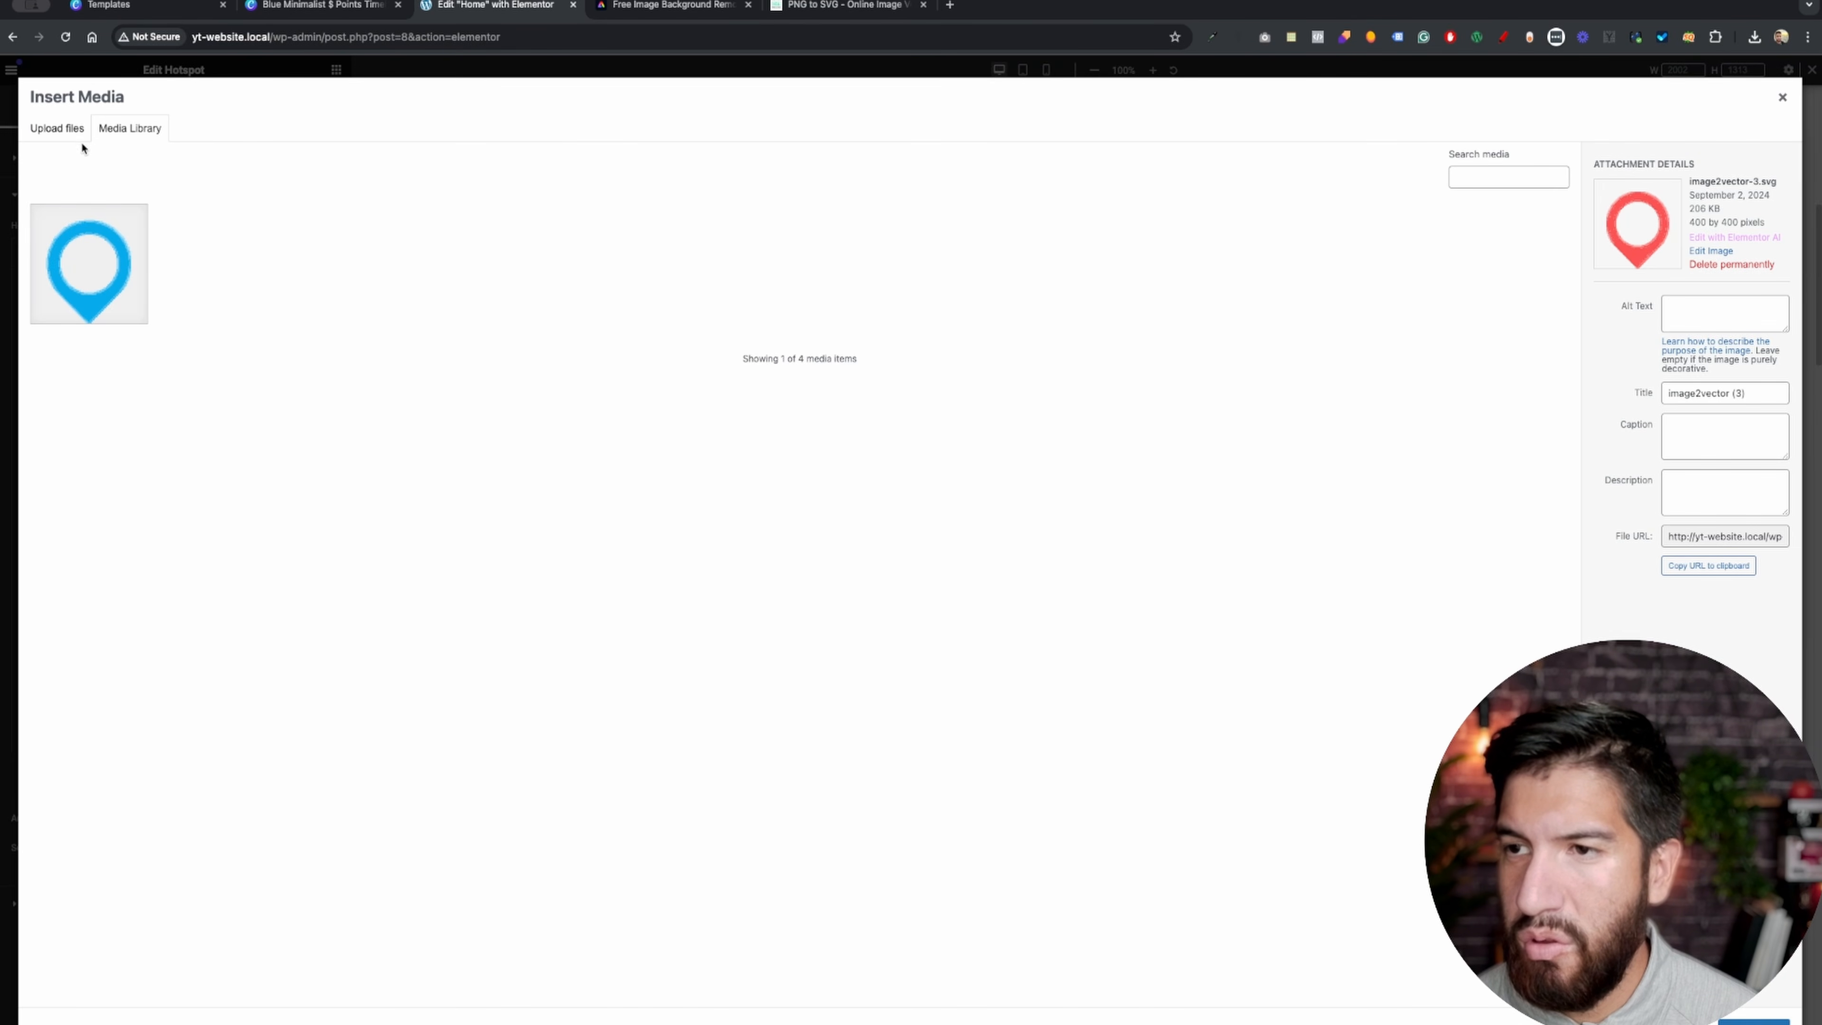
click(61, 130)
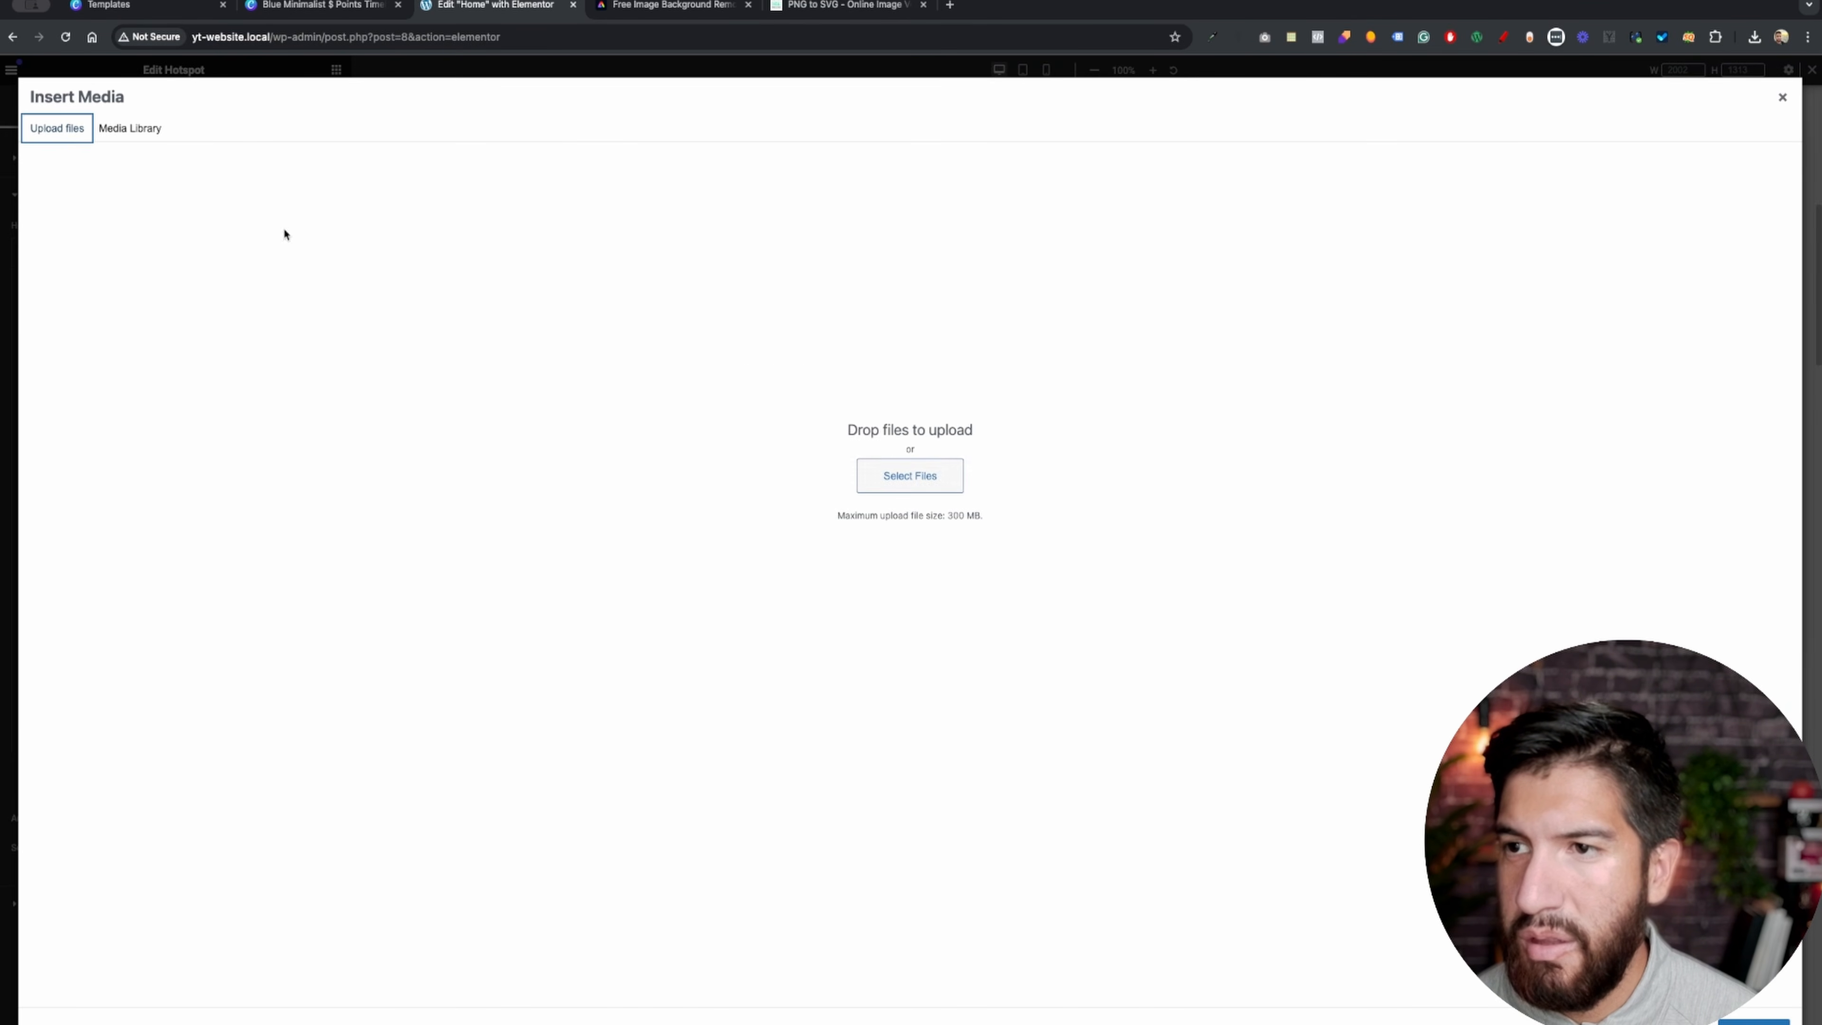
click(900, 475)
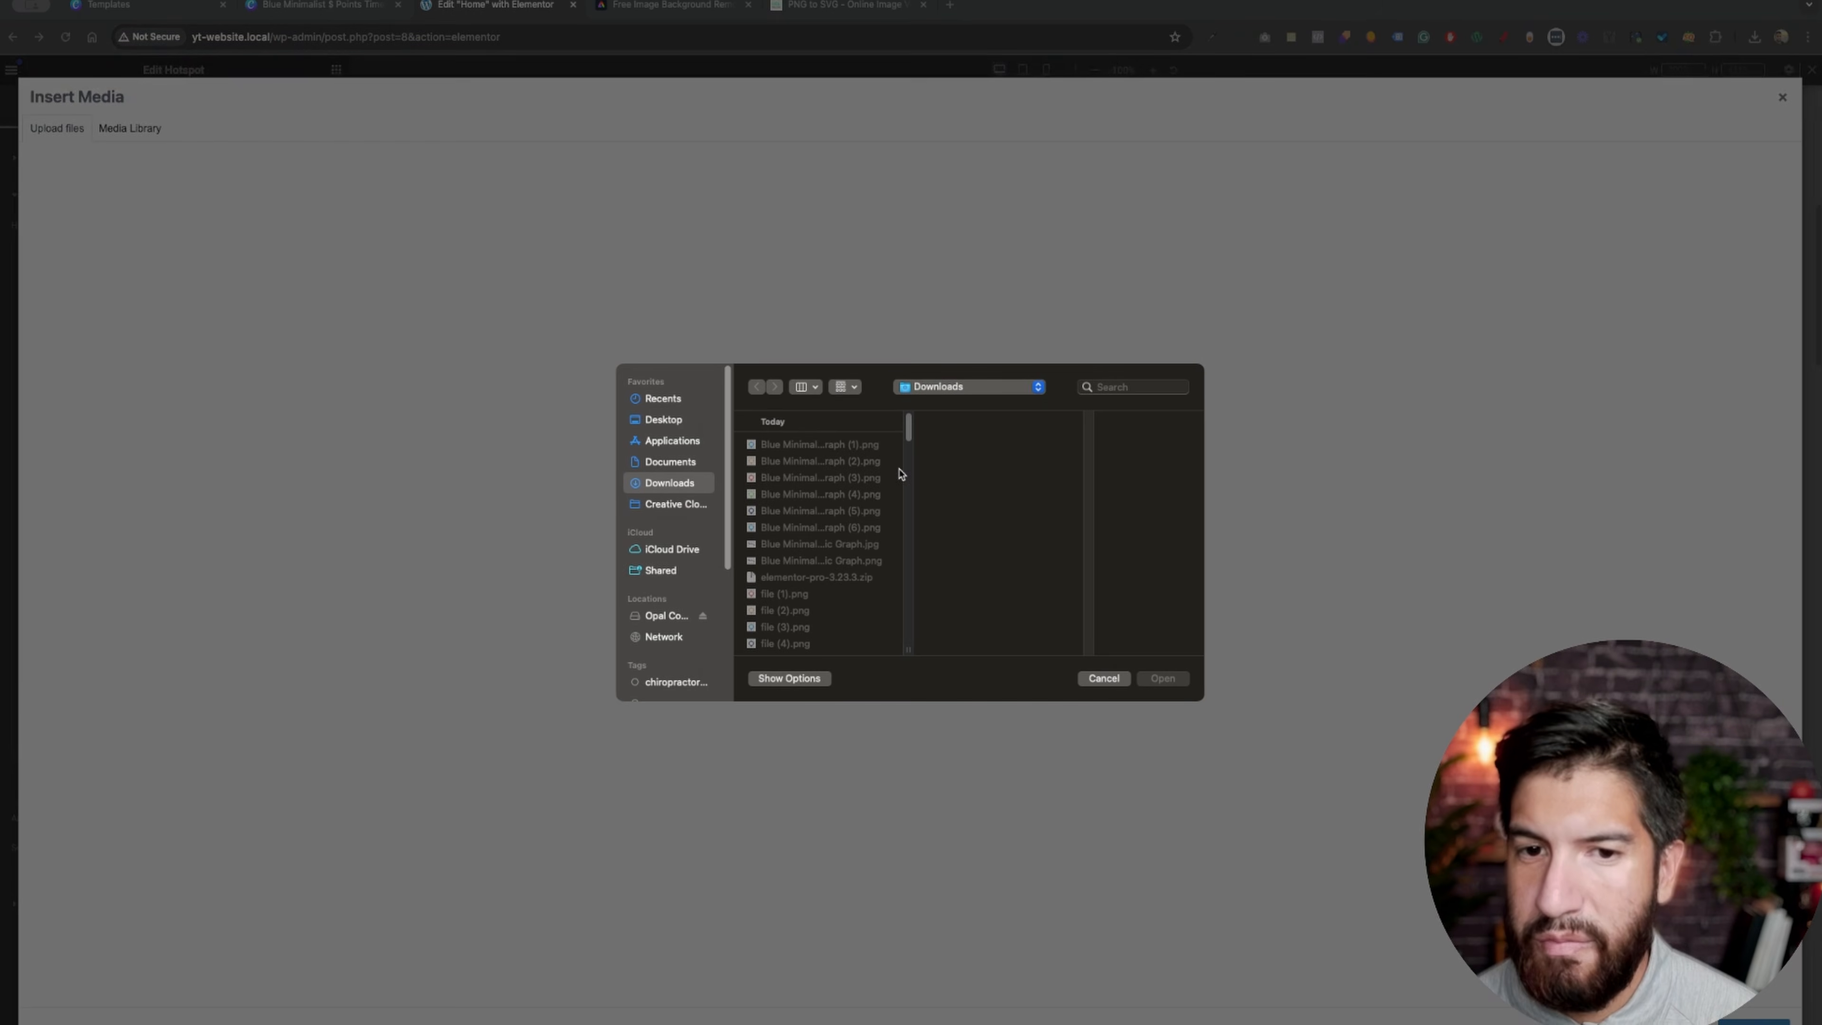
scroll(782, 542, down, 5)
click(801, 587)
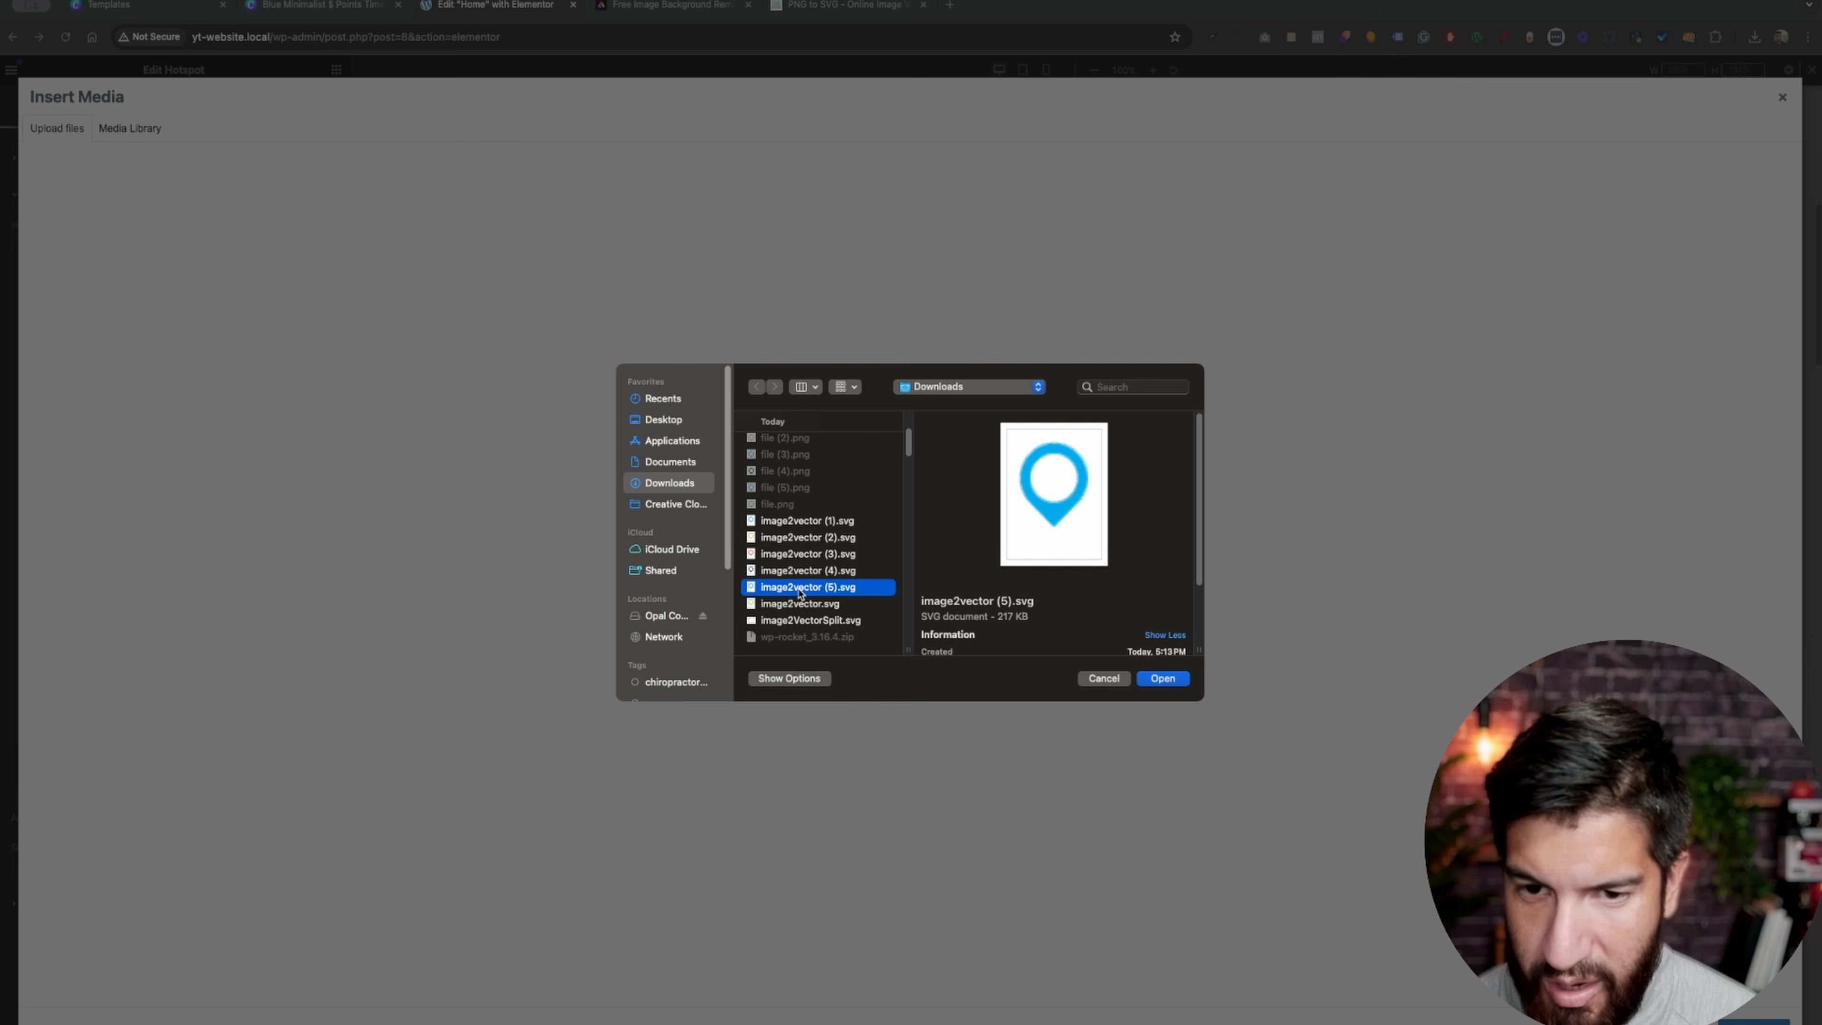
click(1183, 681)
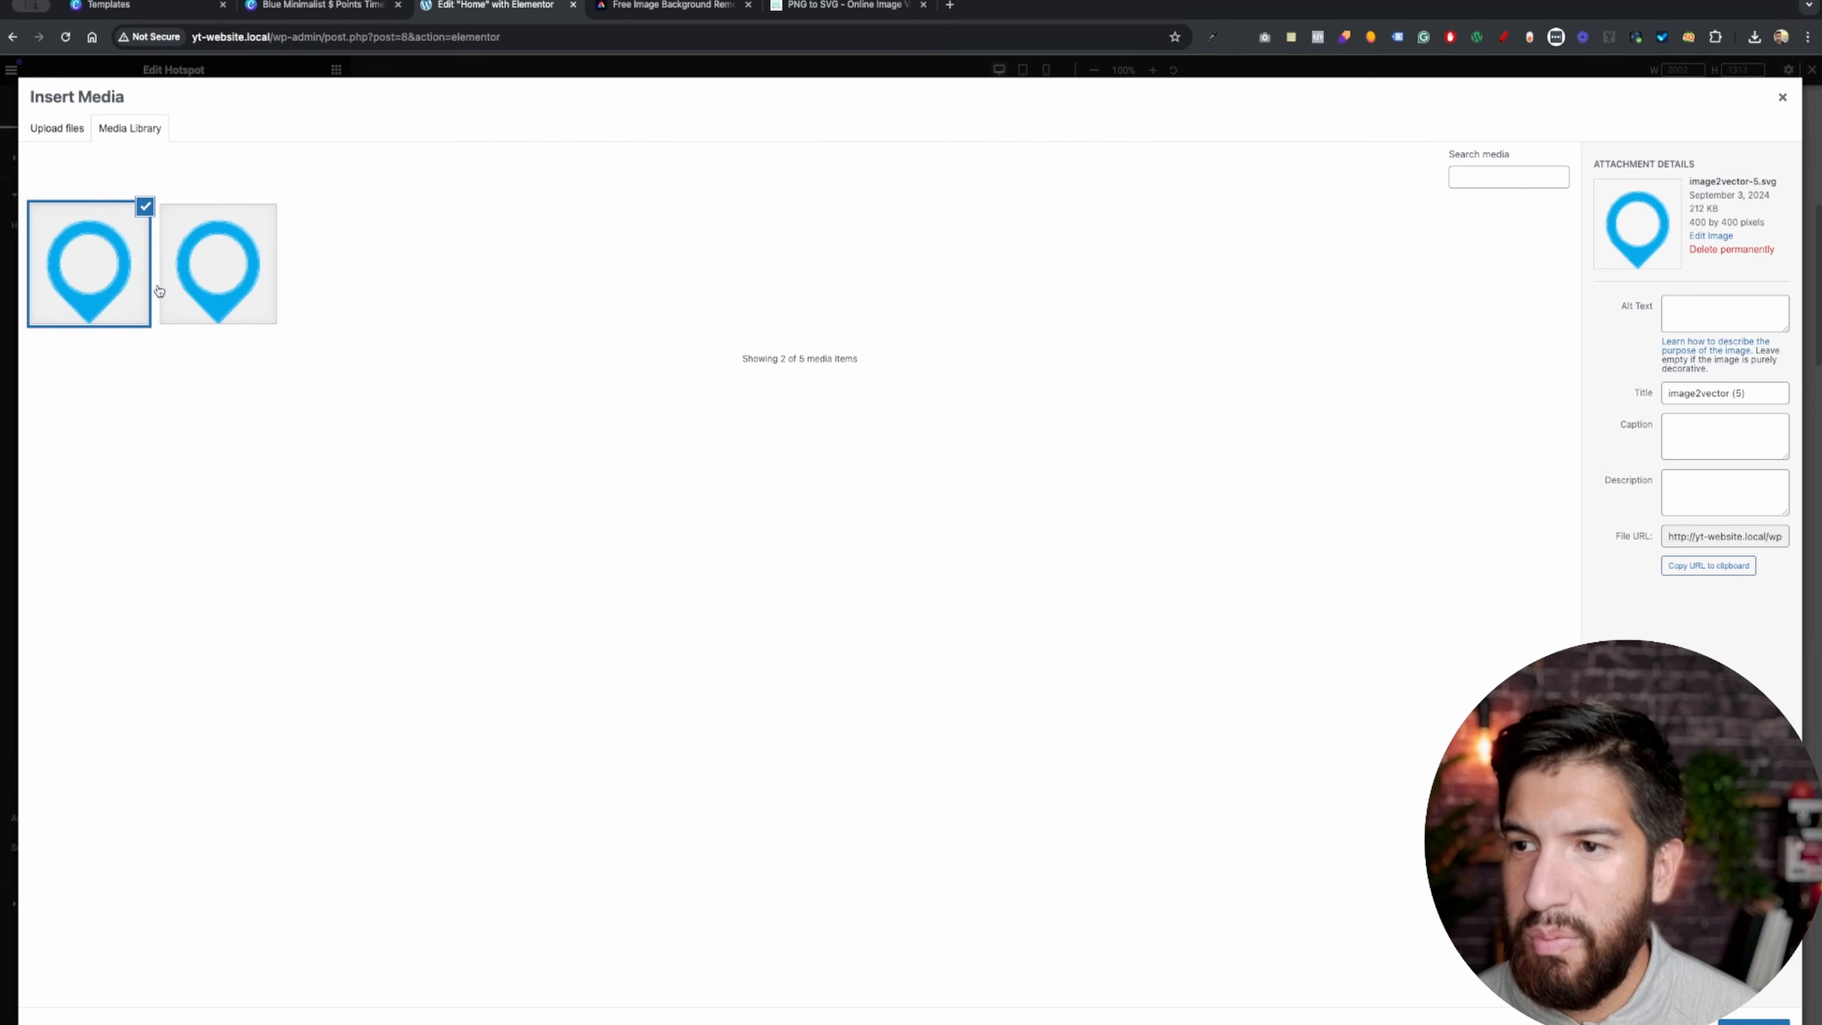
click(1754, 1022)
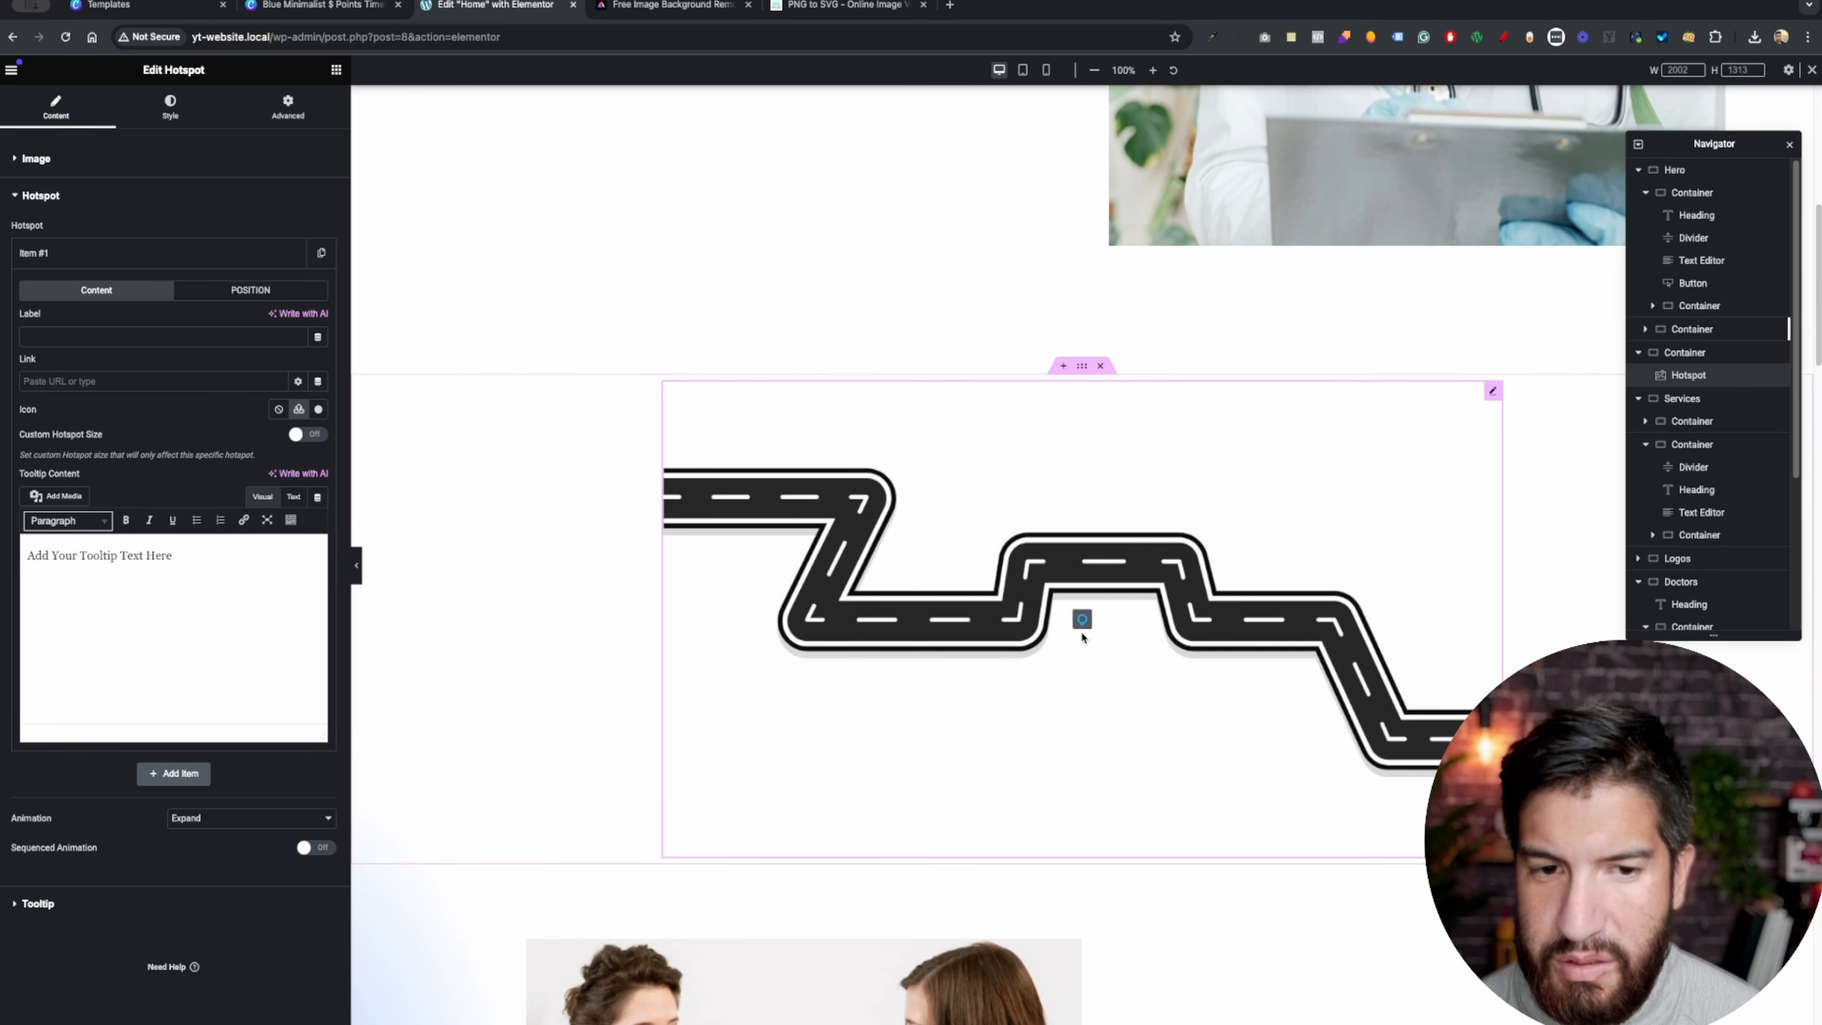
- Set the hotspot's size to 68 px and its border radius to 100 px on all corners
click(164, 122)
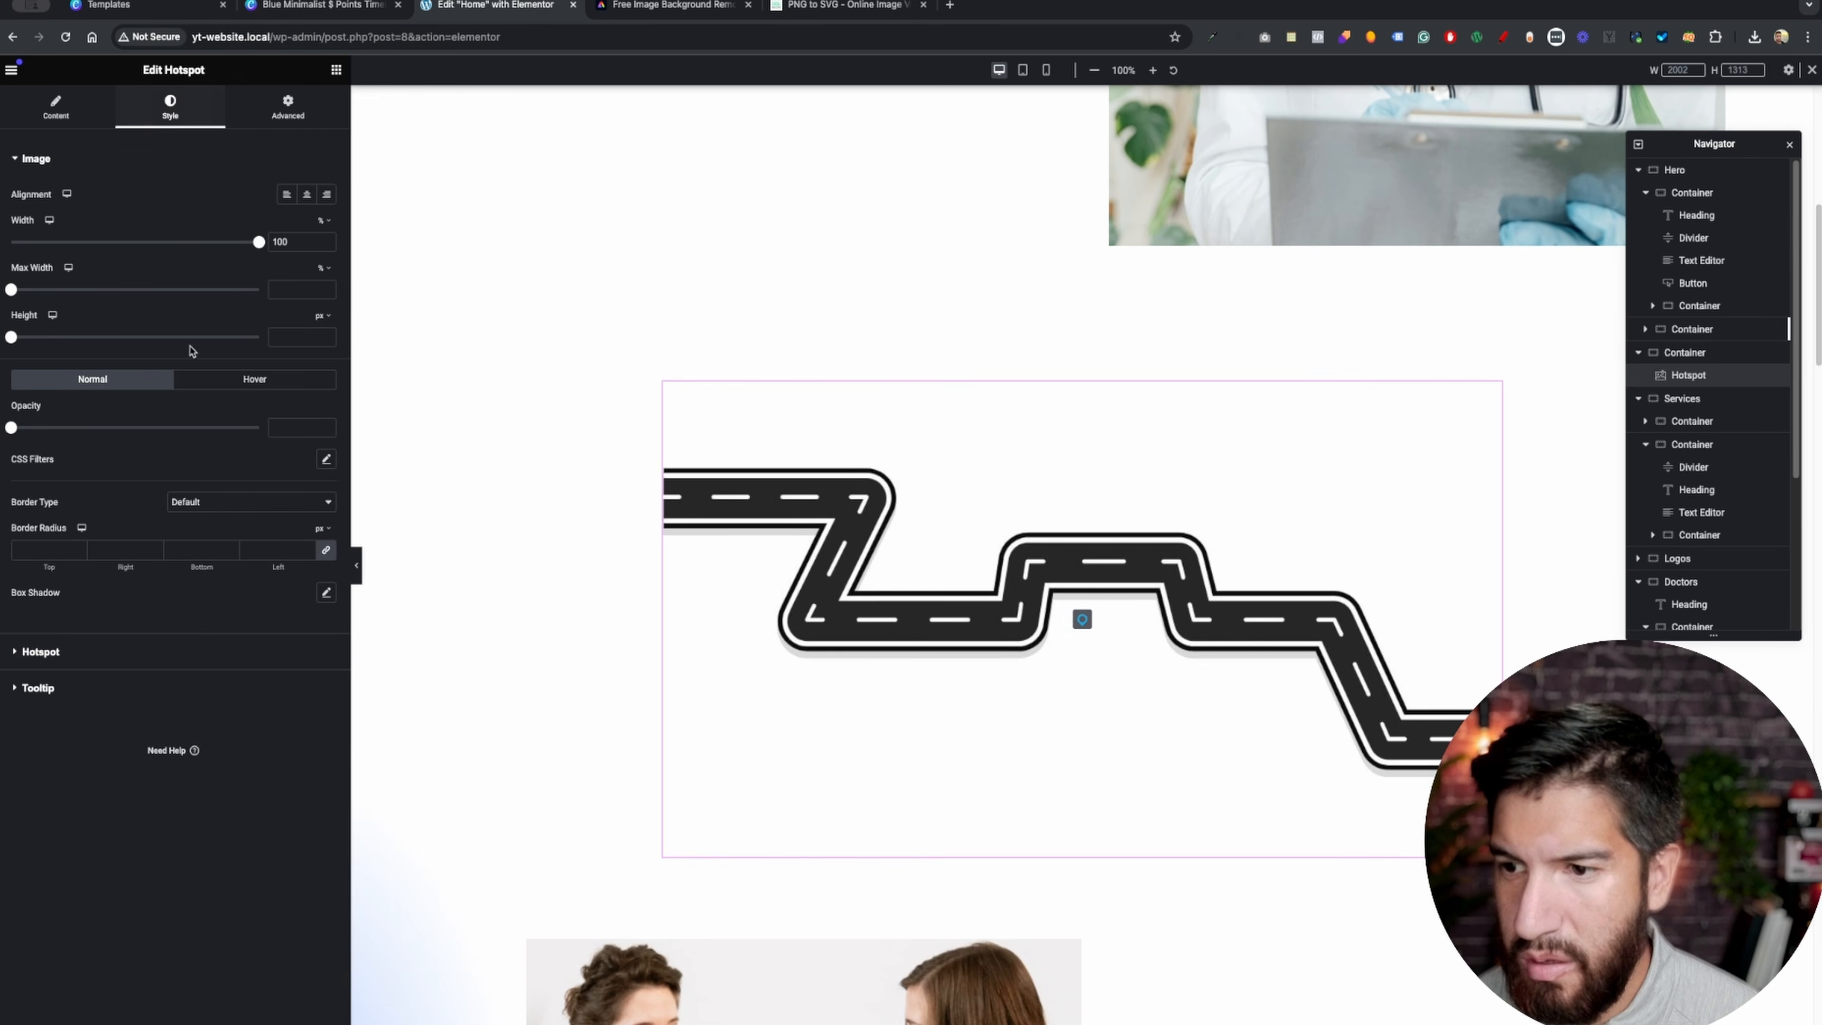
click(67, 654)
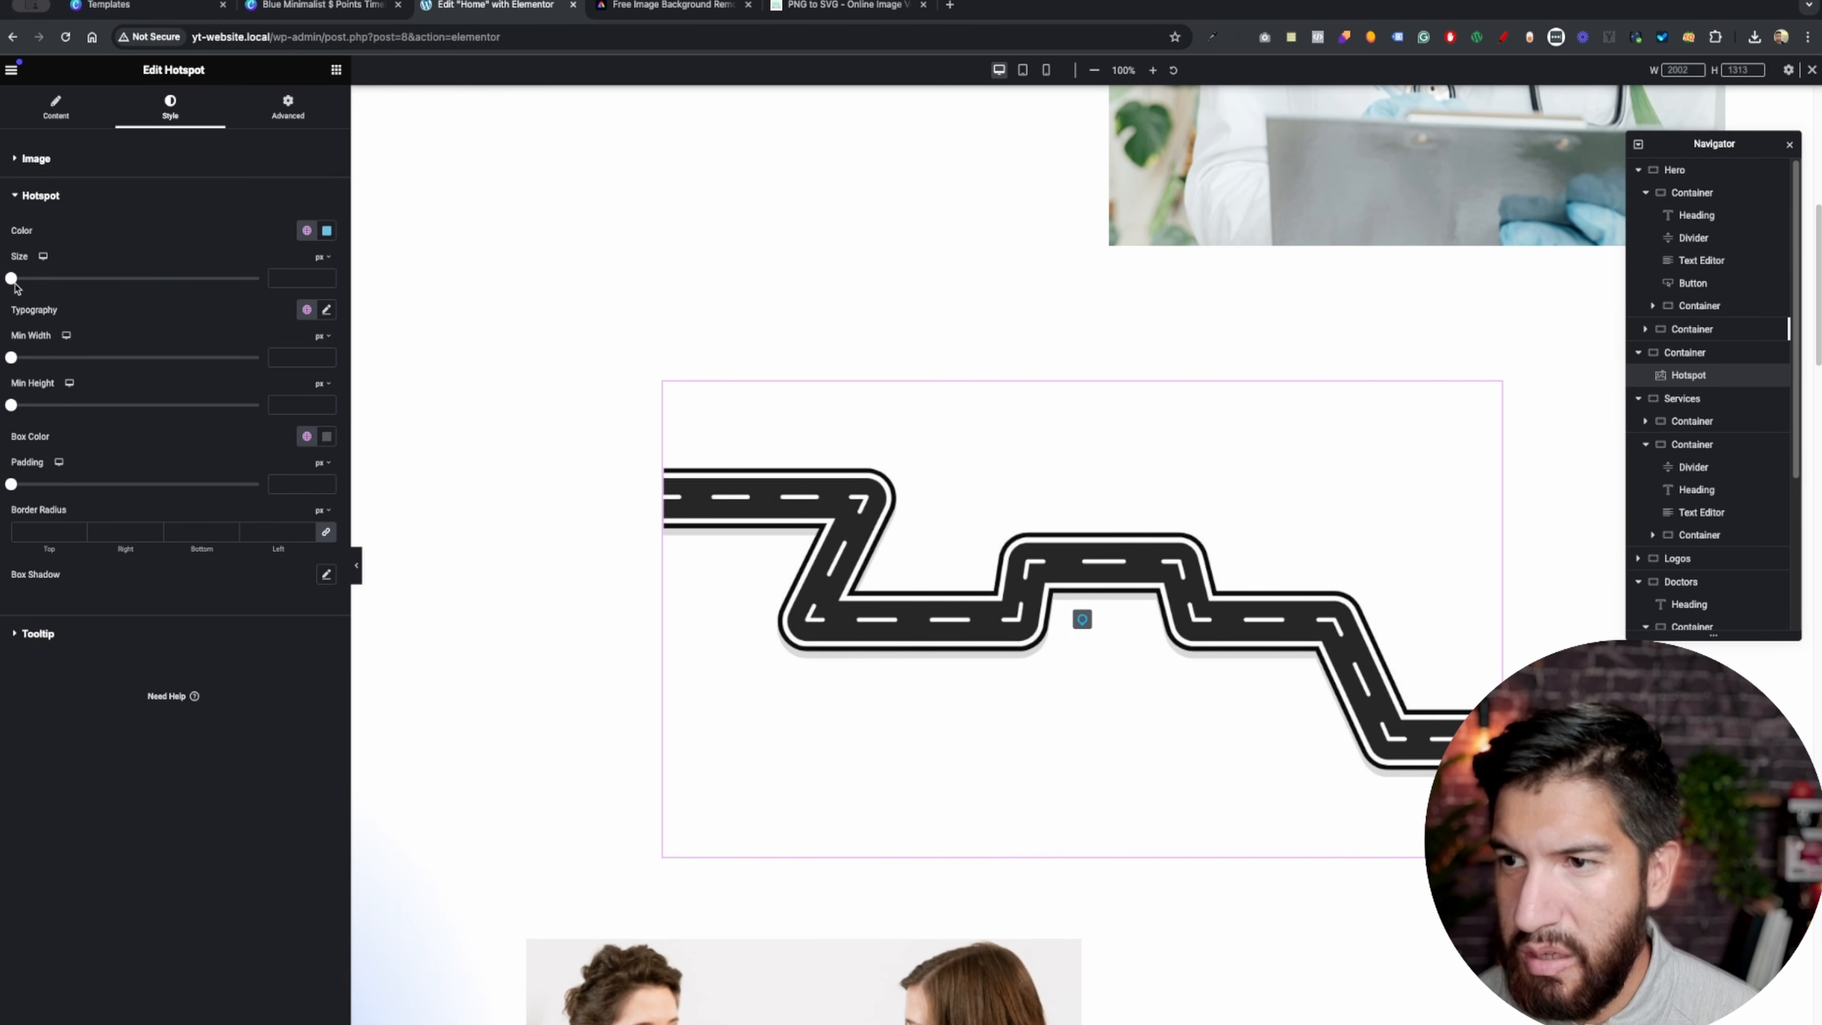
drag(11, 279, 67, 280)
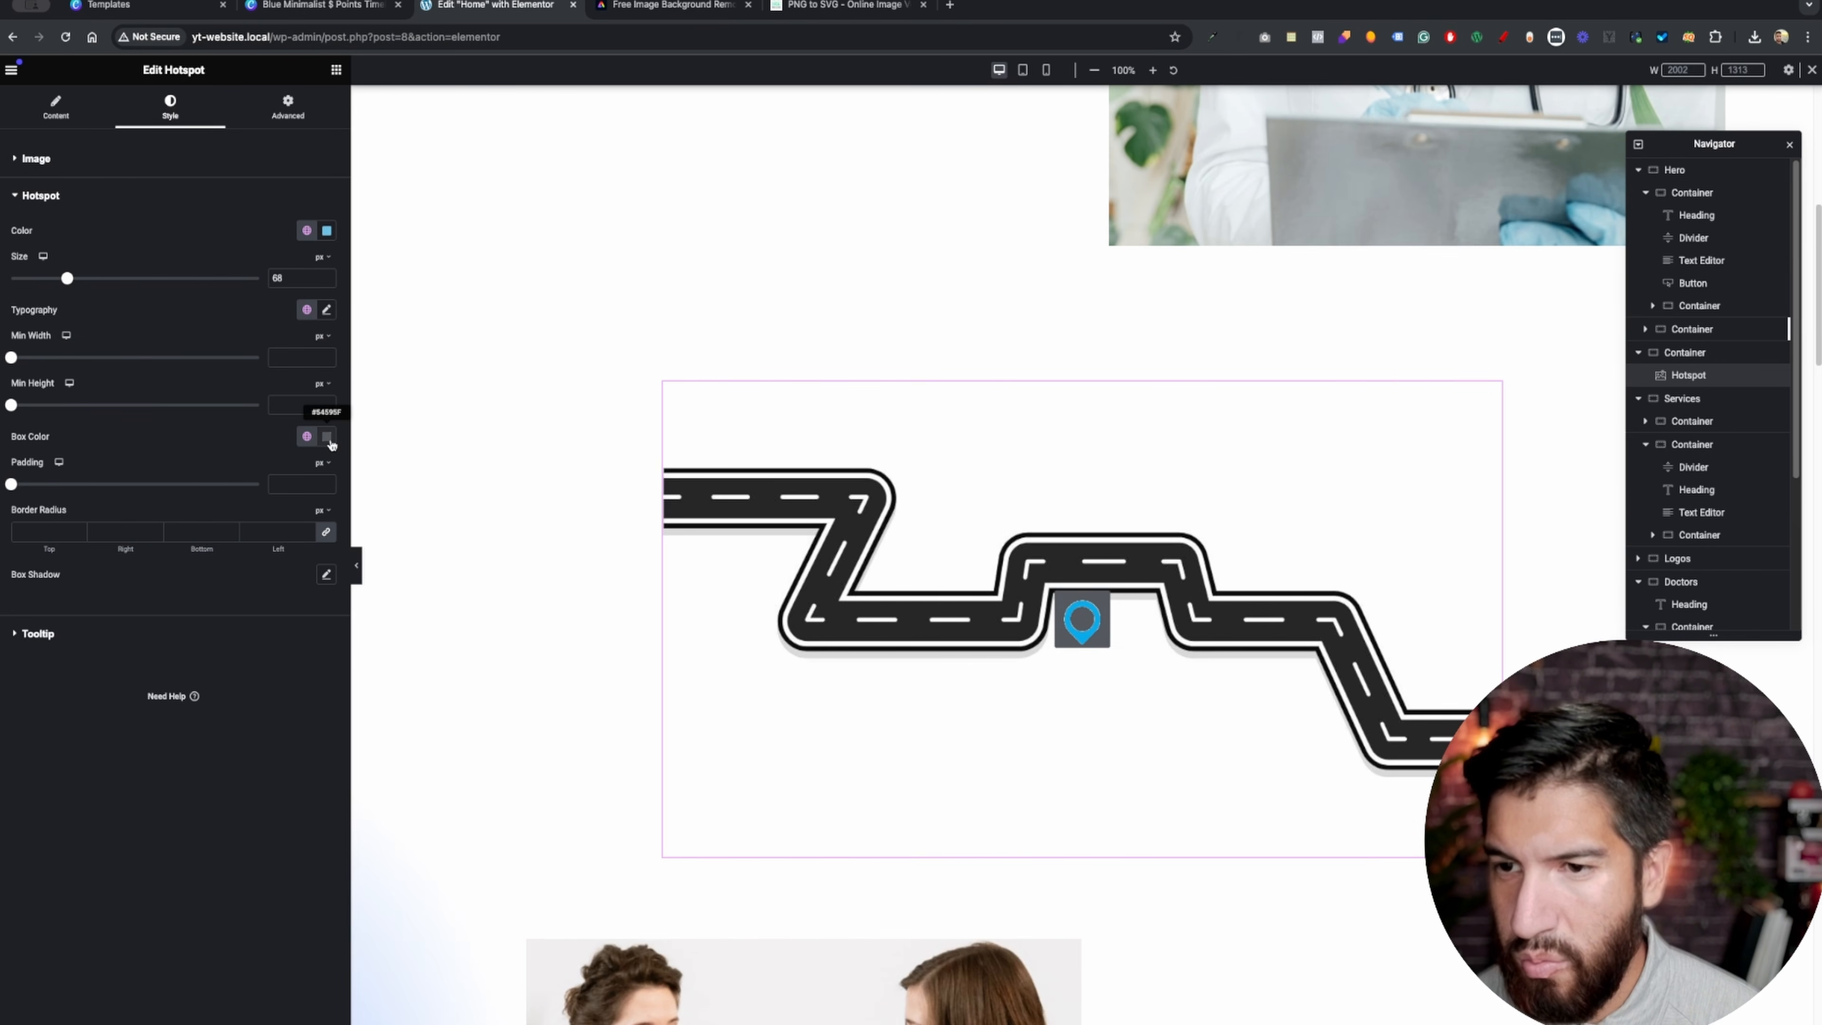
click(274, 533)
text(100)
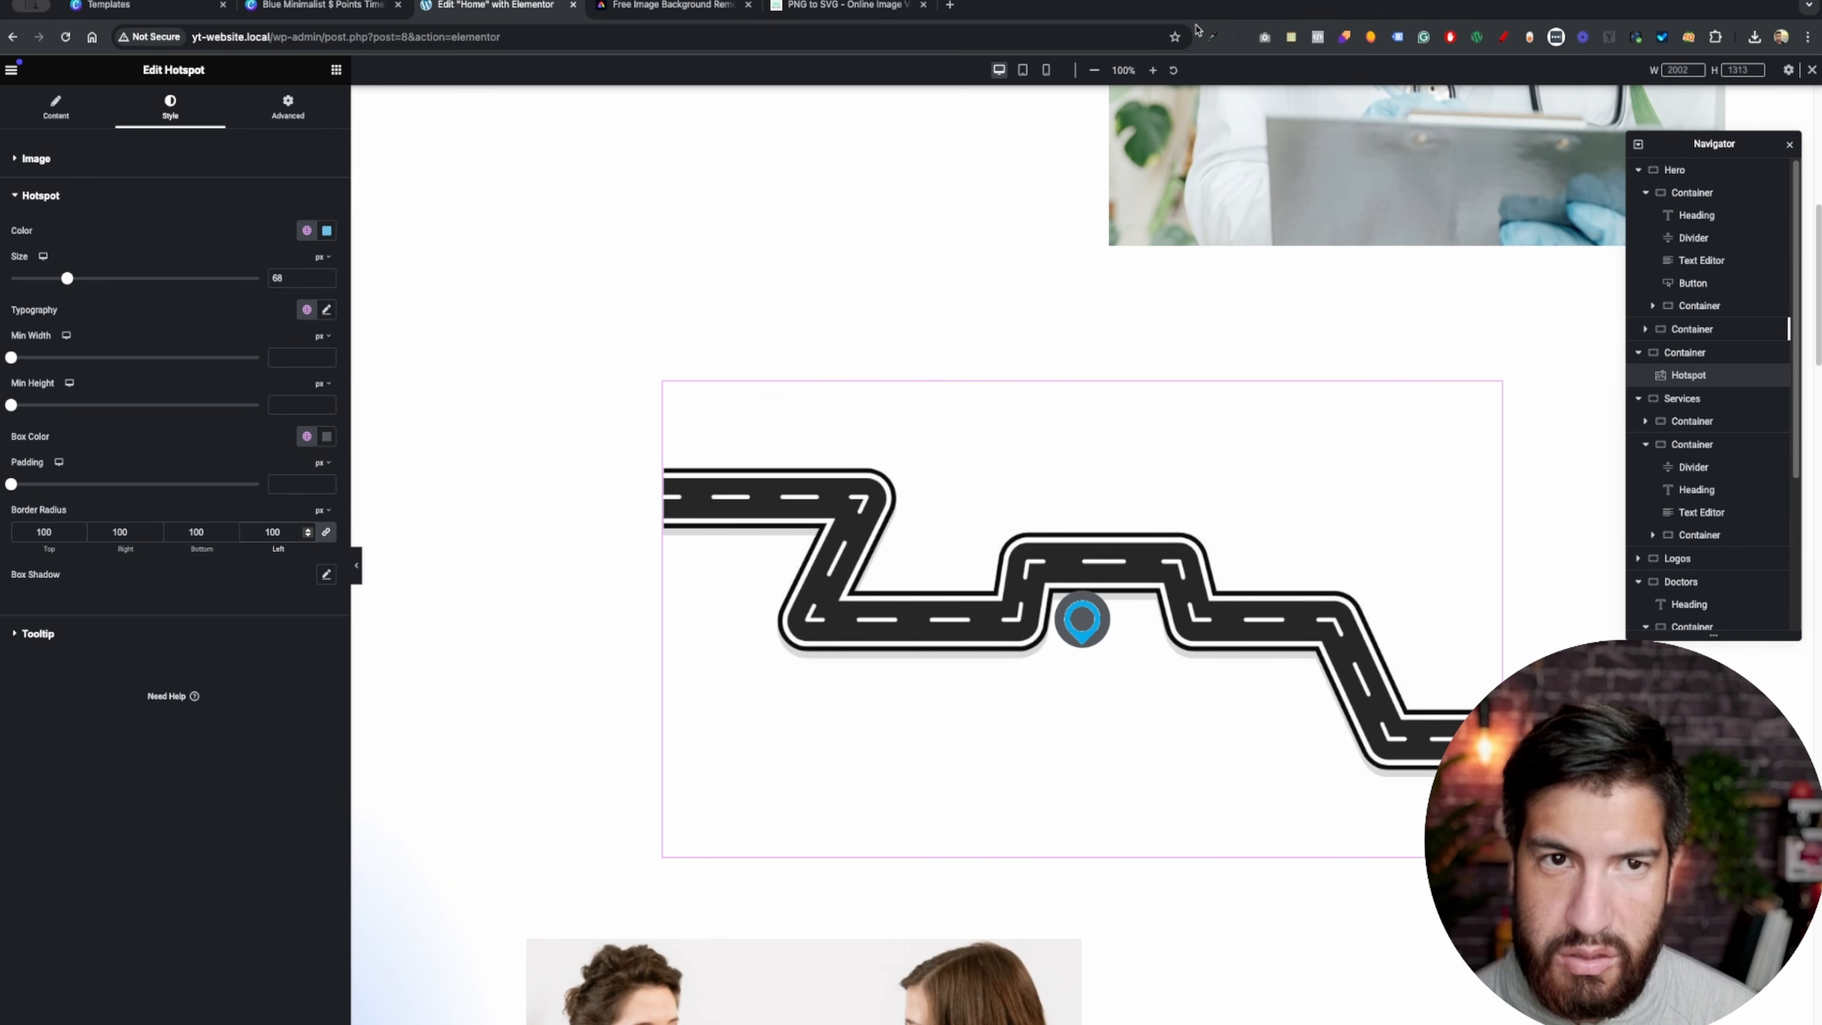
click(1213, 37)
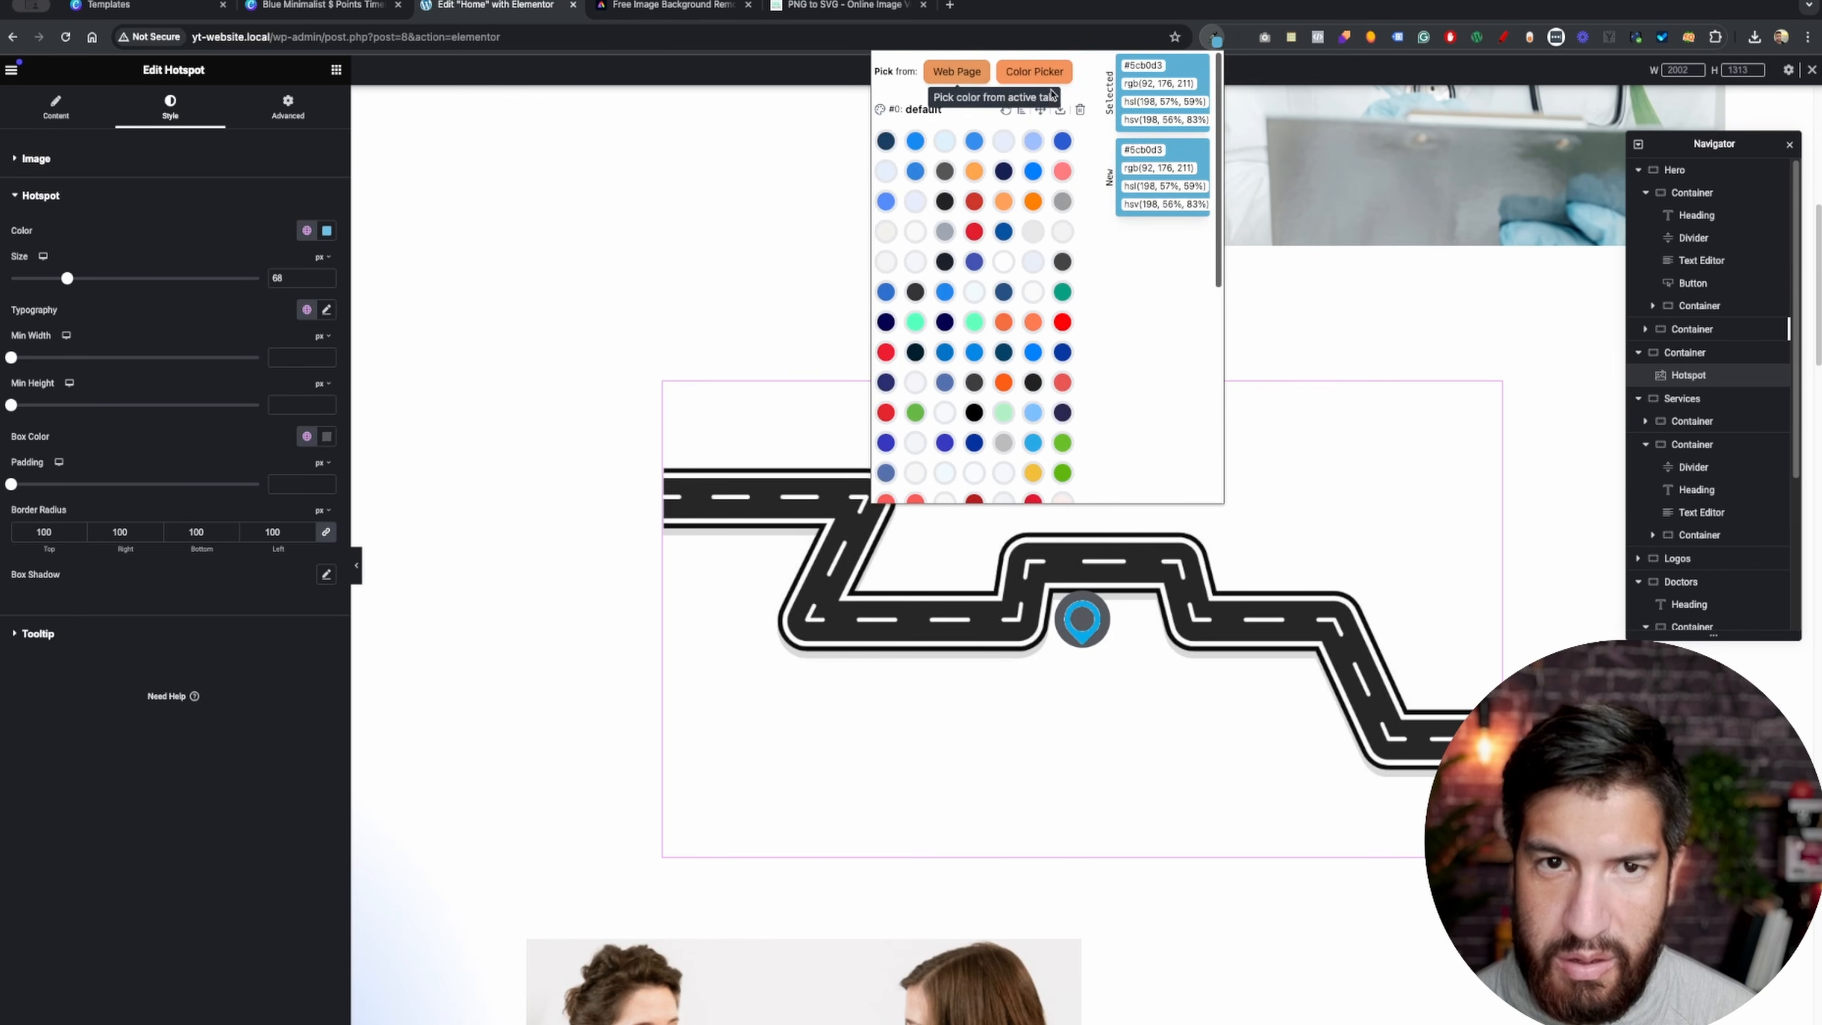
click(1035, 71)
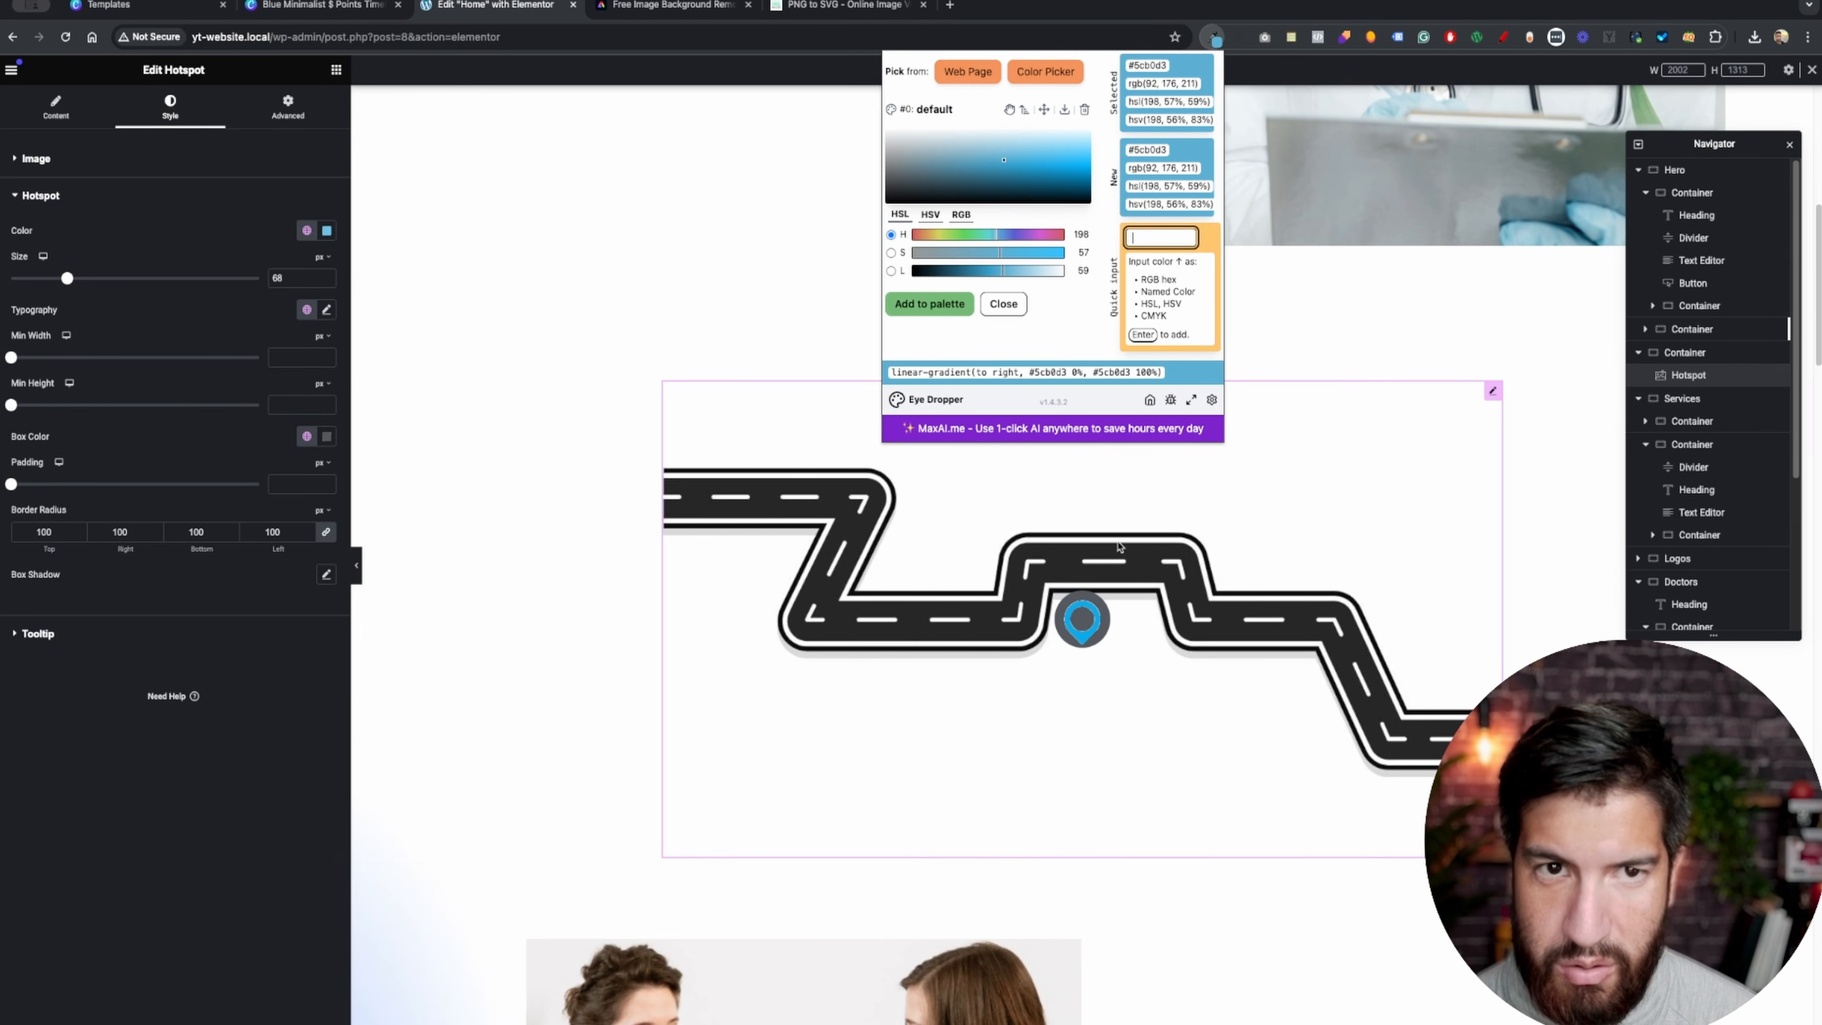
click(808, 122)
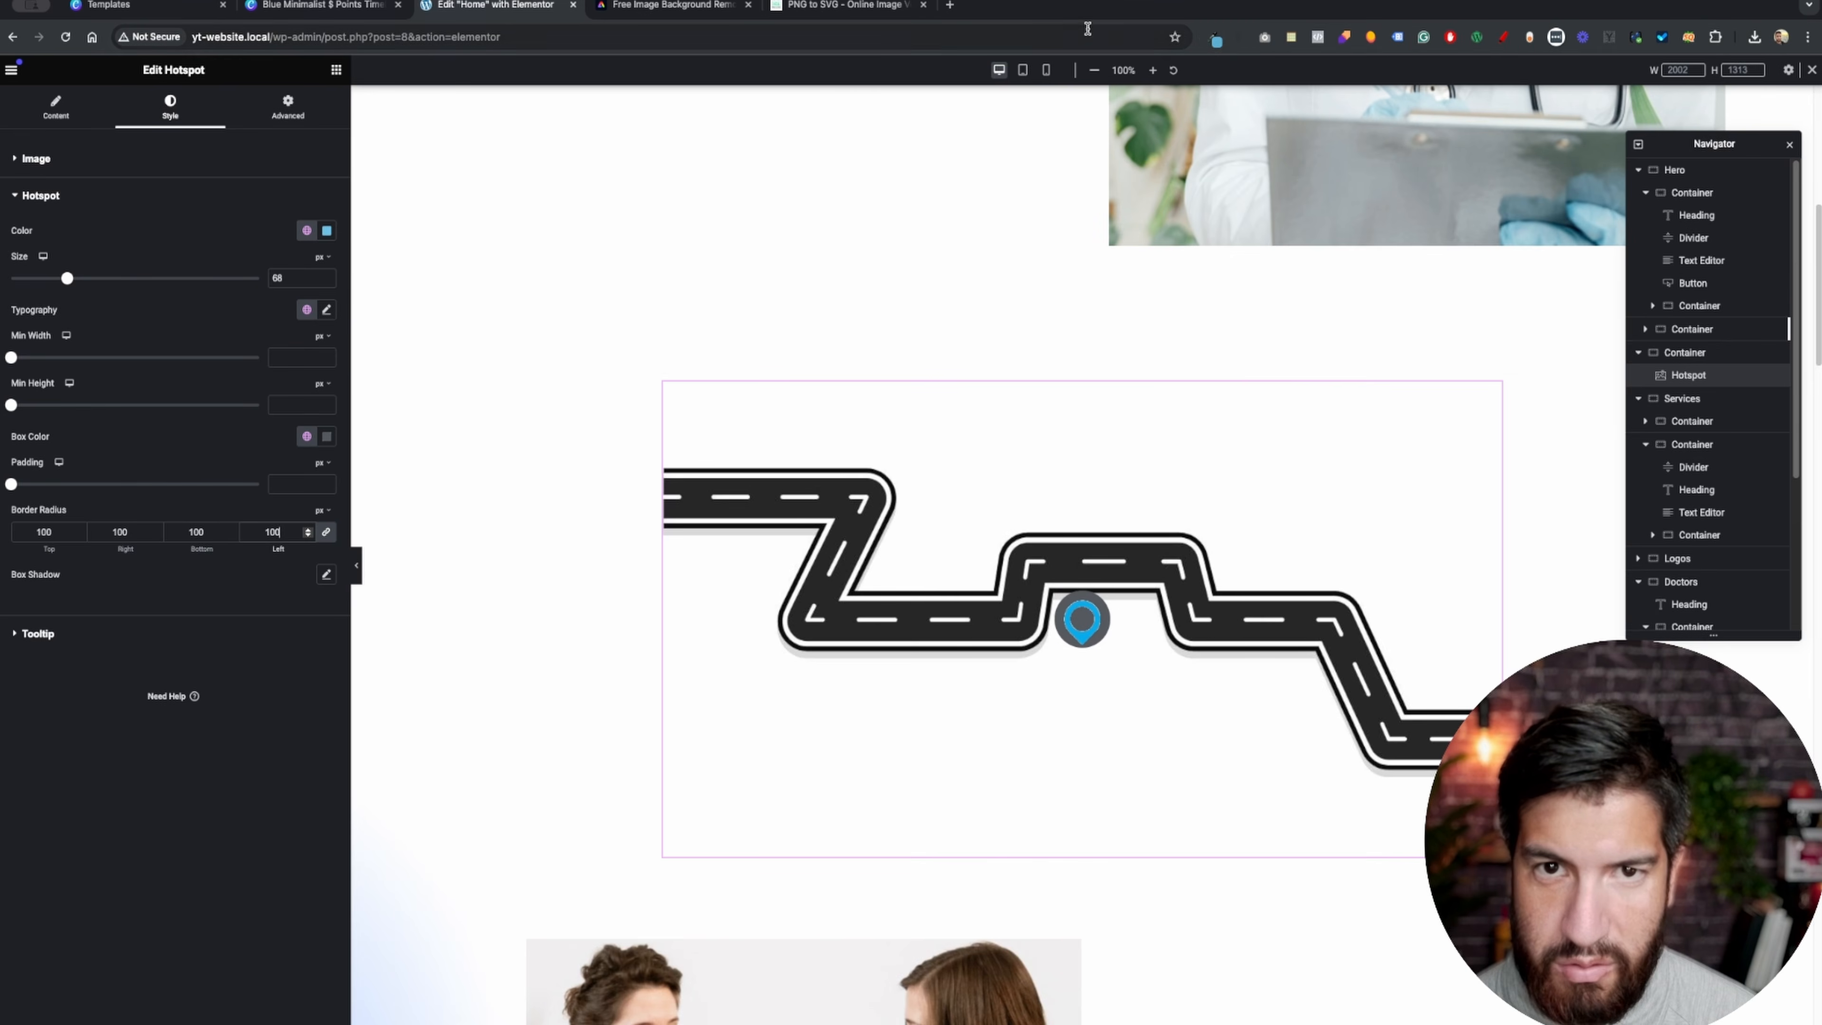
- Sample the blue of the location pin on the page with the Eye Dropper extension and copy its hex code
click(1212, 38)
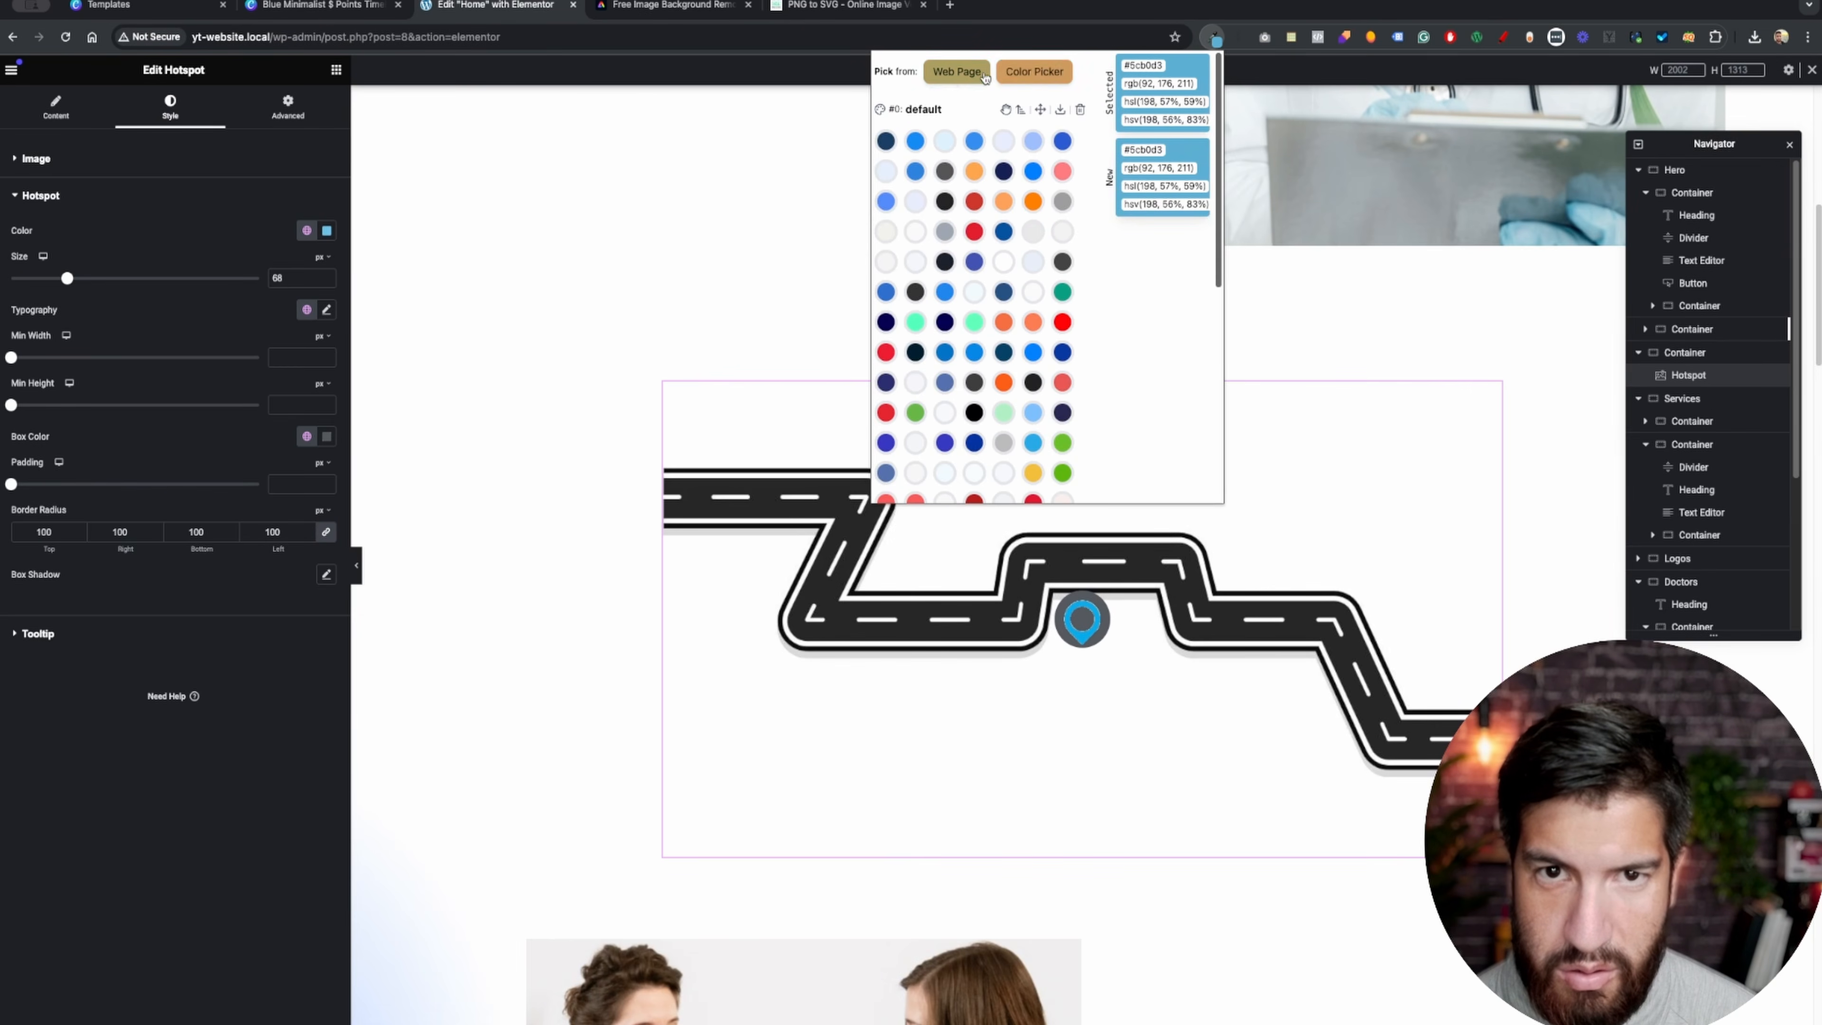
click(1034, 72)
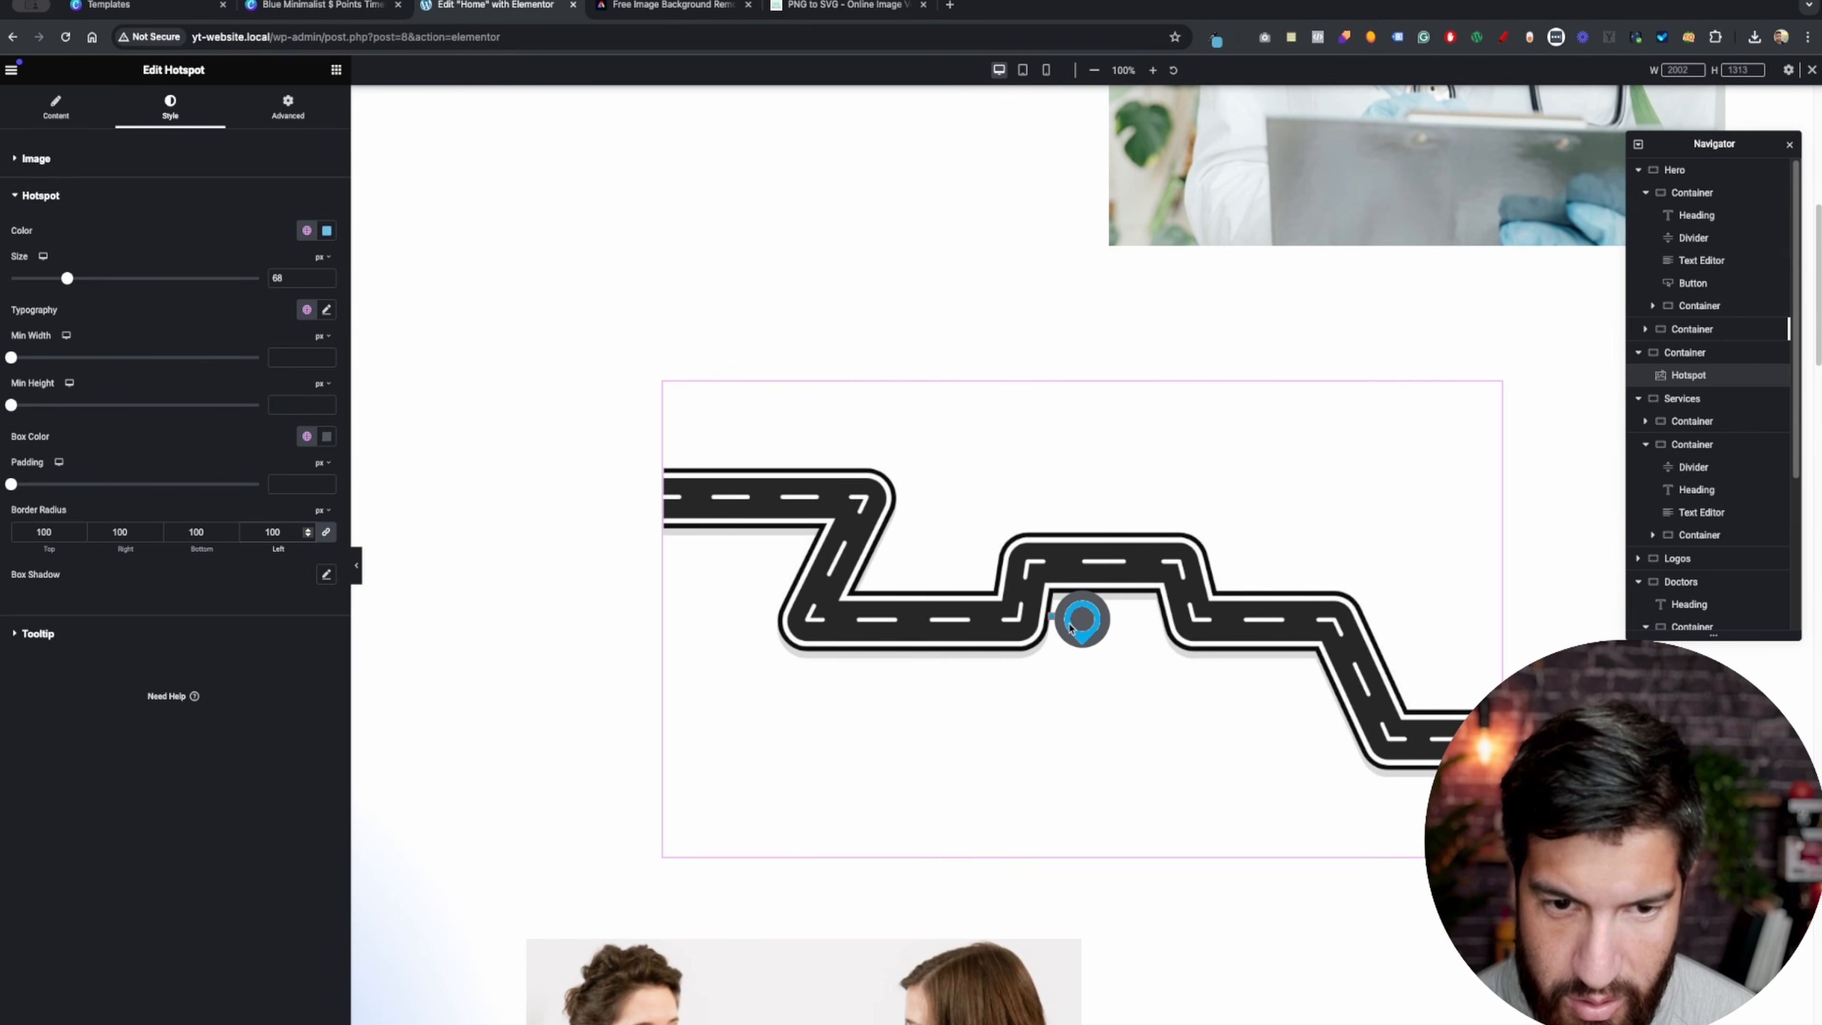
click(1068, 627)
click(1212, 37)
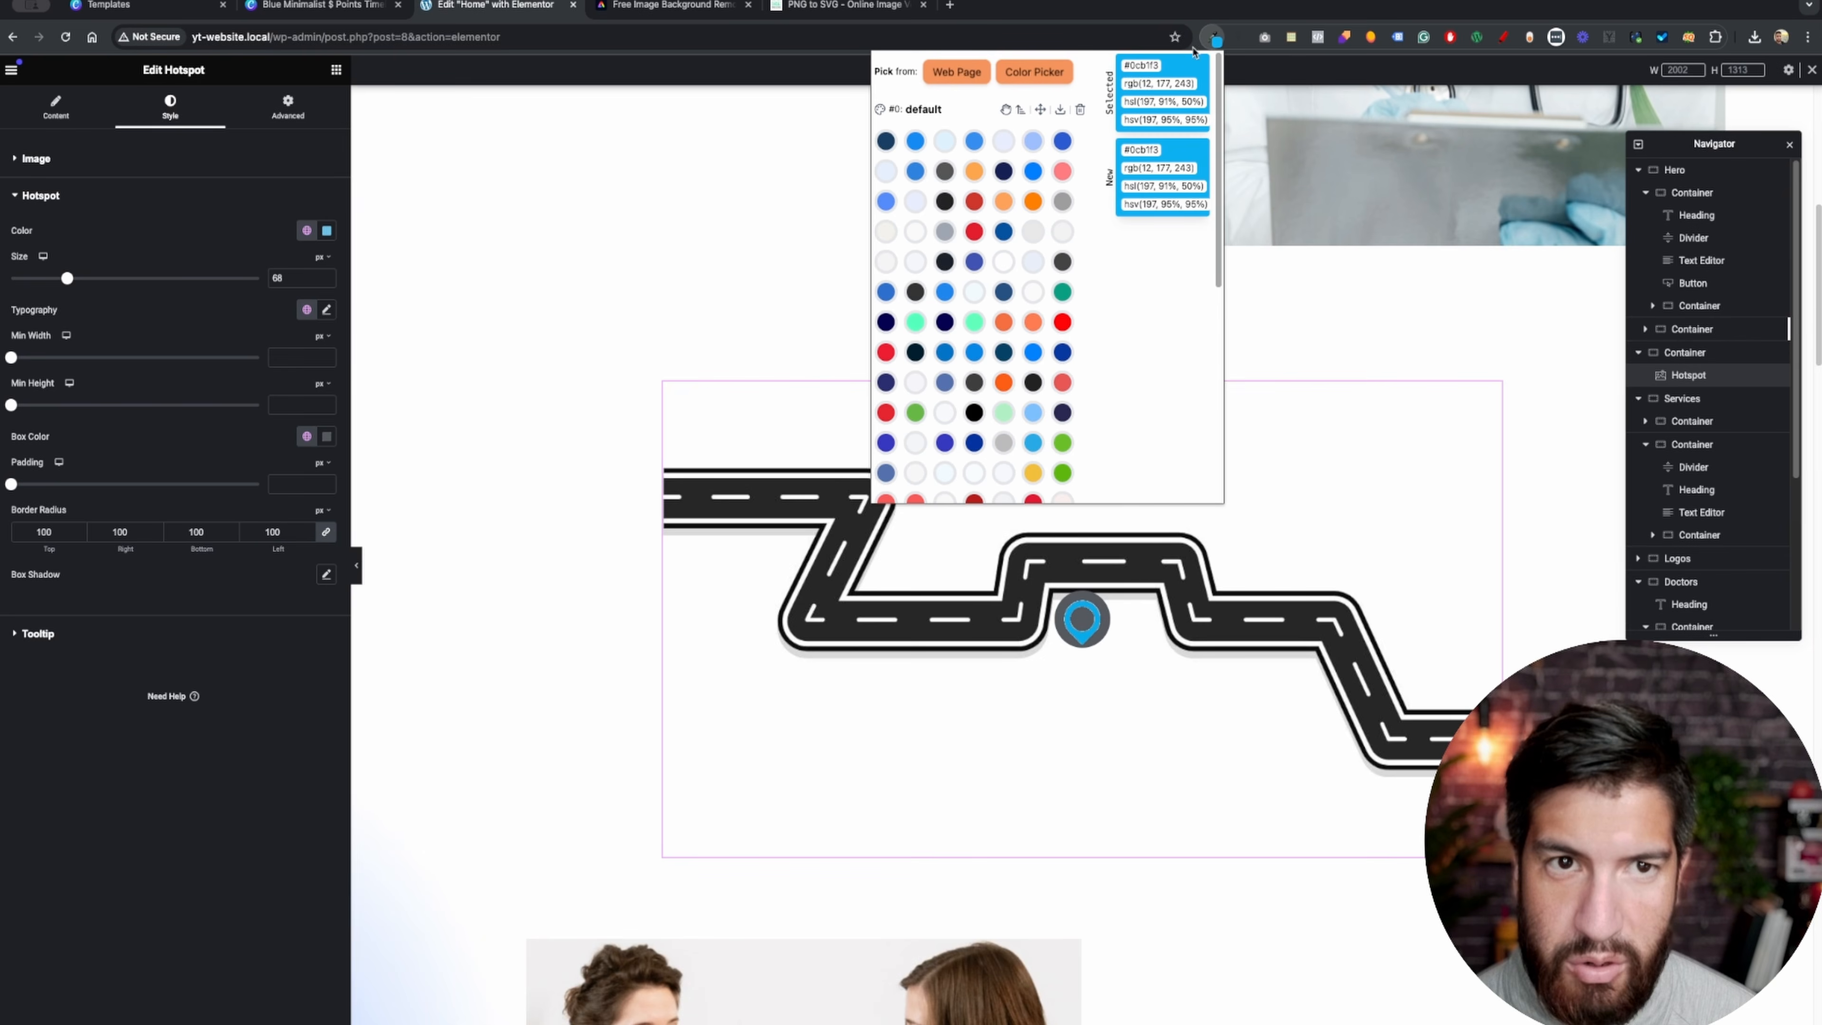
click(1143, 66)
click(748, 196)
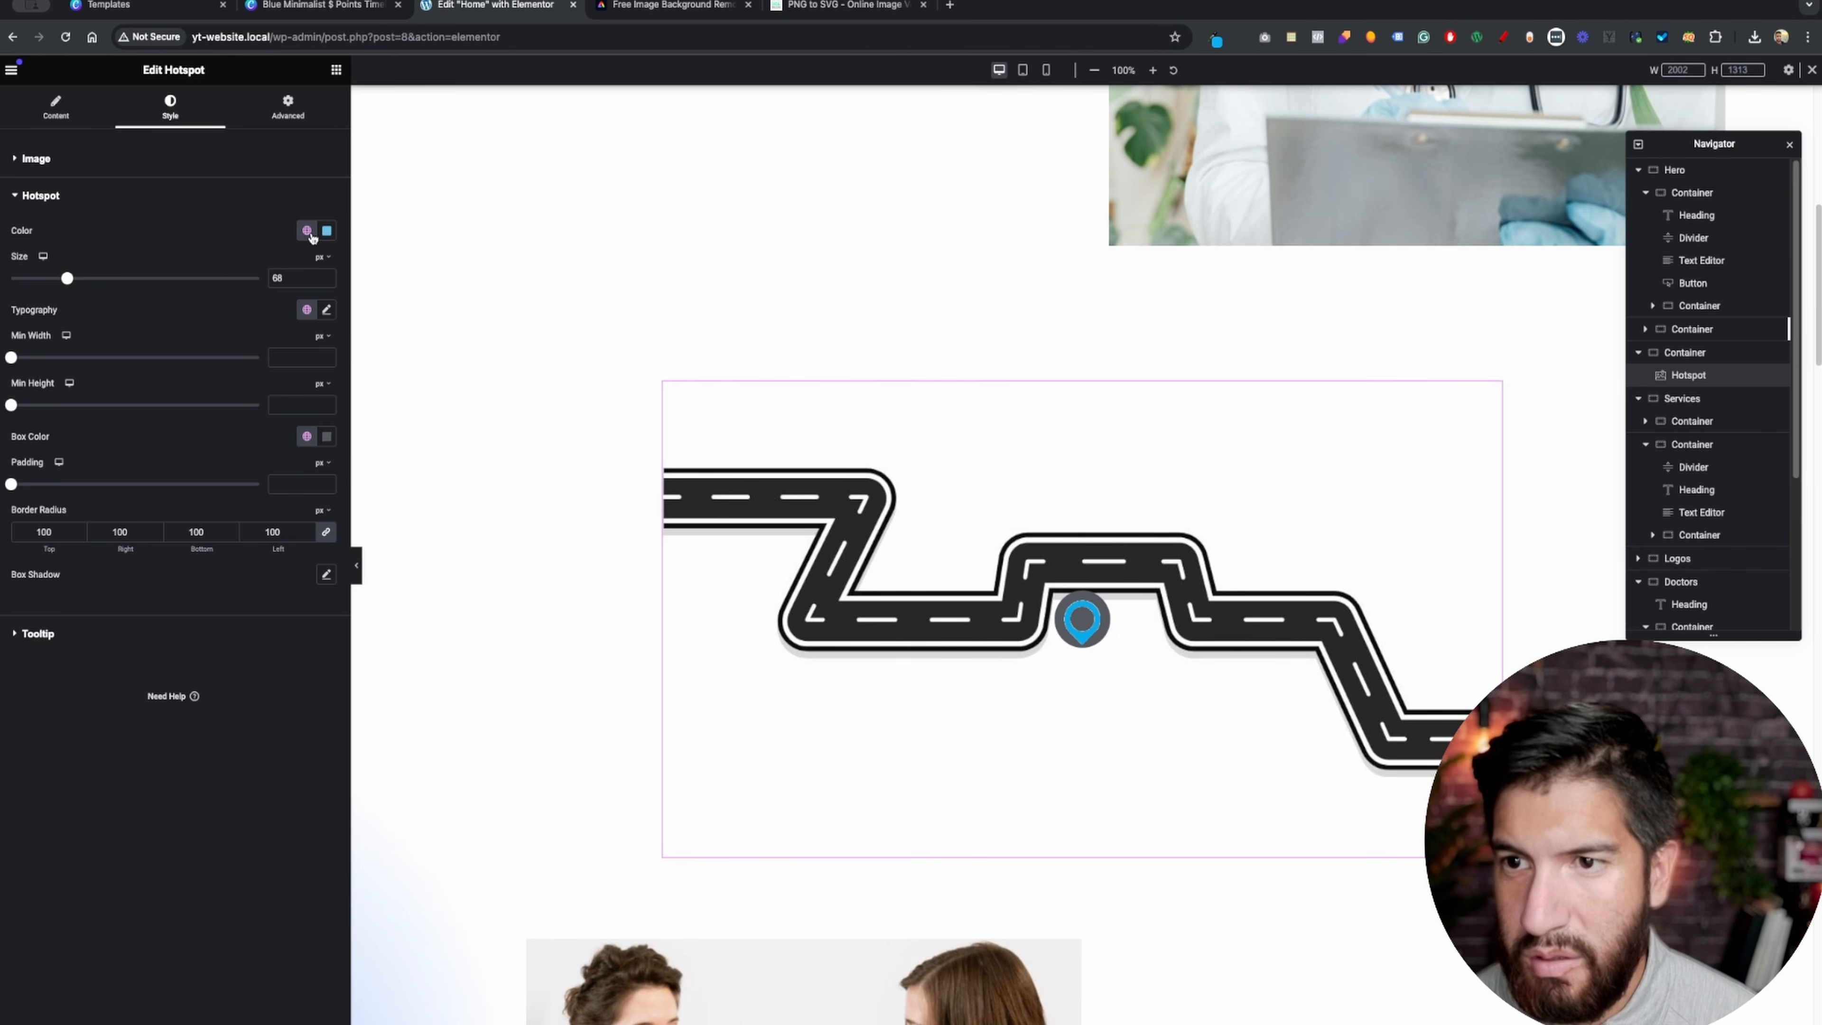
- Set the hotspot's color to #0cb1f3
click(326, 231)
triple_click(273, 446)
text(#0cb1f3)
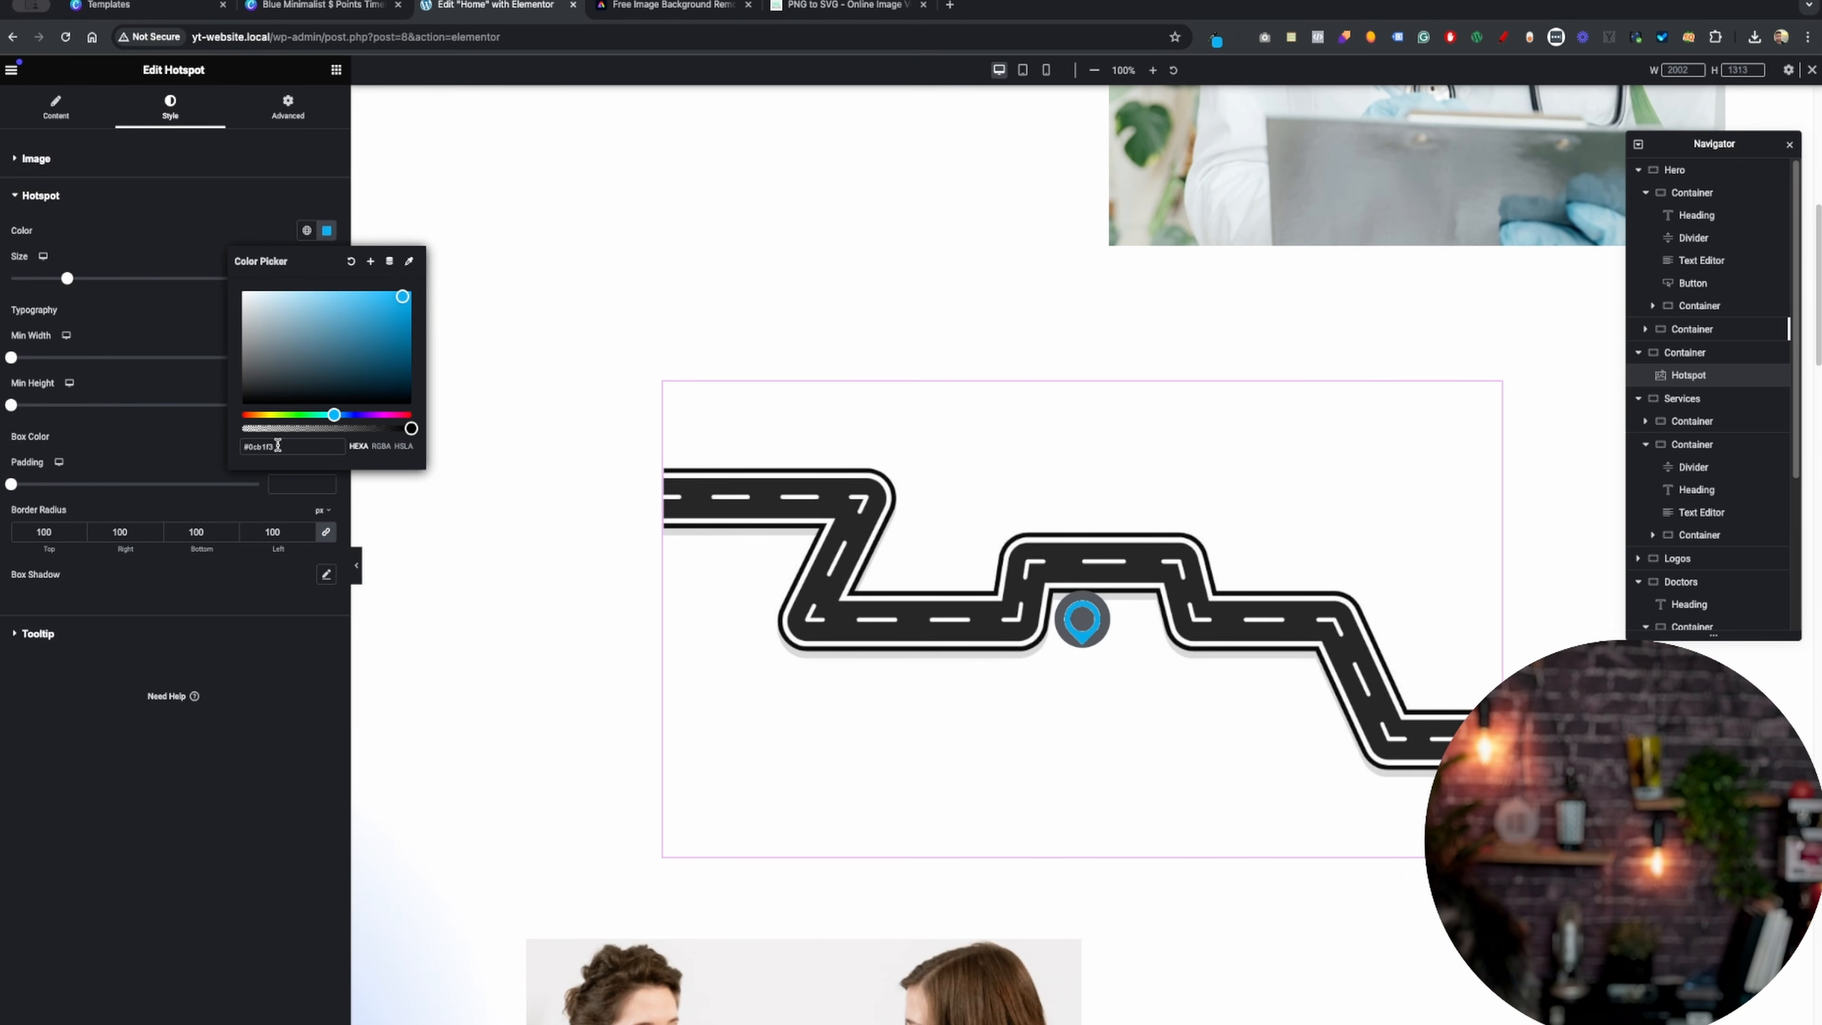
click(188, 238)
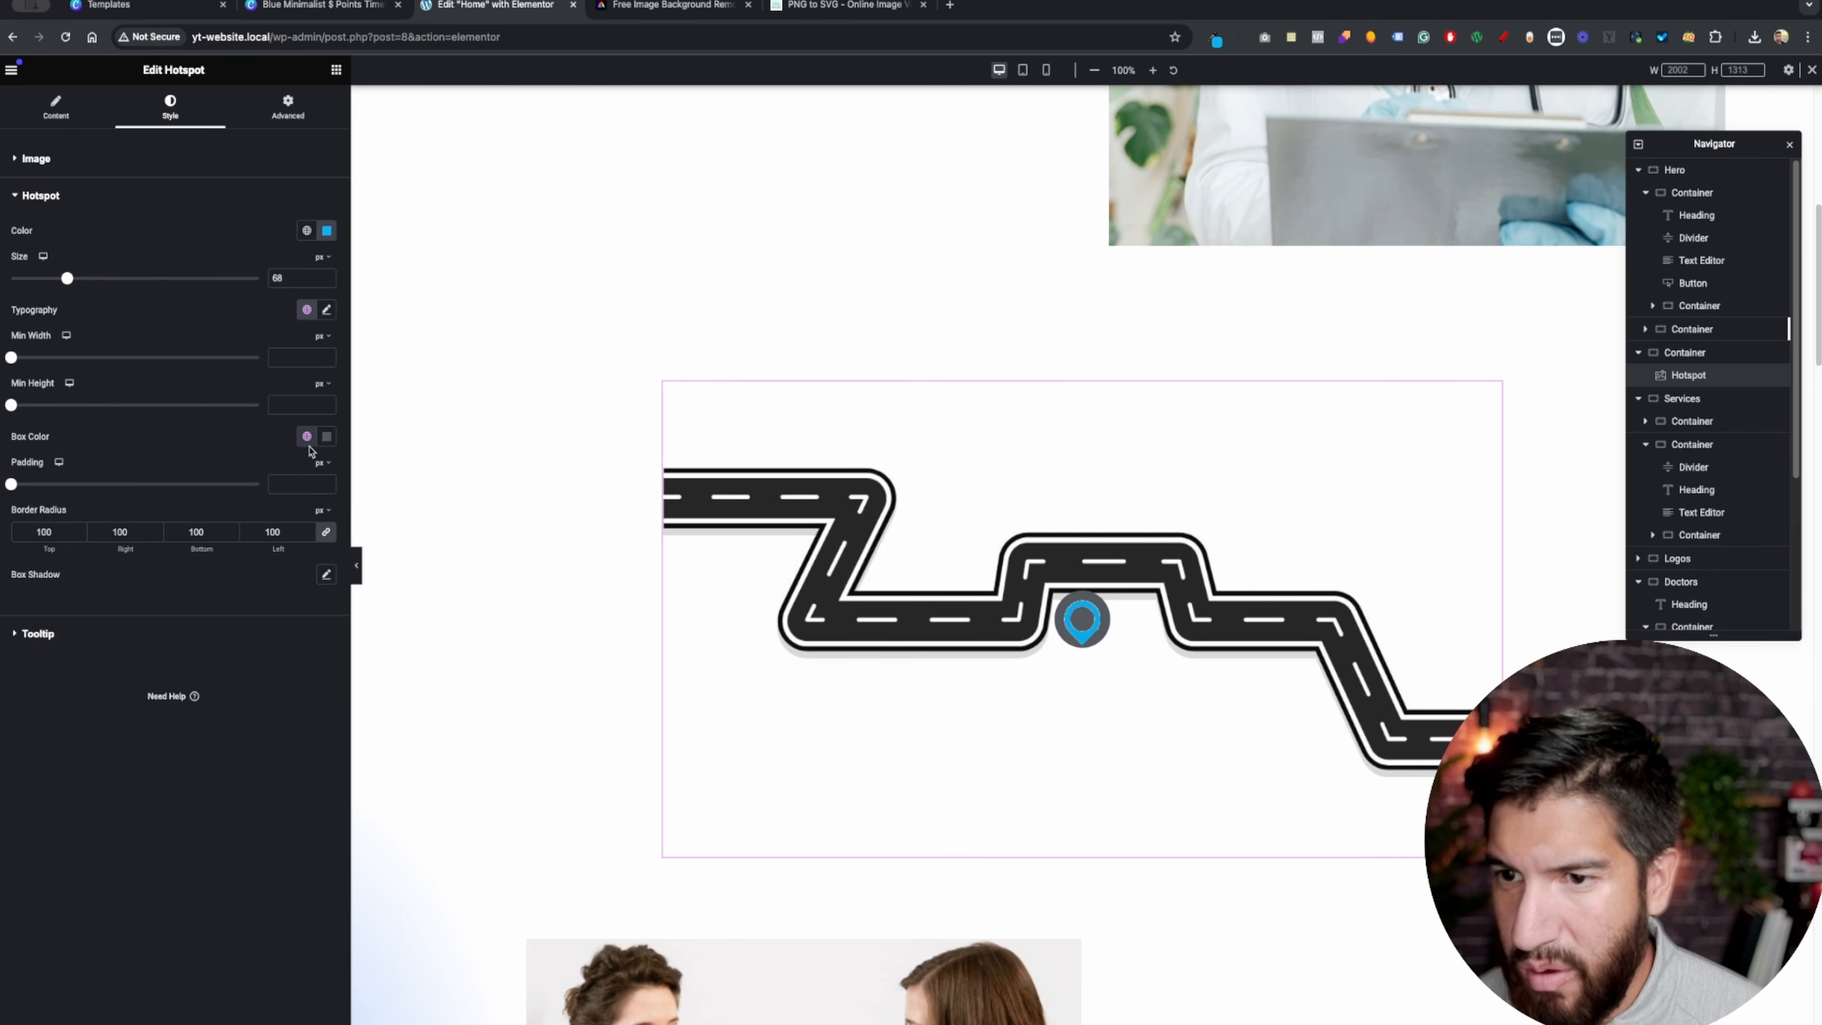
- Set the hotspot's box color to #0cb1f3
click(326, 436)
triple_click(273, 650)
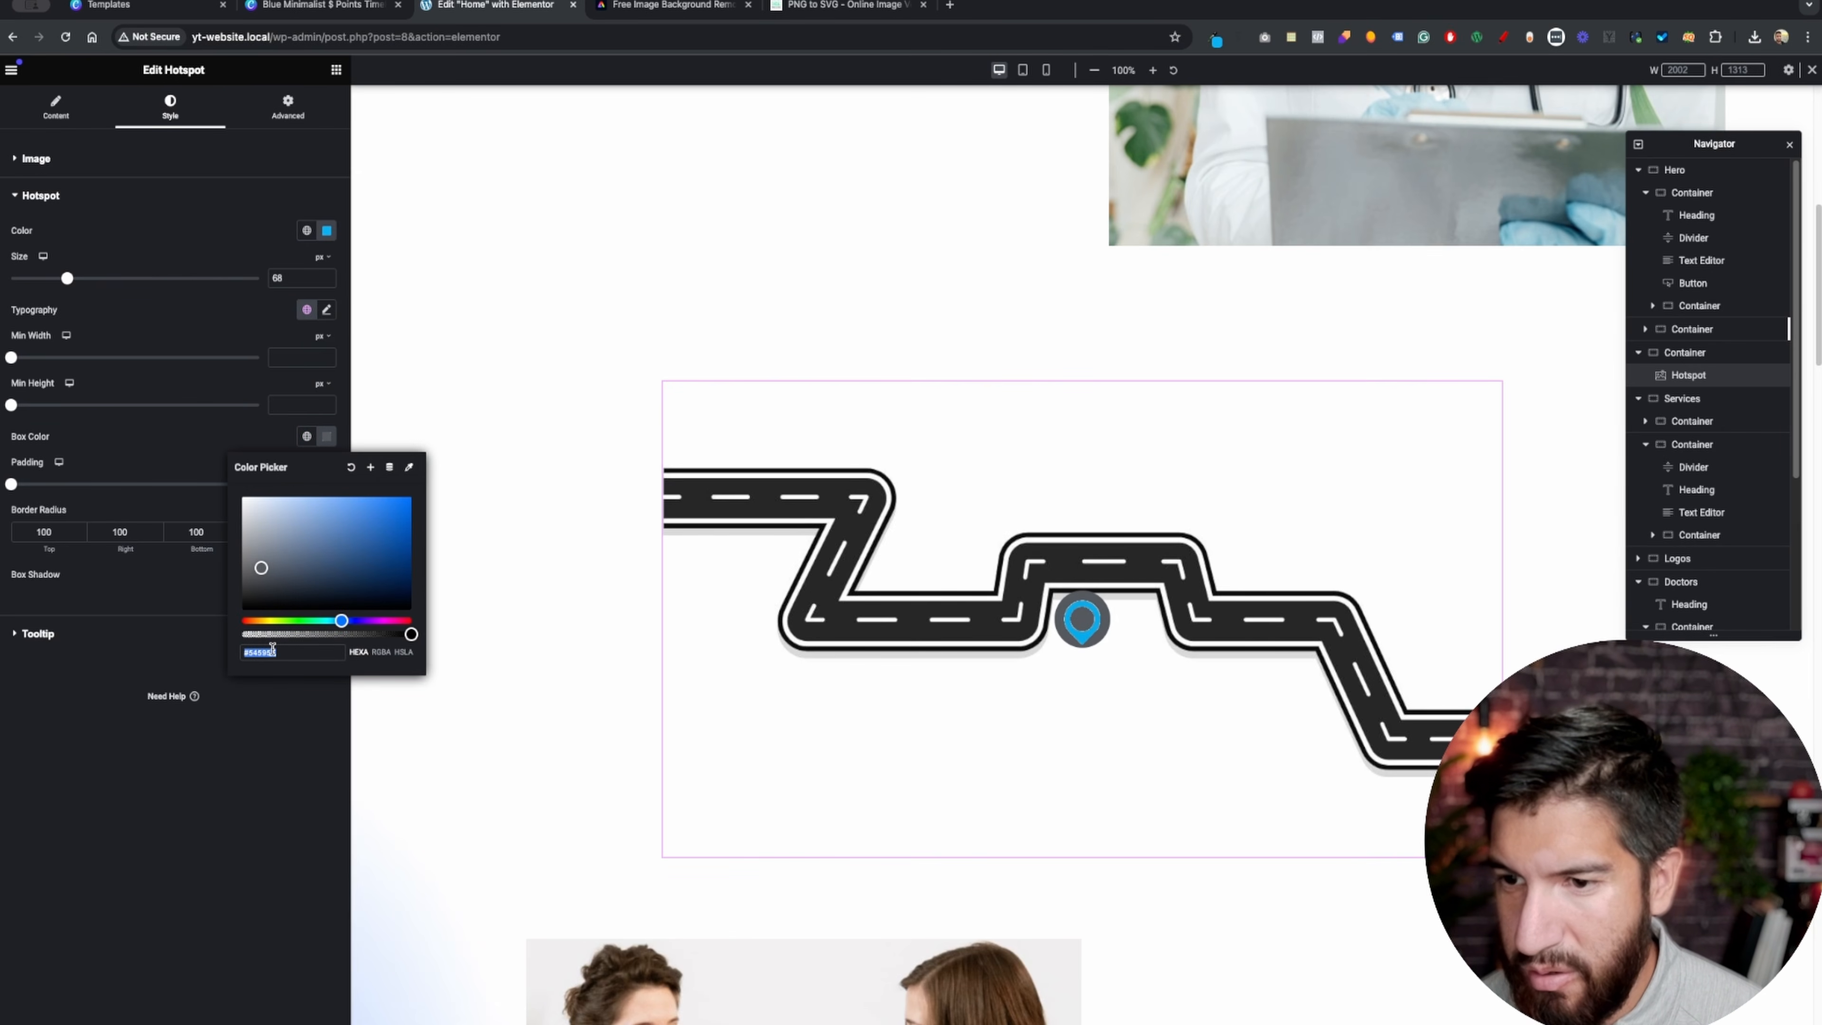
text(#0cb1f3)
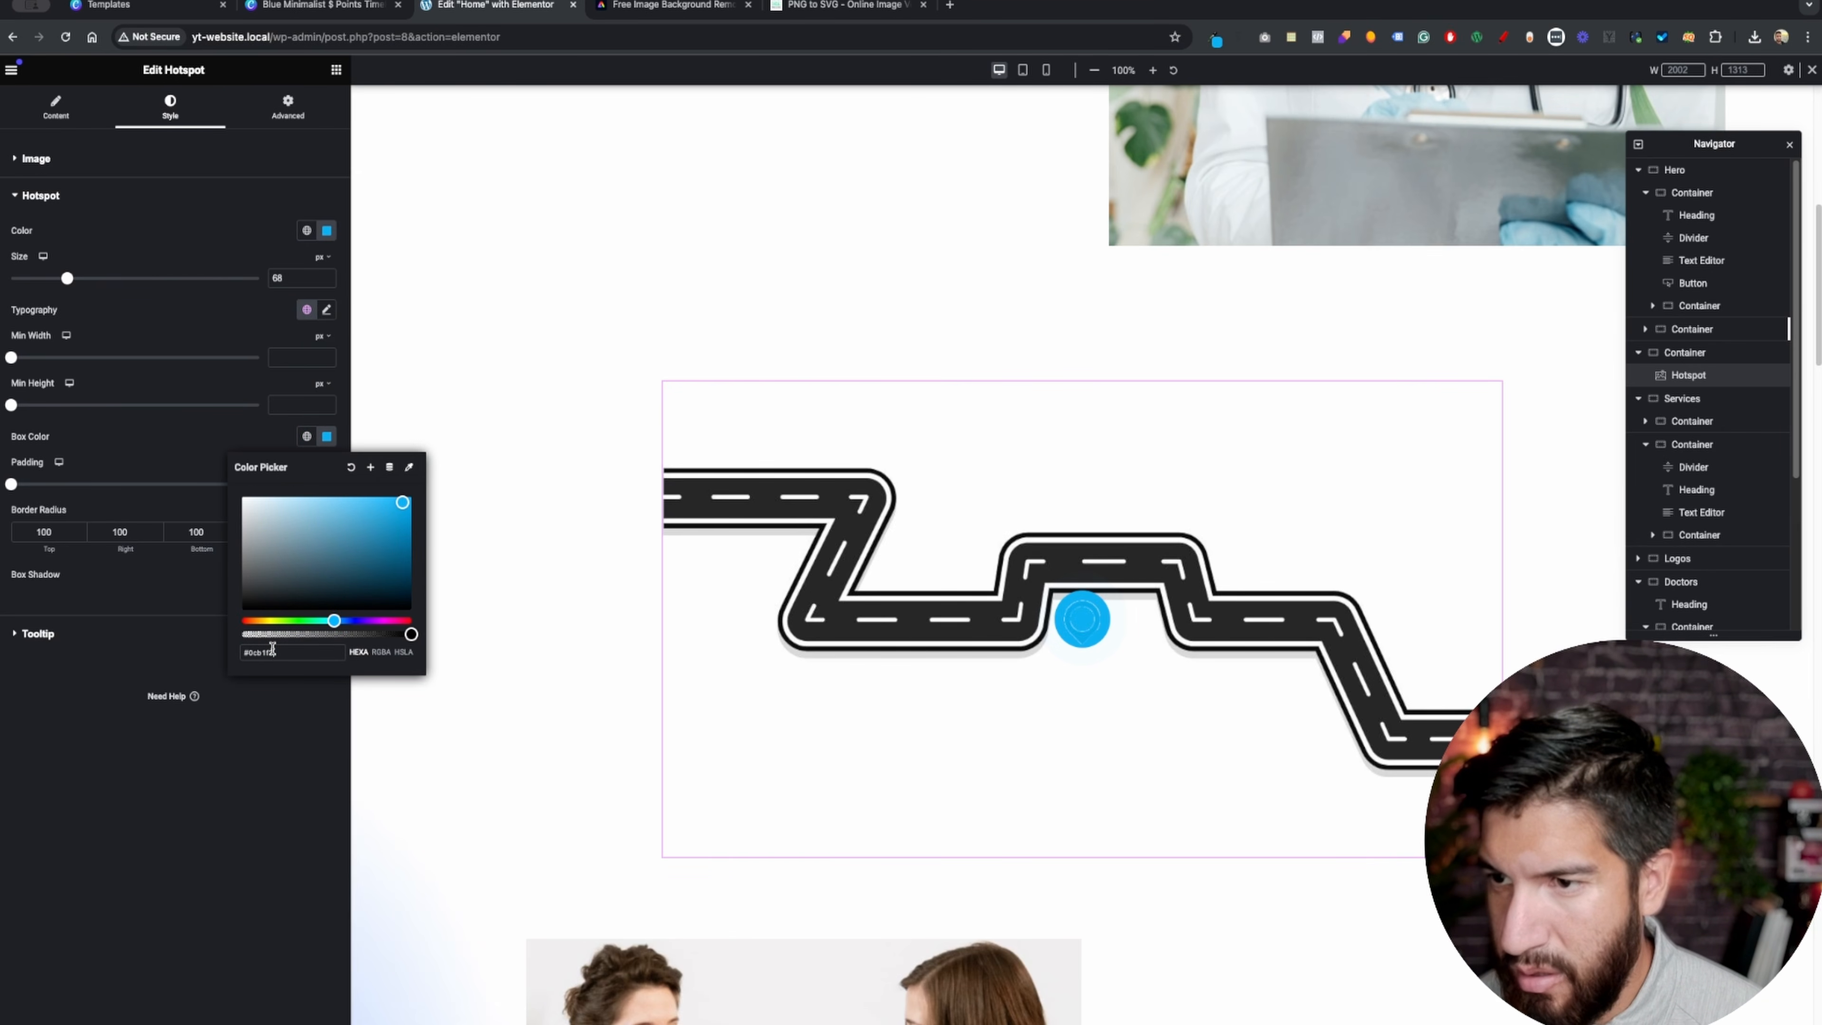
click(138, 438)
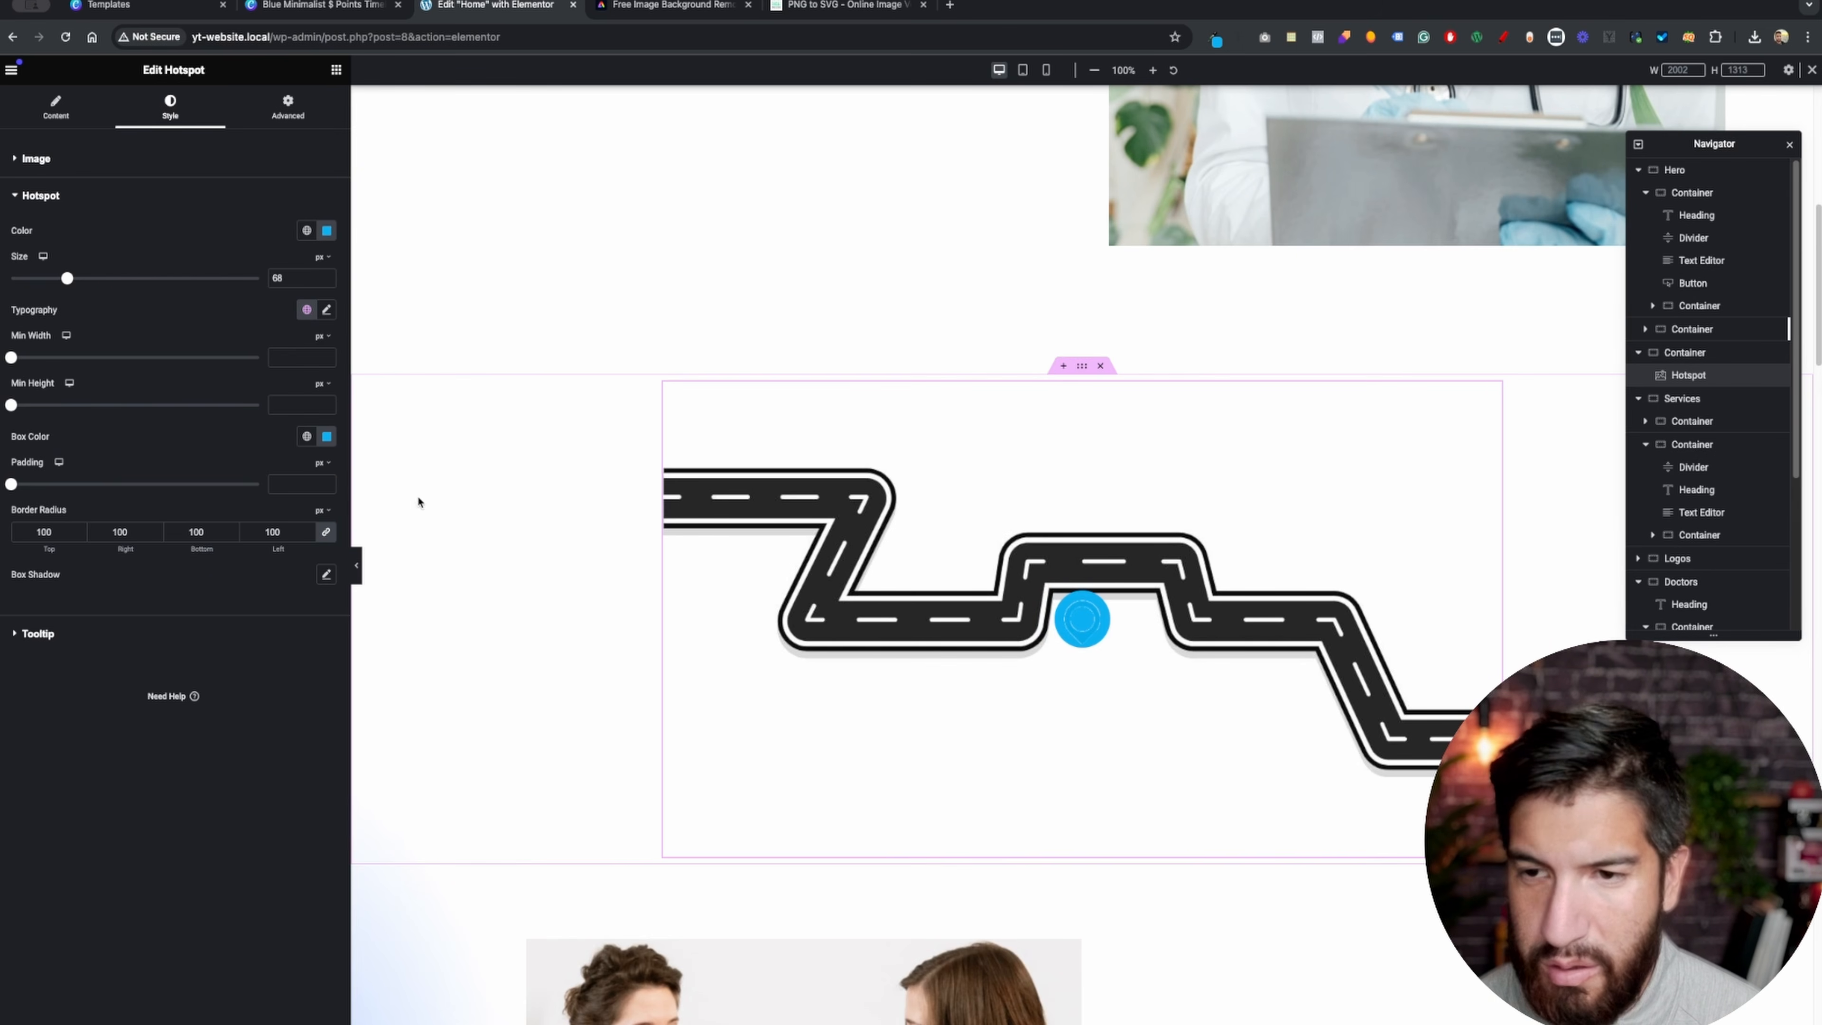
- Lower the opacity of the hotspot's box color so the pin shows through its blue background
click(327, 435)
click(289, 650)
drag(277, 633, 271, 634)
click(200, 405)
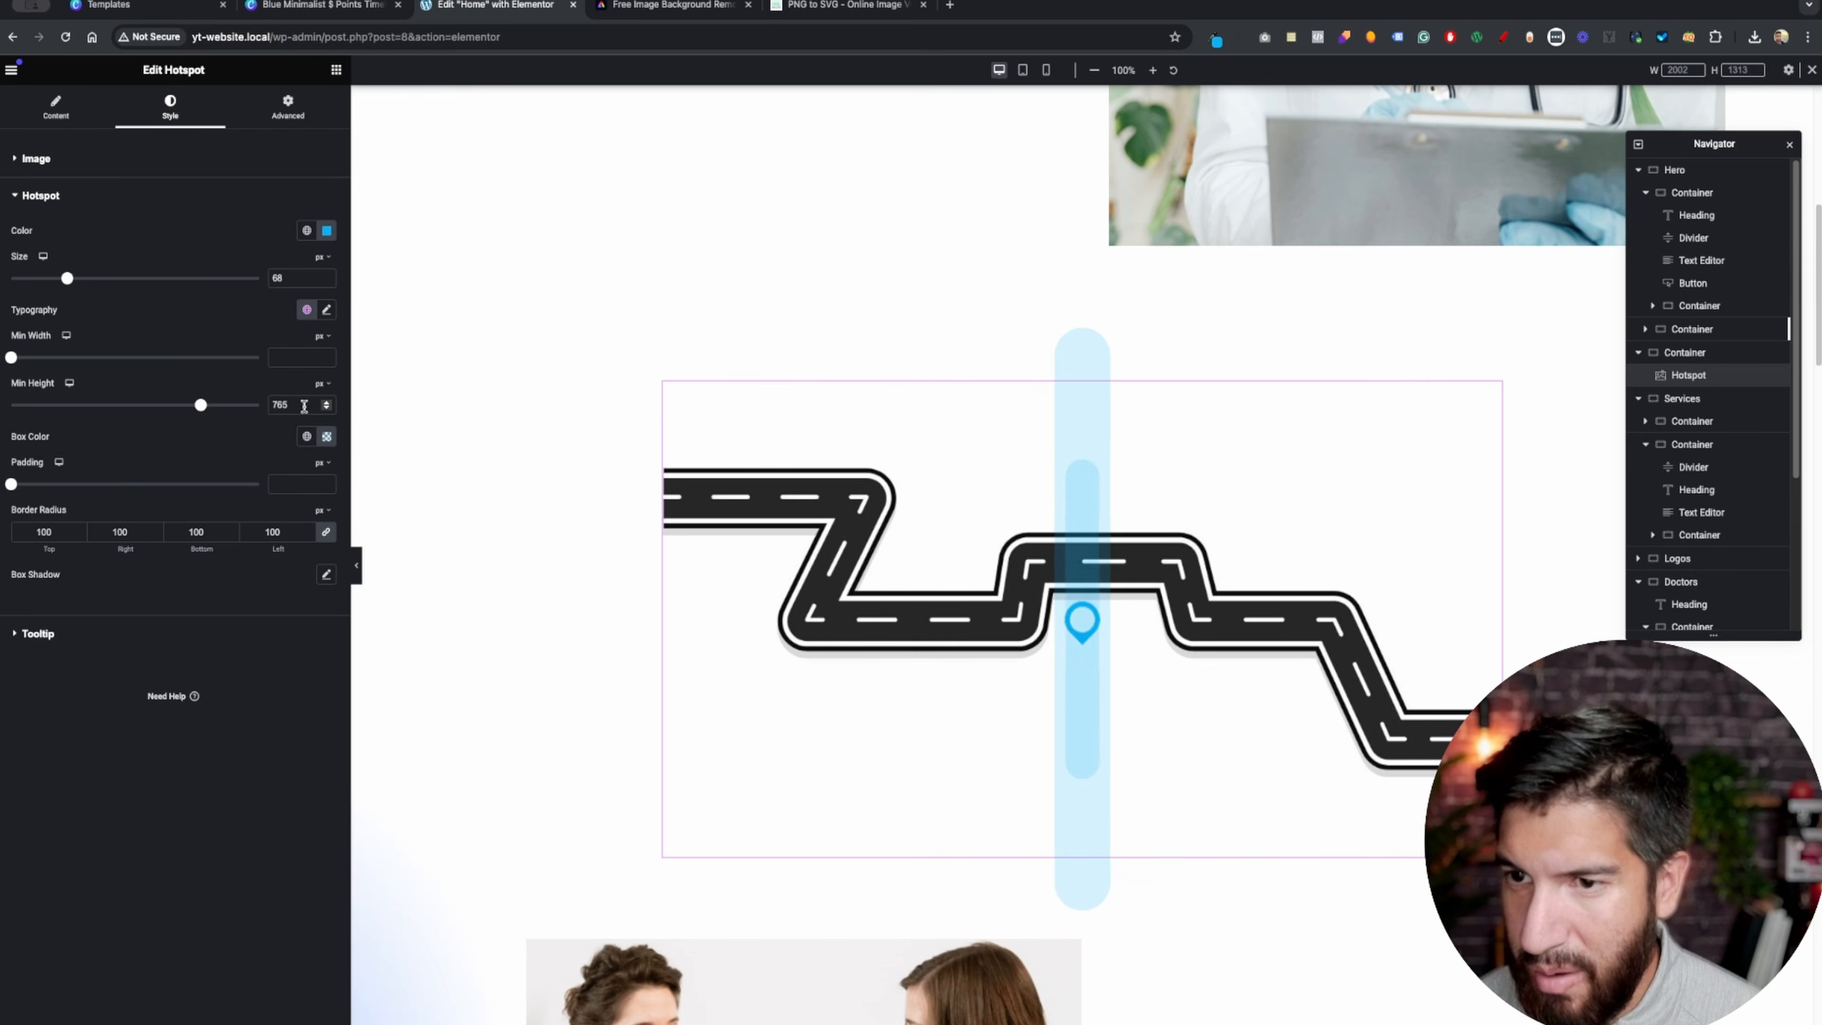
double_click(299, 405)
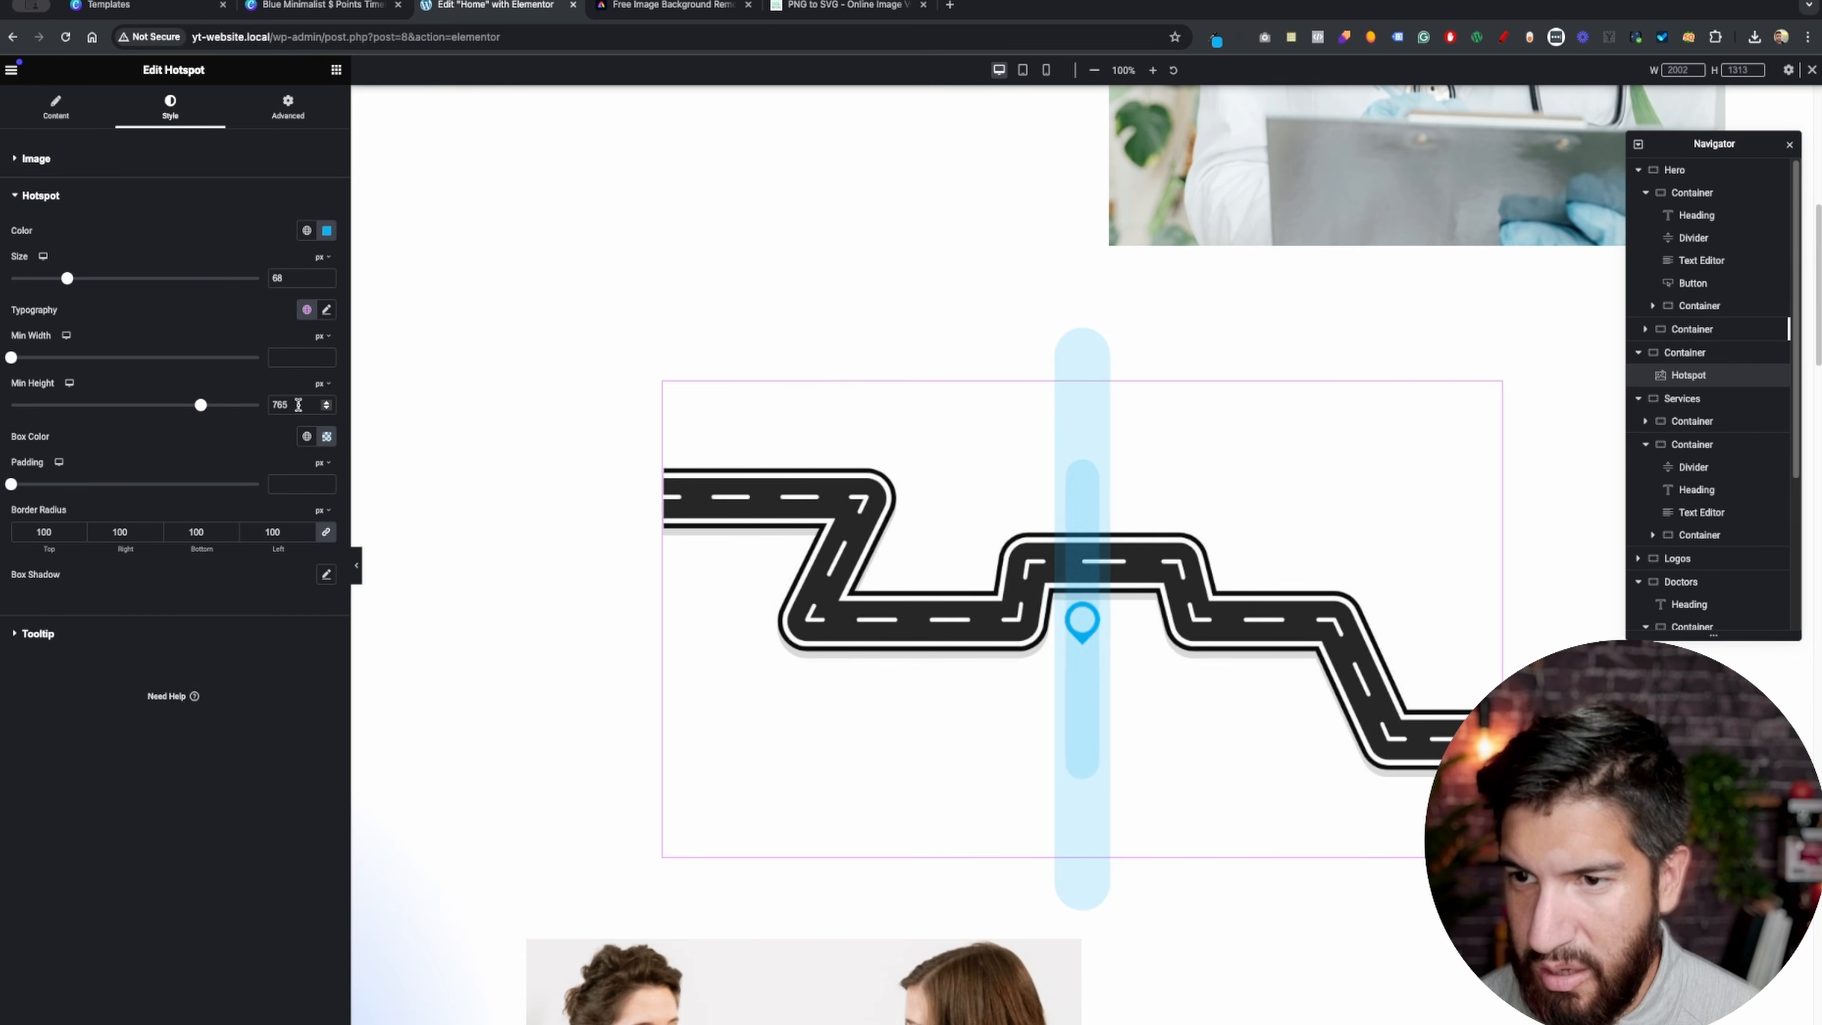
key(BackSpace)
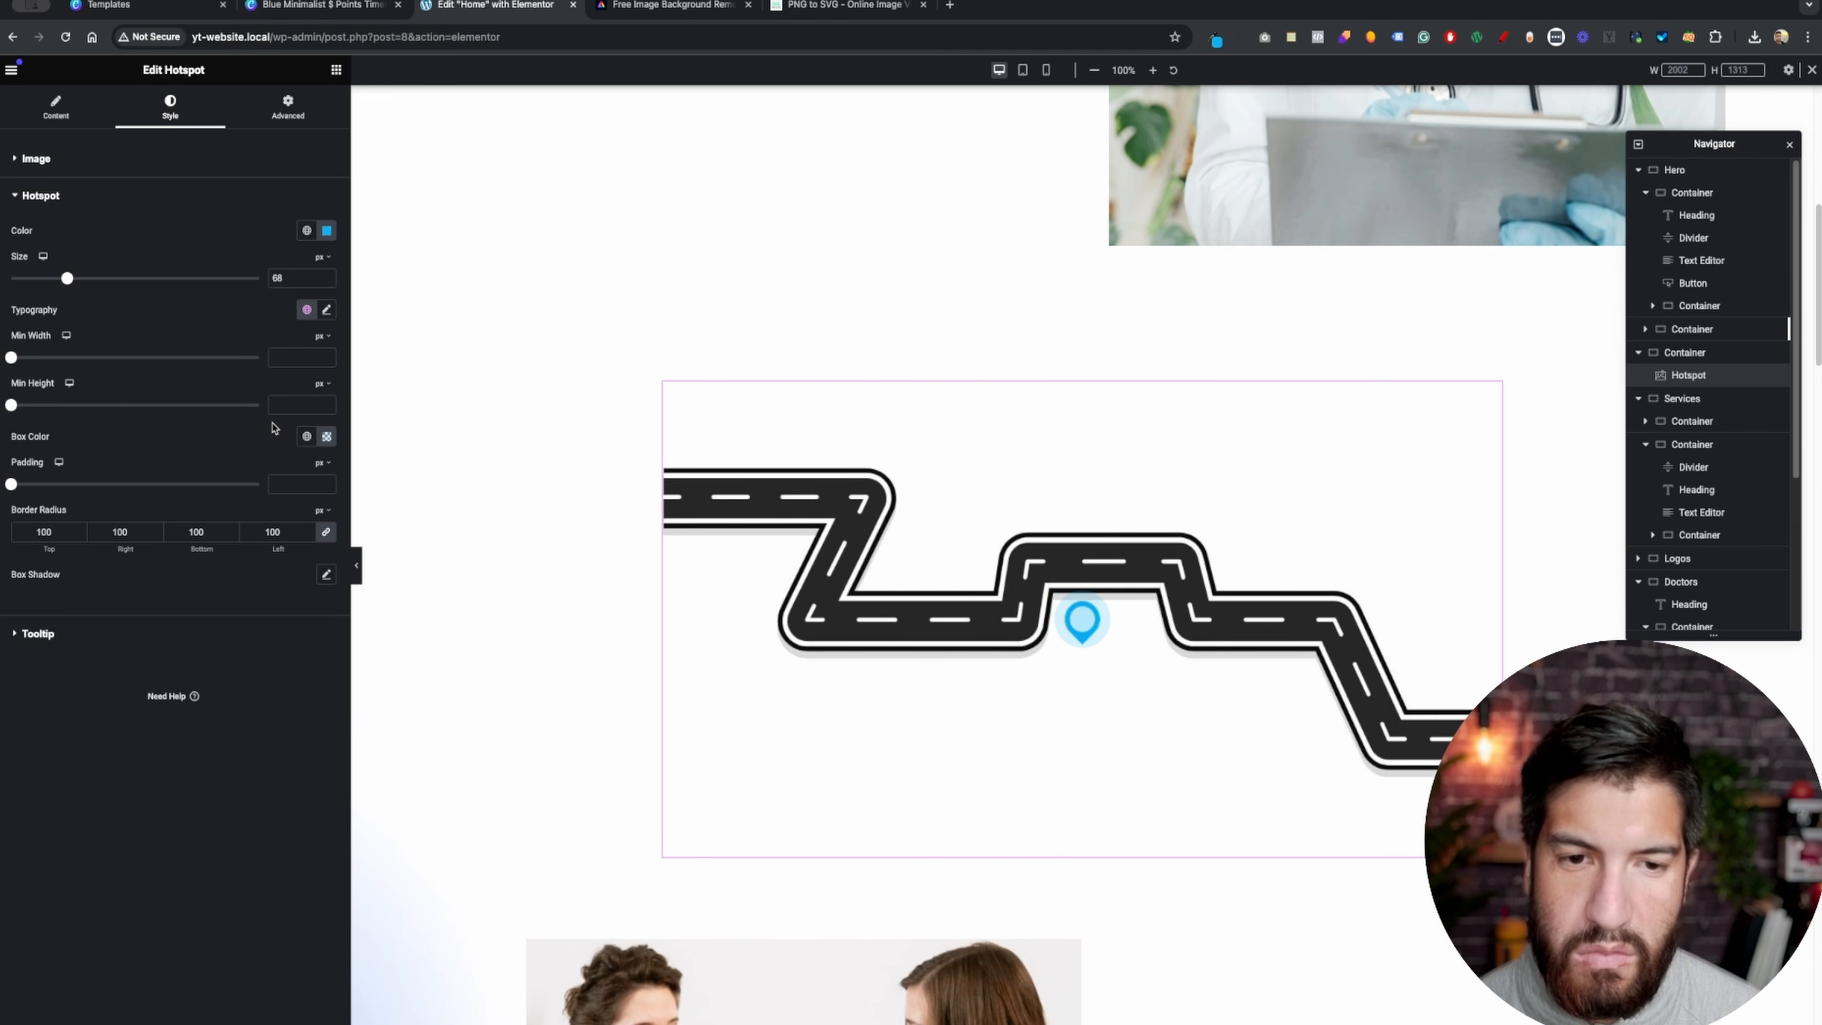
- Reduce the hotspot's box color opacity to #0CB1F31A and set the hotspot's size to 85 px
click(326, 436)
drag(271, 633, 256, 634)
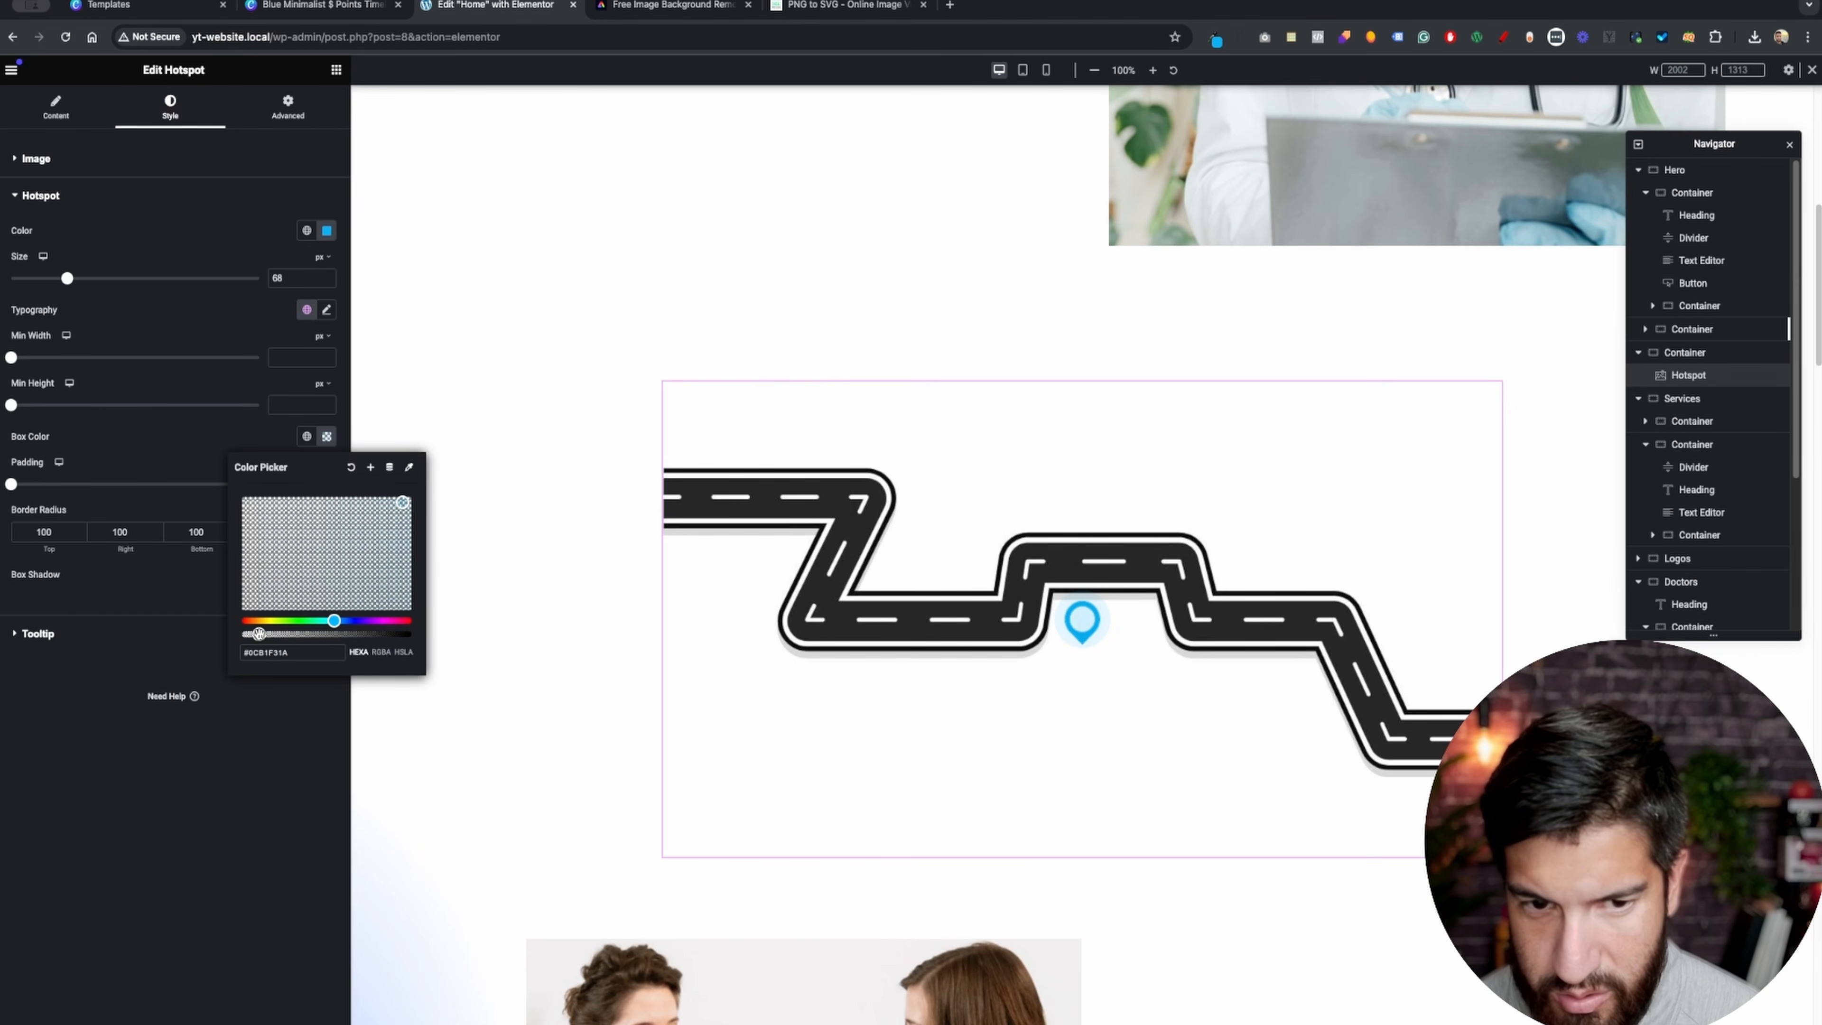
click(149, 453)
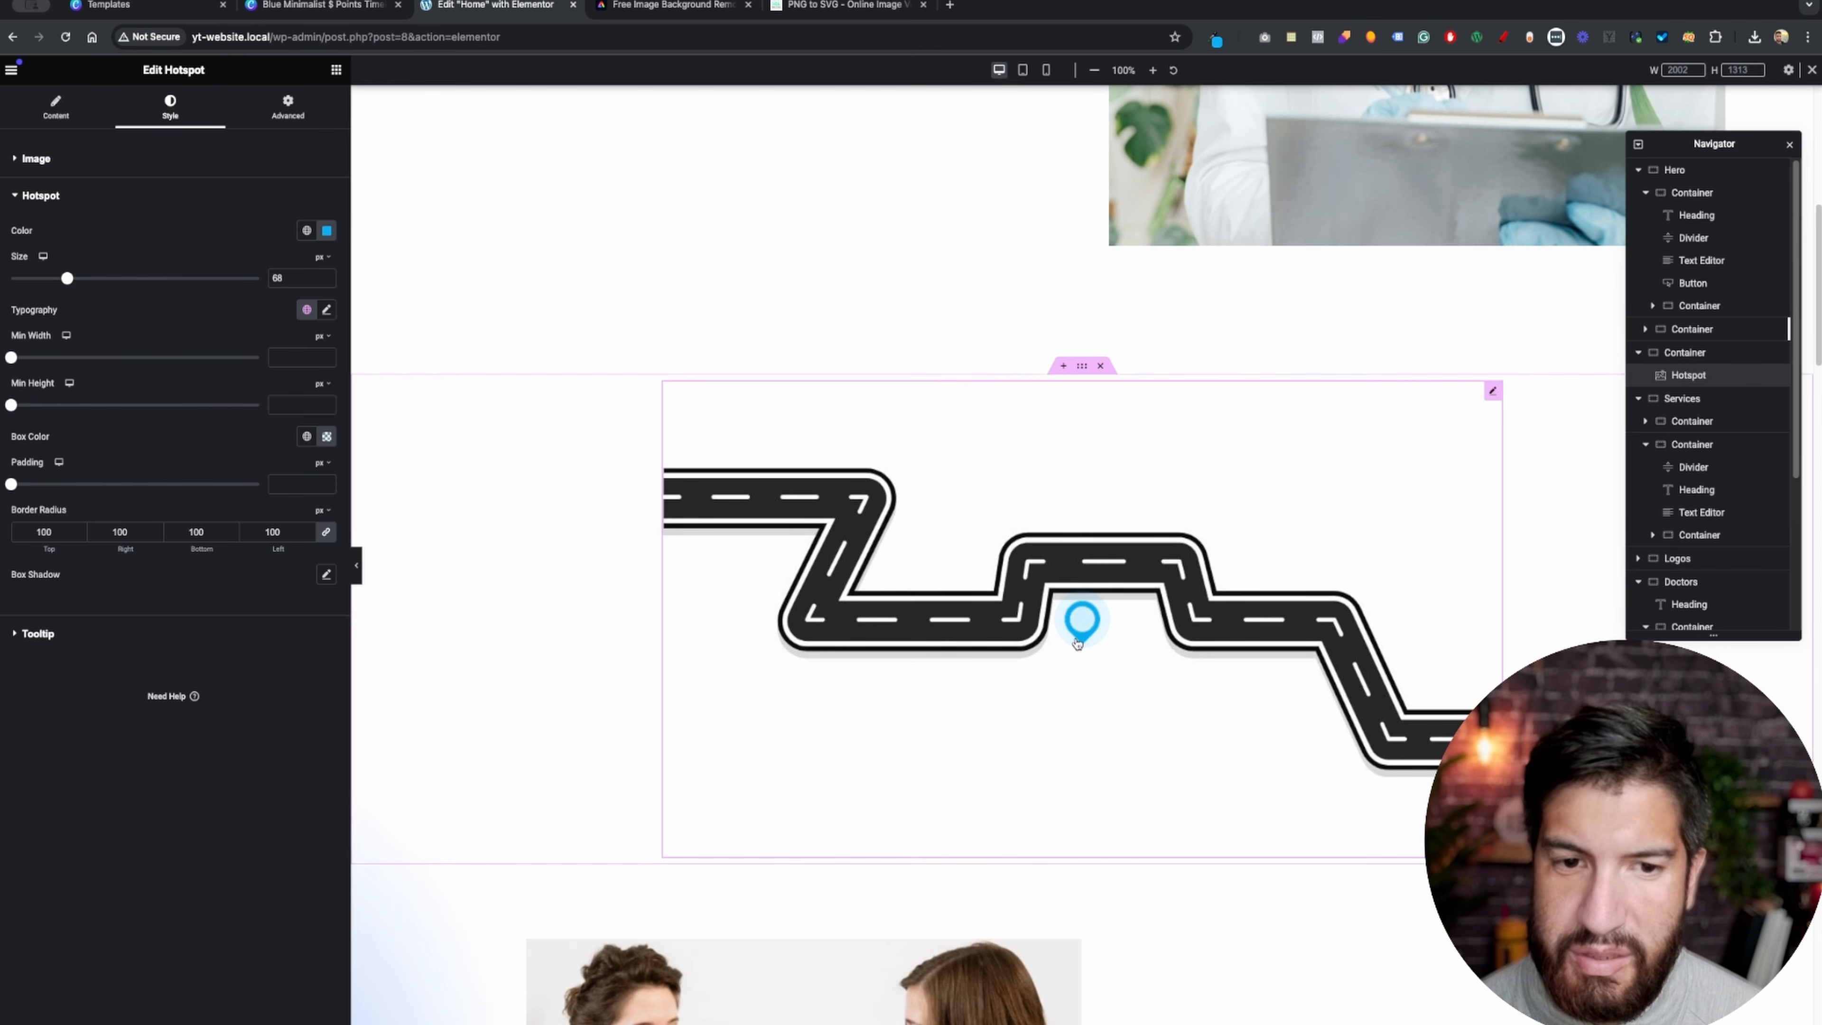
drag(66, 280, 81, 280)
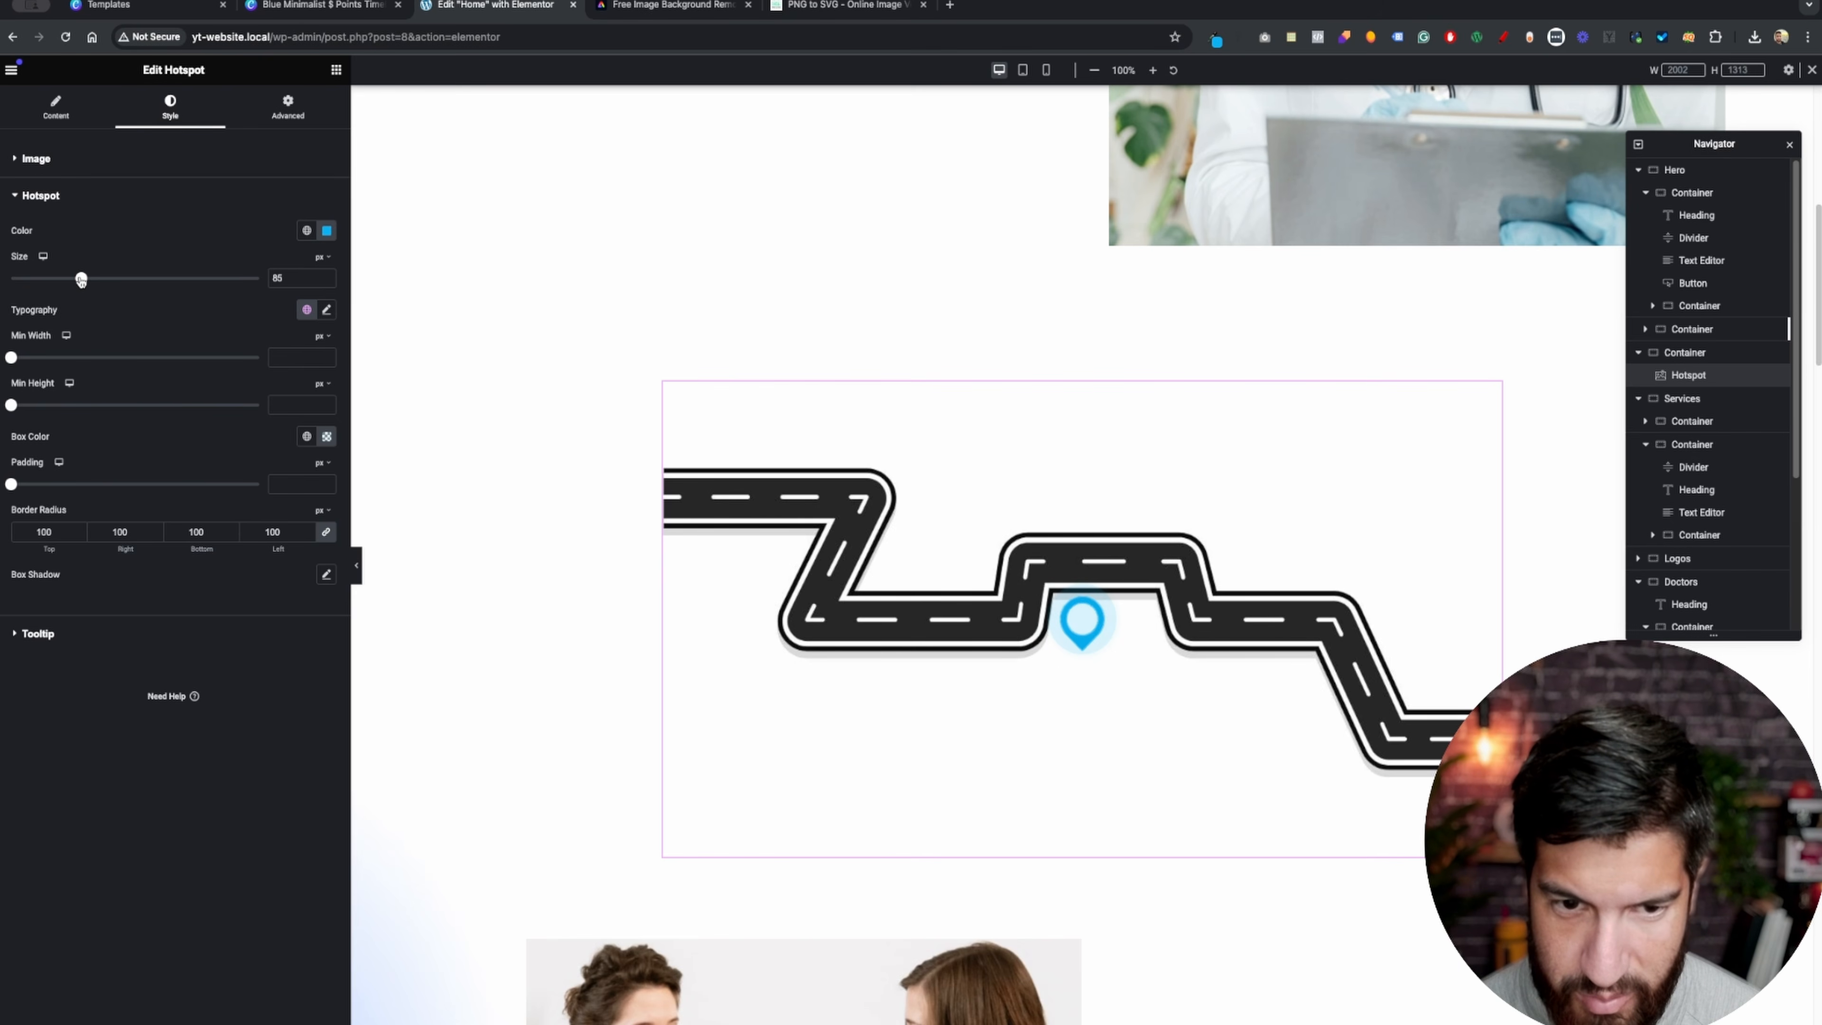
- Place hotspot Item #1 on the road's first stretch as in the Canva infographic, with a horizontal offset of 11 and vertical offset of 9
click(50, 108)
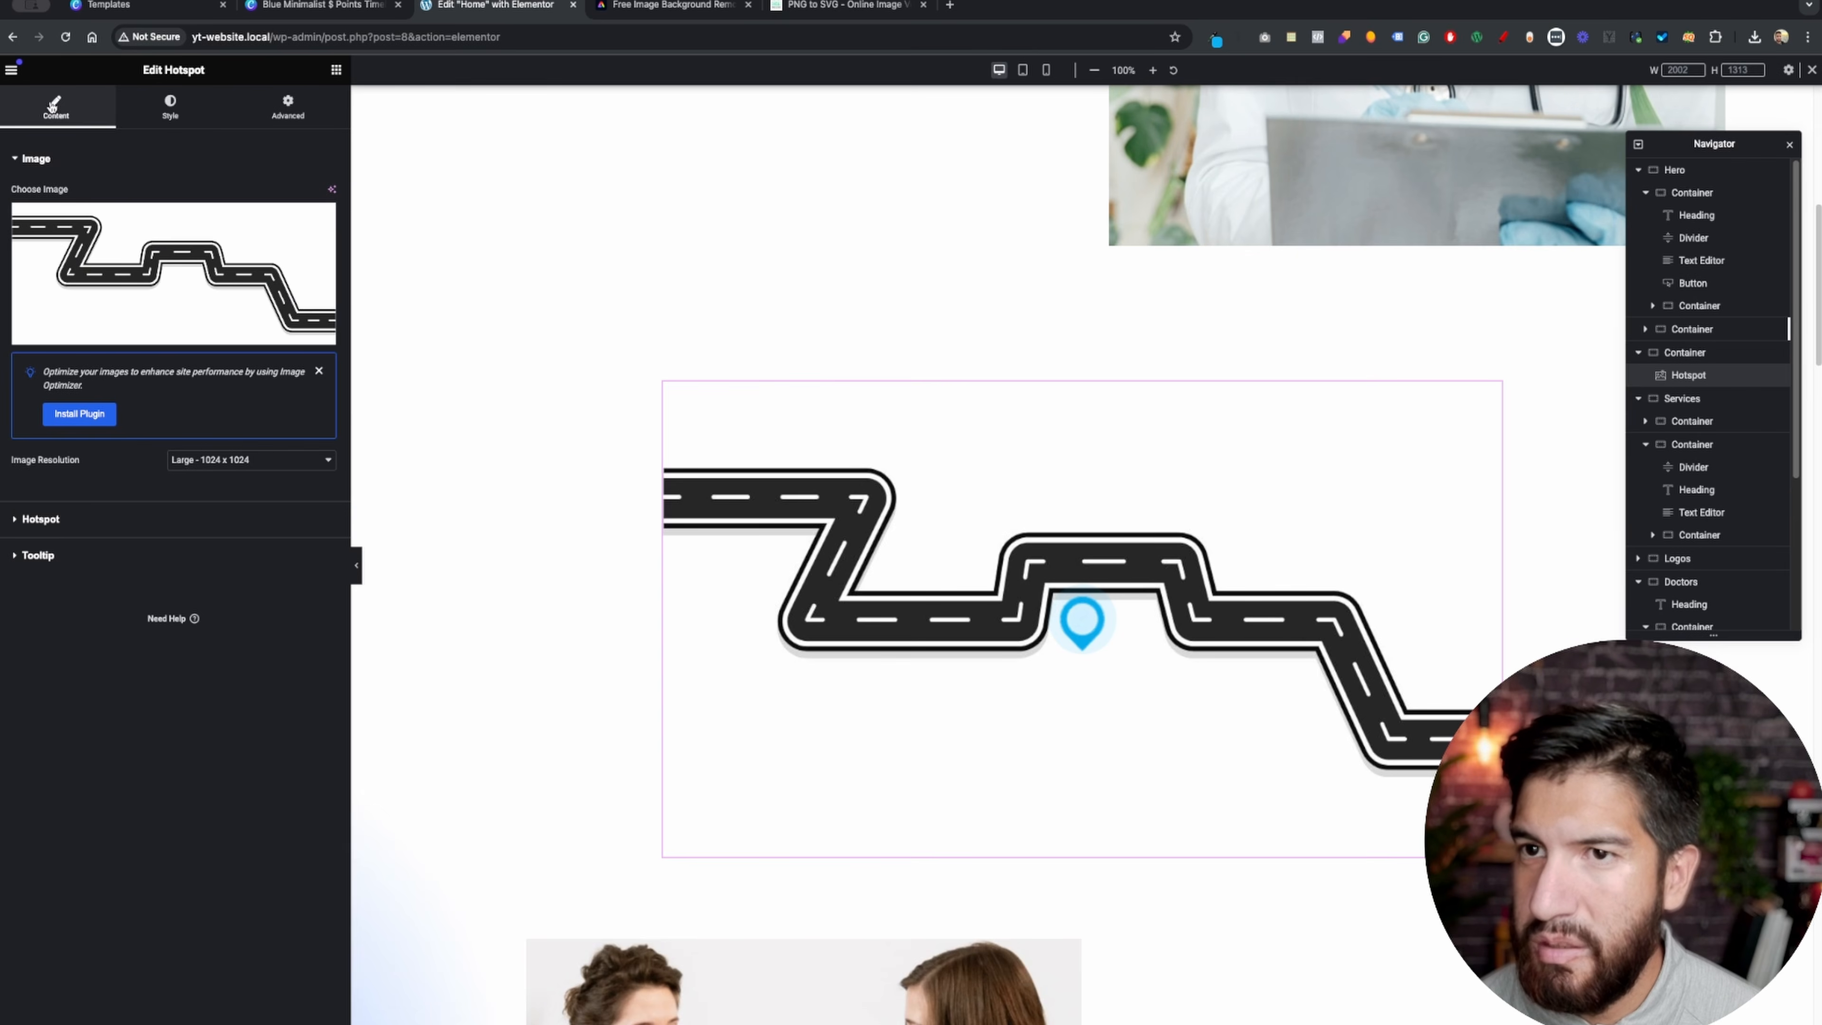
click(101, 518)
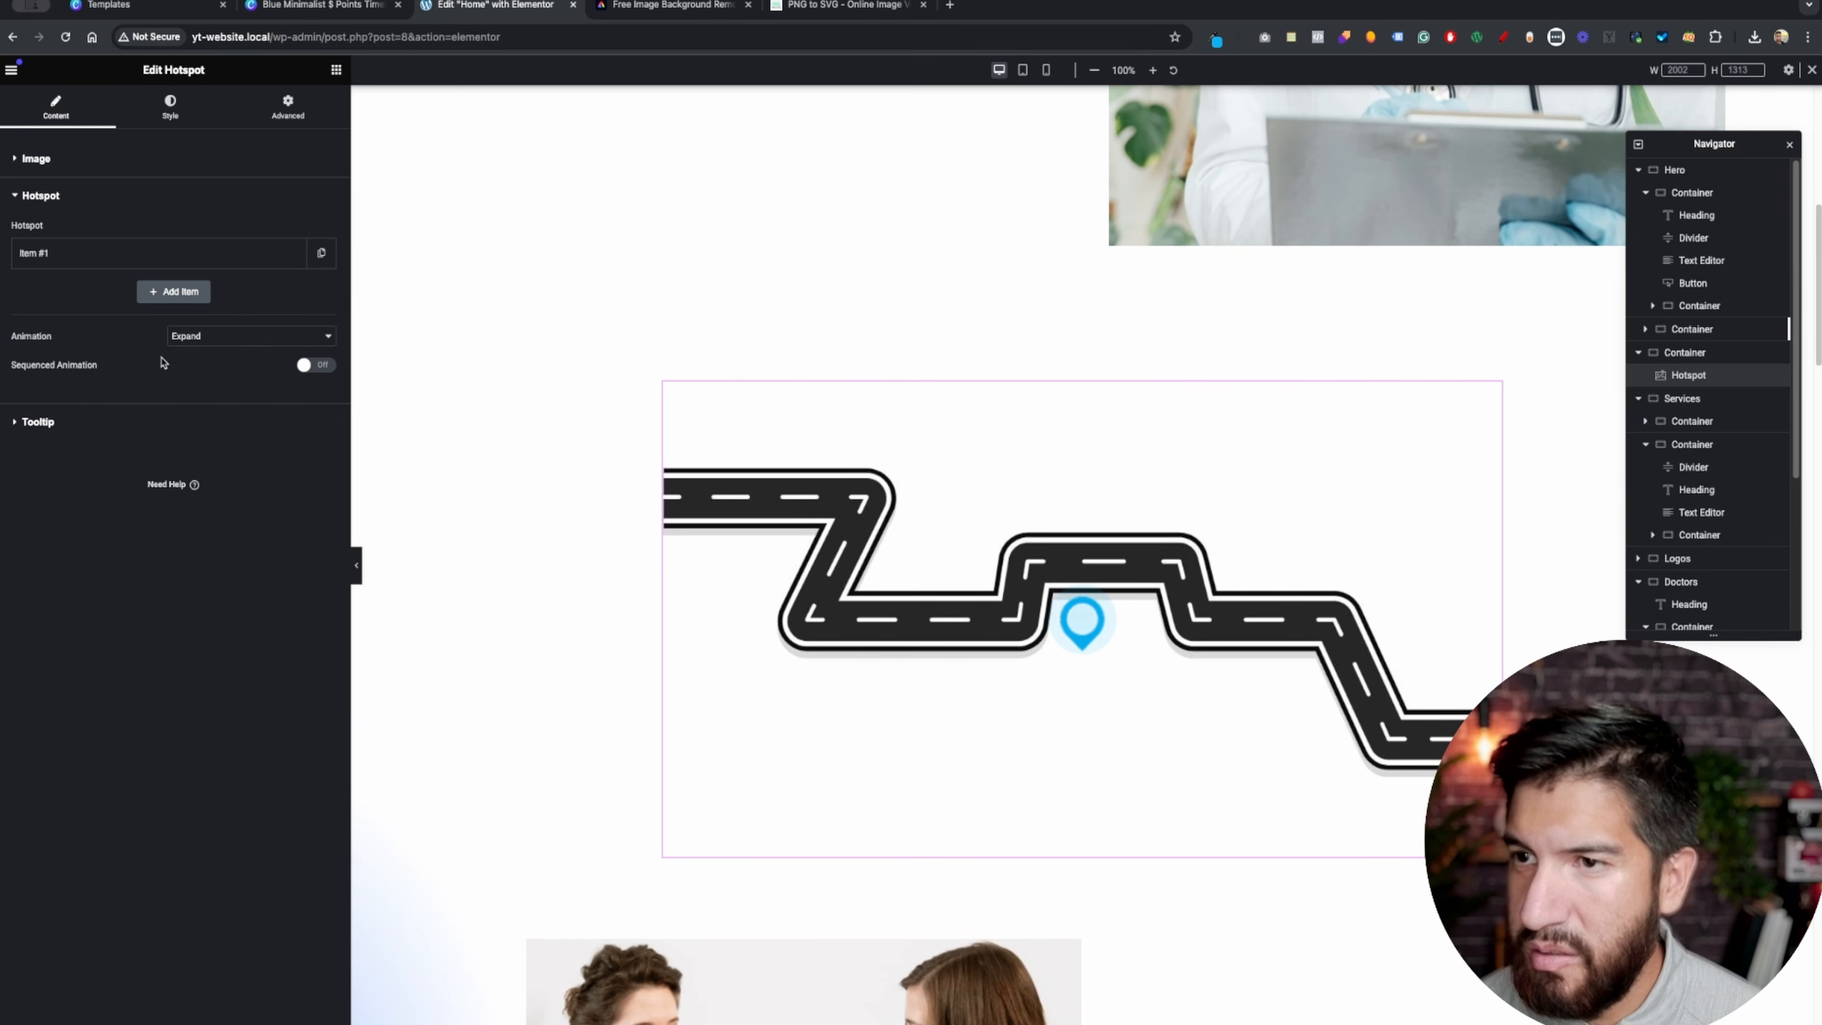
click(132, 252)
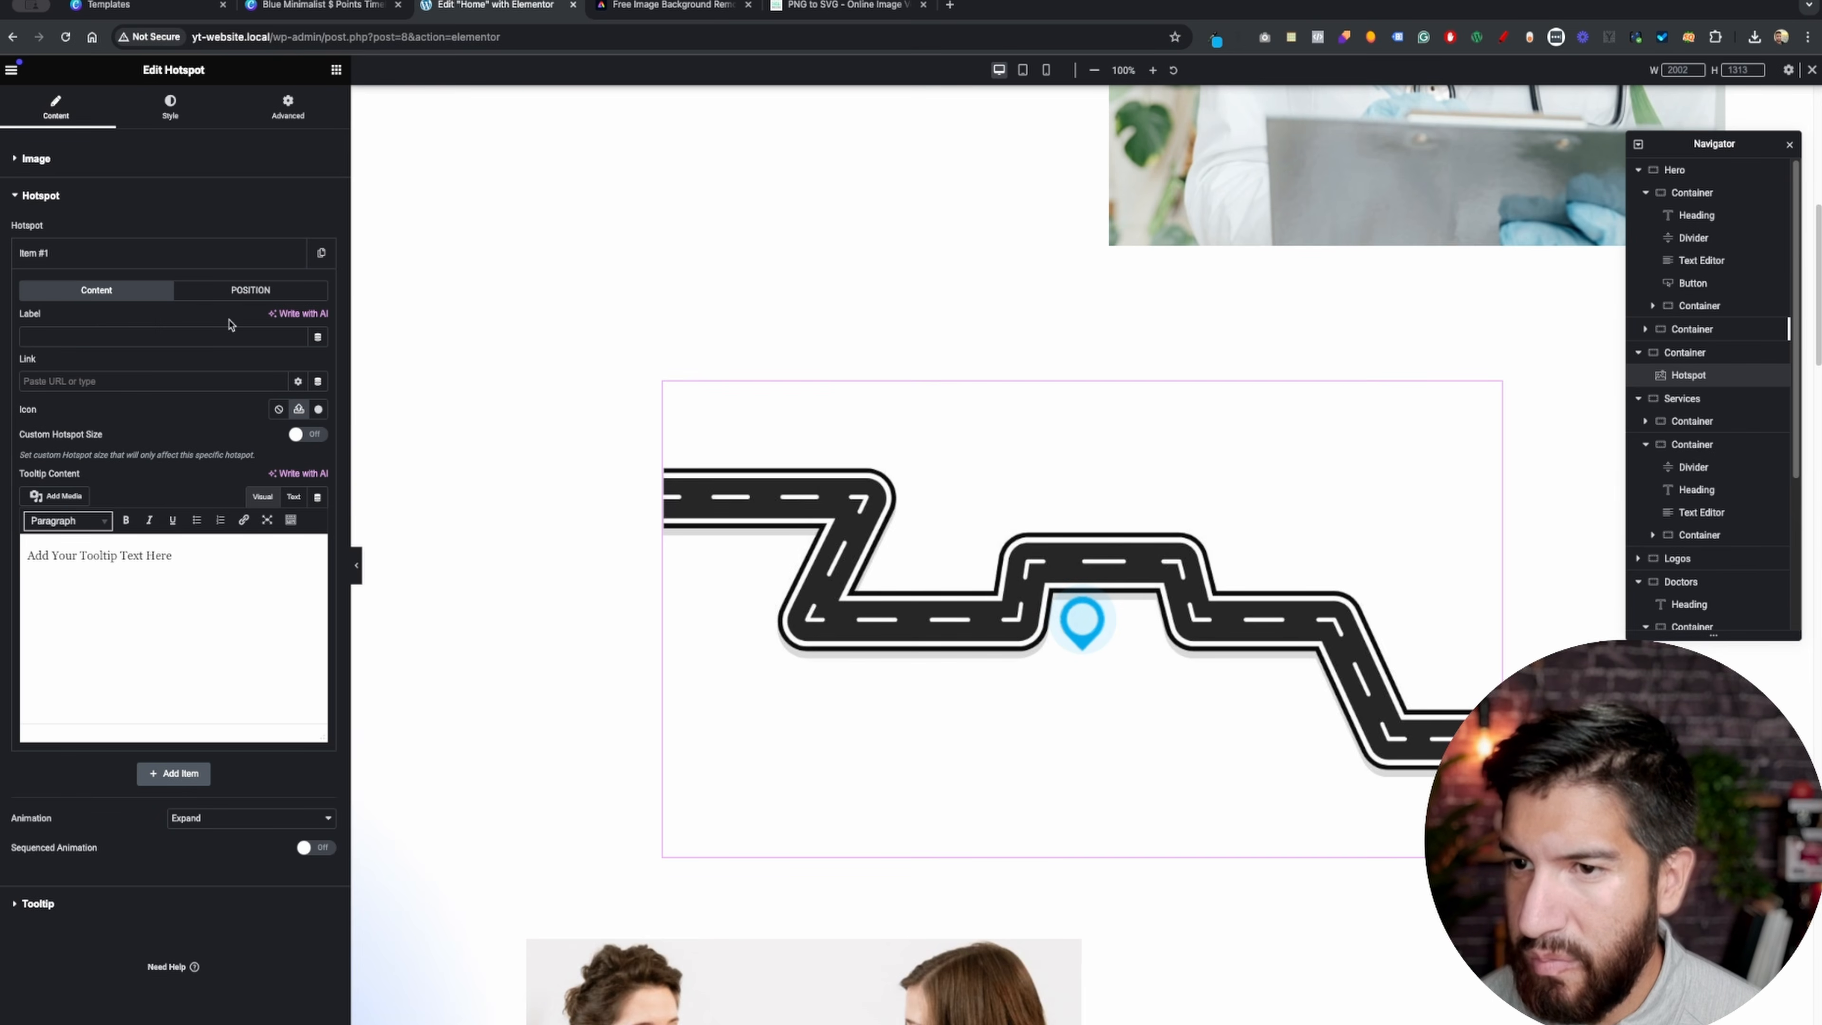
click(250, 289)
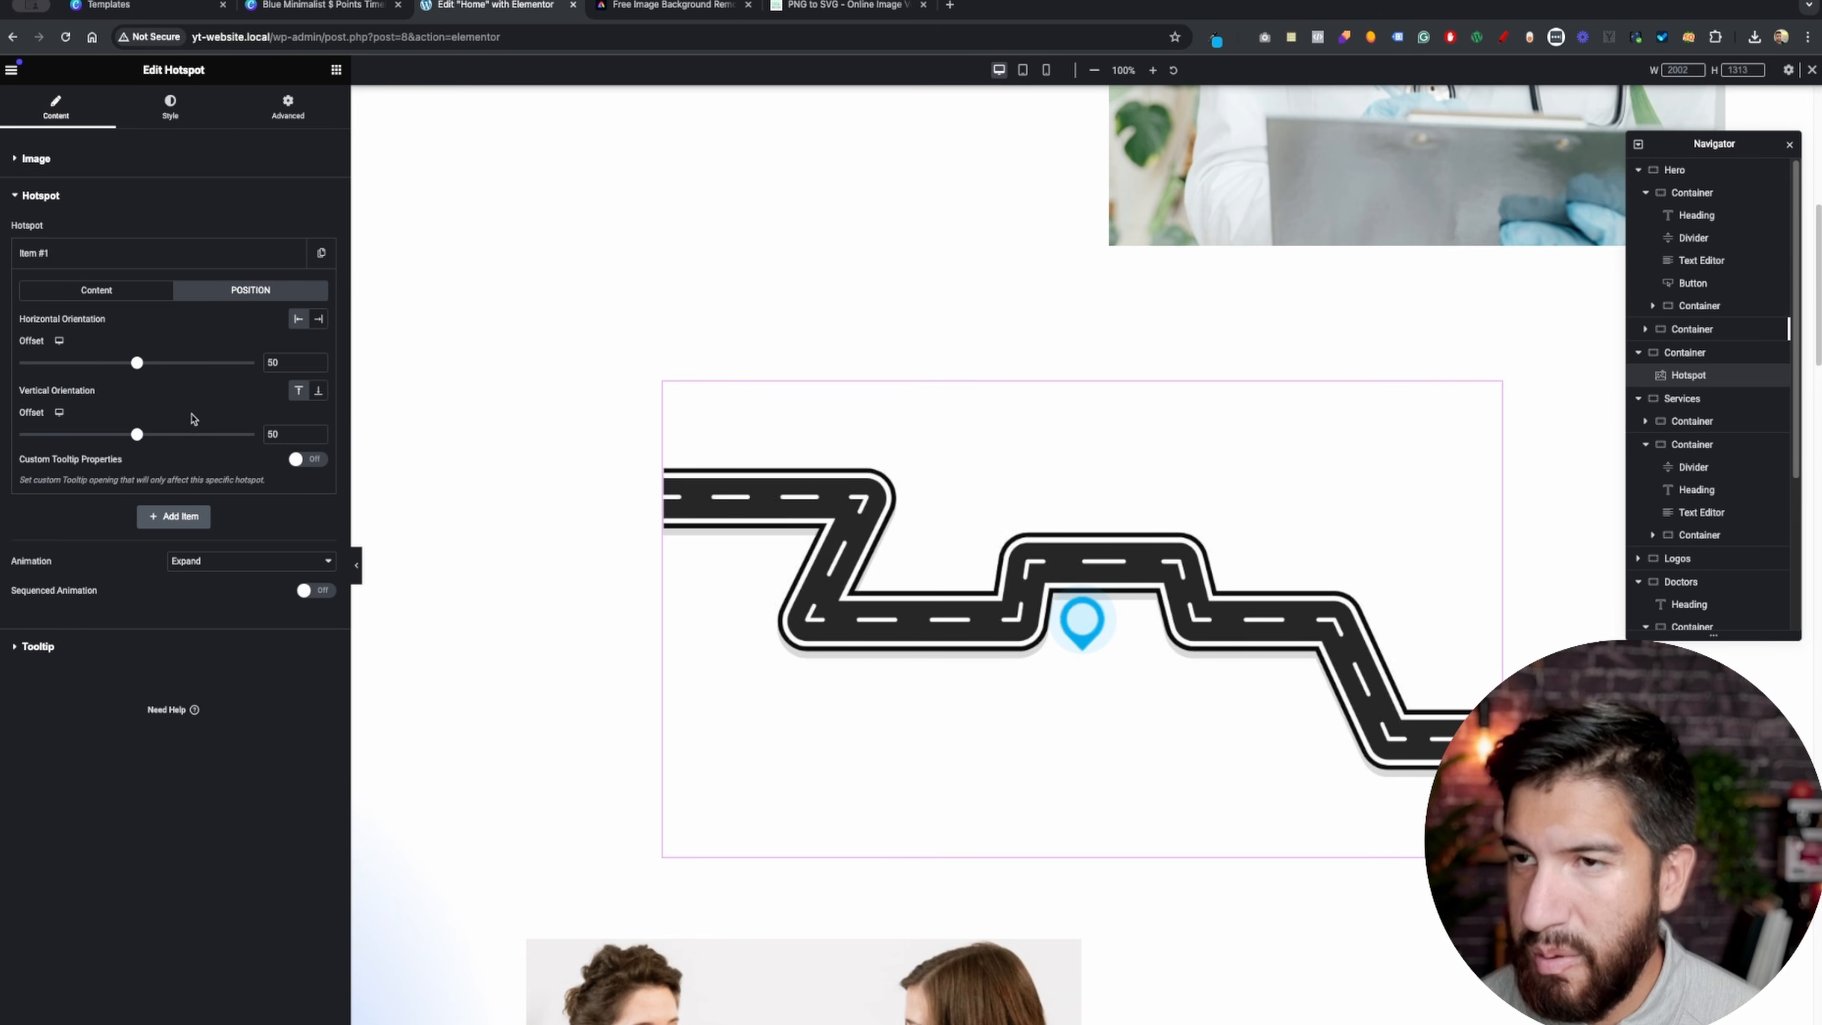
click(293, 10)
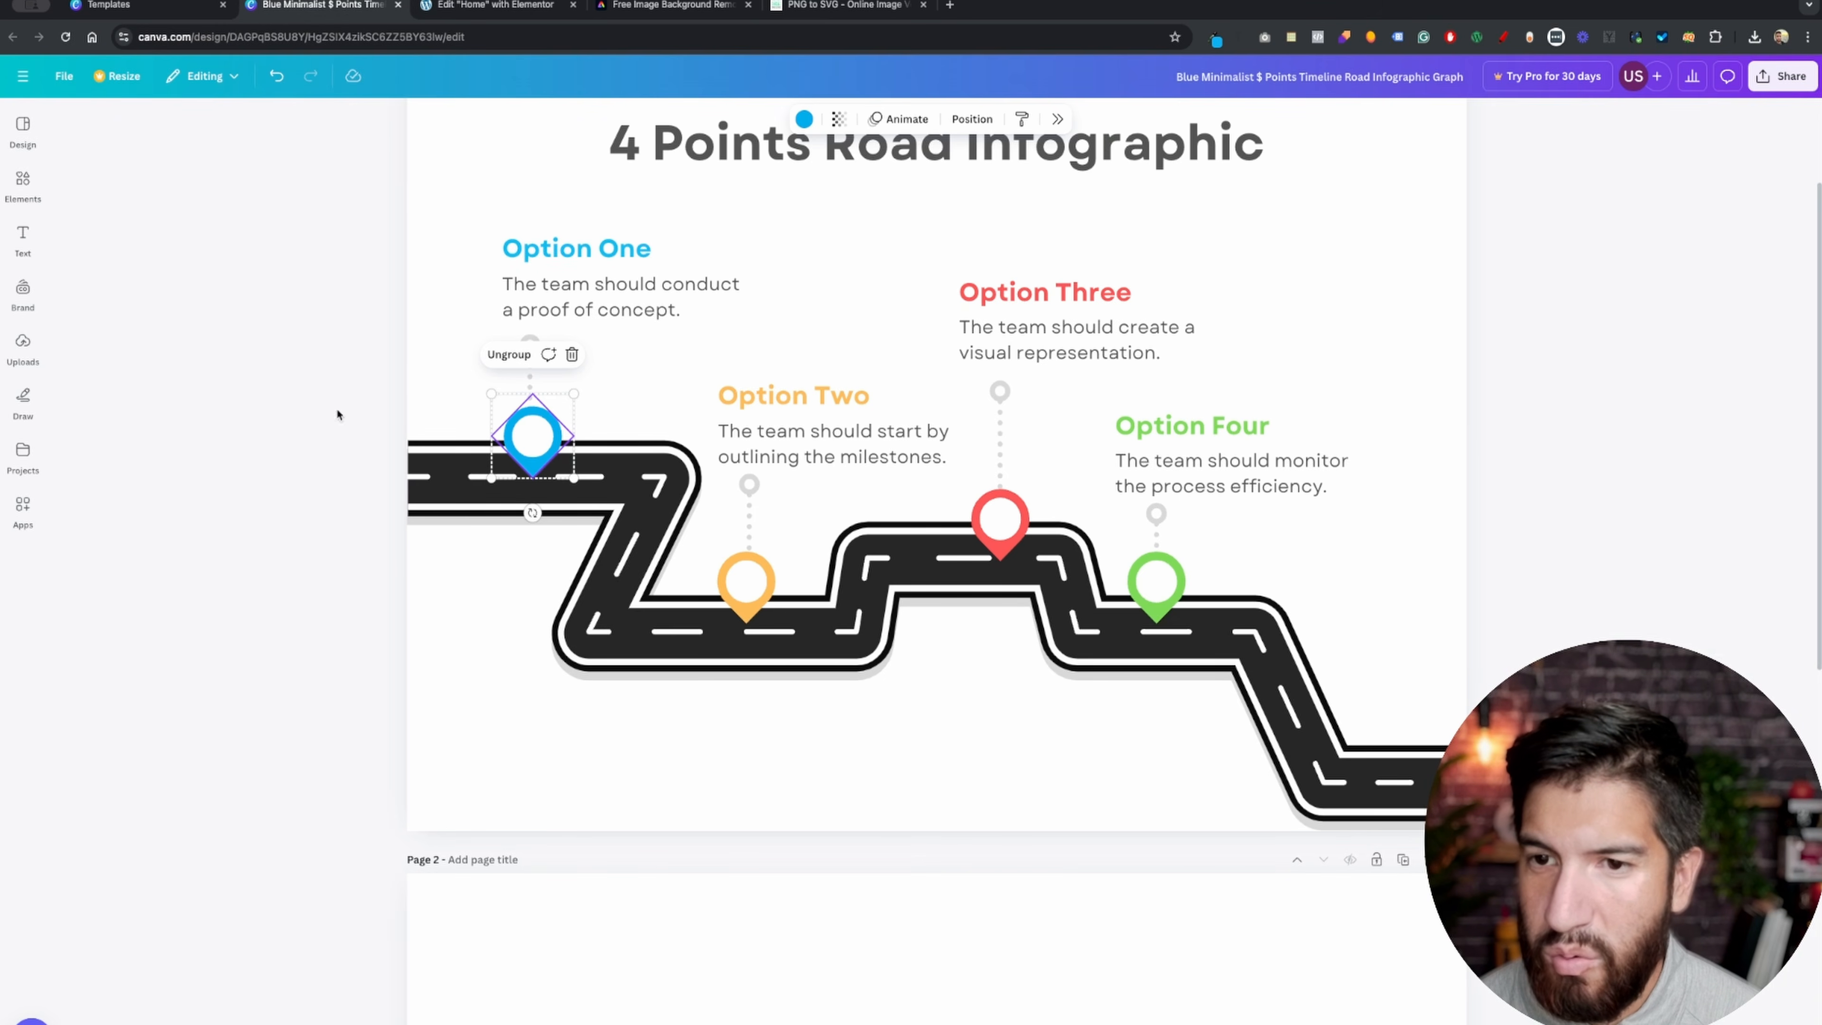
click(345, 466)
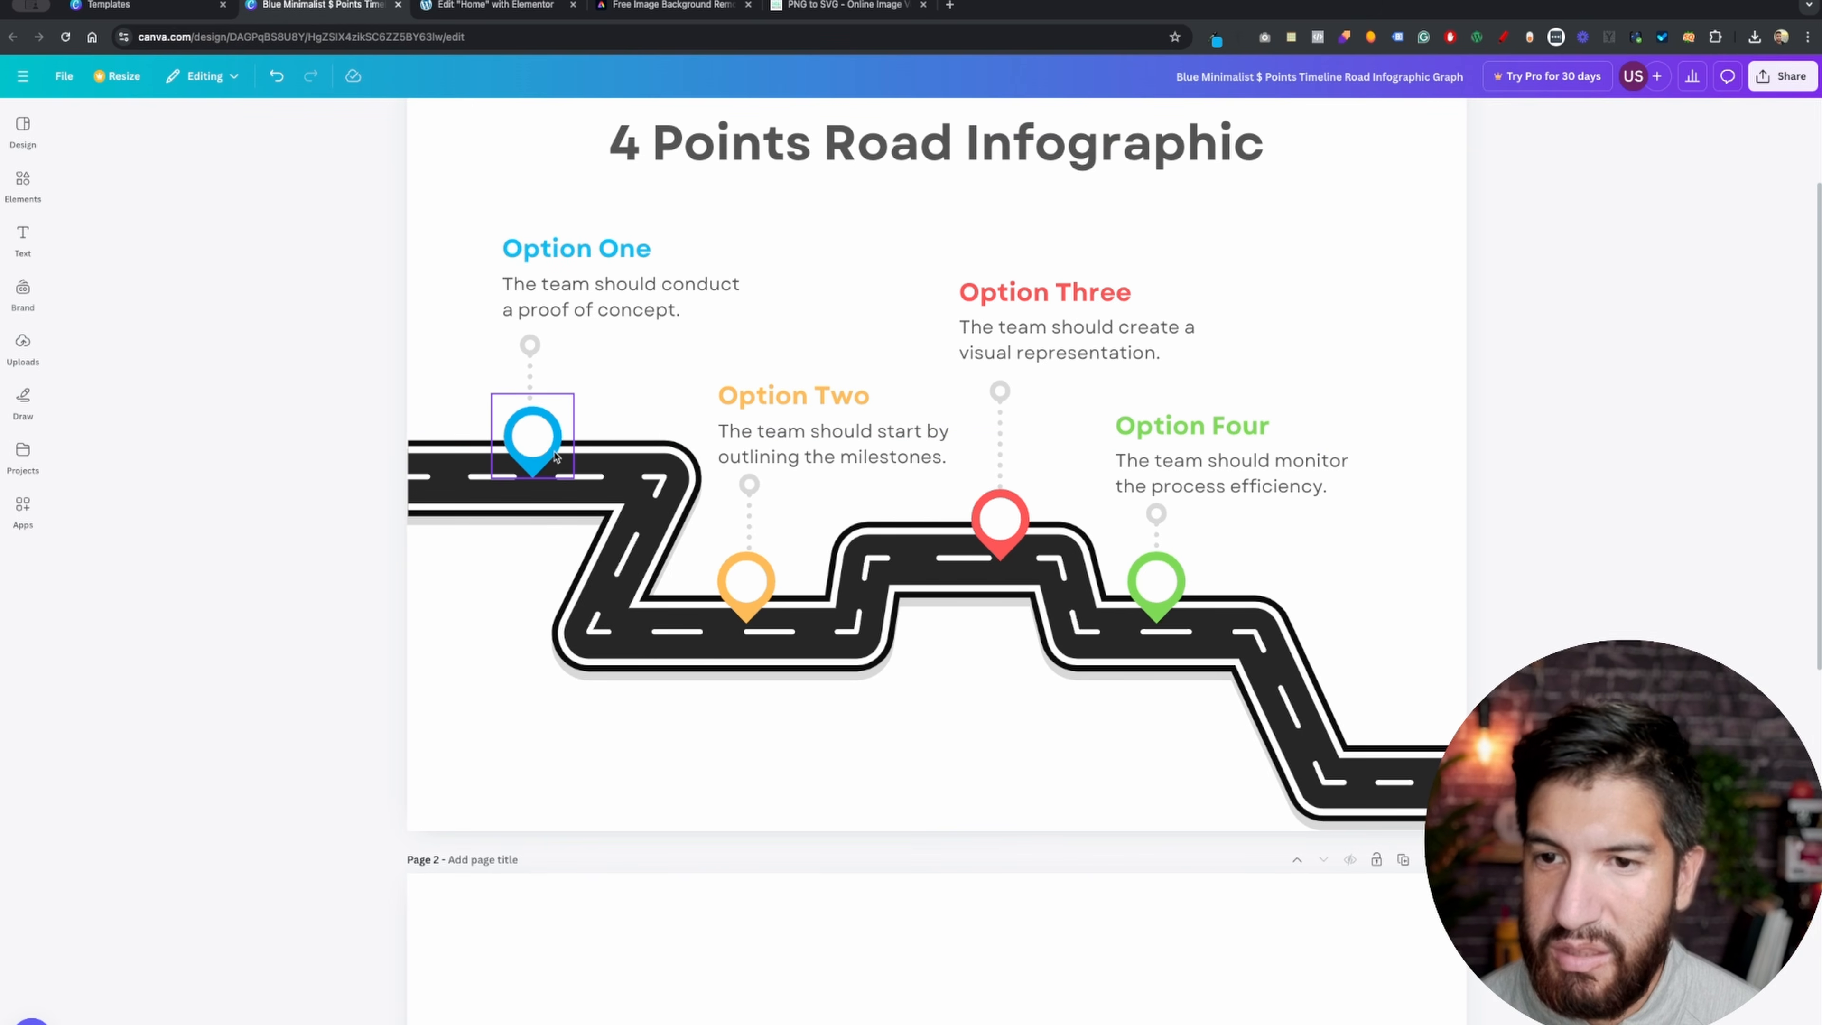
click(476, 4)
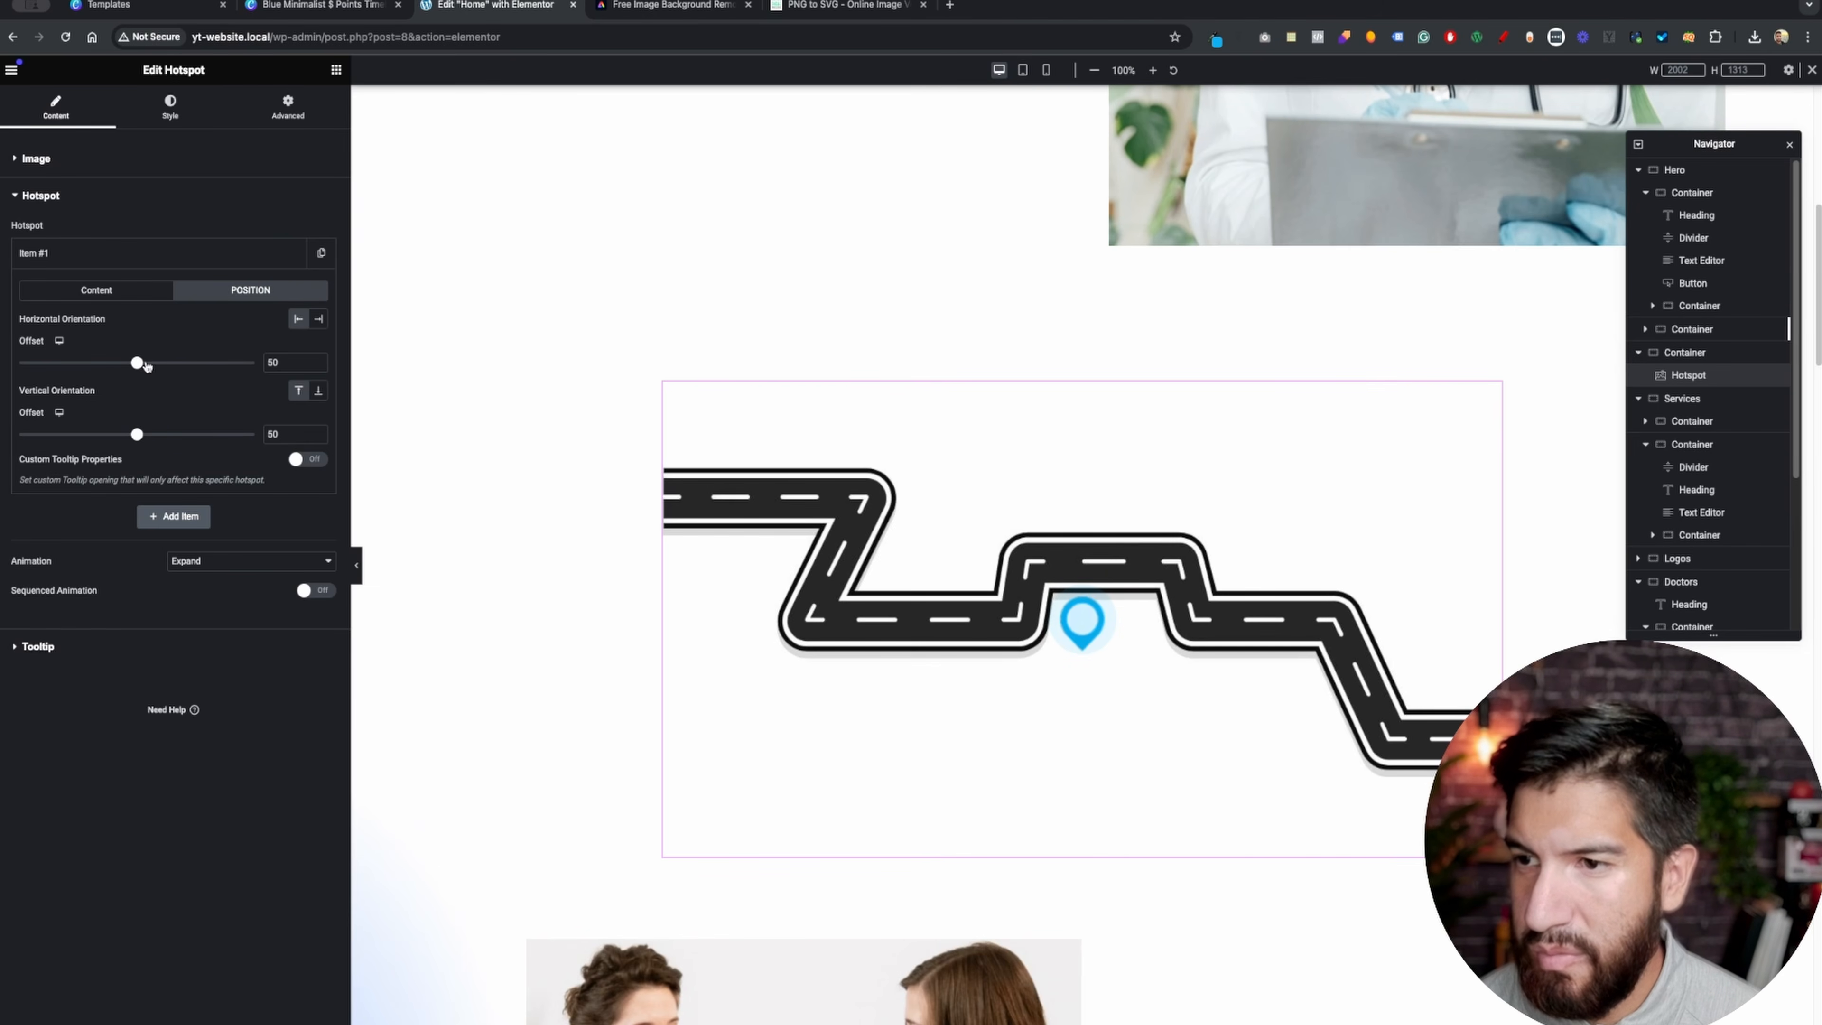
drag(137, 363, 46, 367)
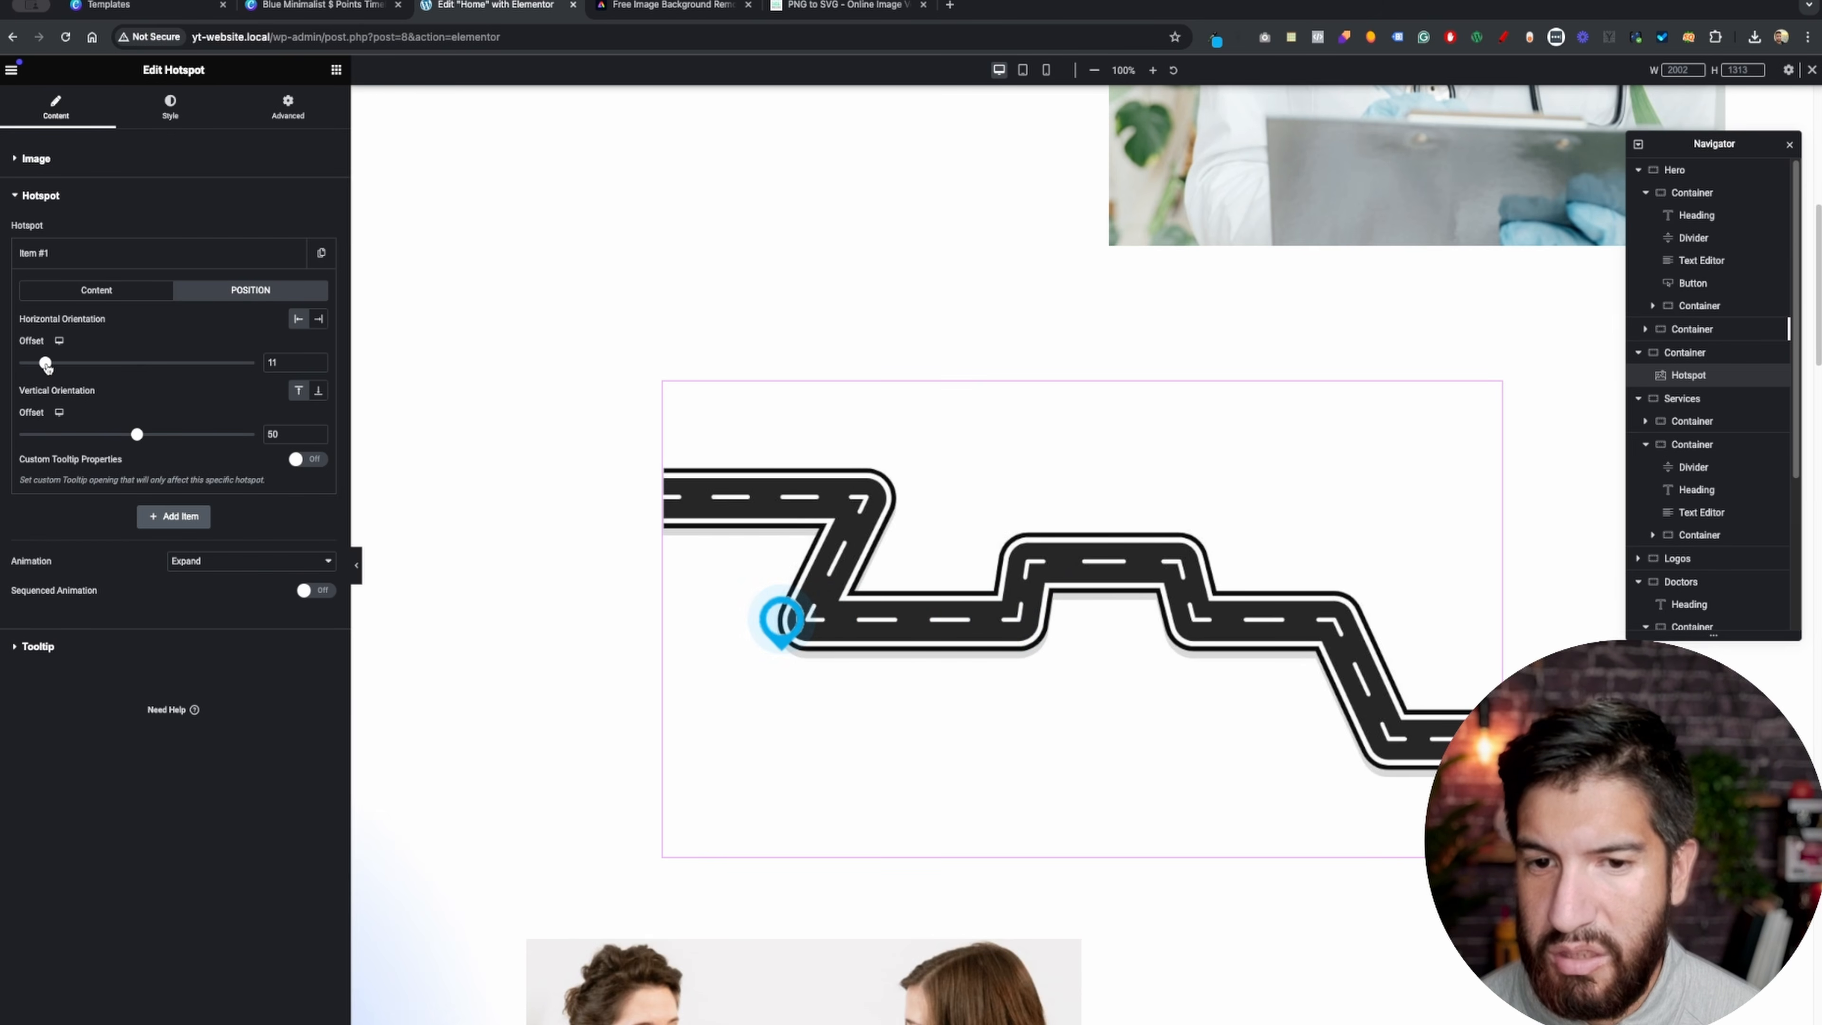
drag(134, 437, 41, 434)
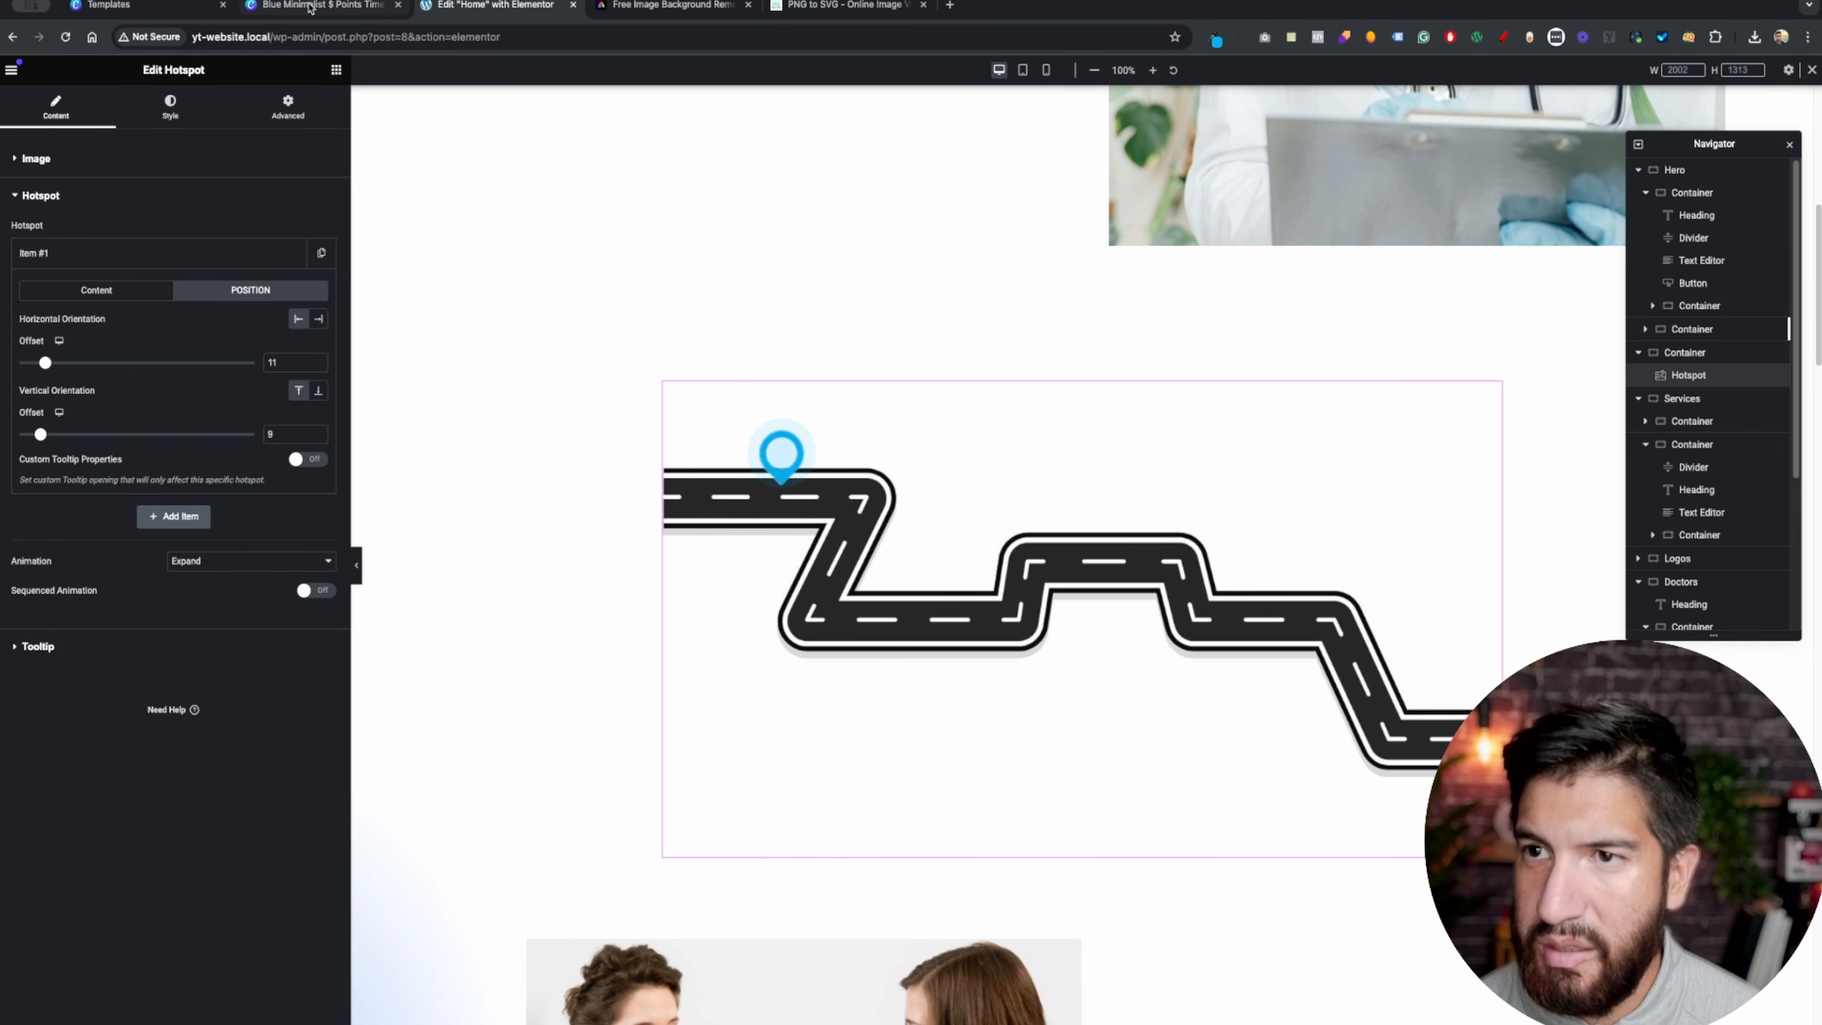
- Close the Canva Templates page and return to the Elementor editor
click(369, 10)
click(186, 5)
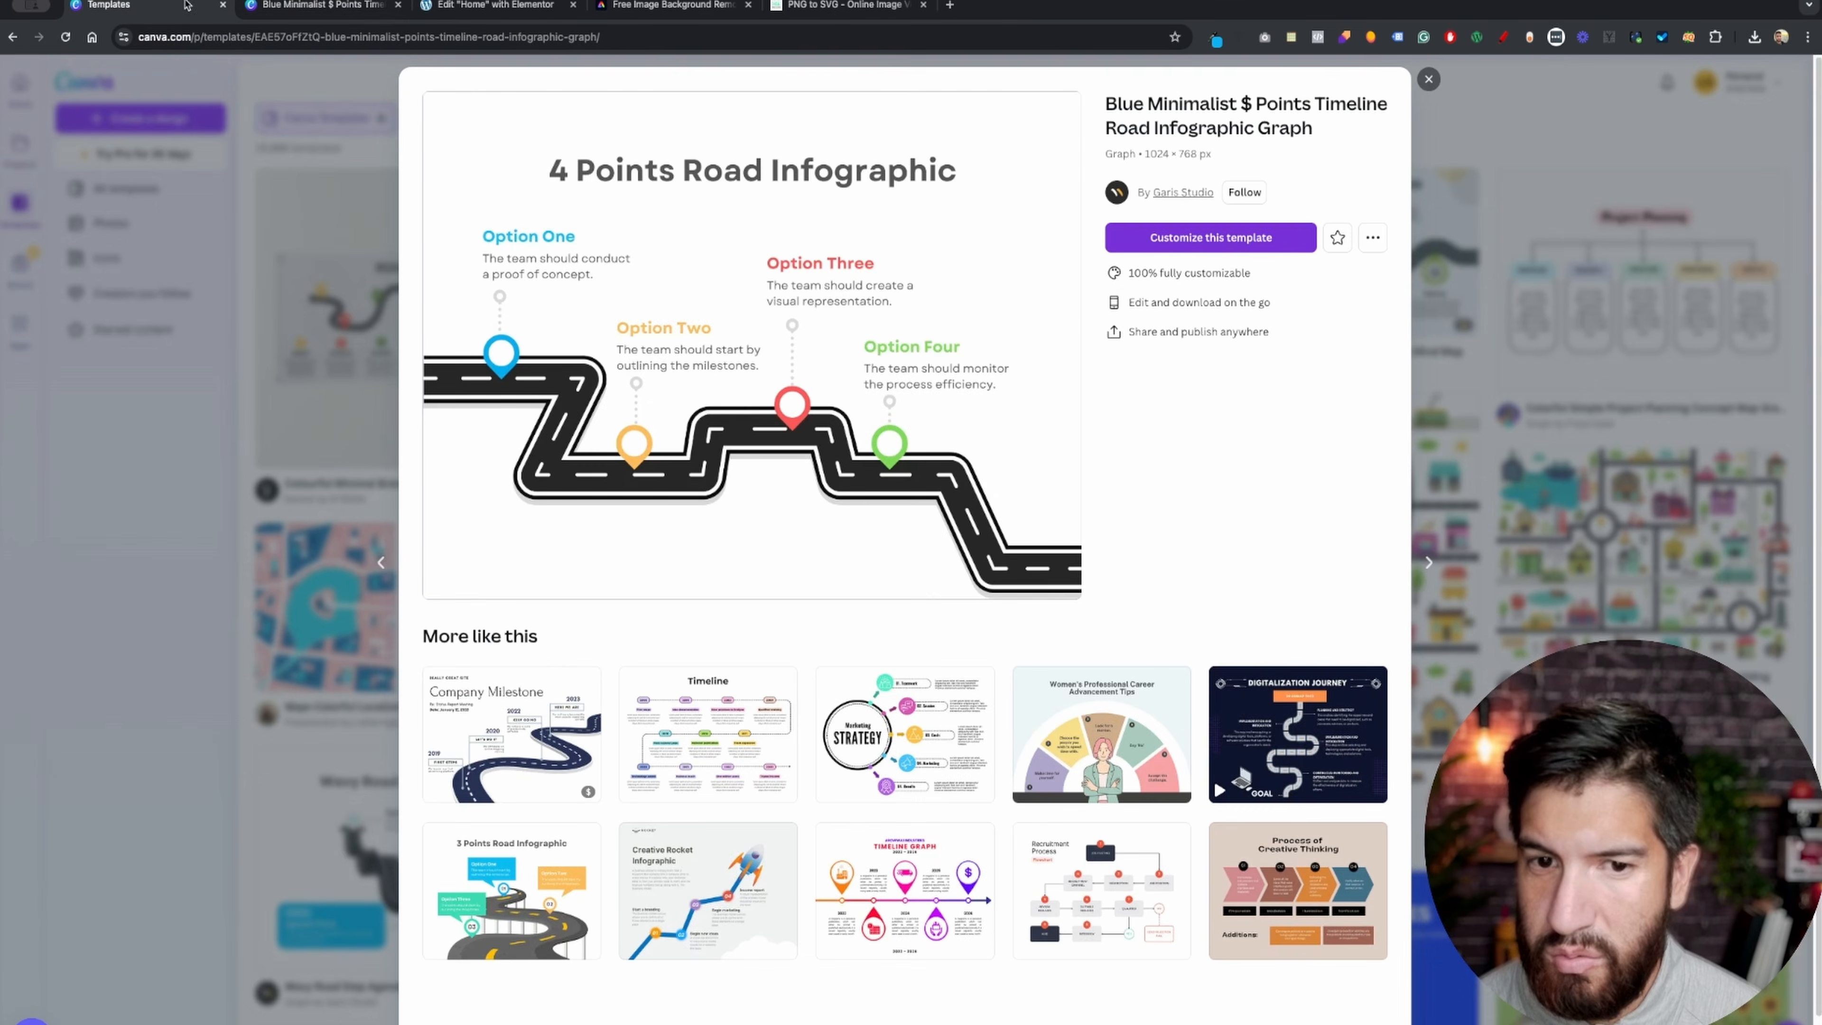
click(290, 5)
click(222, 5)
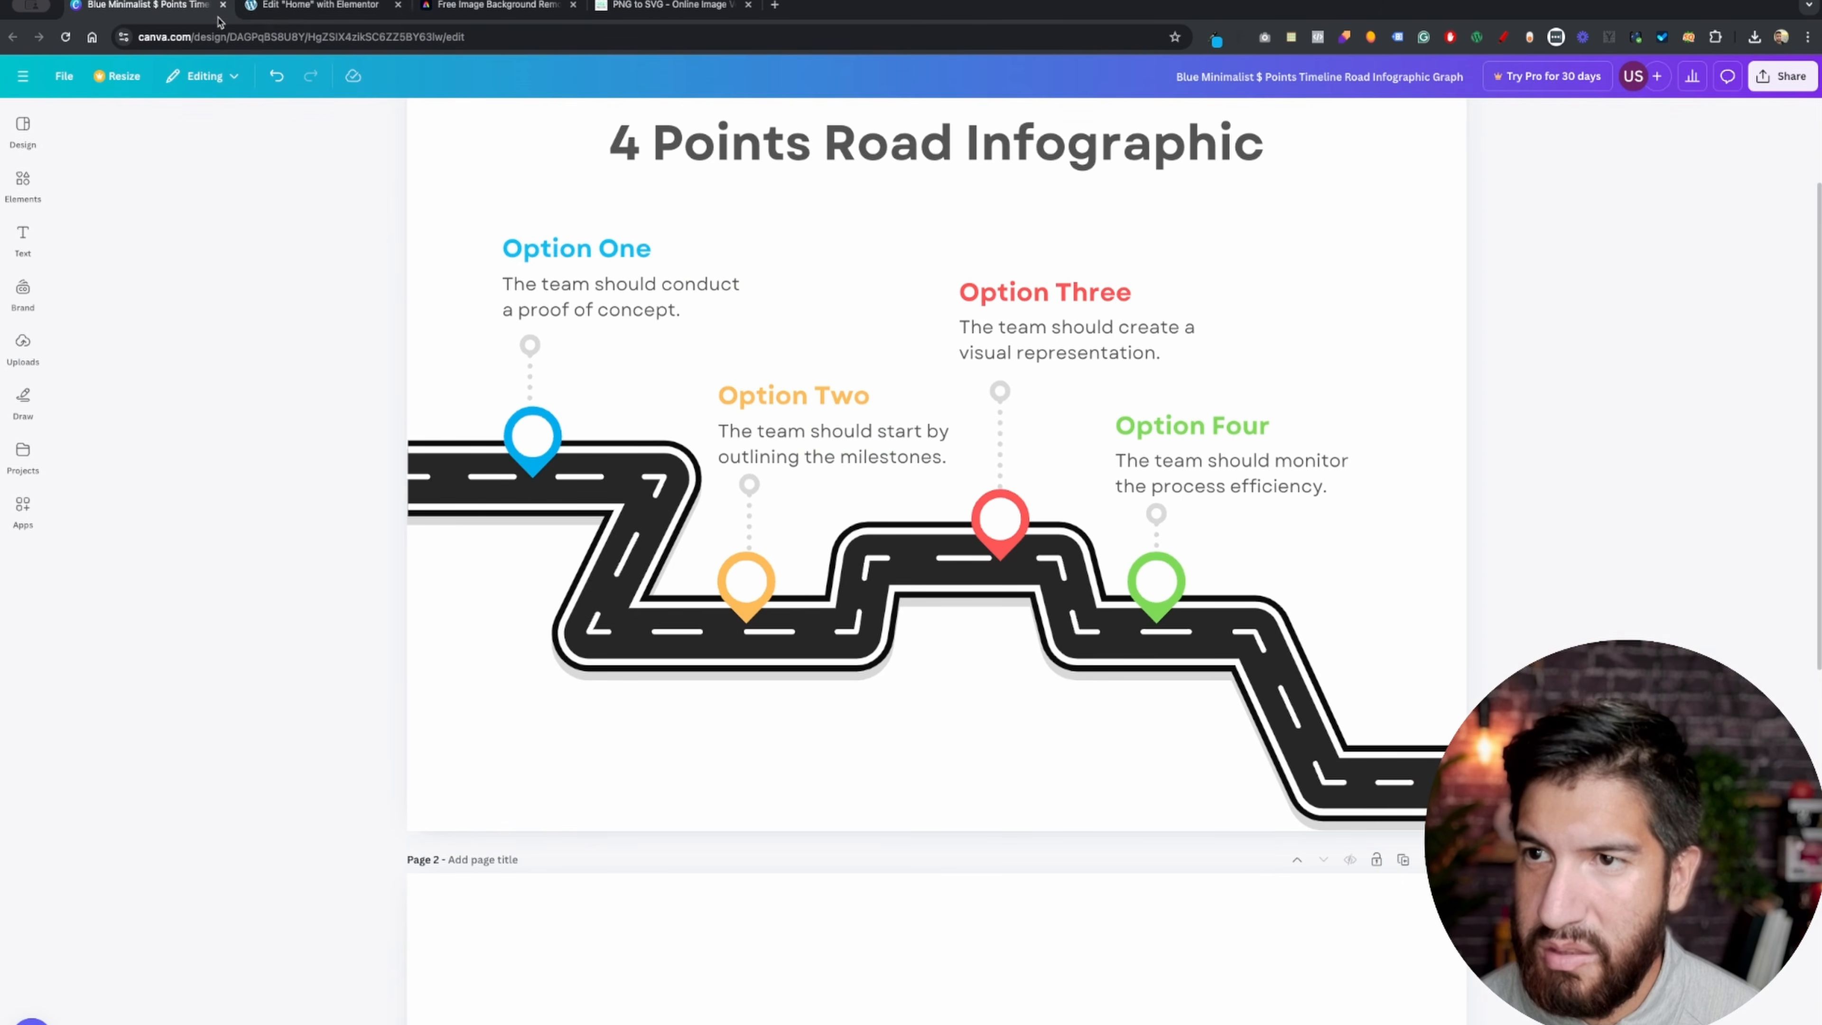
click(290, 10)
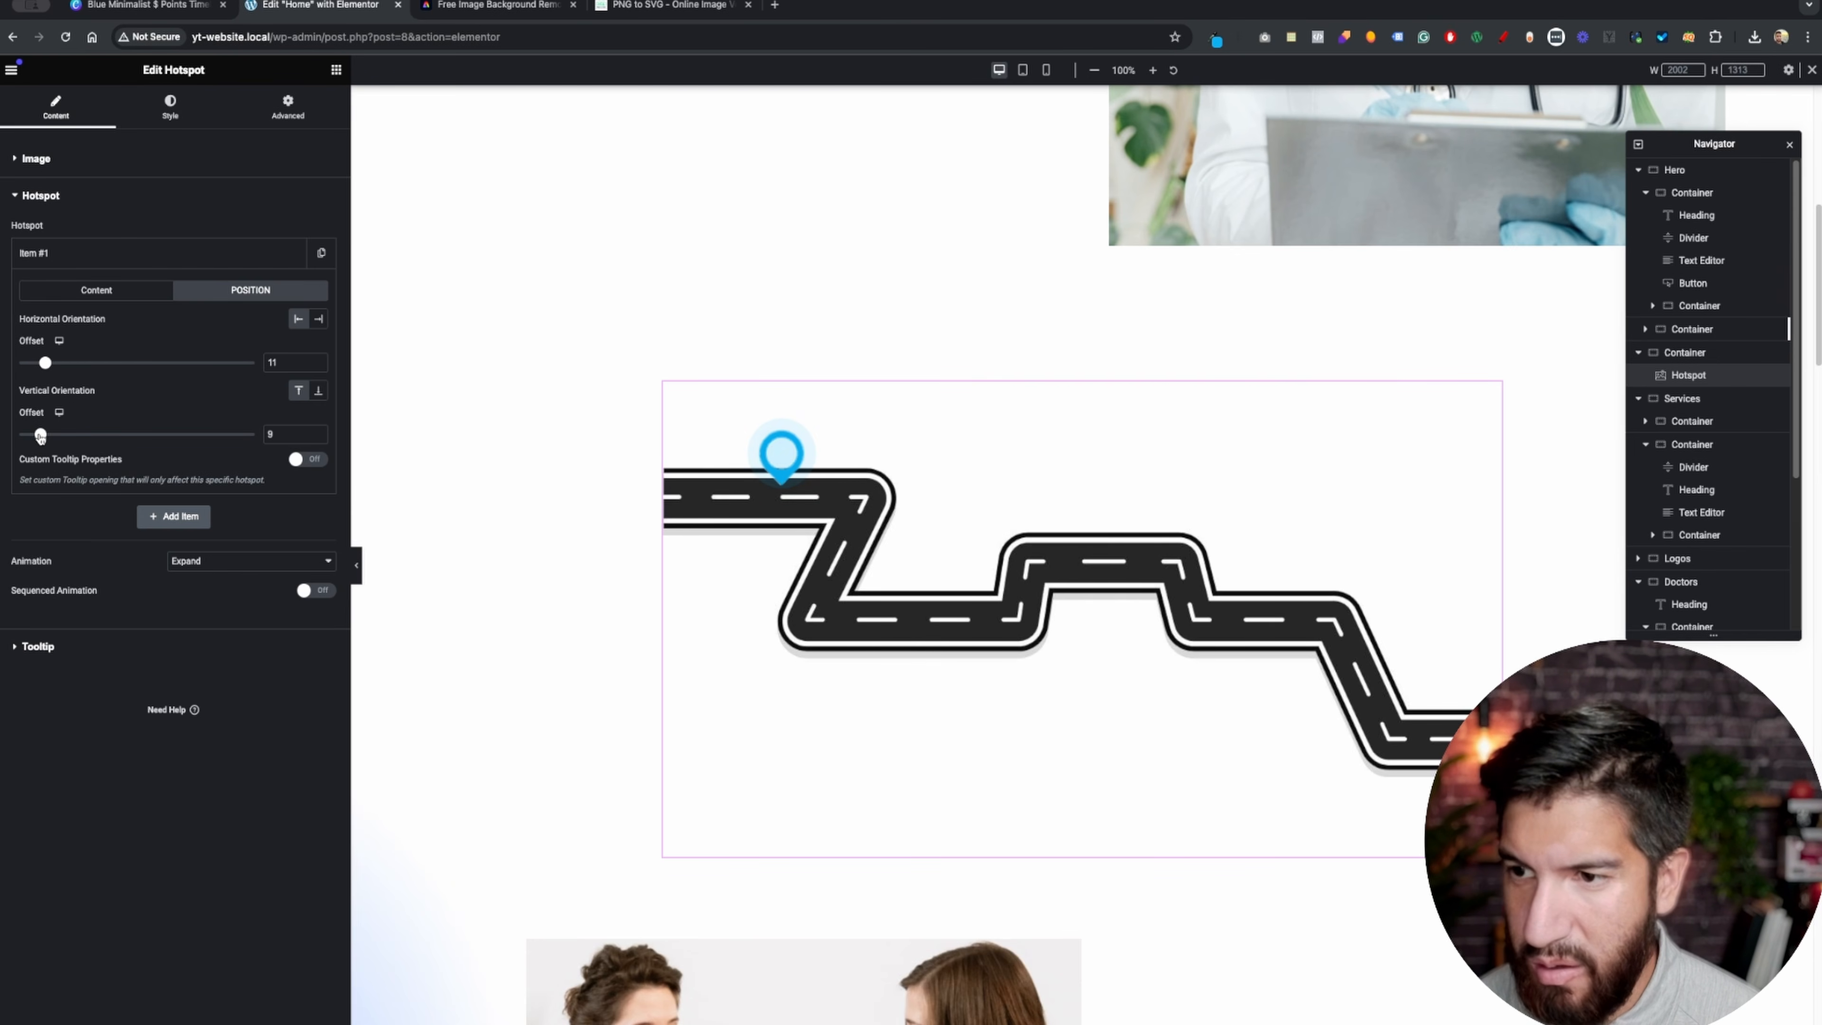
- Set the hotspot's size to 100 px
click(172, 119)
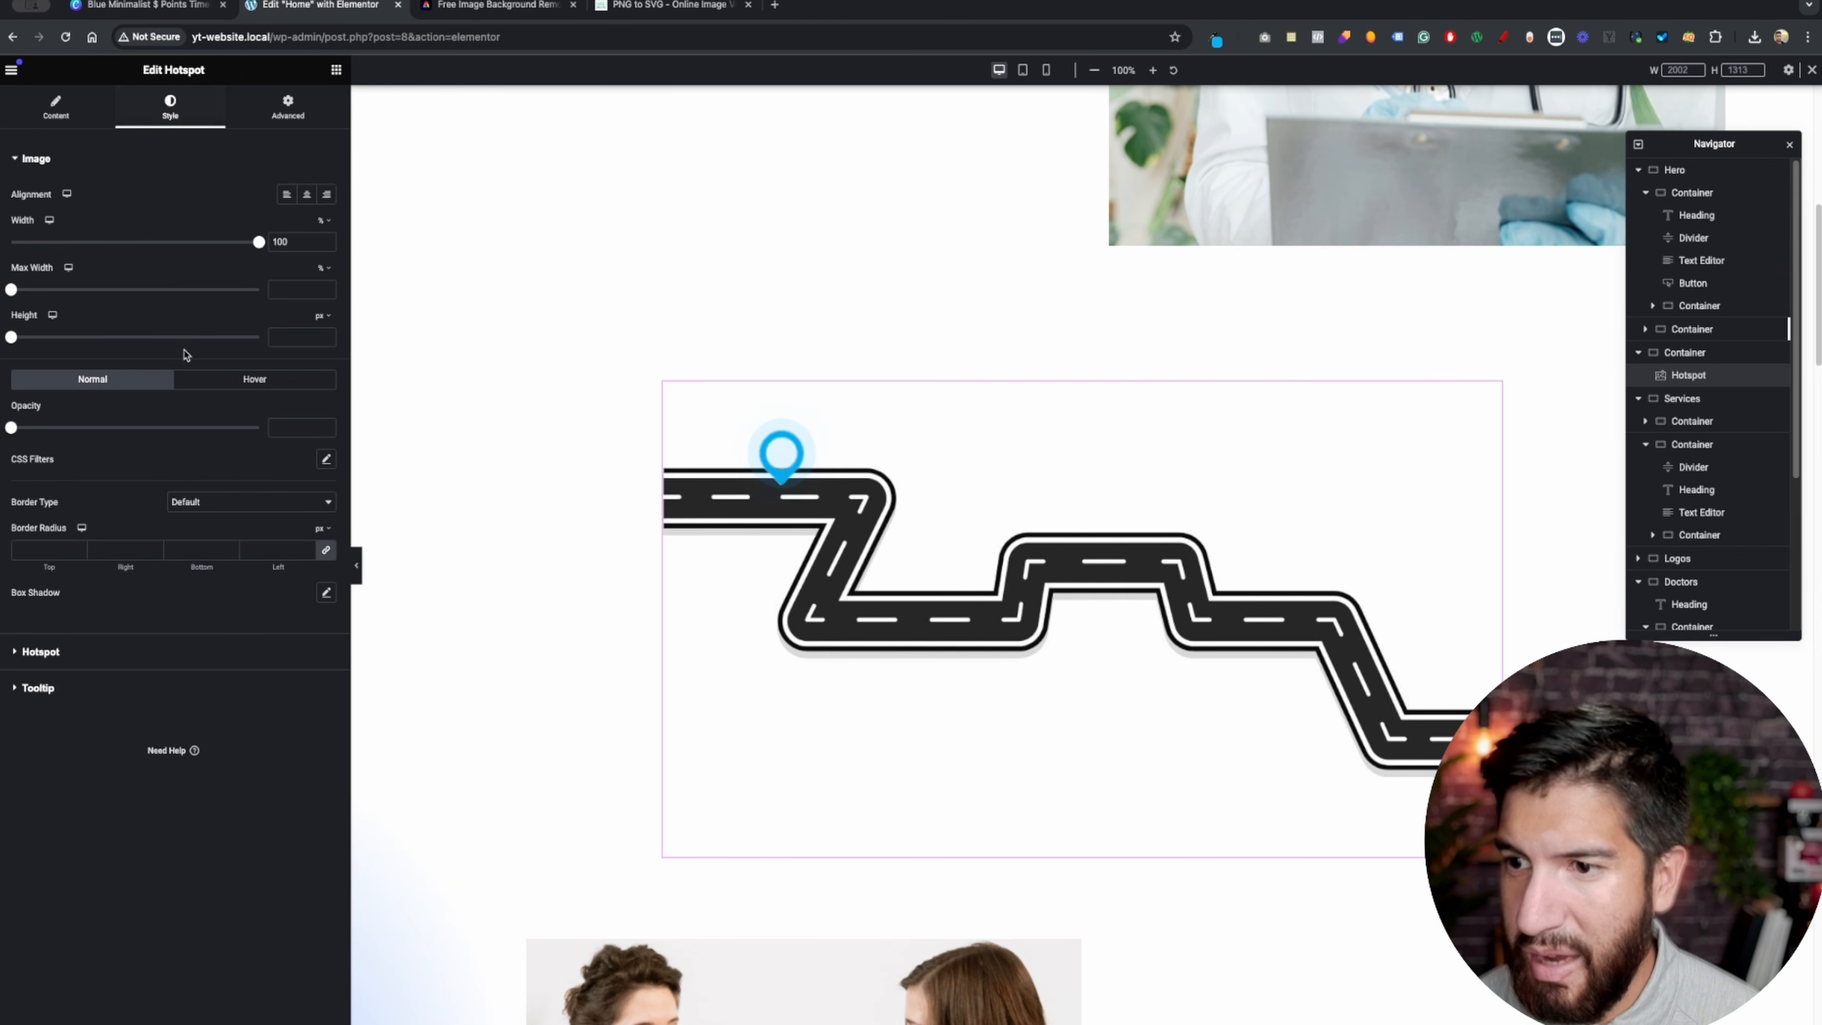
click(54, 650)
drag(81, 280, 92, 280)
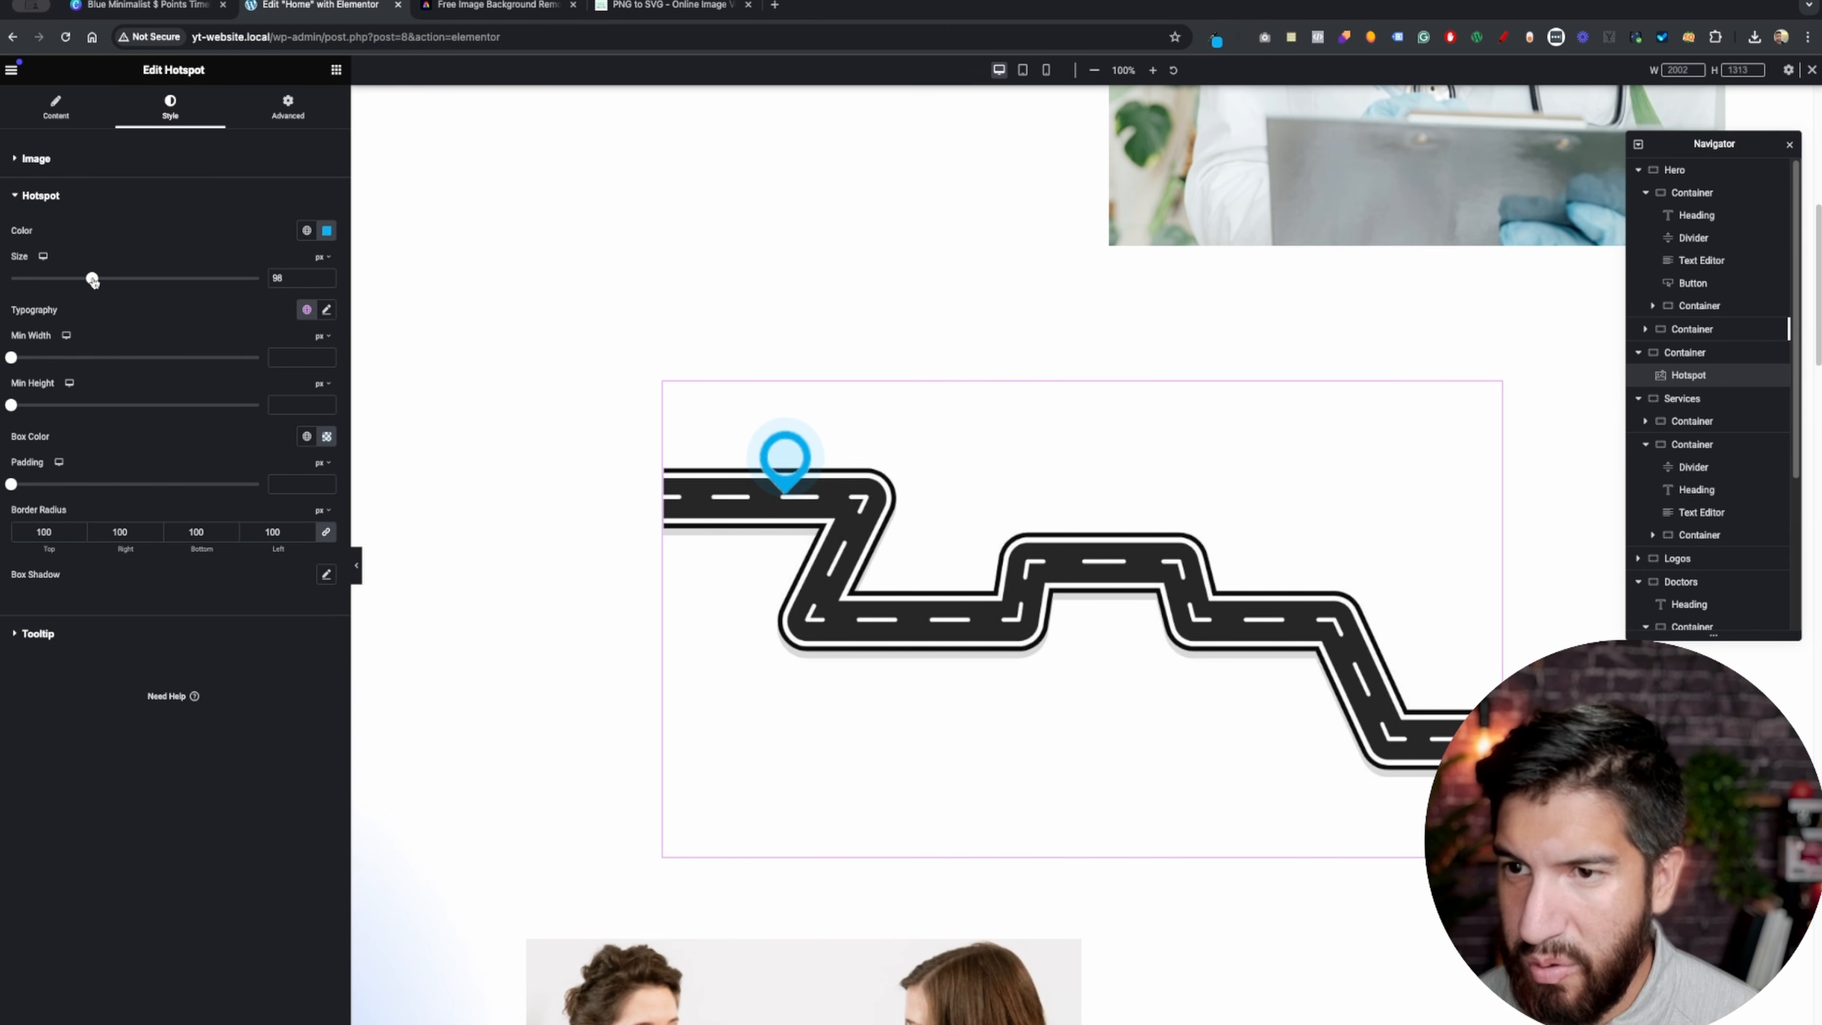
drag(293, 278, 224, 270)
text(100)
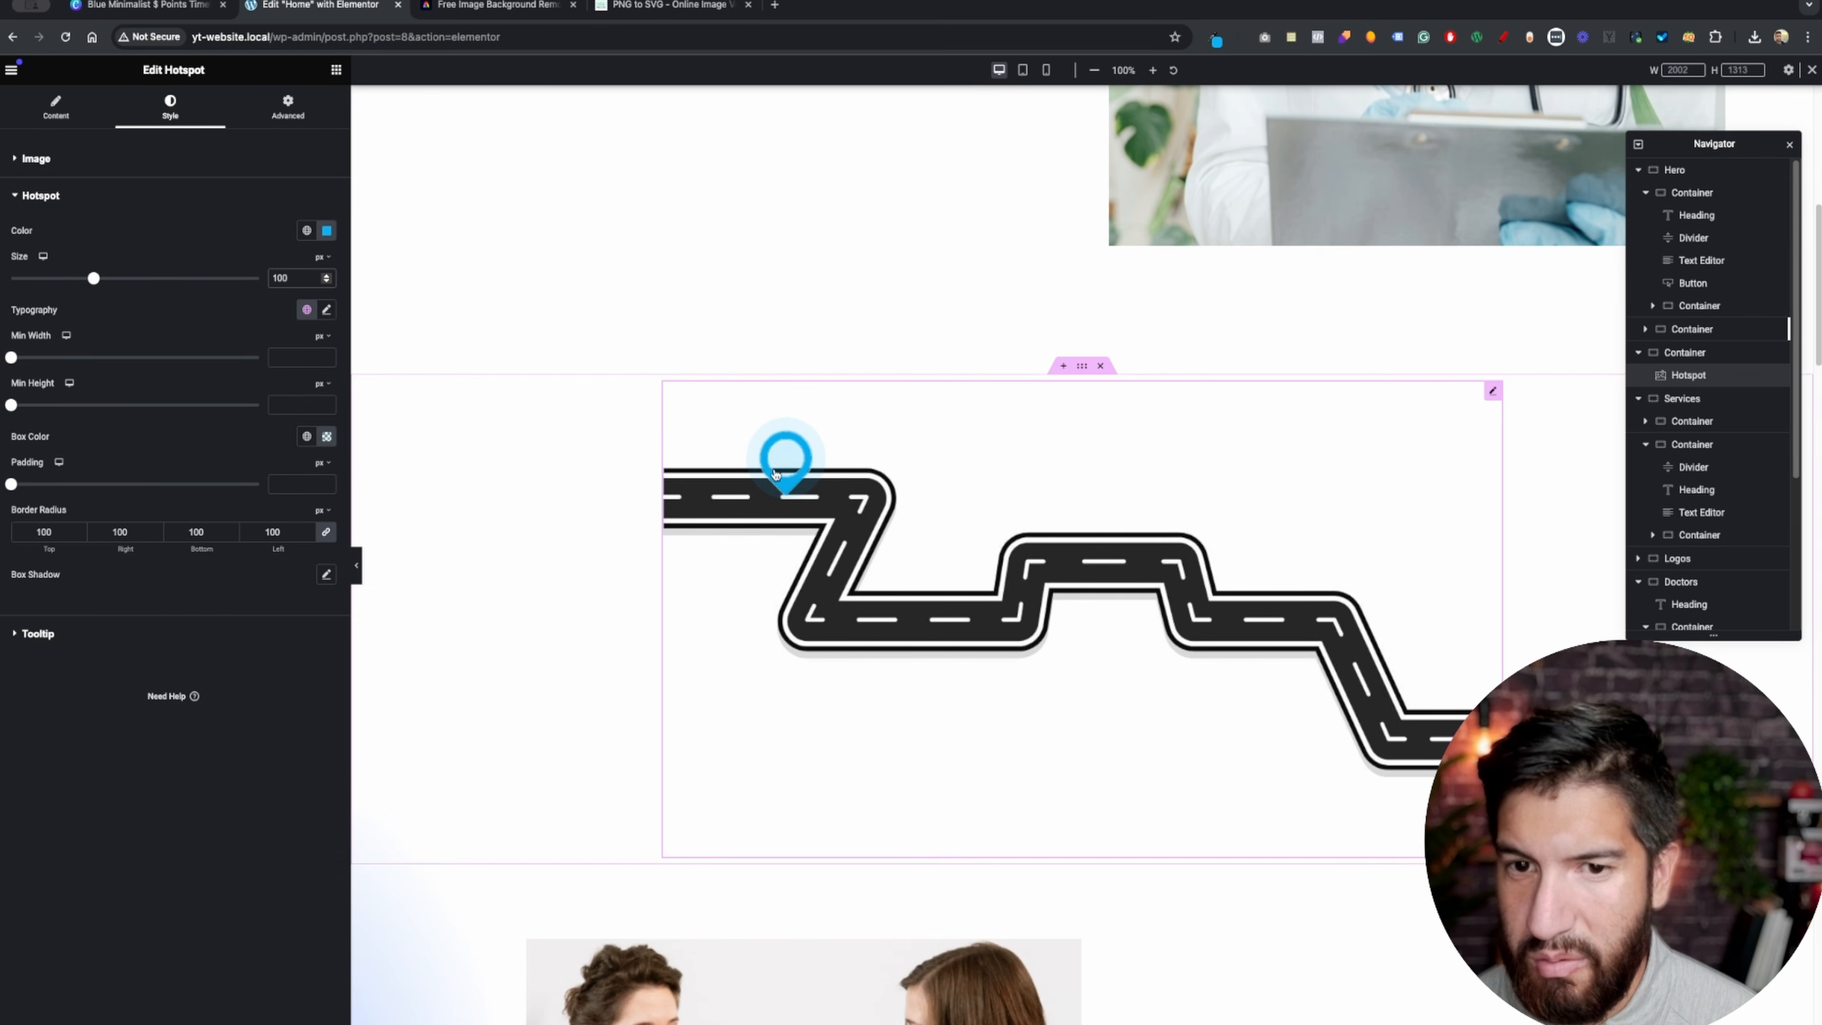
- Set Item #1's horizontal offset to 10 and vertical offset to 6, and change the hotspot animation to Soft Beat
click(86, 123)
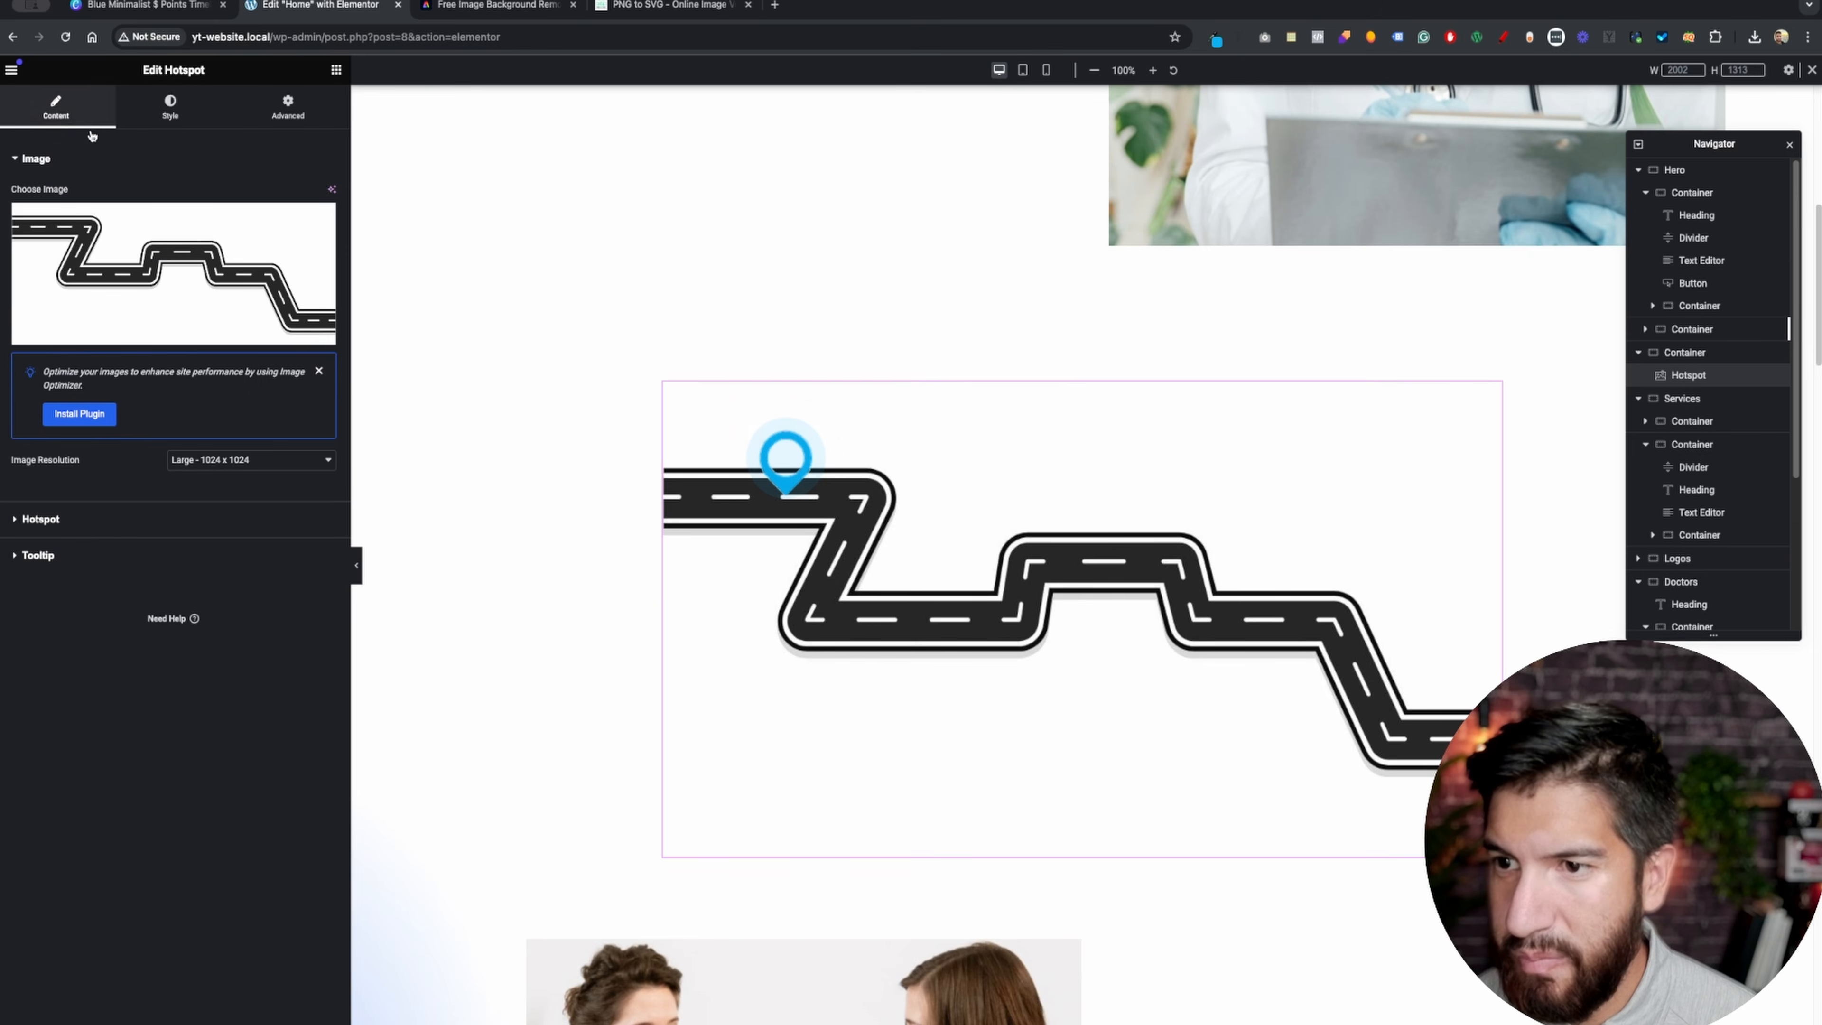
click(106, 530)
click(128, 255)
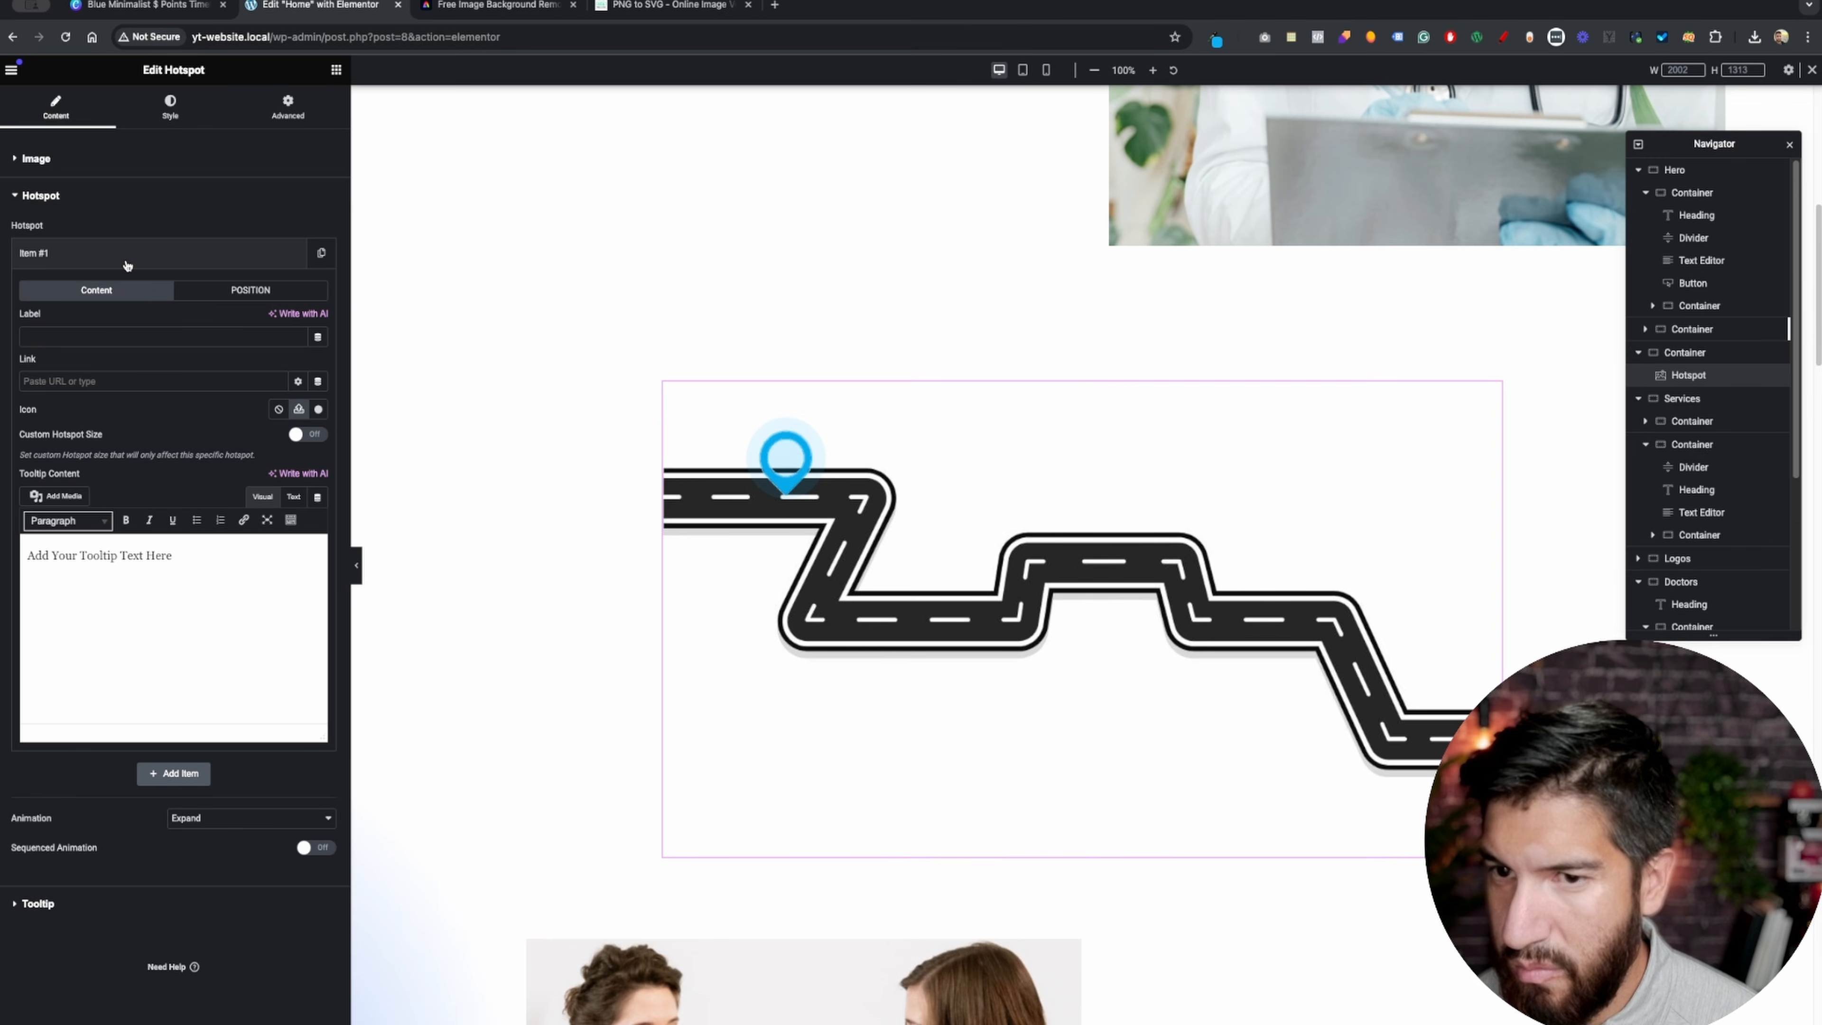
click(248, 291)
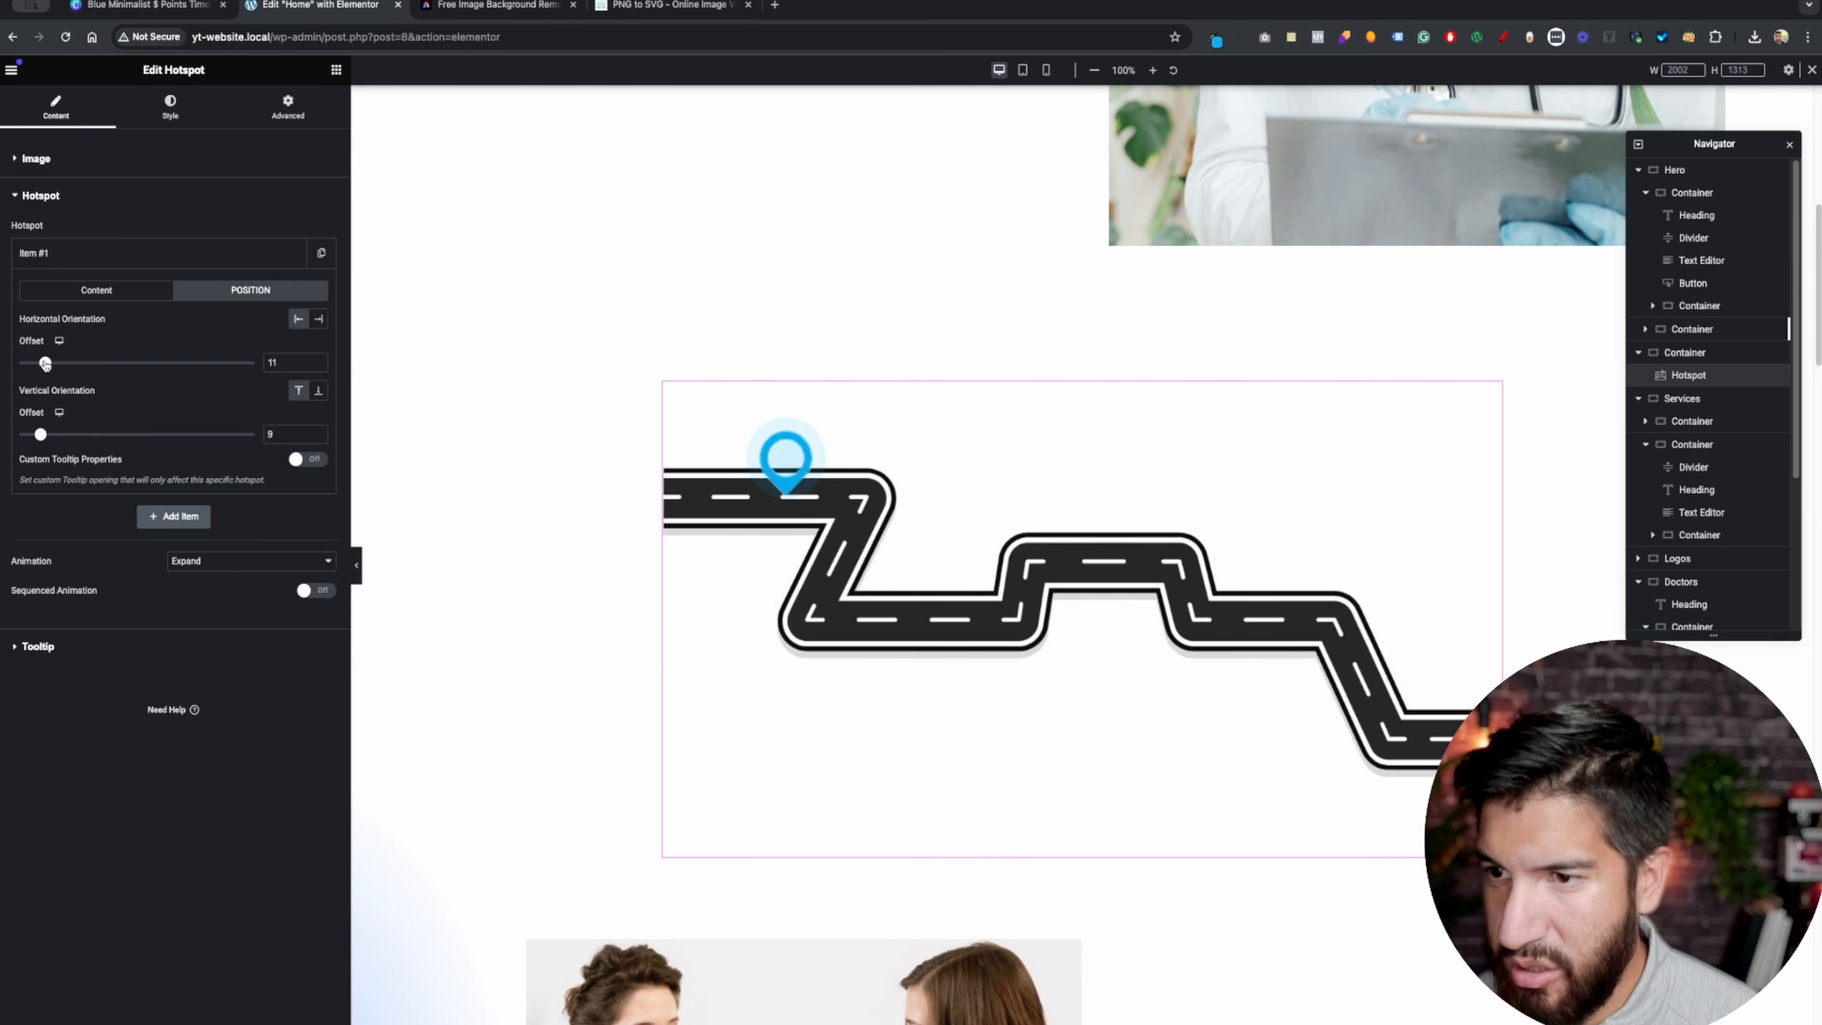
drag(45, 362, 43, 363)
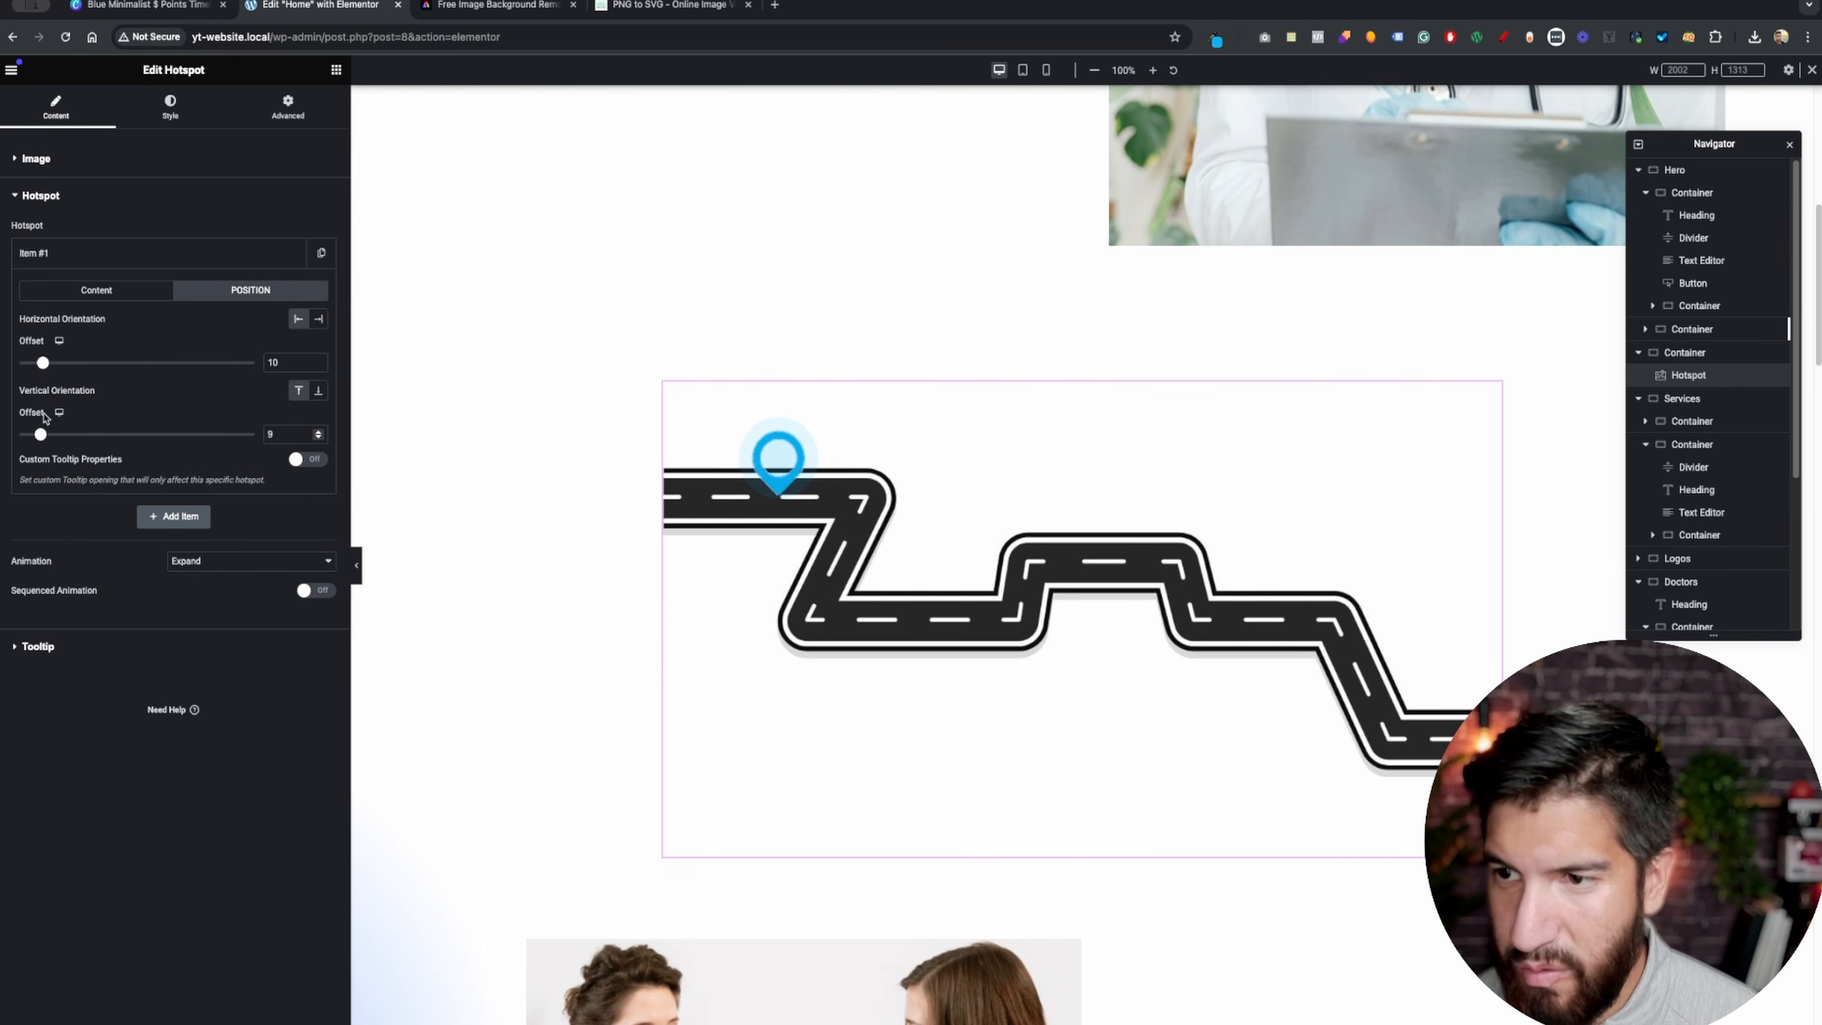
drag(40, 434, 35, 435)
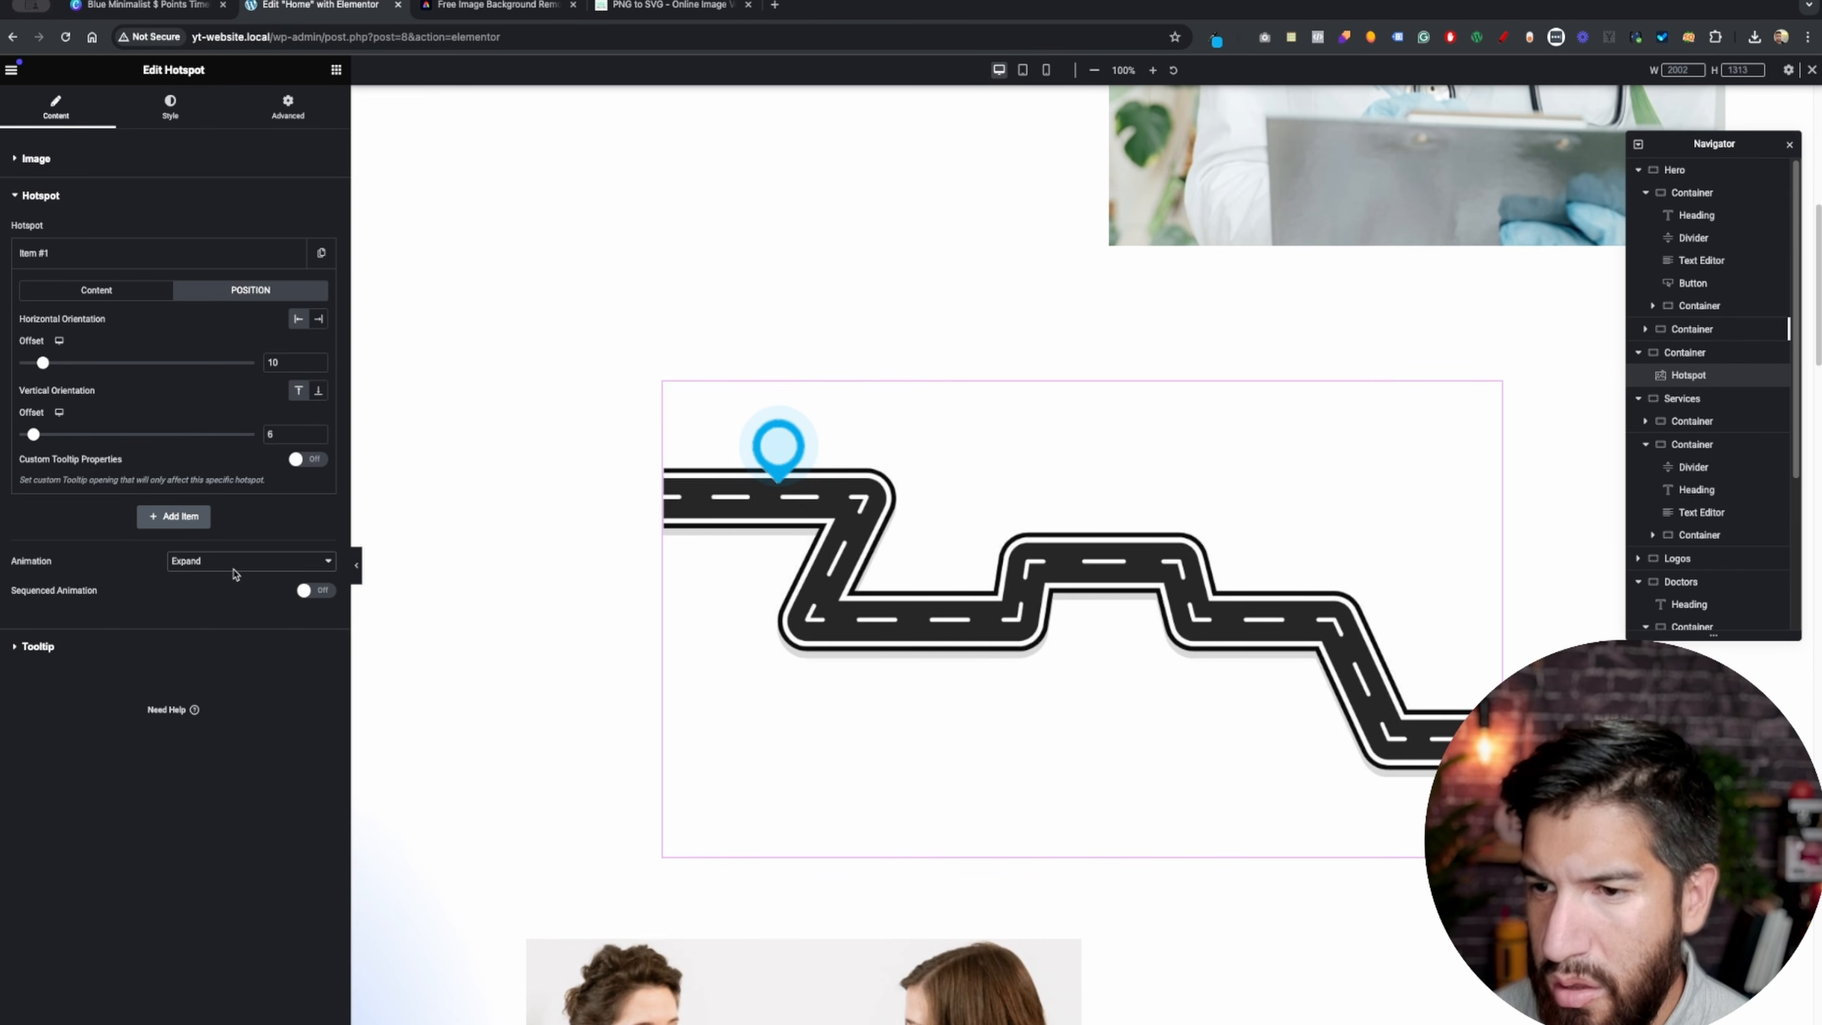
click(213, 550)
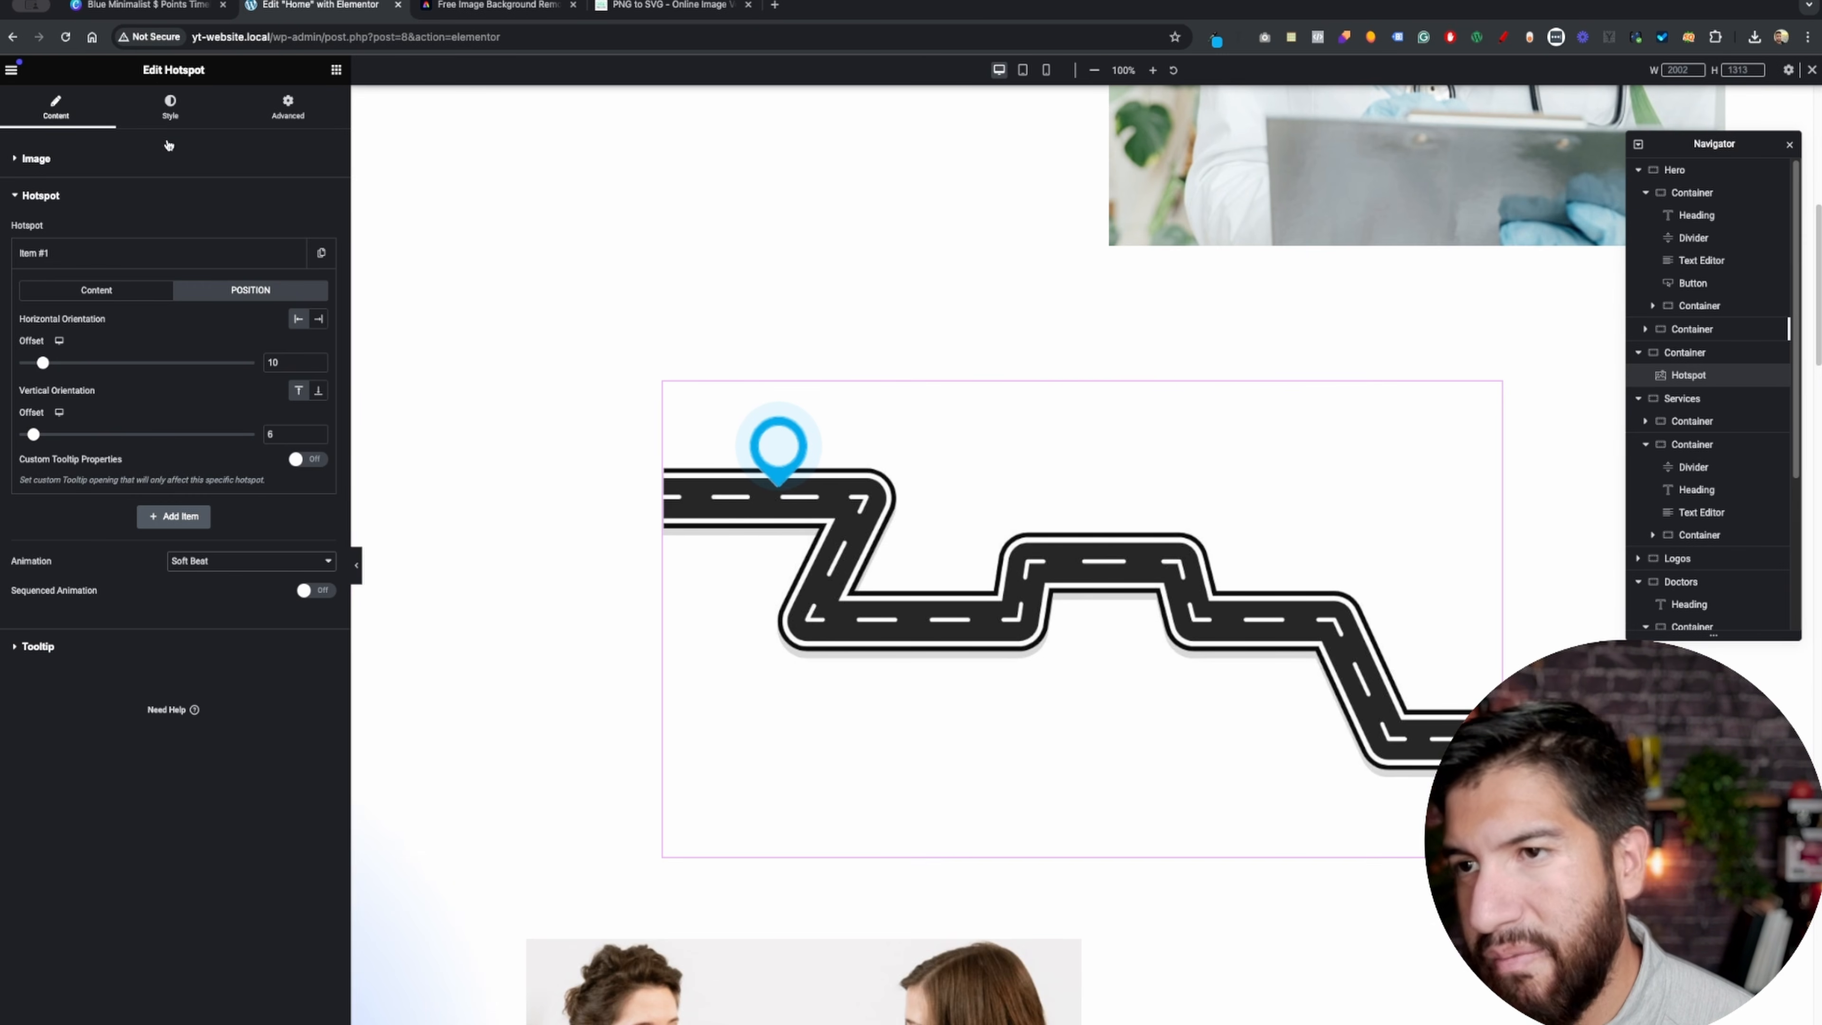
- Make the hotspot's box color fully transparent so only the blue pin is drawn
click(170, 106)
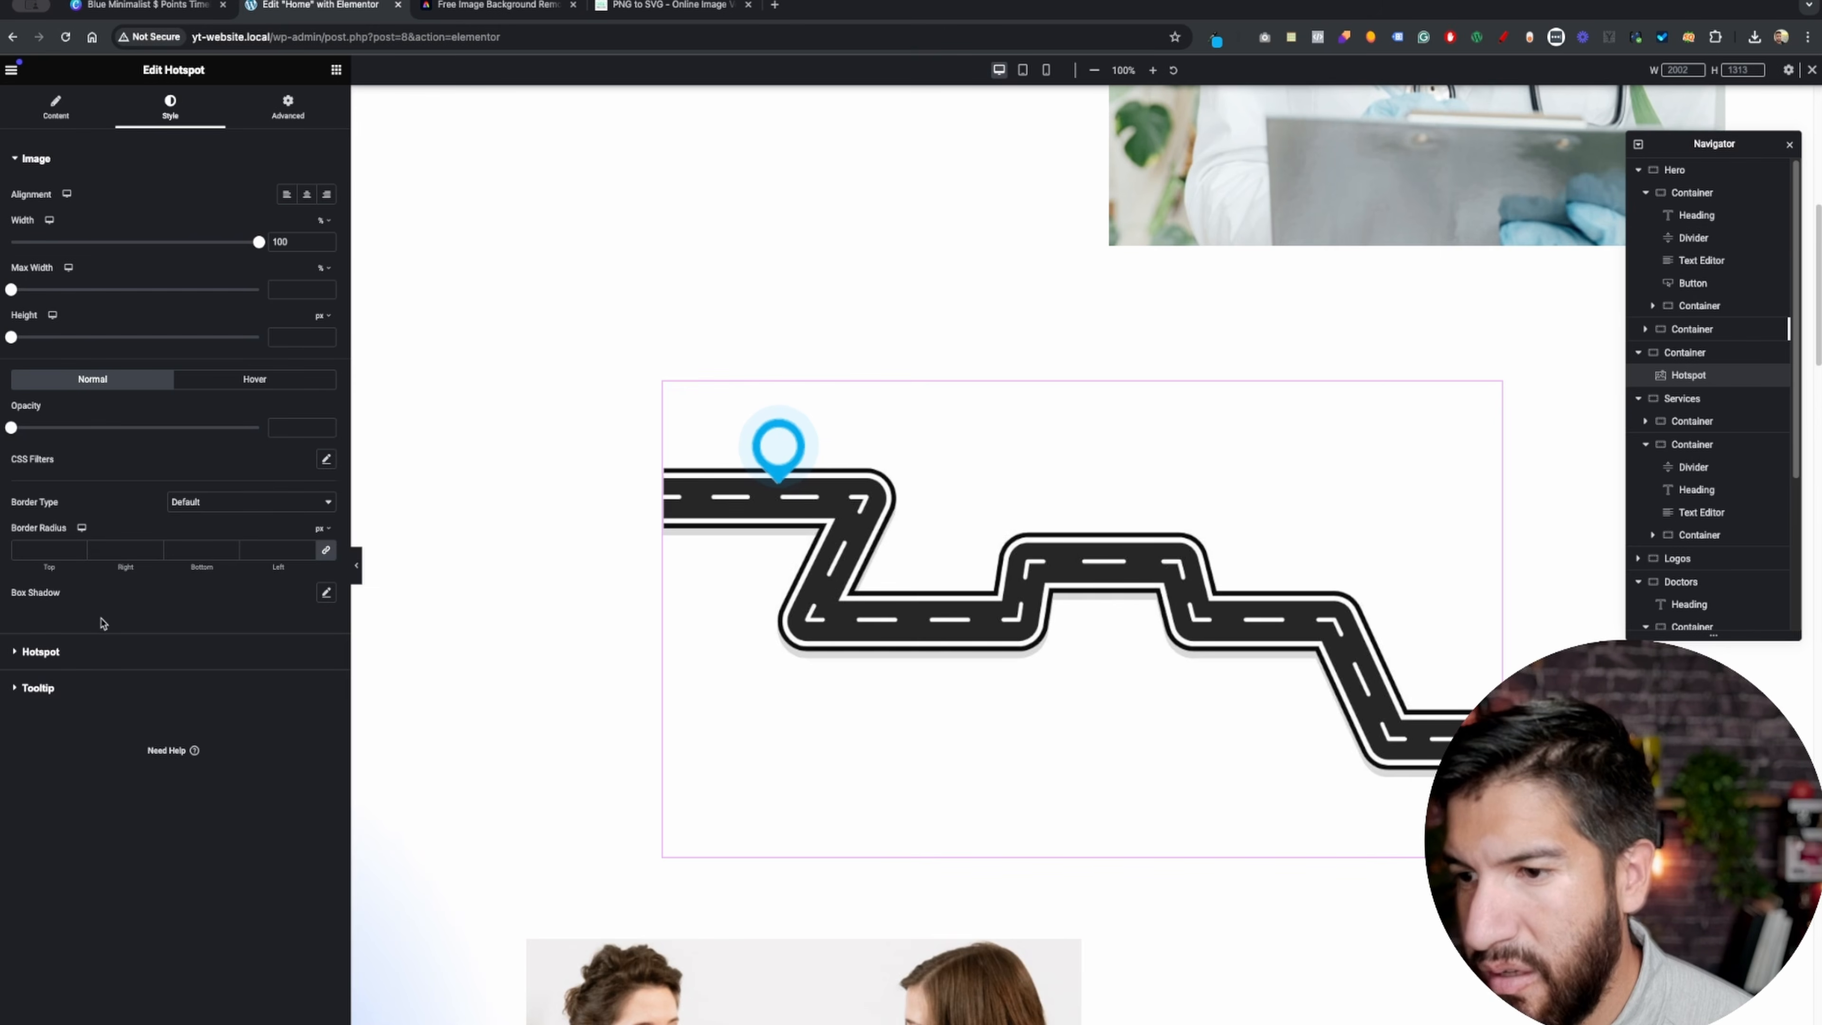
click(91, 651)
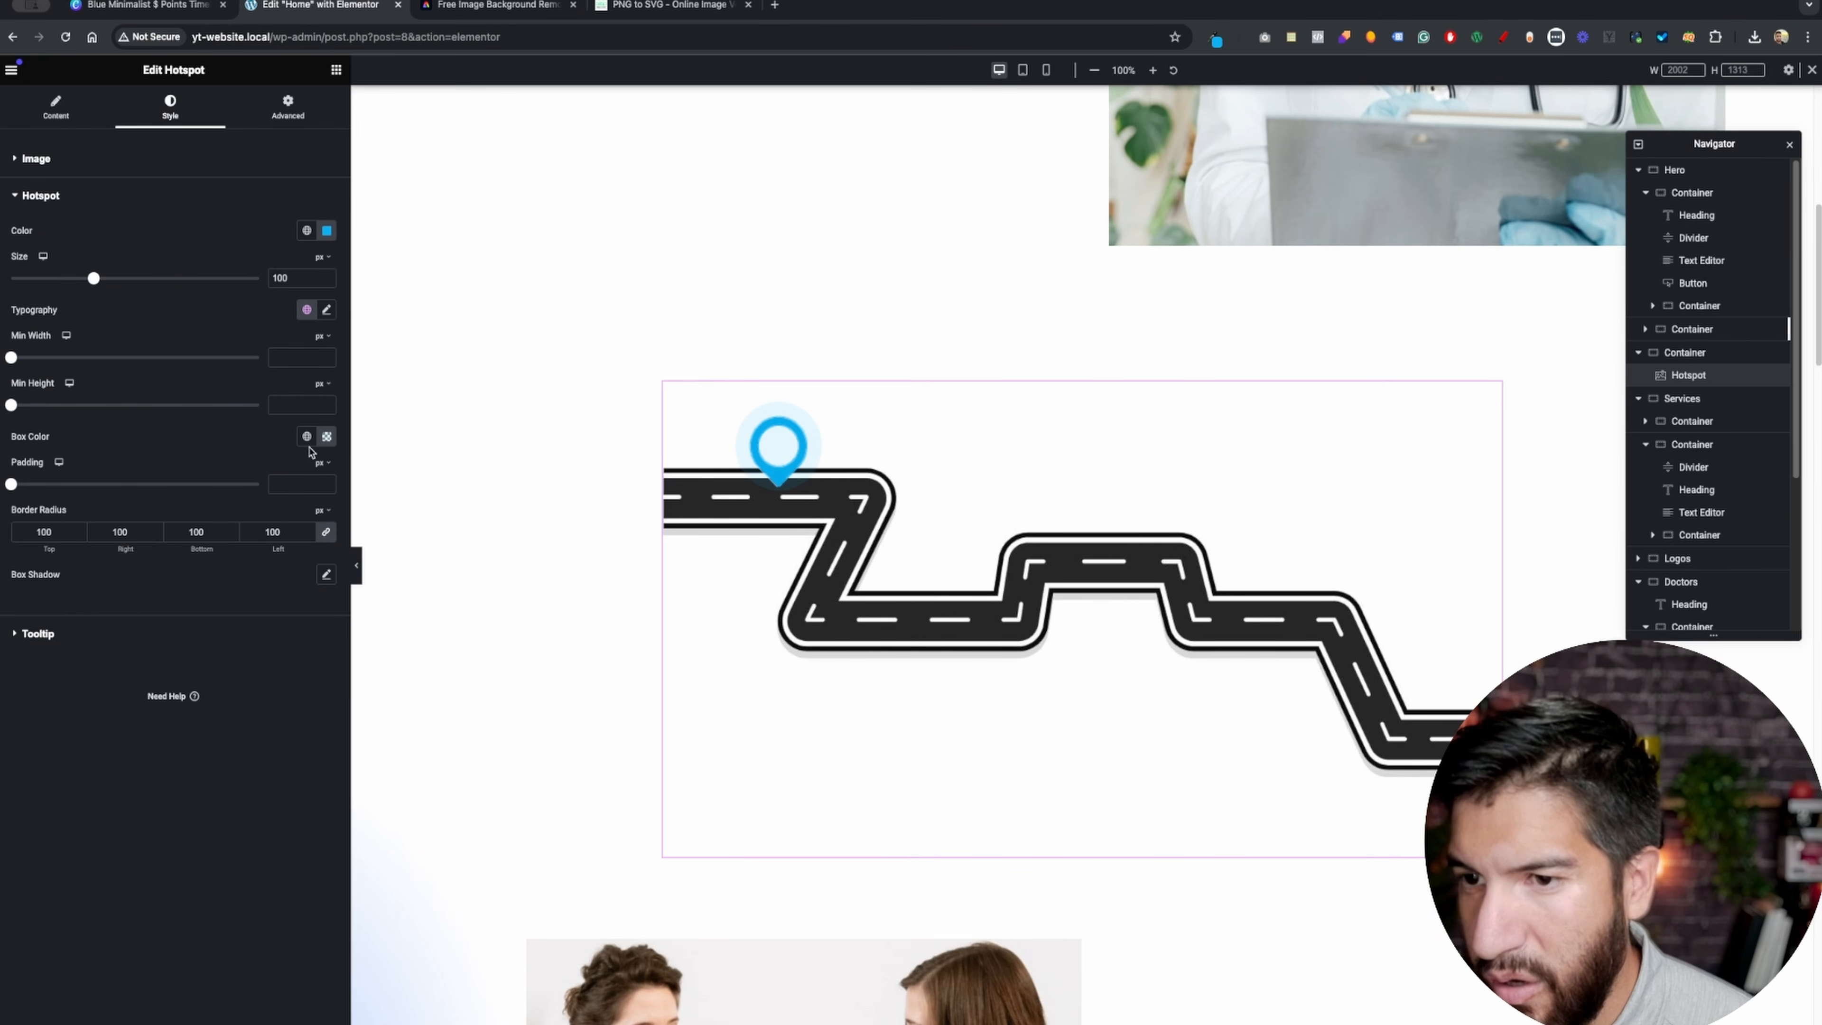
click(327, 437)
drag(259, 634, 242, 634)
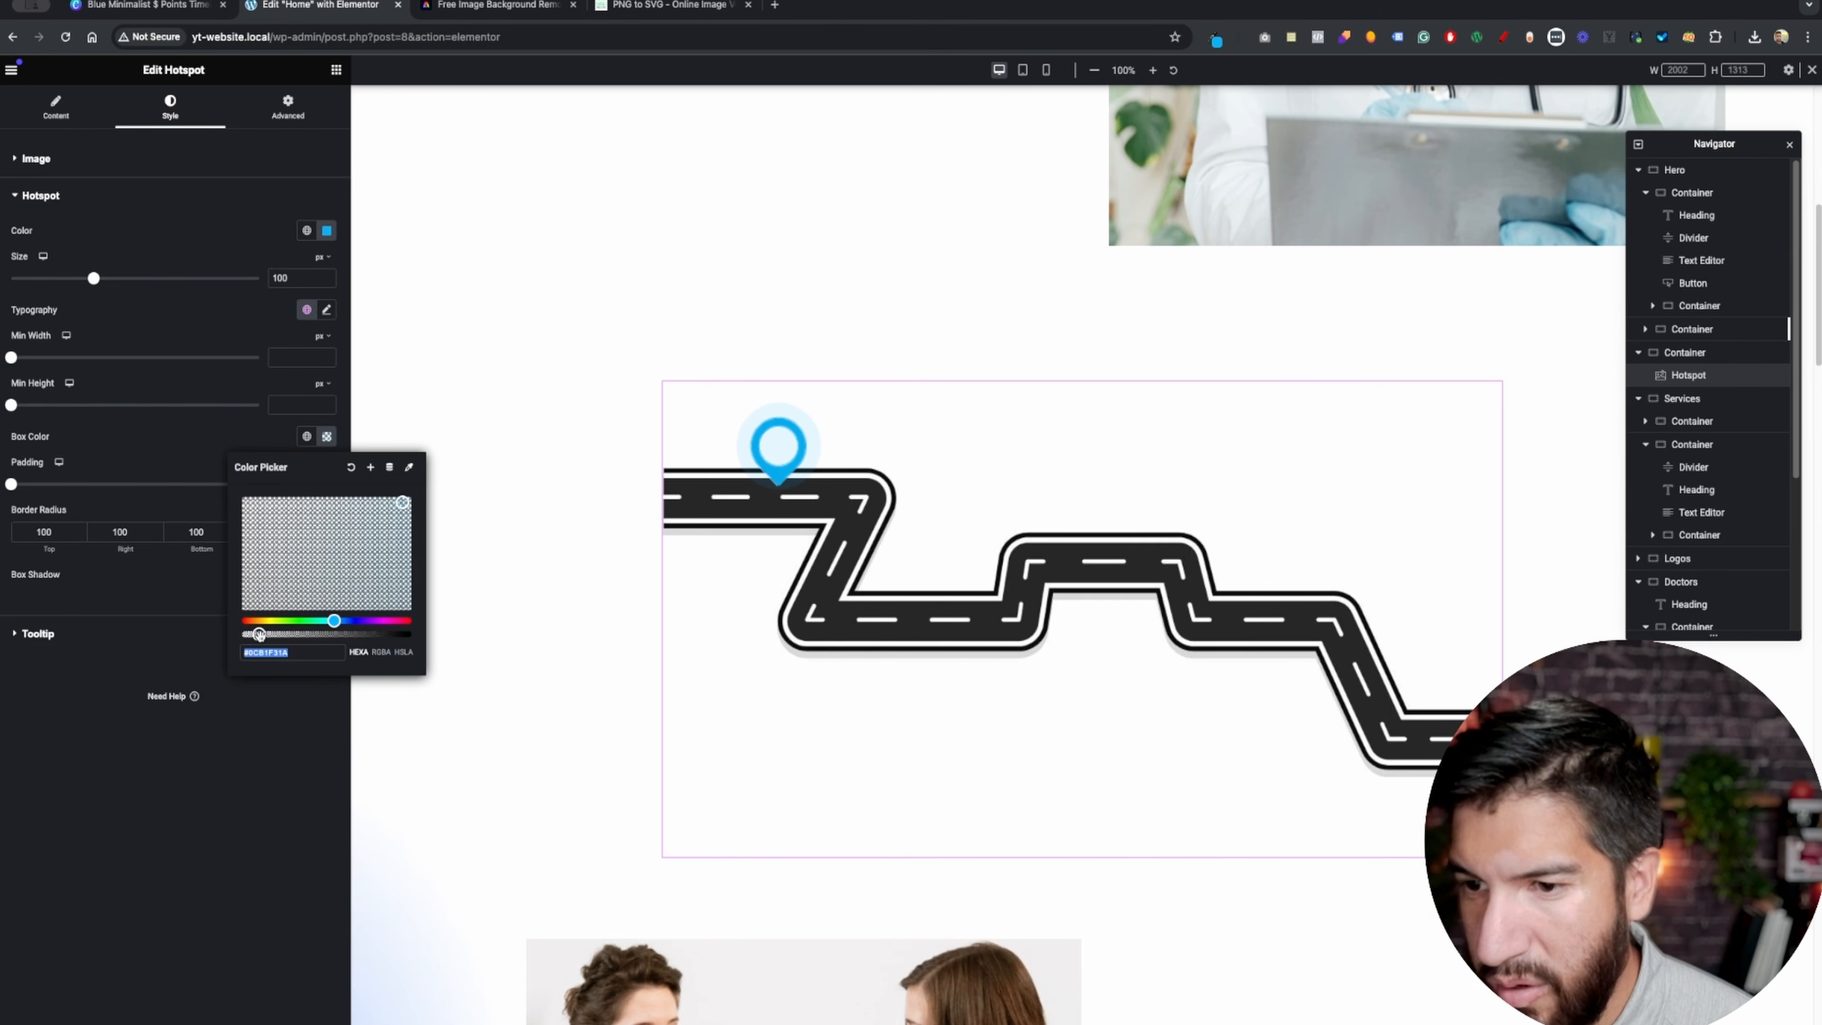
click(177, 432)
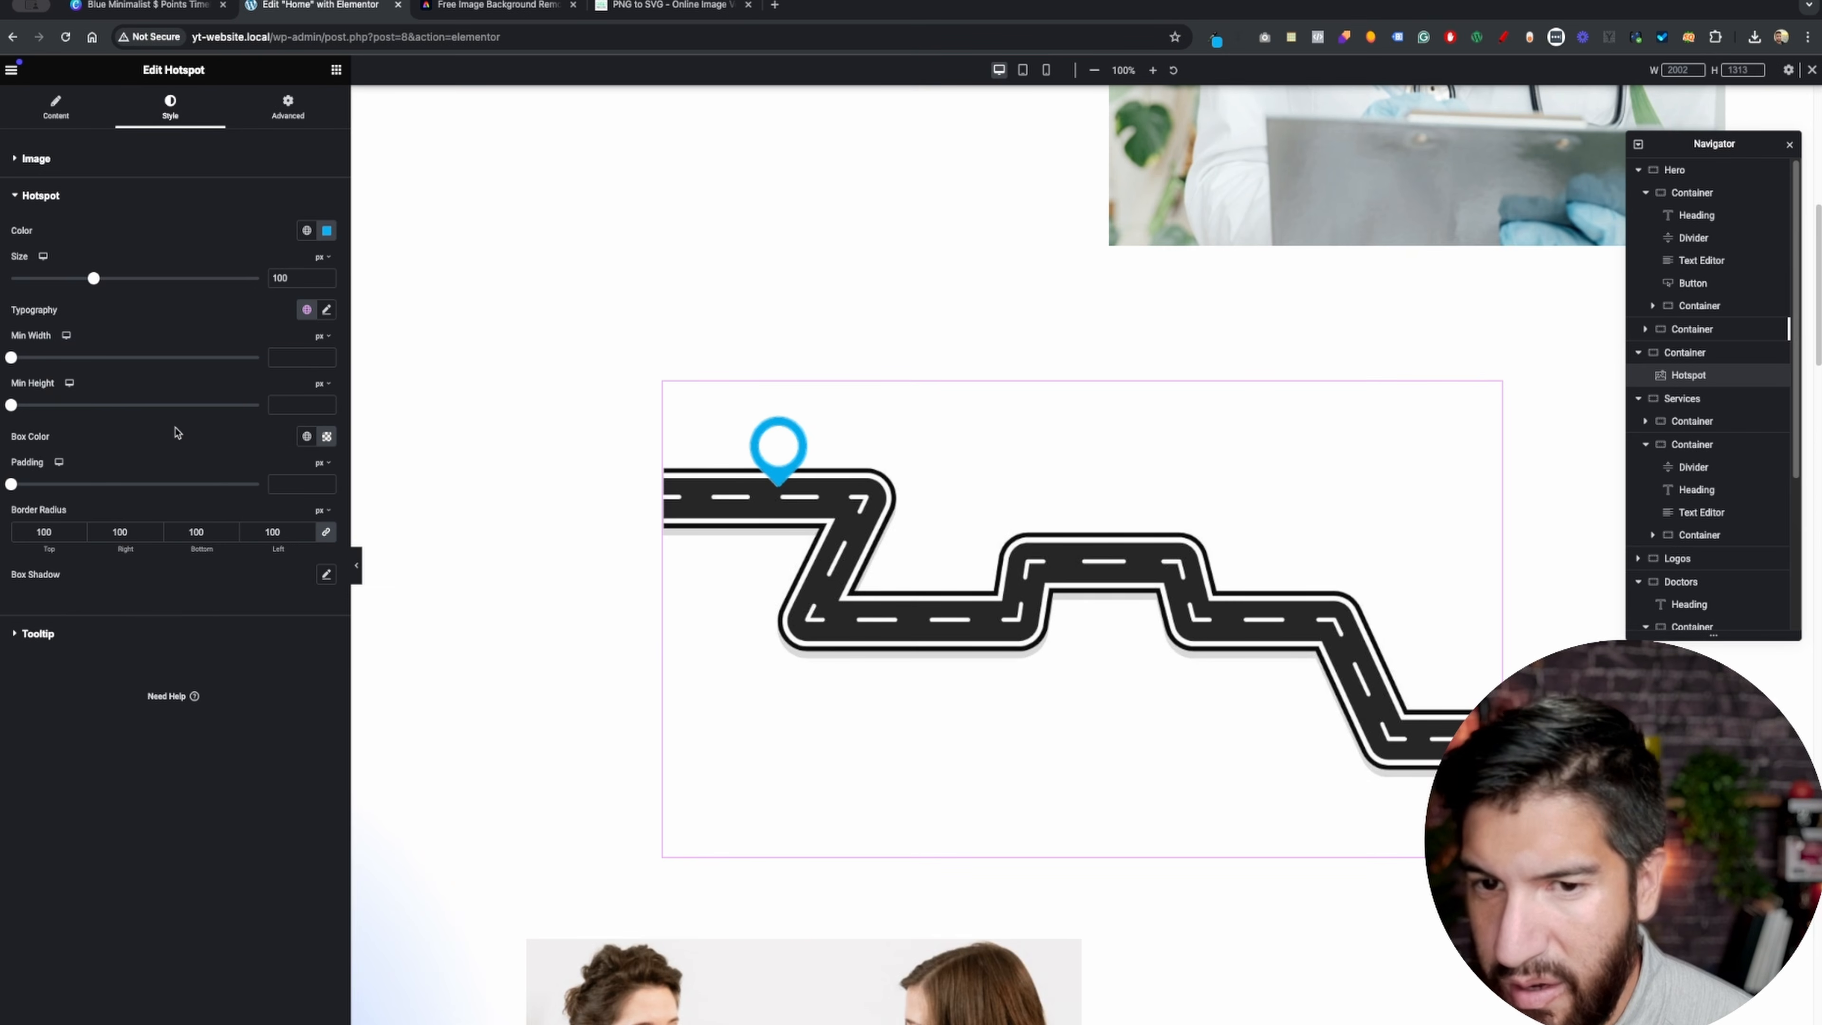
click(782, 475)
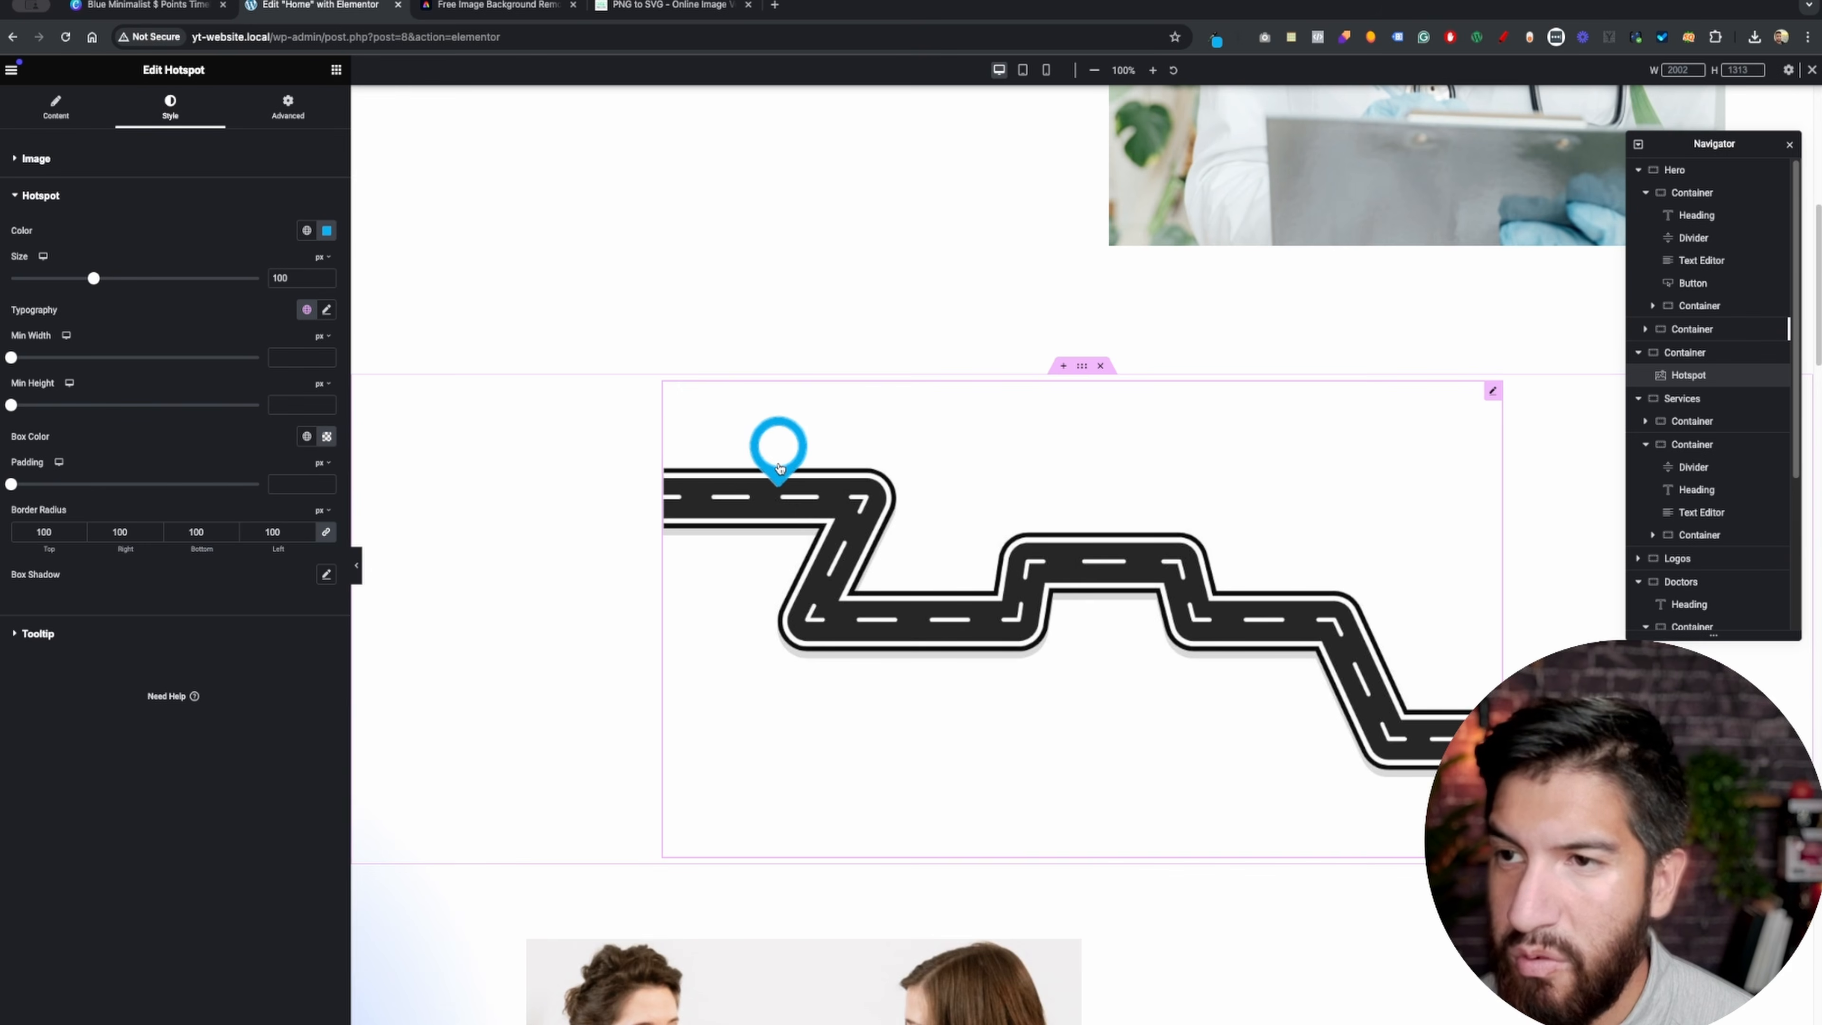
- Set the hotspot's tooltip animation to Fade By Direction
click(72, 119)
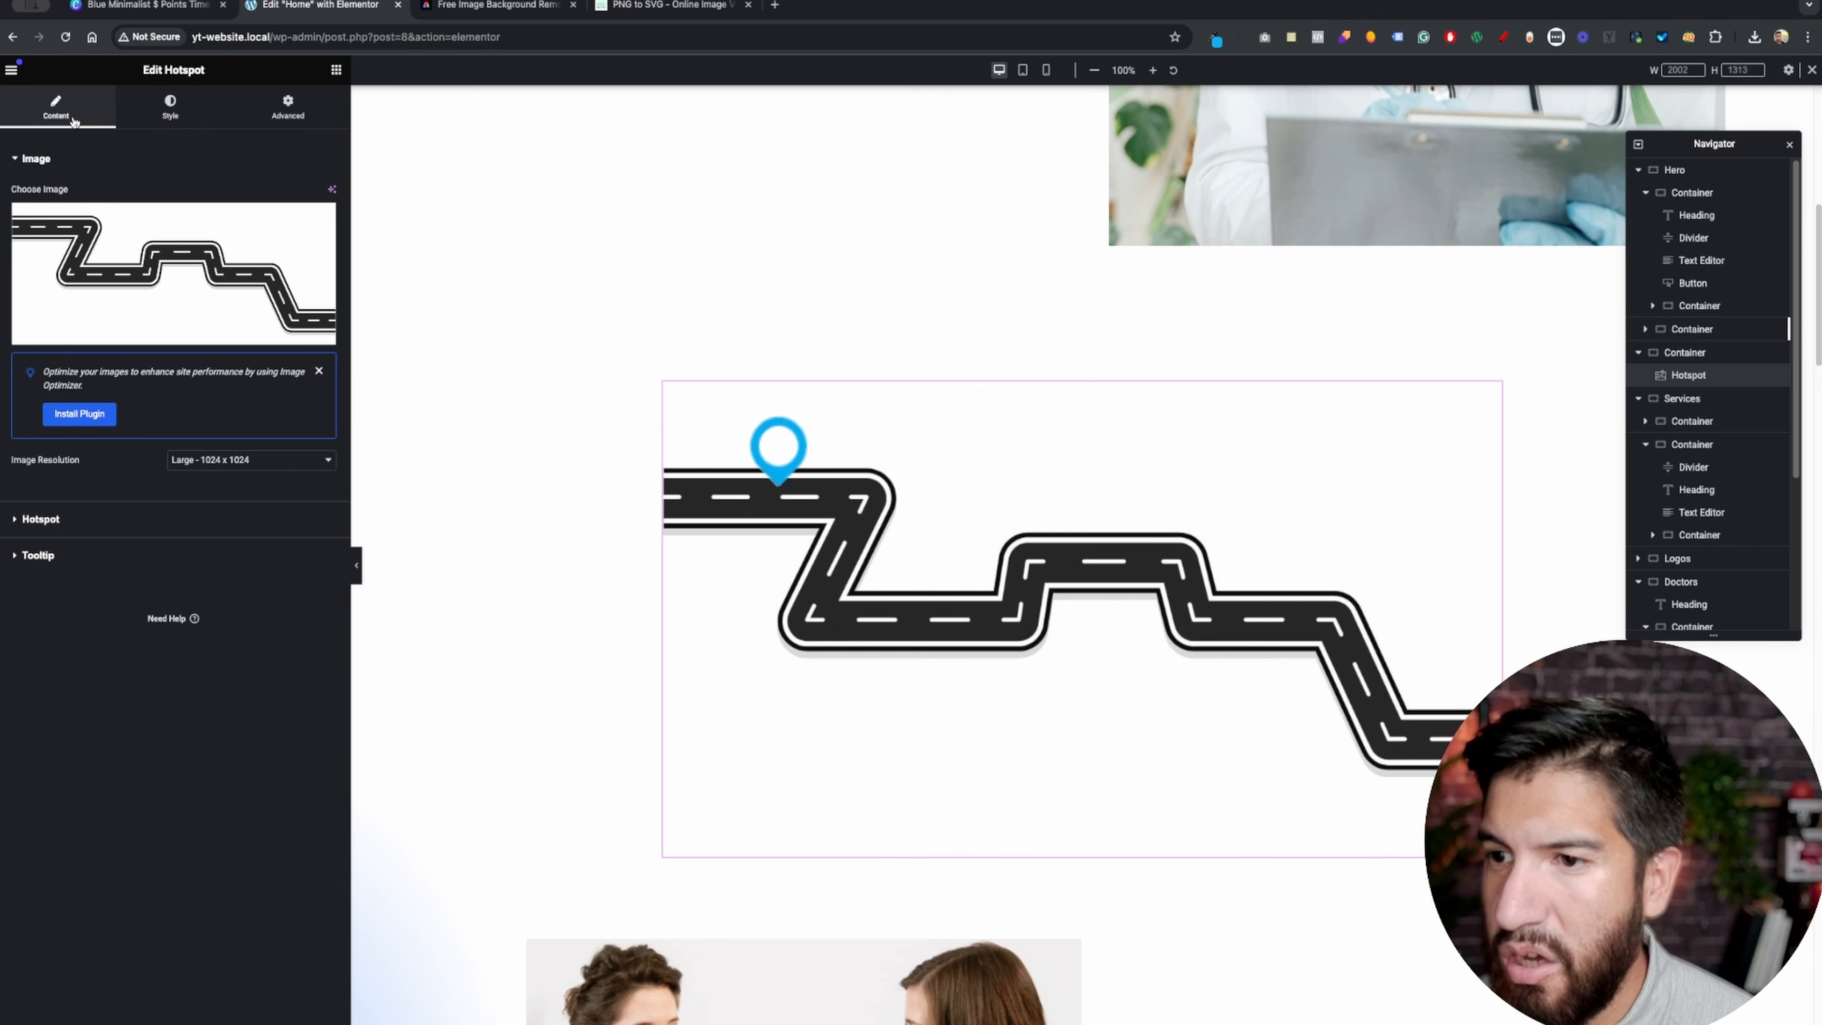
click(91, 570)
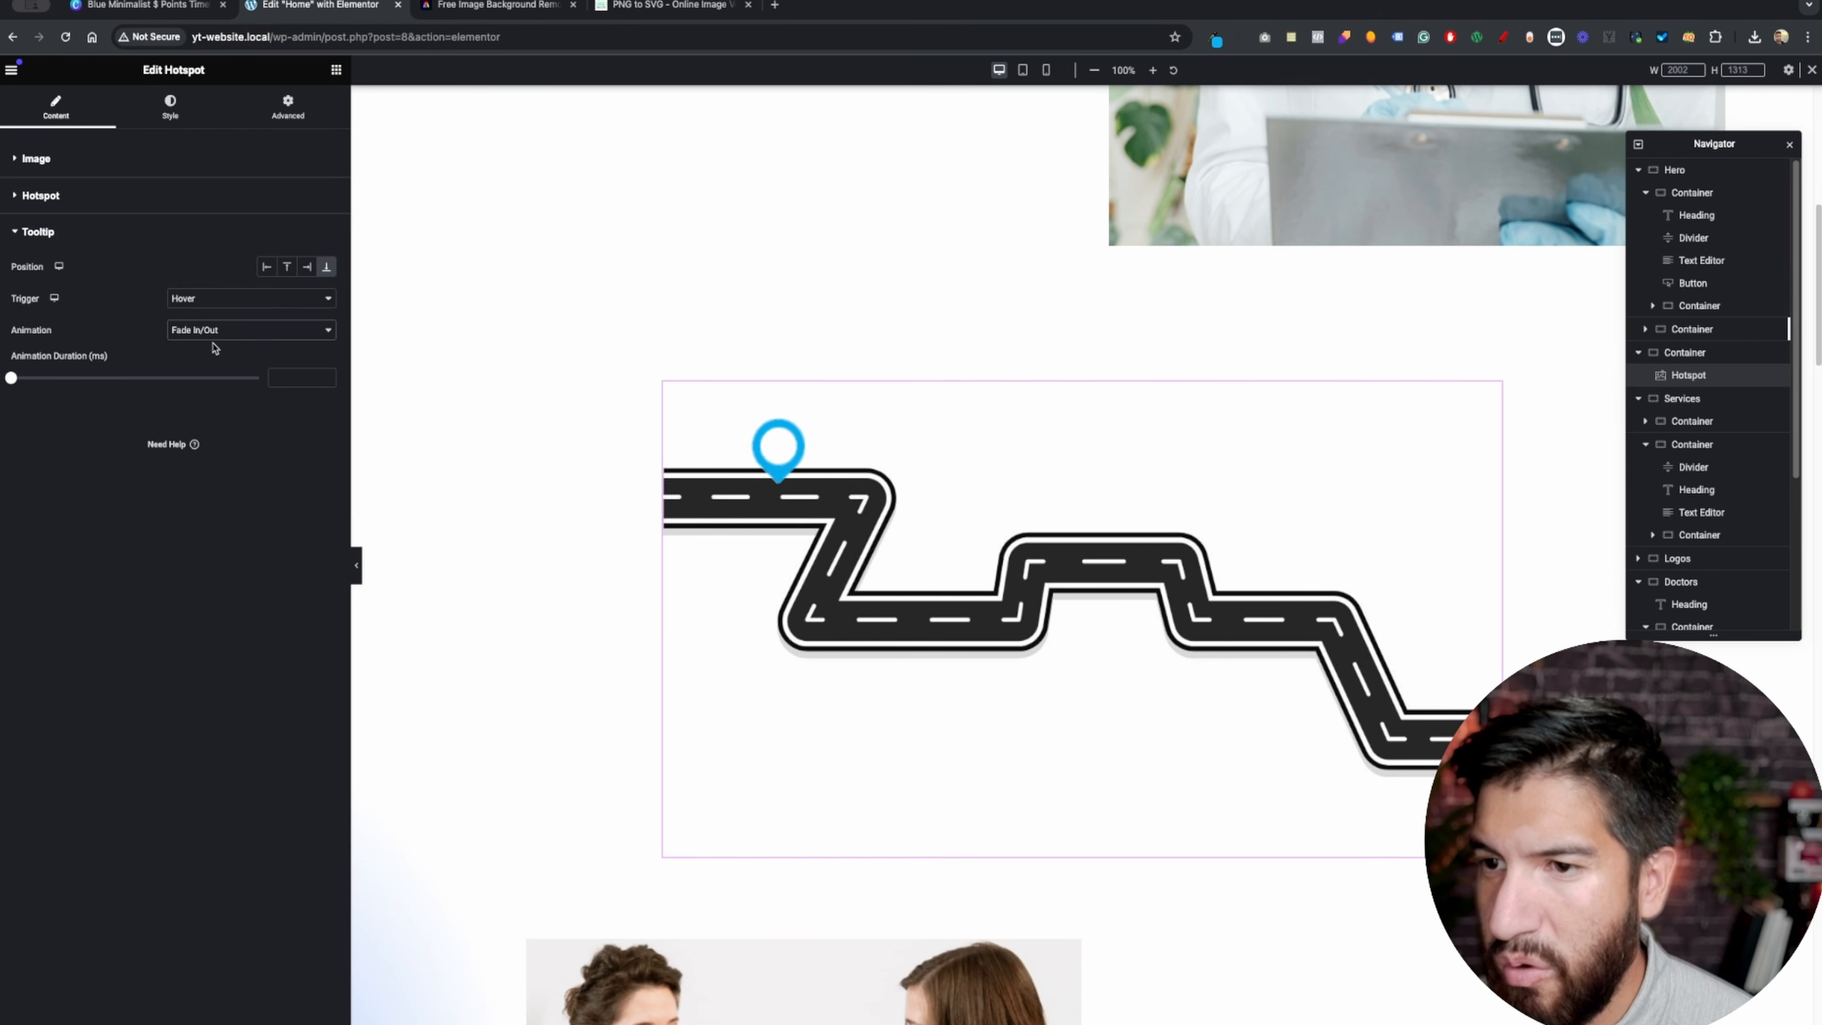
click(244, 371)
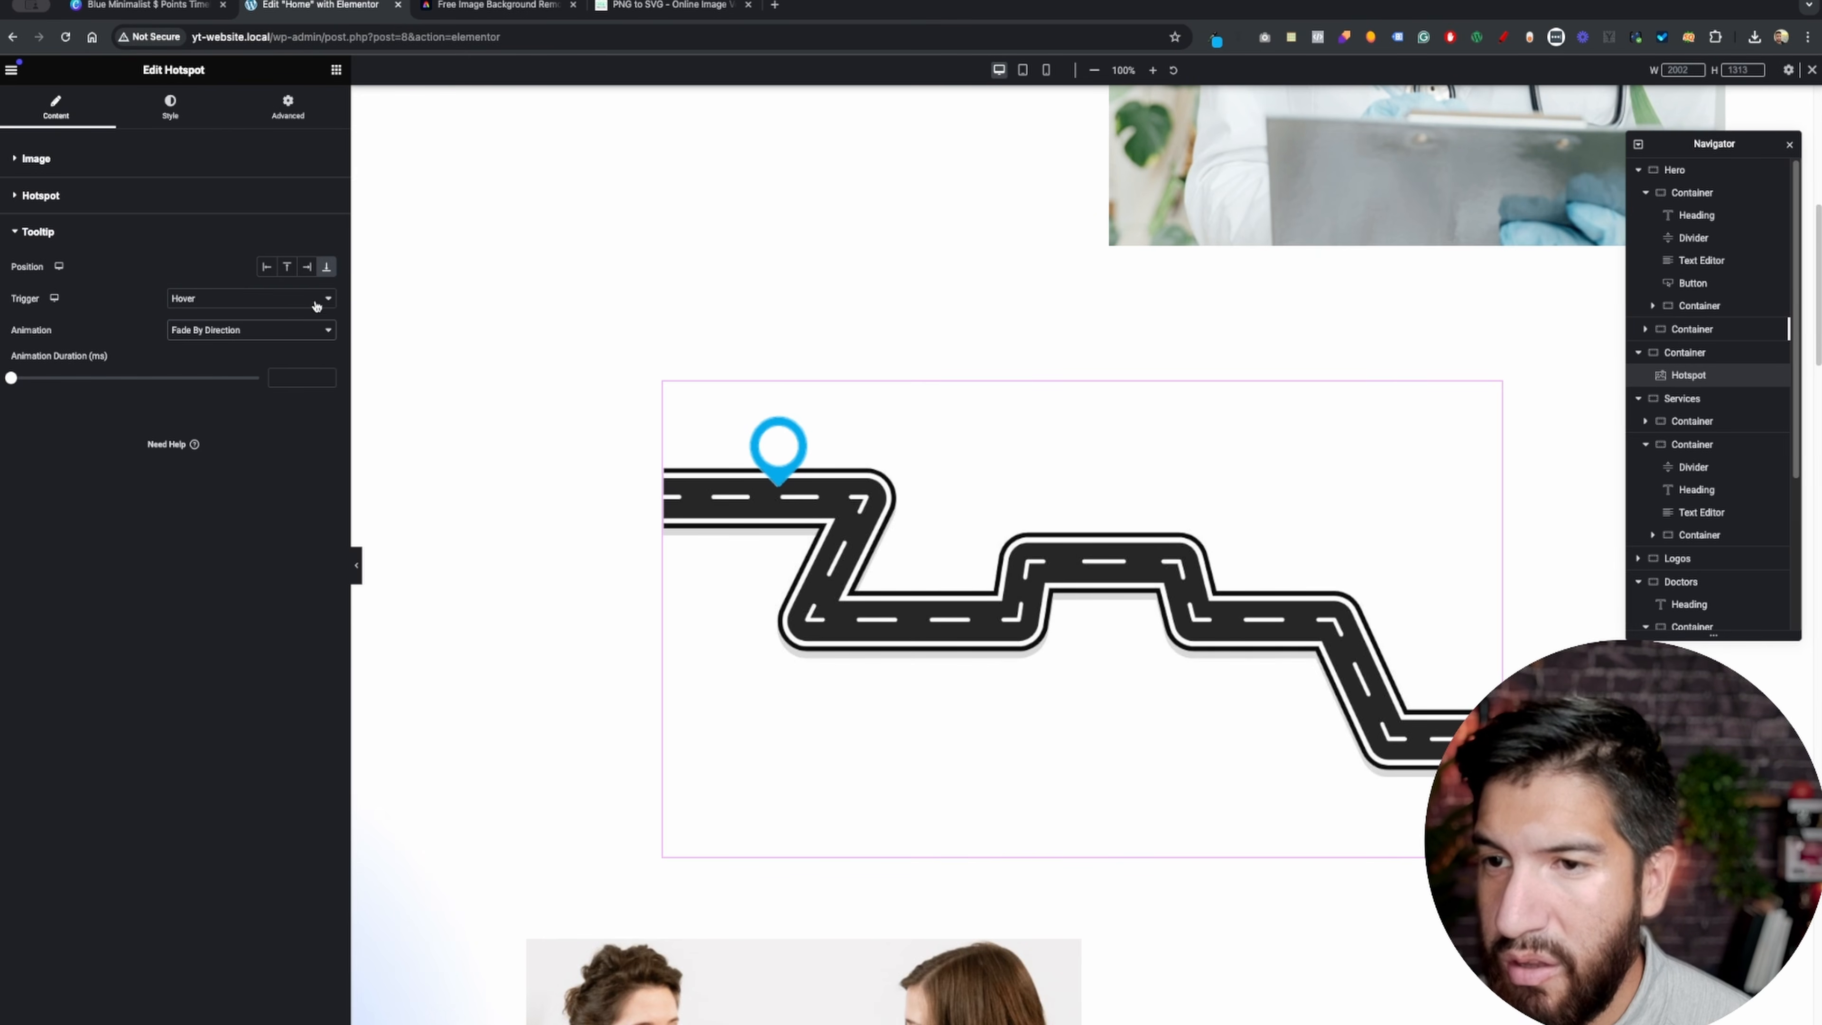
- Try the hotspot tooltip below the pin, then set its position to the right
click(327, 267)
mouse_move(780, 466)
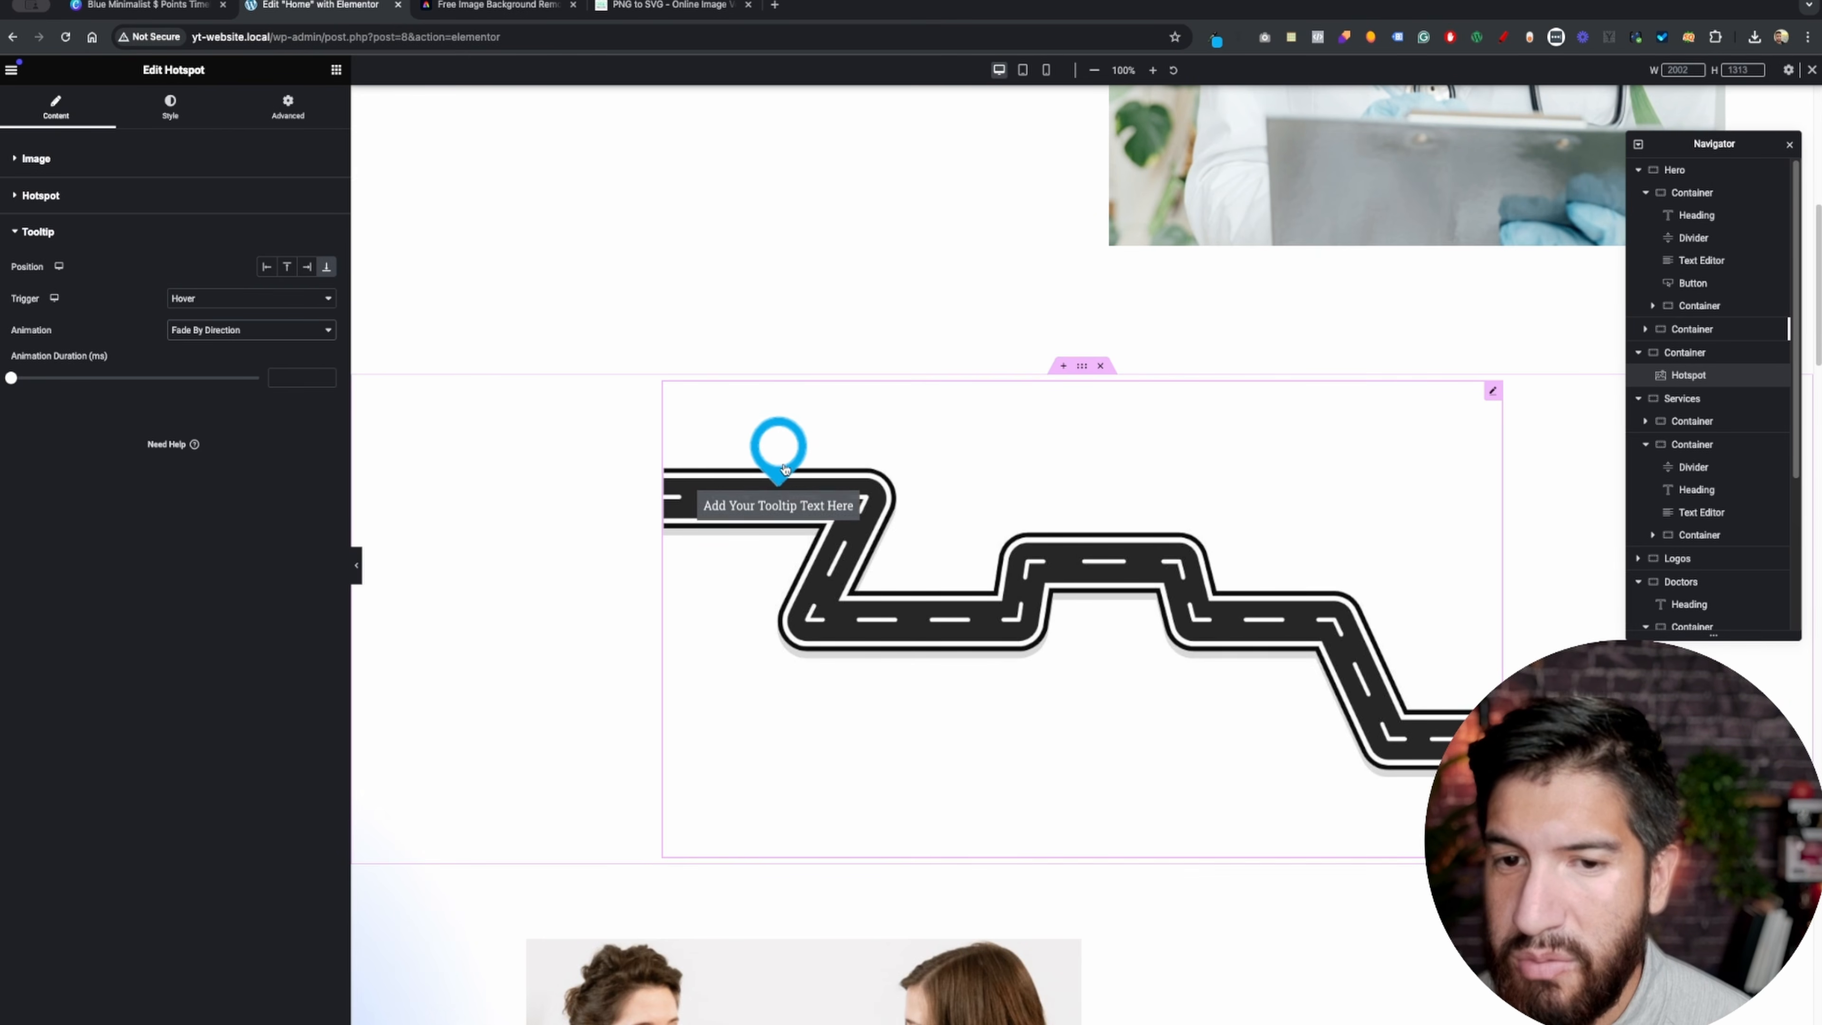
click(314, 274)
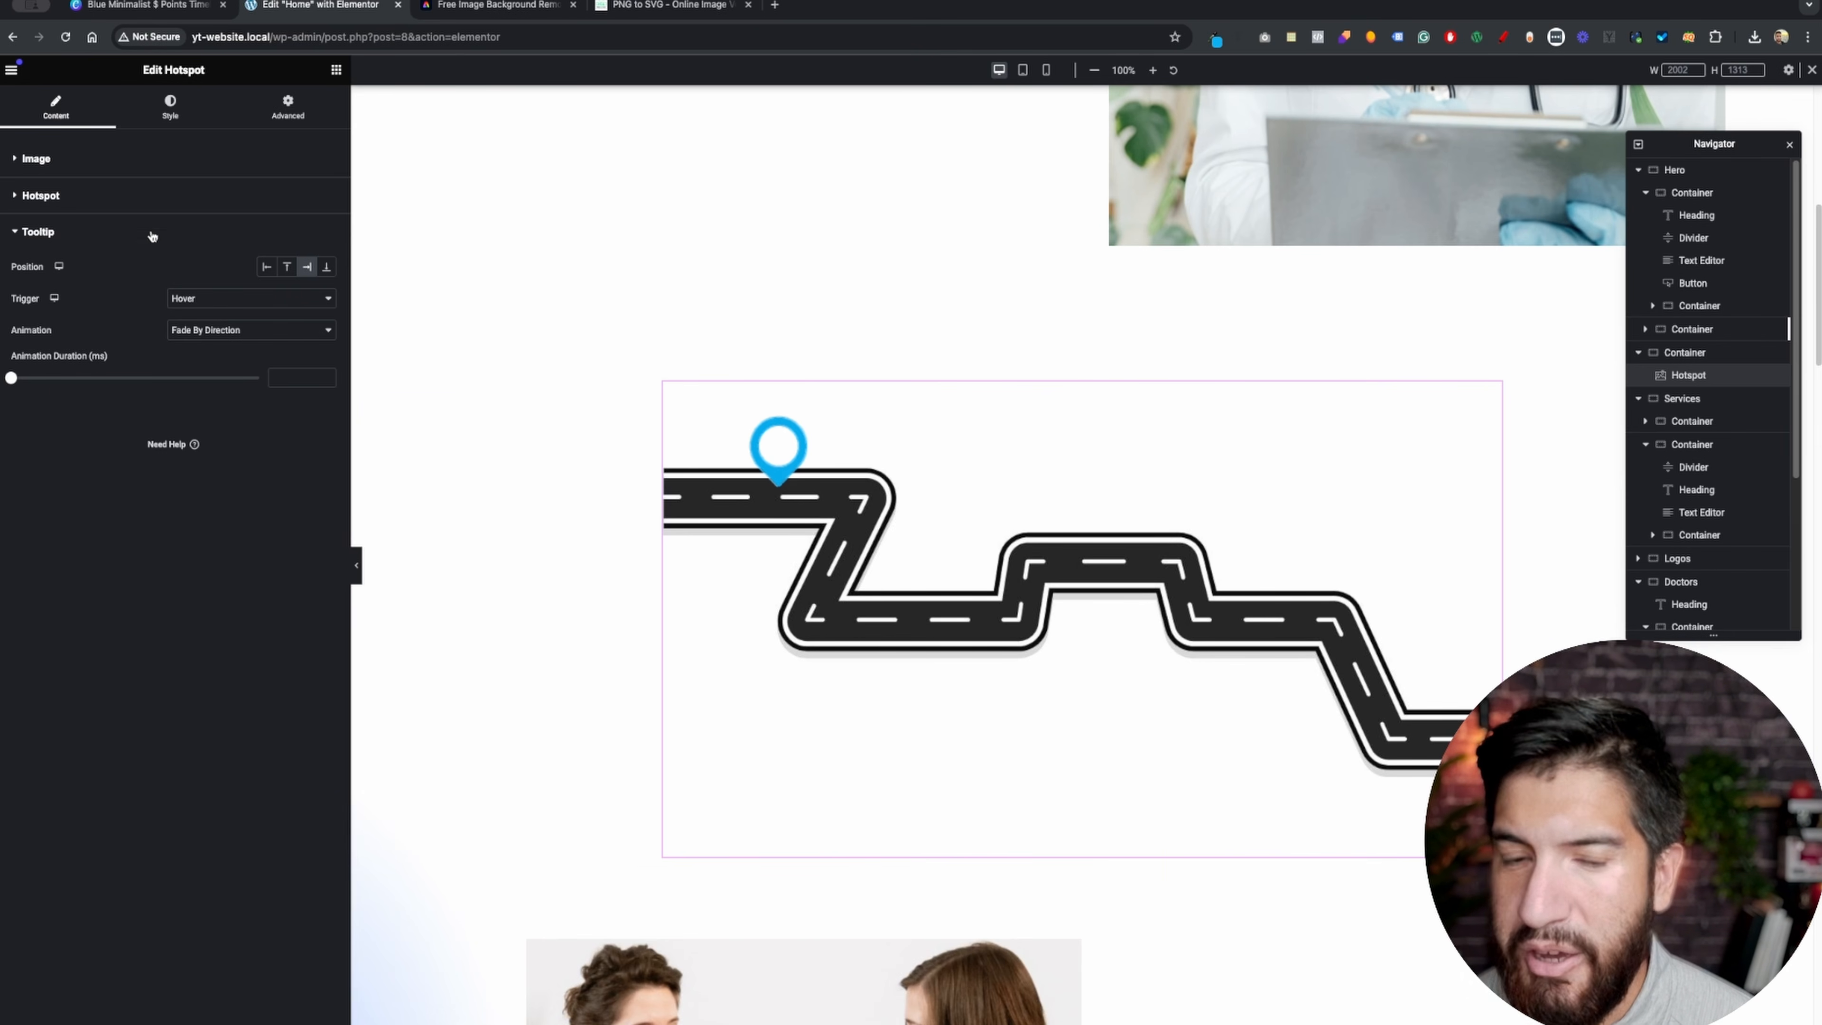
- Copy the "Option One" title from the Canva design and replace Item #1's placeholder tooltip text with it
click(94, 152)
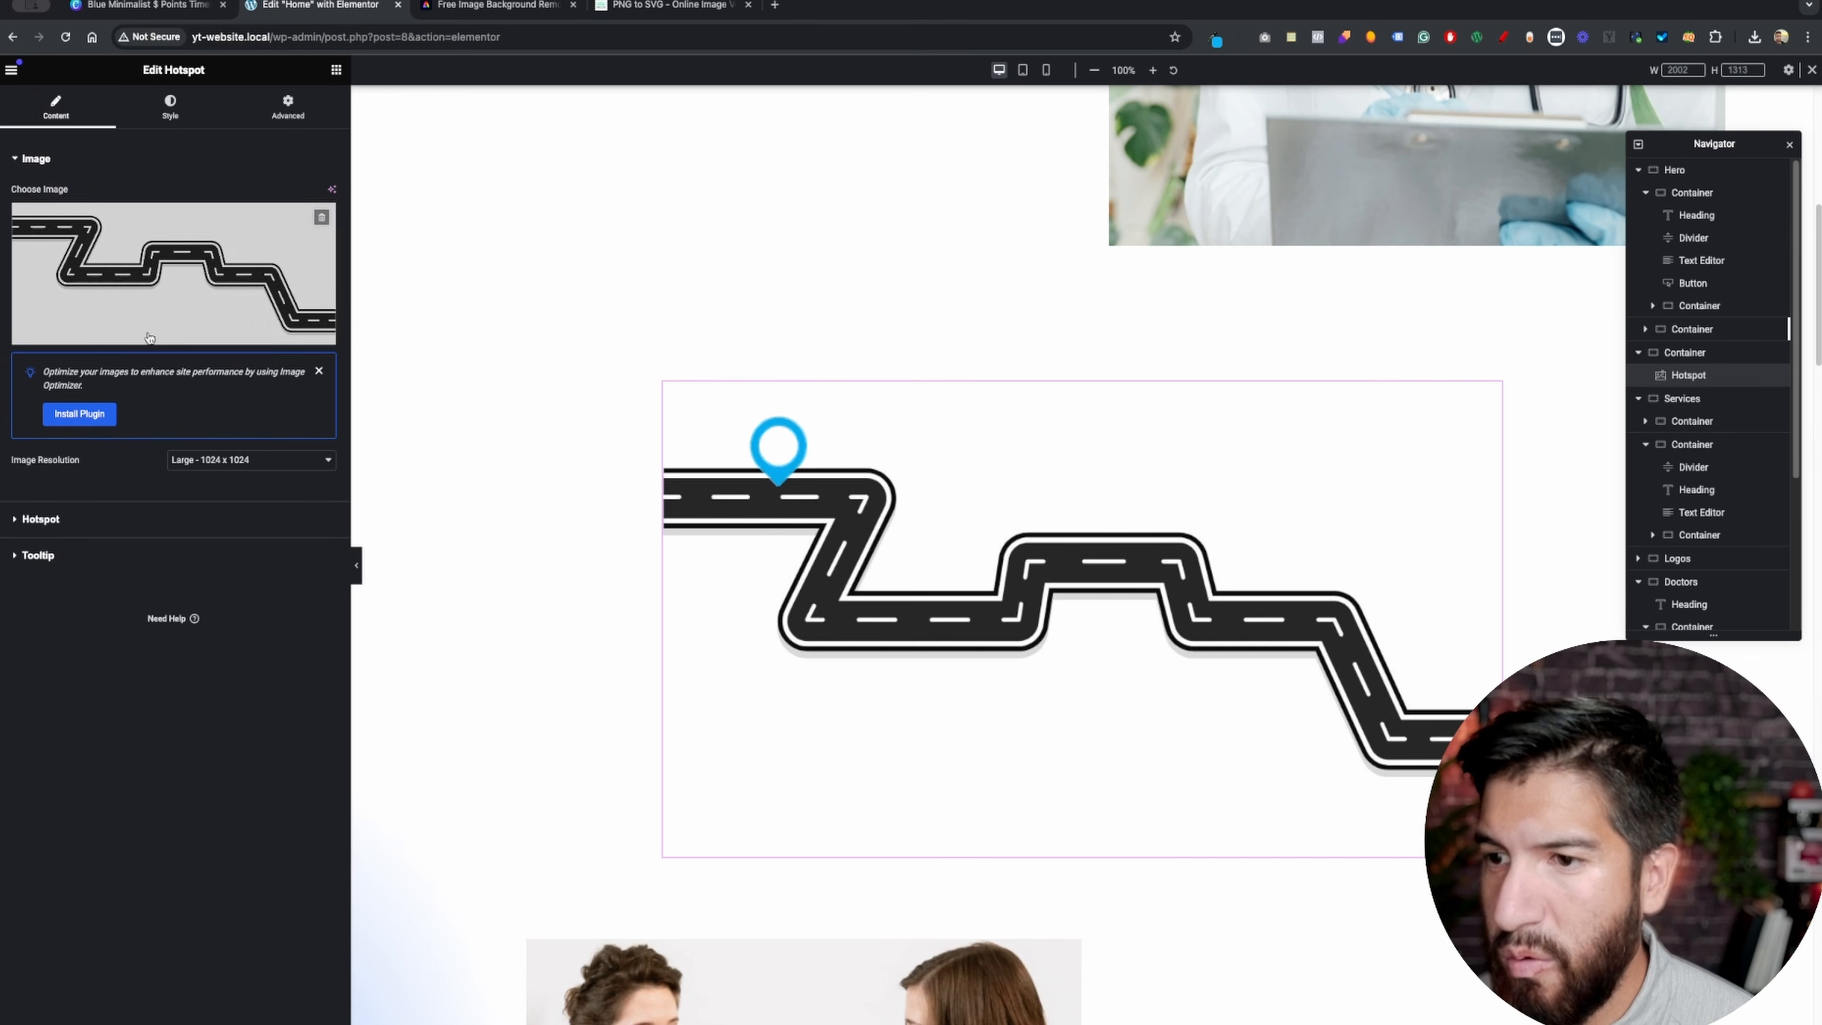
click(44, 520)
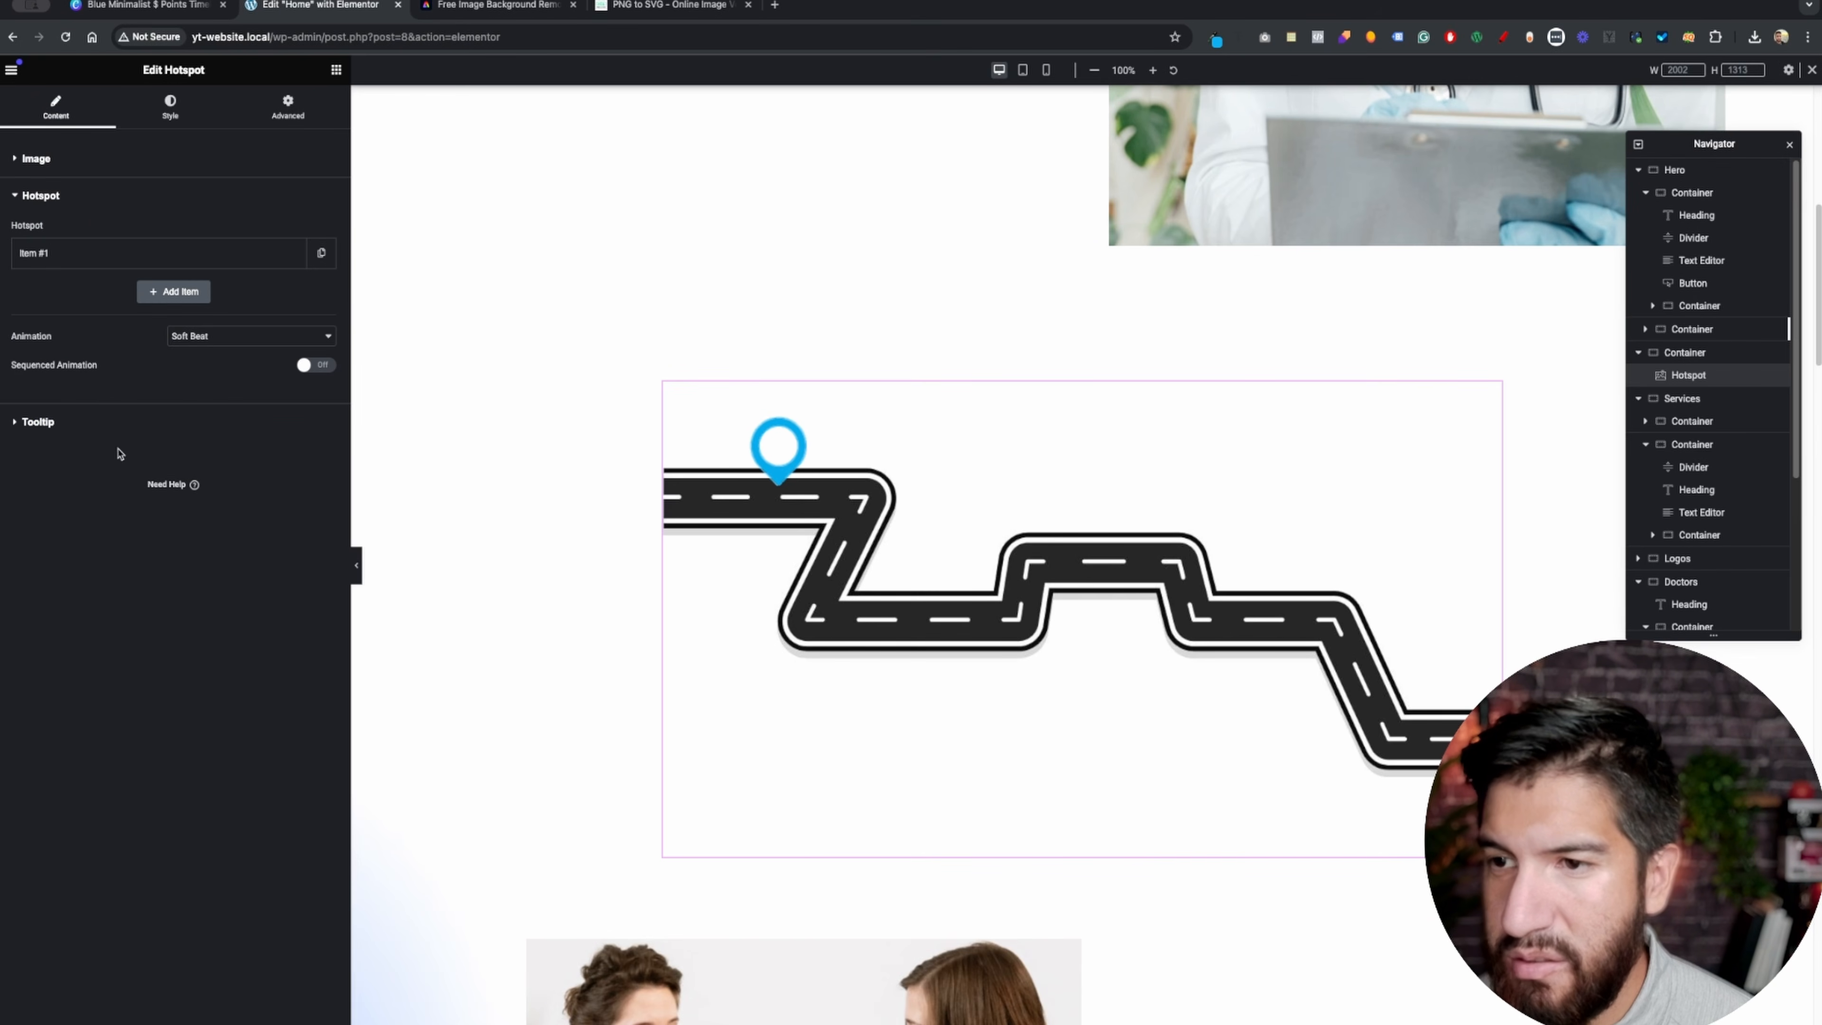
click(156, 251)
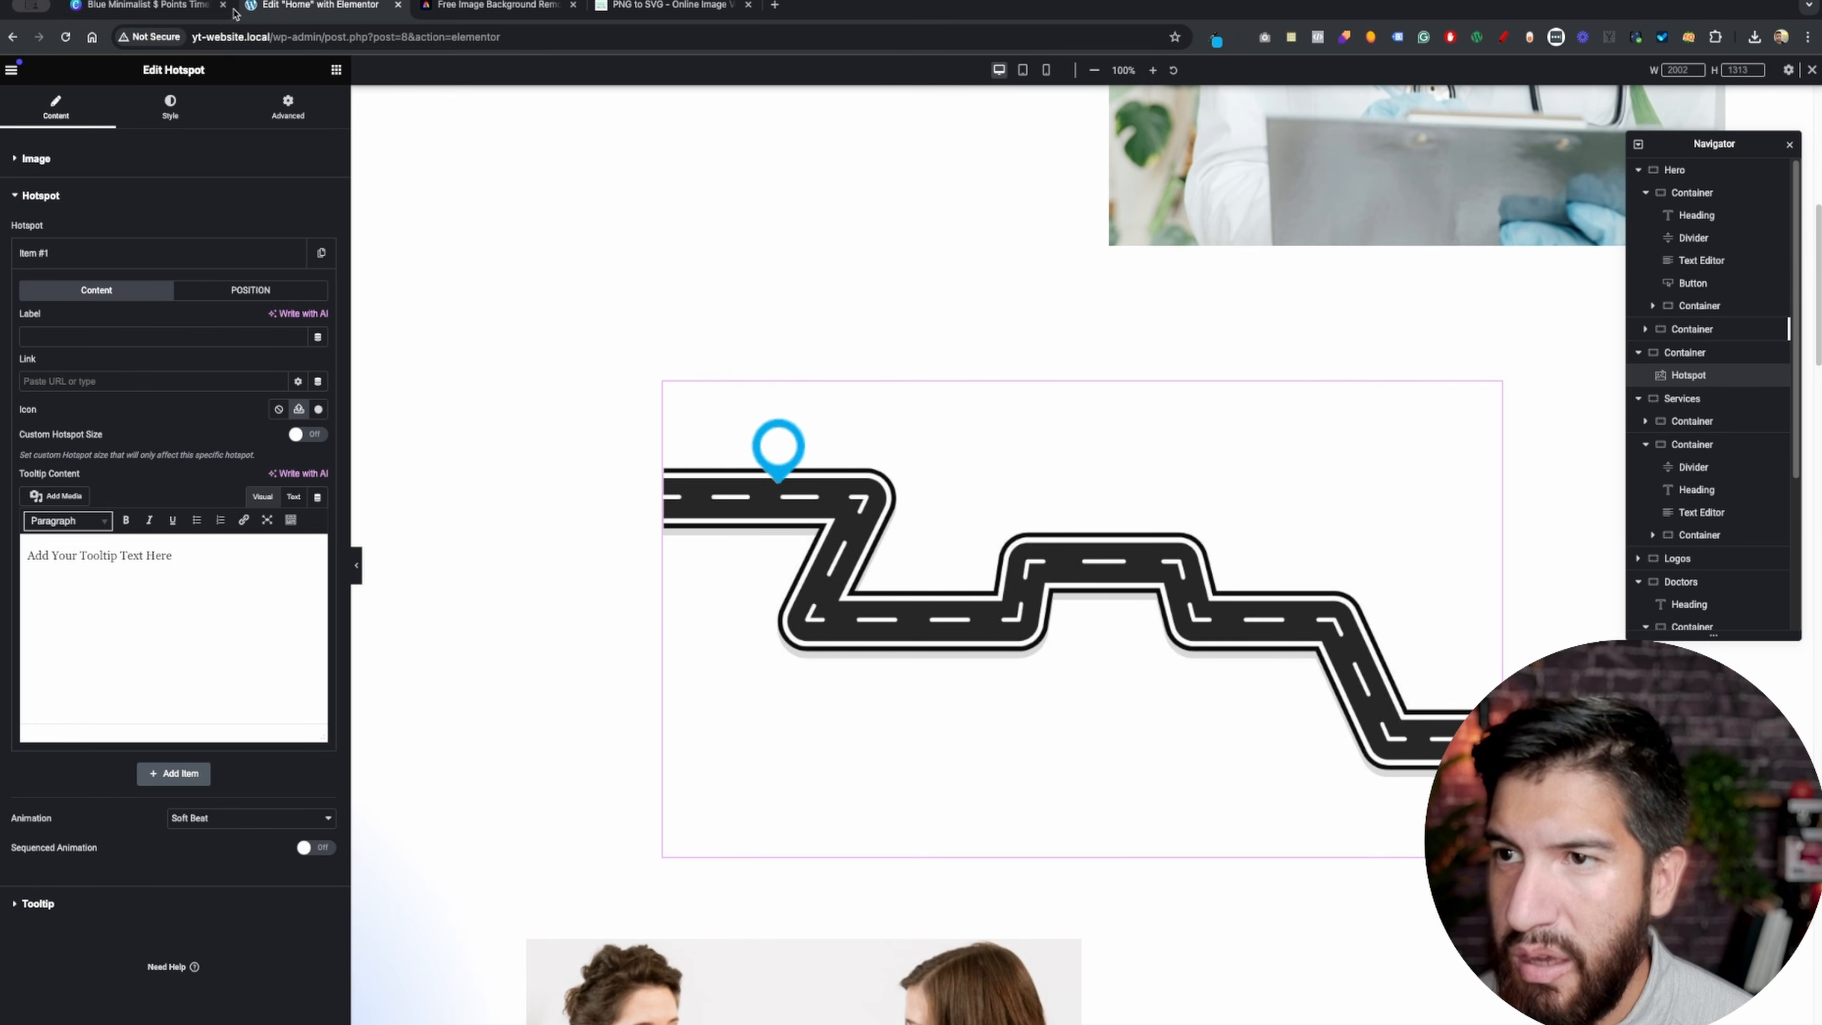
click(163, 7)
double_click(573, 256)
key(ctrl+c)
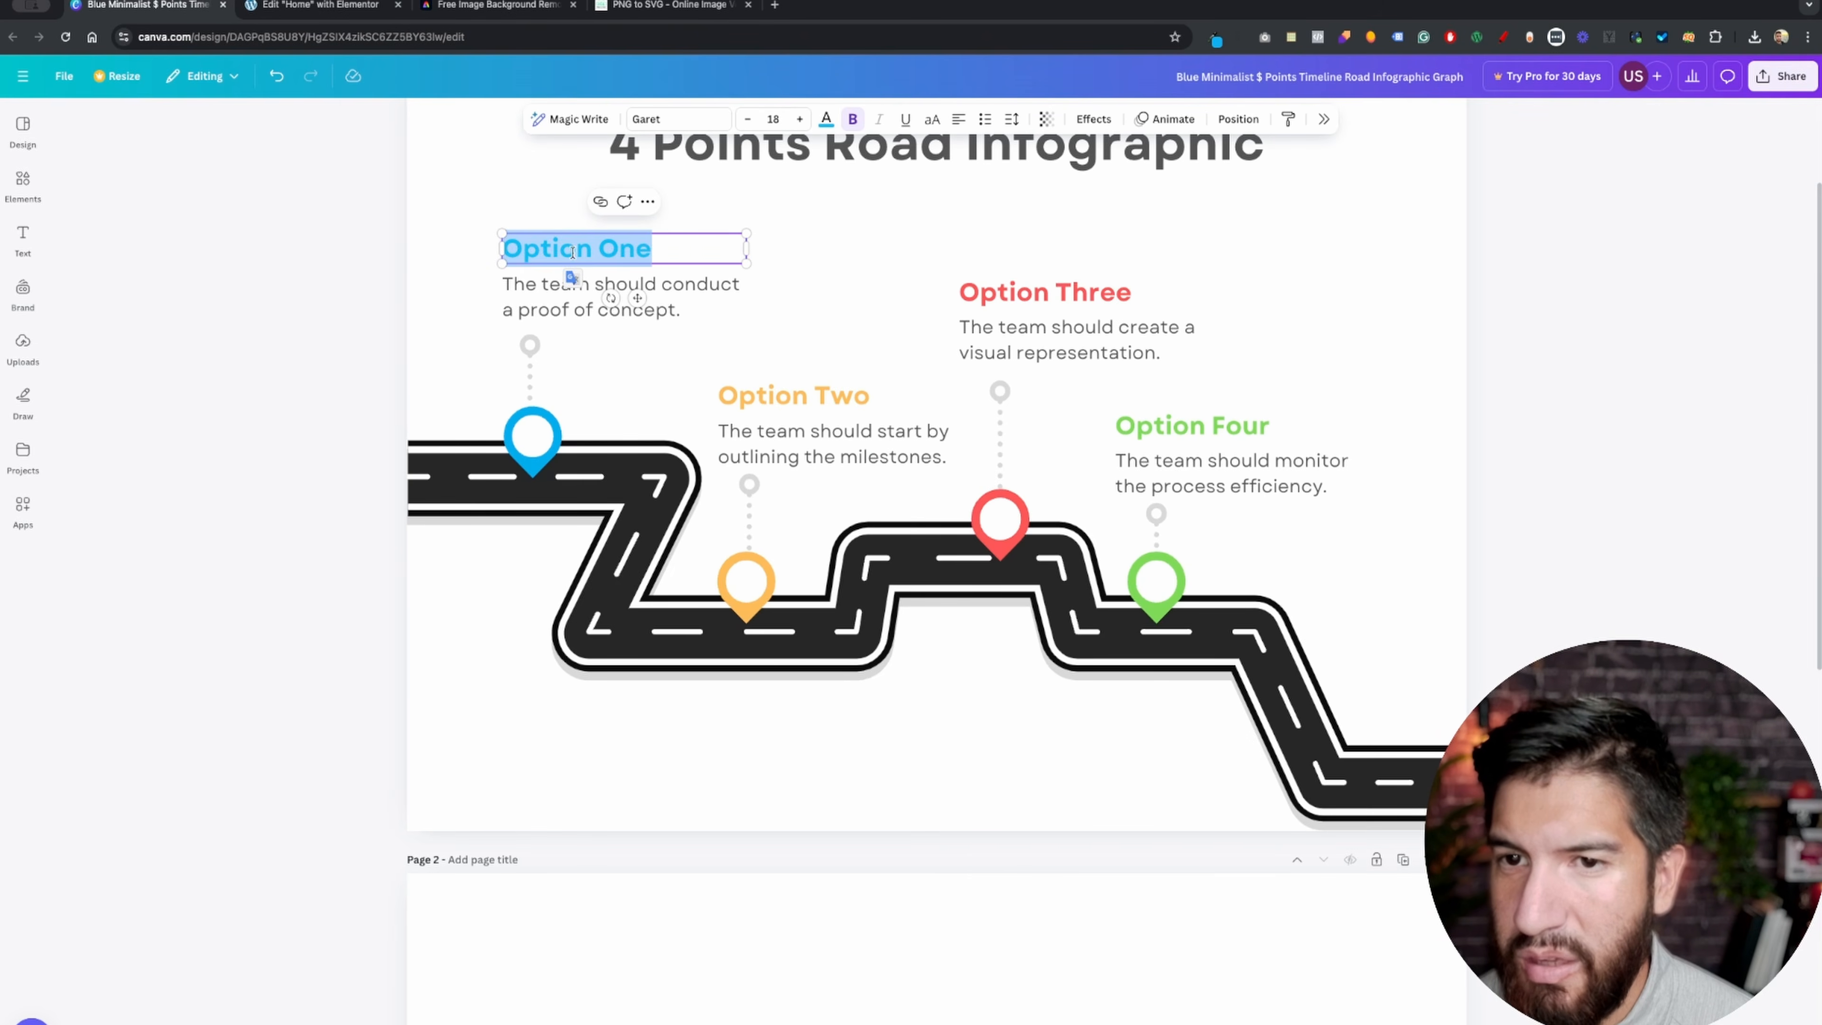
click(292, 9)
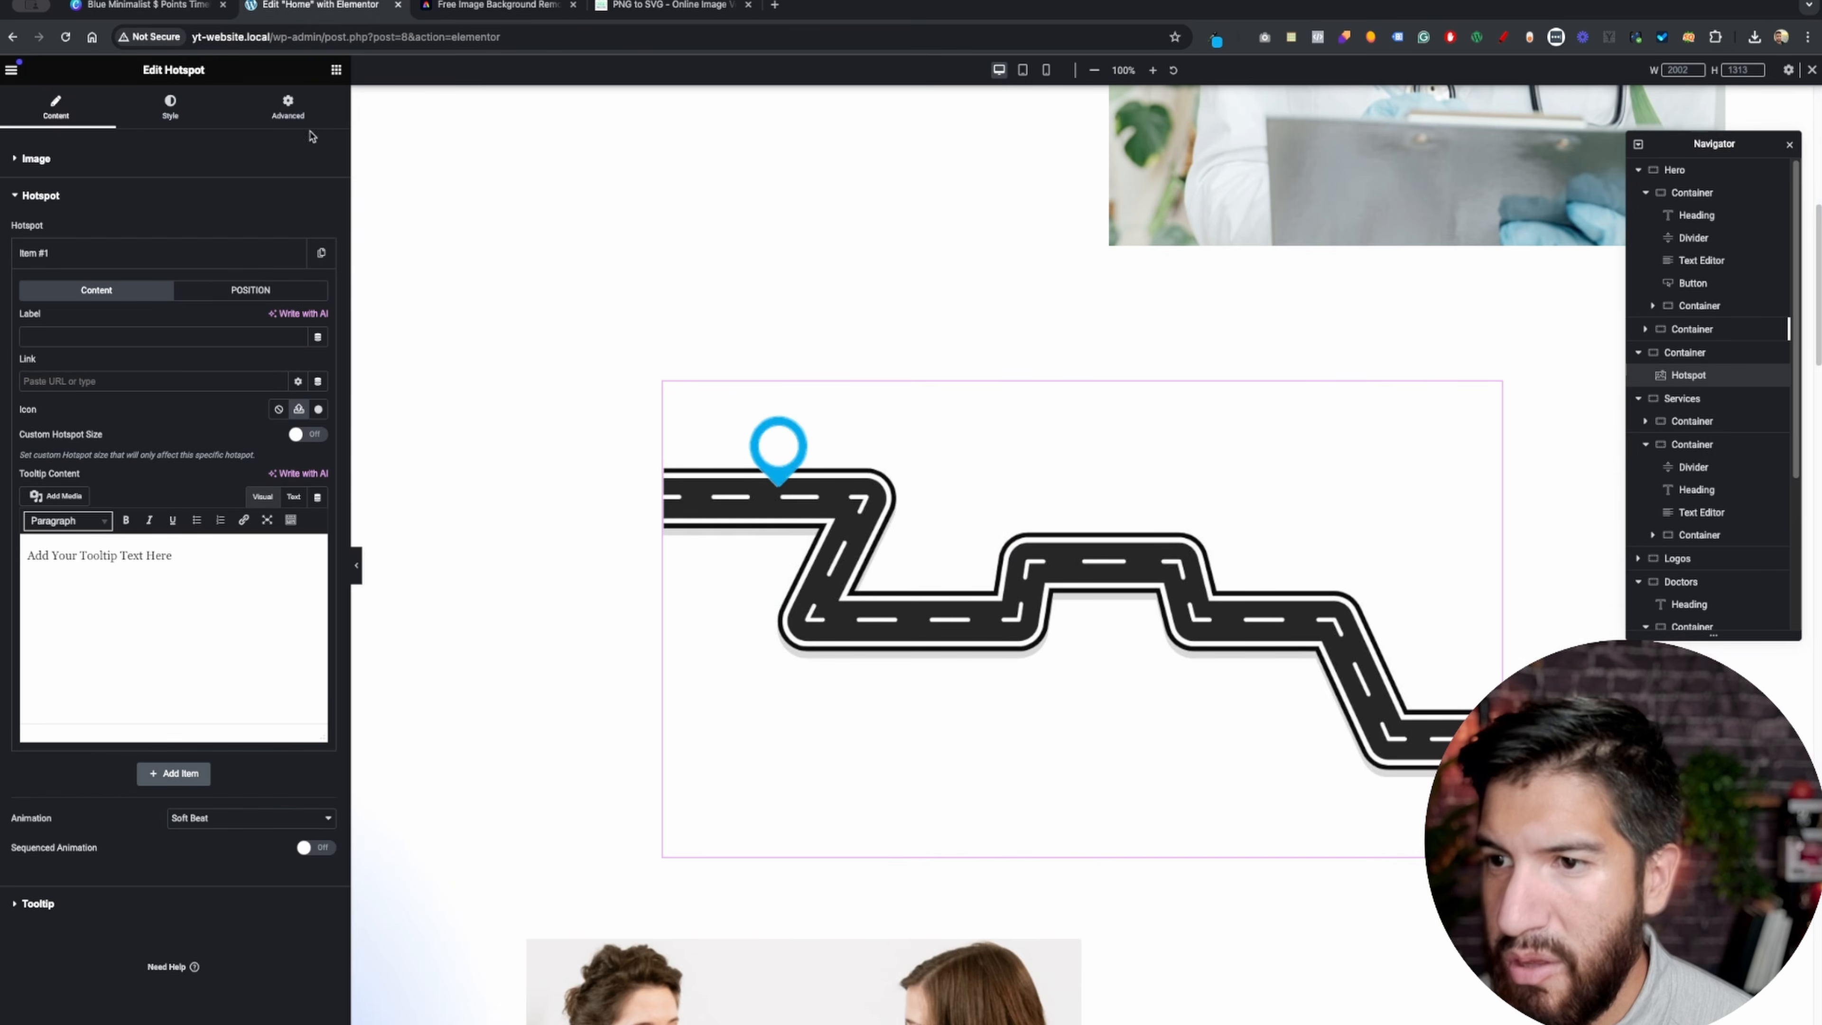
triple_click(176, 567)
key(ctrl+v)
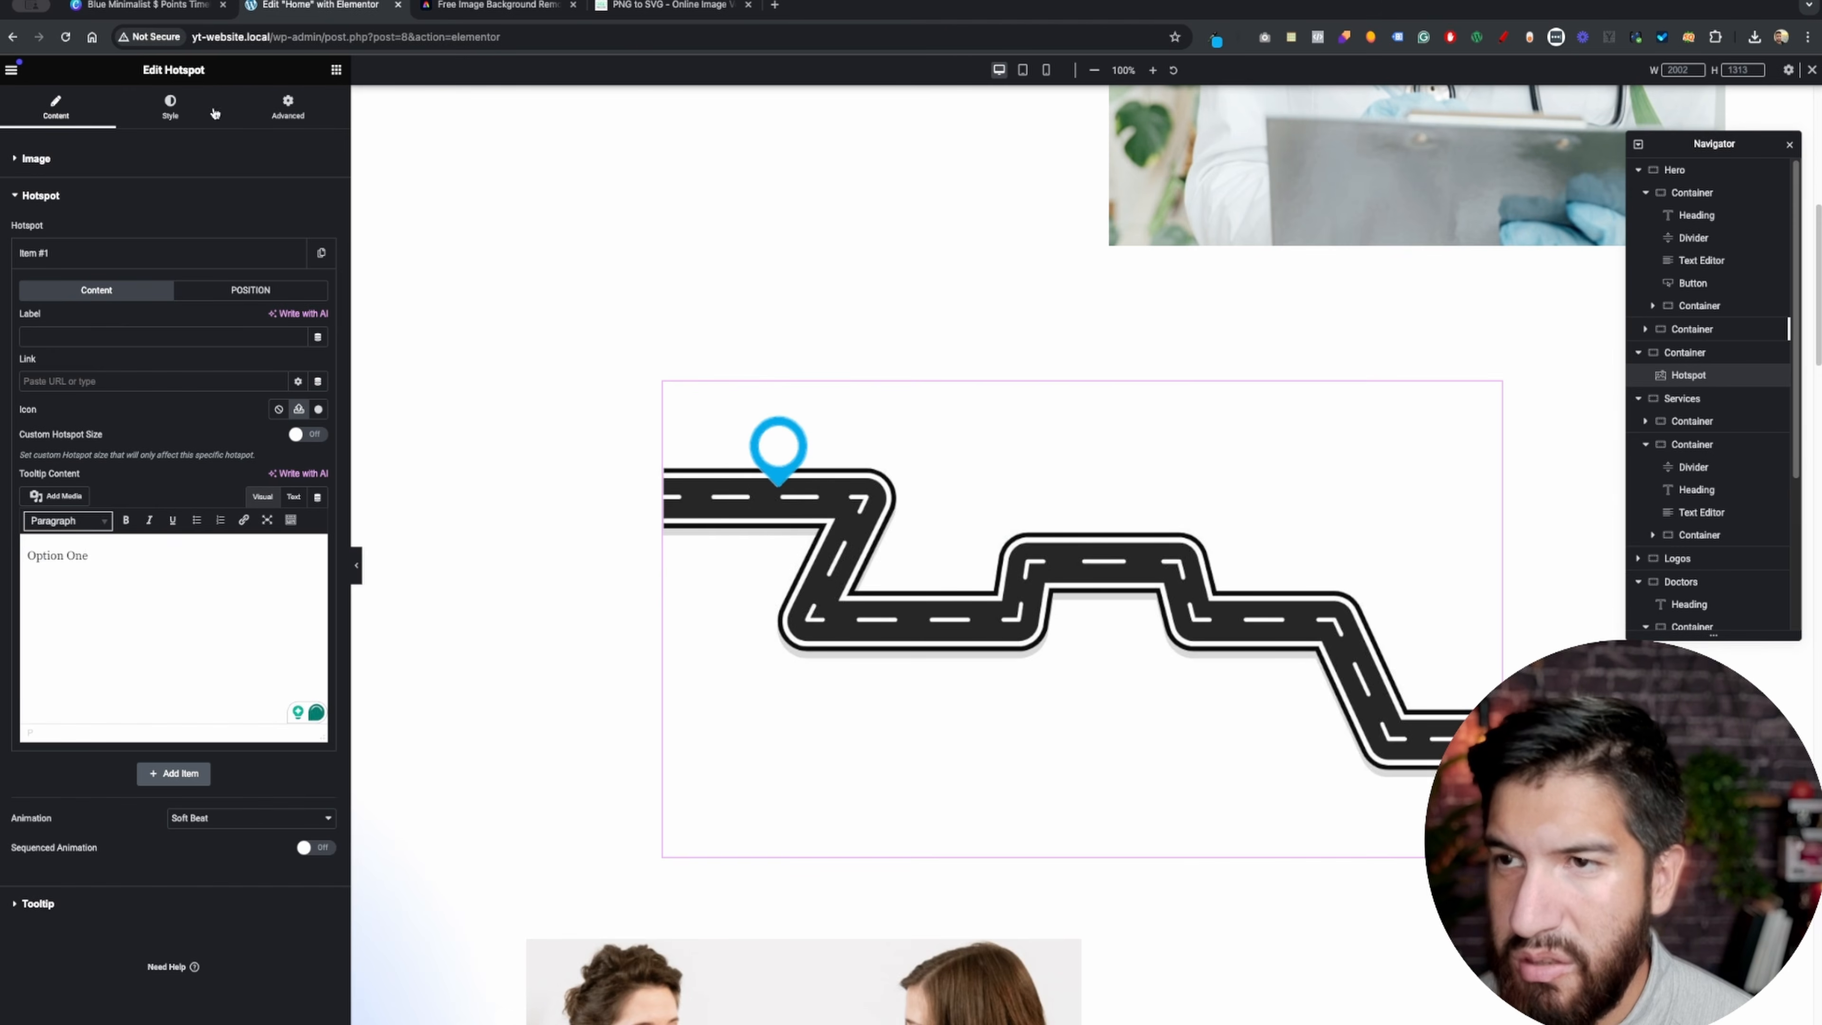
- Copy Option One's description from Canva, paste it below the title in Item #1's tooltip, and preview the tooltip
click(164, 10)
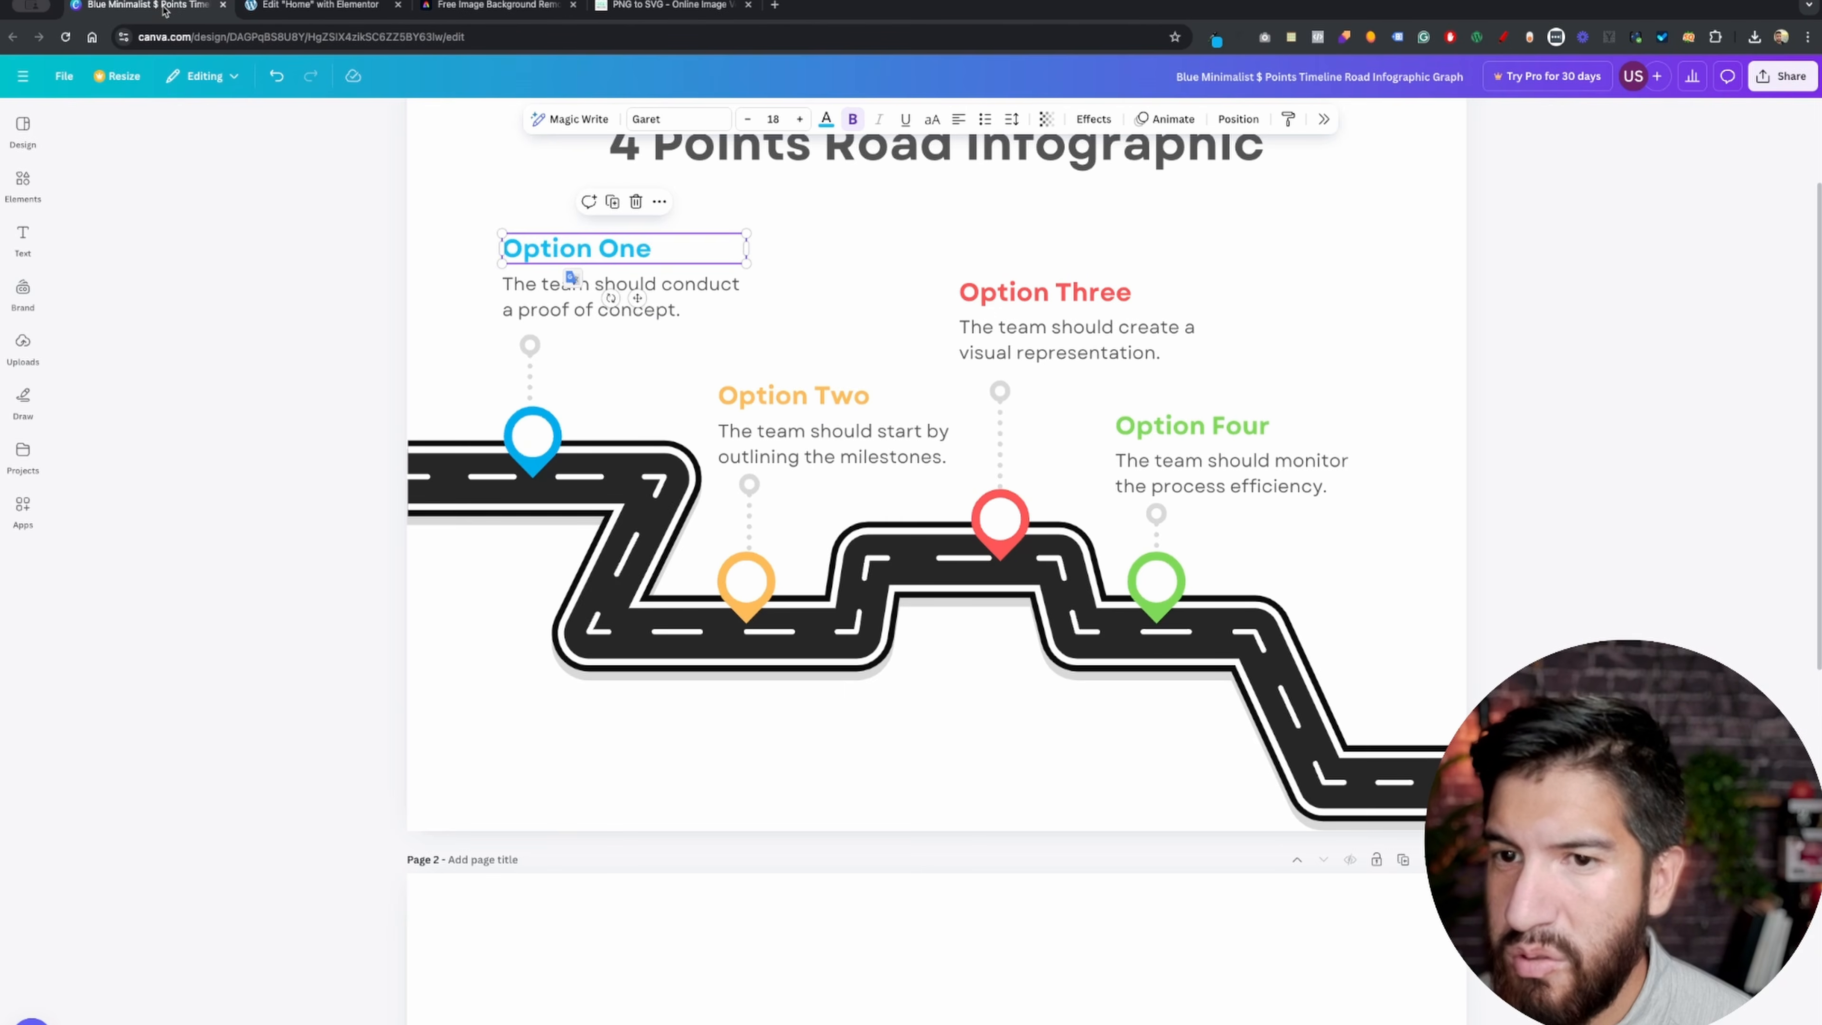
double_click(556, 294)
key(ctrl+c)
click(266, 5)
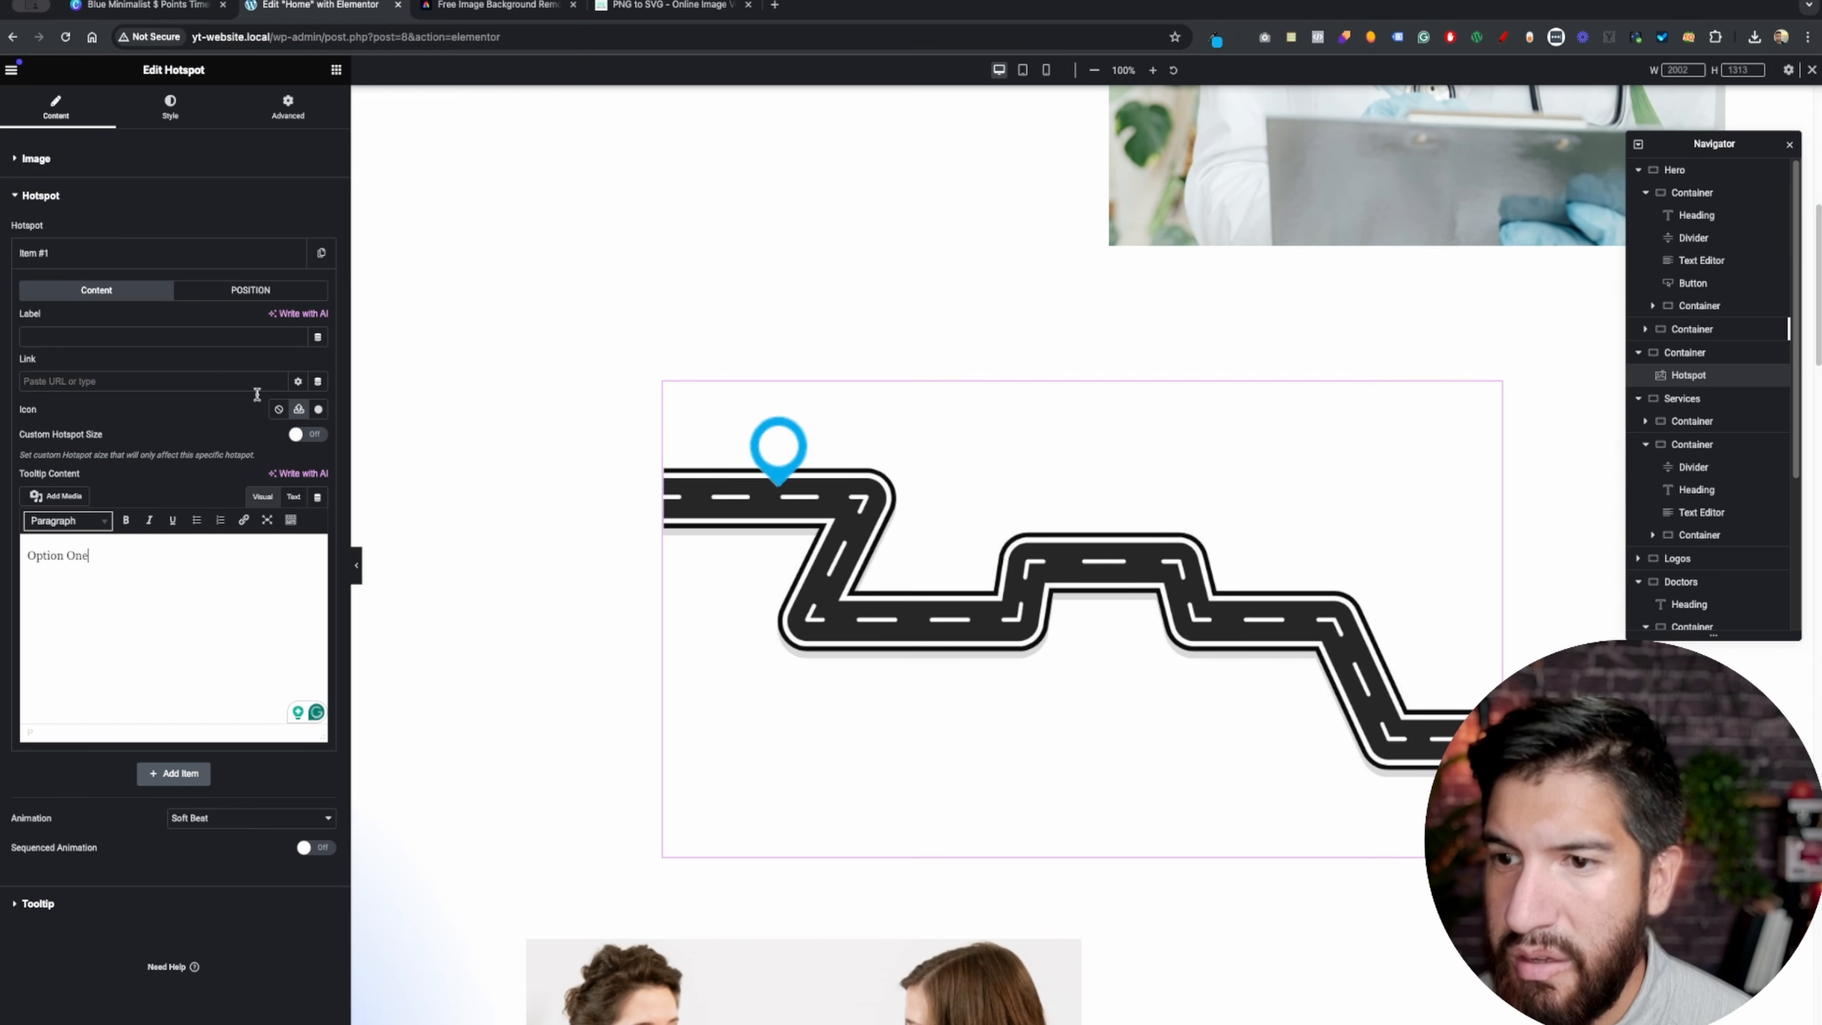
key(ctrl+v)
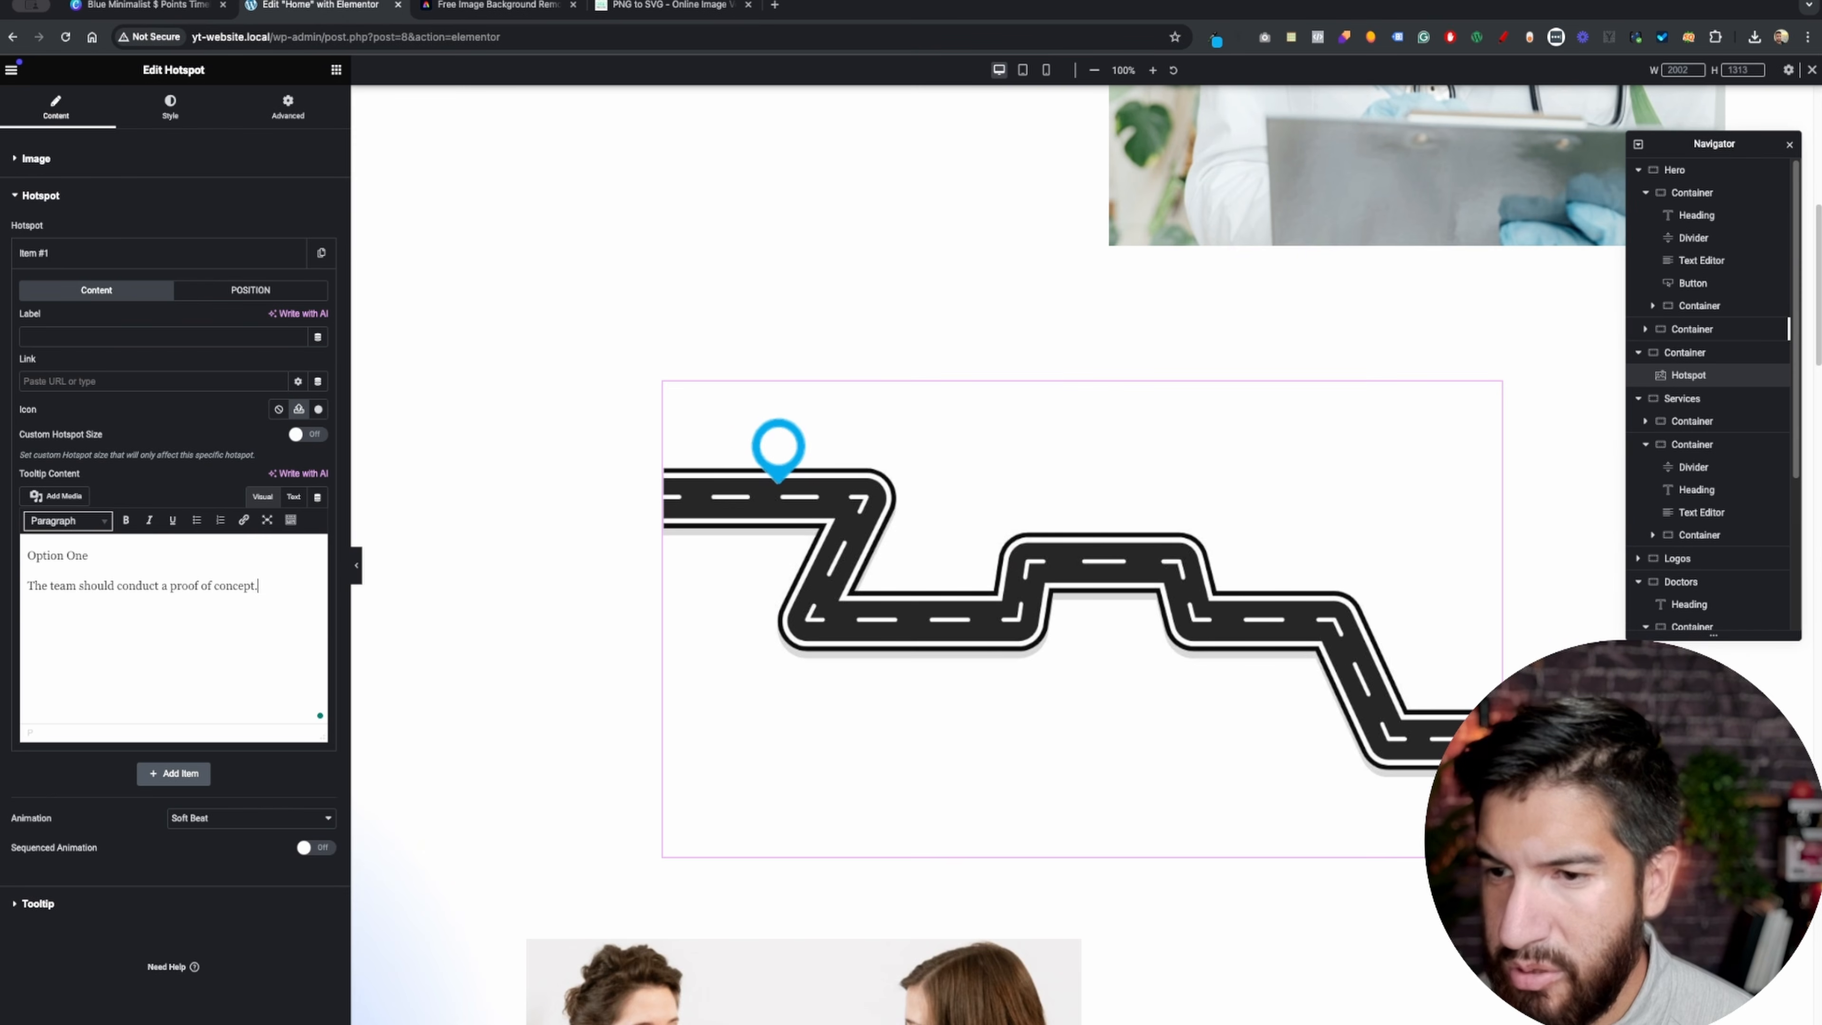
click(775, 474)
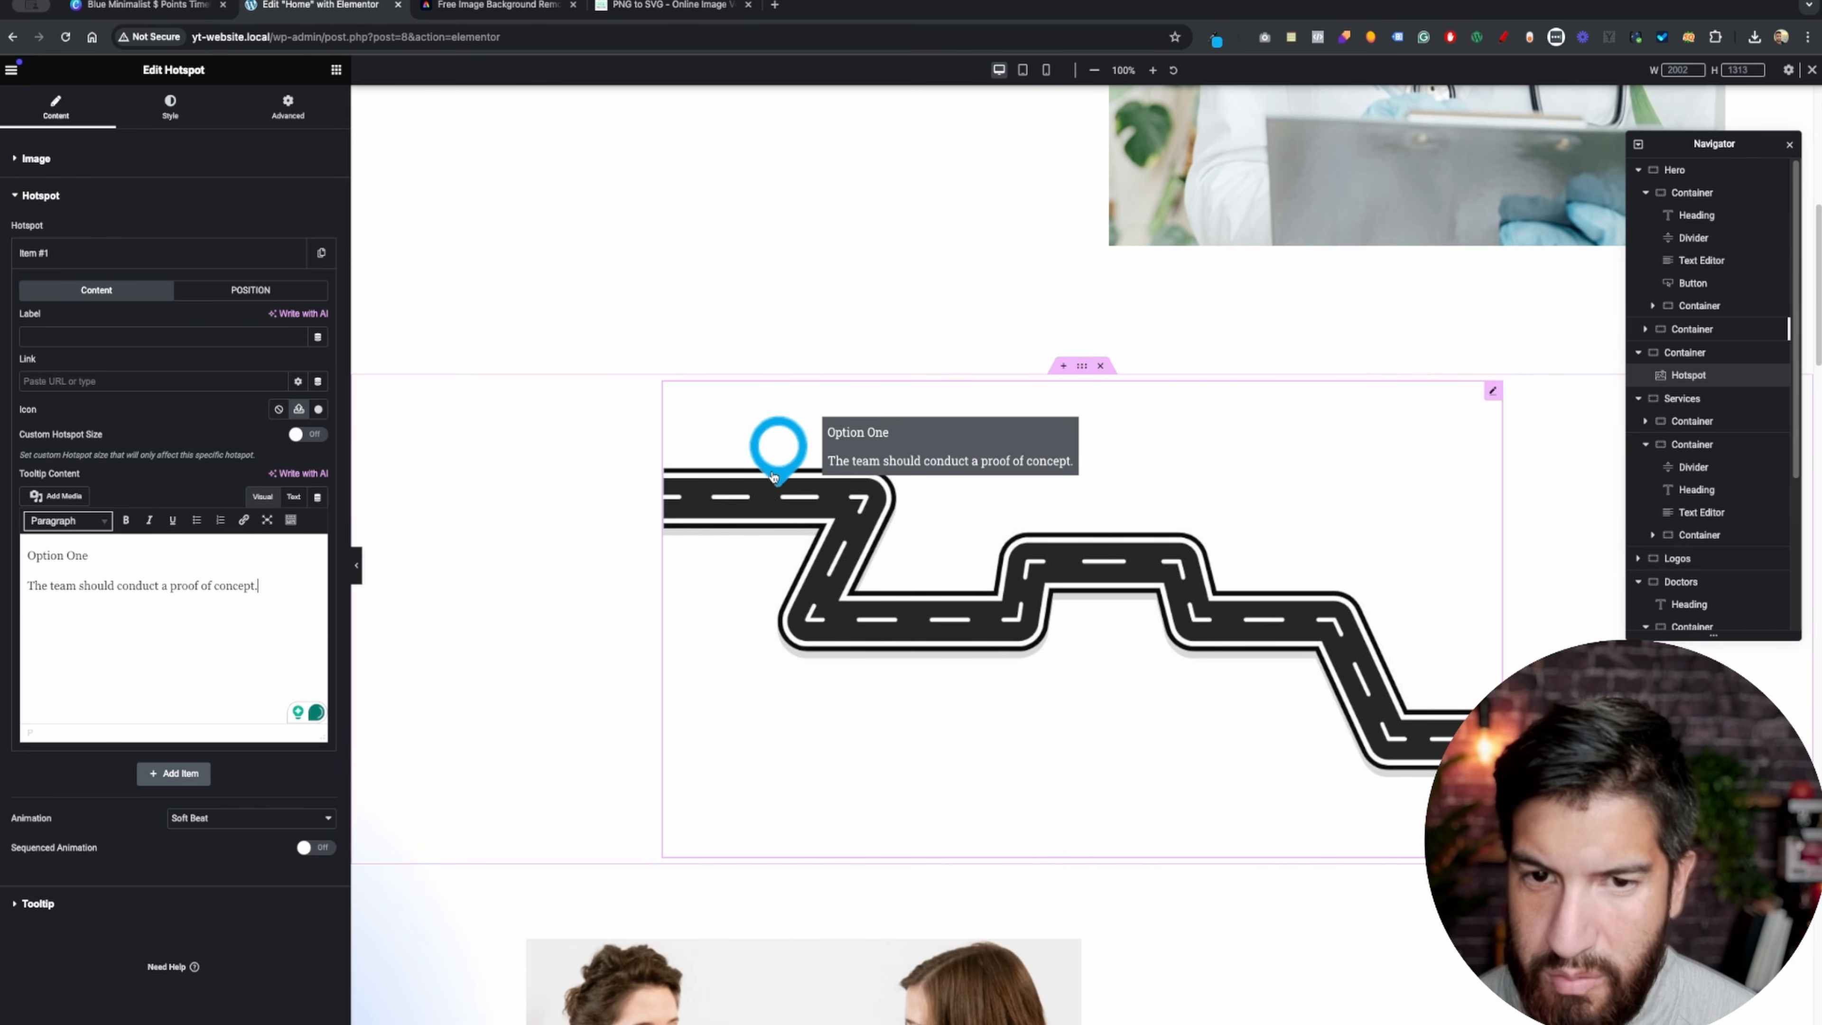
- Format the "Option One" line in Item #1's tooltip as Heading 2 and preview the tooltip on the pin
triple_click(94, 552)
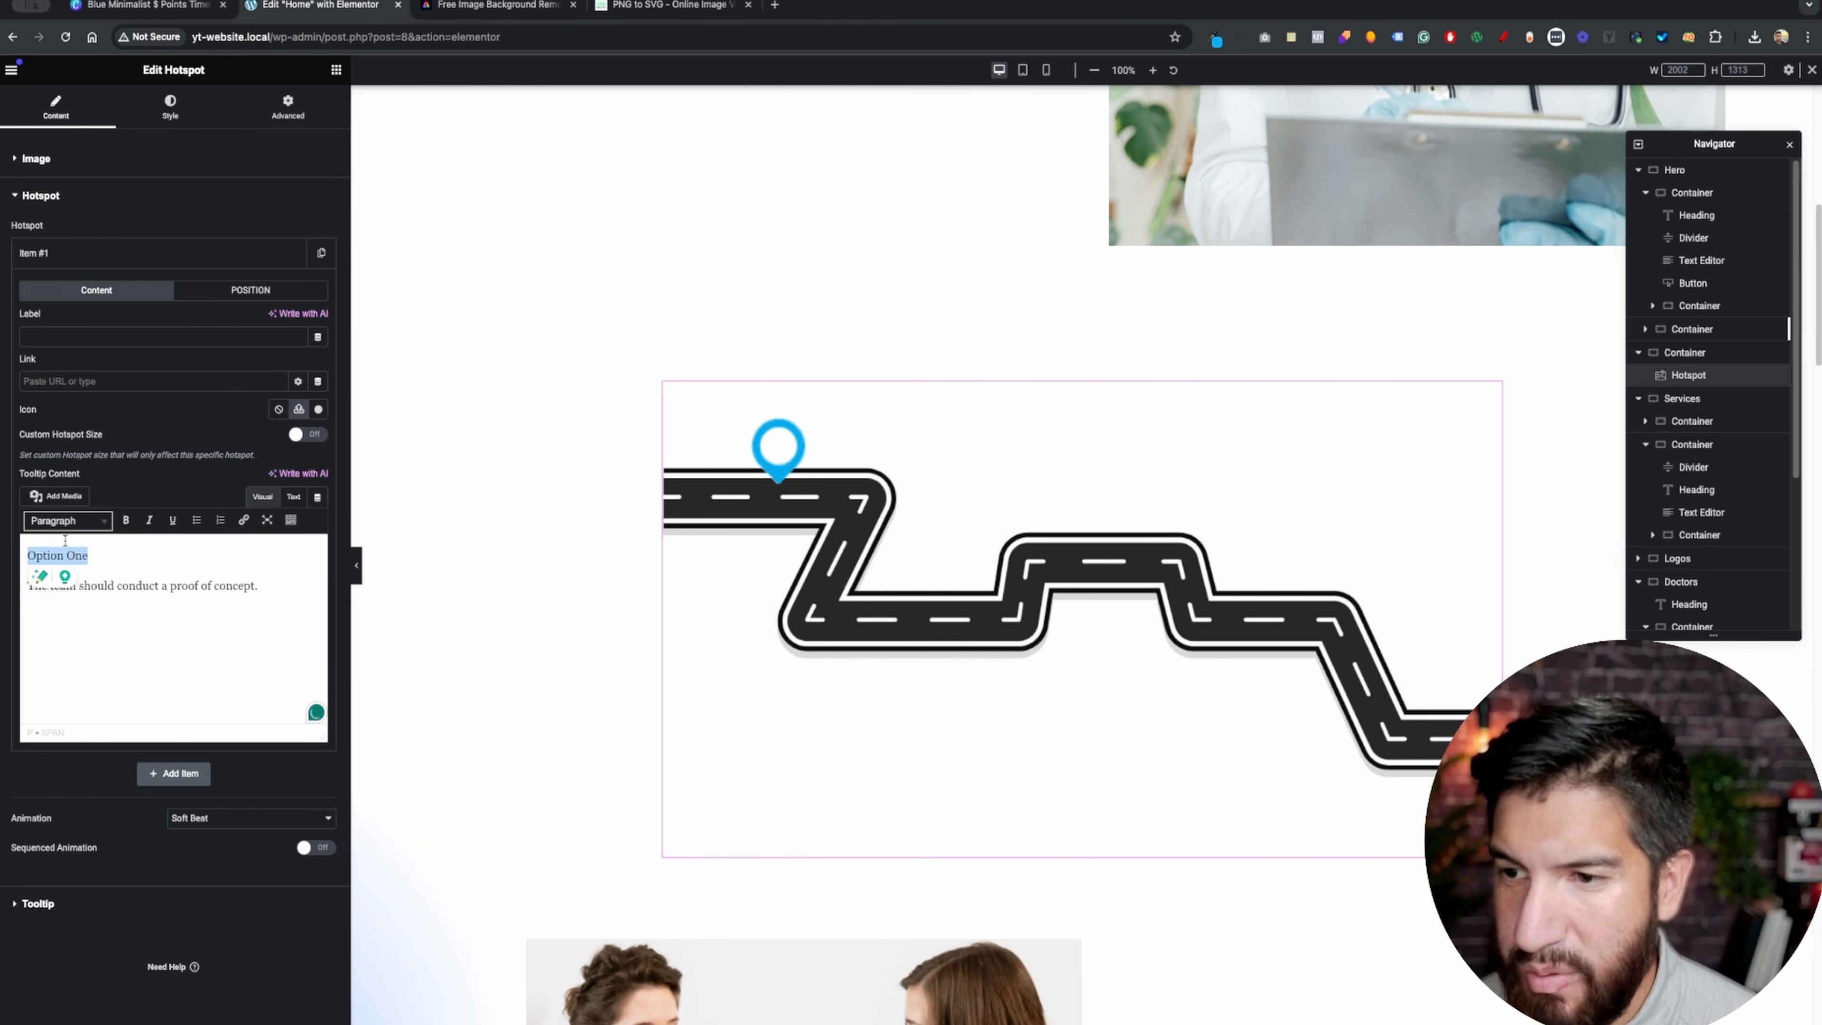
click(68, 521)
click(102, 606)
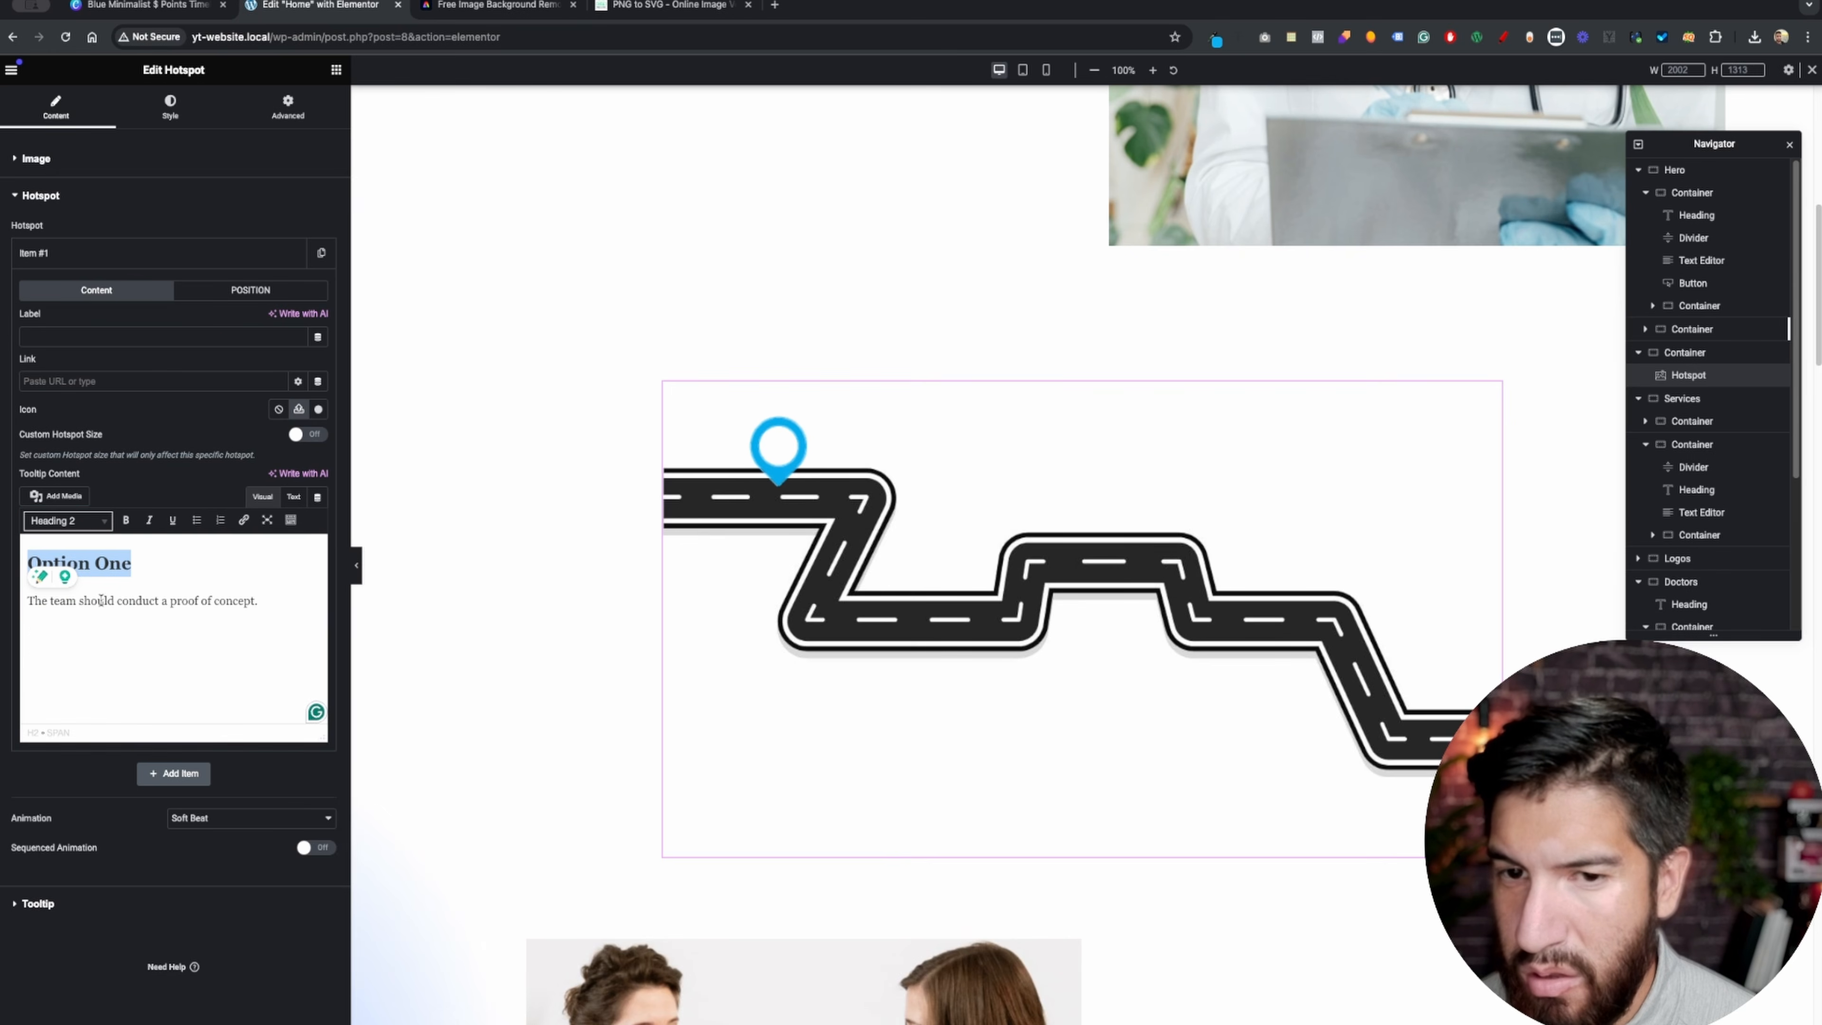
click(793, 461)
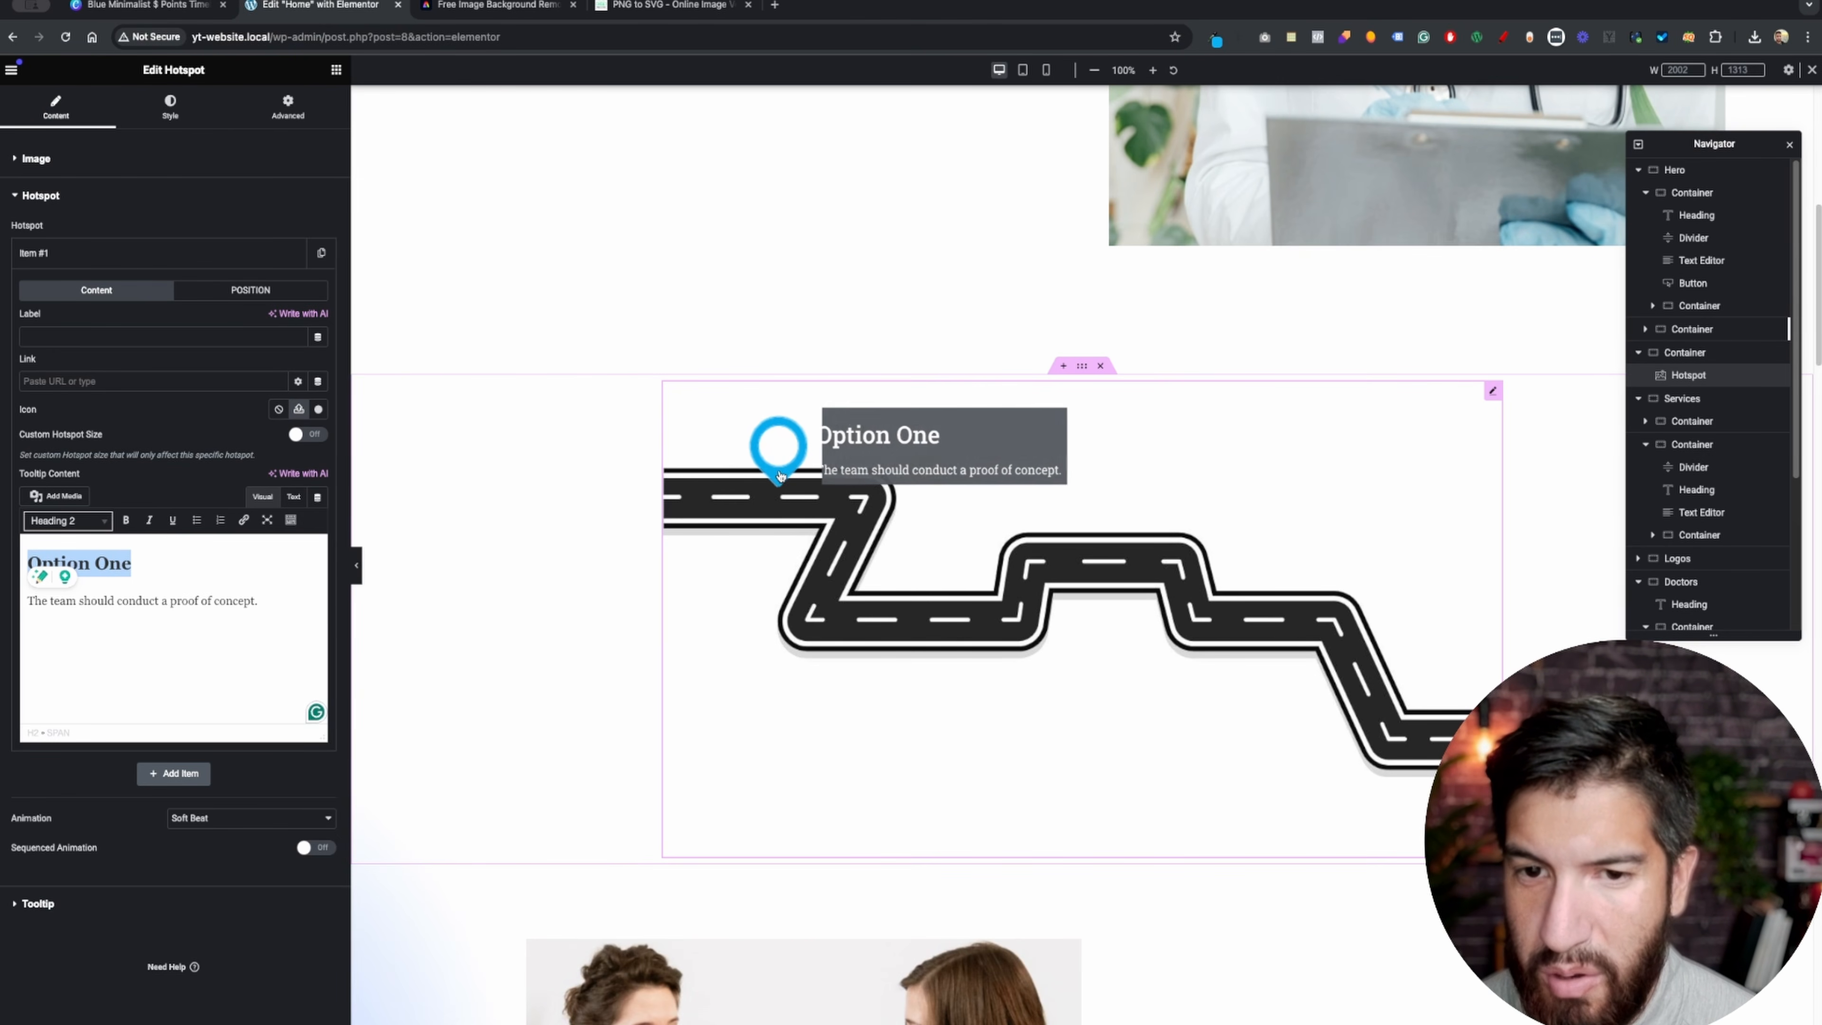
click(232, 637)
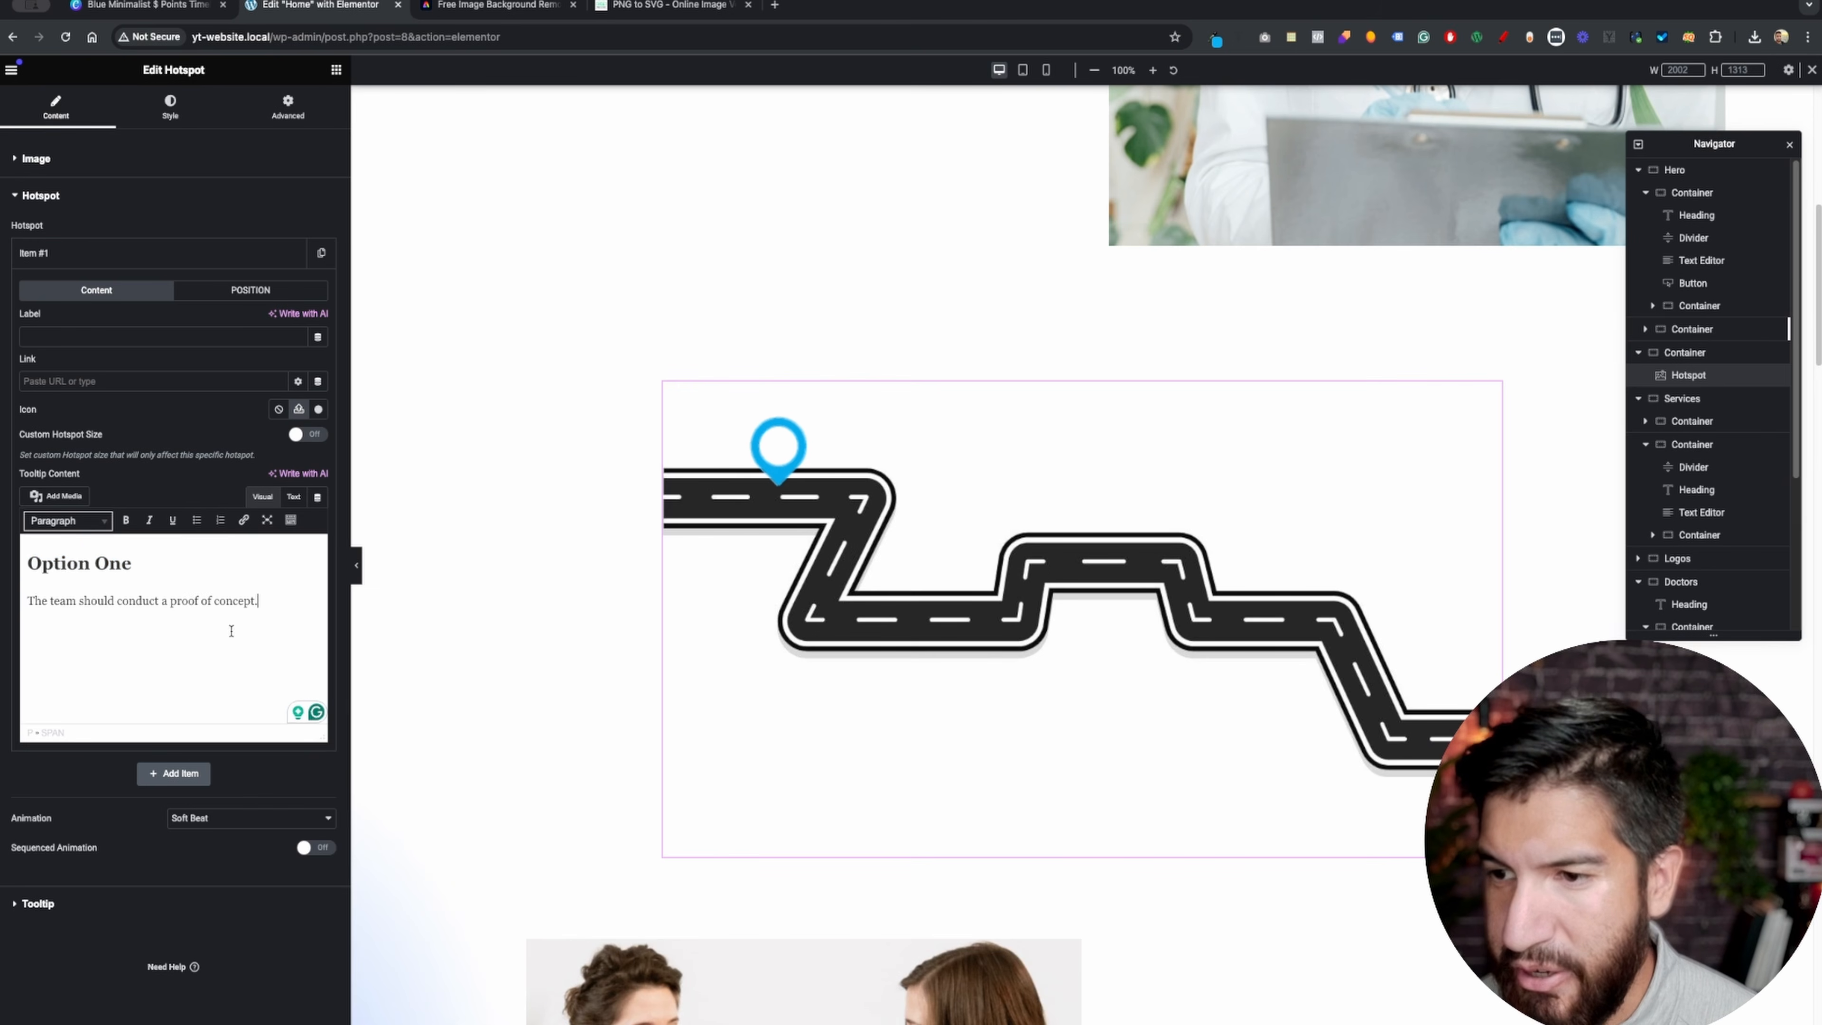
- Copy the background color of the Start Free Online Visit button and apply it as the hotspot's tooltip box color
click(189, 118)
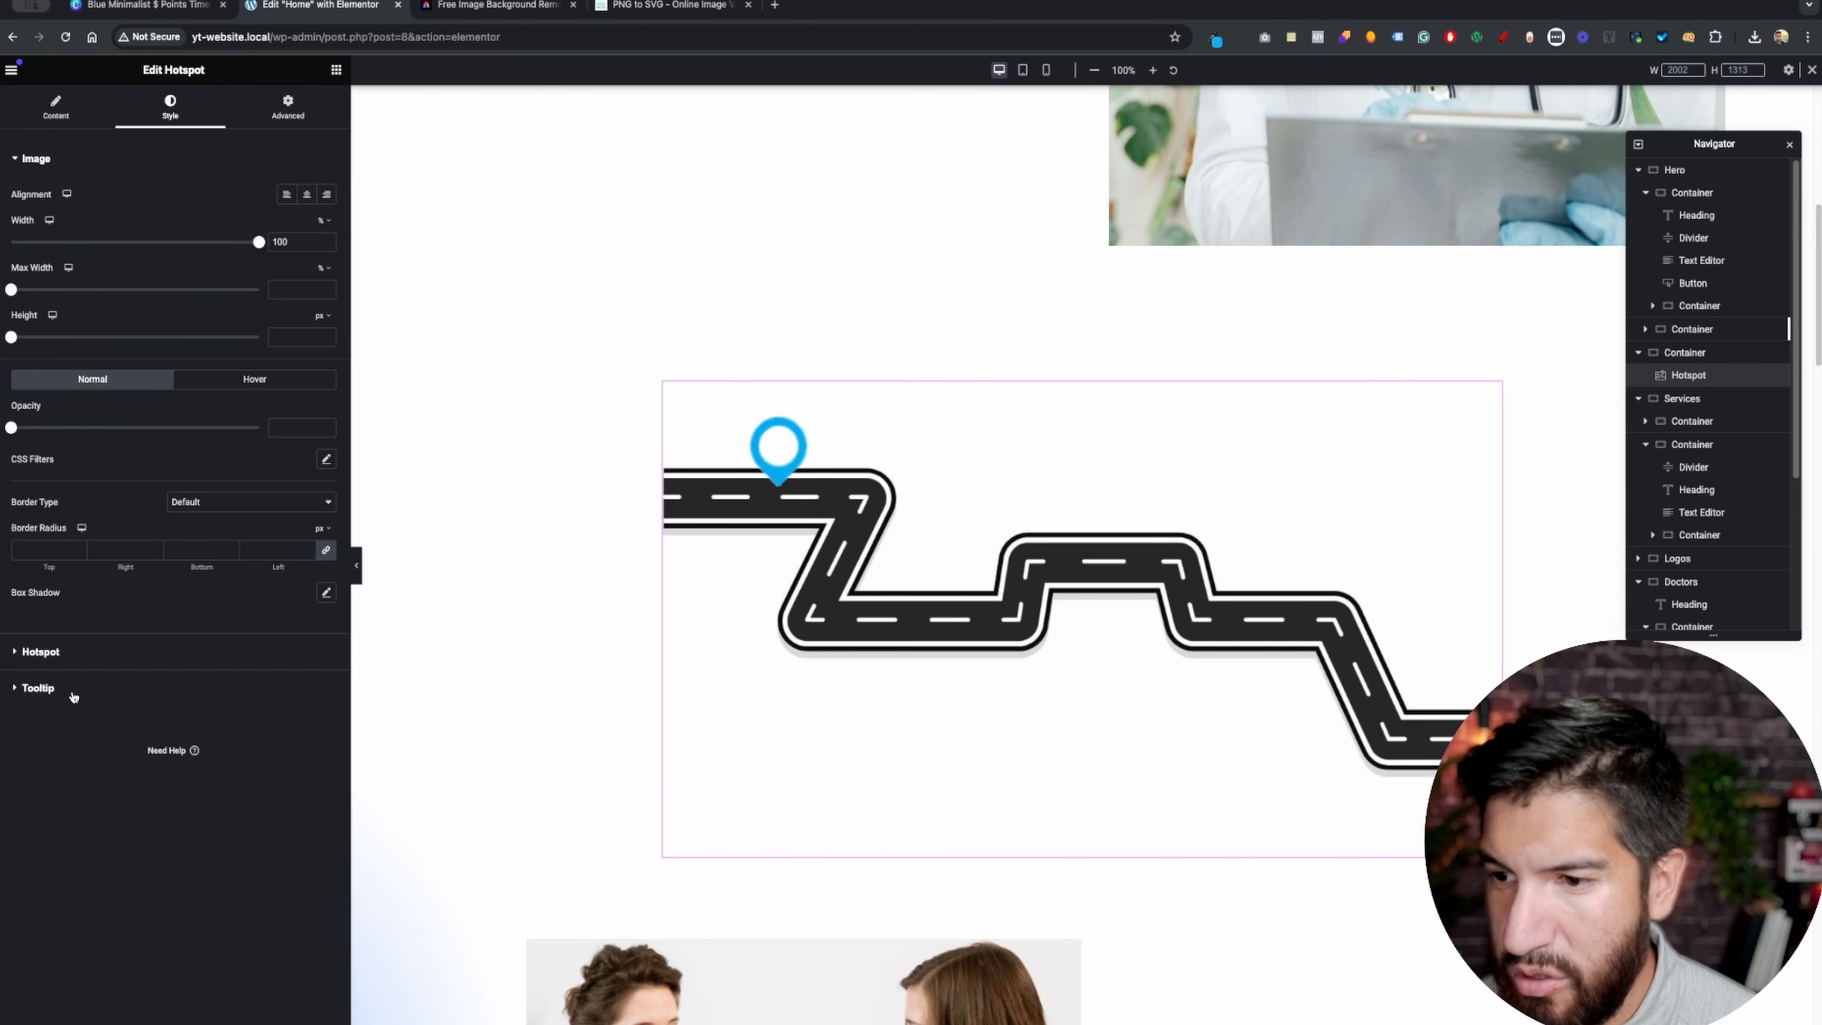
click(44, 688)
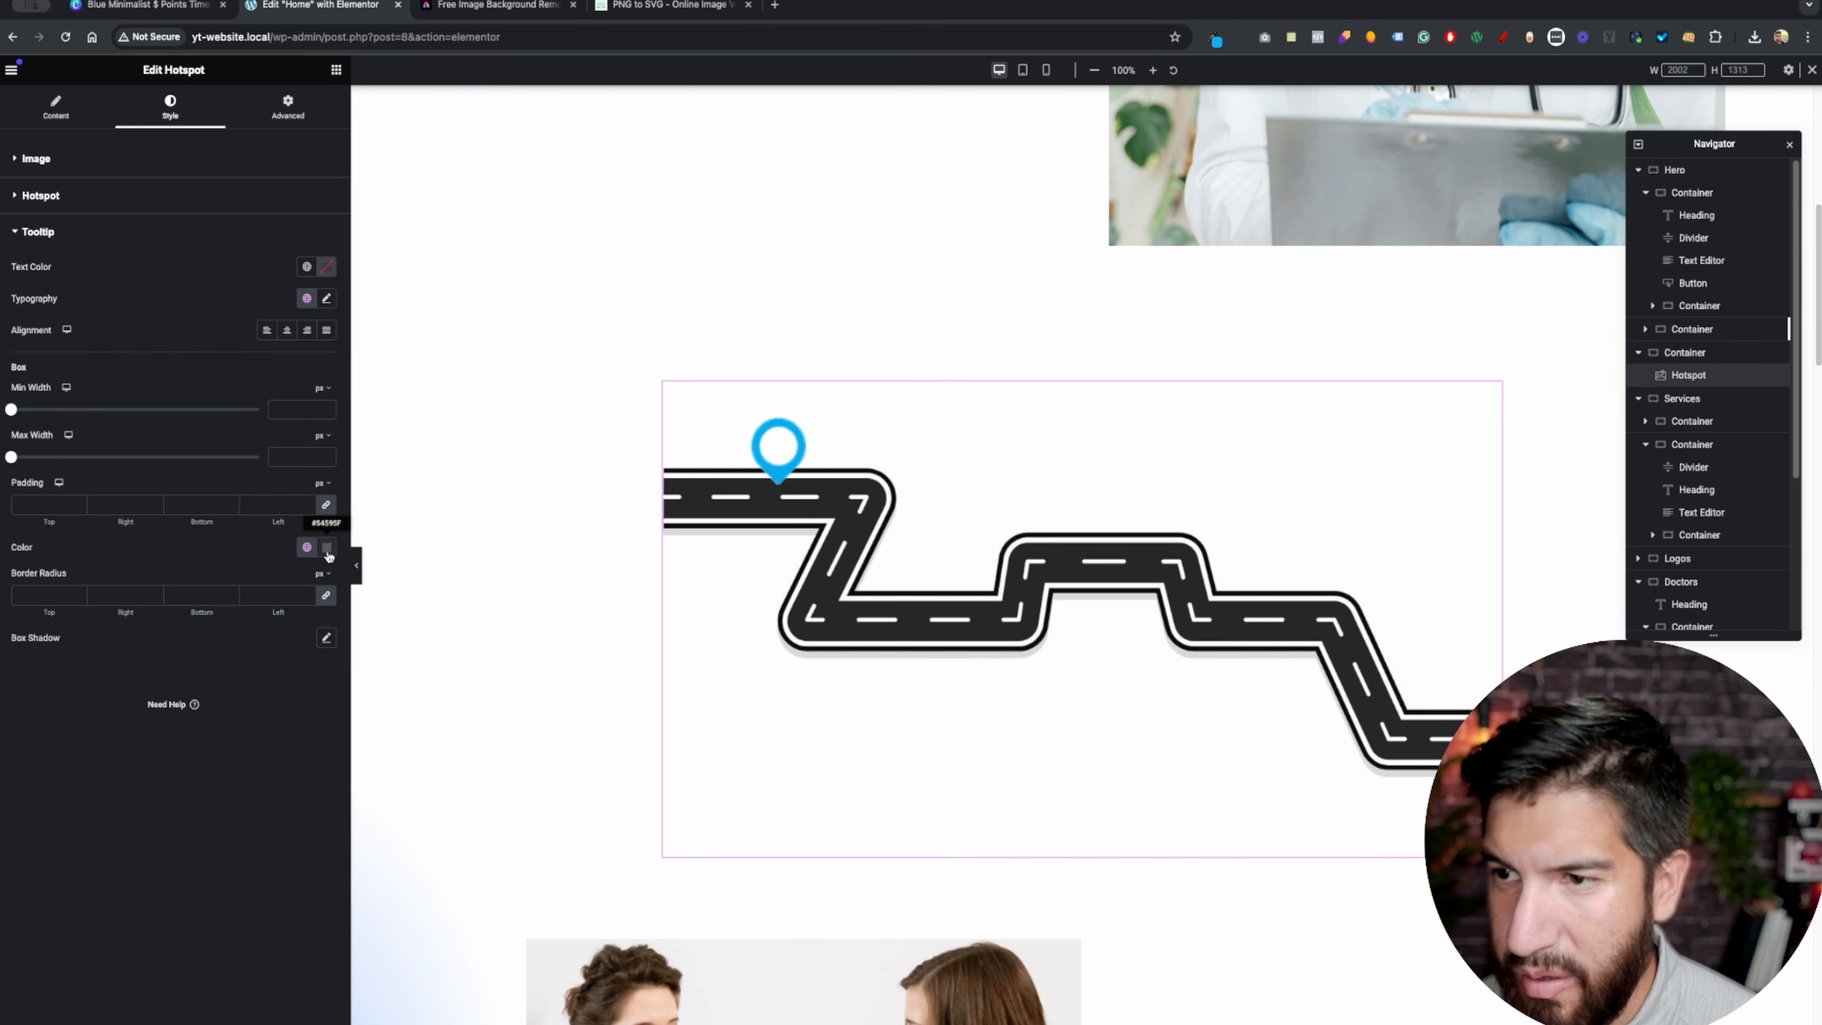
scroll(941, 626, up, 8)
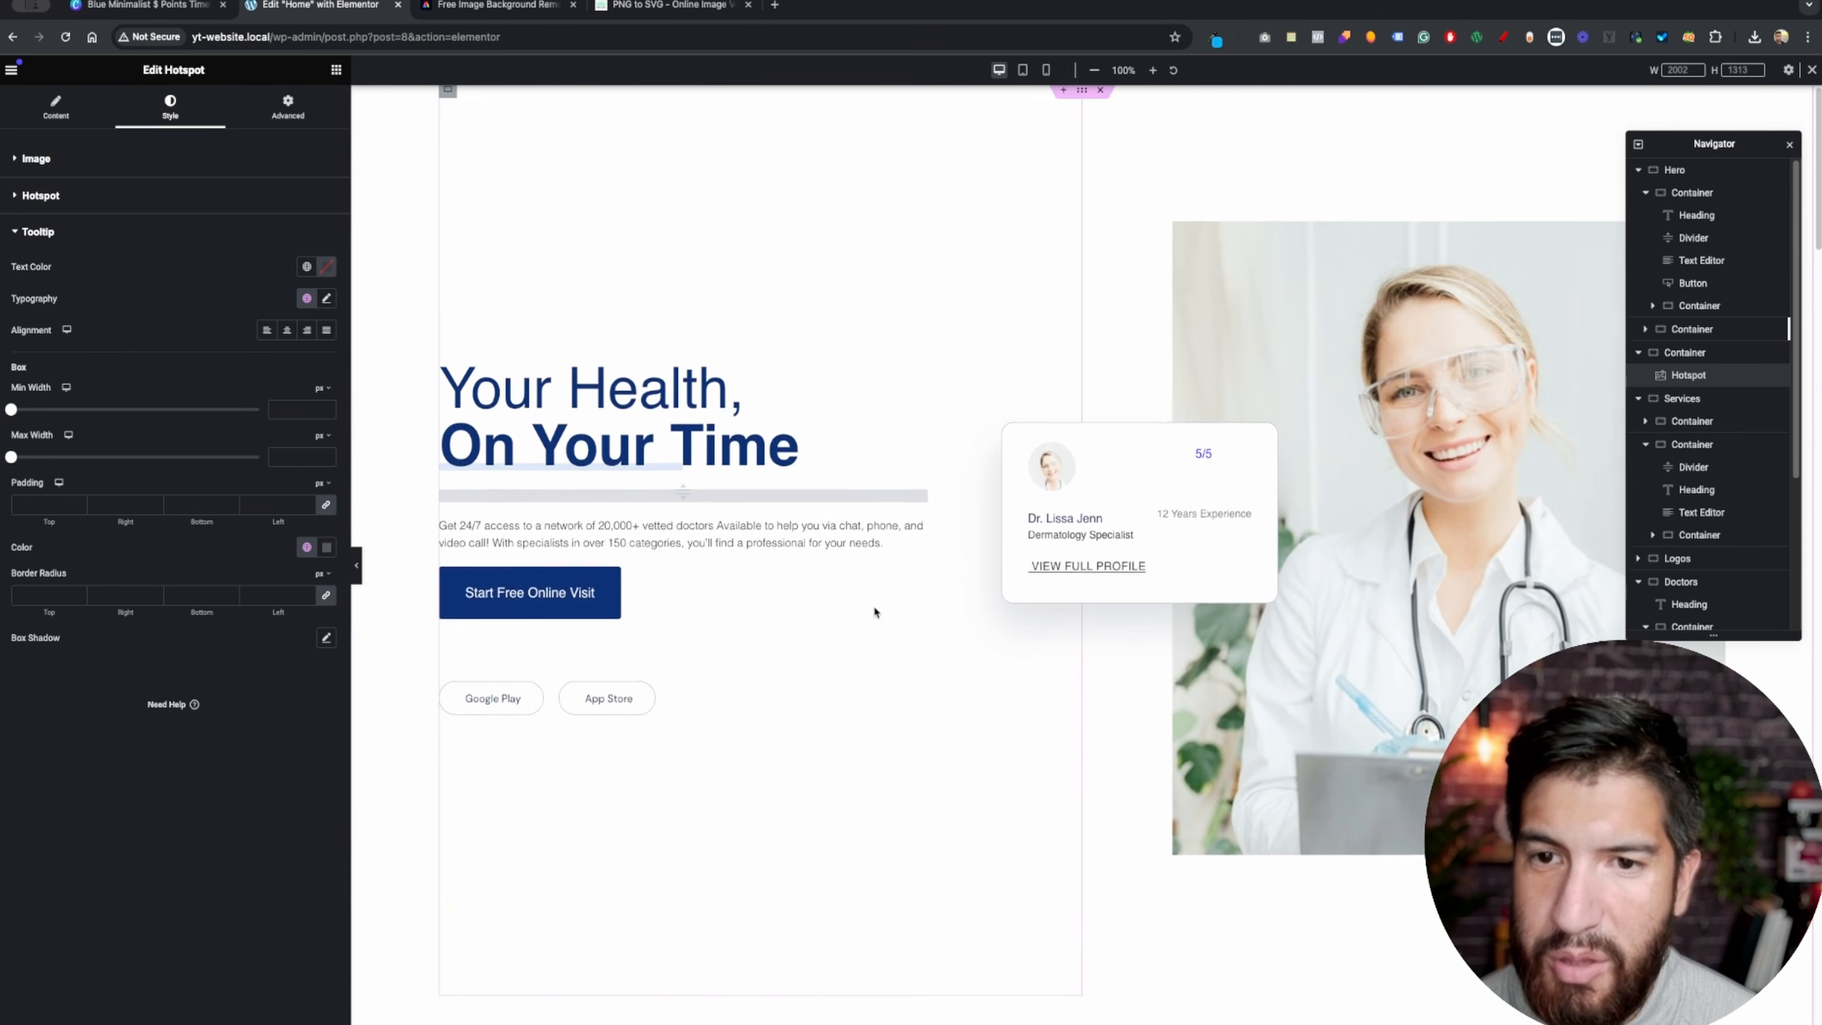
click(609, 589)
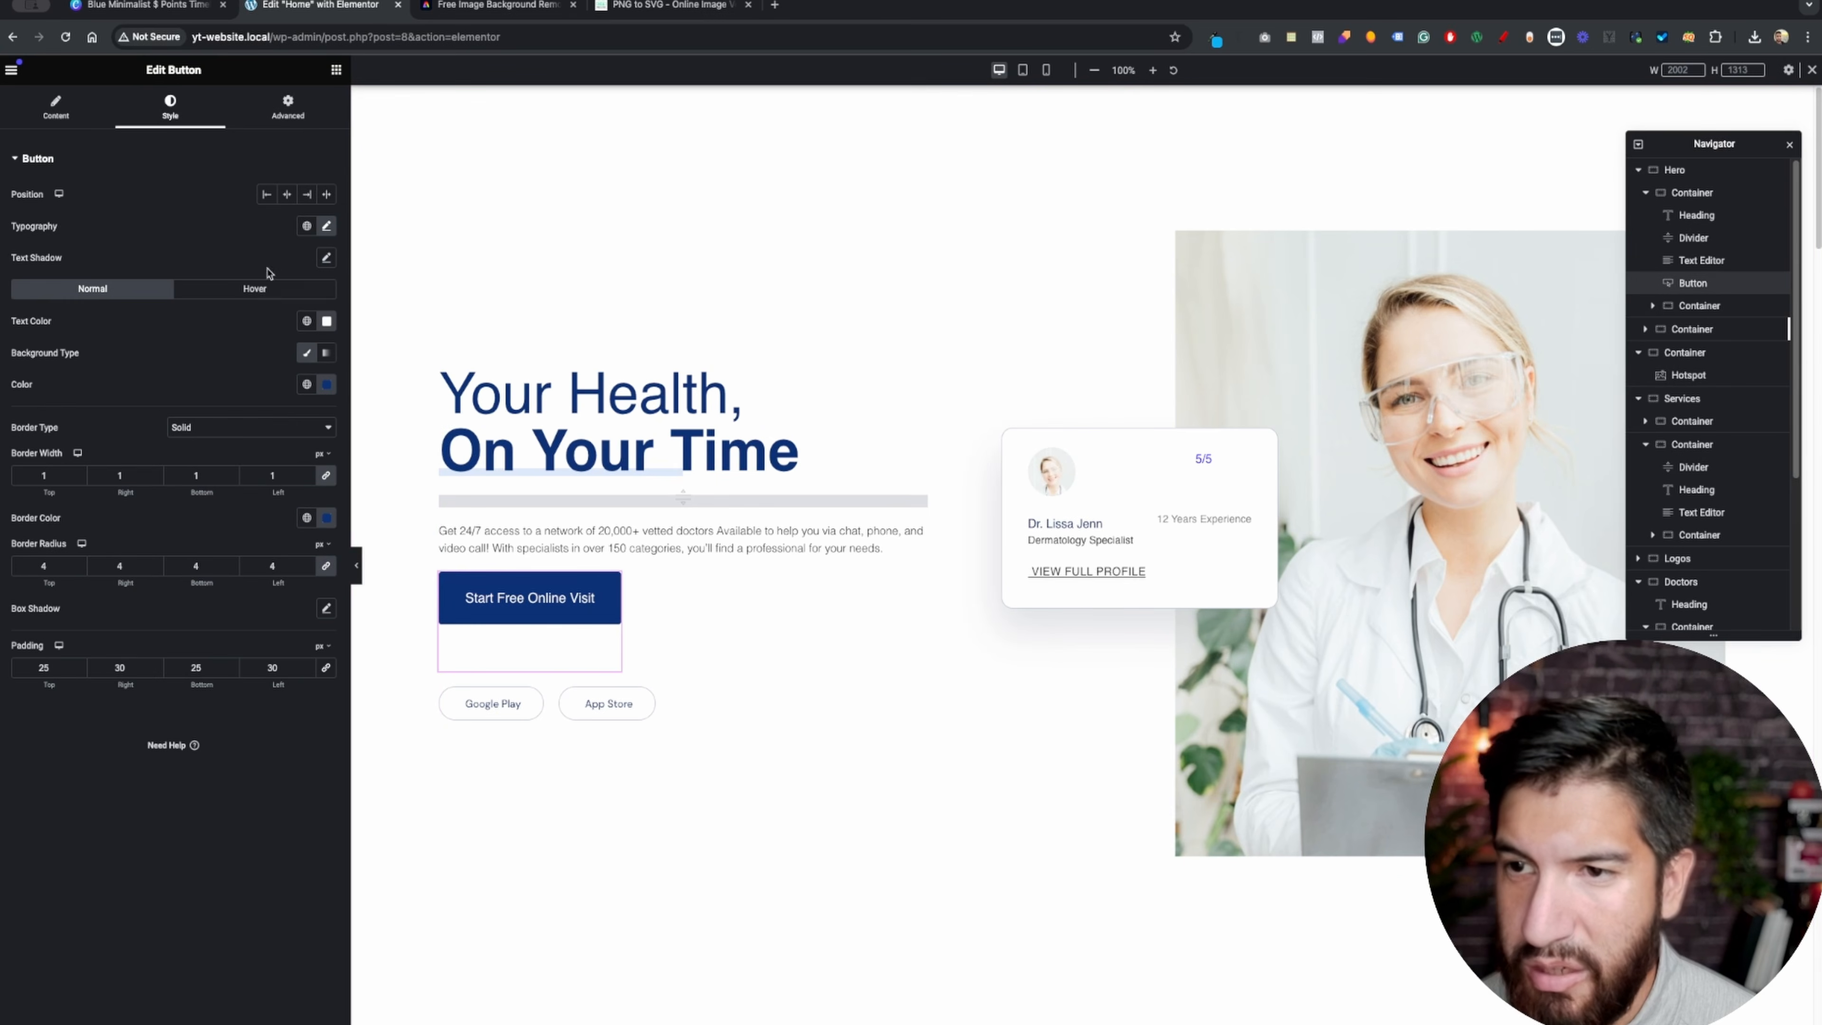
click(326, 384)
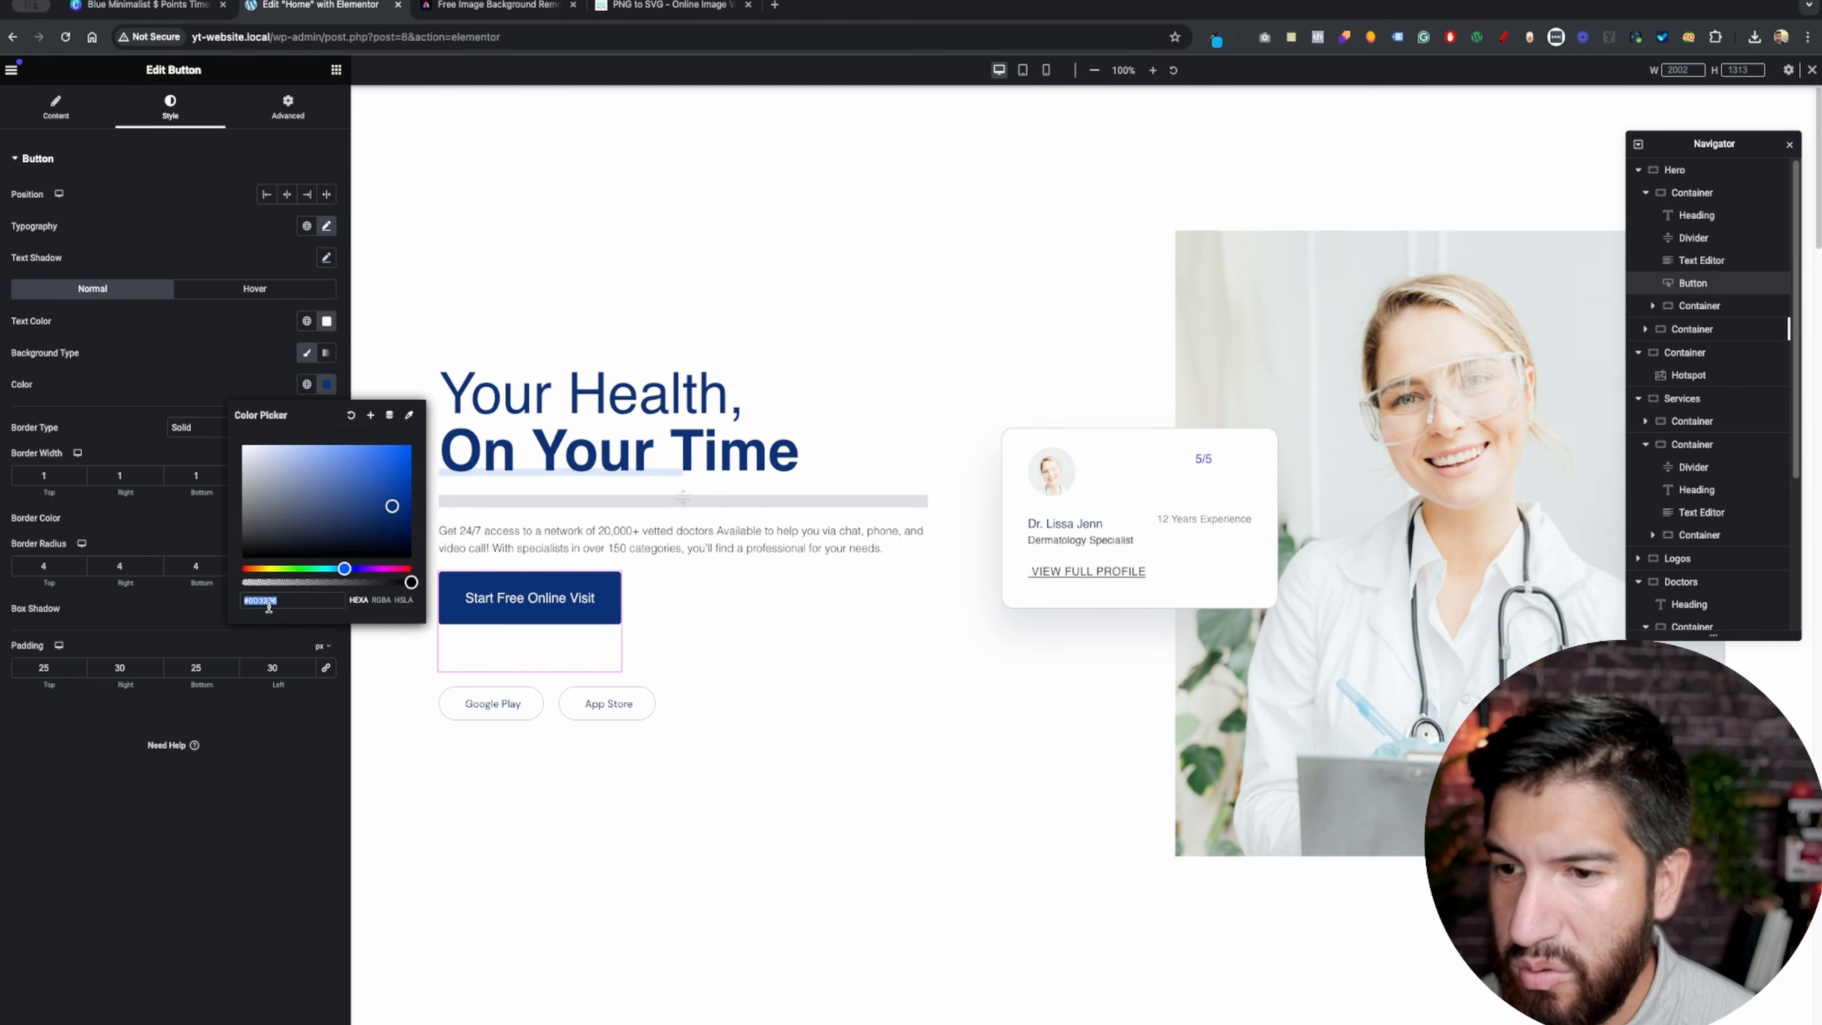
scroll(771, 730, down, 8)
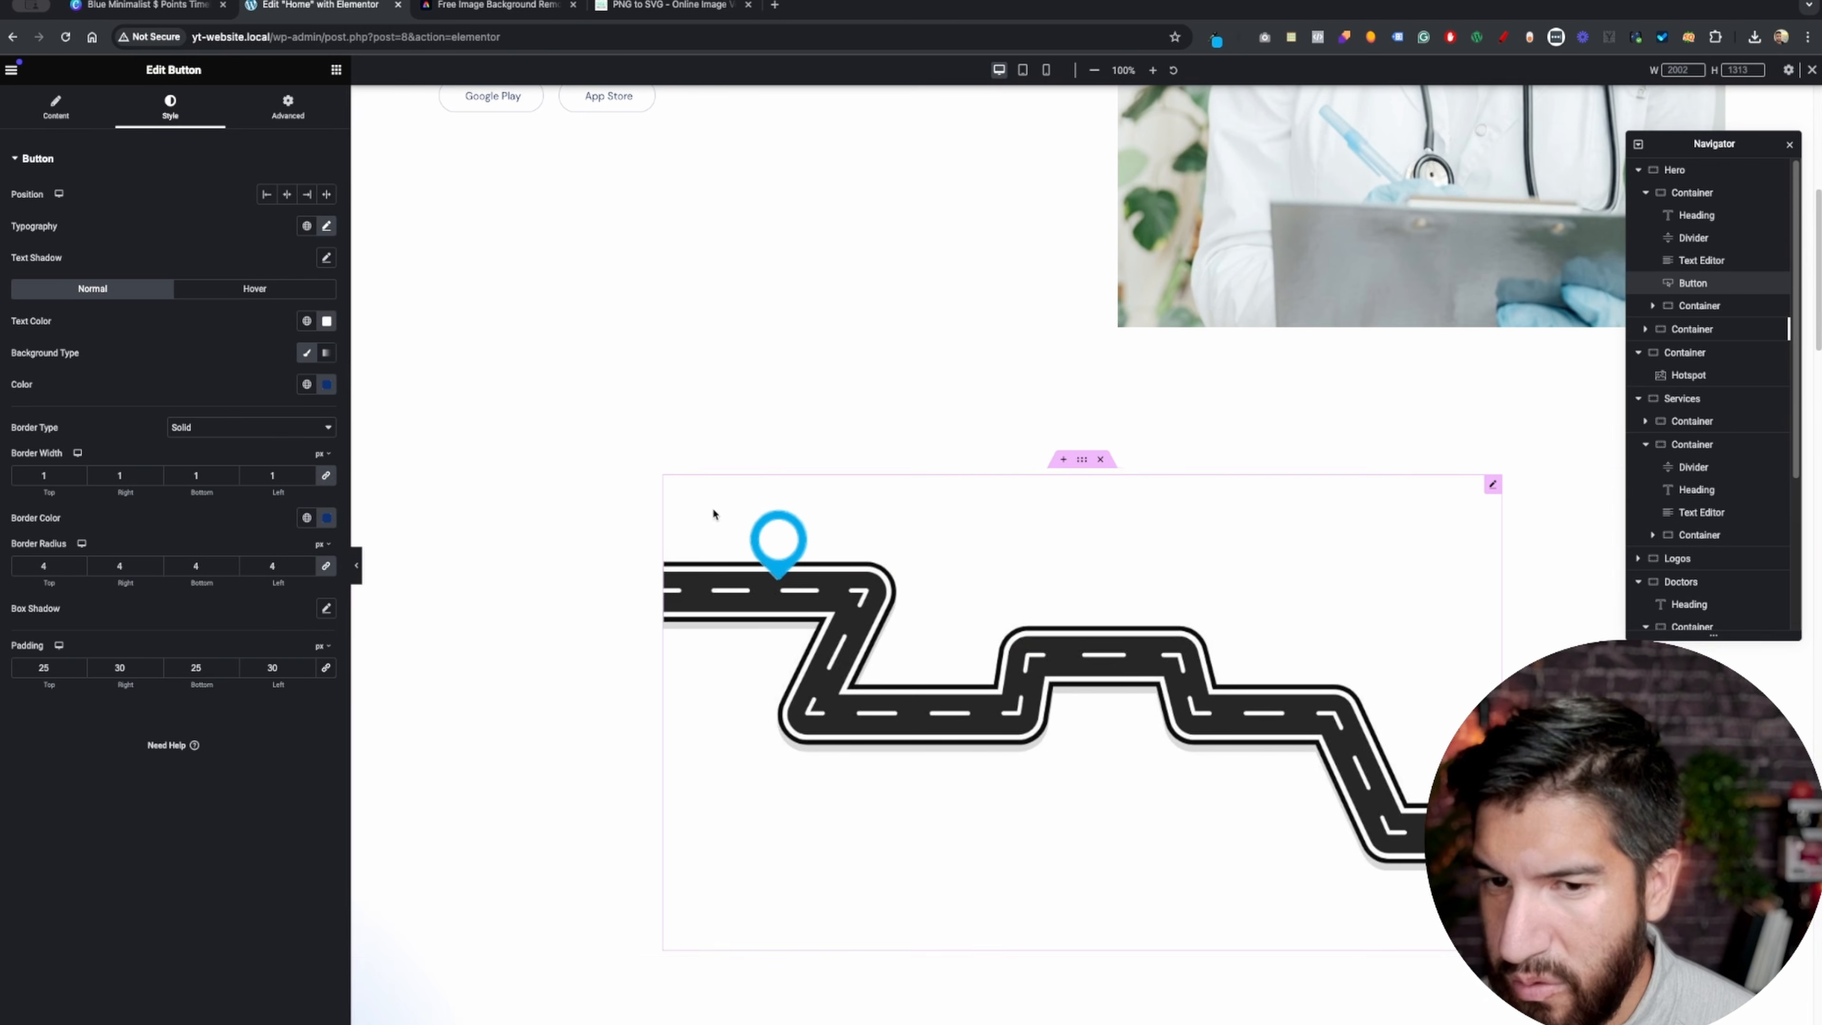
click(810, 563)
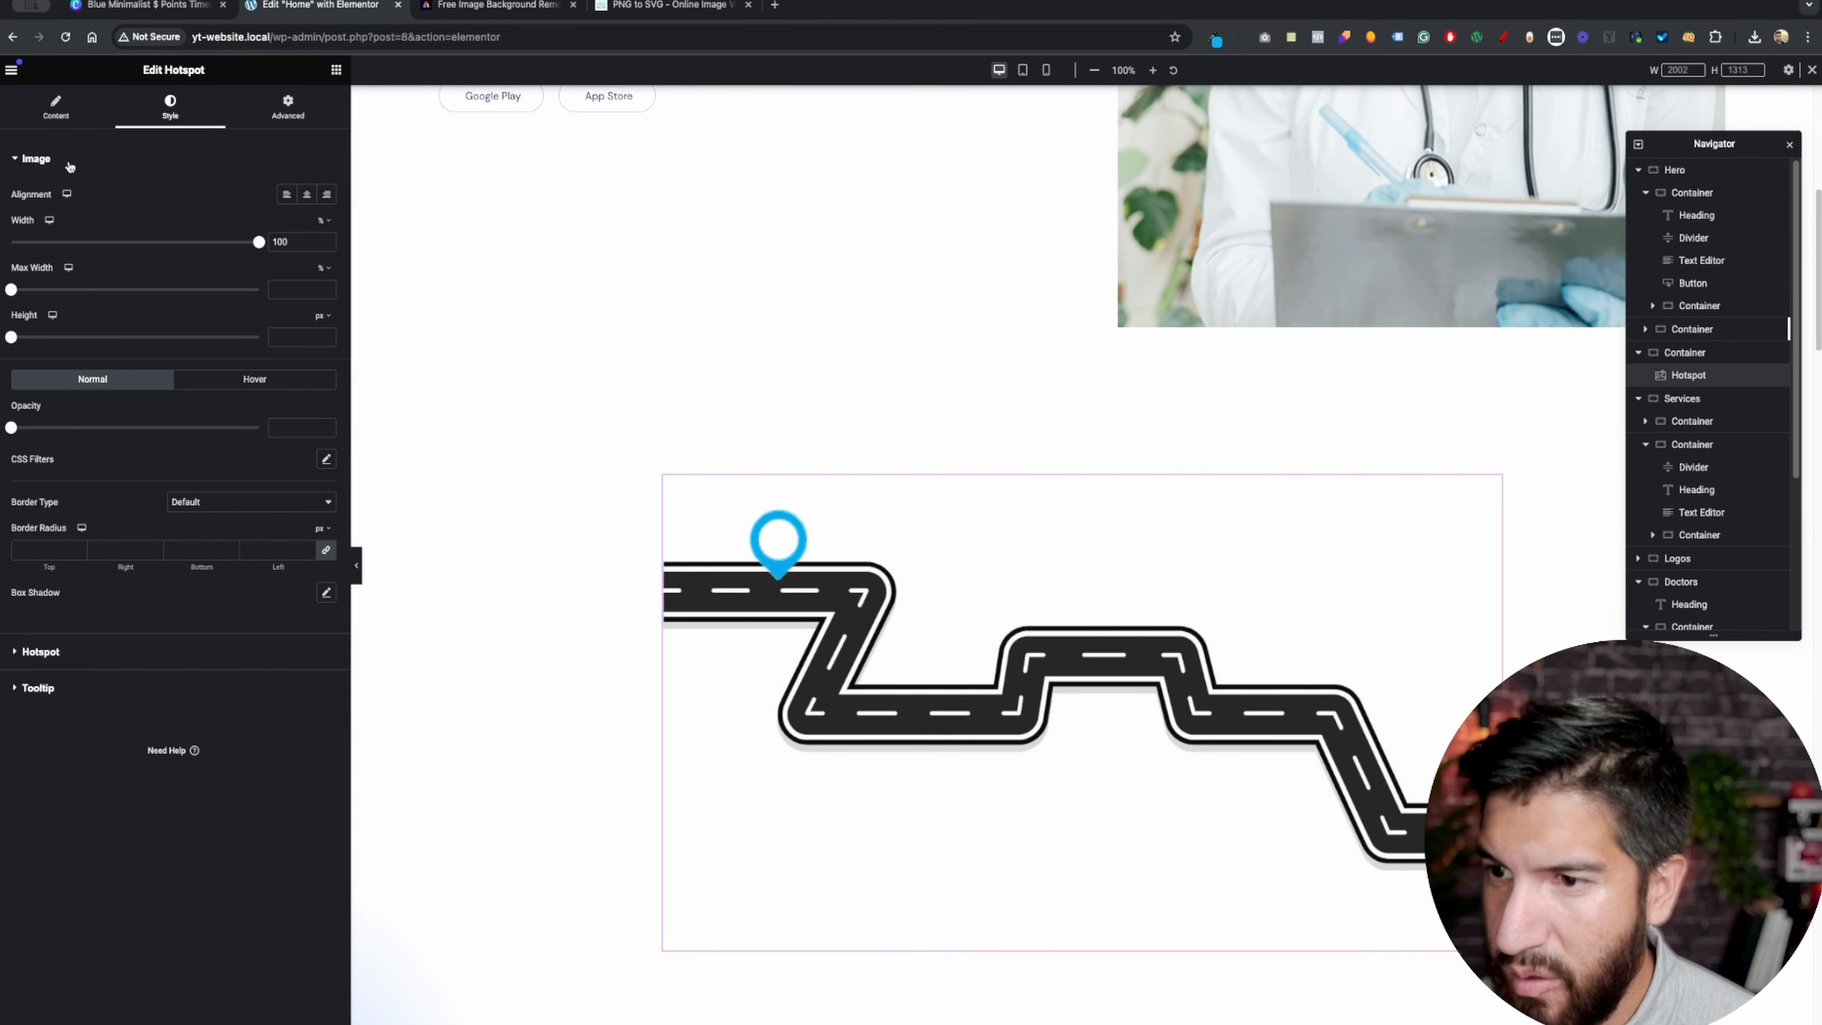
click(72, 687)
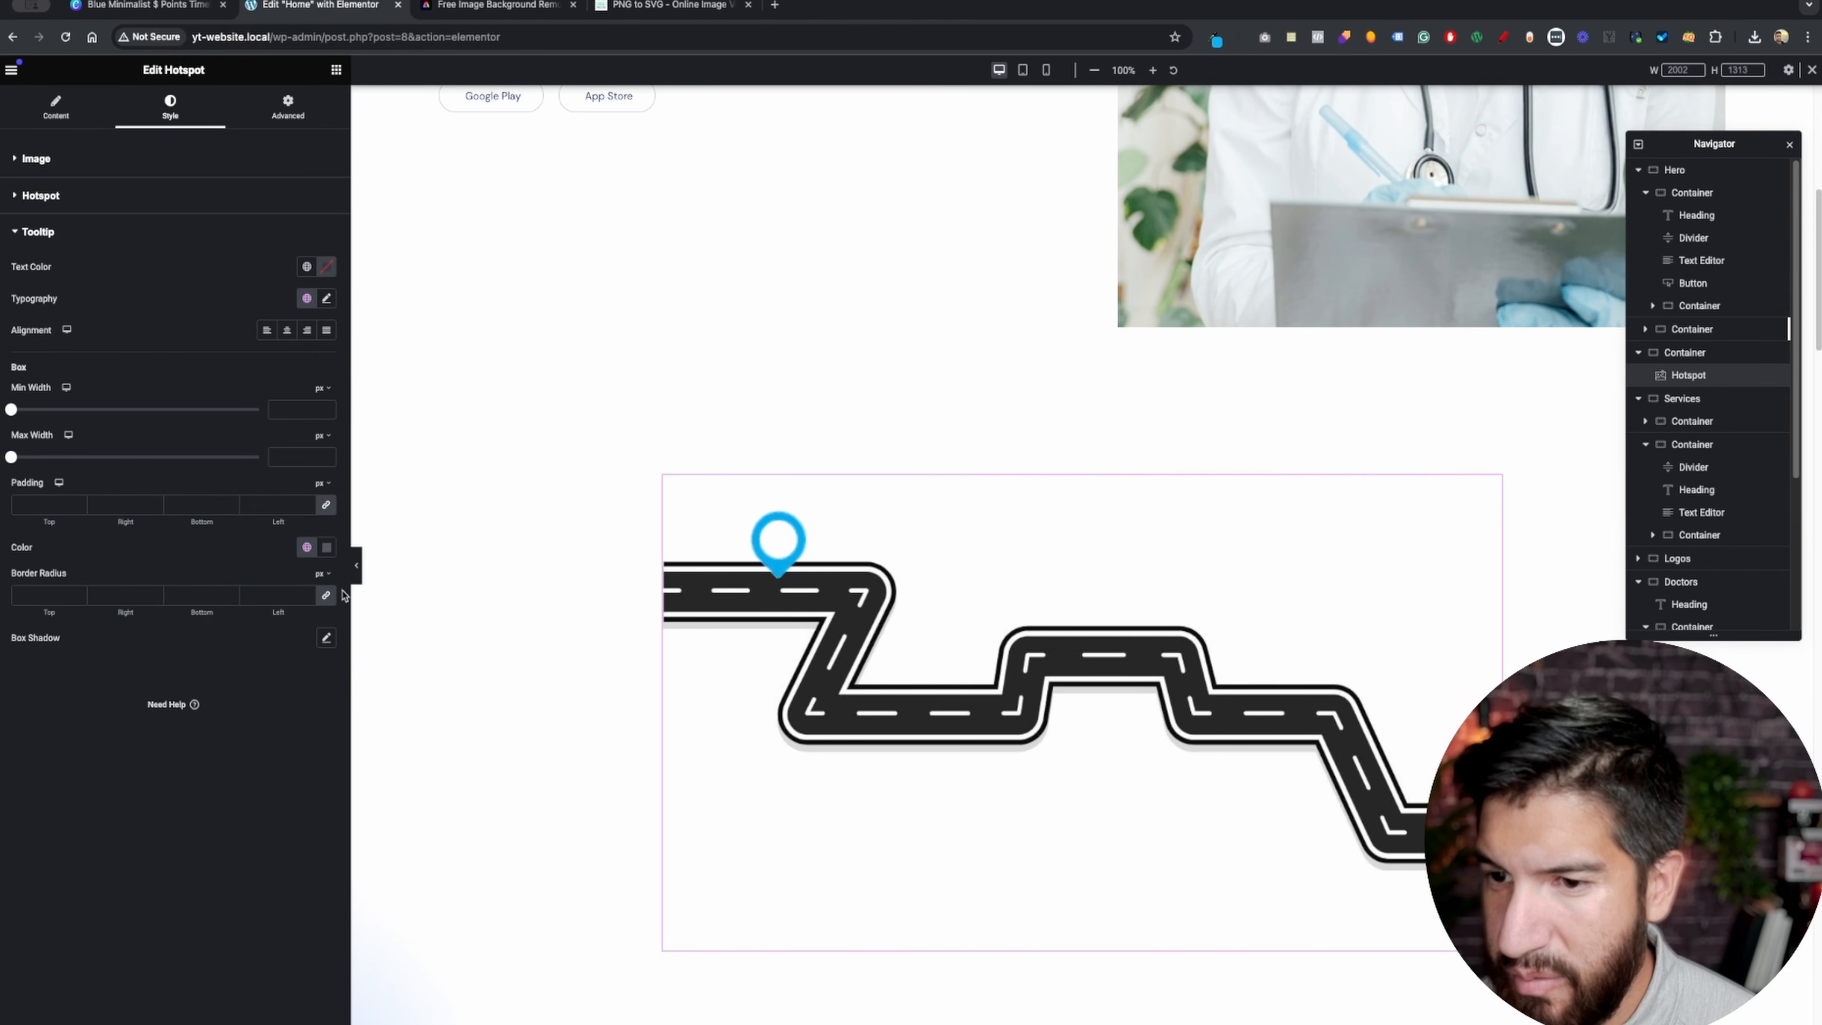
click(328, 548)
click(391, 649)
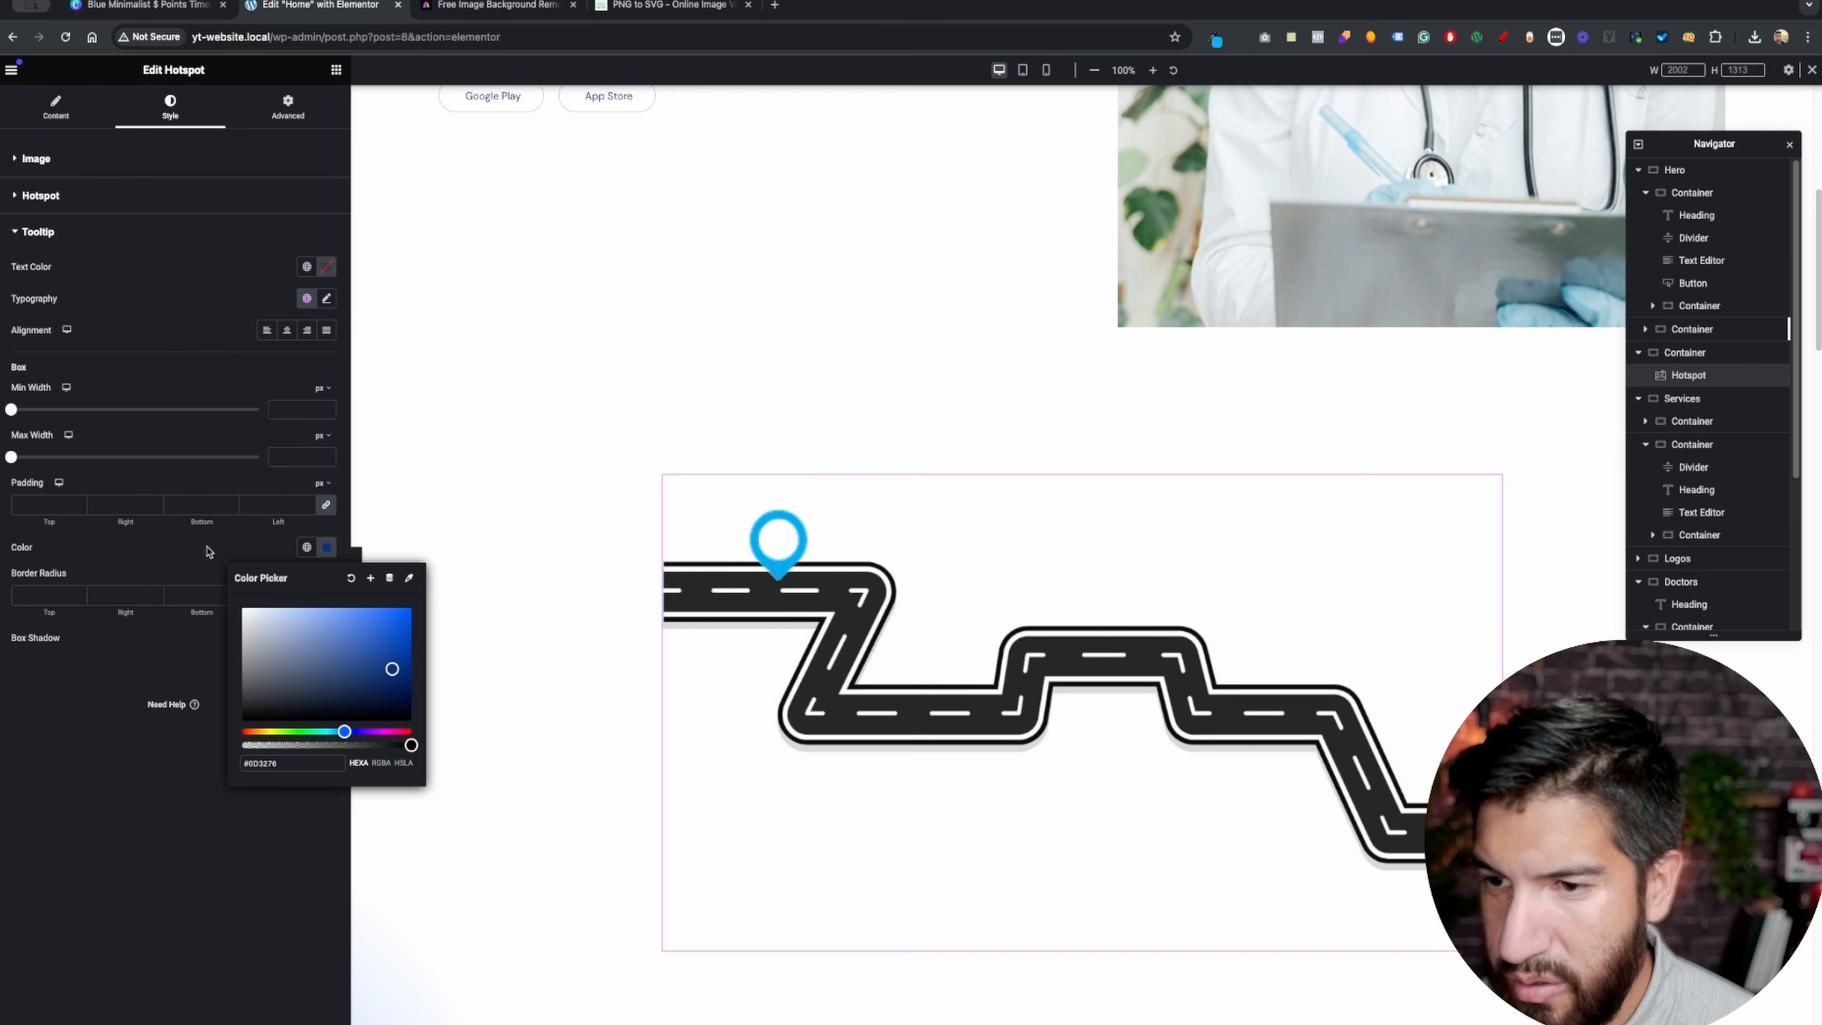
click(753, 636)
mouse_move(778, 553)
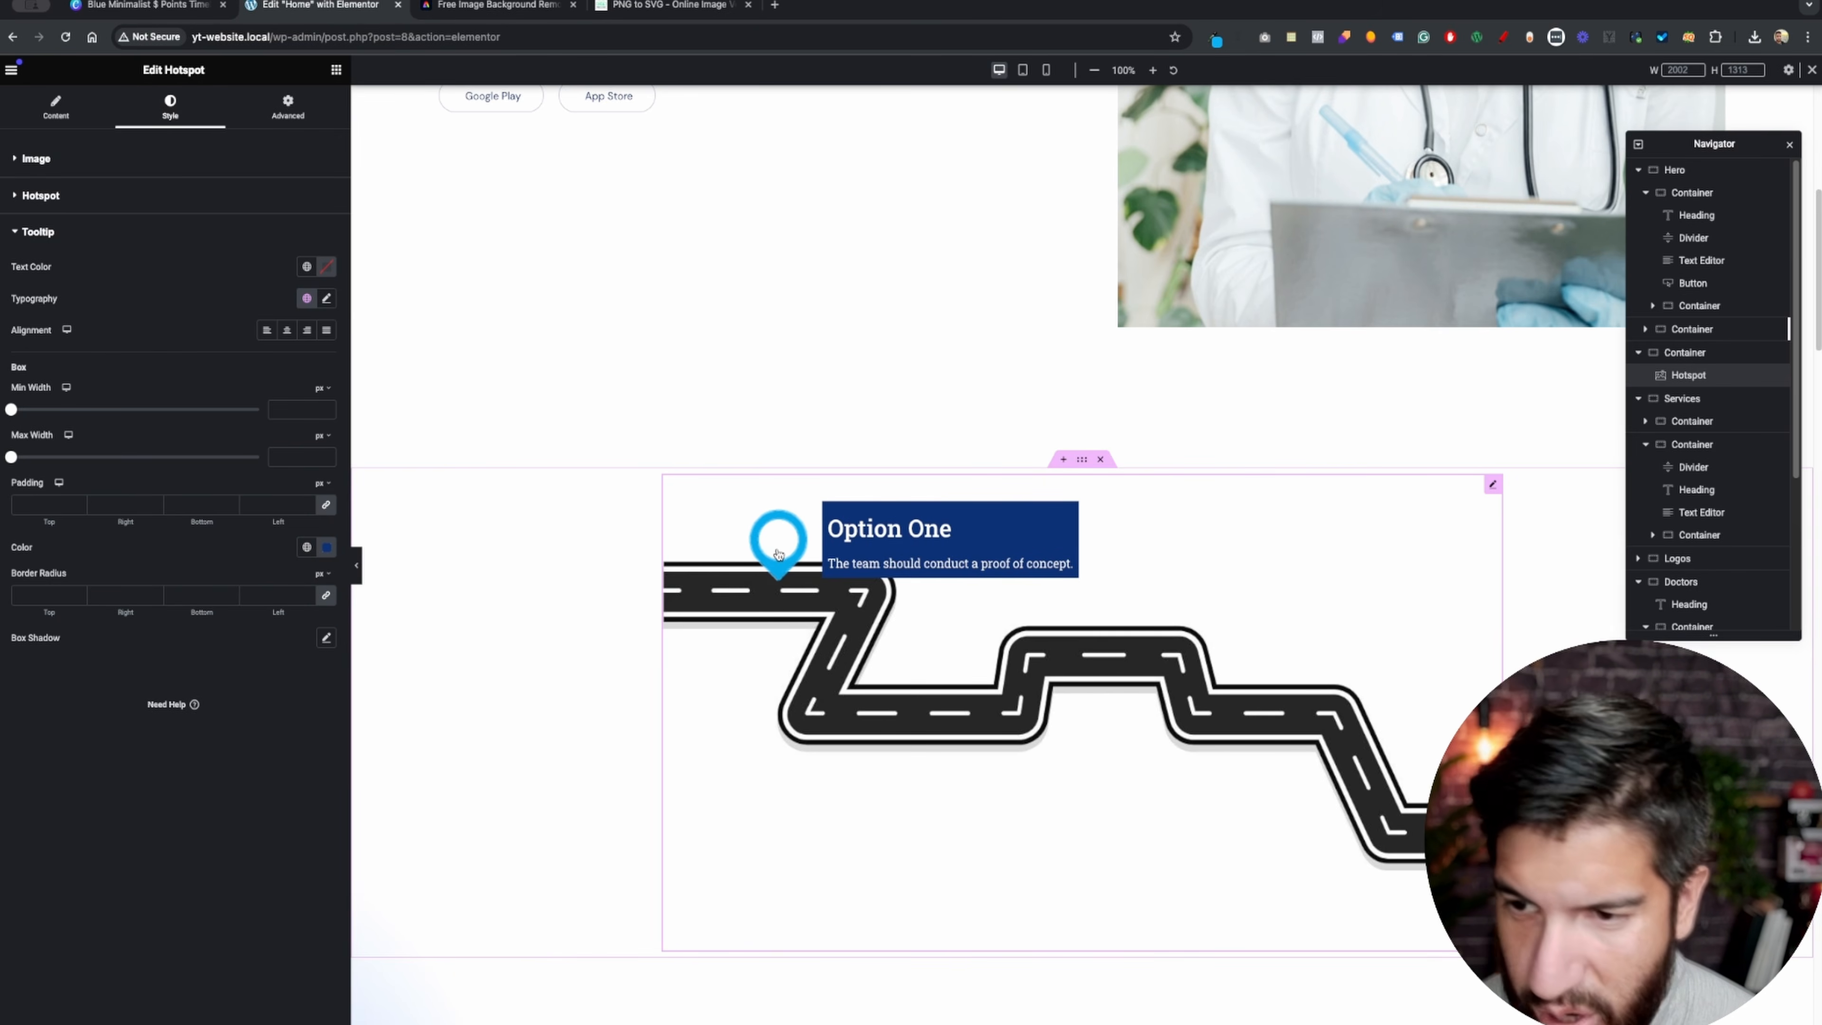
- Set the tooltip box's border radius to 10 px on all corners and preview the tooltip
text(10)
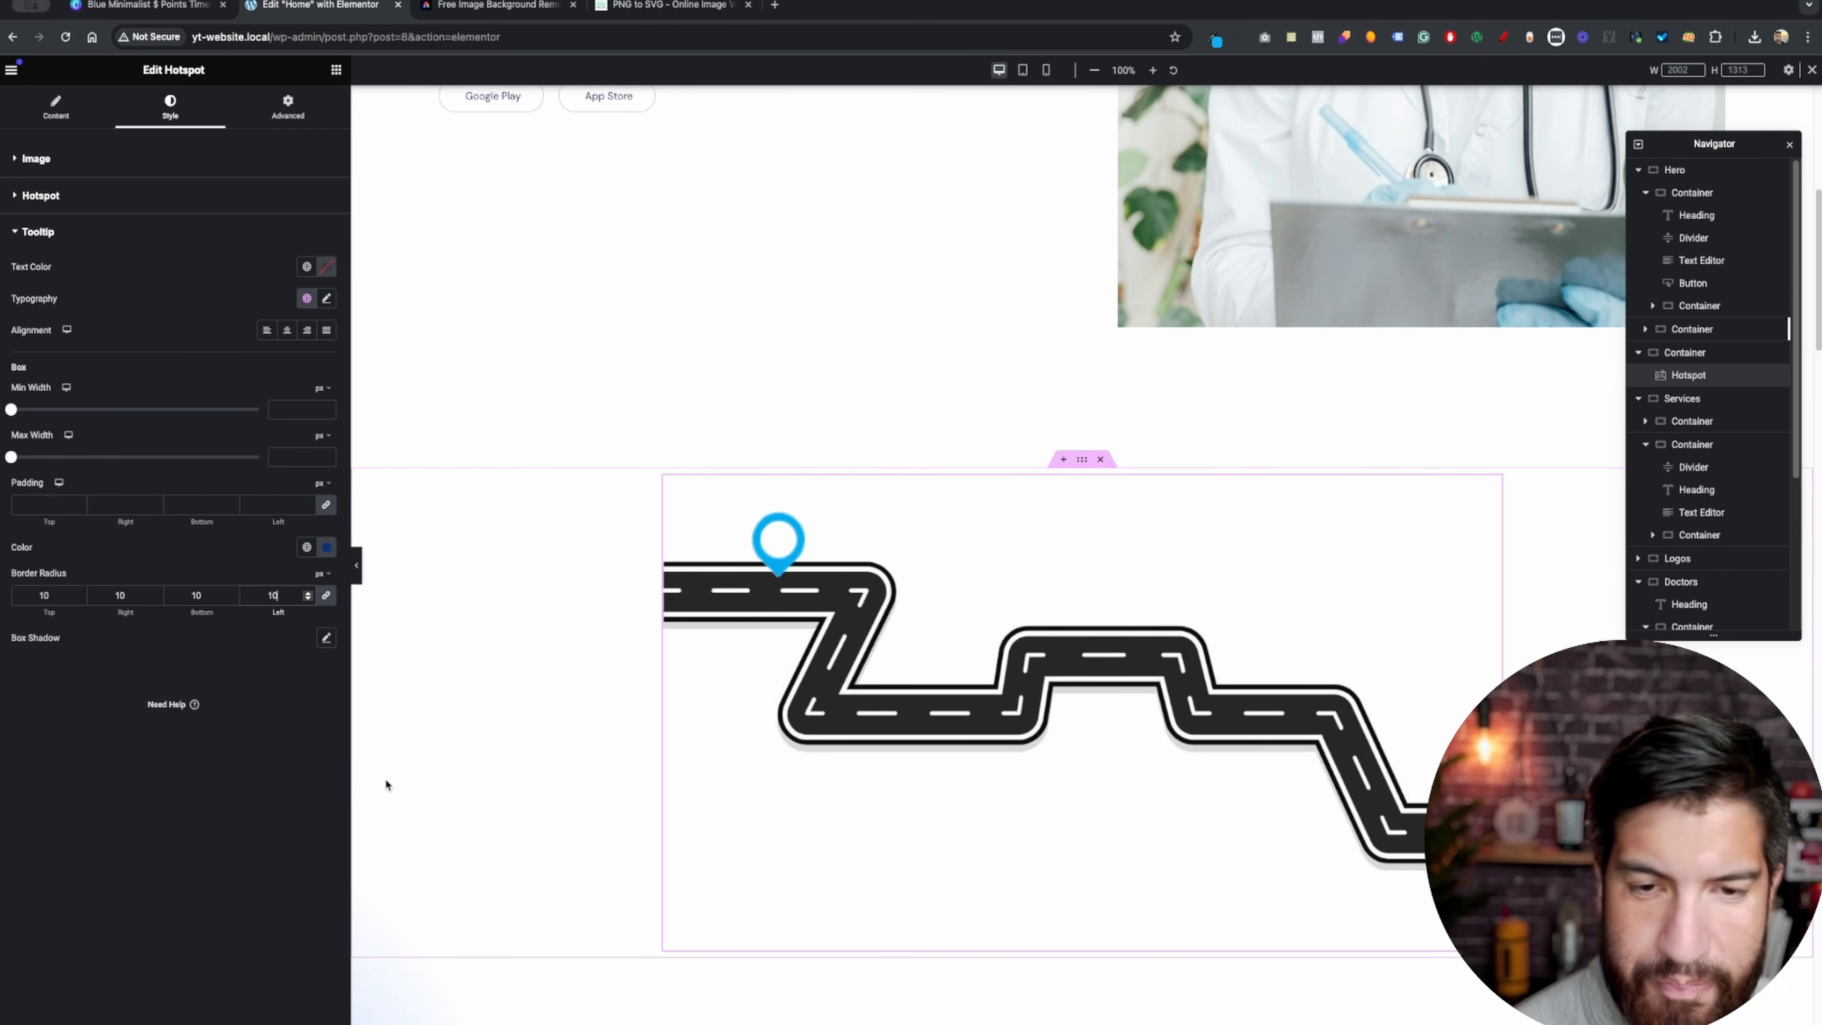
scroll(851, 802, down, 1)
scroll(851, 795, up, 1)
mouse_move(843, 531)
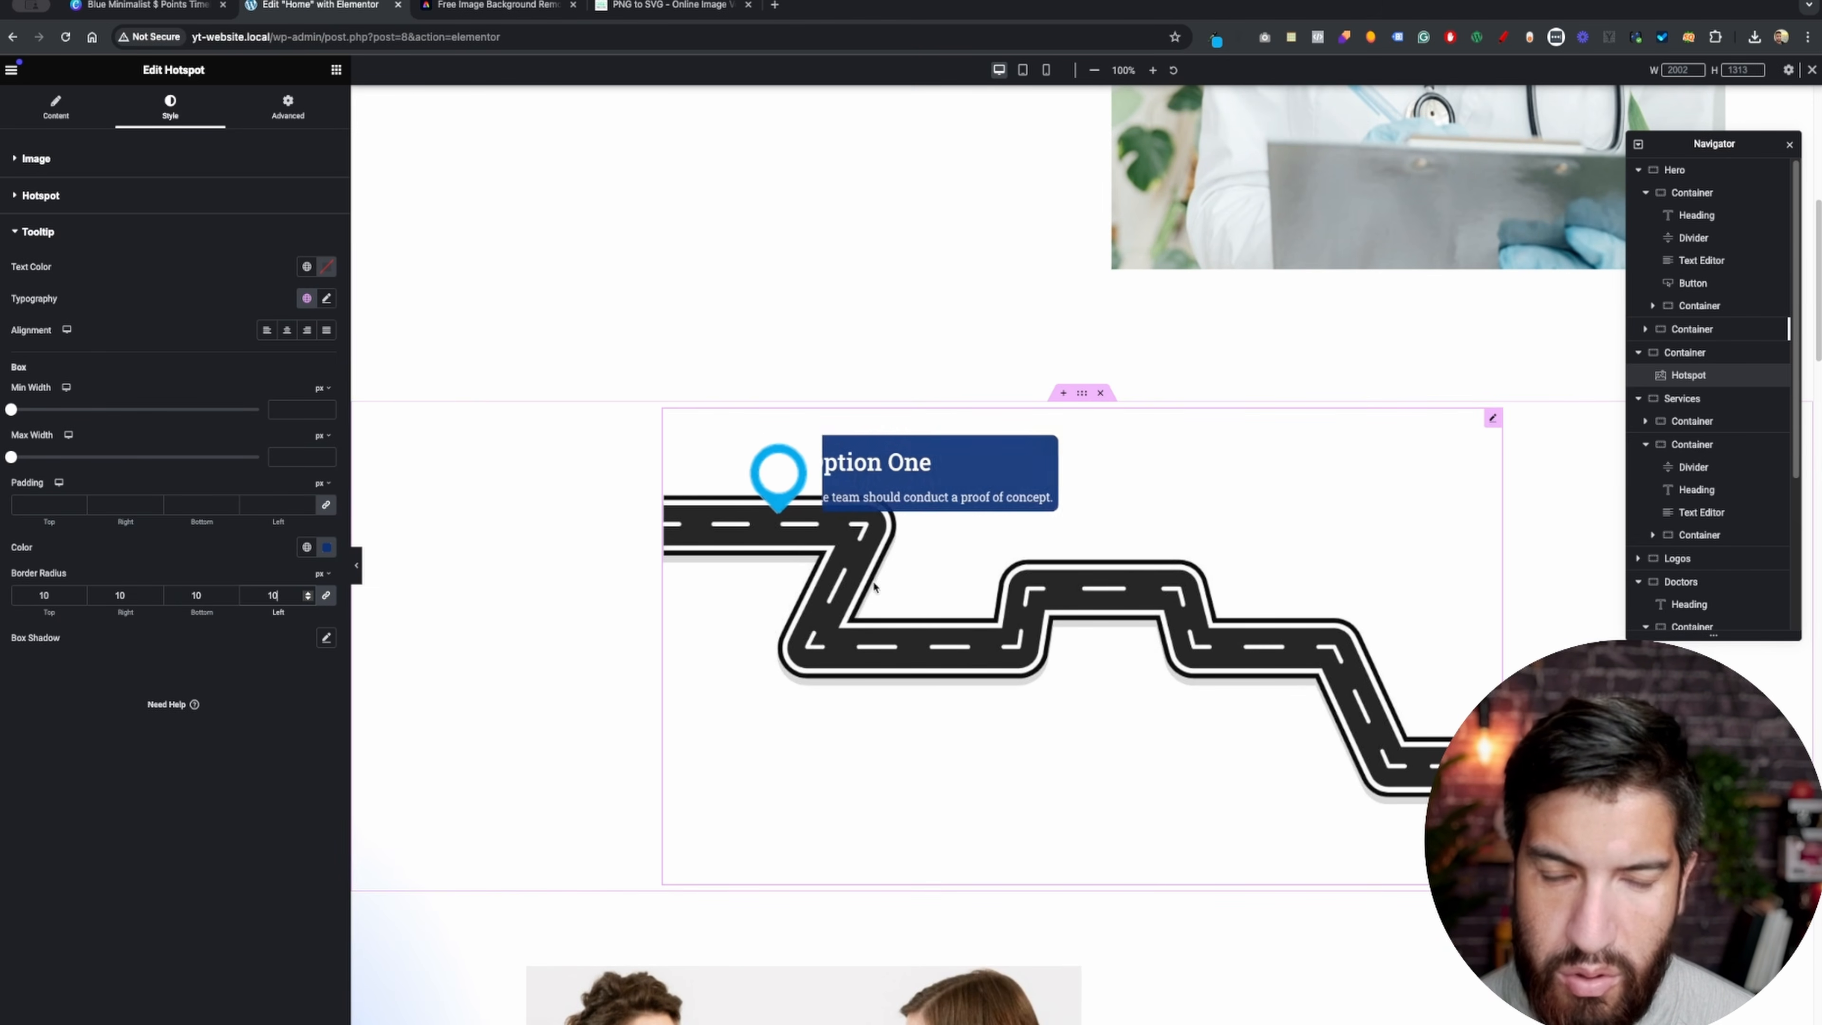
- Duplicate hotspot Item #1 three times to create Items #2, #3 and #4
scroll(1062, 689, down, 1)
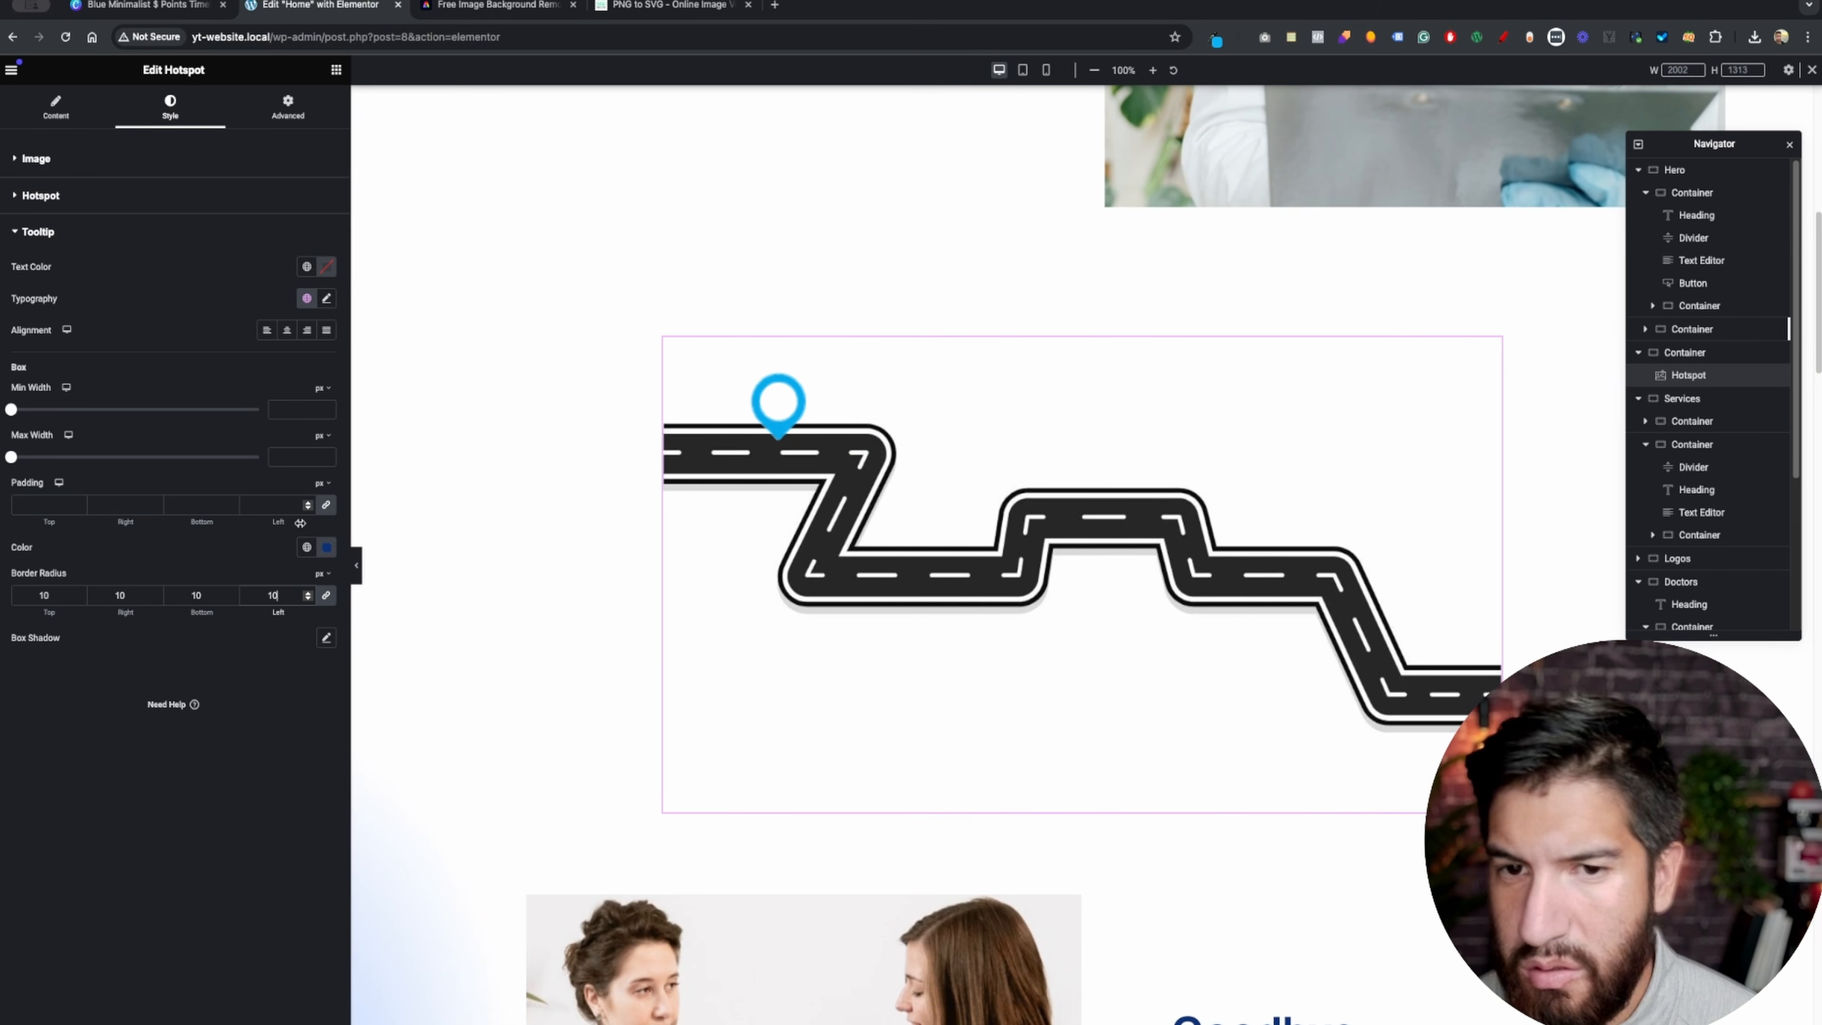
click(65, 127)
click(69, 513)
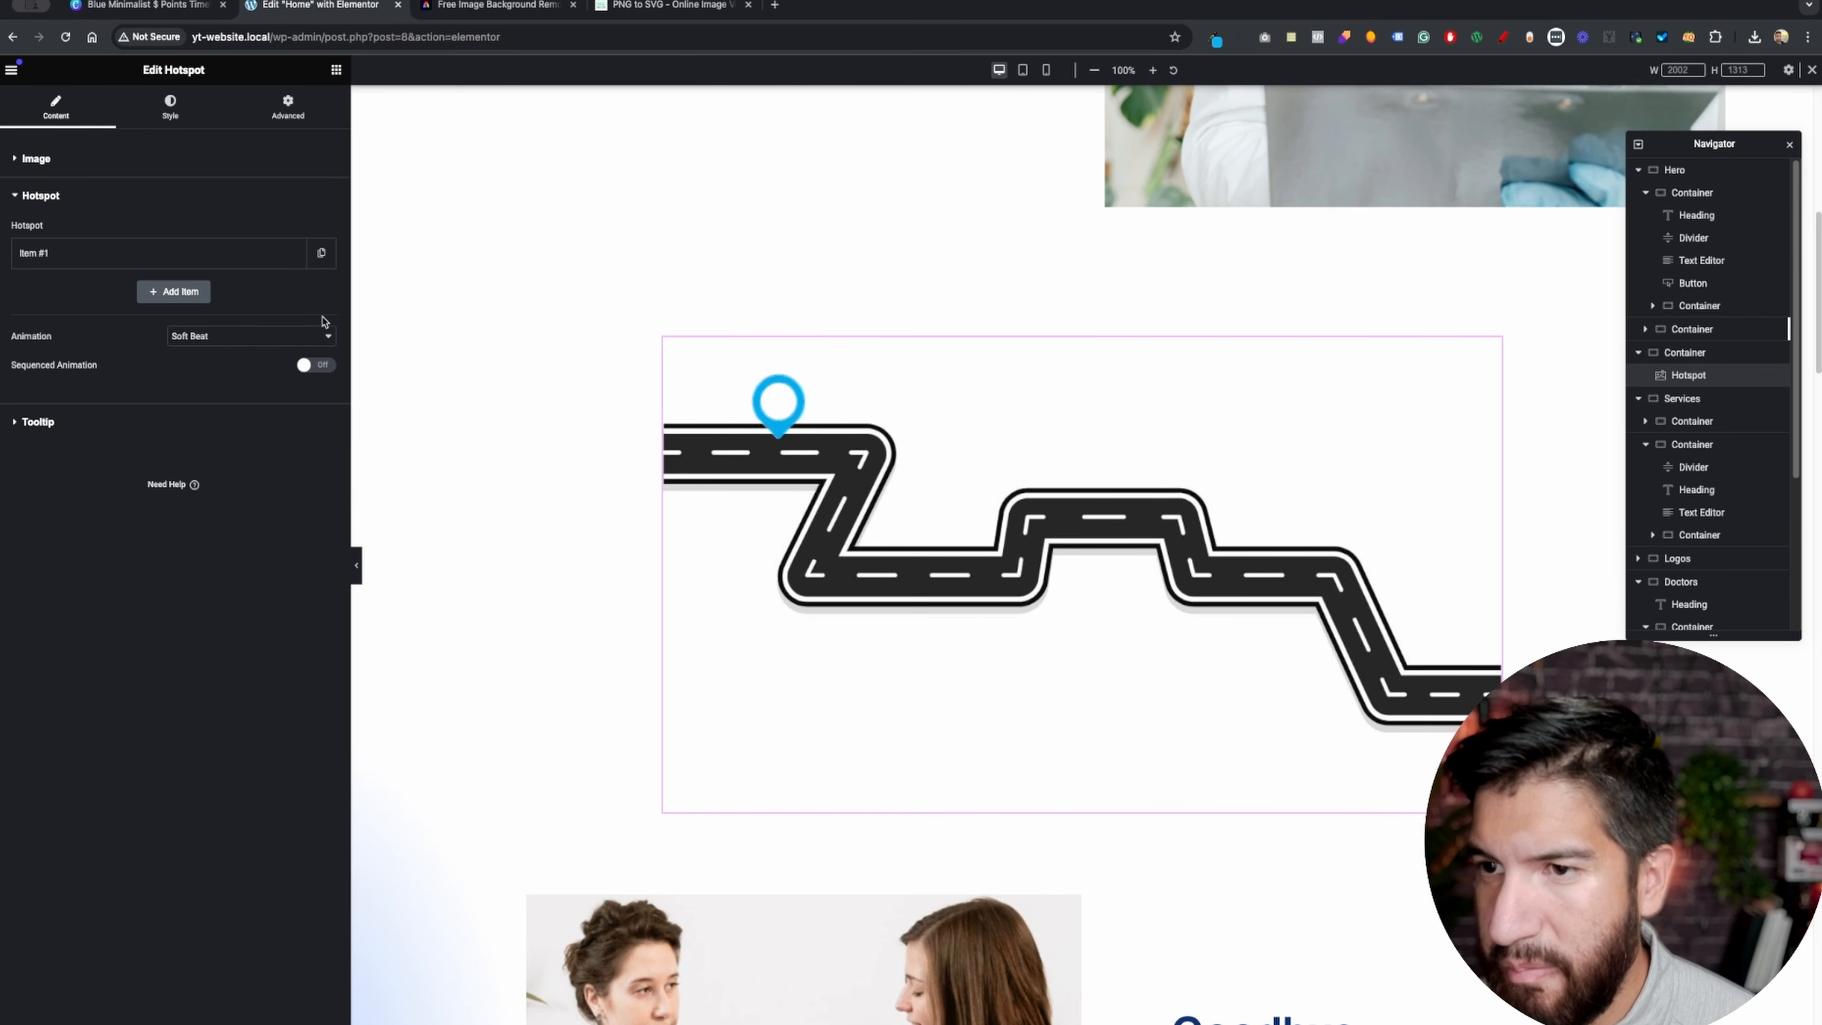
click(322, 260)
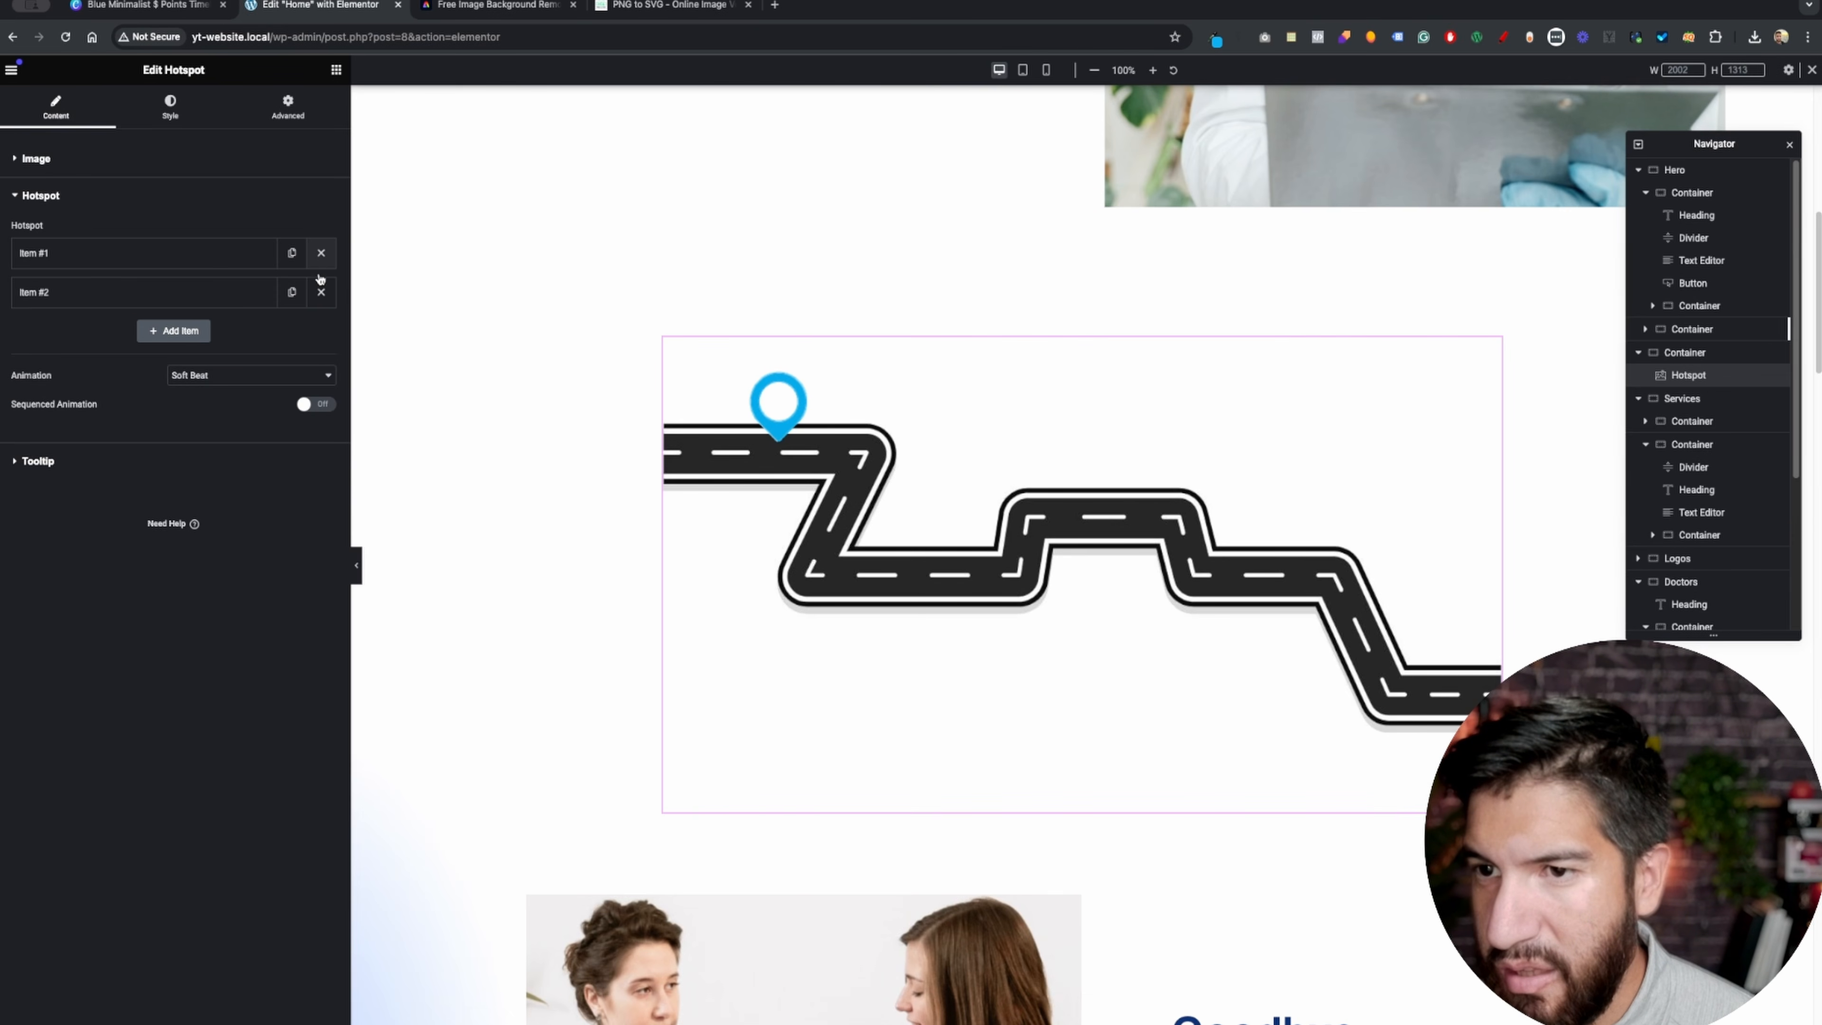
click(292, 295)
click(292, 332)
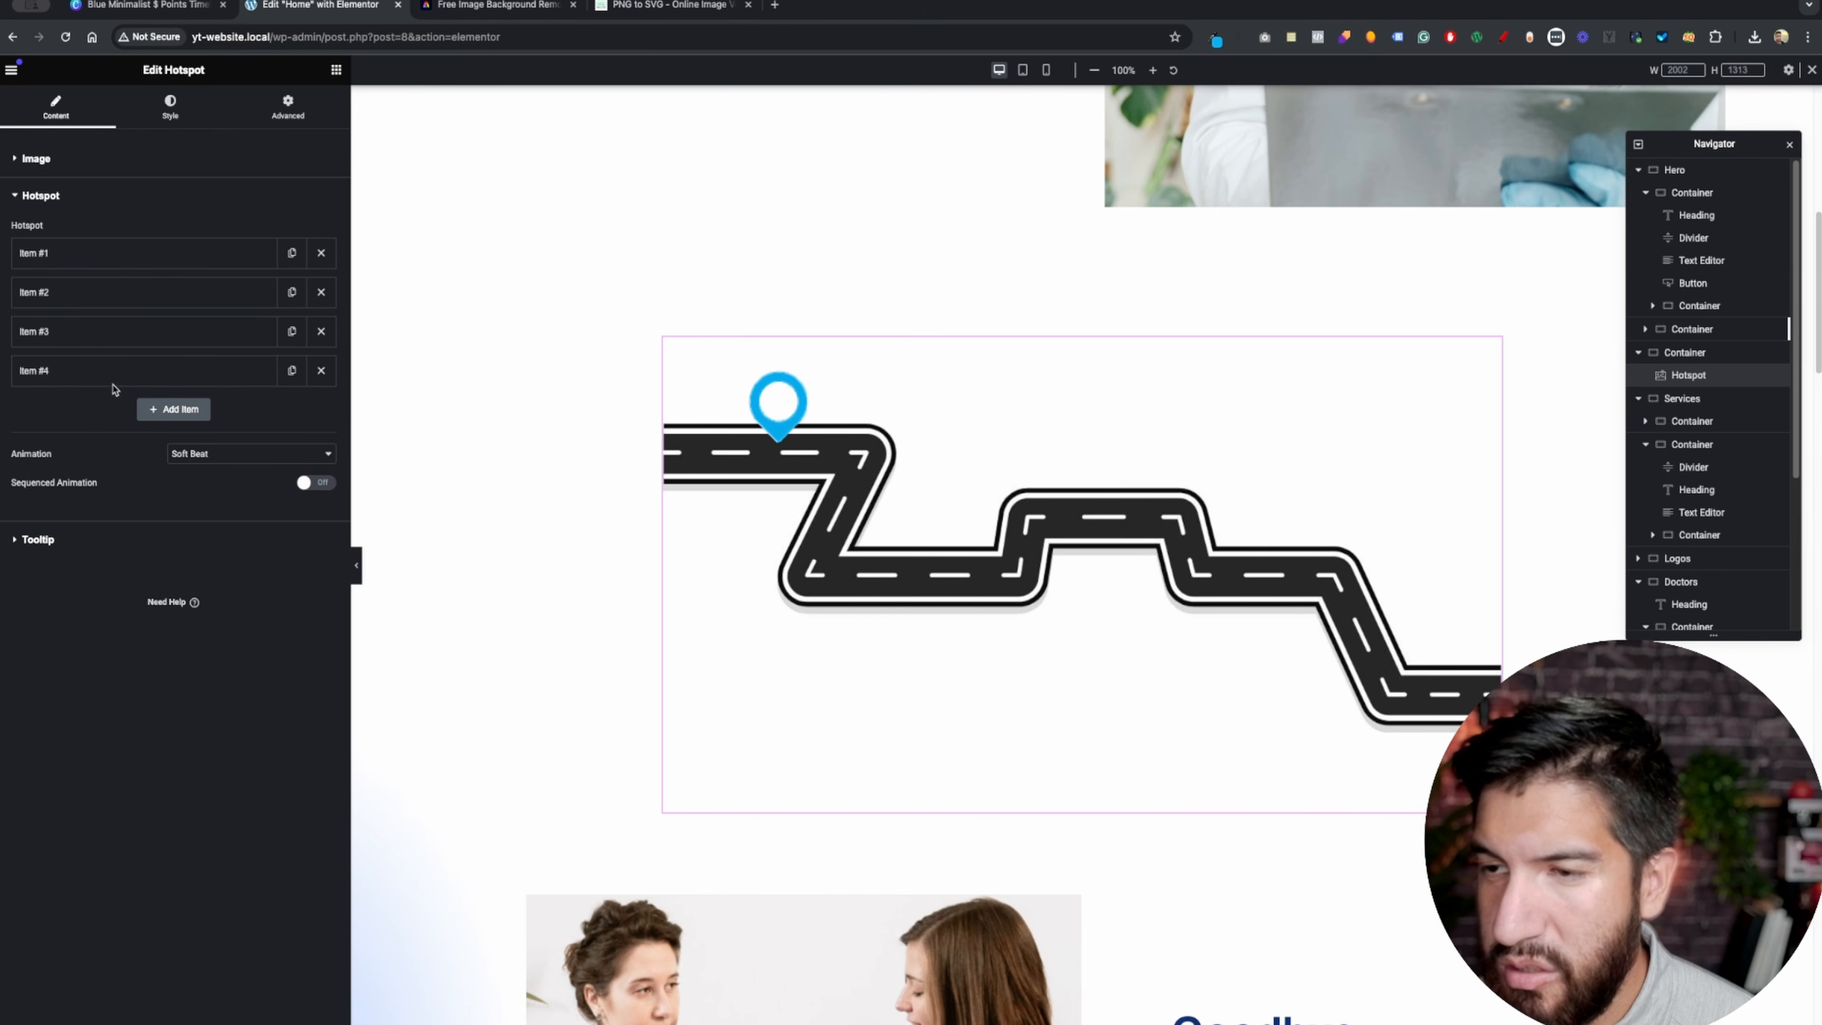
- Check the pin layout in the Canva infographic and position hotspot Item #2 at horizontal offset 31 and vertical offset 37
click(134, 11)
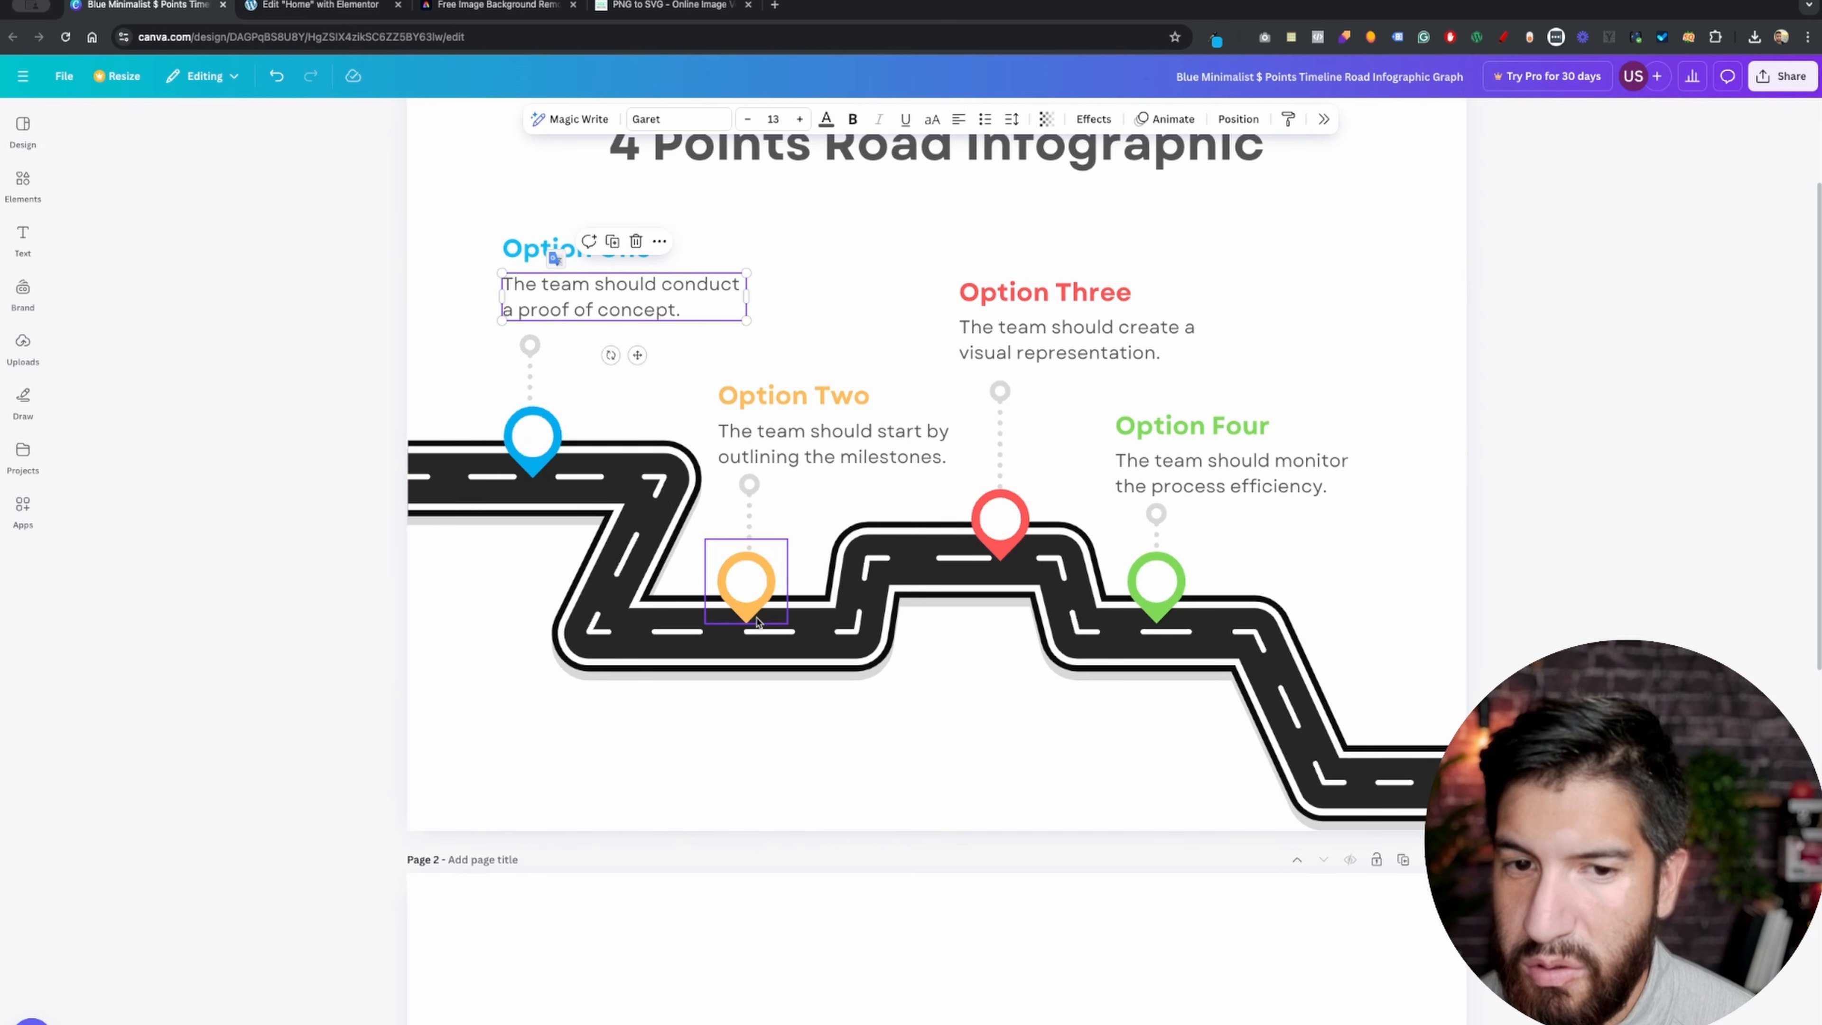
click(283, 14)
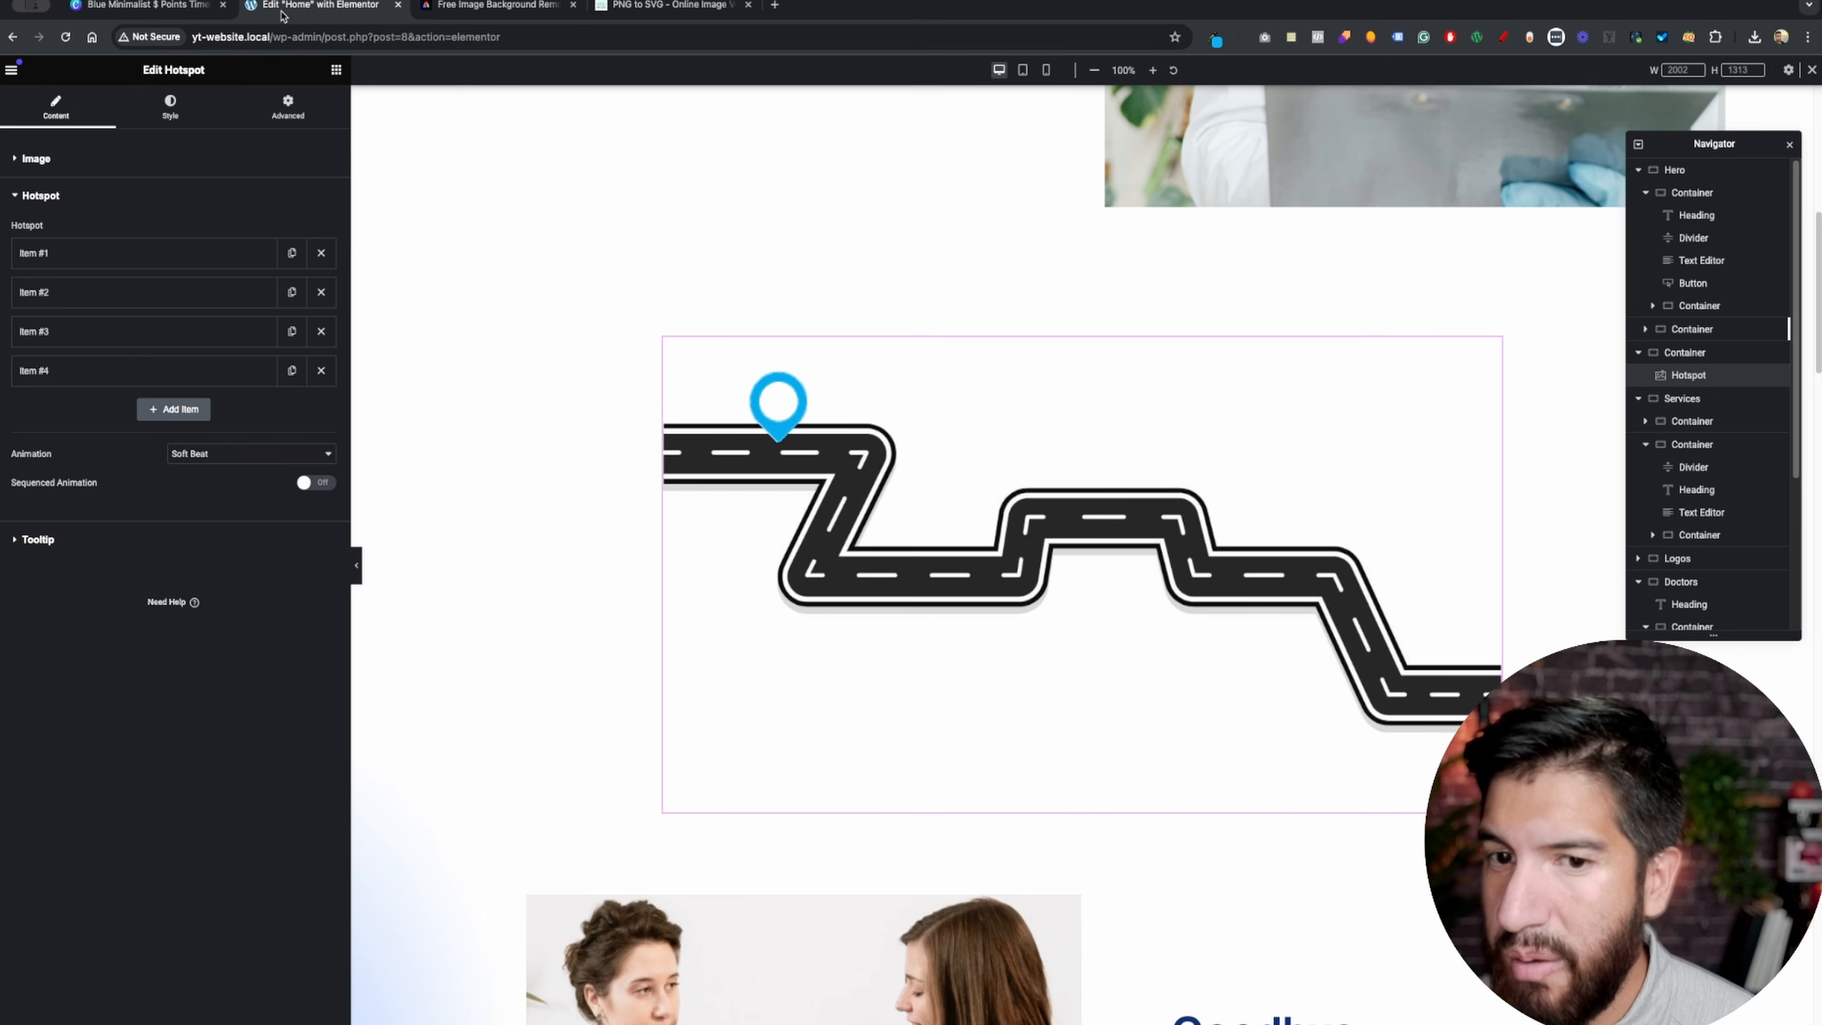
click(105, 291)
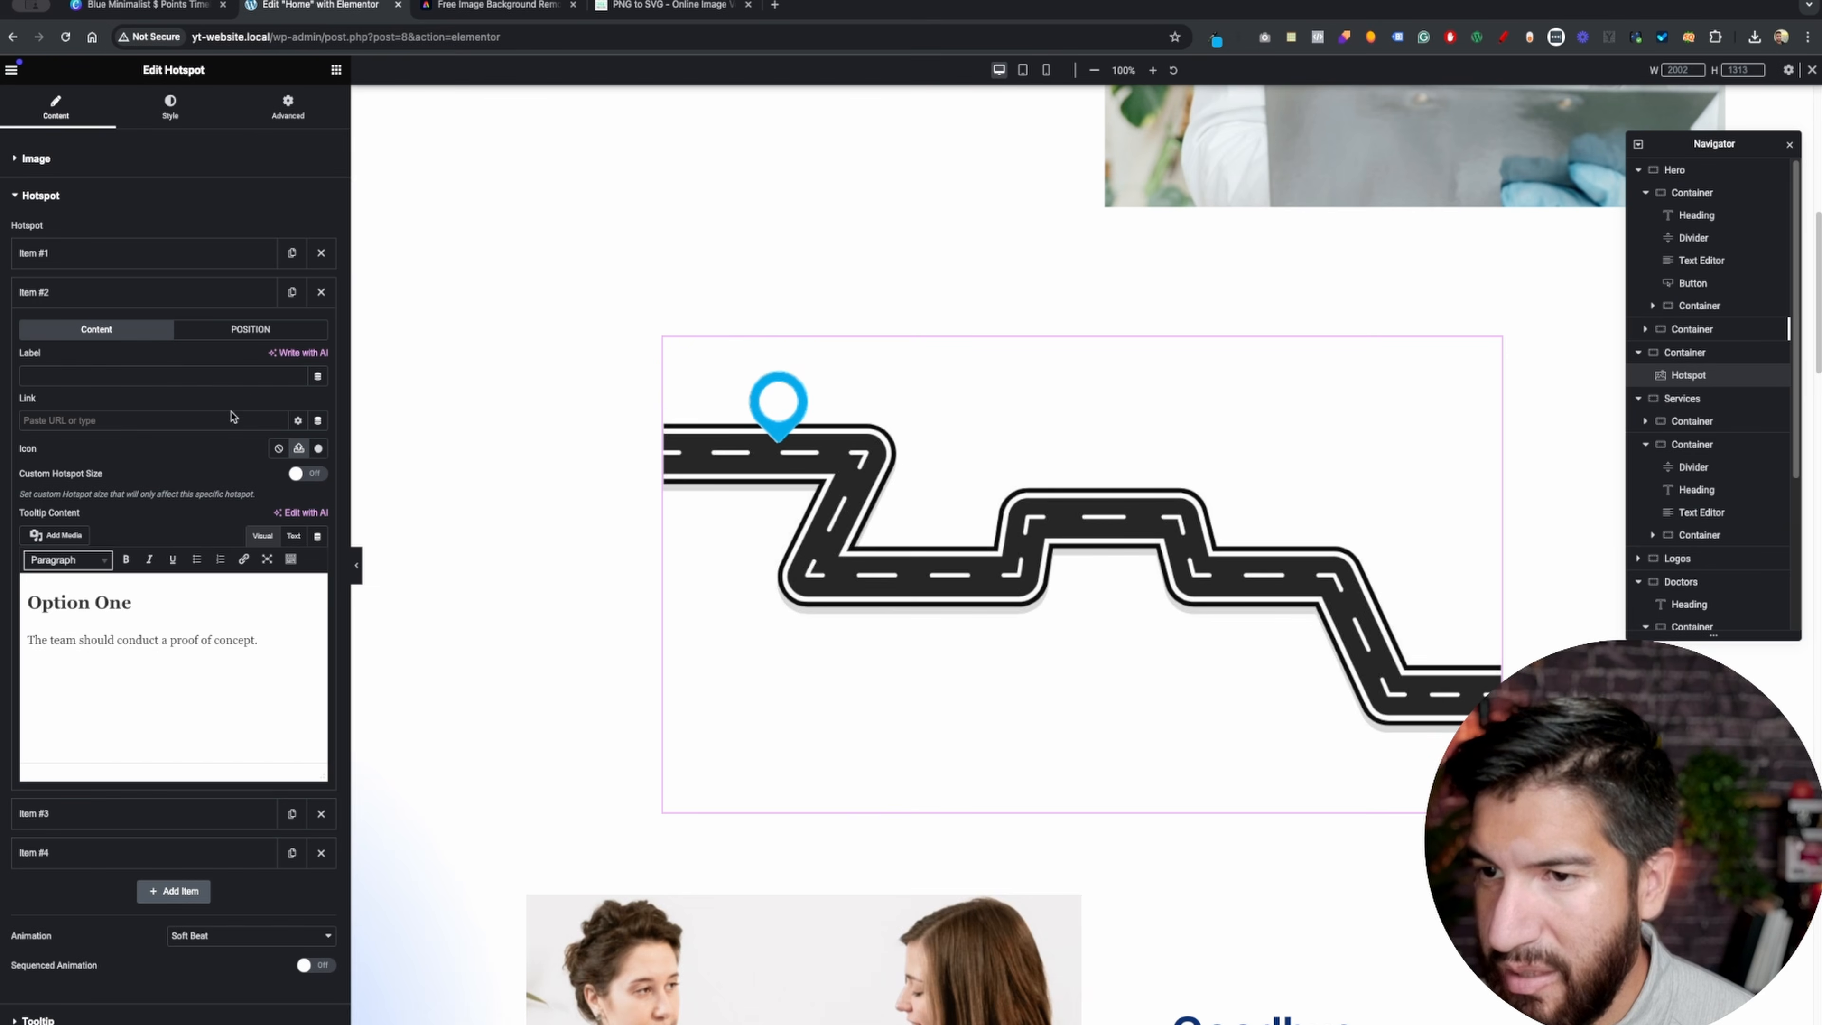
click(251, 329)
drag(45, 404, 92, 406)
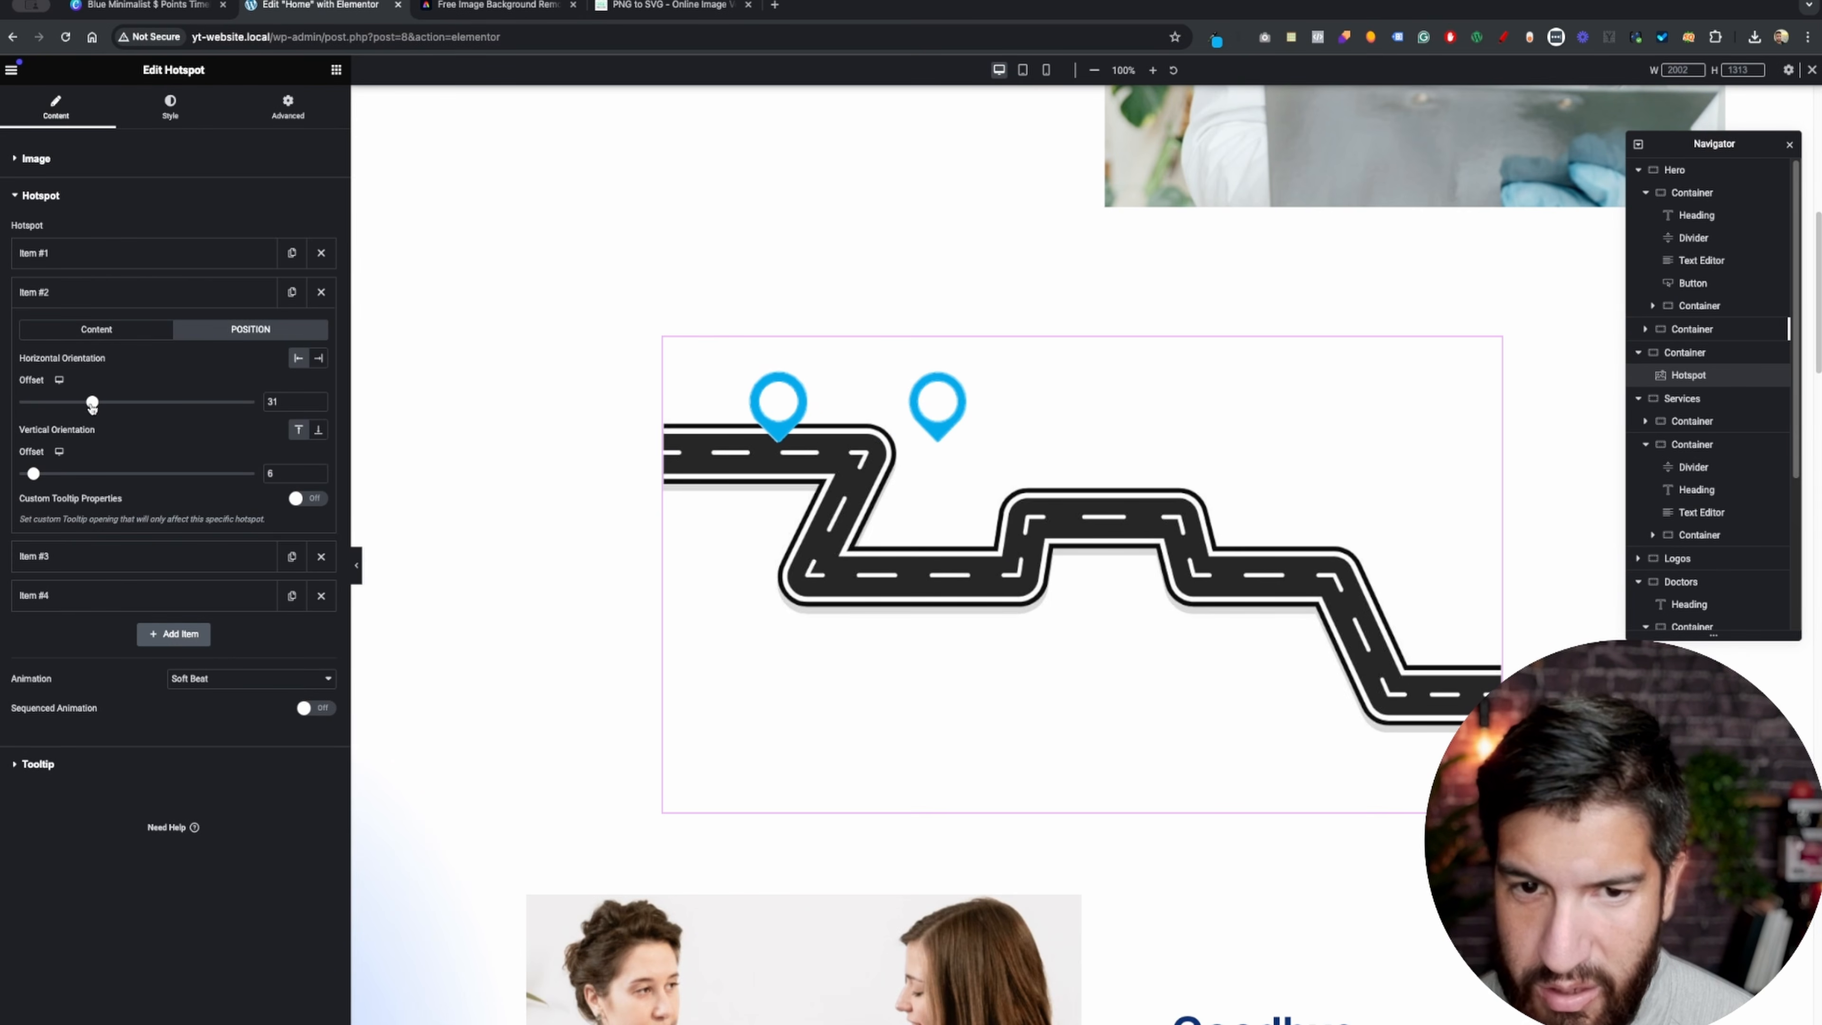
drag(34, 475, 105, 479)
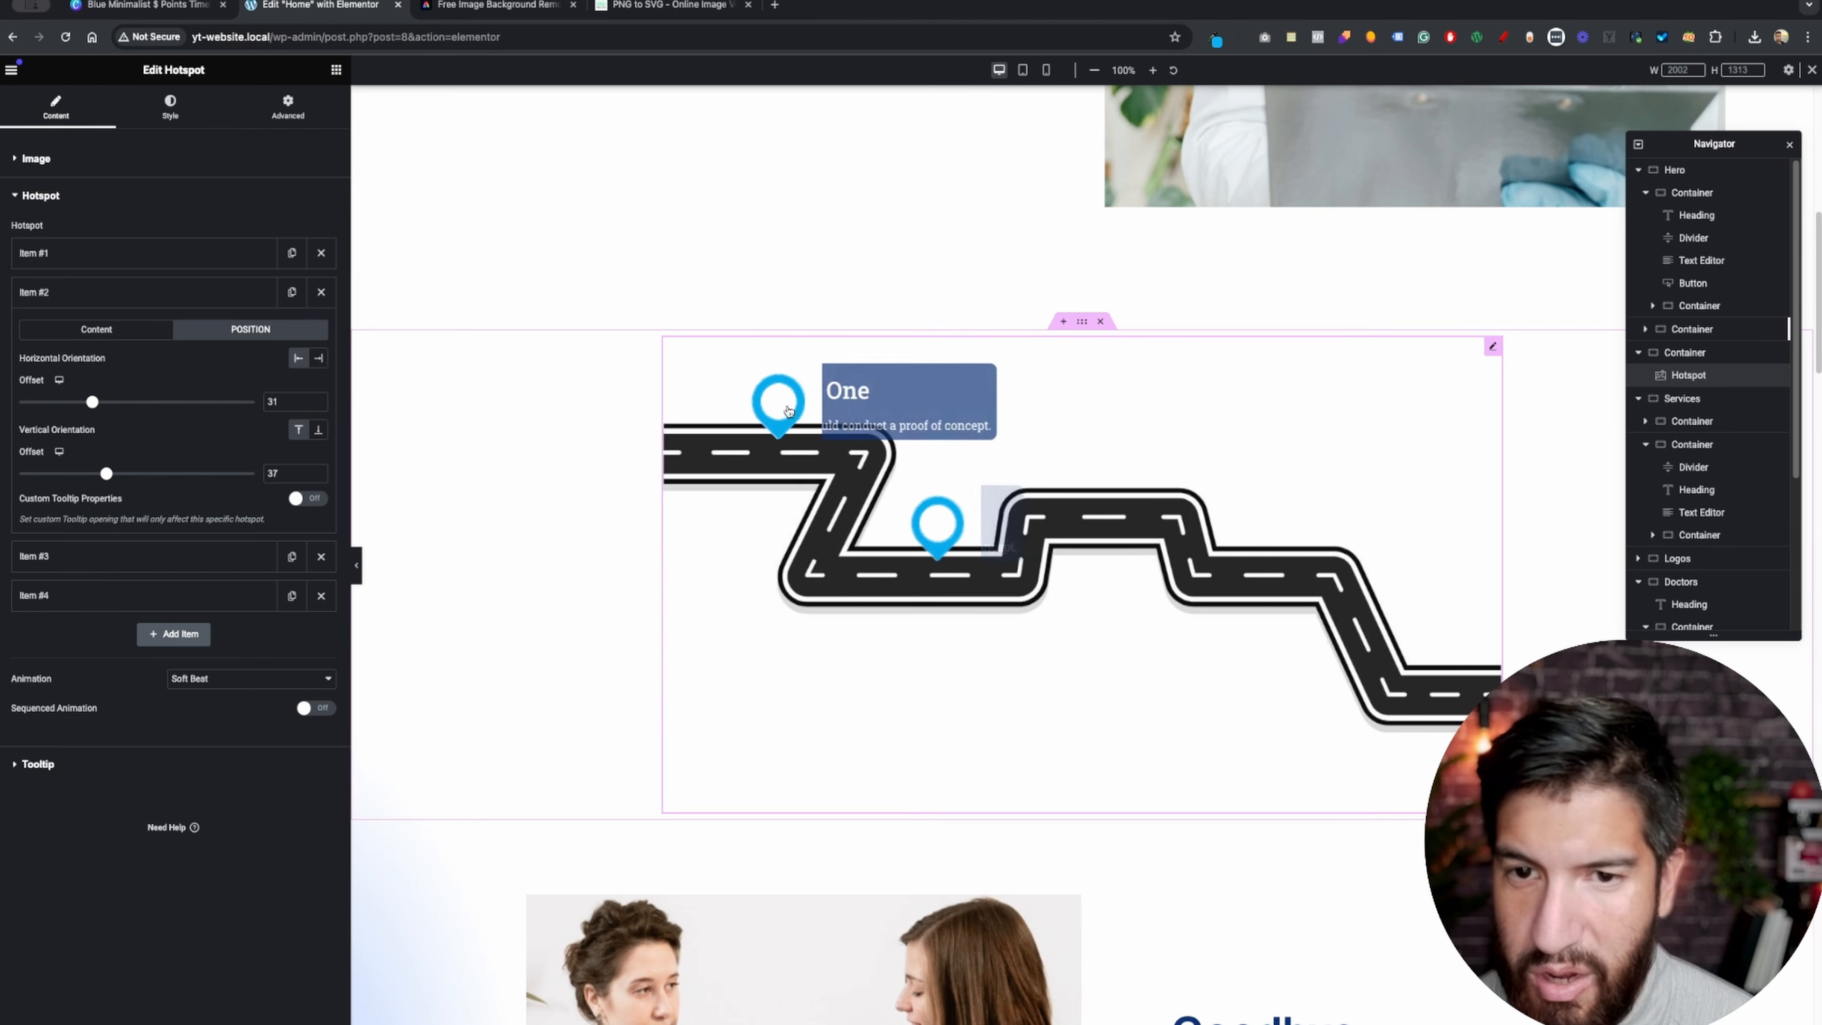
- Position hotspot Item #3 on the raised road section at horizontal offset 53 and vertical offset 22
click(78, 293)
click(93, 332)
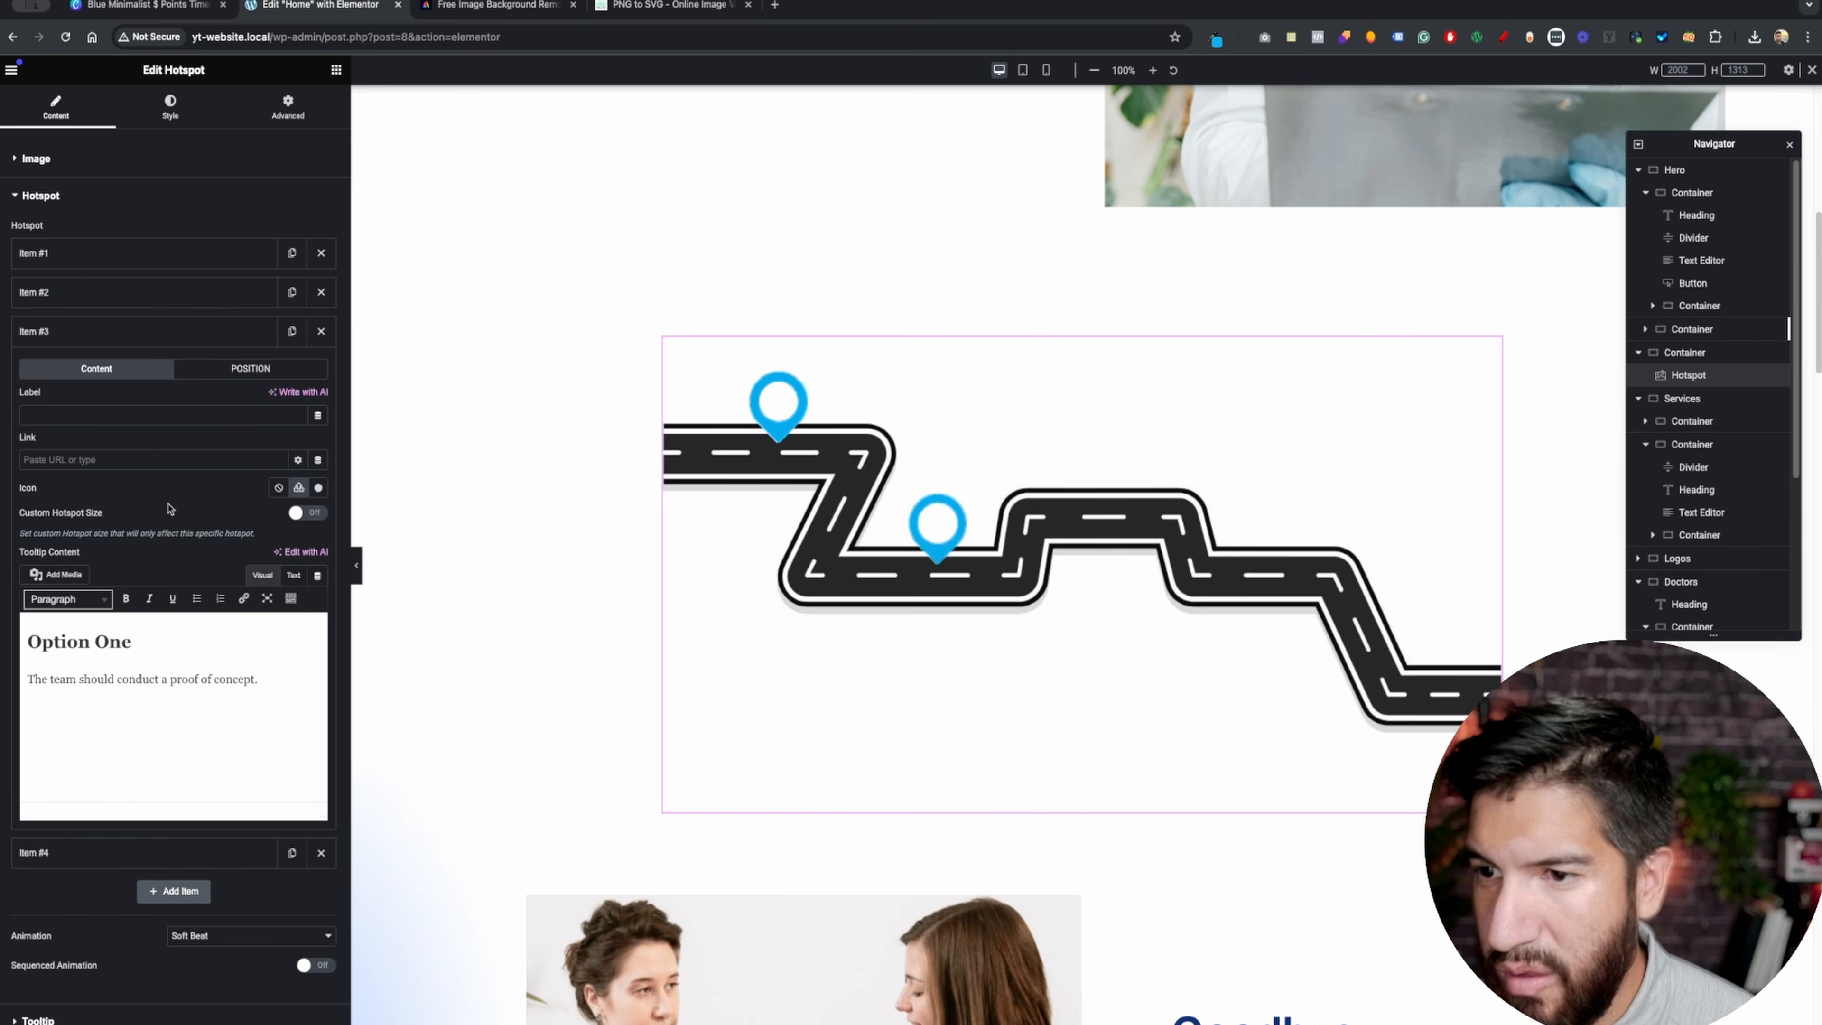
click(252, 369)
drag(44, 445, 144, 456)
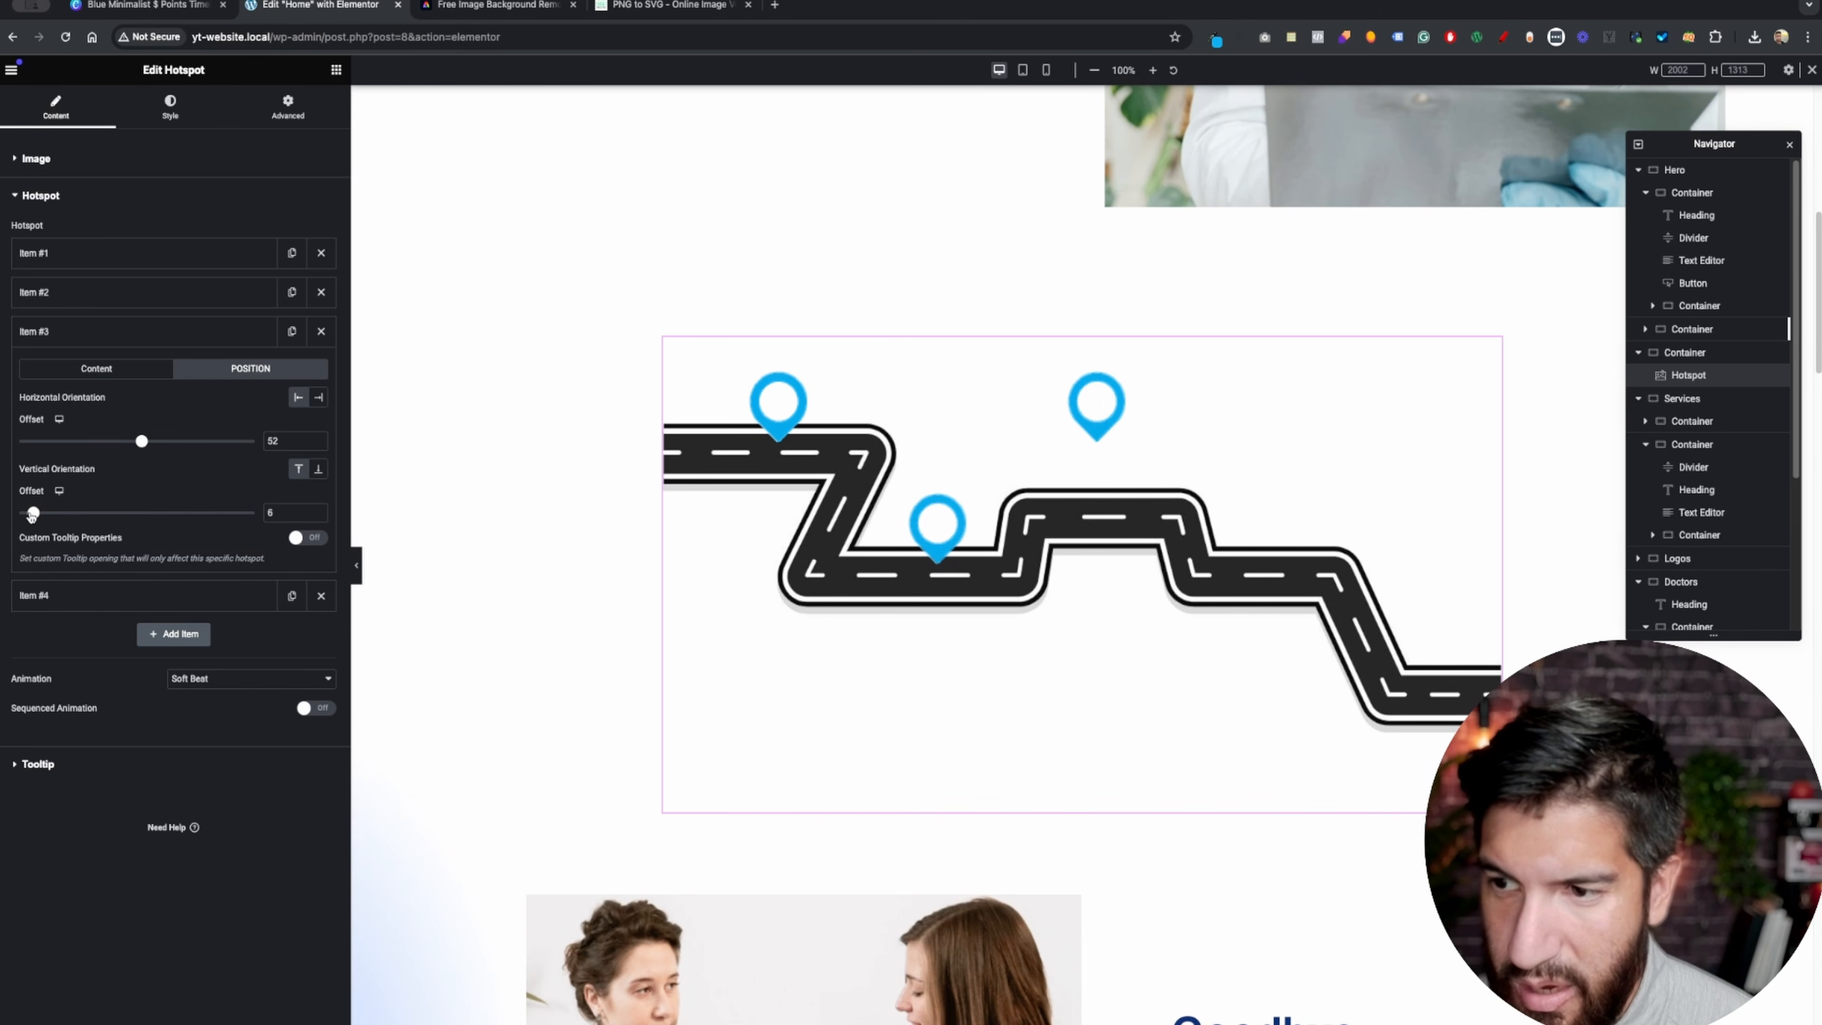
drag(32, 514, 49, 514)
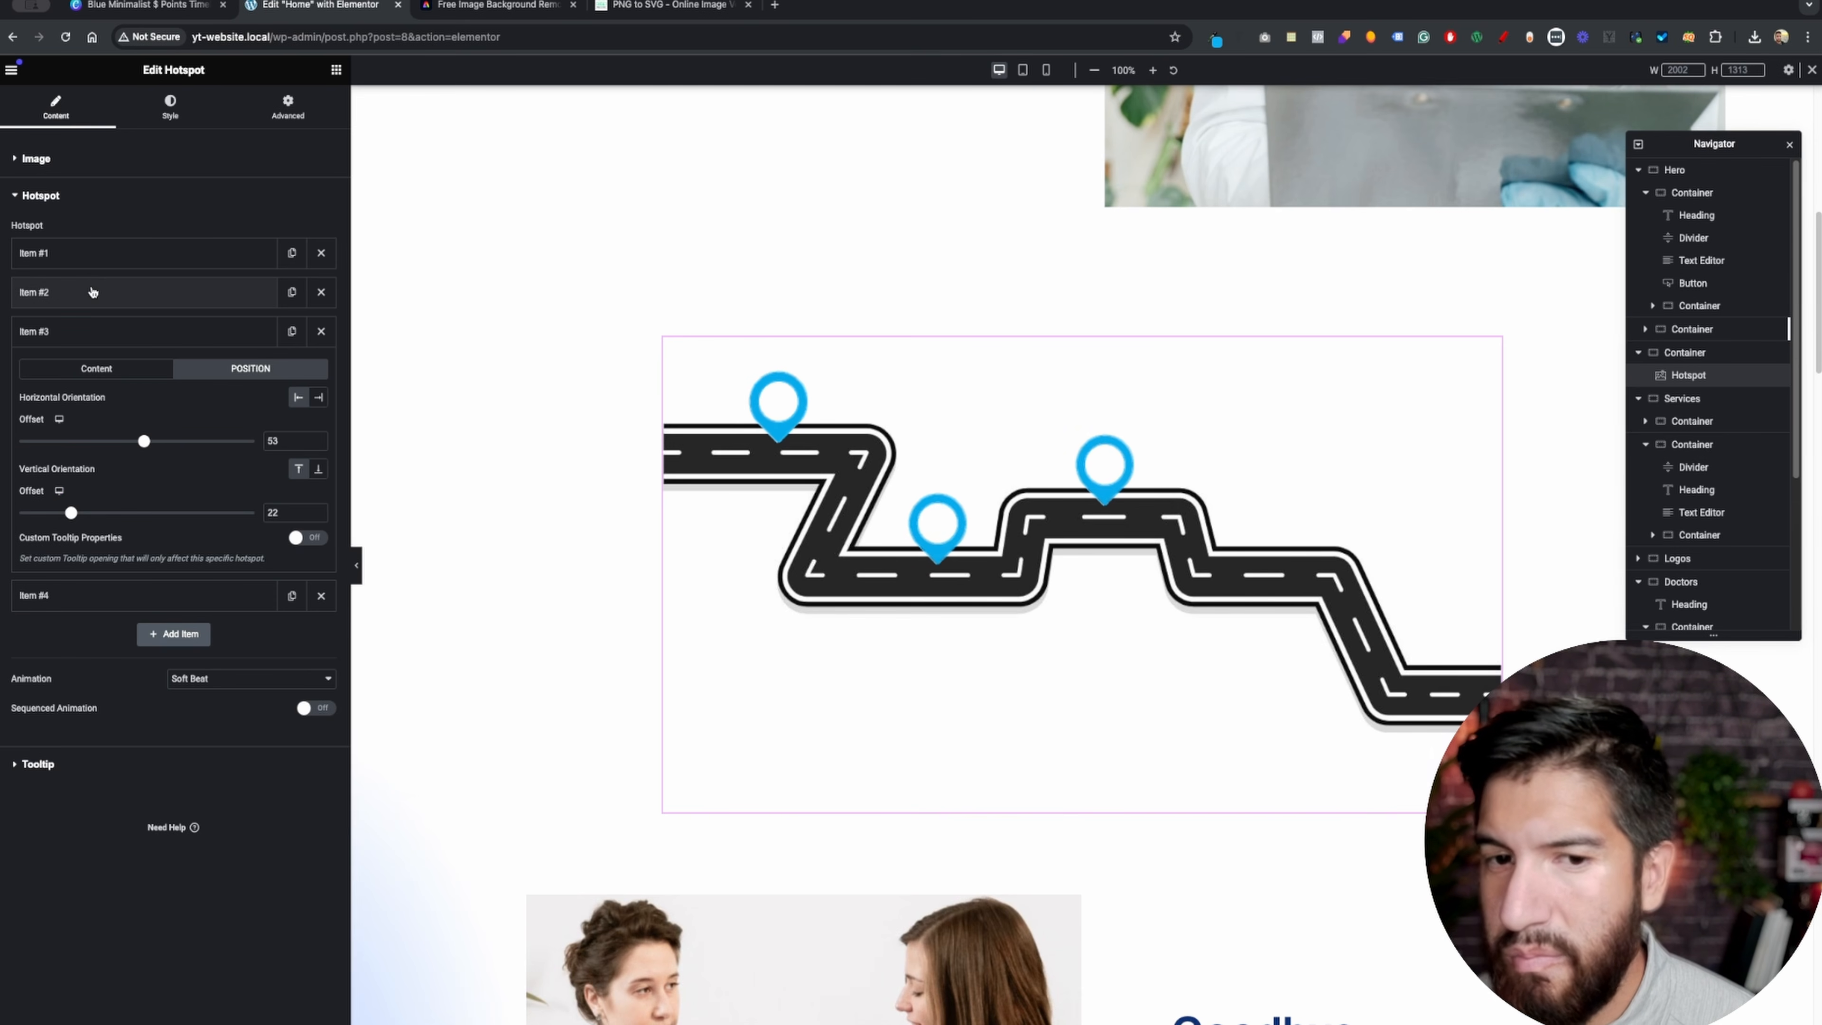
- Position hotspot Item #4 on the road at horizontal offset 75 and vertical offset 37
click(65, 601)
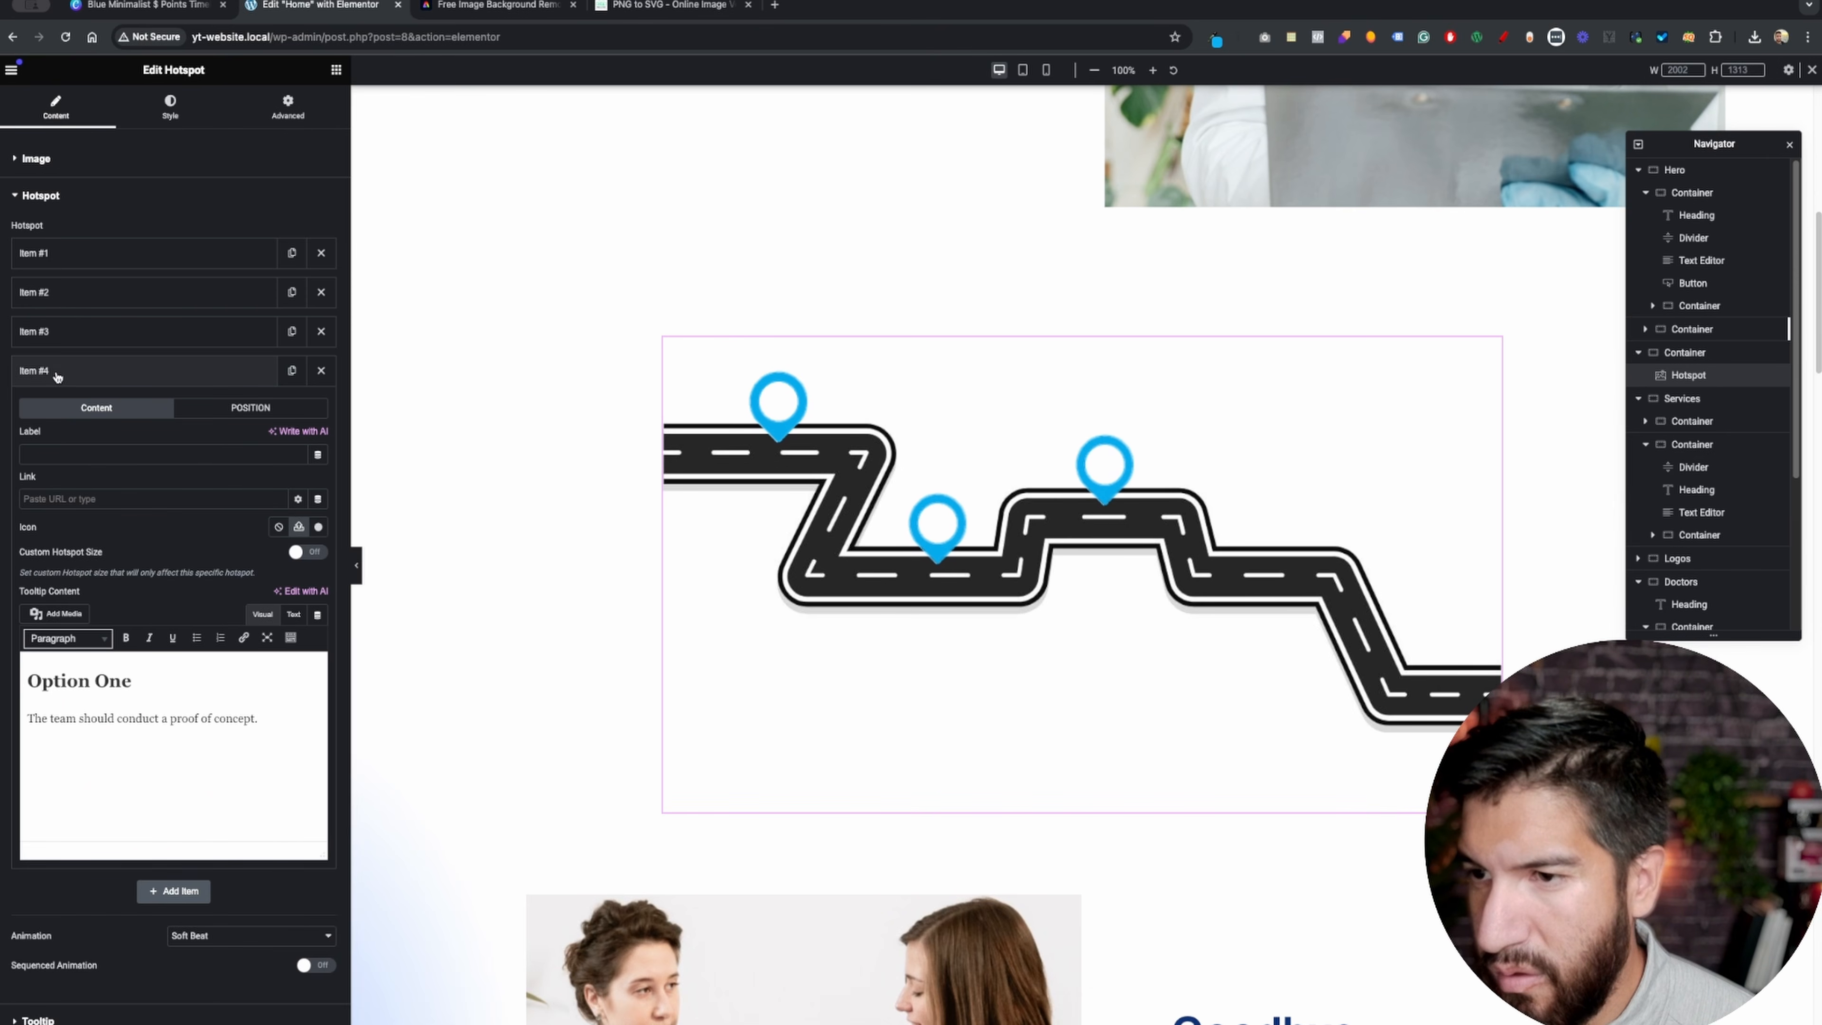
click(237, 410)
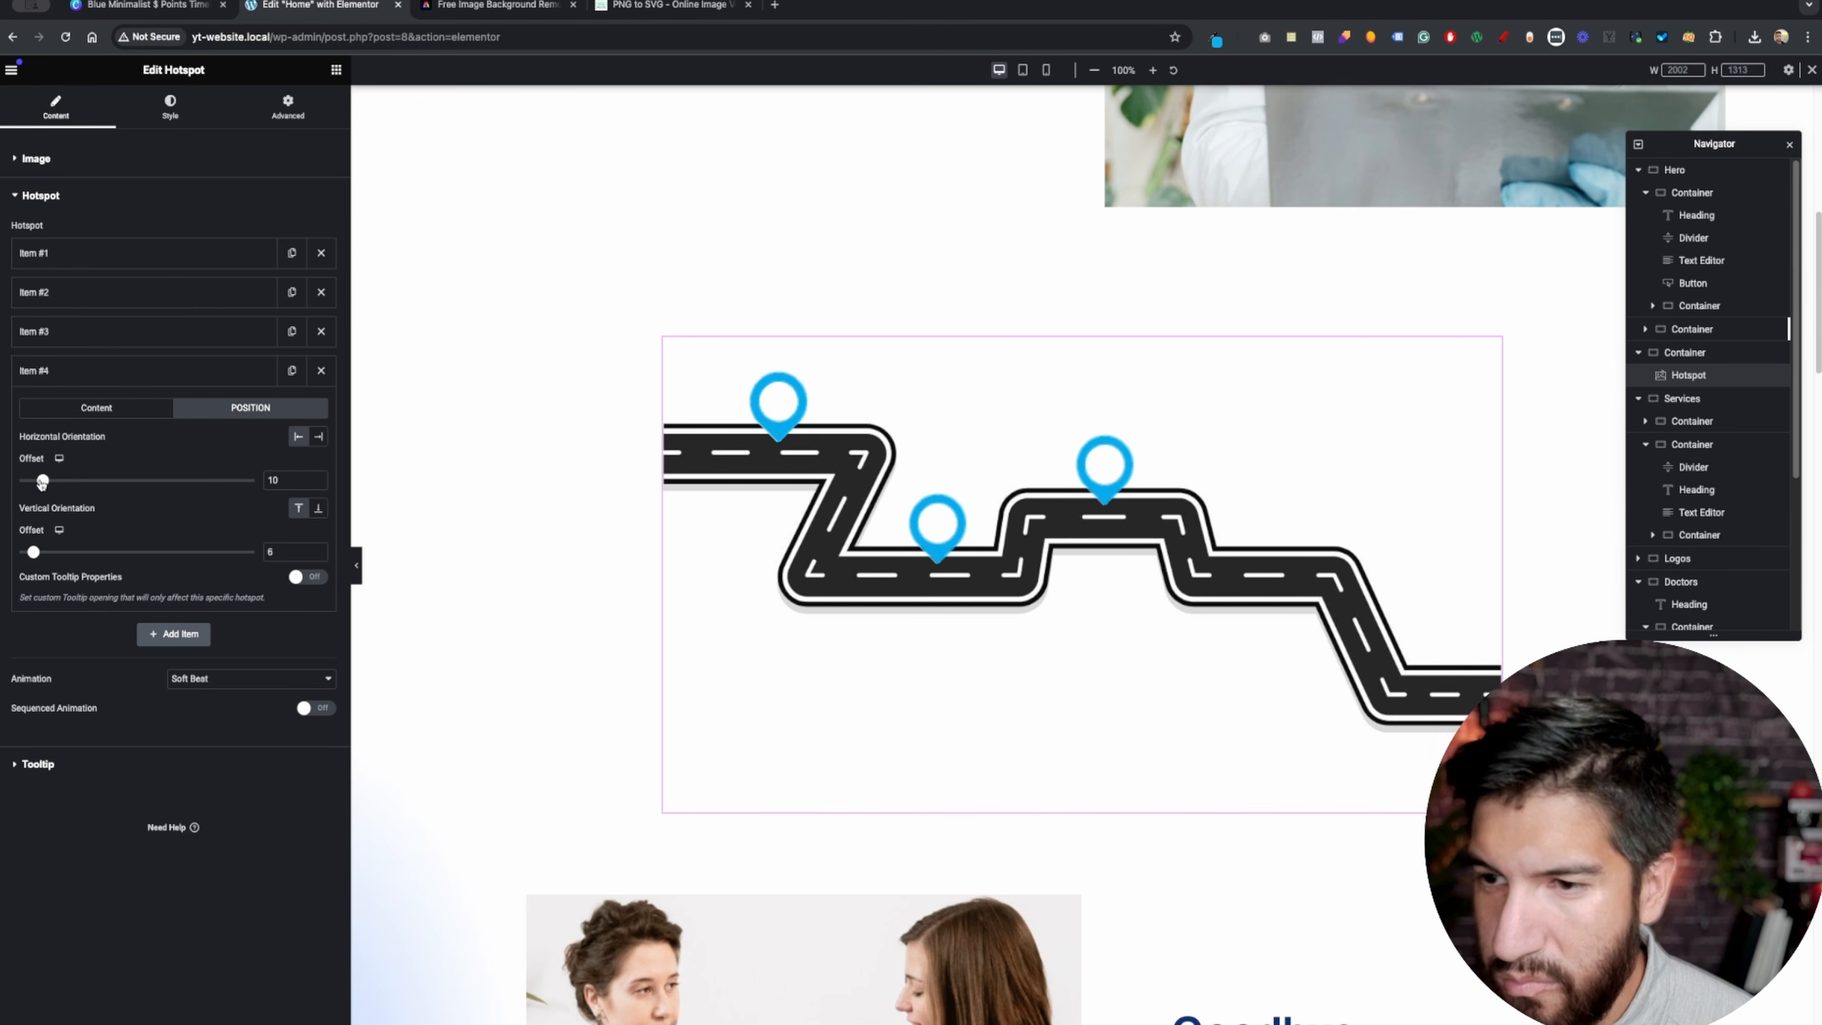
drag(55, 482, 194, 497)
drag(31, 557, 105, 559)
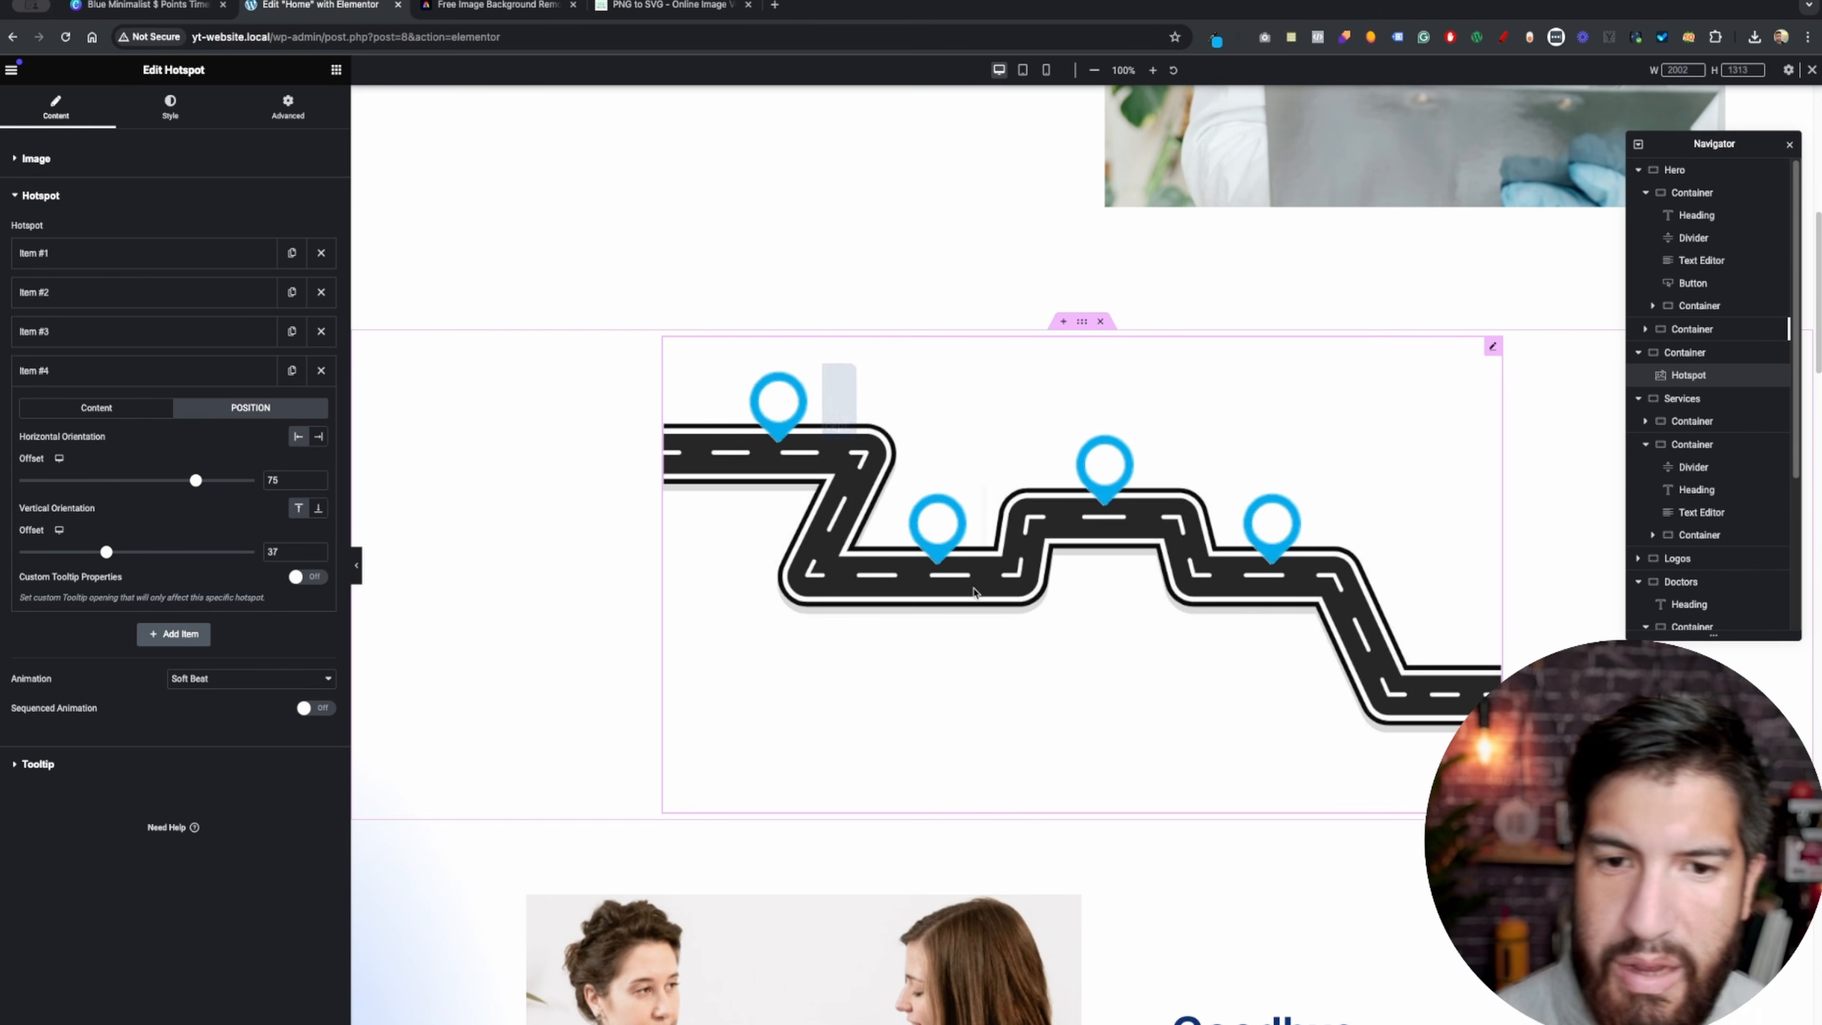
- Preview the pins' tooltips on the road map and compare them with the option texts in the Canva infographic
mouse_move(935, 559)
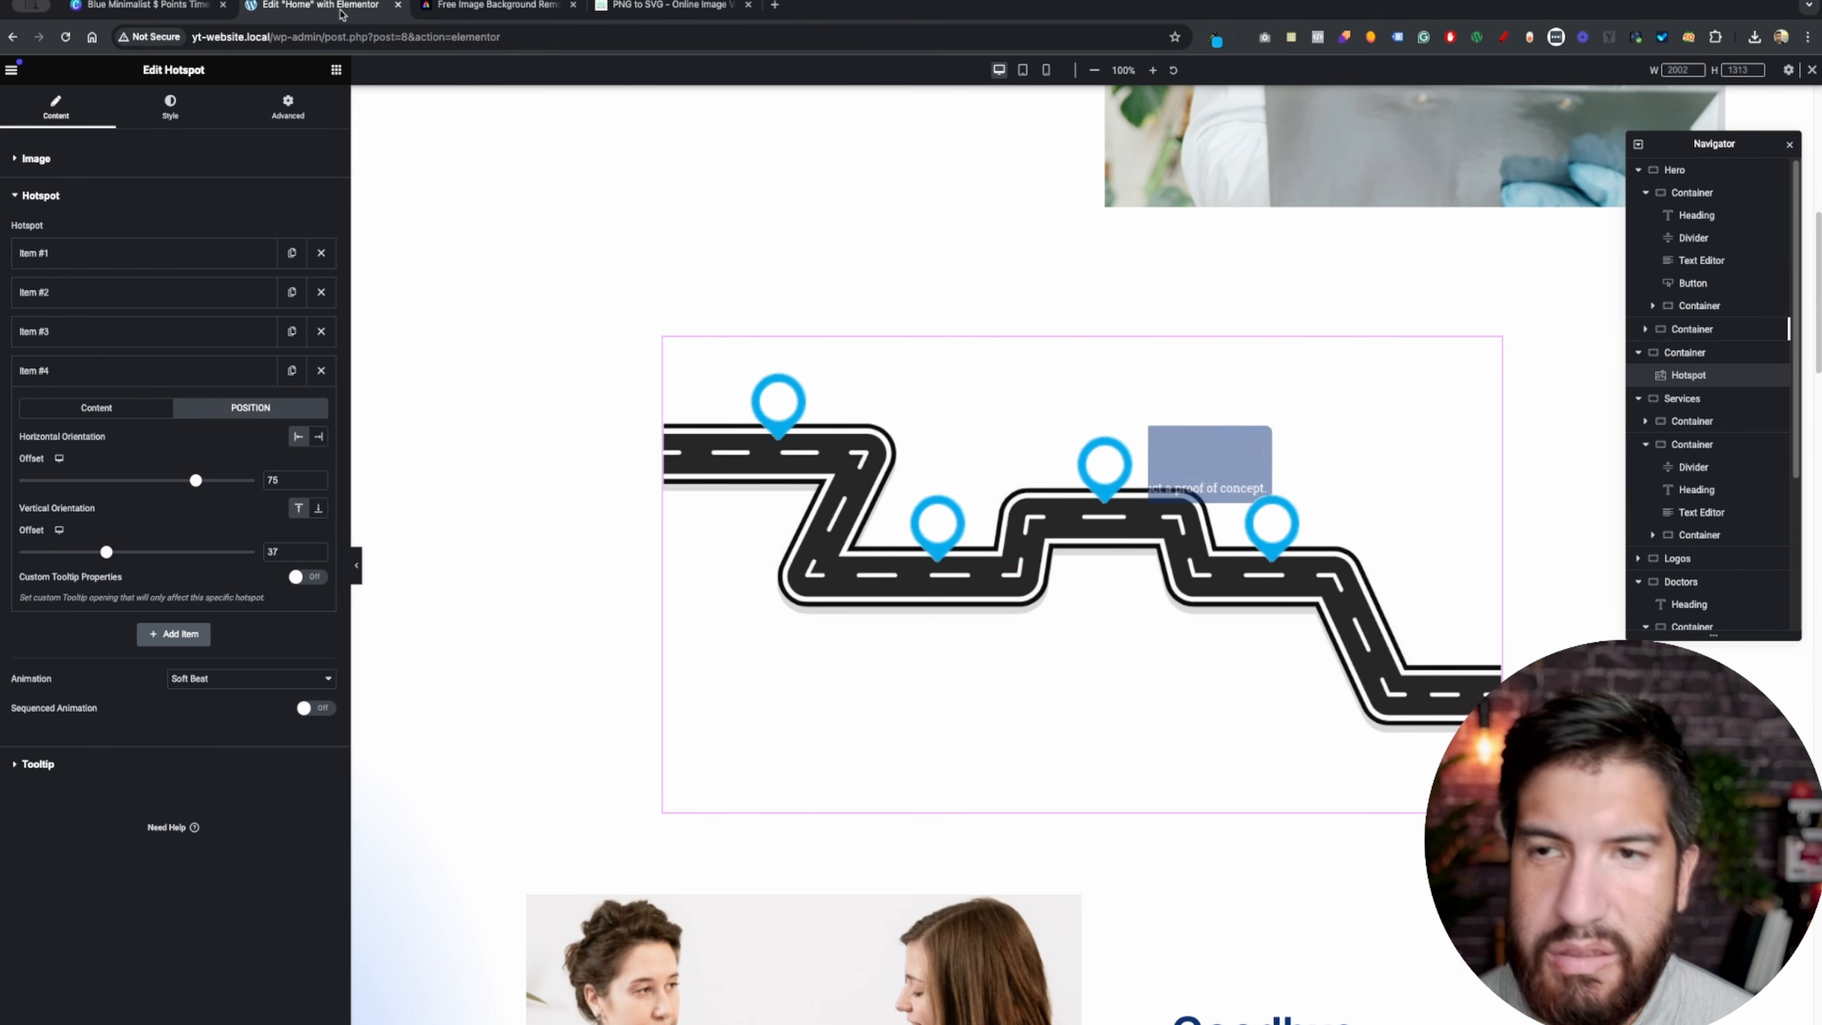
click(149, 4)
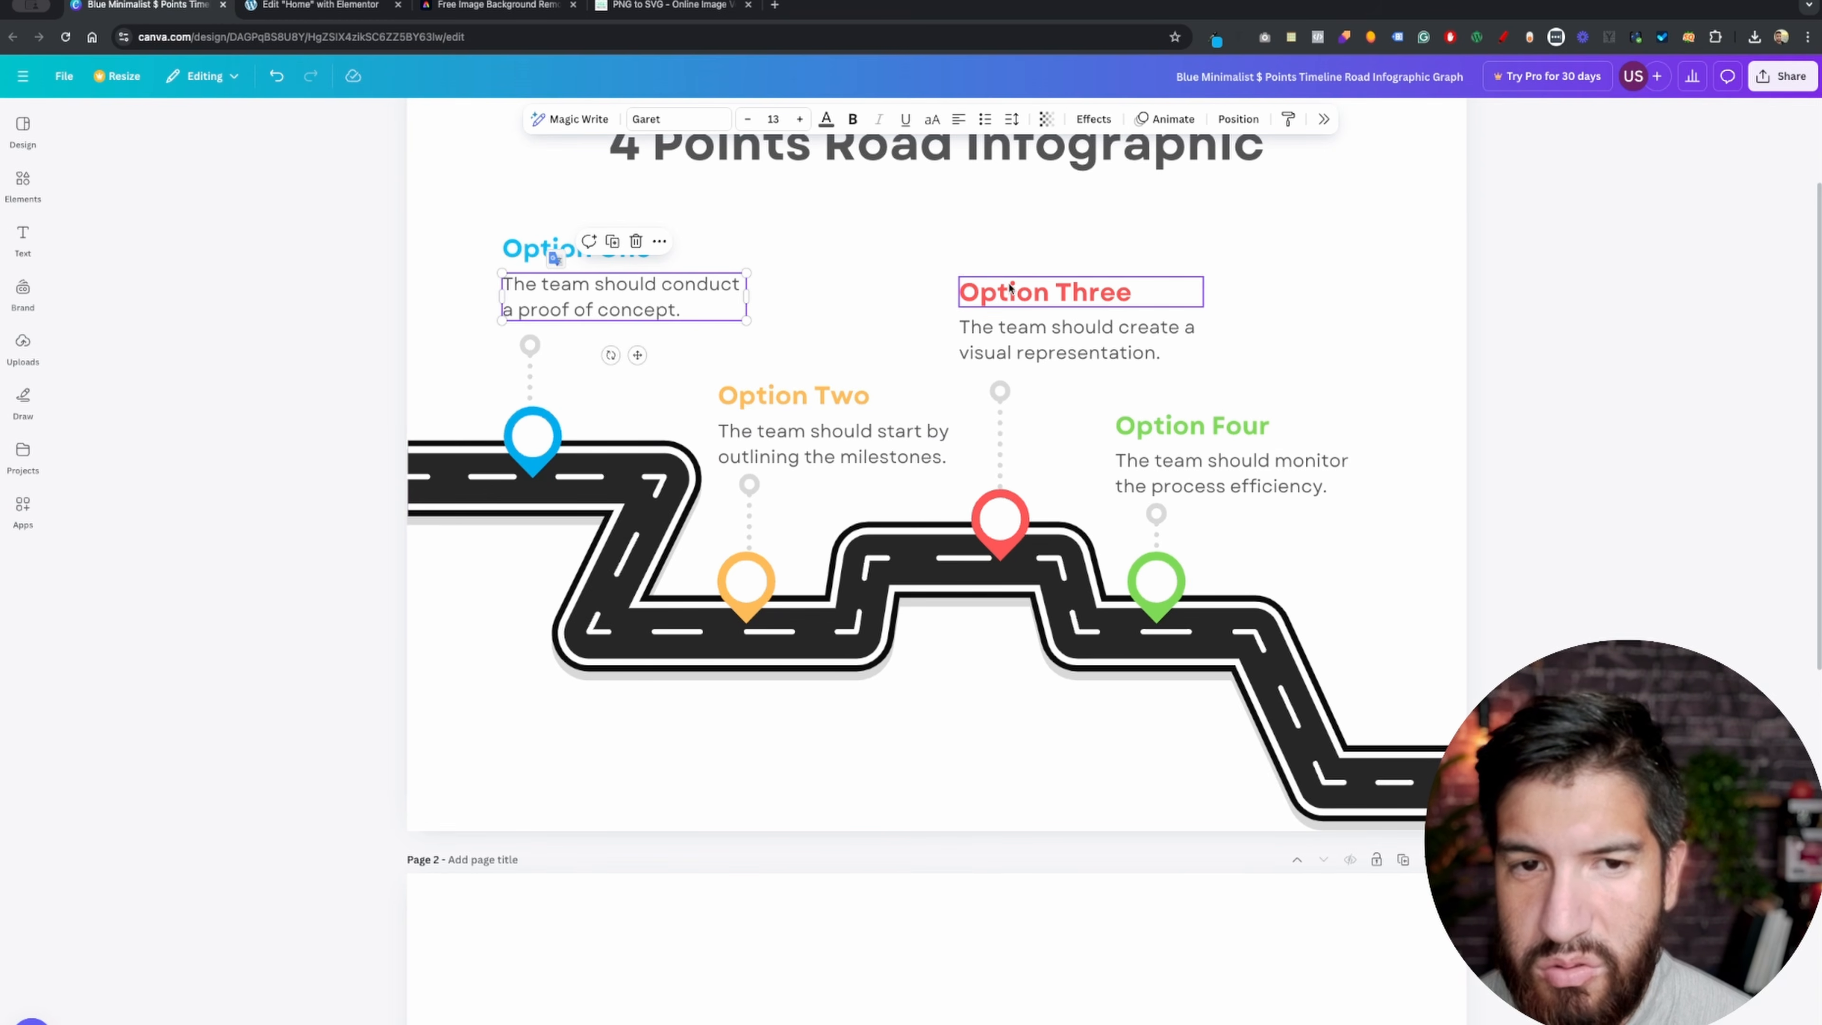
click(315, 5)
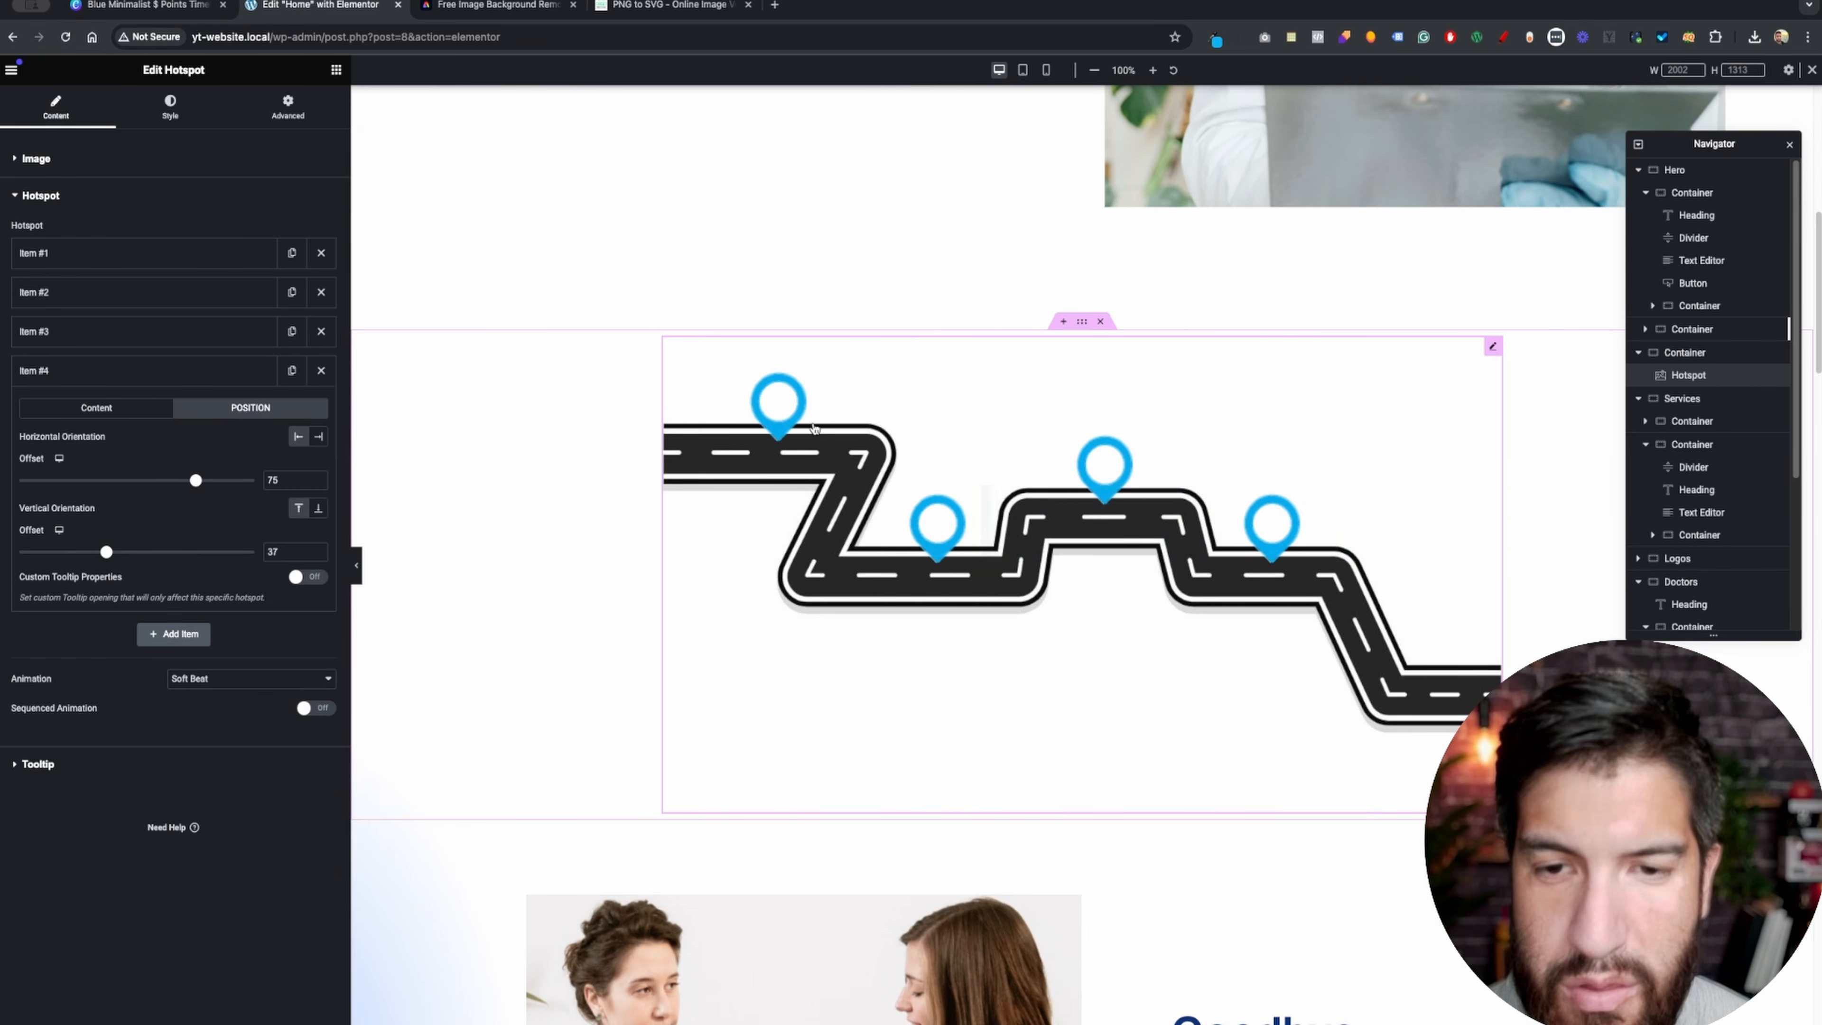
mouse_move(802, 423)
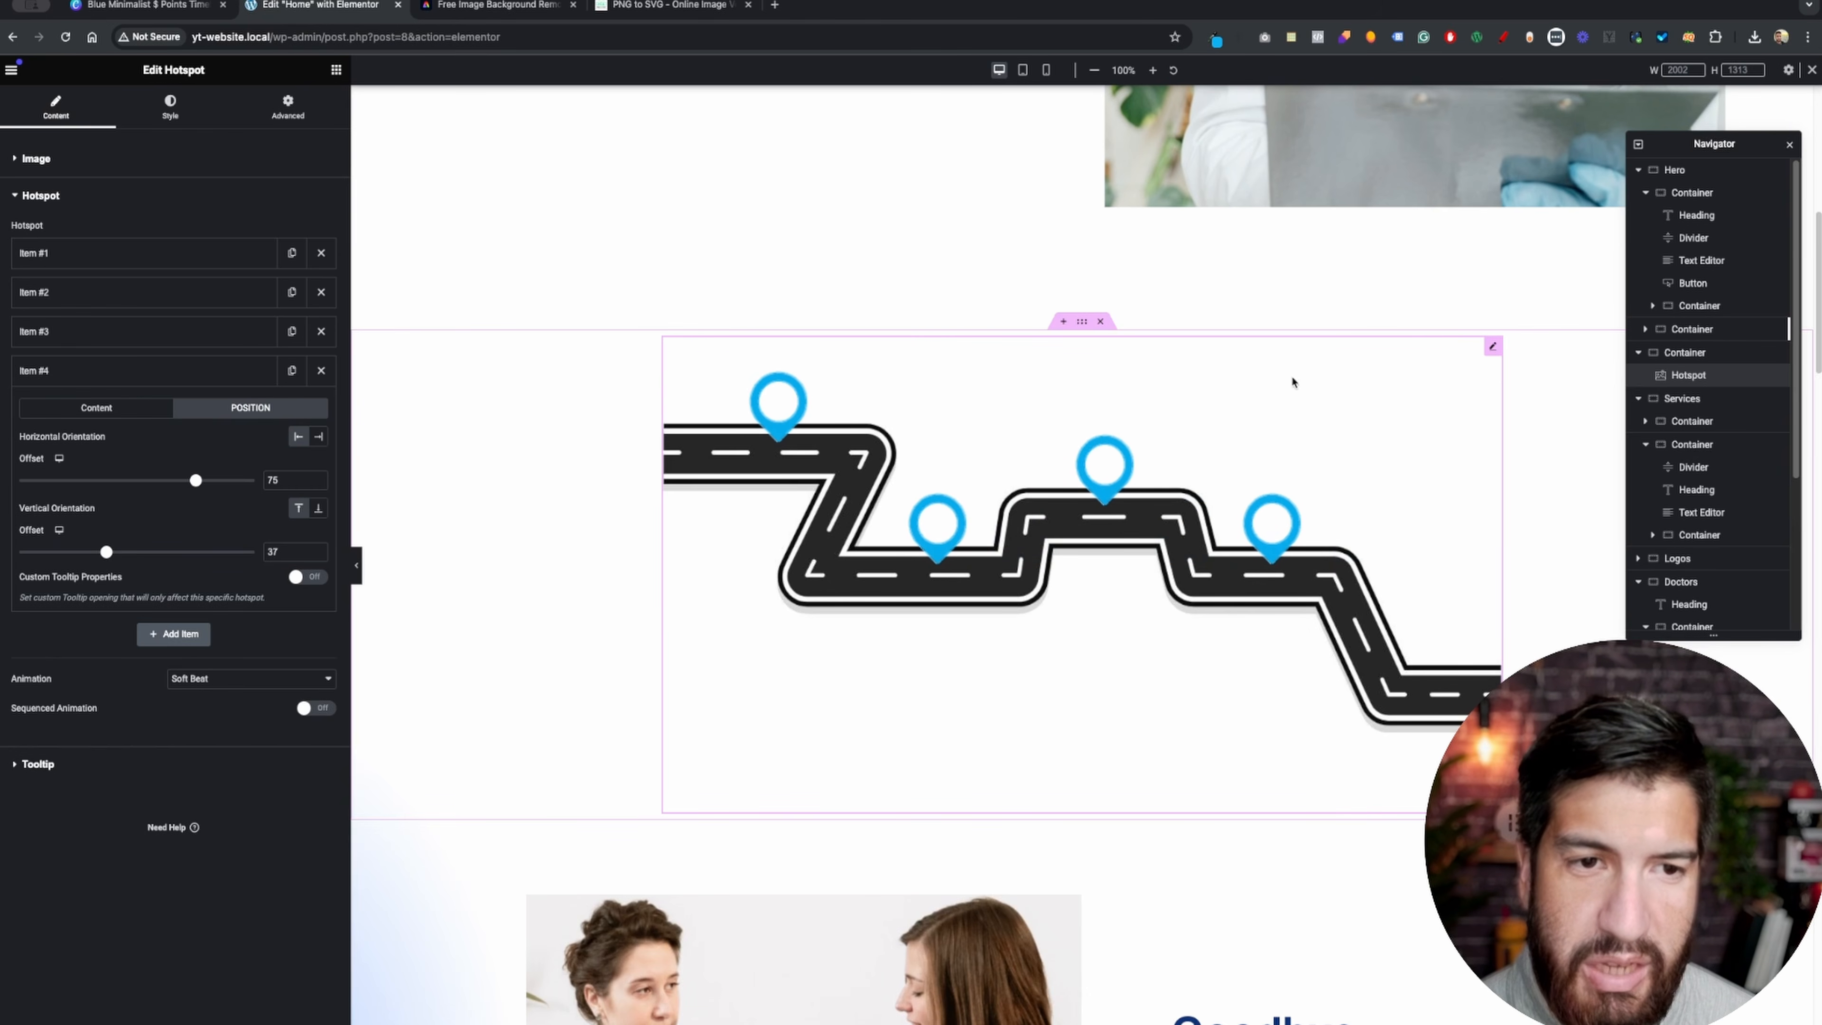
- Add a single-column Flexbox container between the Hero section and the road map's container
scroll(1106, 387, up, 5)
scroll(1143, 504, down, 3)
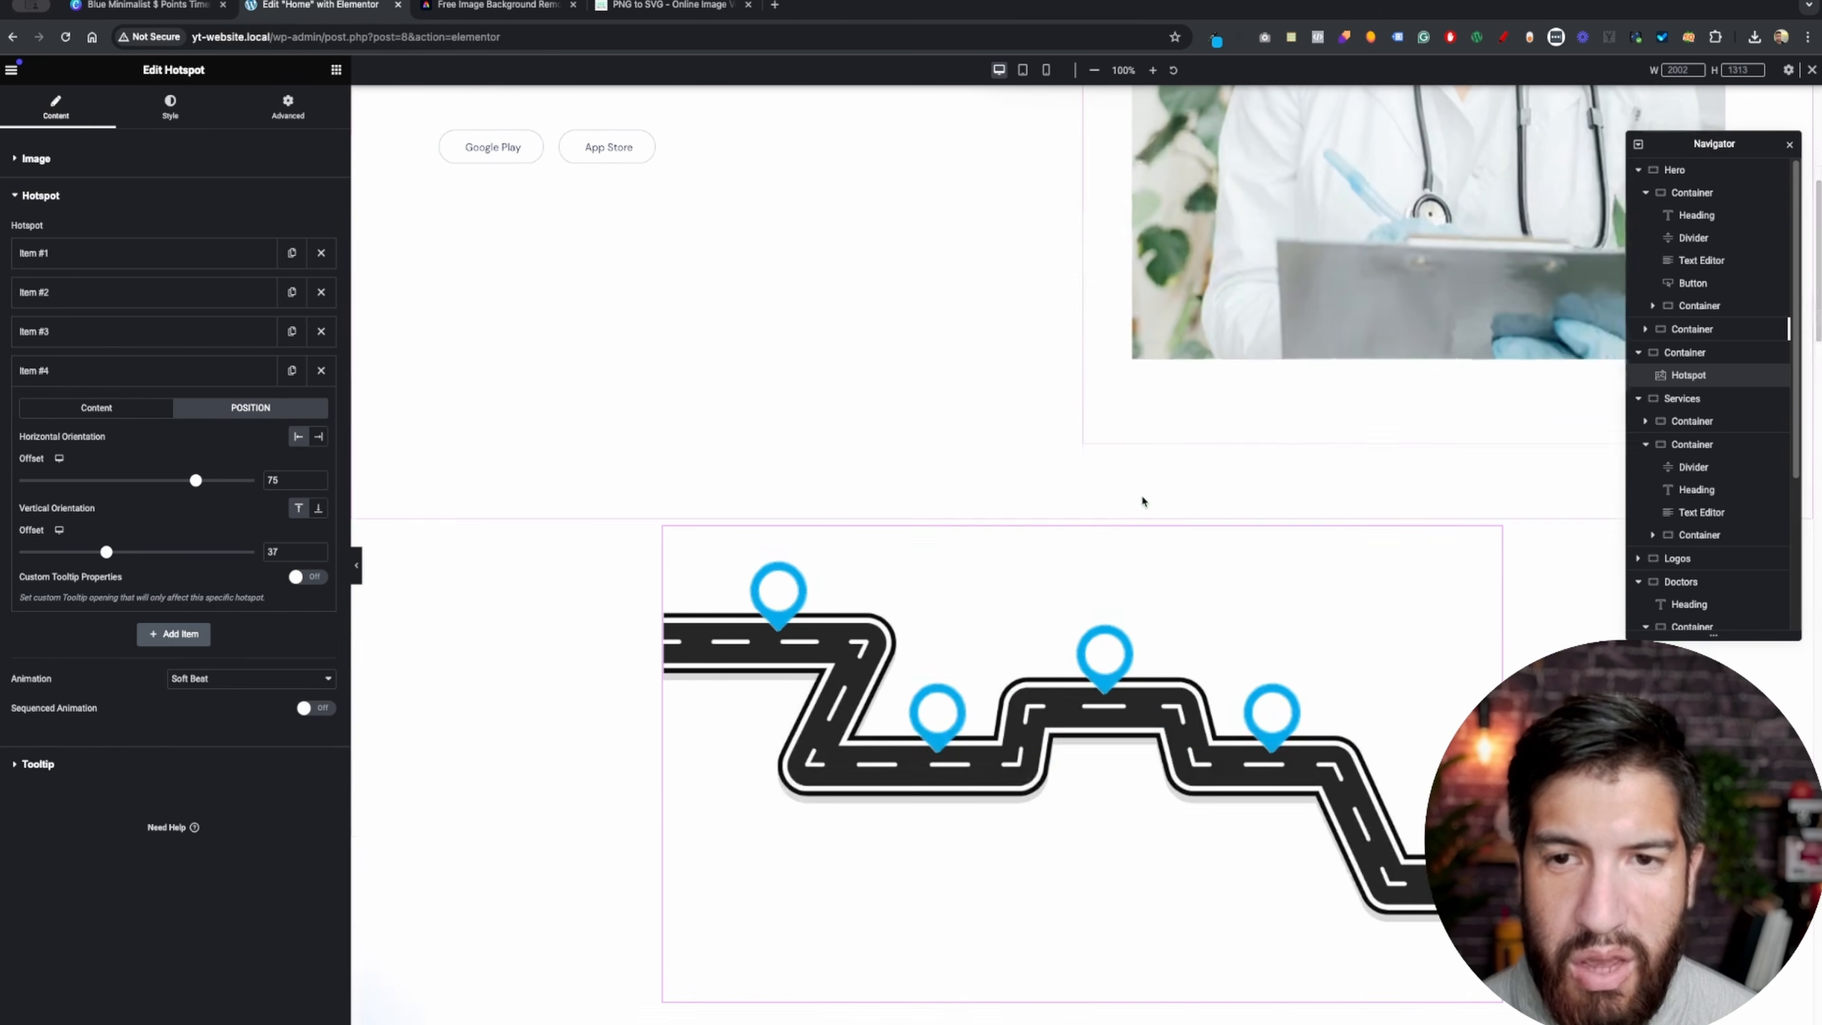
click(1064, 375)
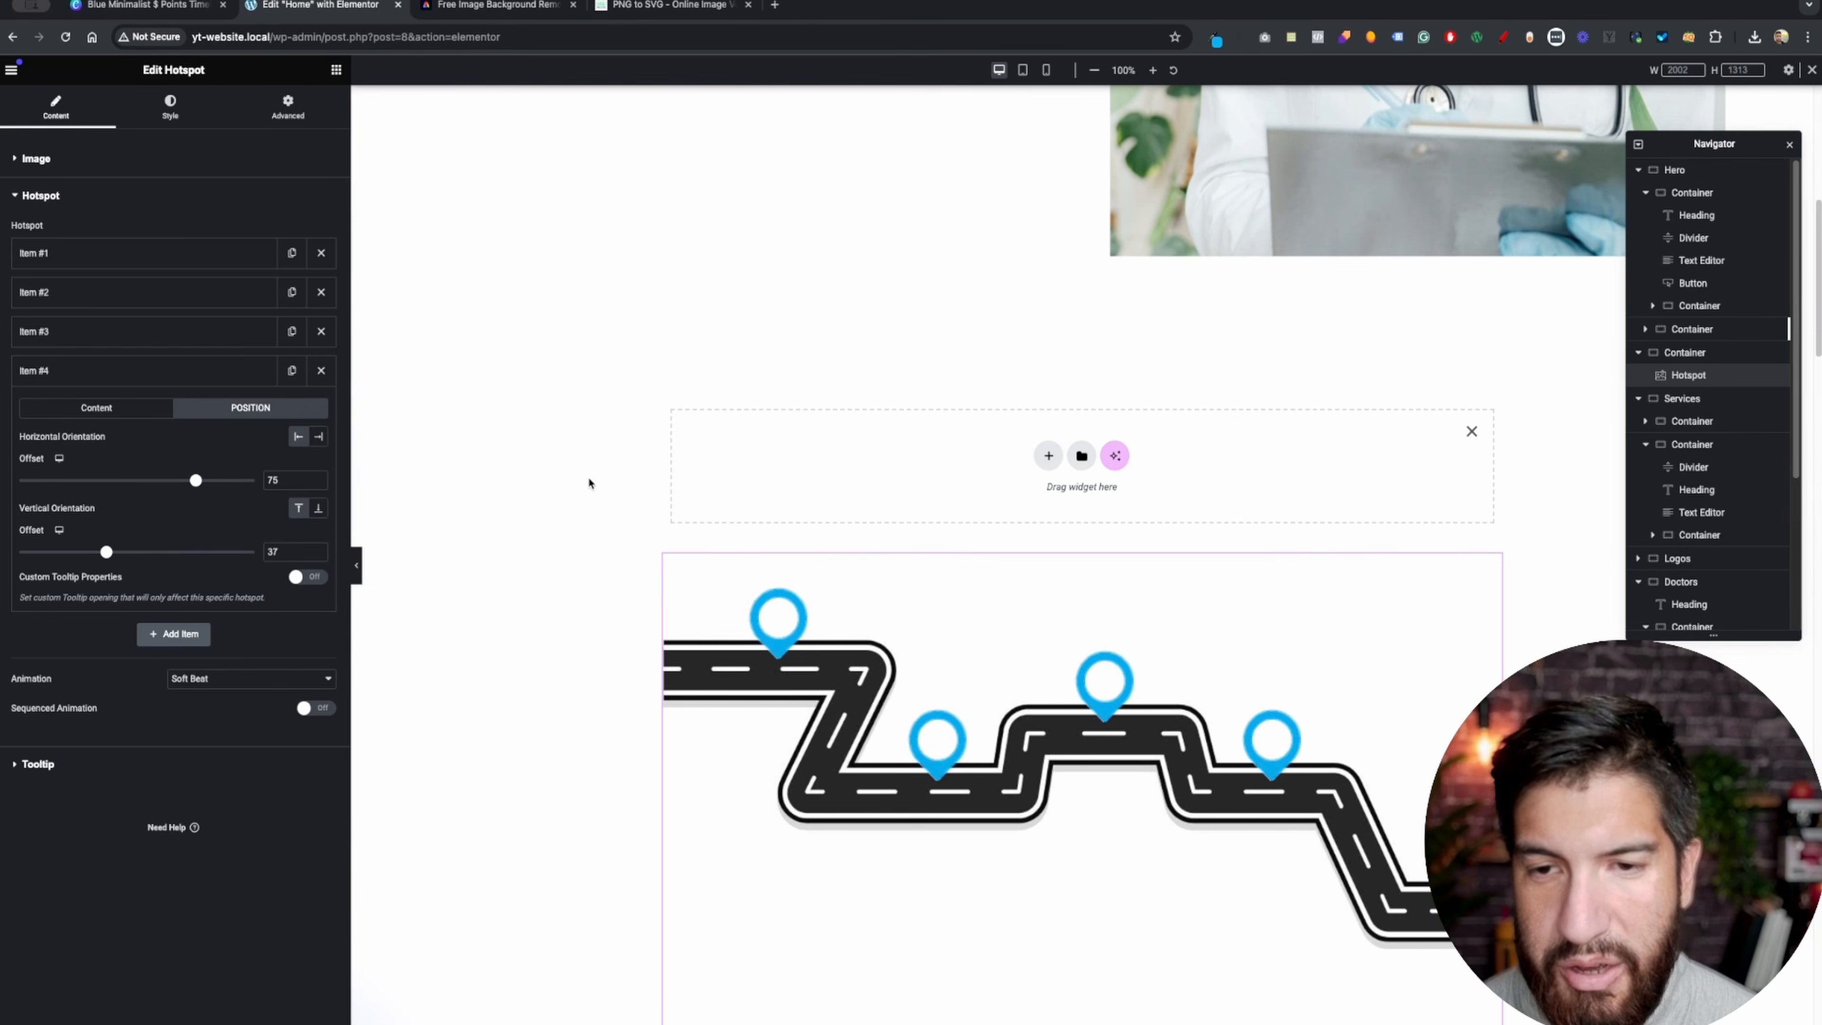
click(1048, 455)
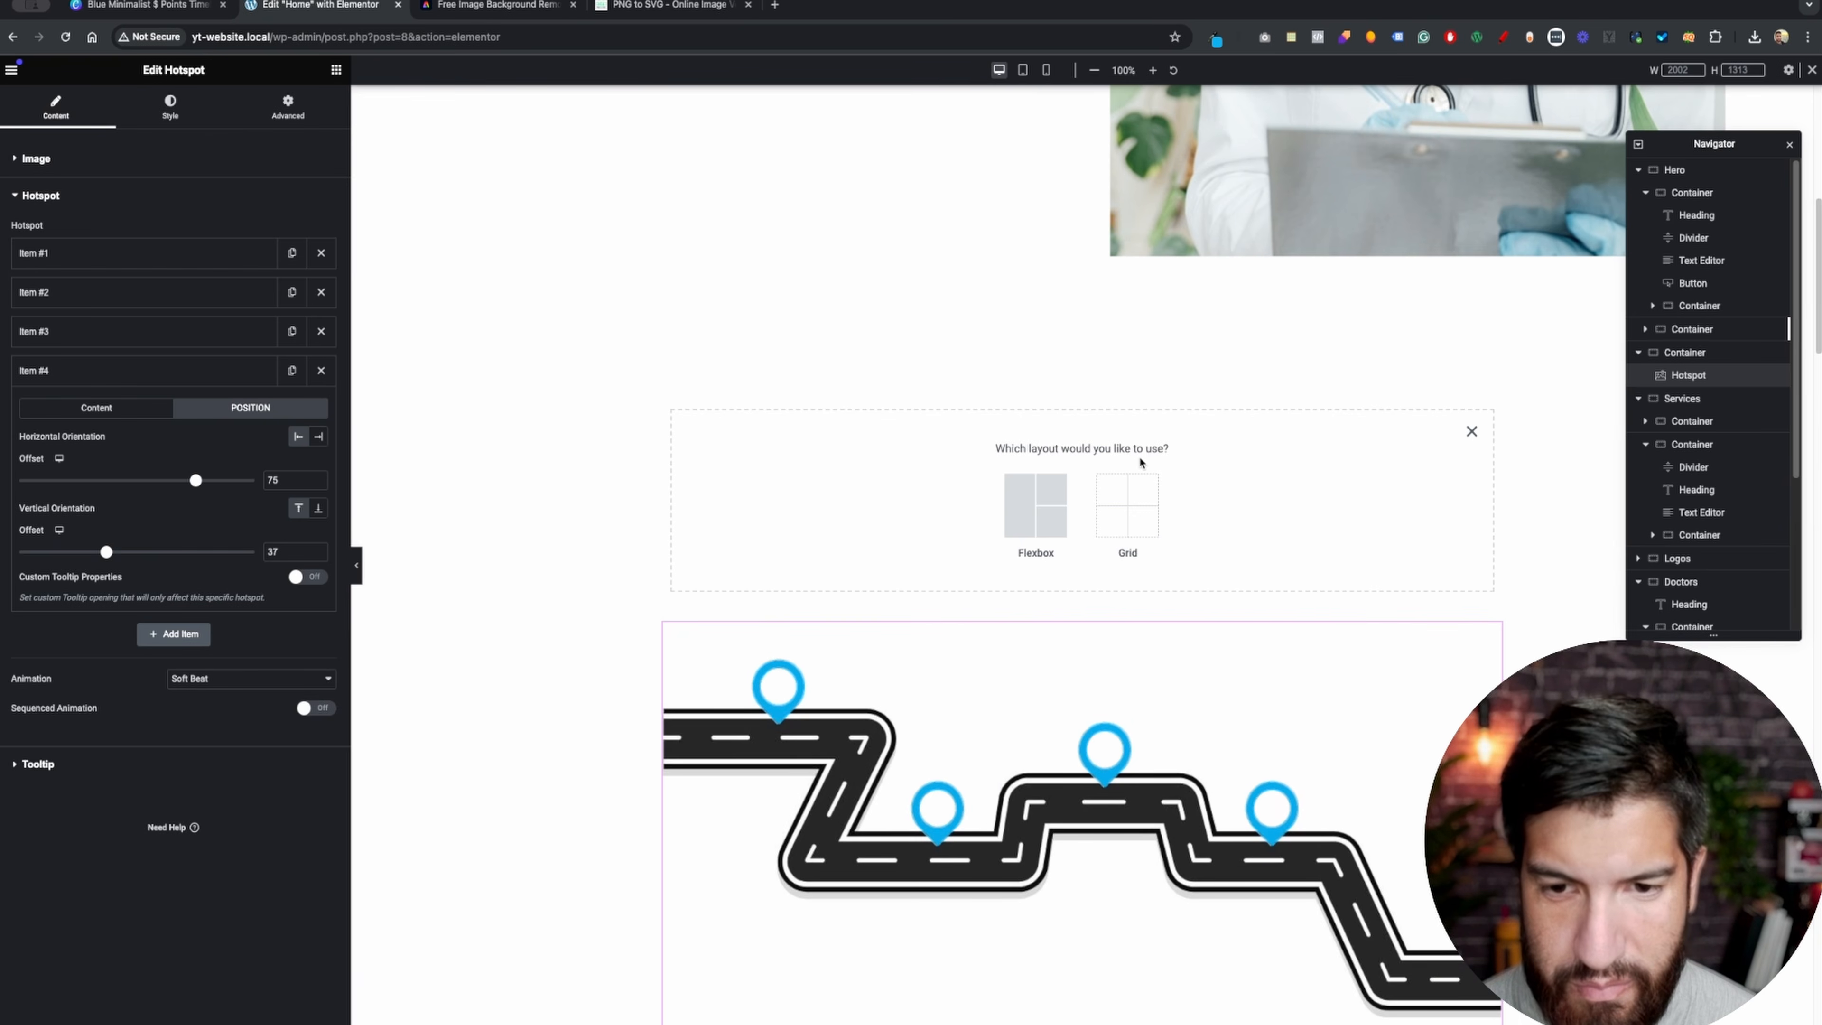
scroll(1138, 453, down, 2)
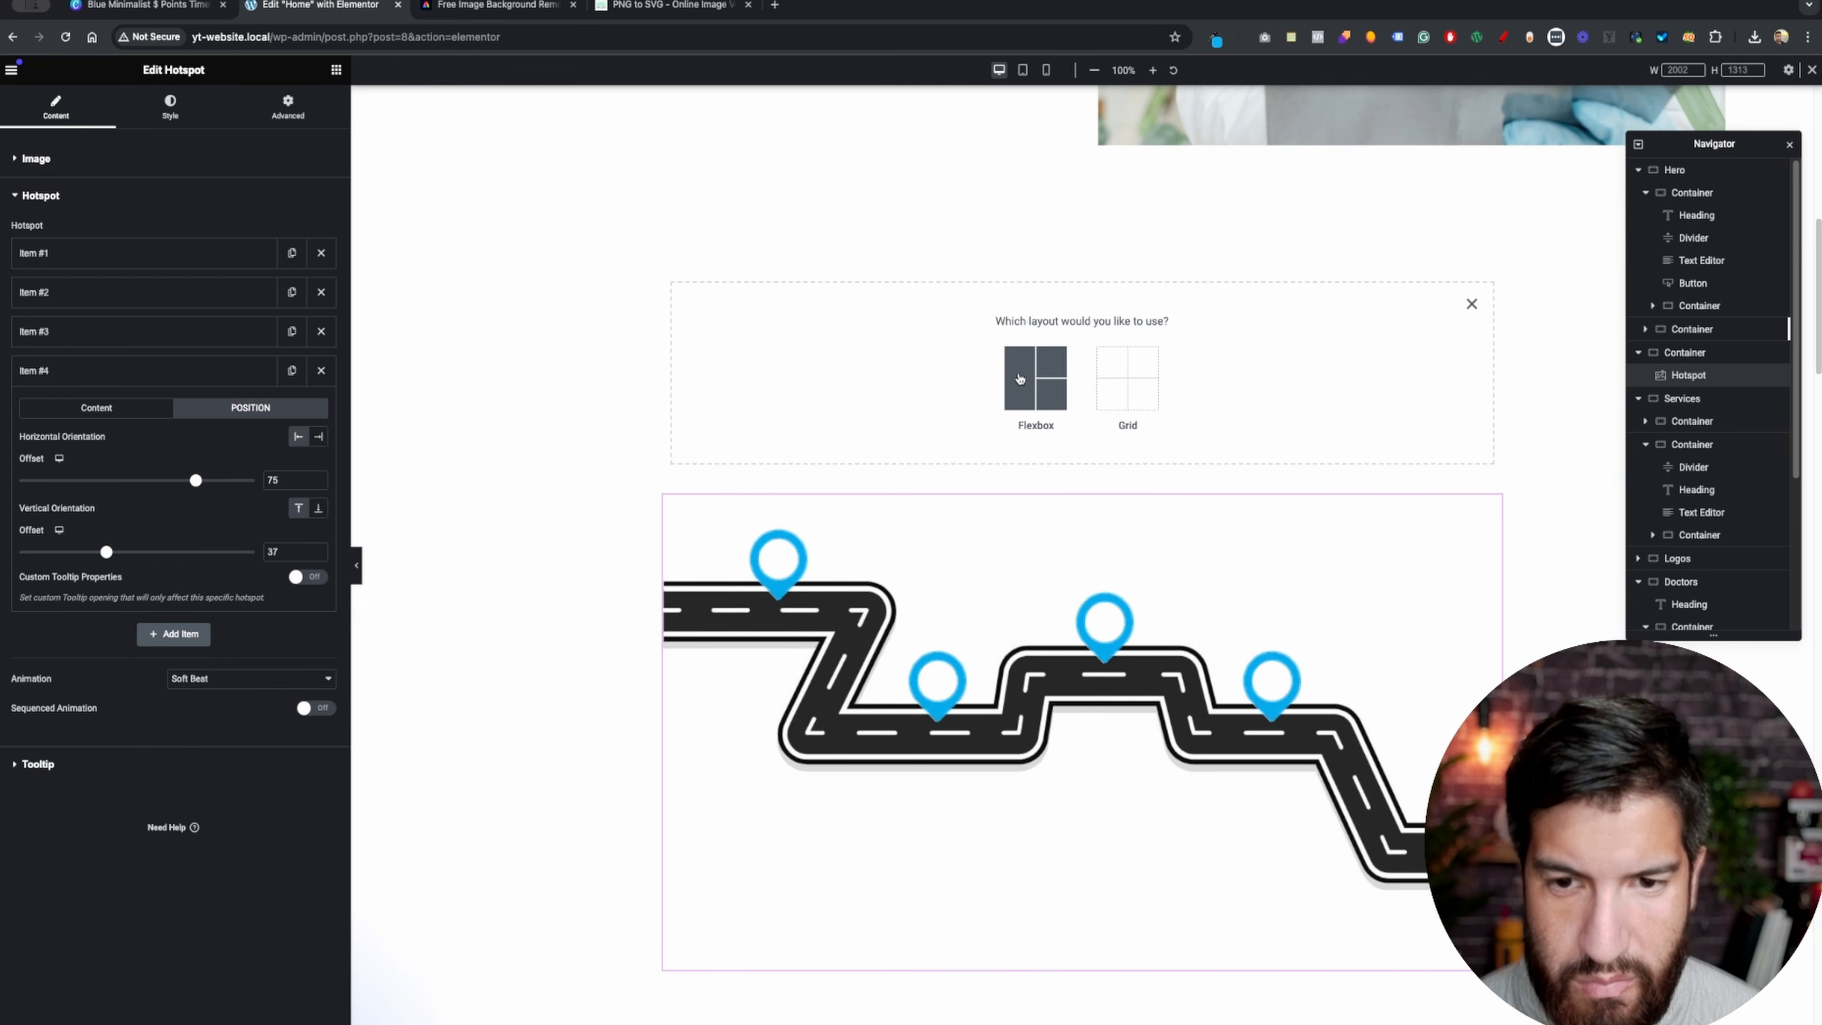
click(1052, 381)
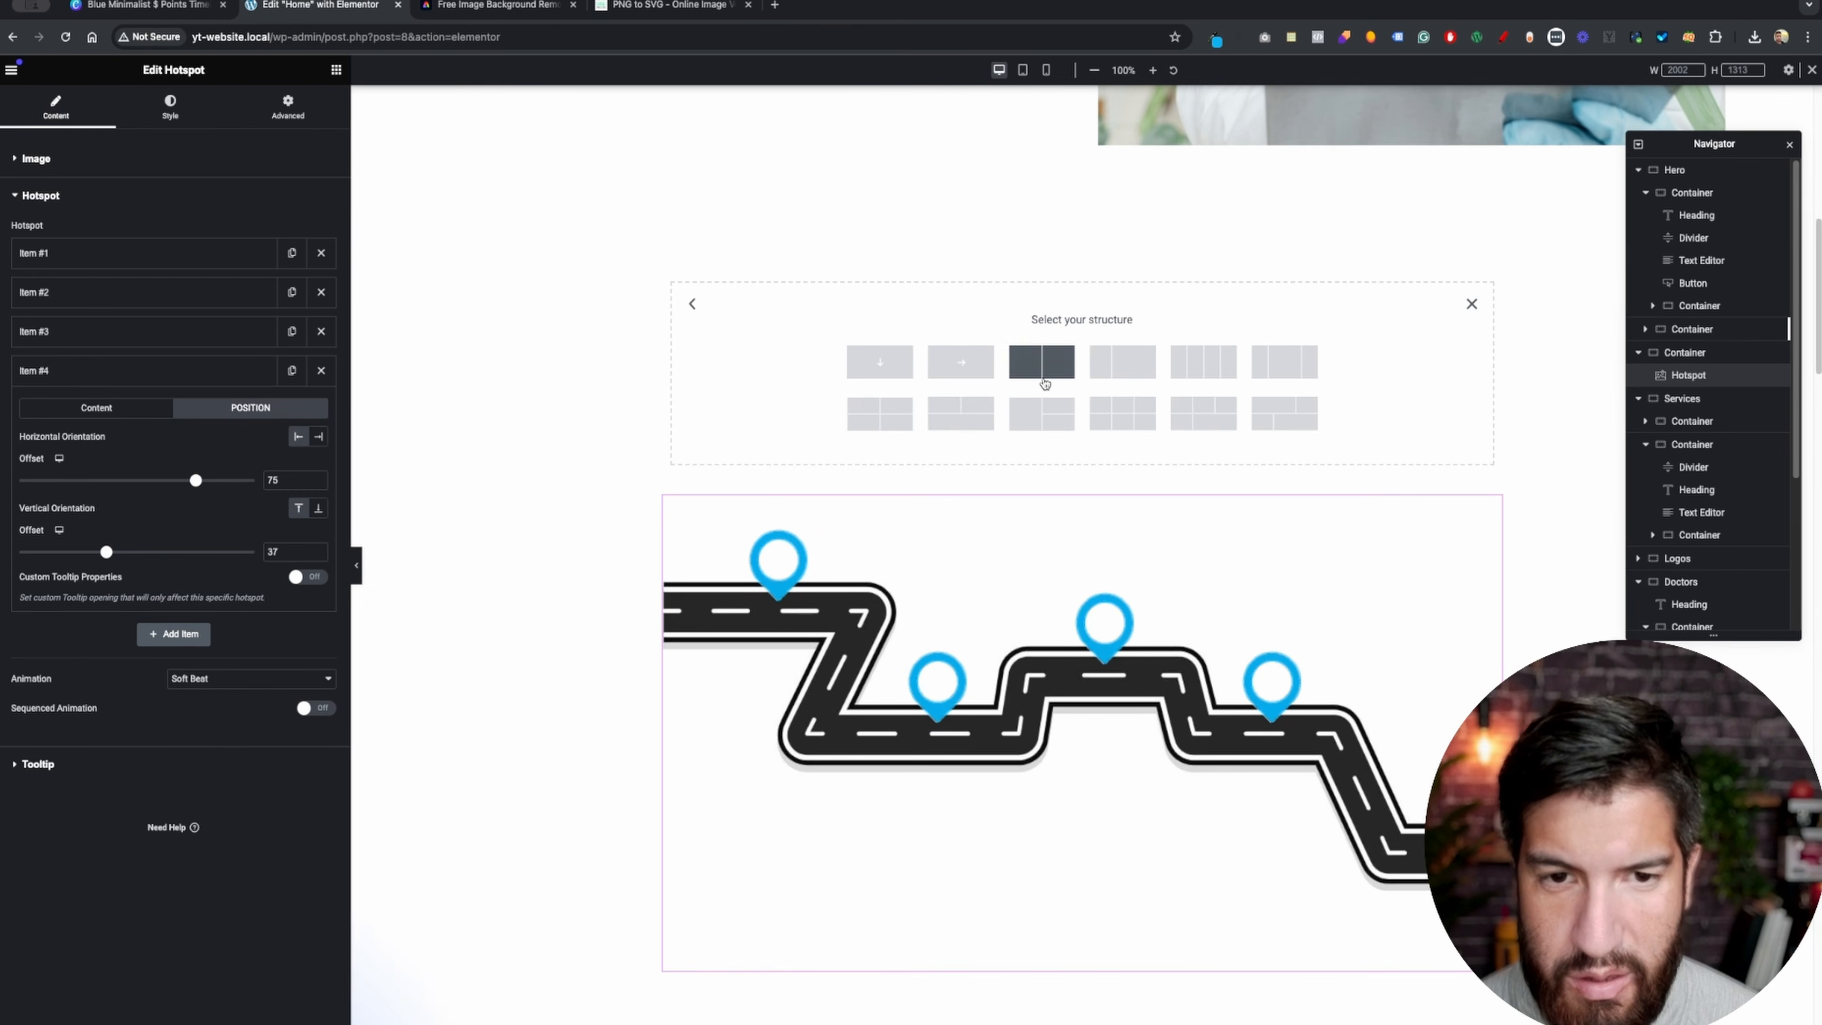
click(897, 372)
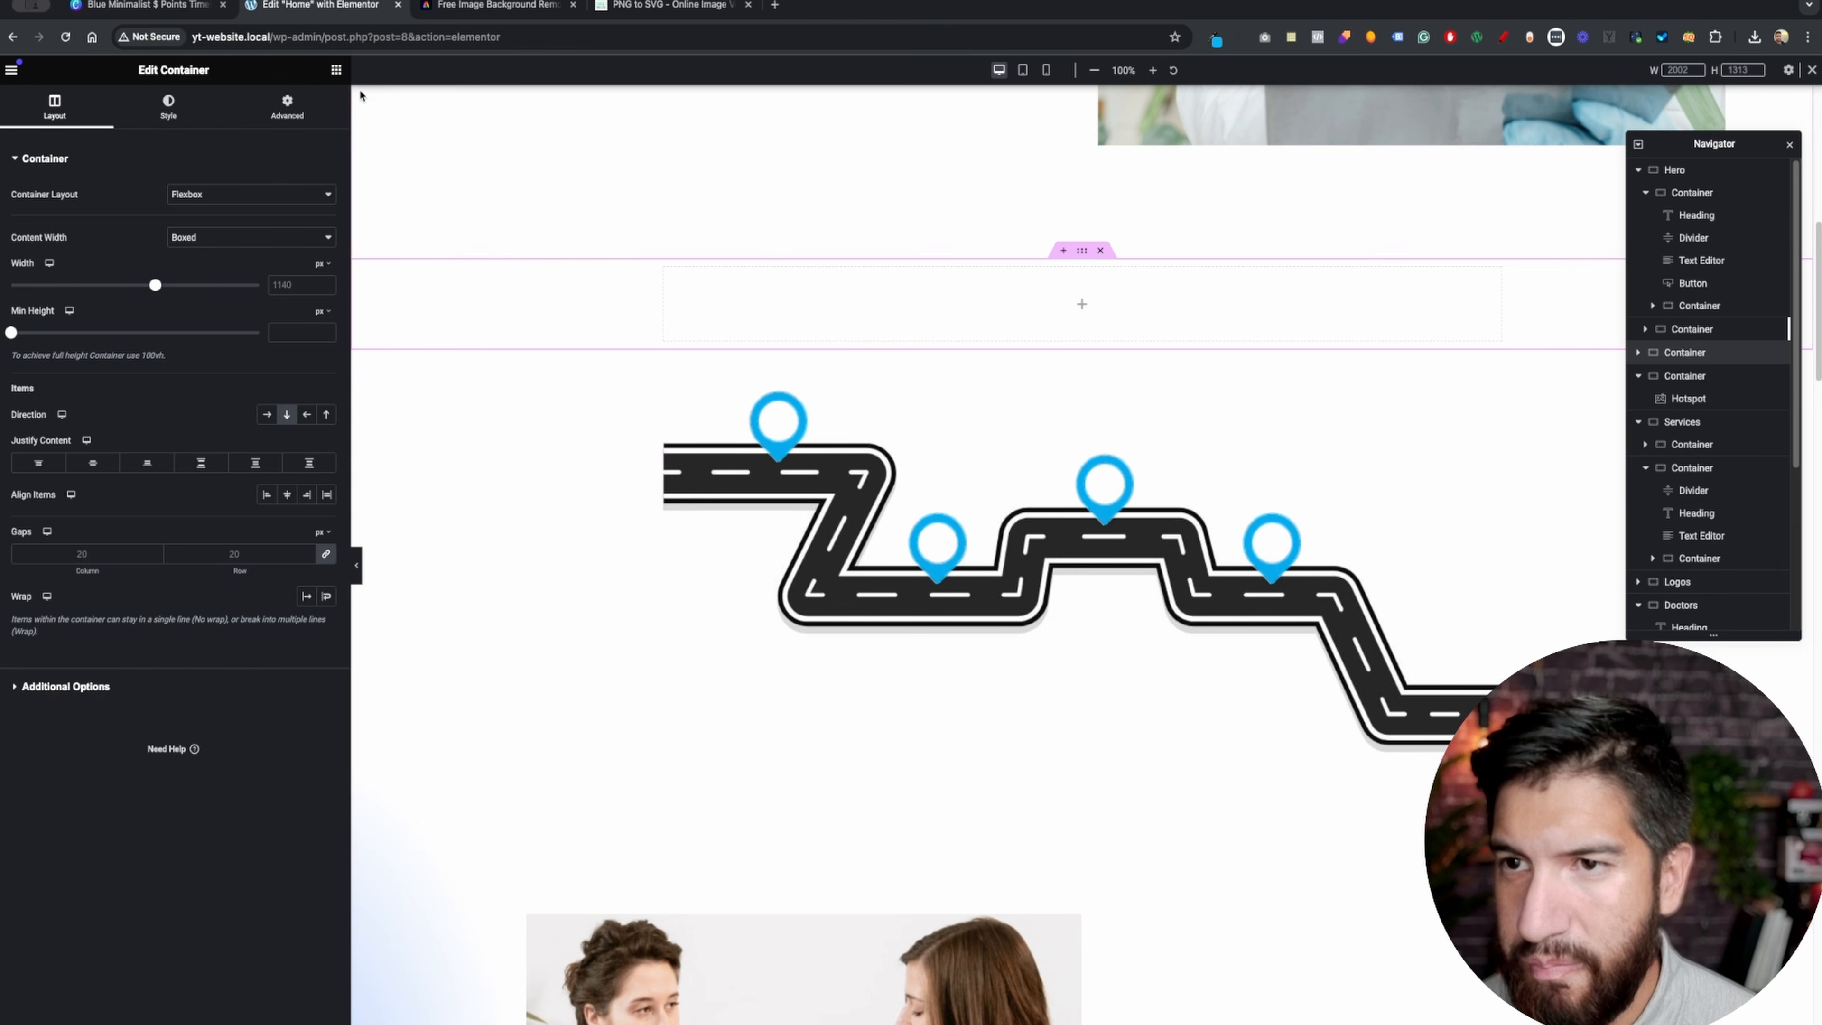
- Copy the "Goodbye Waiting Rooms" heading from the Services section and paste it into the new container above the road map
click(335, 70)
scroll(777, 359, up, 6)
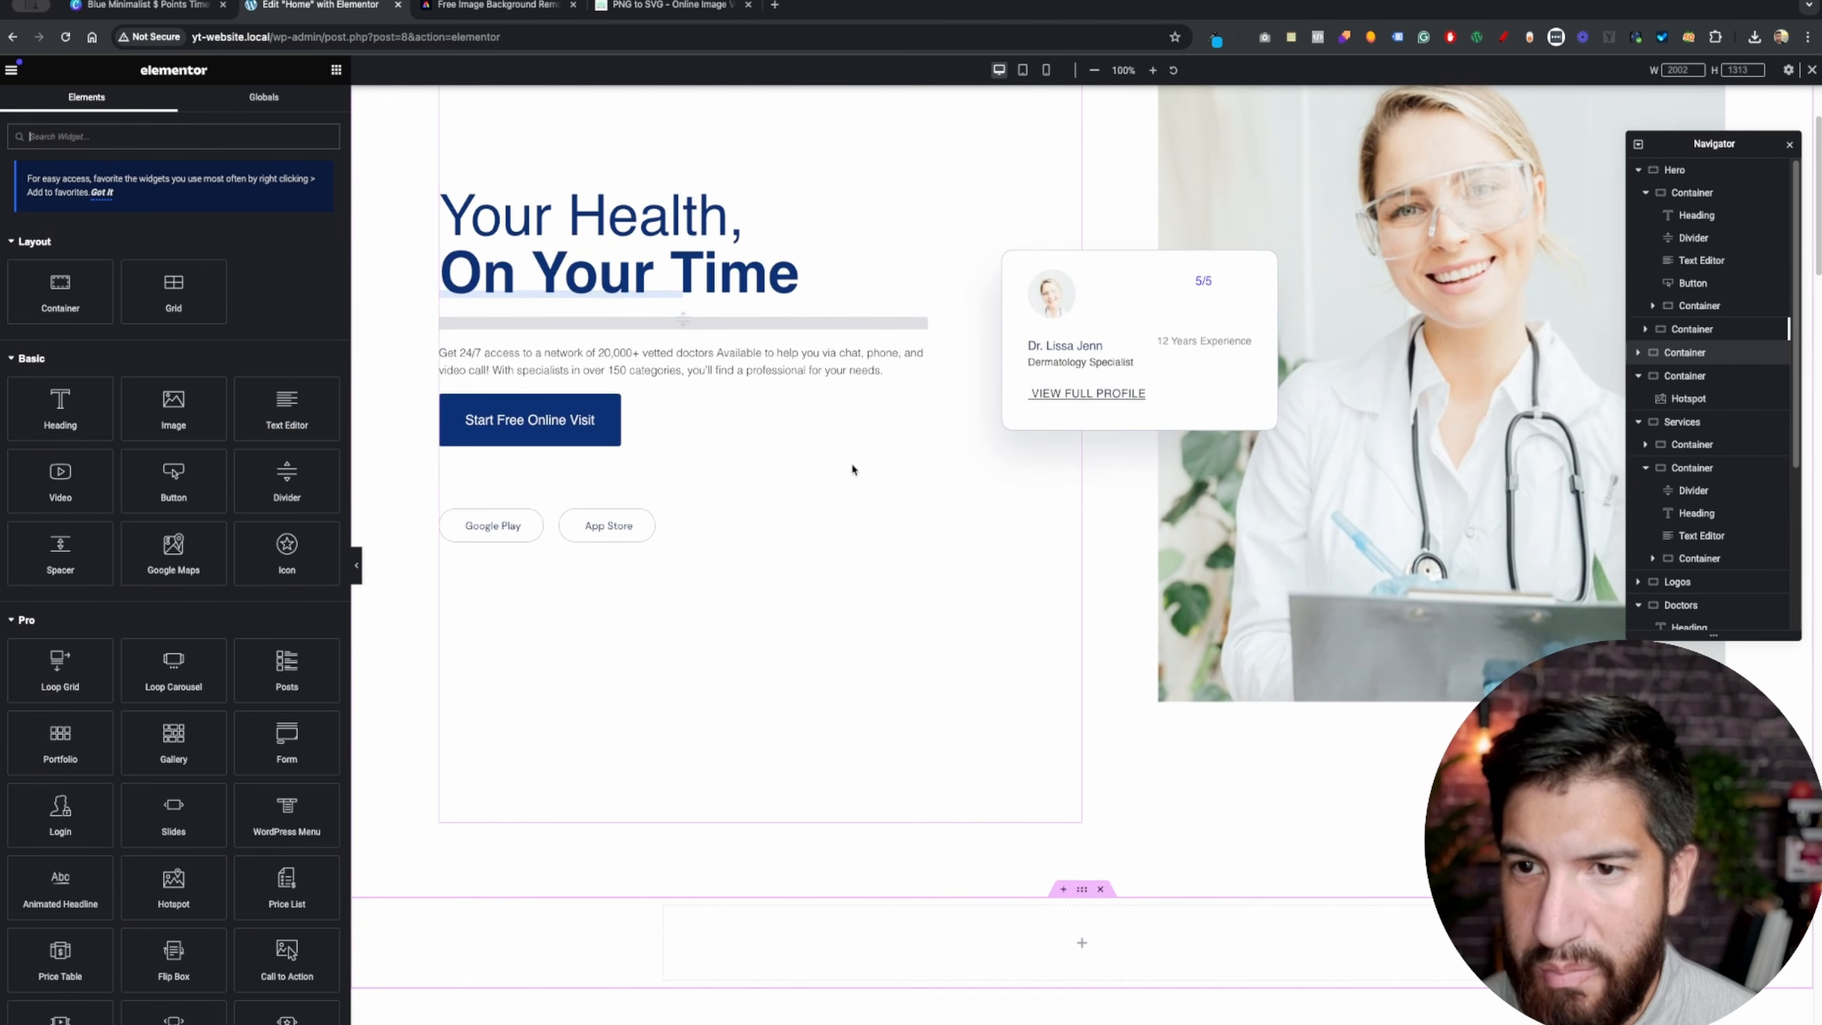
scroll(1099, 557, down, 8)
scroll(1098, 557, down, 3)
scroll(1118, 561, up, 1)
scroll(1220, 646, down, 1)
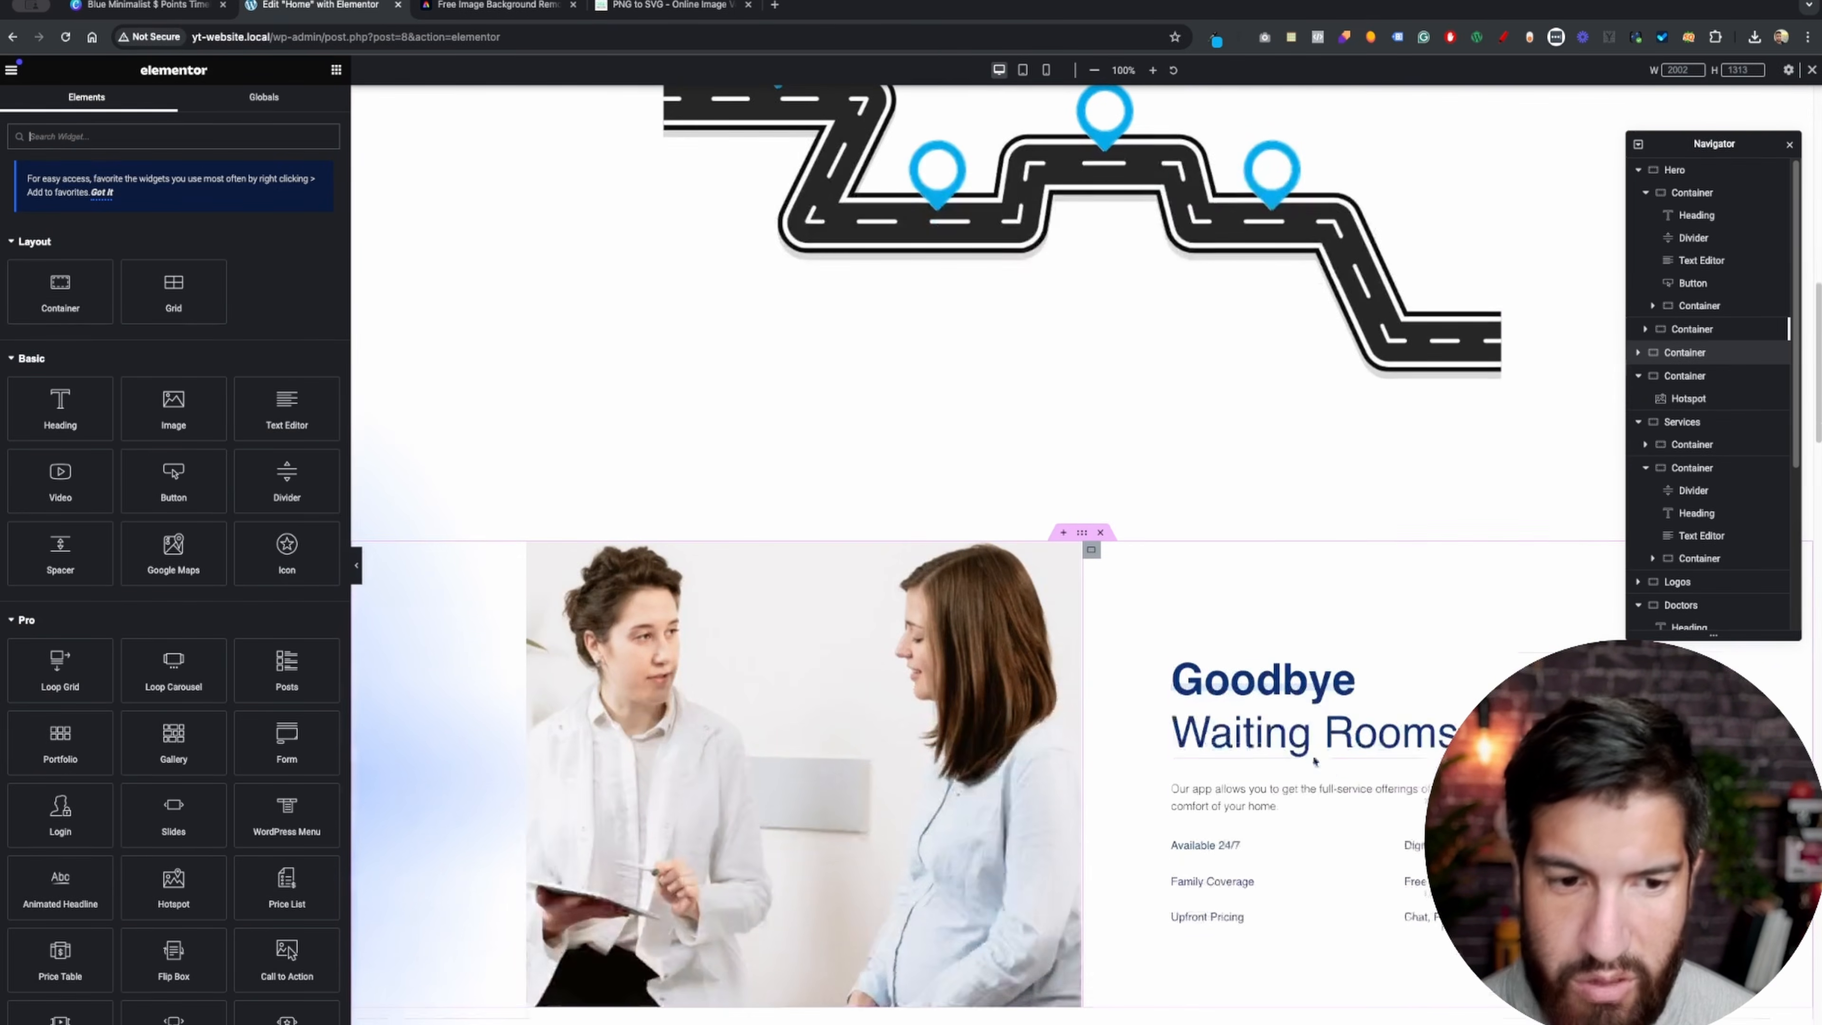
right_click(1275, 705)
key(Escape)
scroll(1008, 394, up, 6)
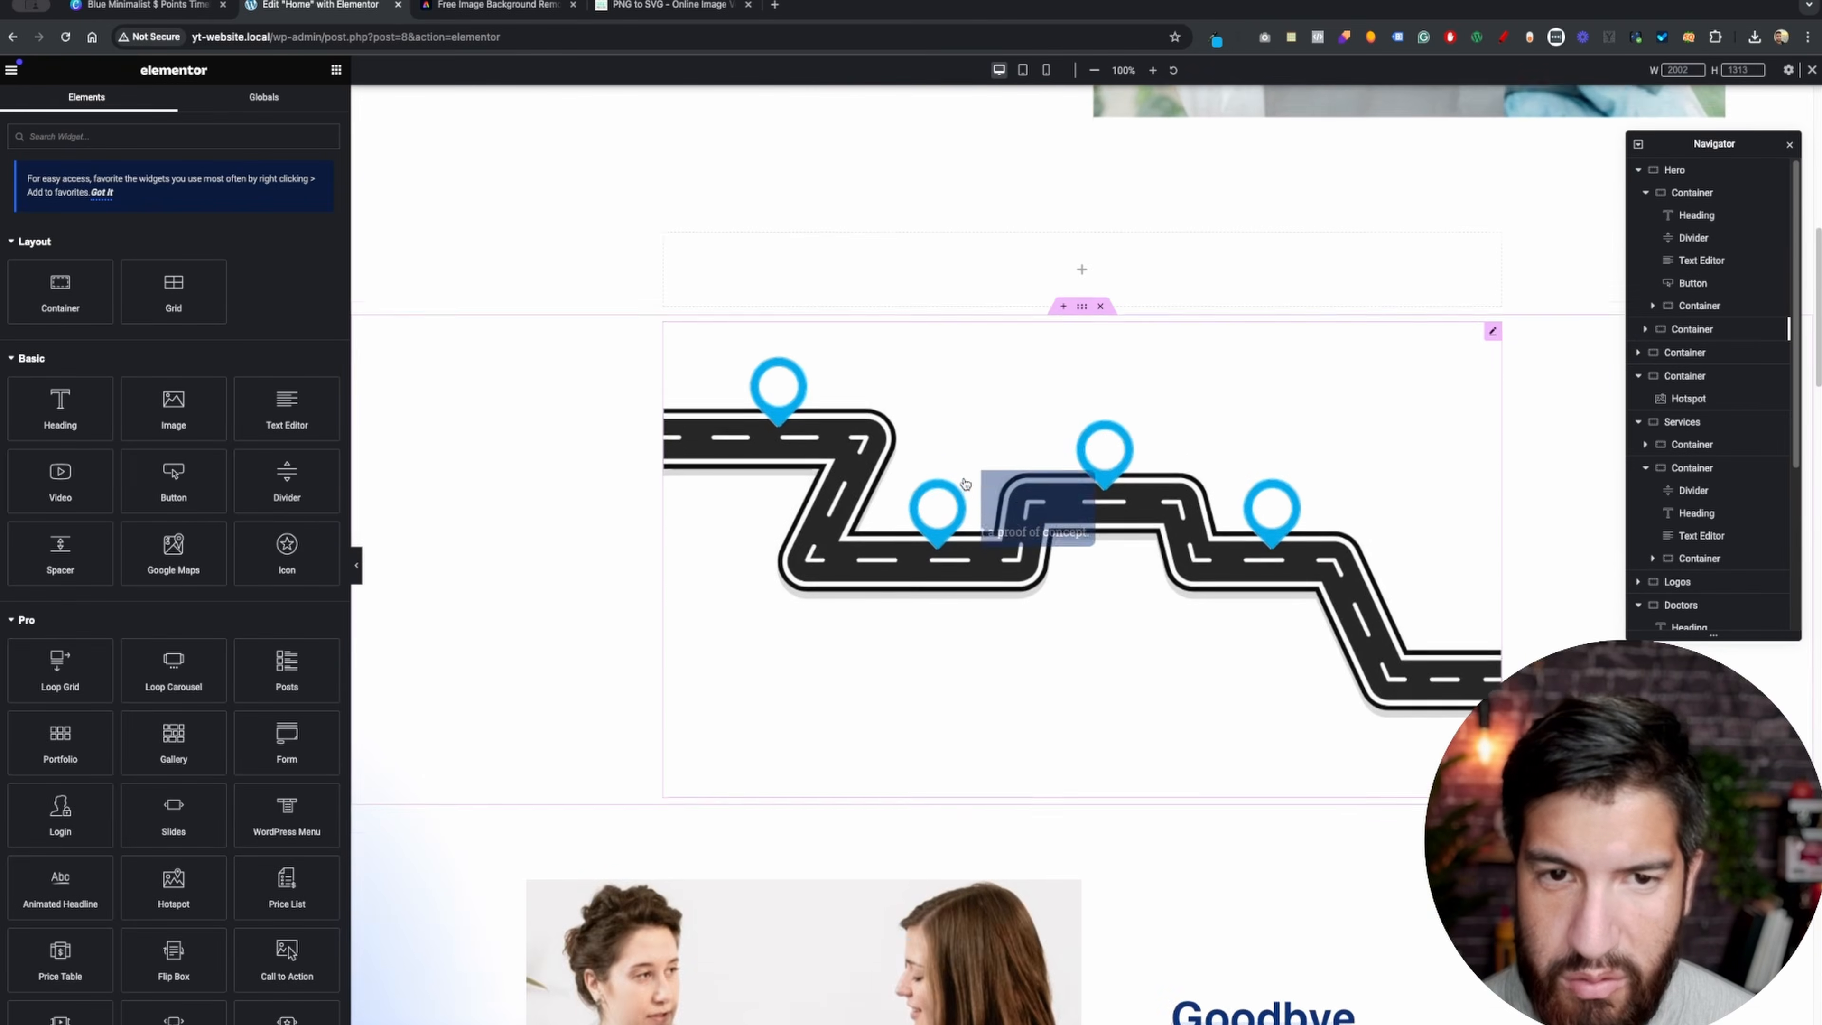
right_click(1008, 393)
click(1047, 521)
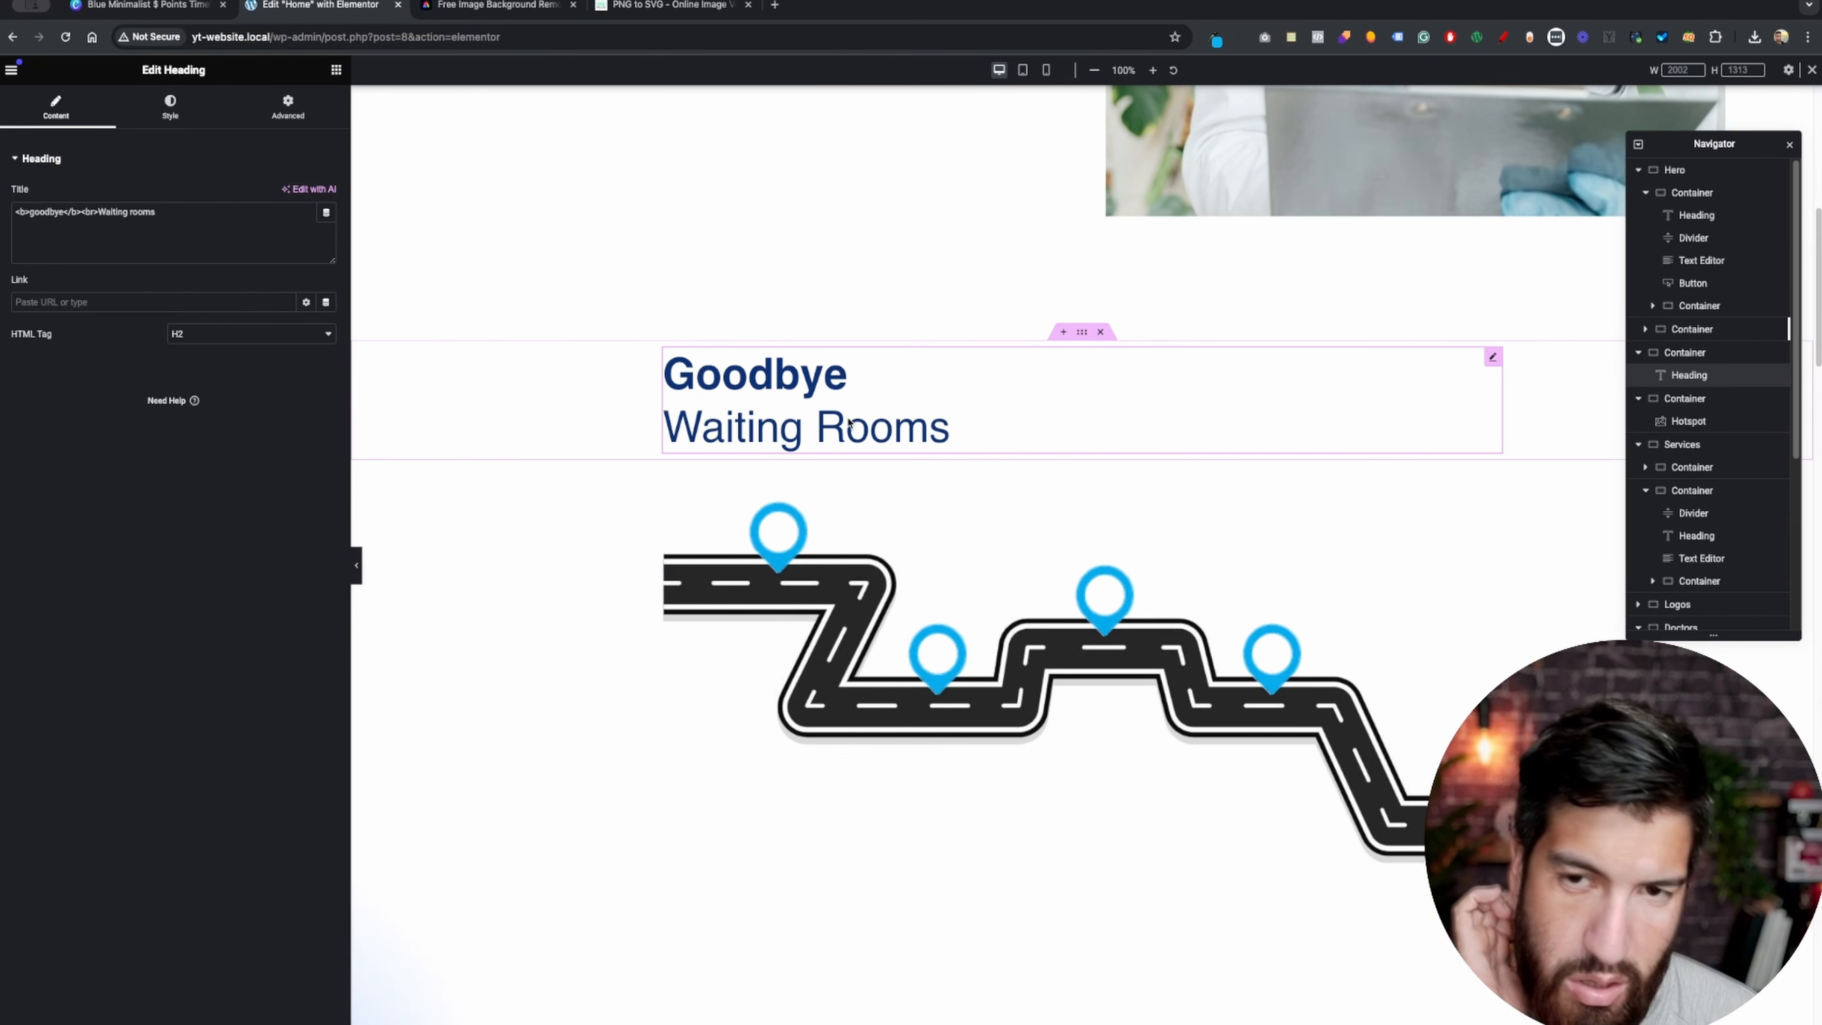
- Set the heading container's item alignment to End
click(336, 70)
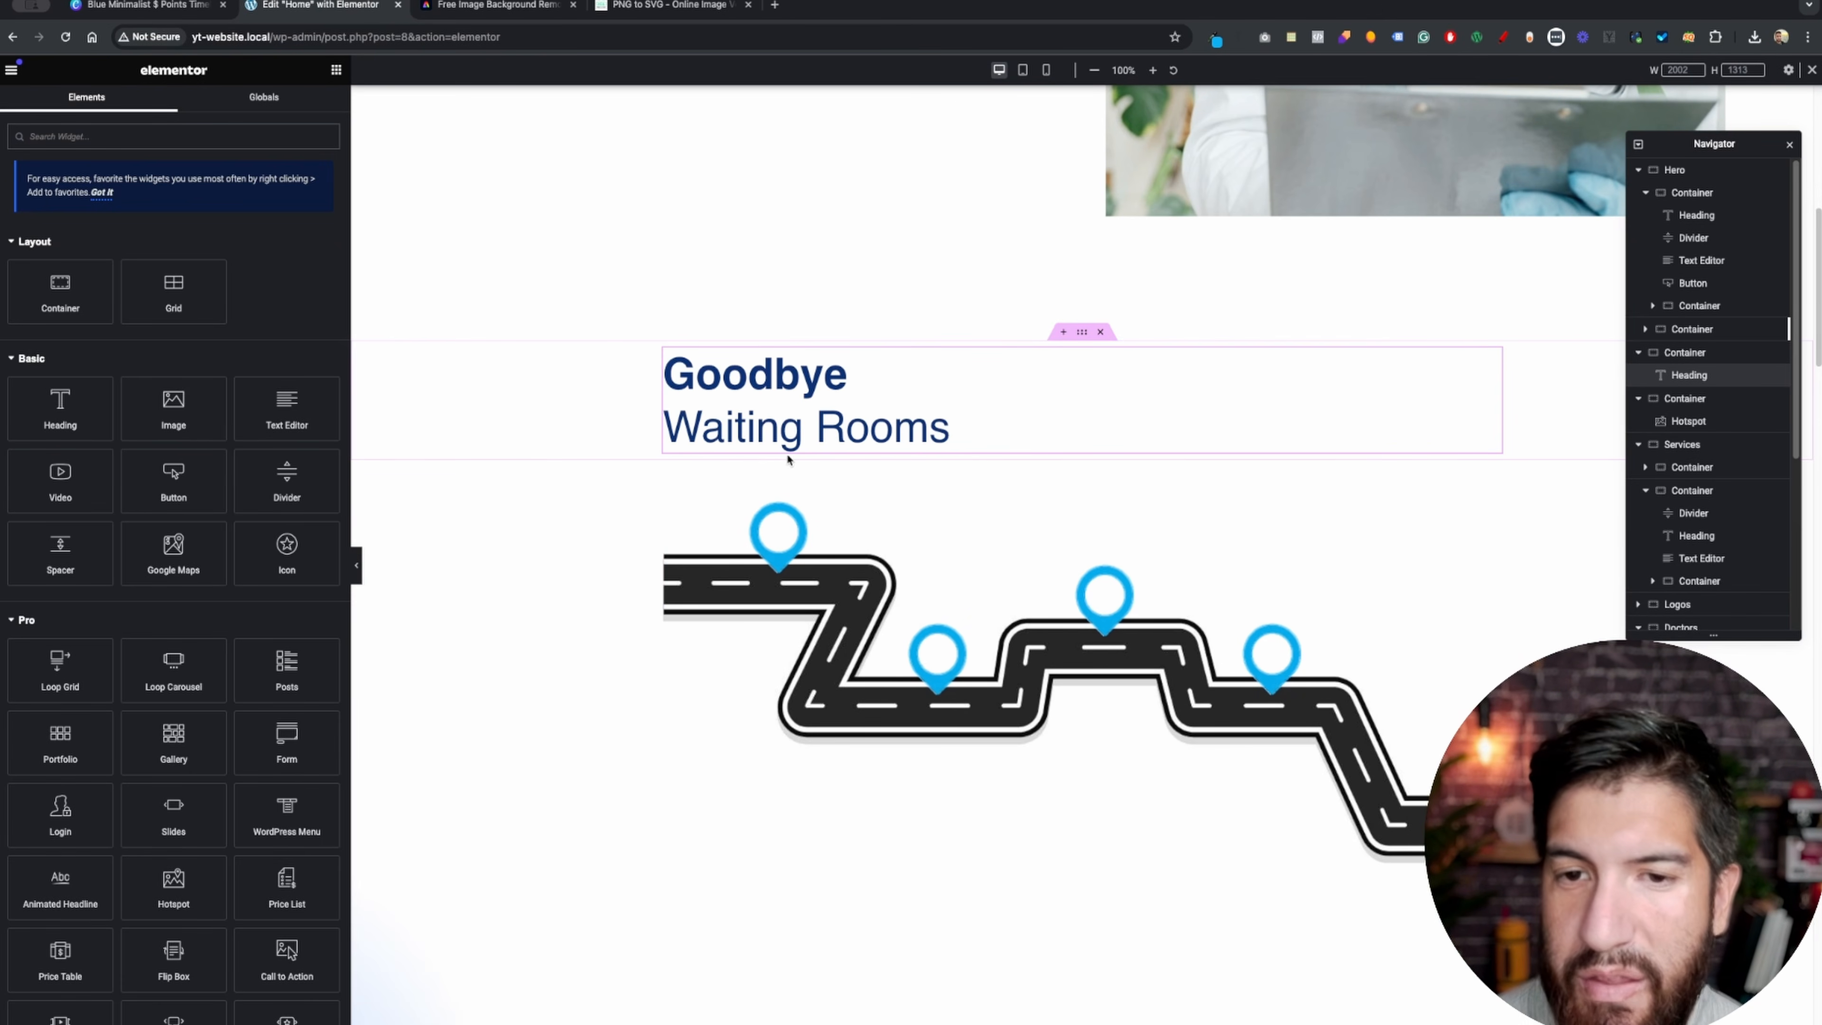
click(1494, 358)
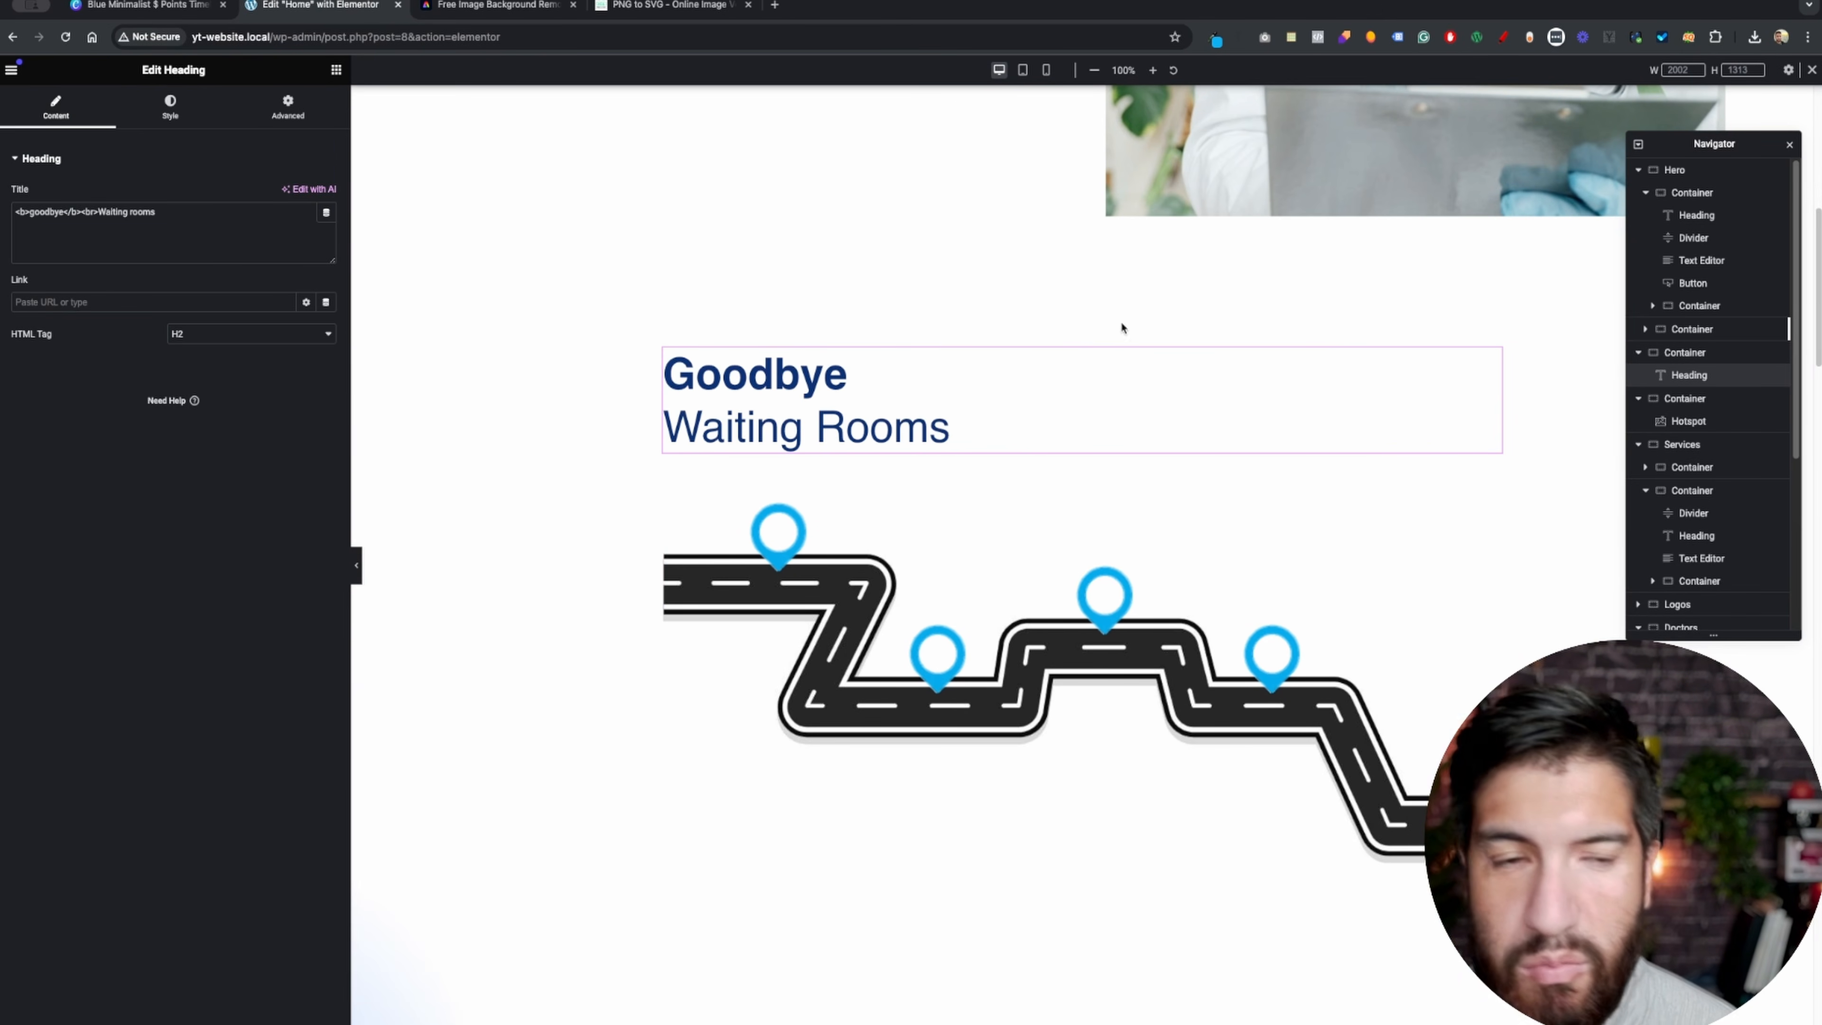
click(288, 115)
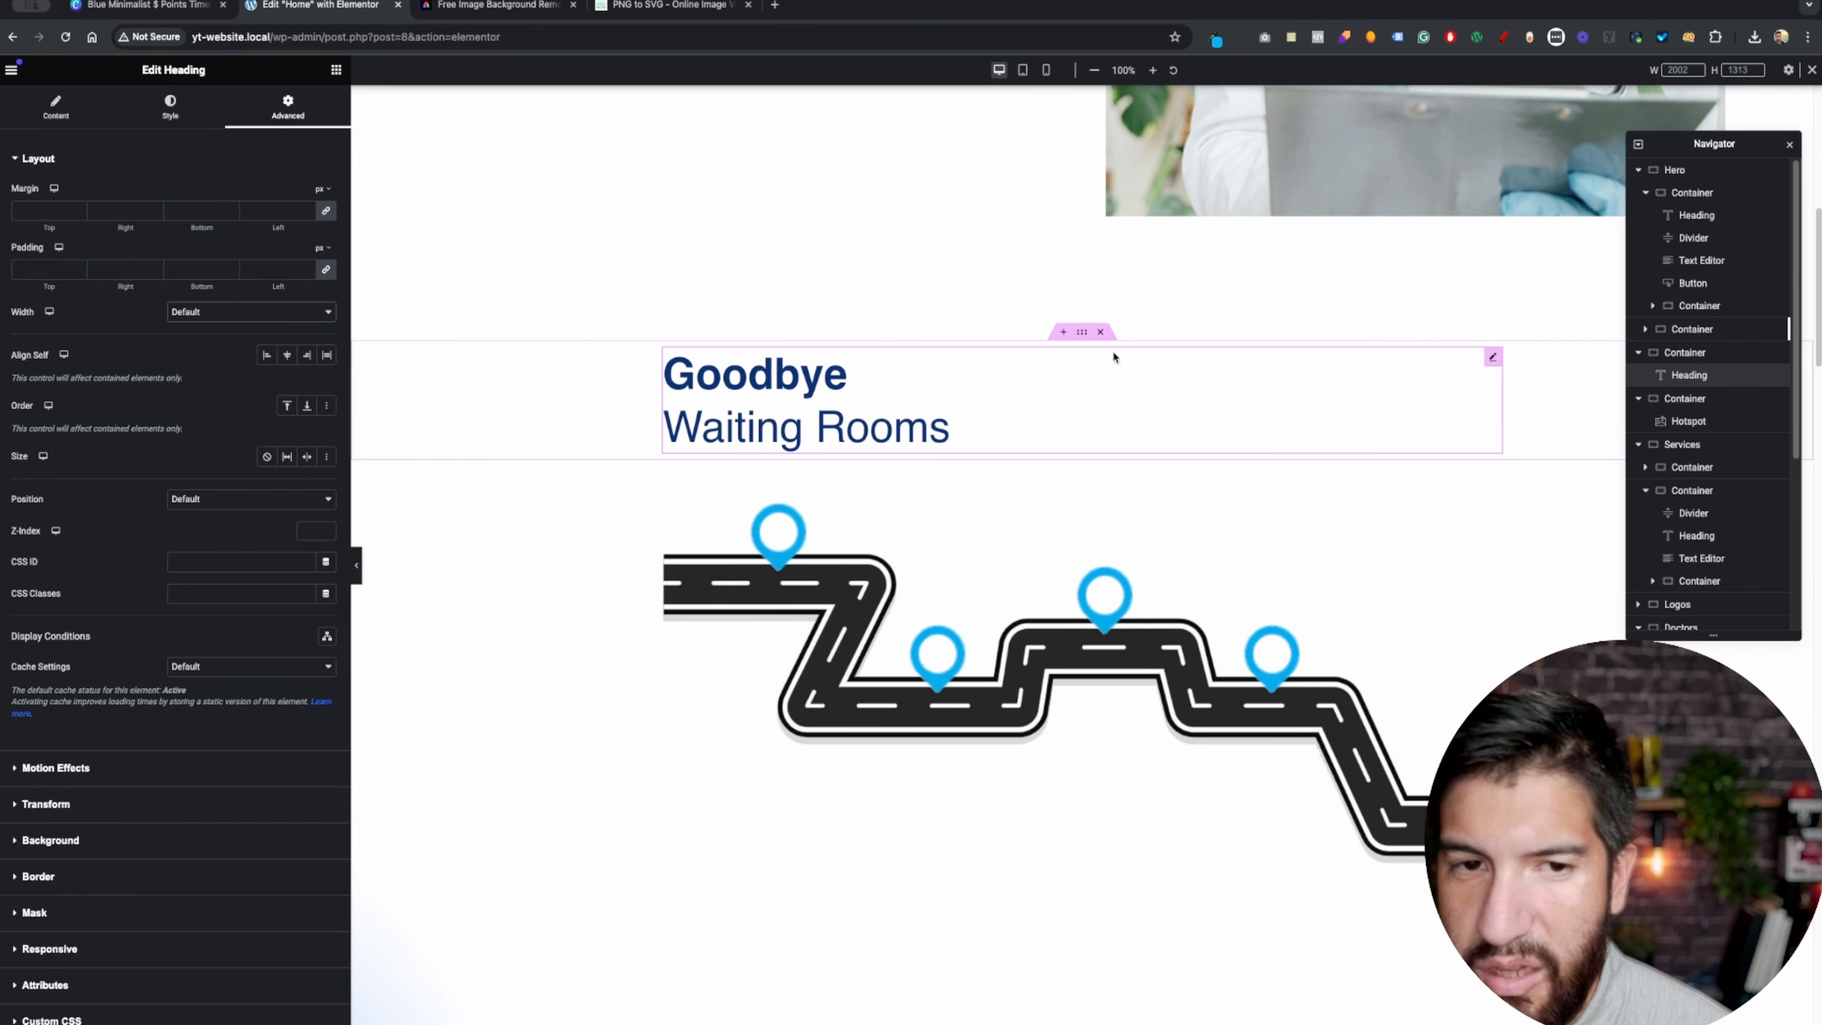
click(1085, 331)
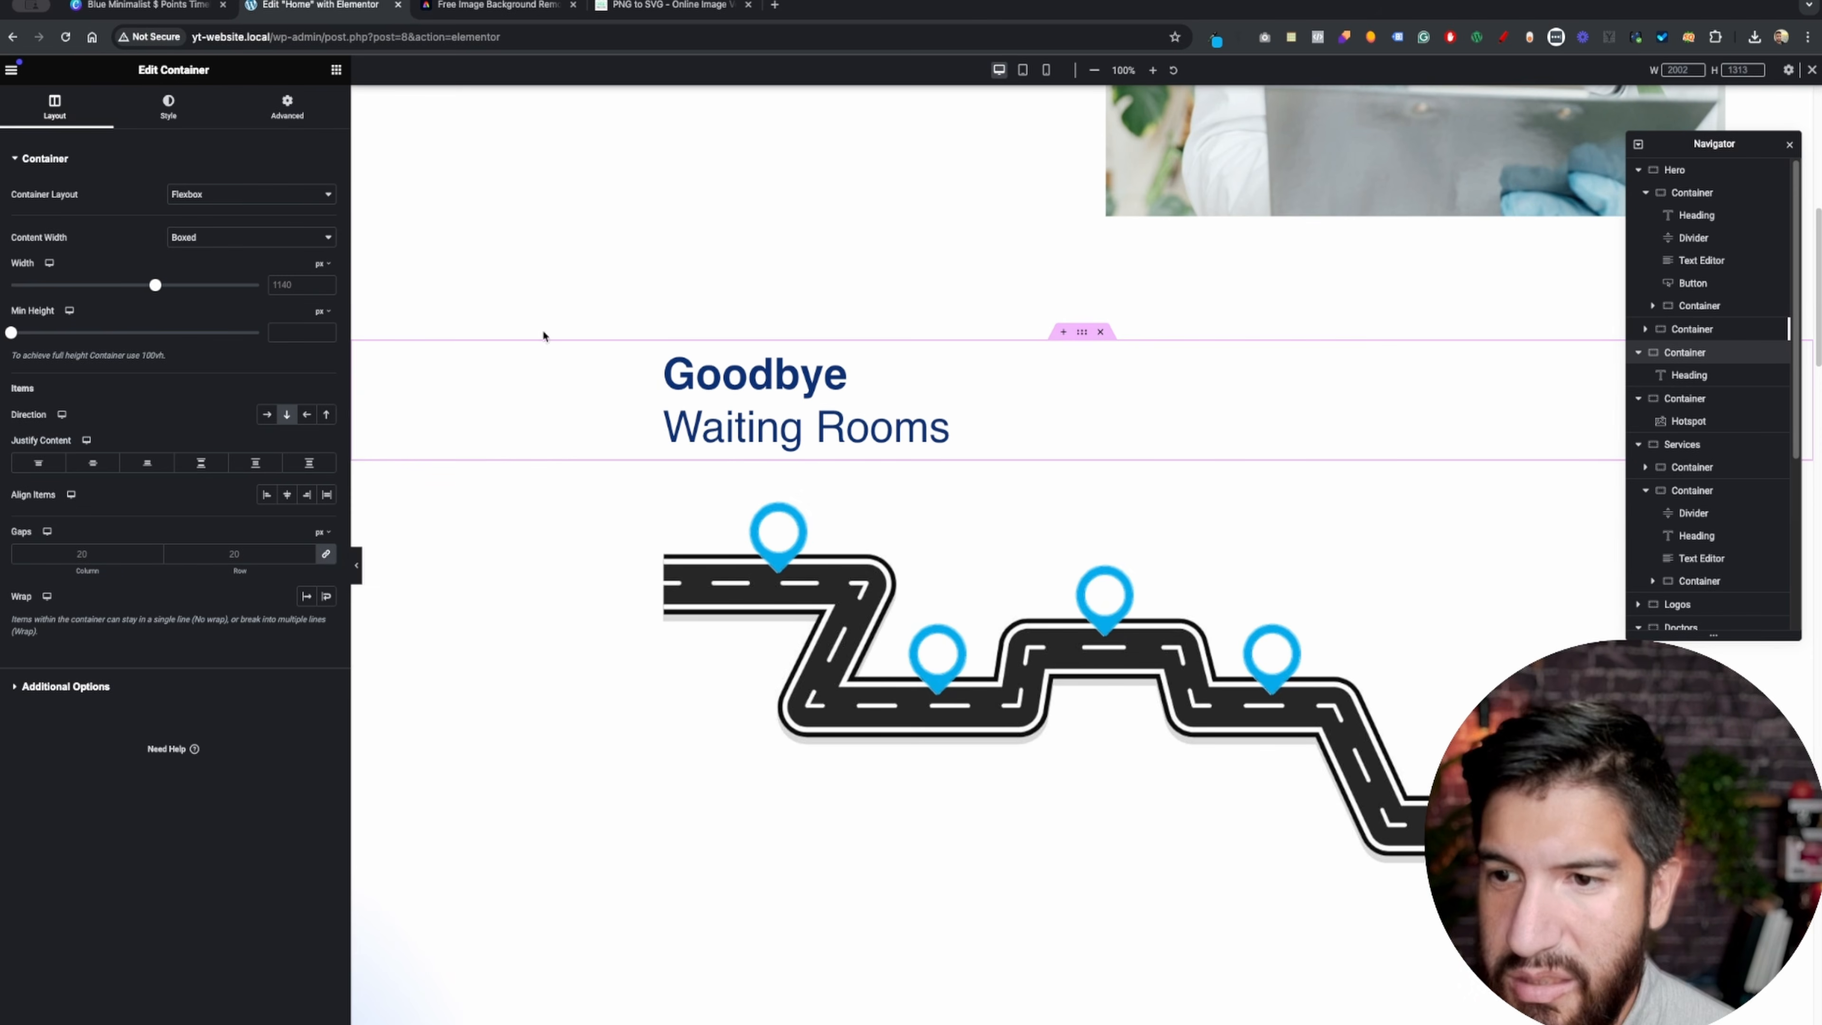
click(306, 499)
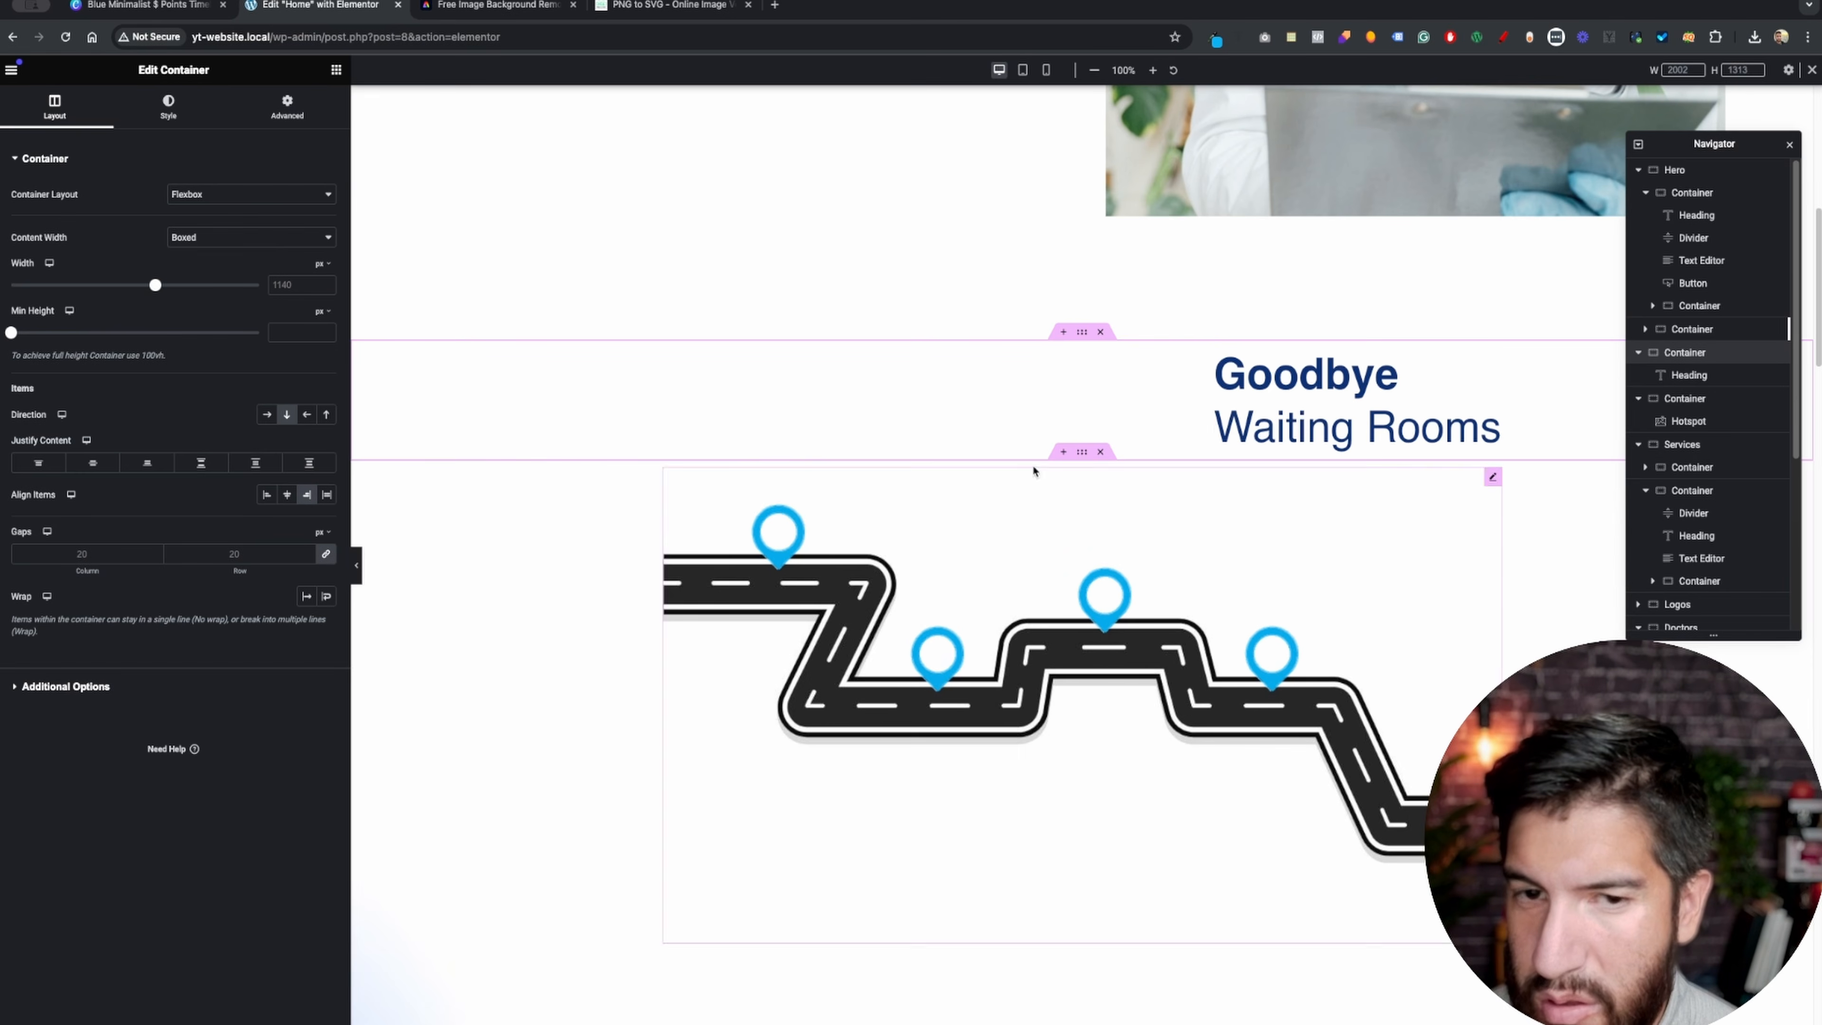
- Overlap the heading with the road map by unlinking its margins, setting the bottom margin to -219 px and the z-index to 1
click(1325, 415)
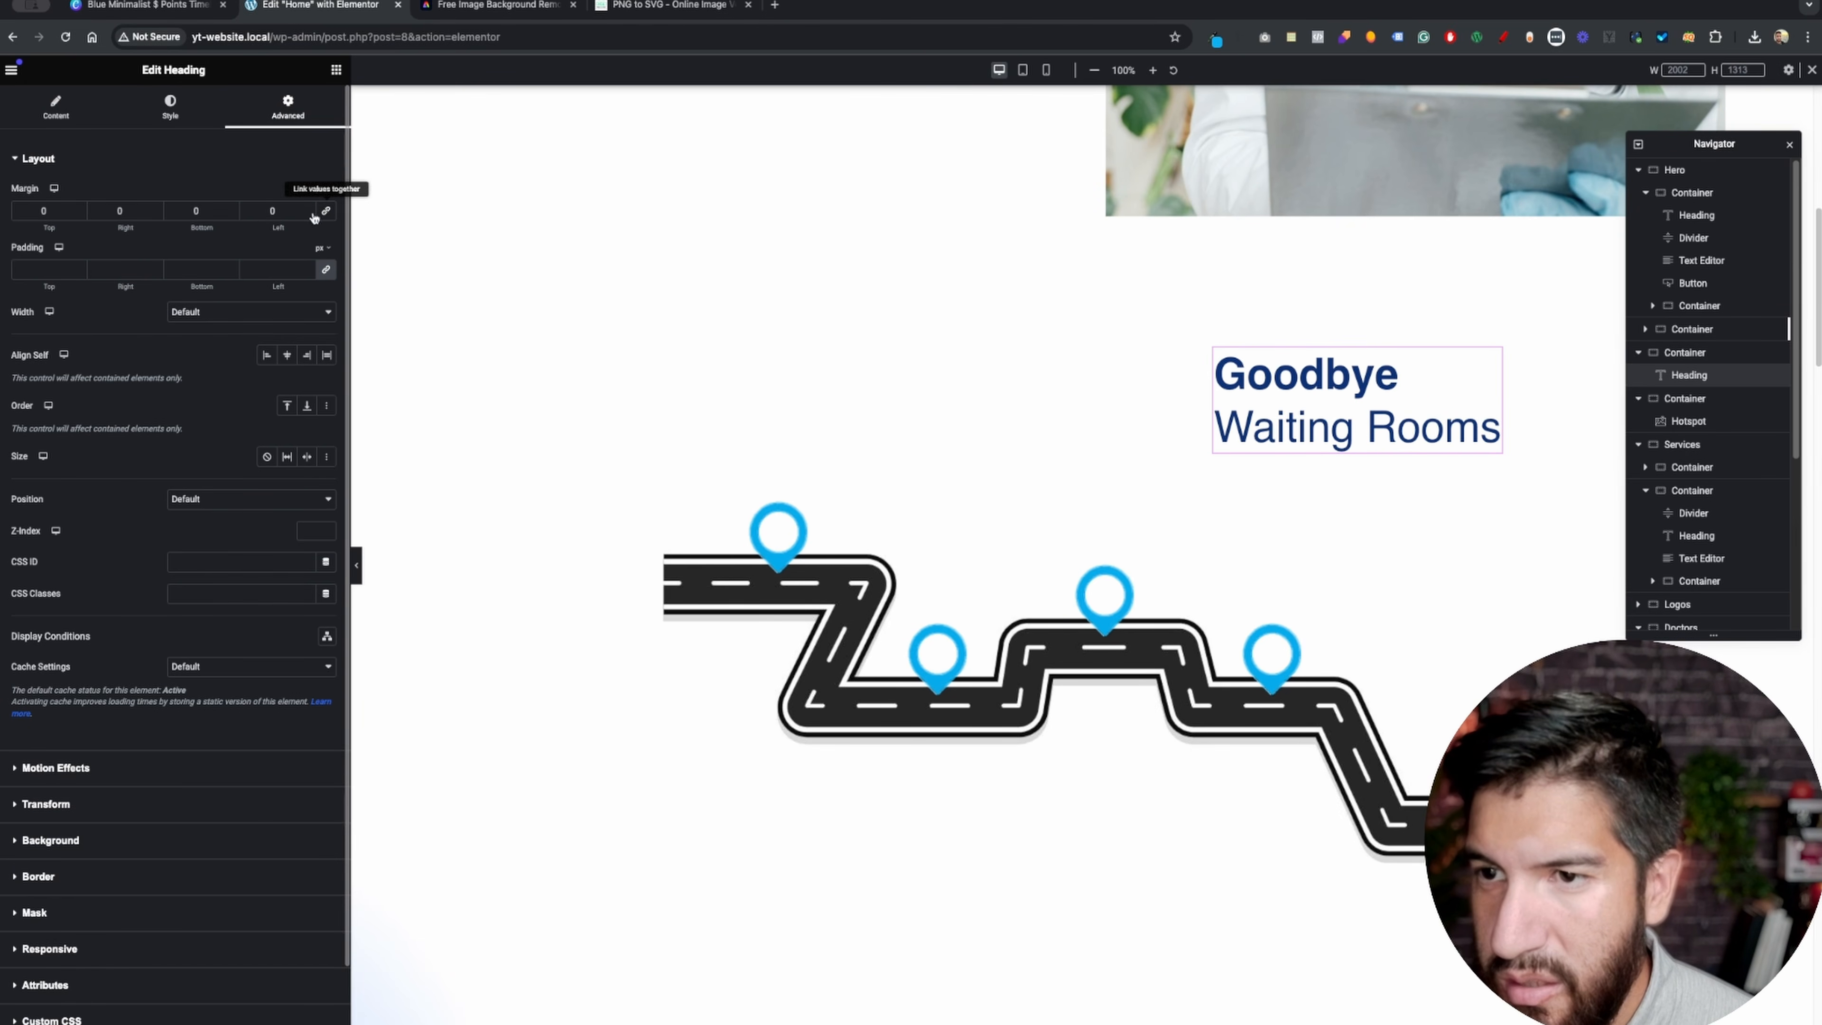
drag(209, 229, 64, 230)
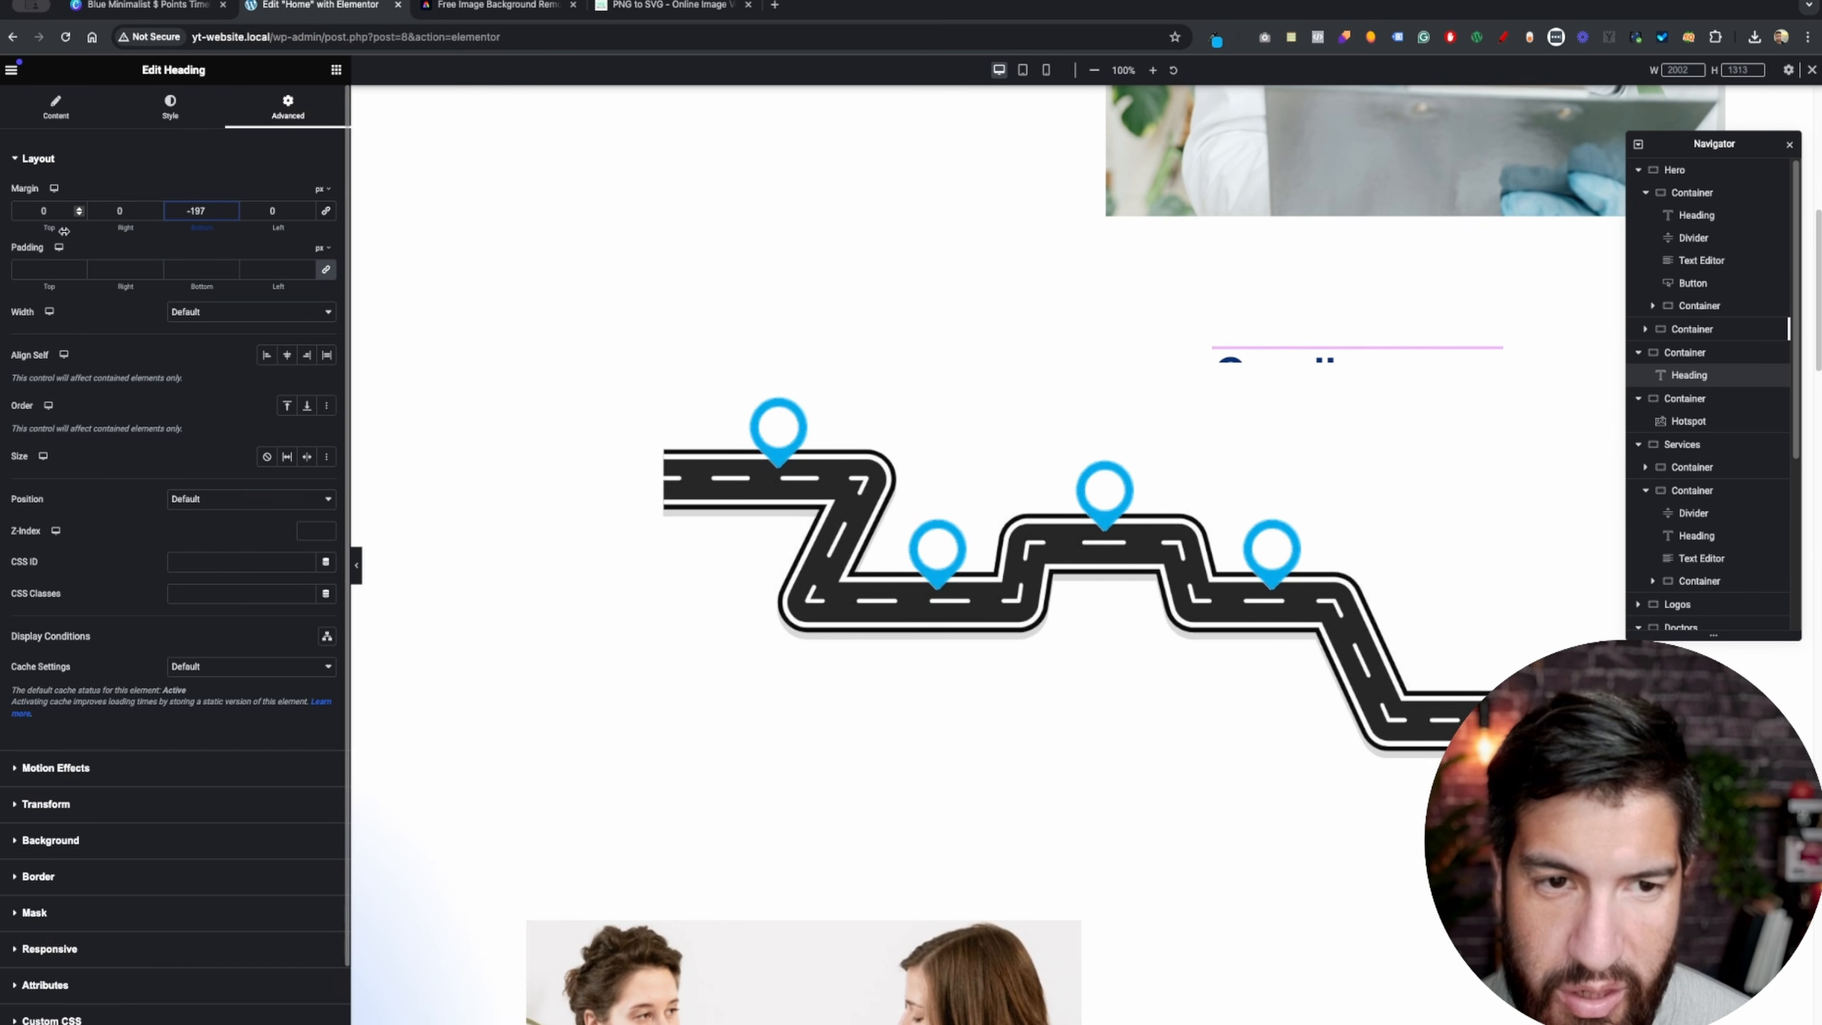
click(309, 530)
text(1)
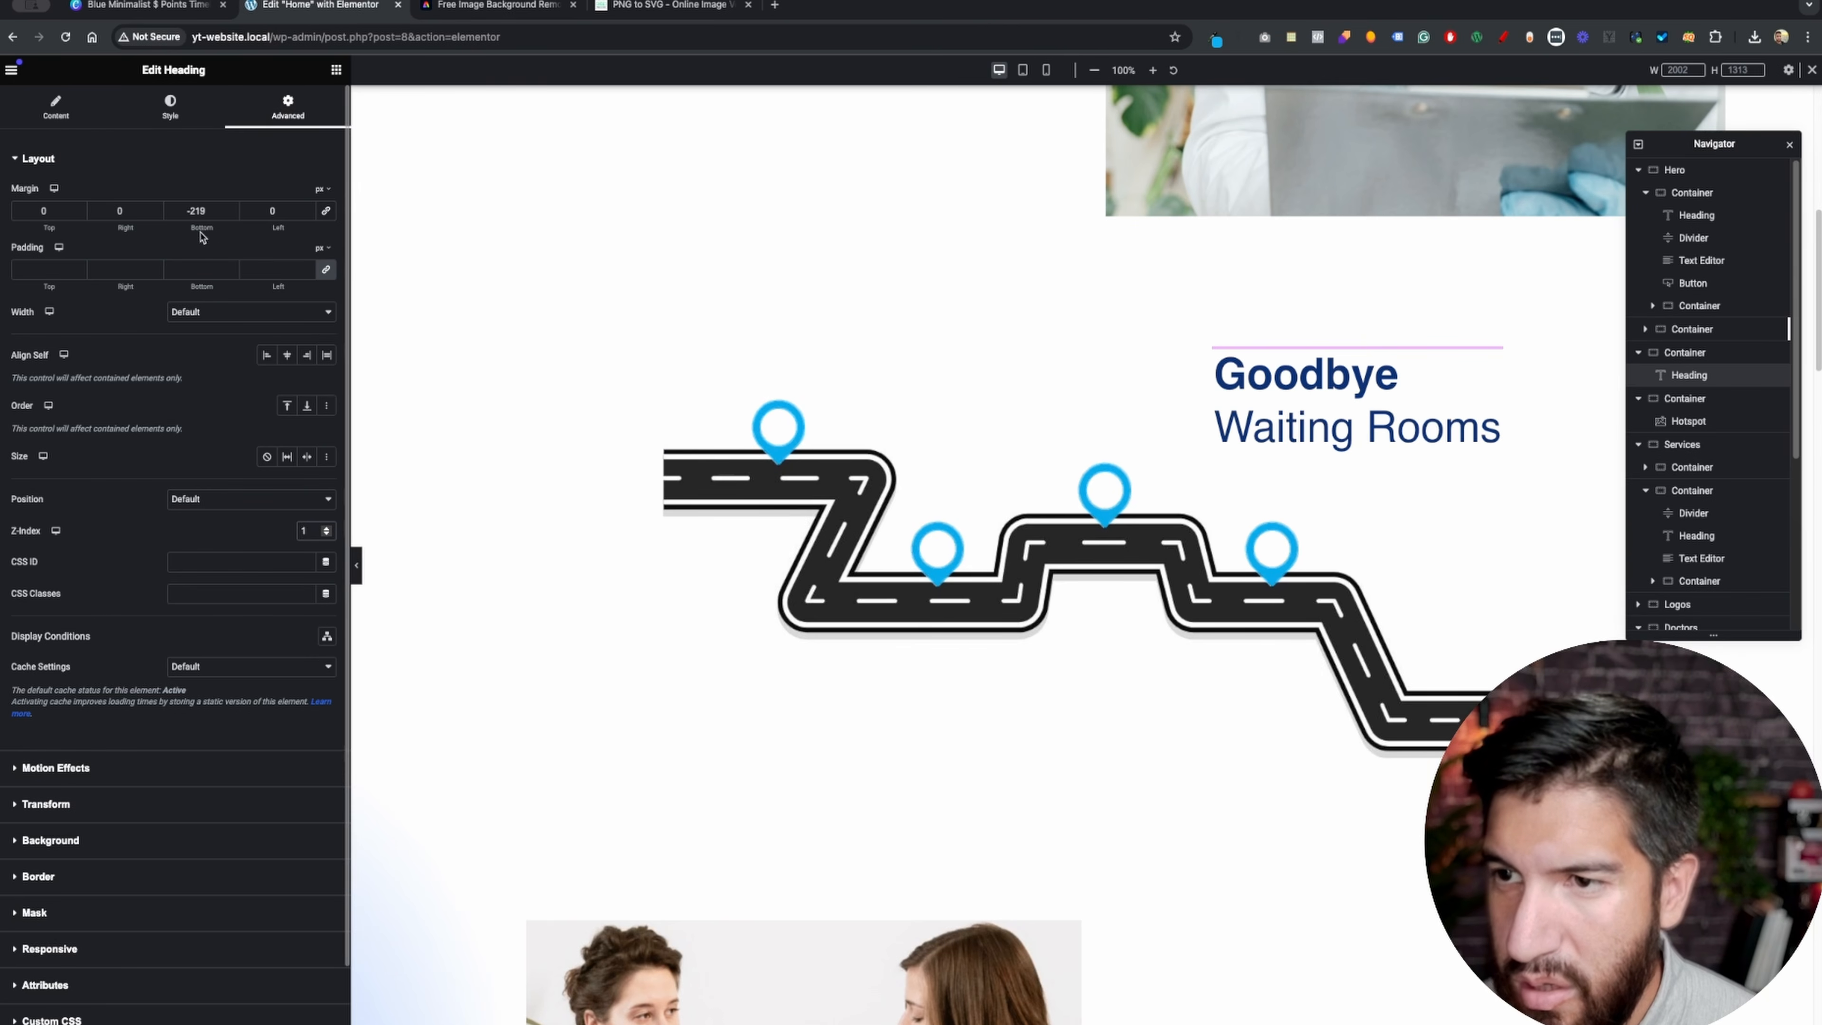
drag(207, 288, 308, 271)
key(BackSpace)
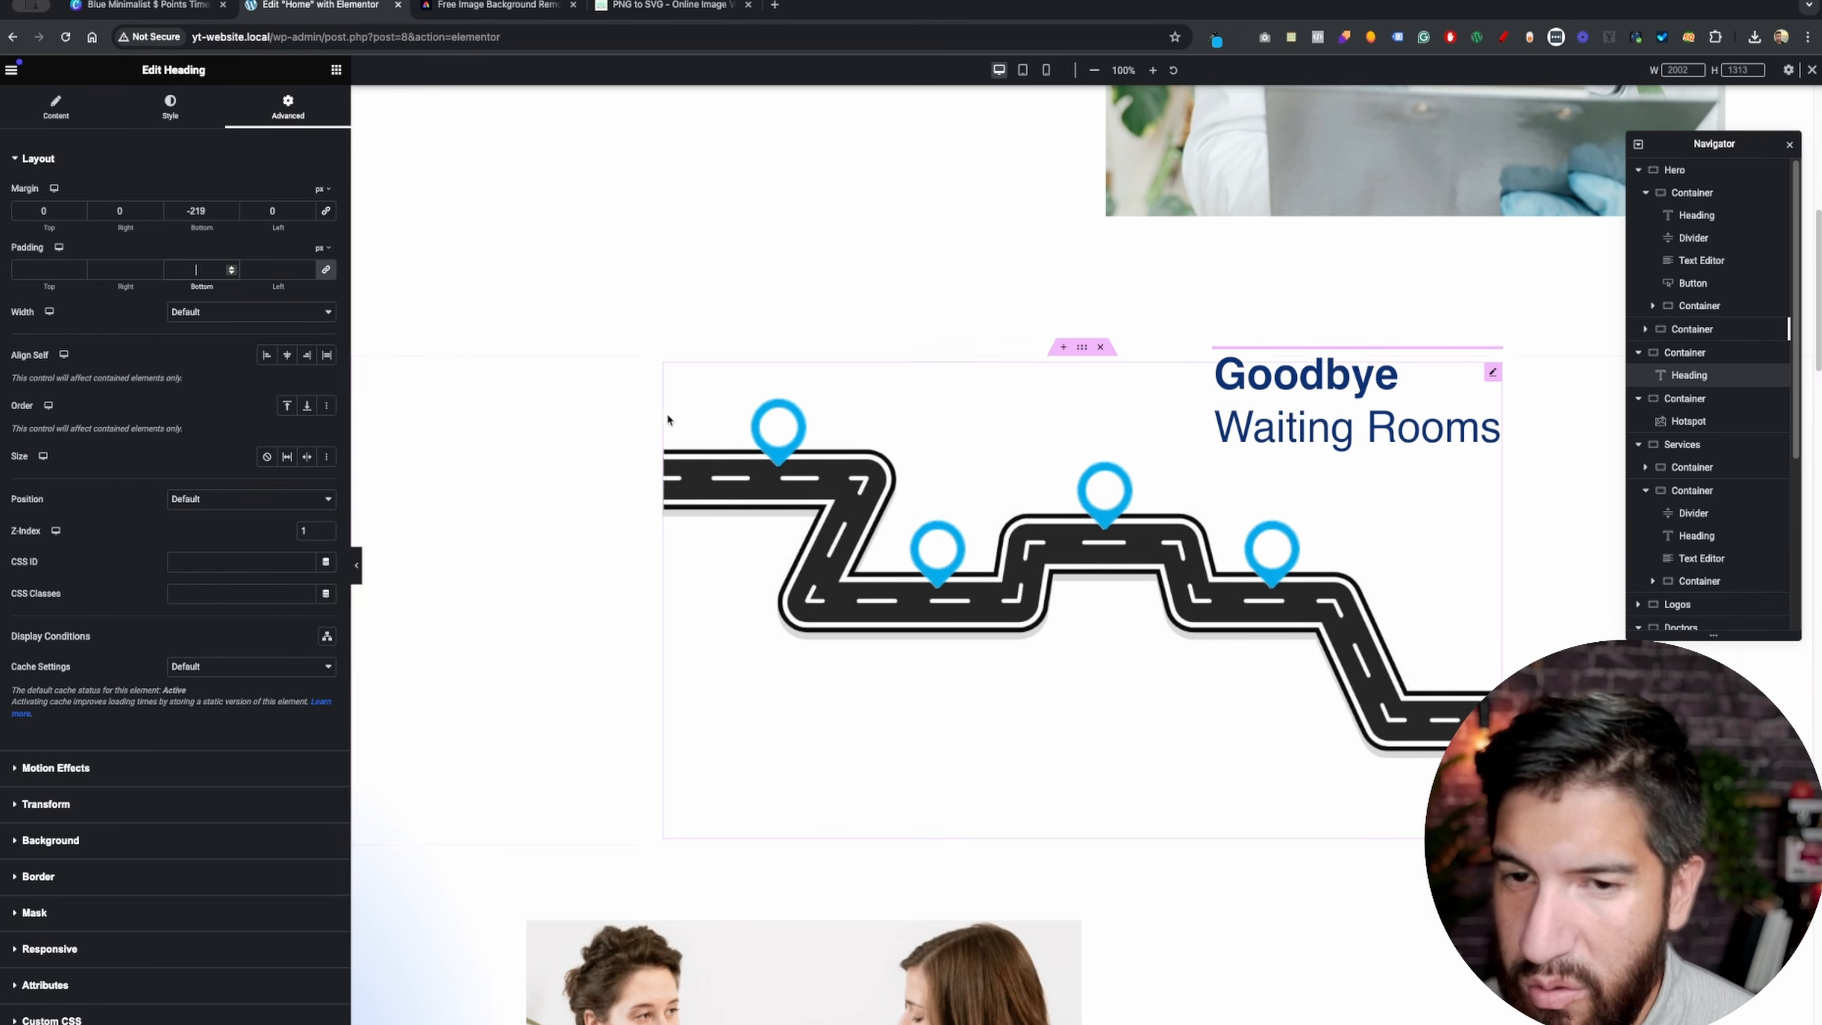
scroll(1248, 546, down, 1)
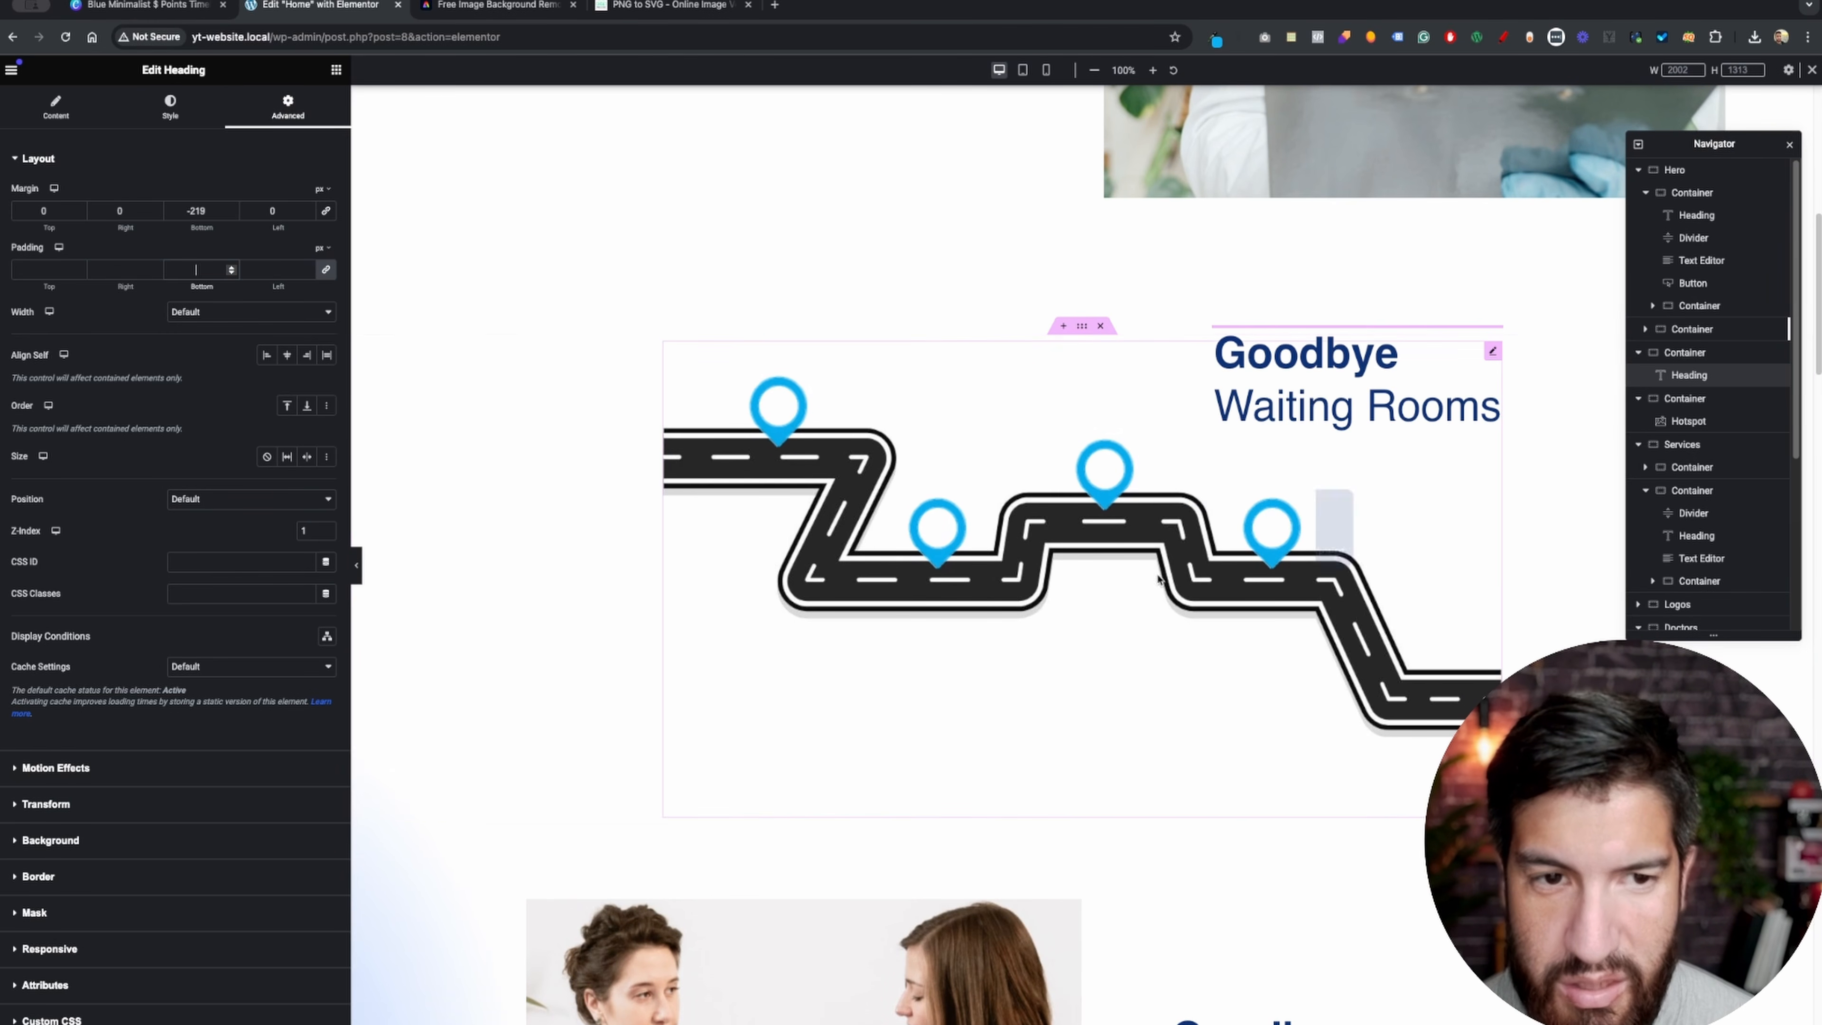
- Copy the border colour's hex code from the third doctor card in the Doctors section
scroll(1148, 603, down, 2)
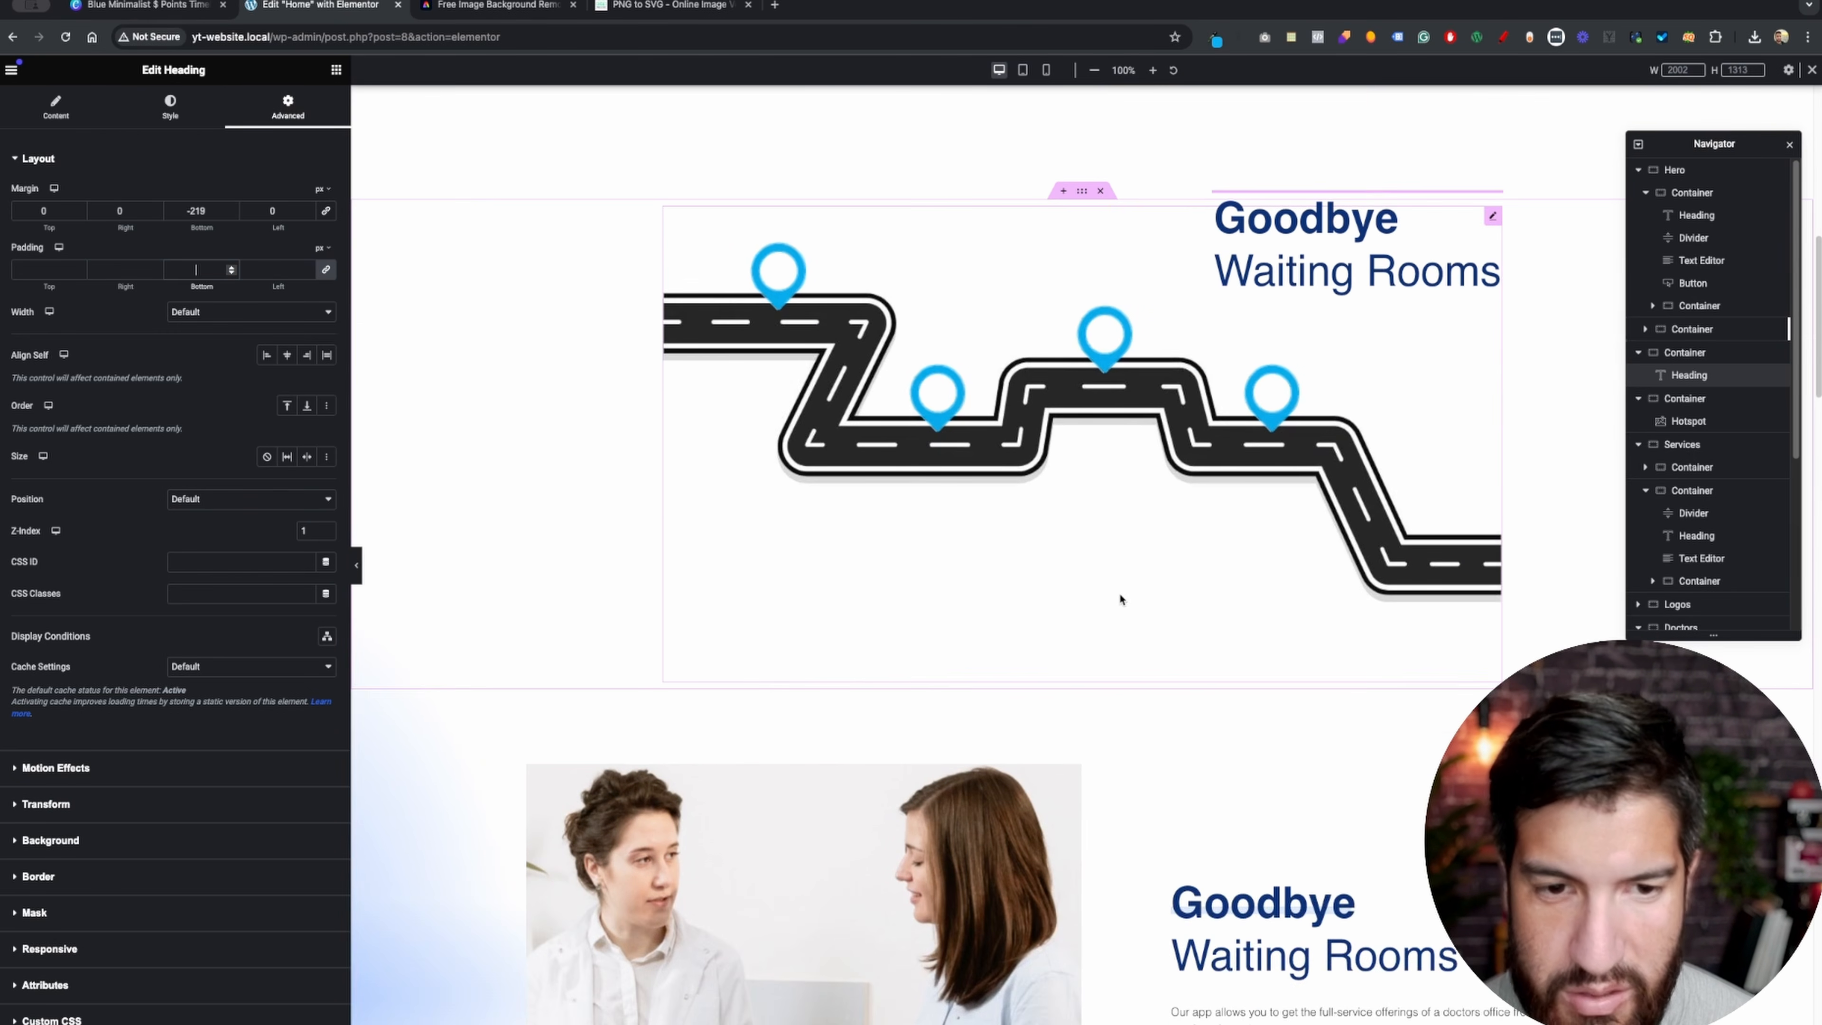
scroll(1141, 592, down, 1)
scroll(1208, 631, up, 2)
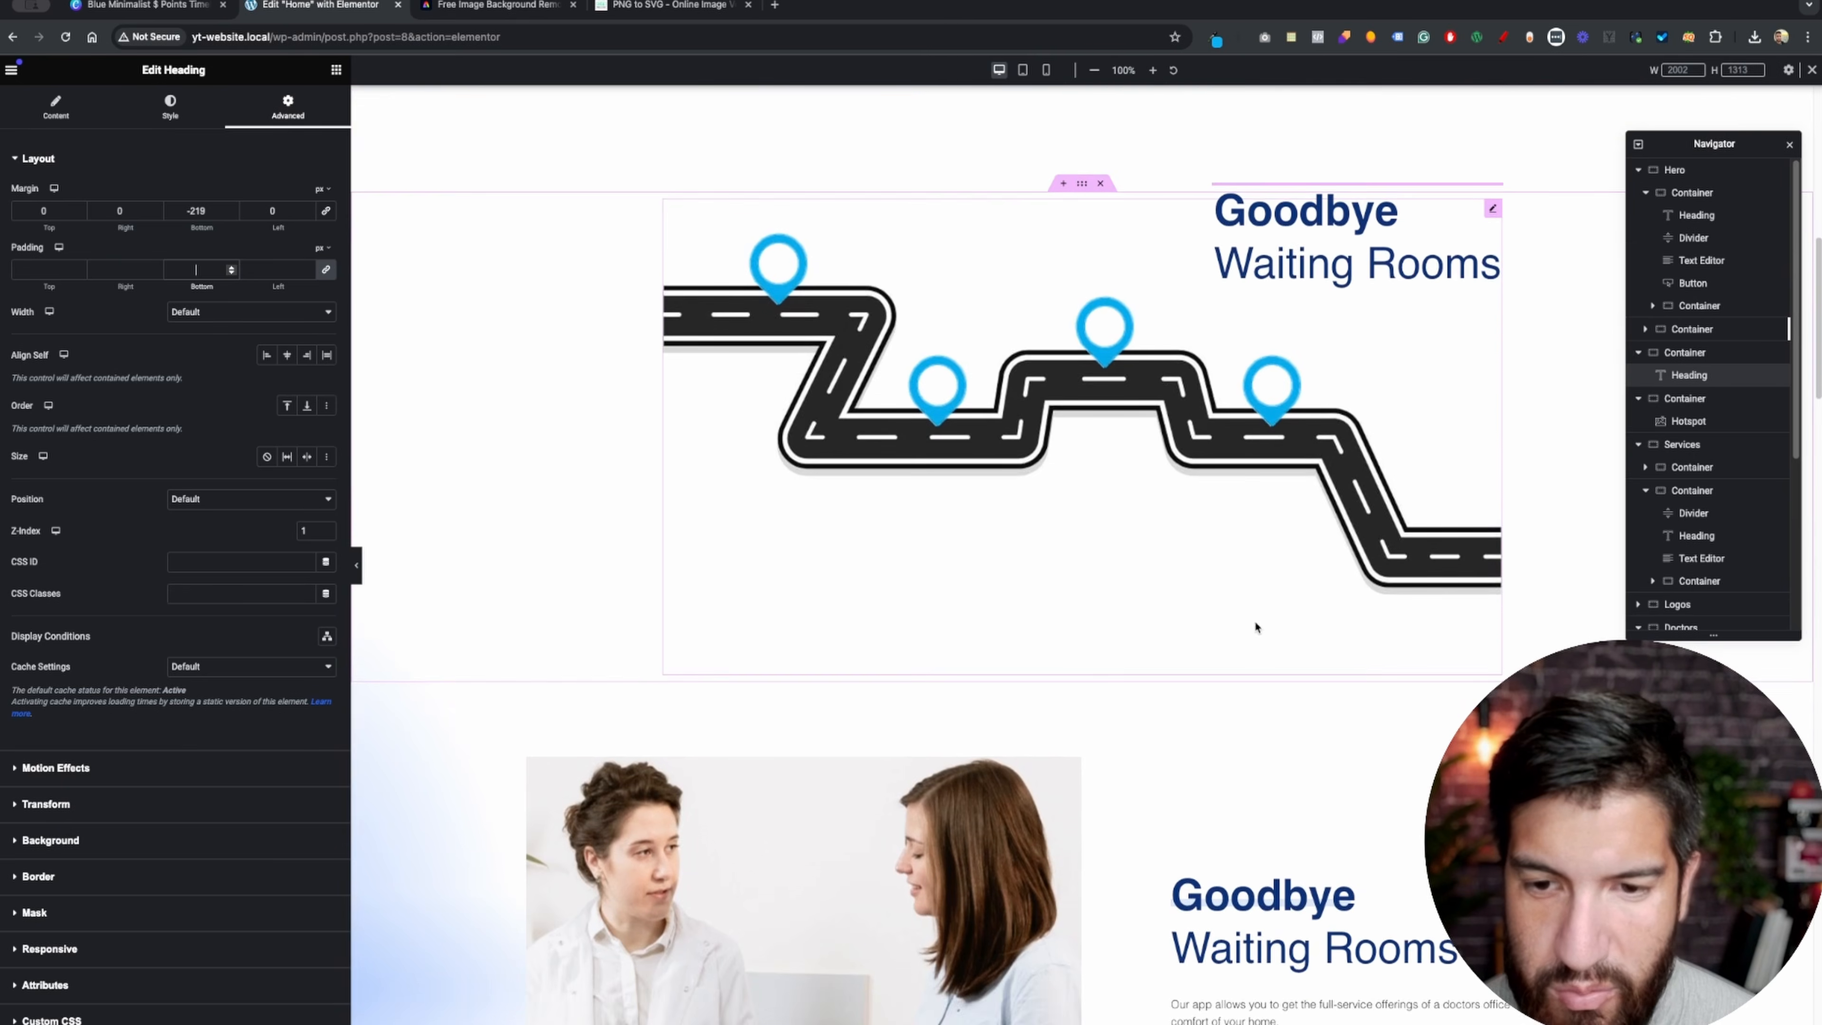
scroll(1298, 667, down, 20)
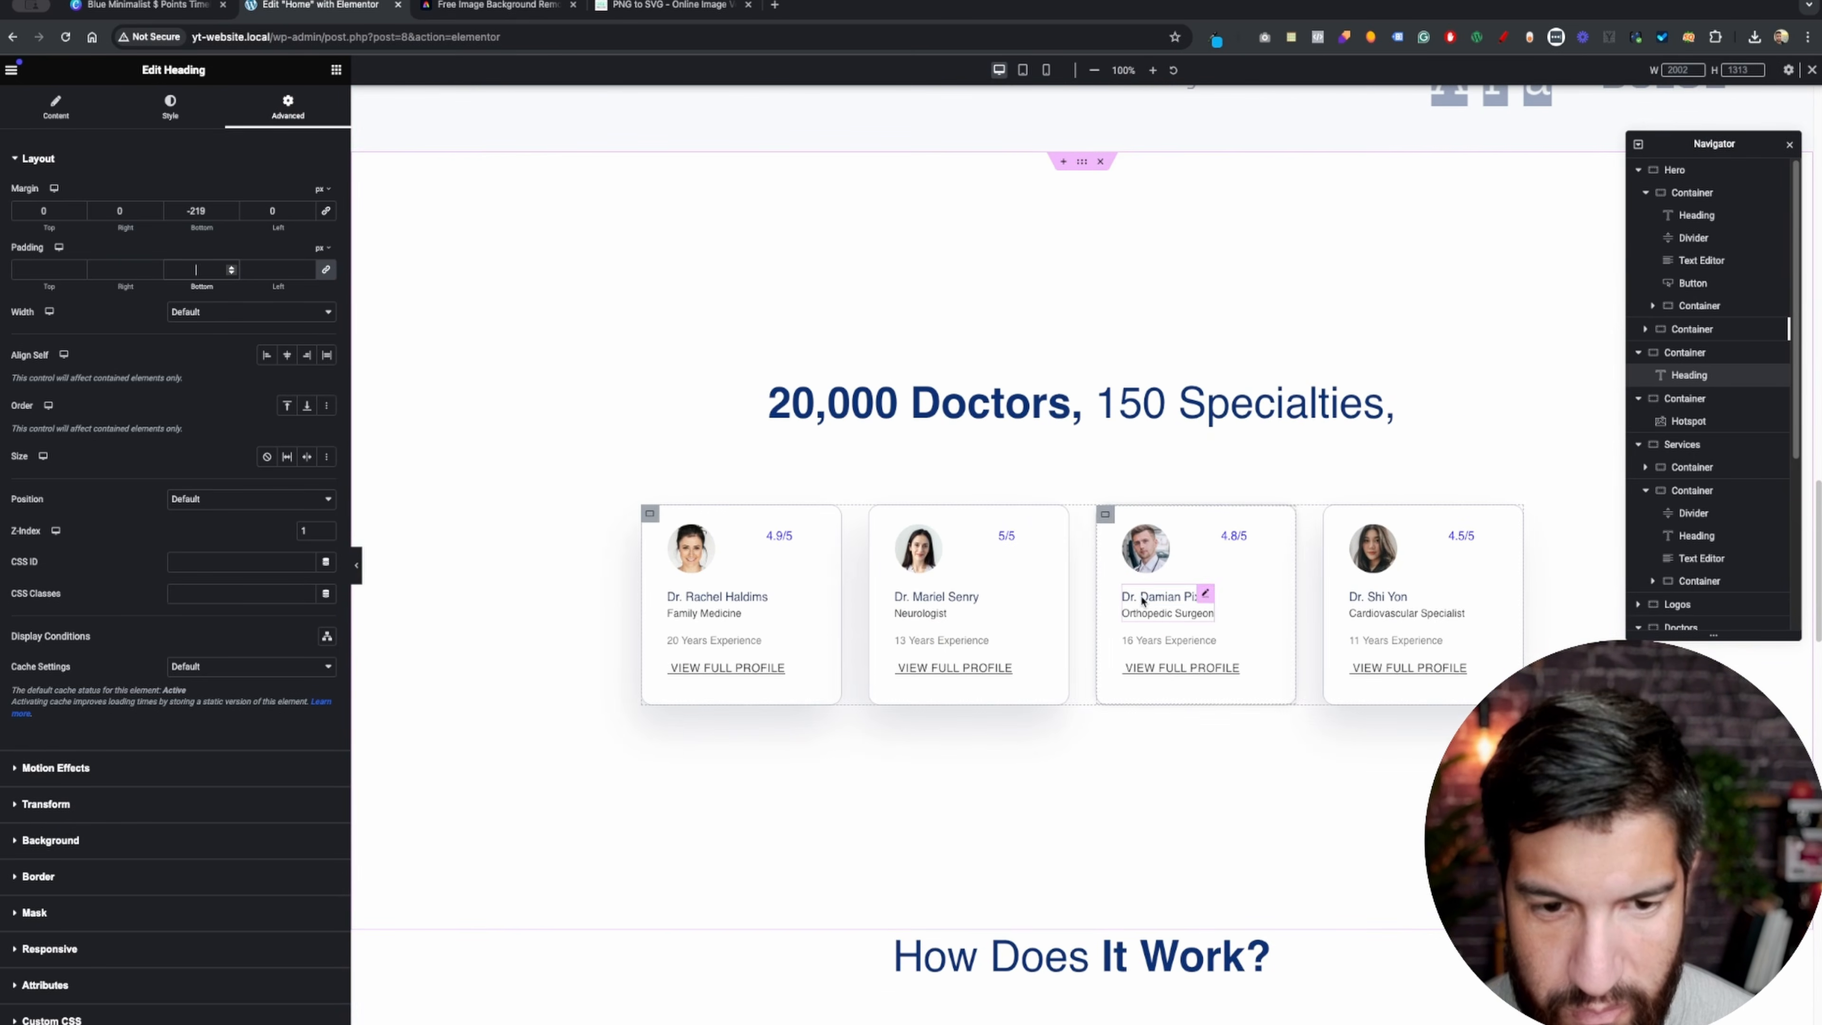
click(1106, 515)
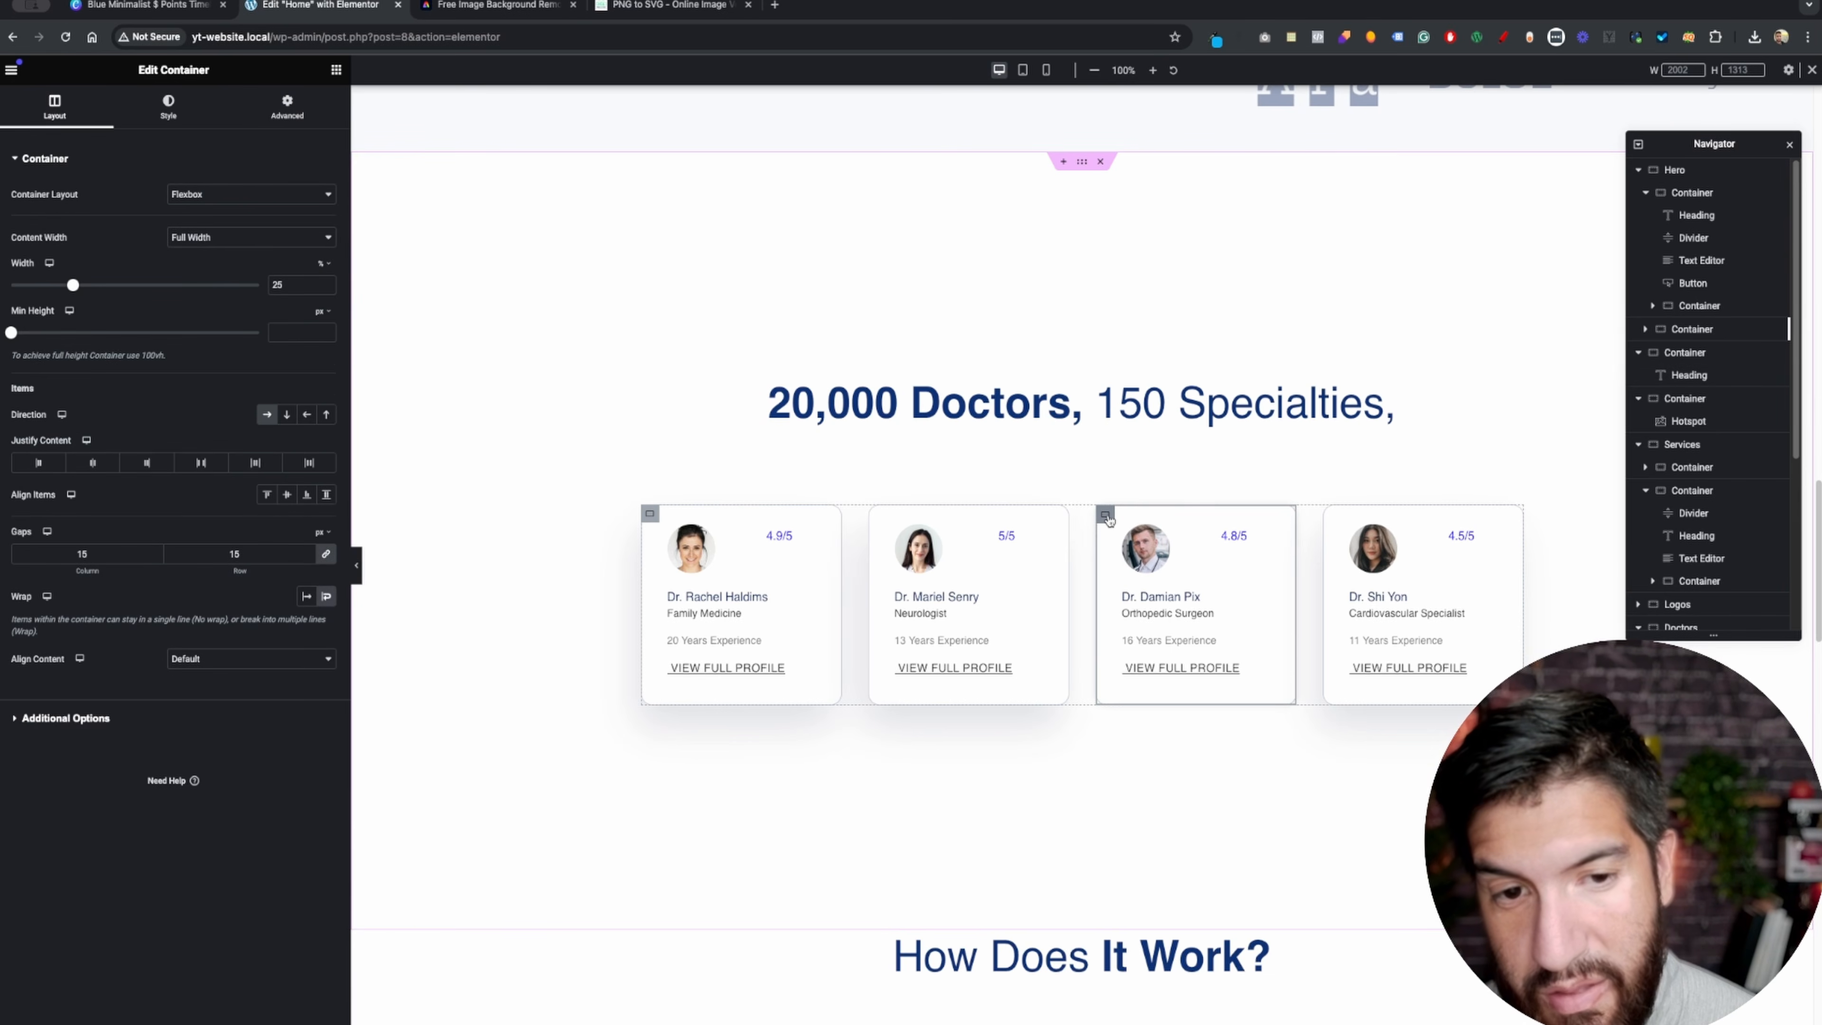
click(171, 114)
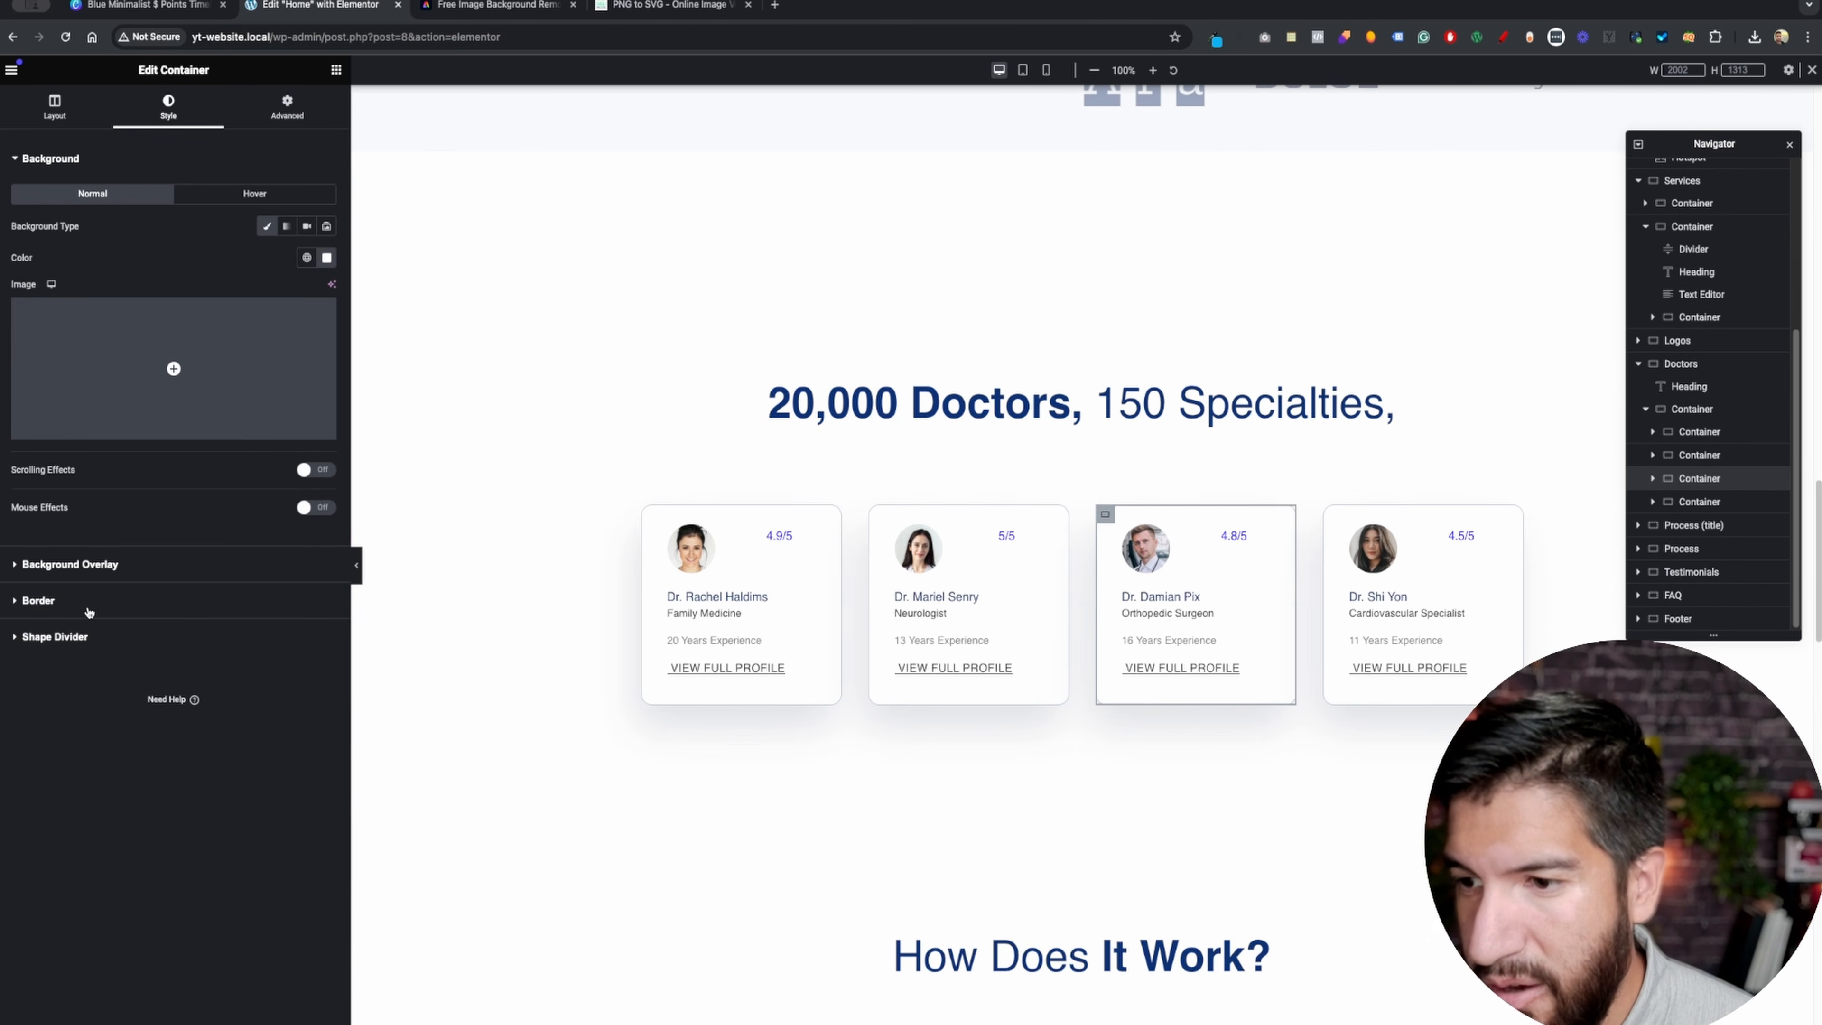
click(38, 600)
click(327, 392)
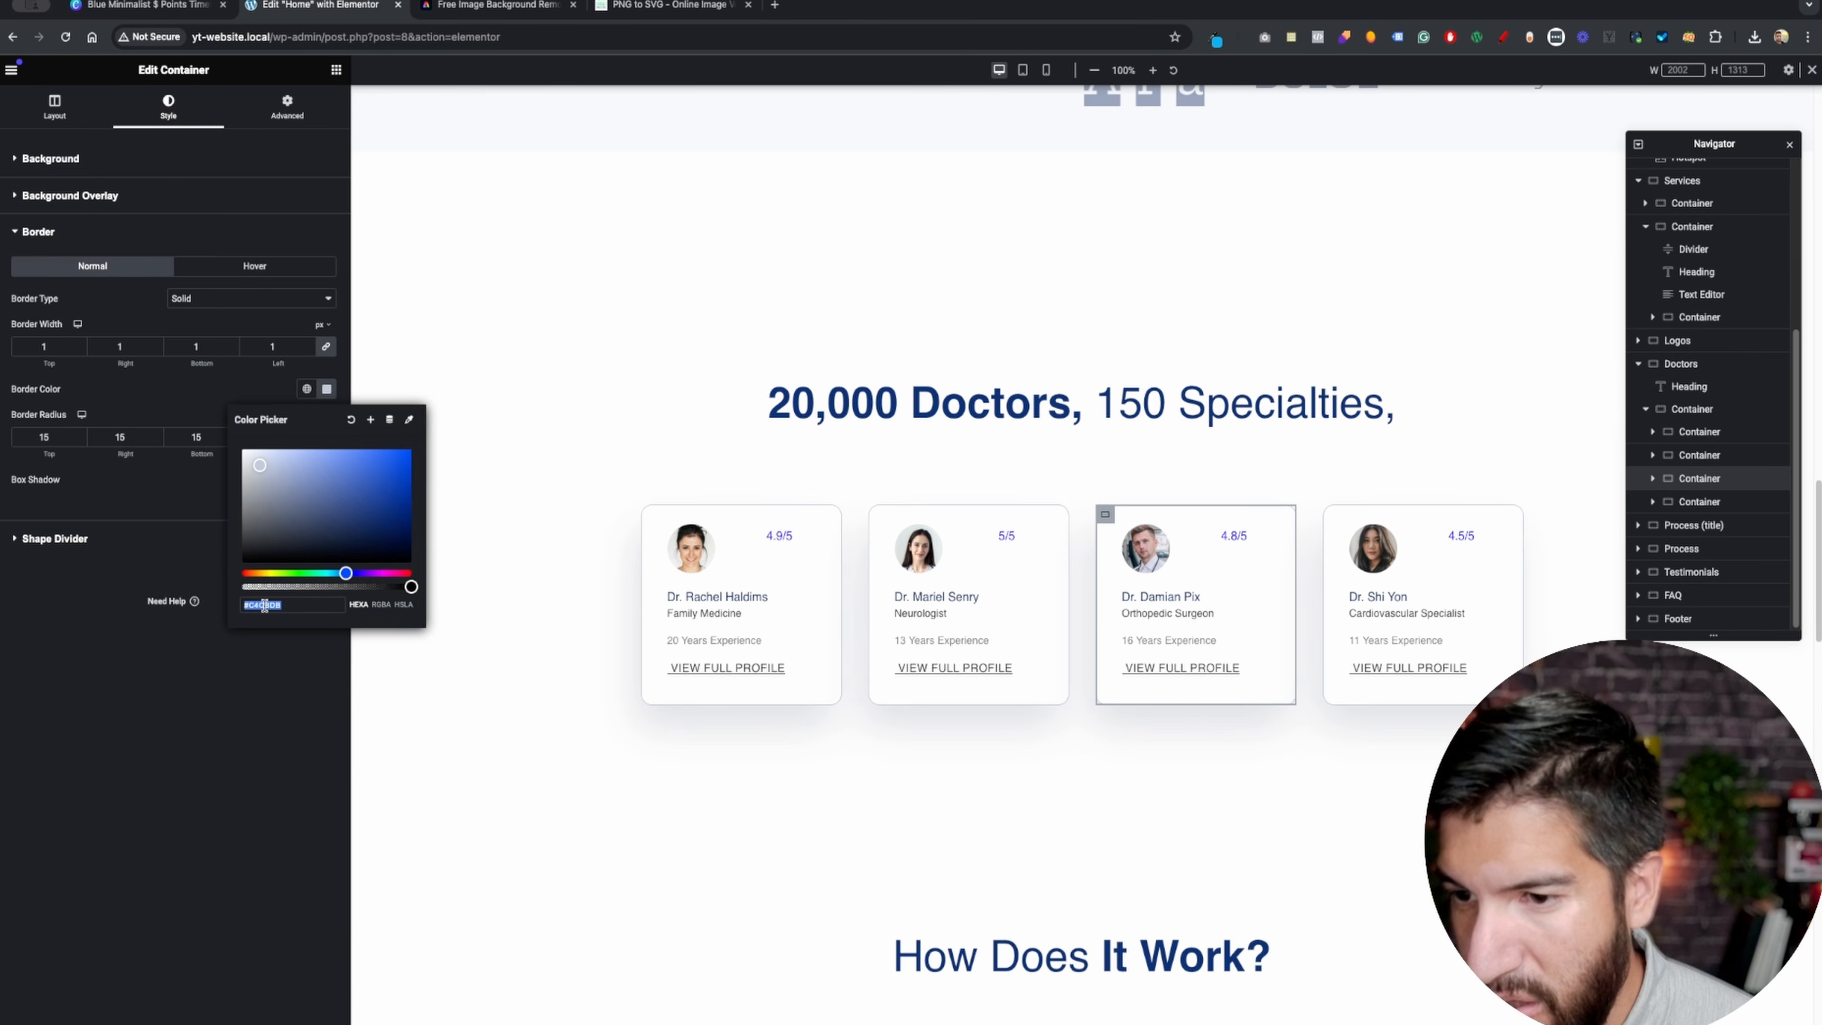
triple_click(282, 605)
key(super+c)
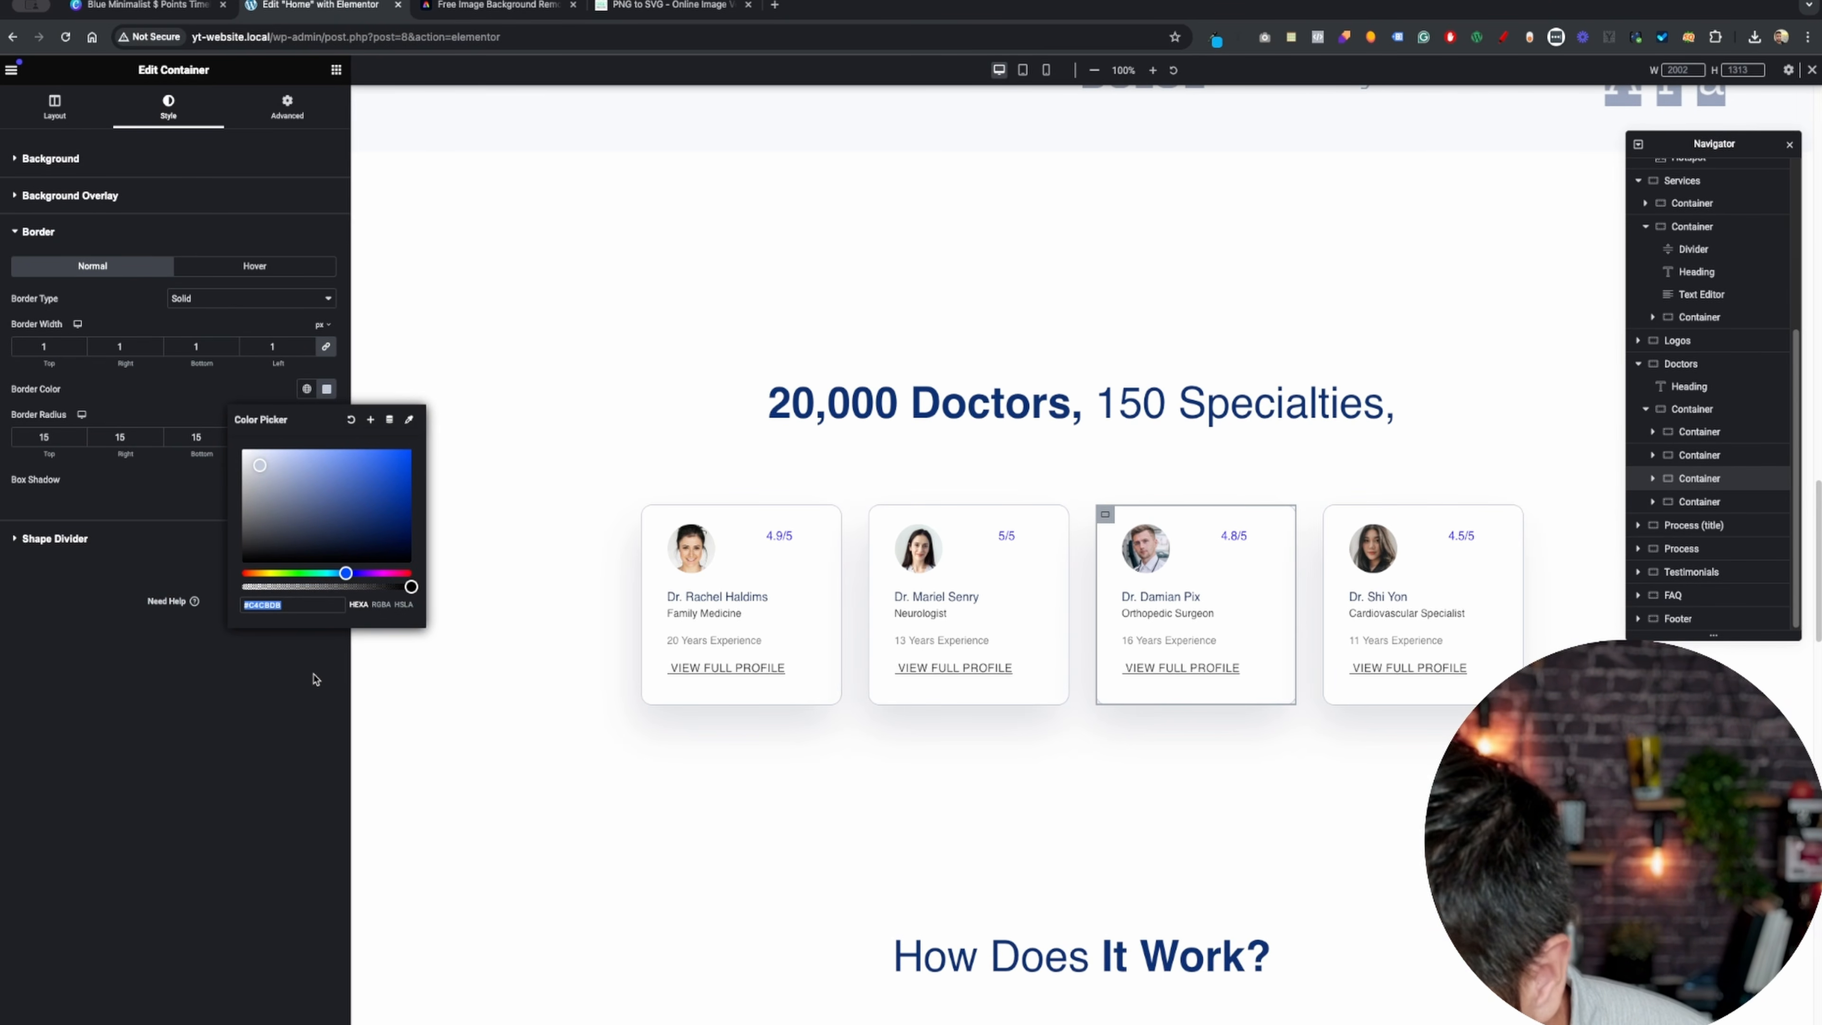
click(211, 390)
- Give the road map Hotspot image a solid 1 px border on all sides in the copied card border colour
scroll(1264, 645, up, 11)
scroll(1255, 642, up, 10)
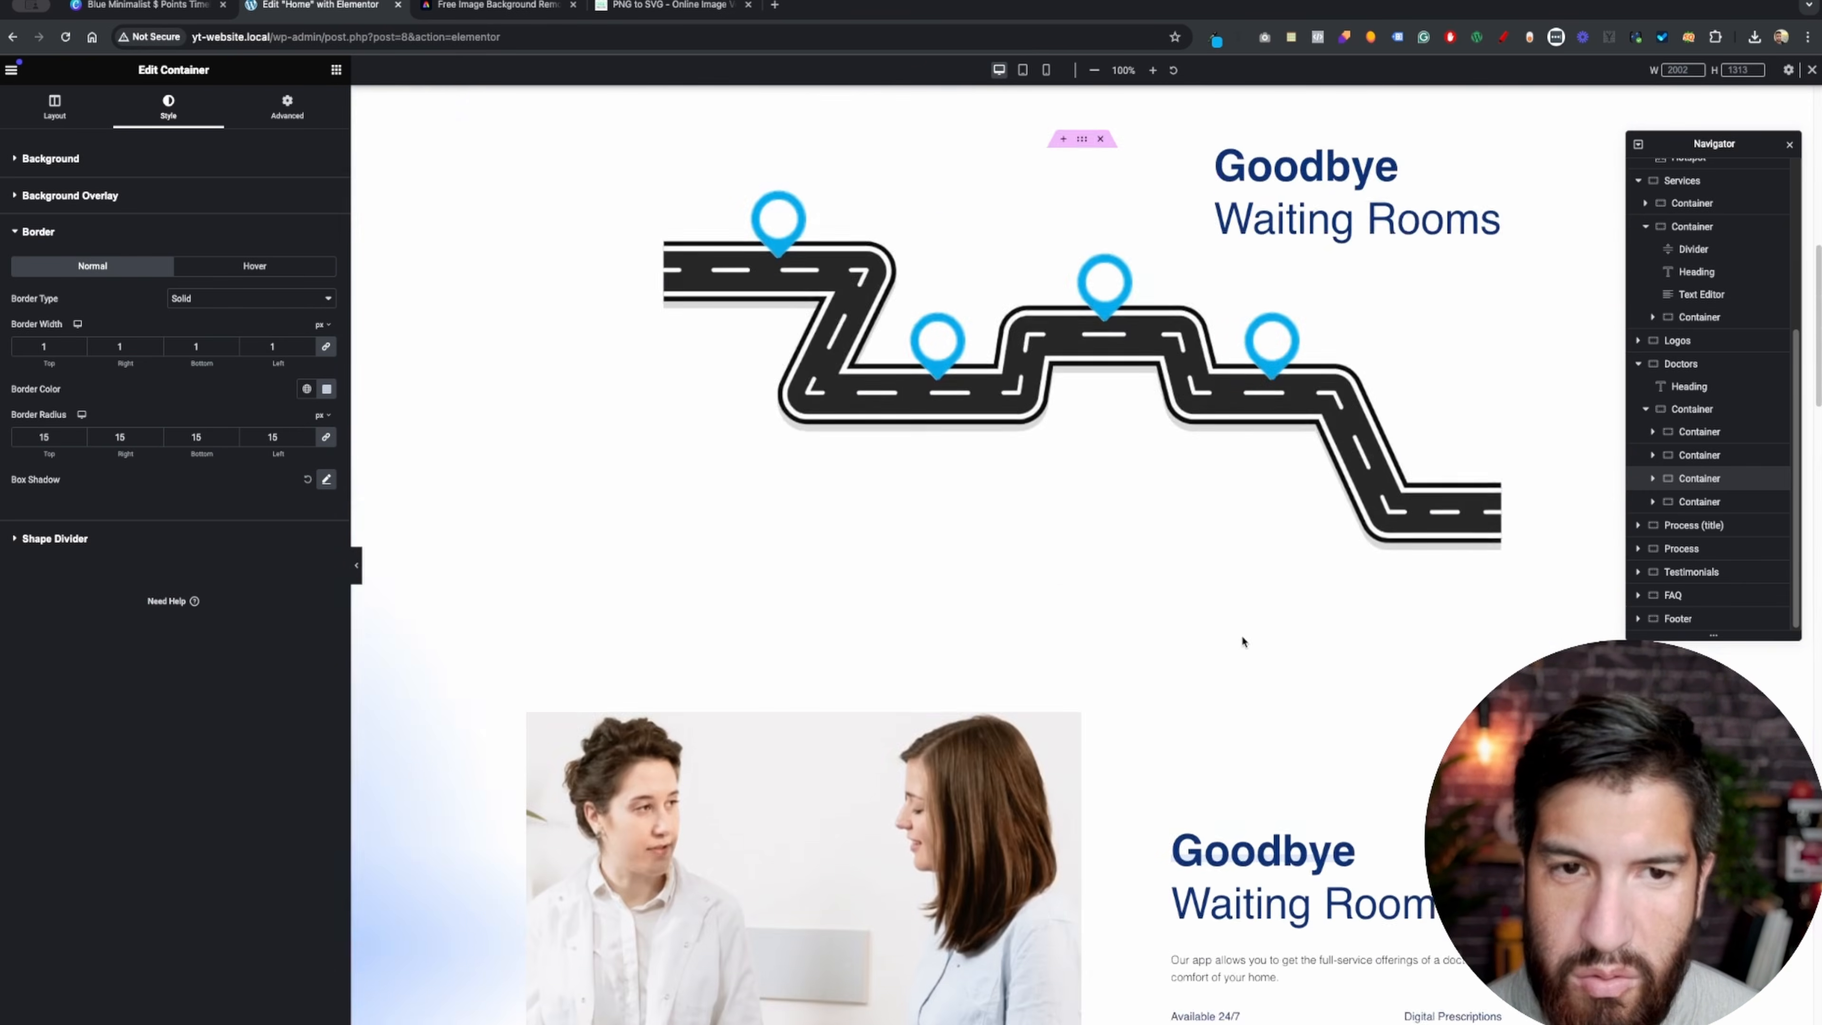
click(1494, 474)
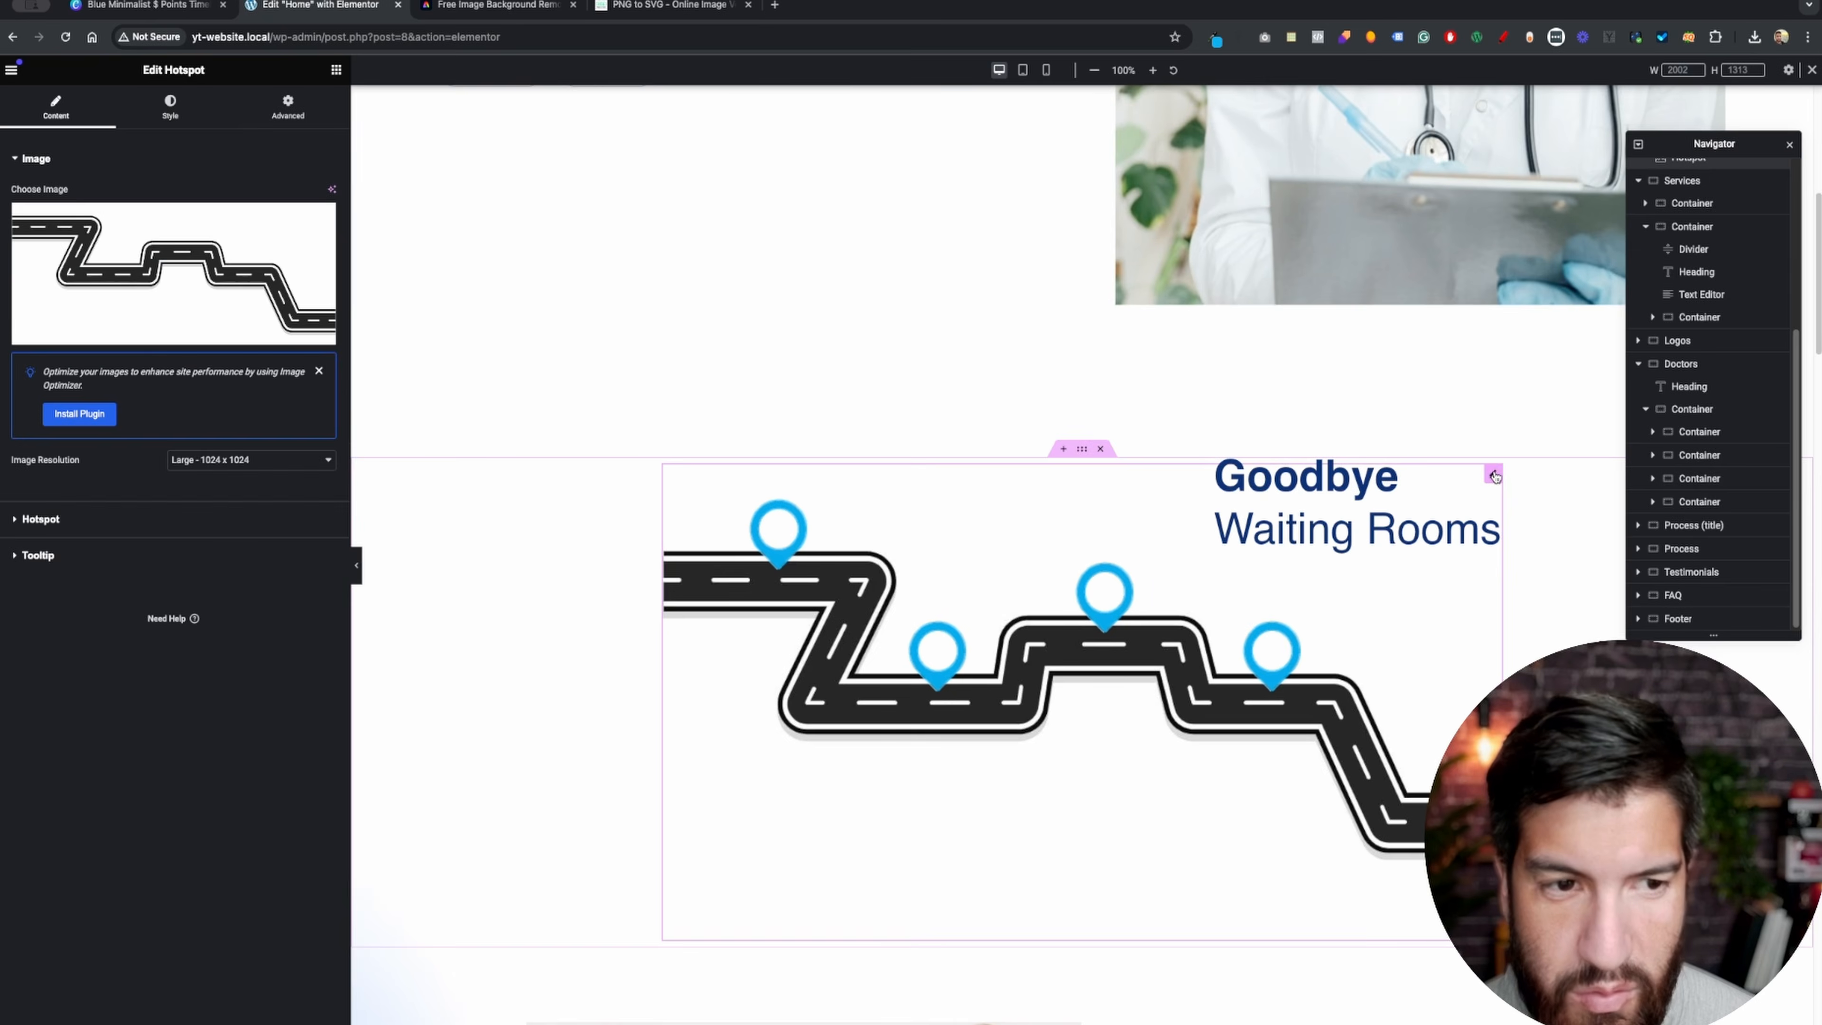
click(170, 108)
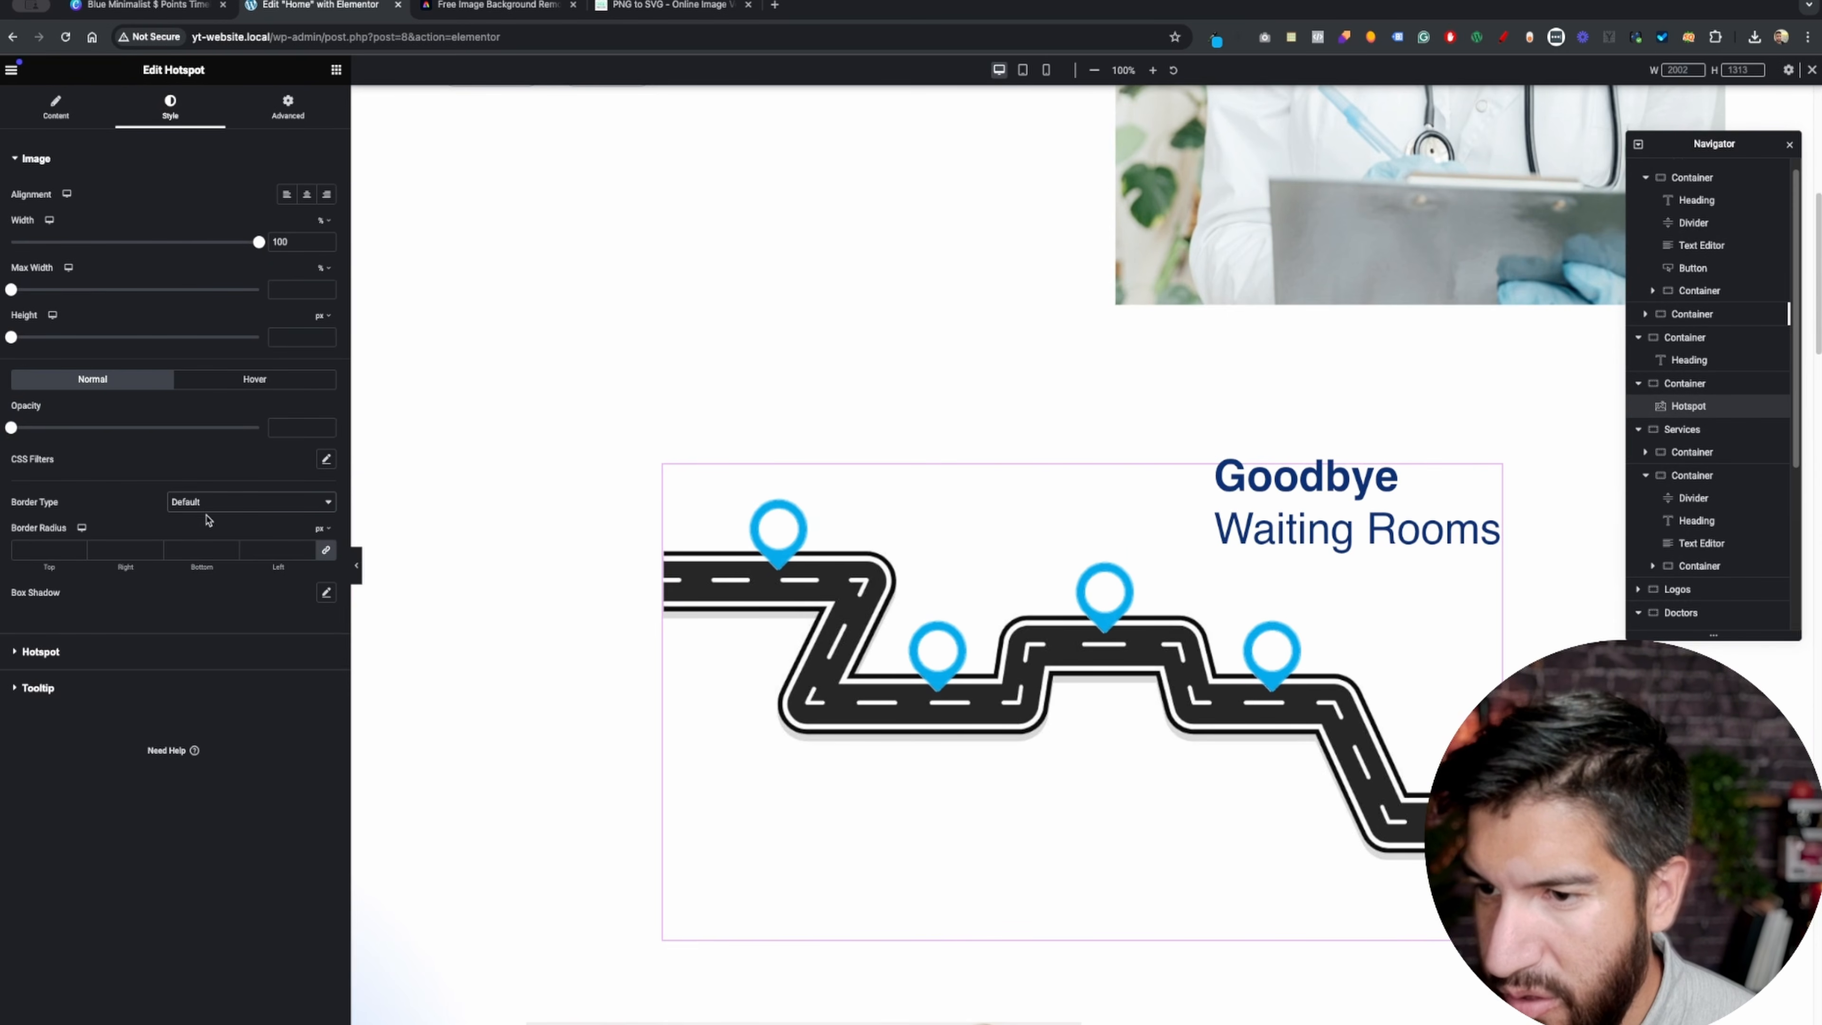
click(207, 536)
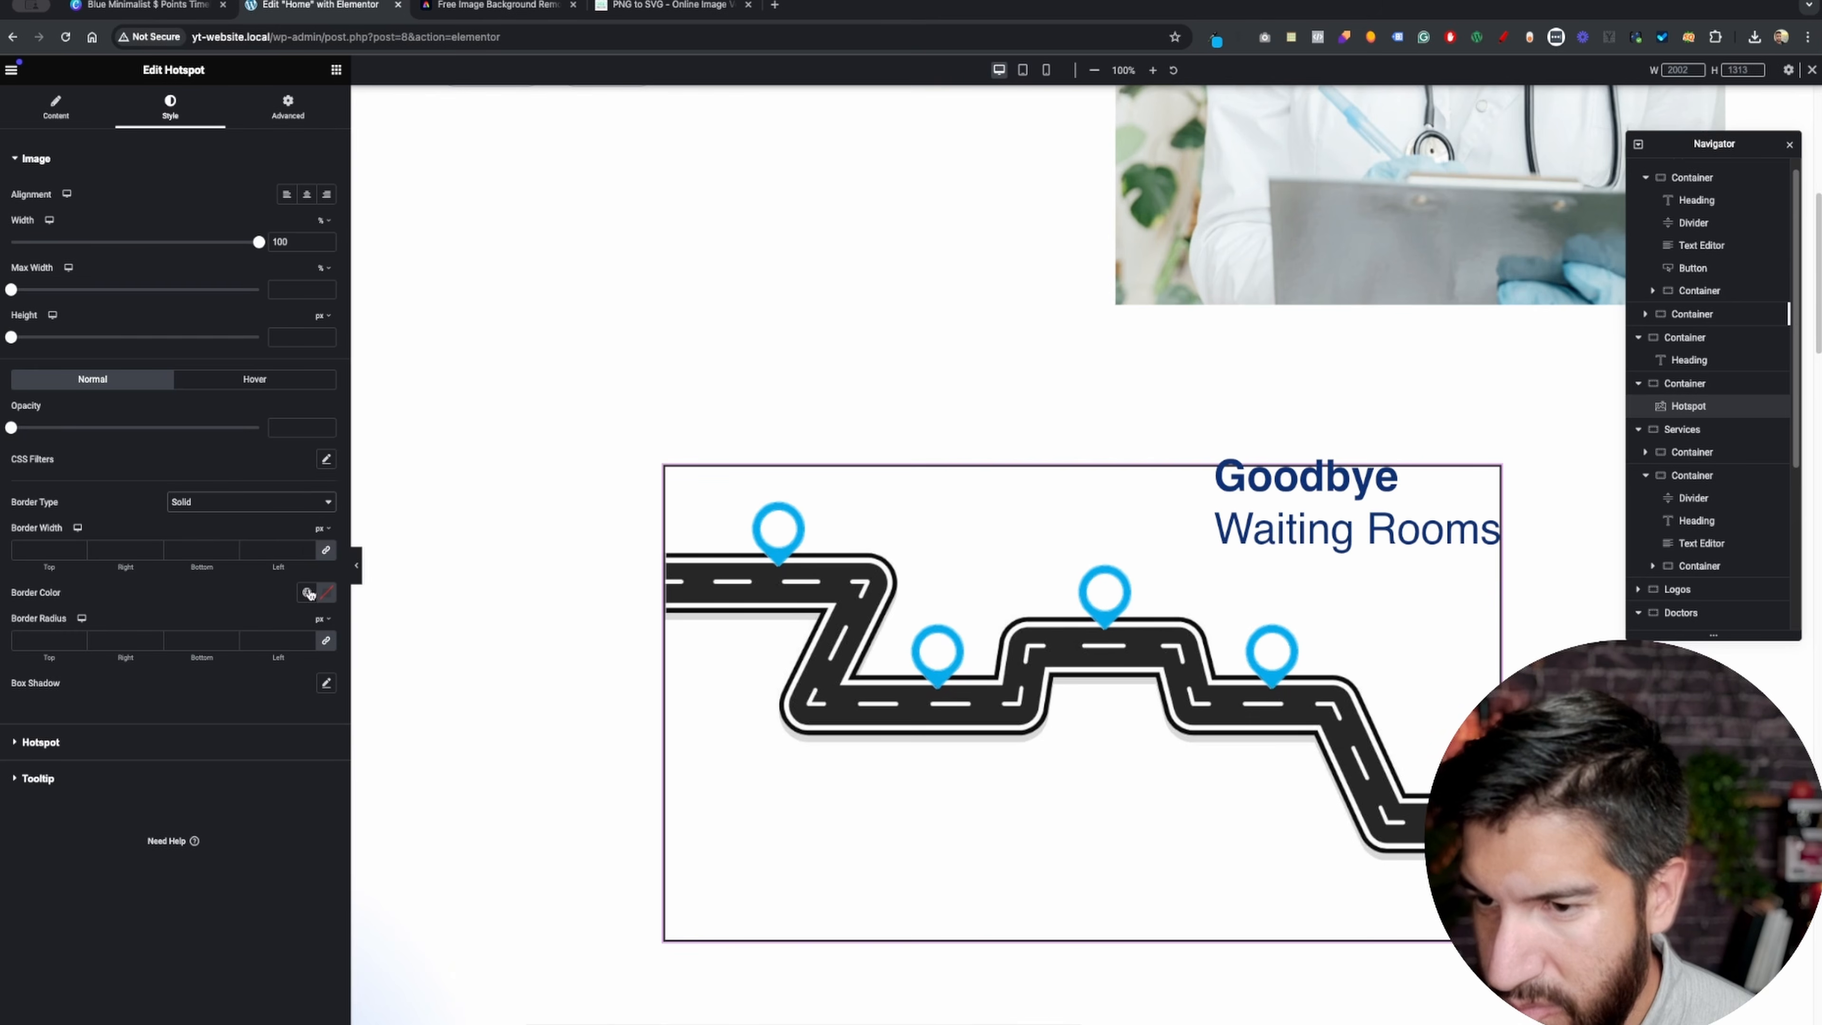
click(275, 550)
text(1)
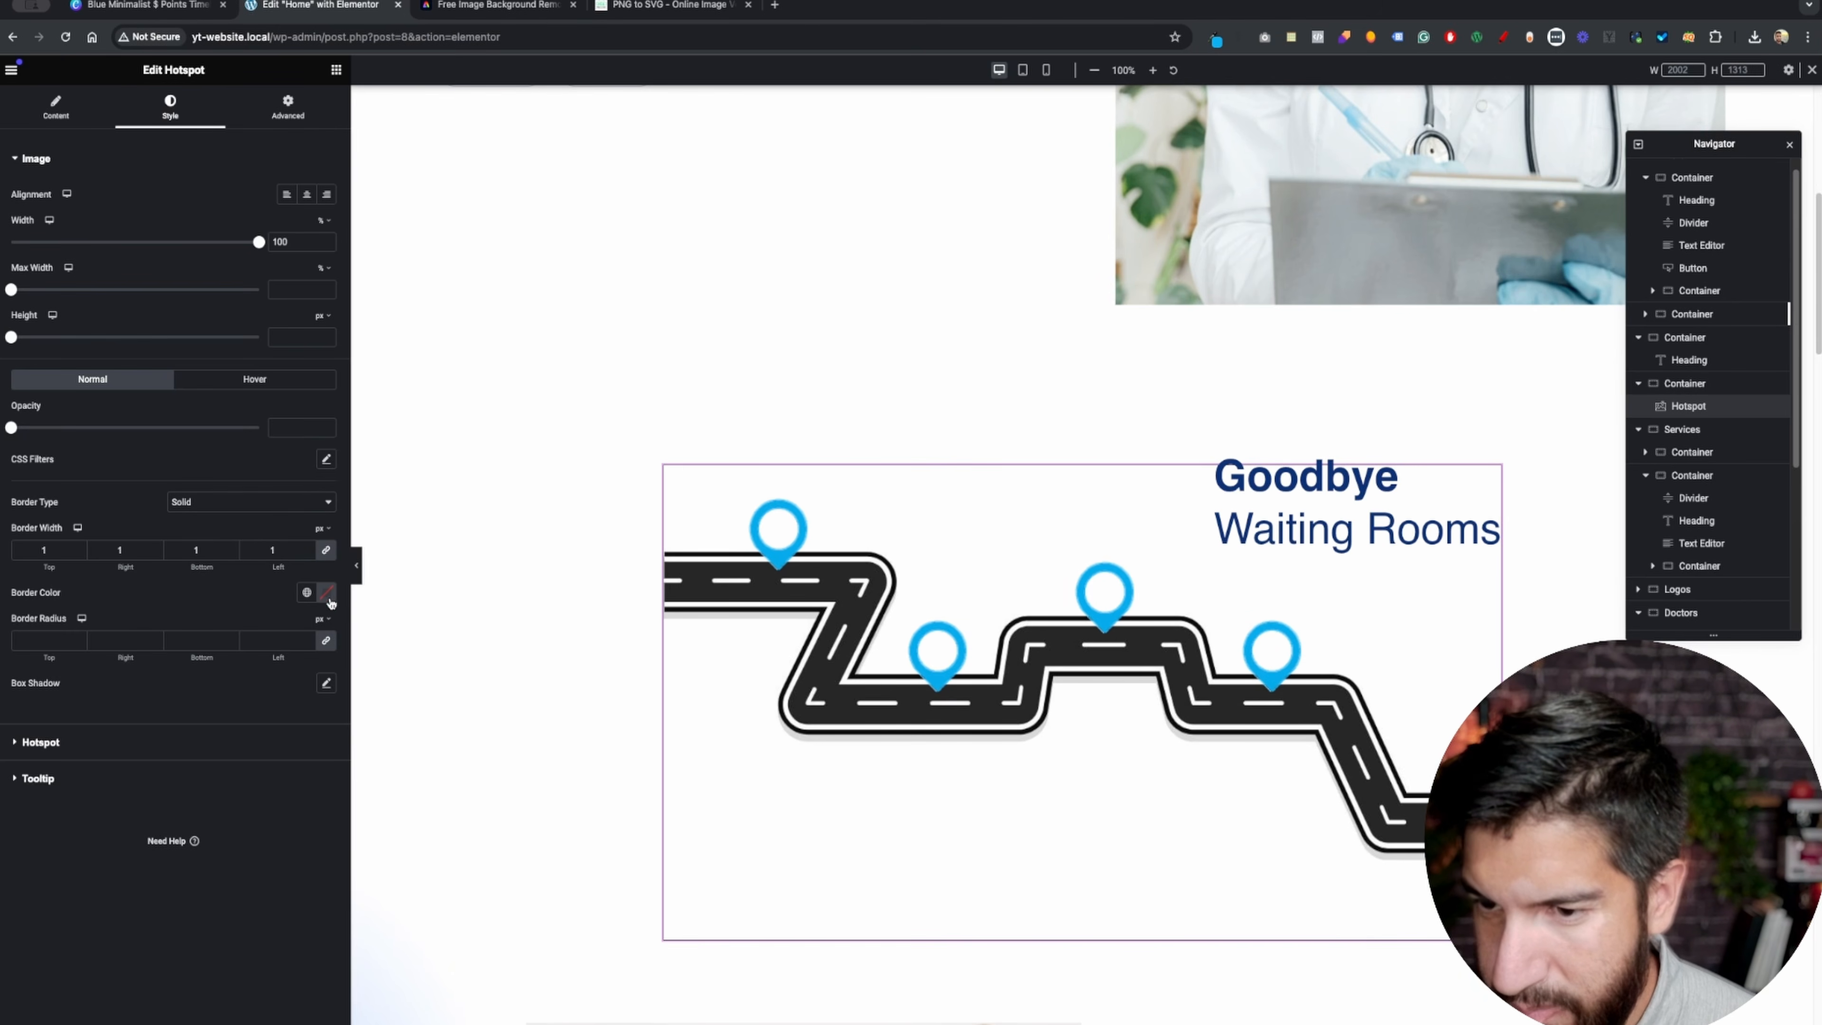
click(329, 596)
key(super+v)
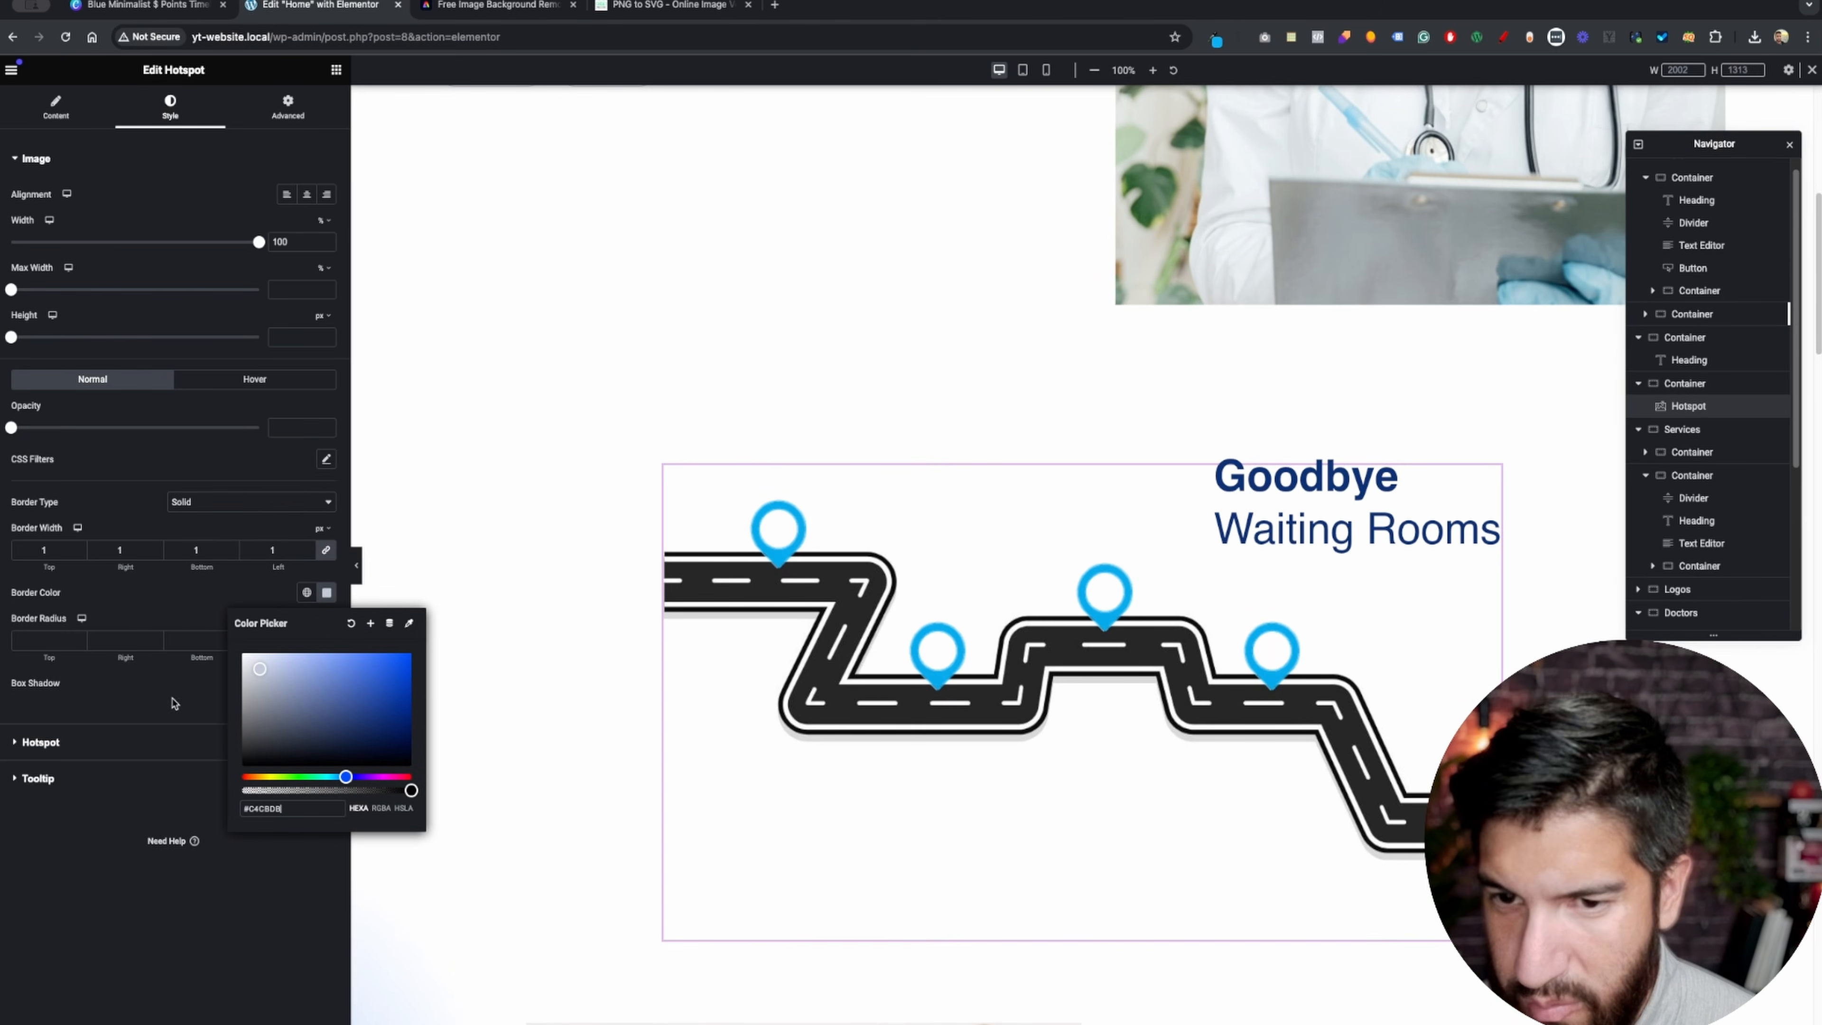
- Set the road map image's border radius to 20 px and preview it with the editor panel hidden
click(180, 622)
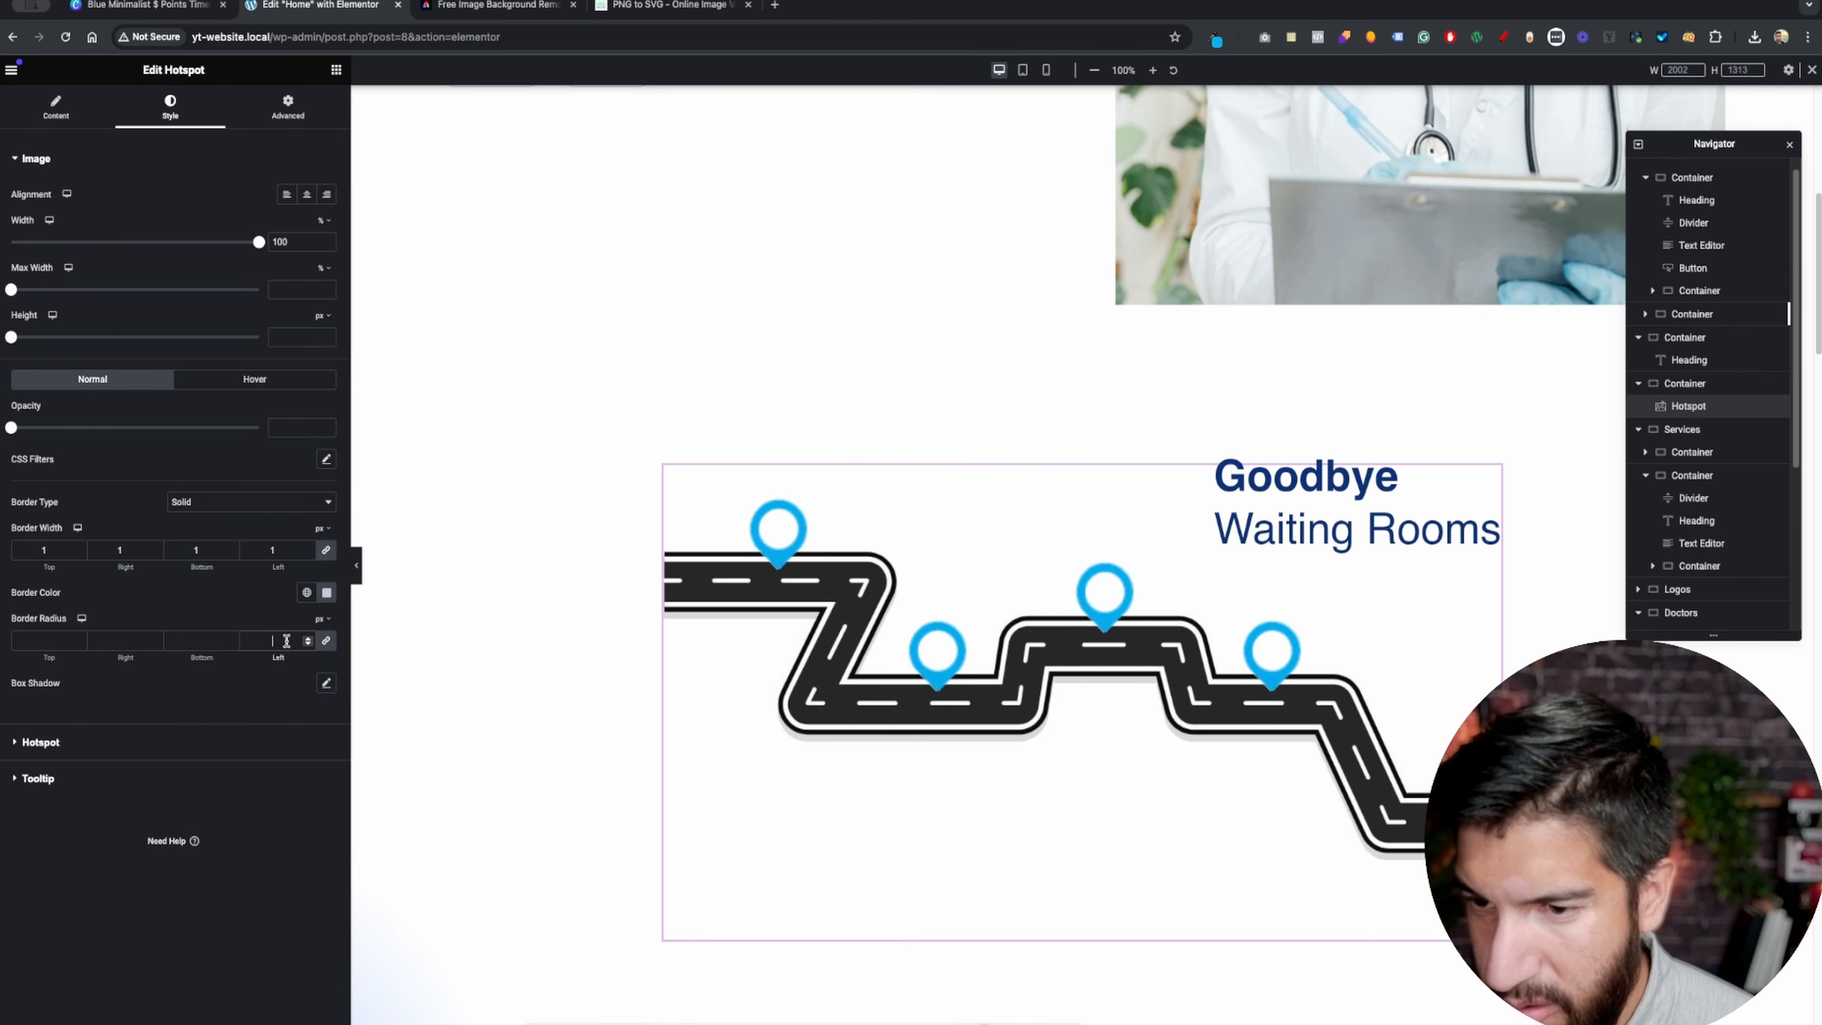
click(356, 558)
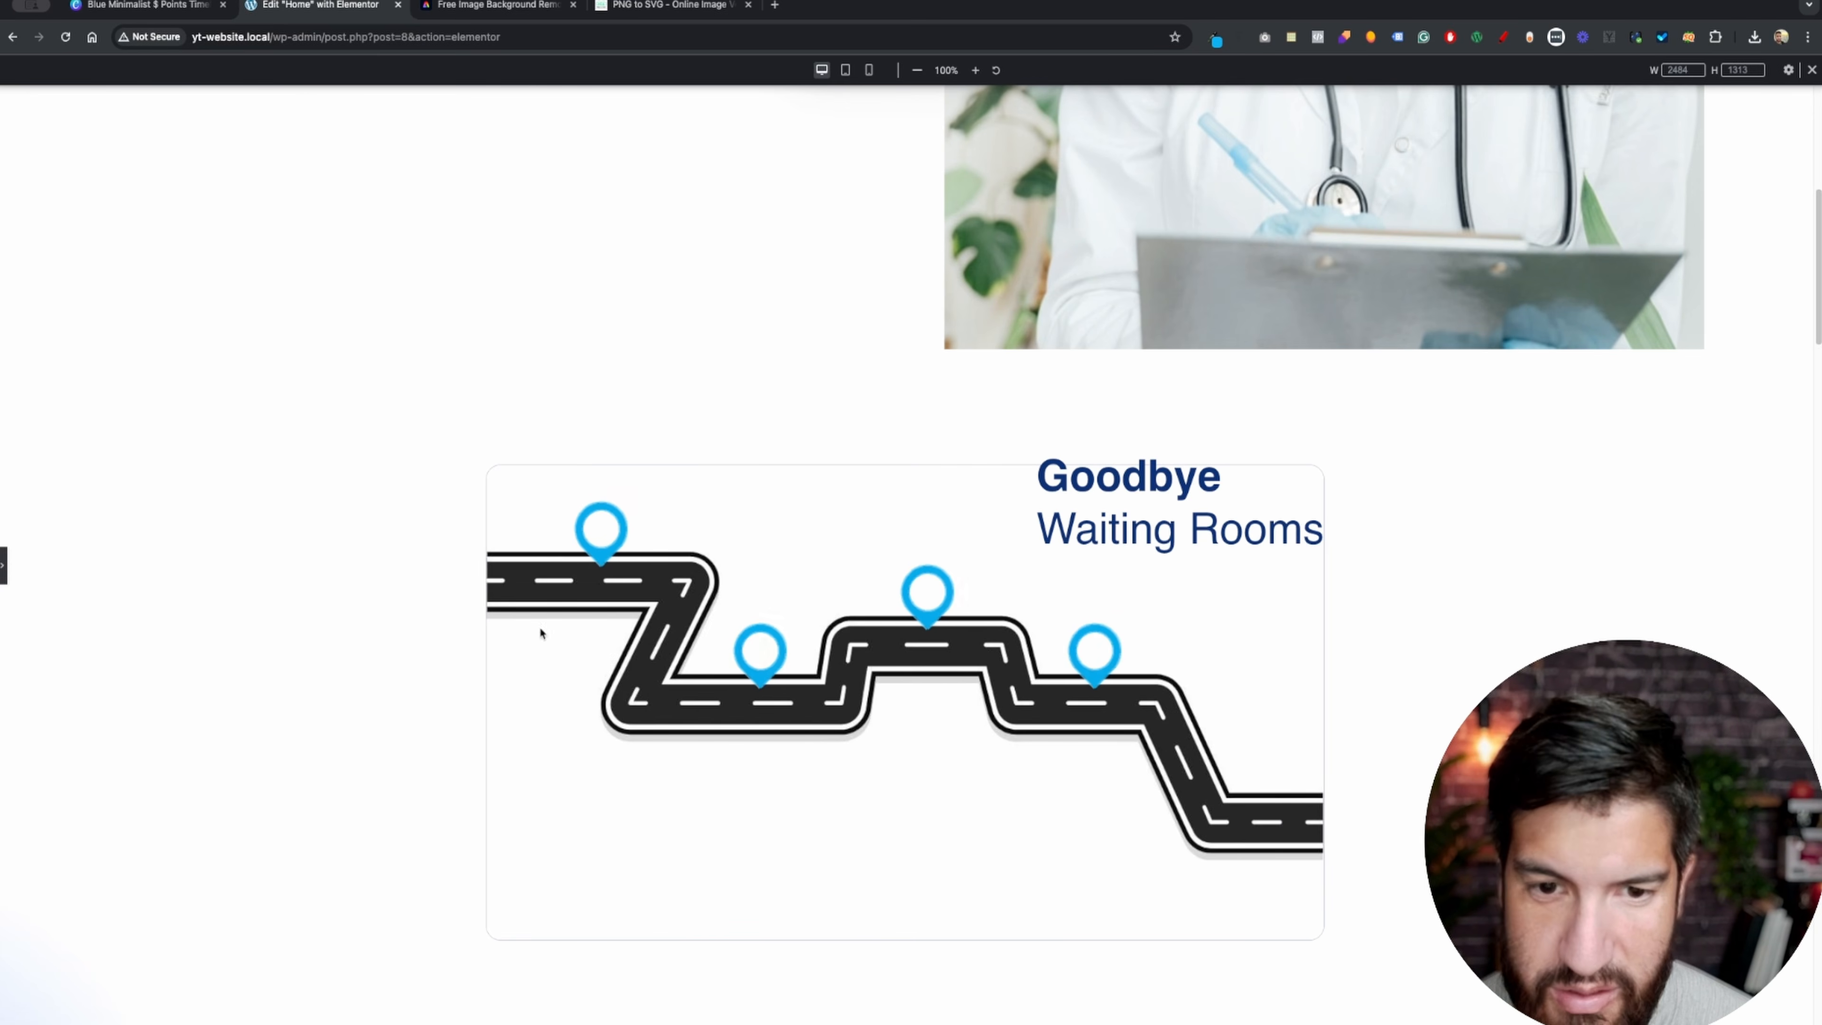
click(3, 567)
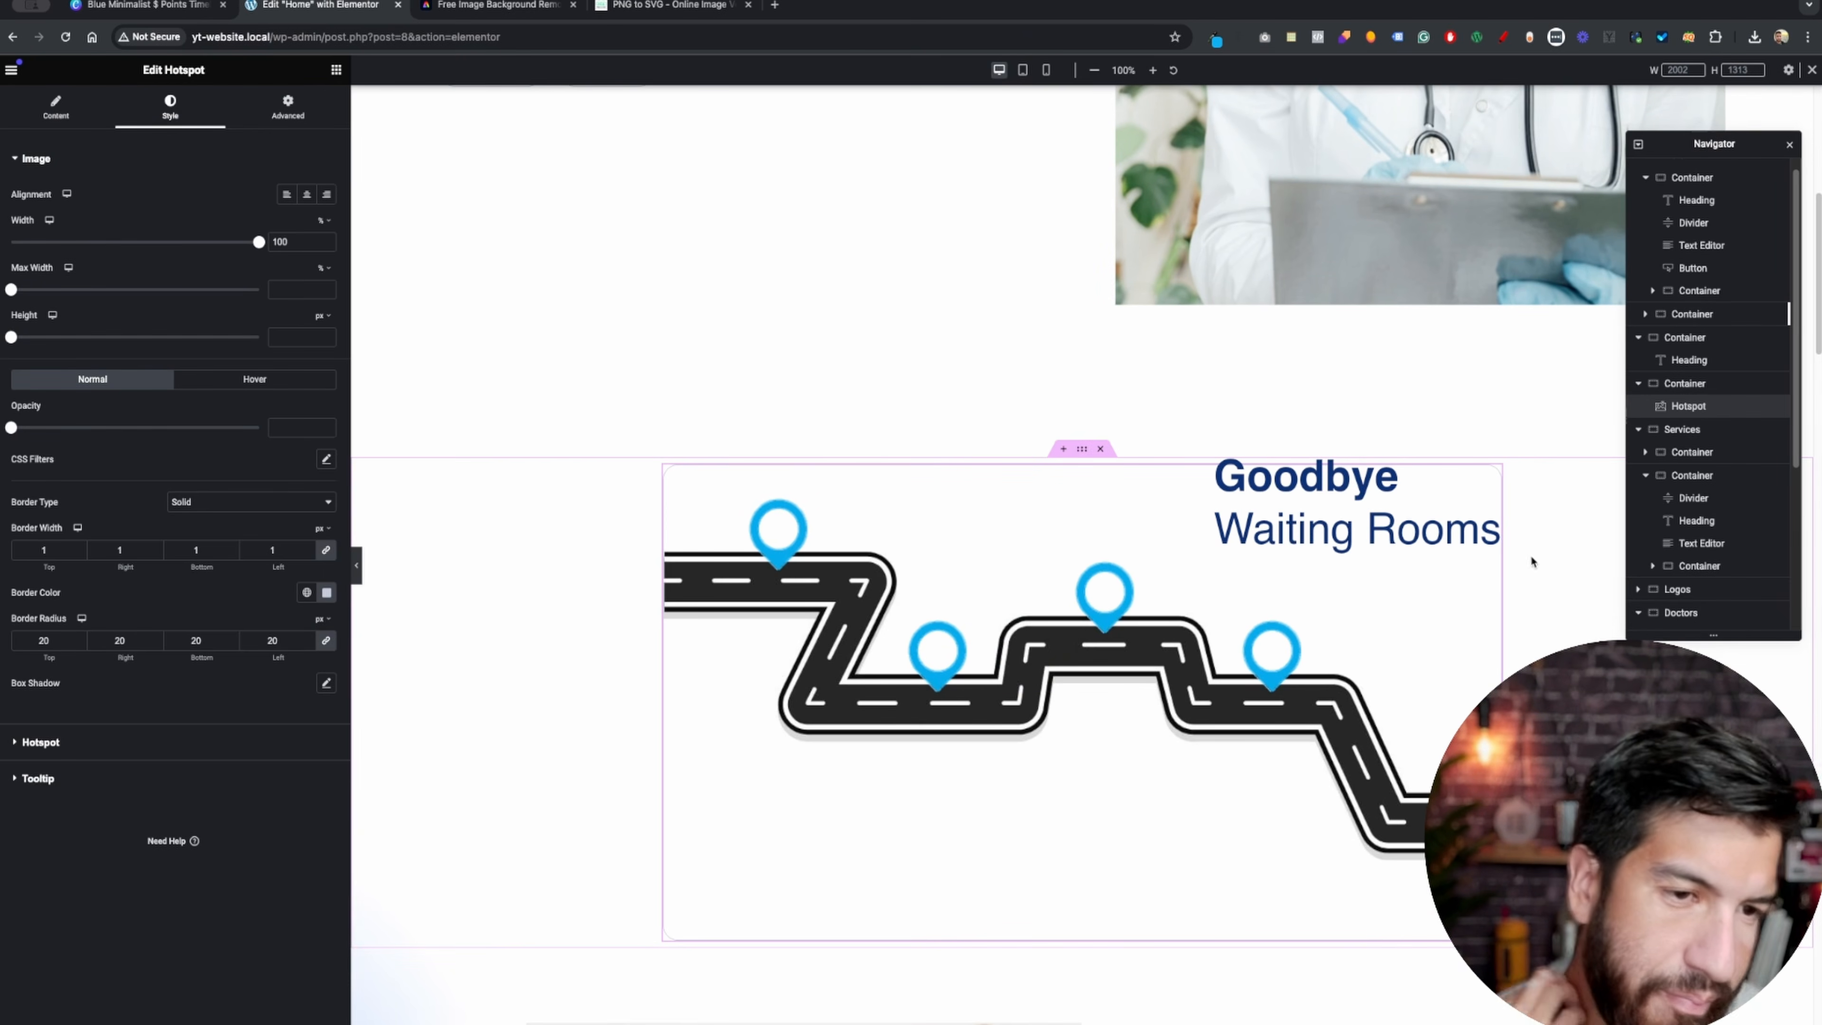
- Copy the box shadow colour from the third doctor card and check its offset, blur and spread values
scroll(784, 603, down, 20)
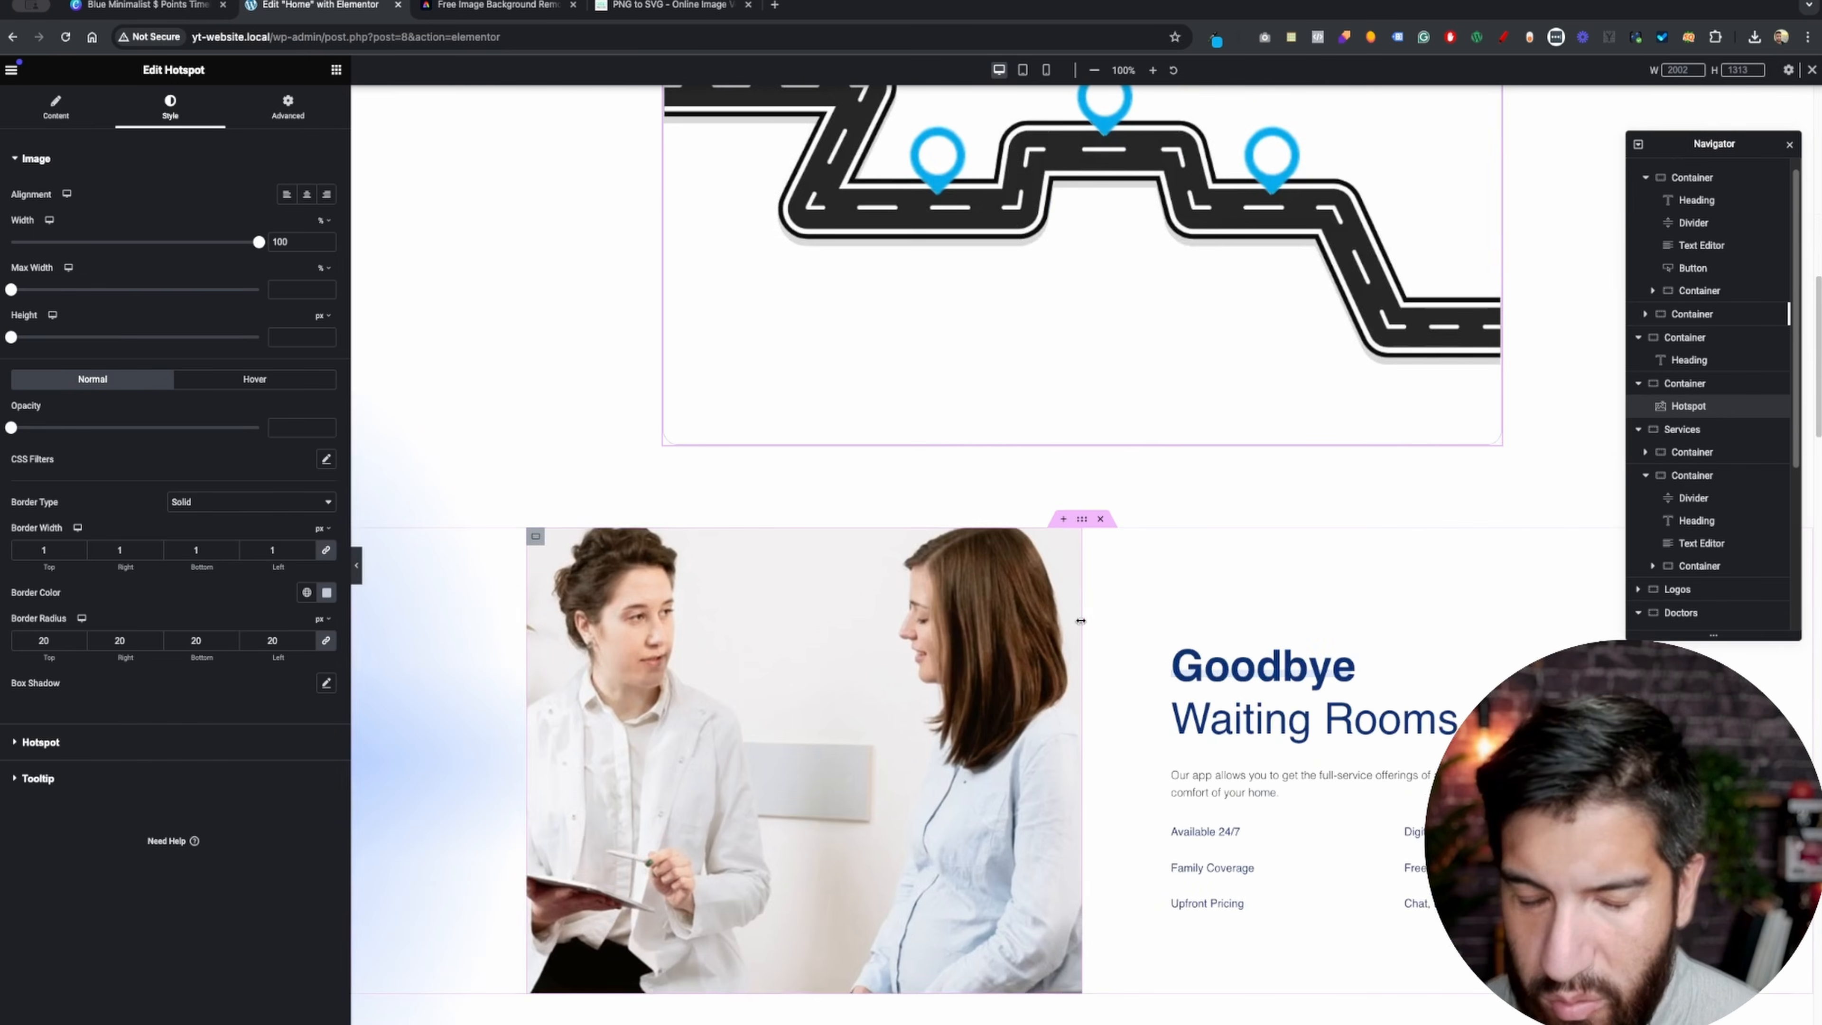
scroll(1110, 638, down, 8)
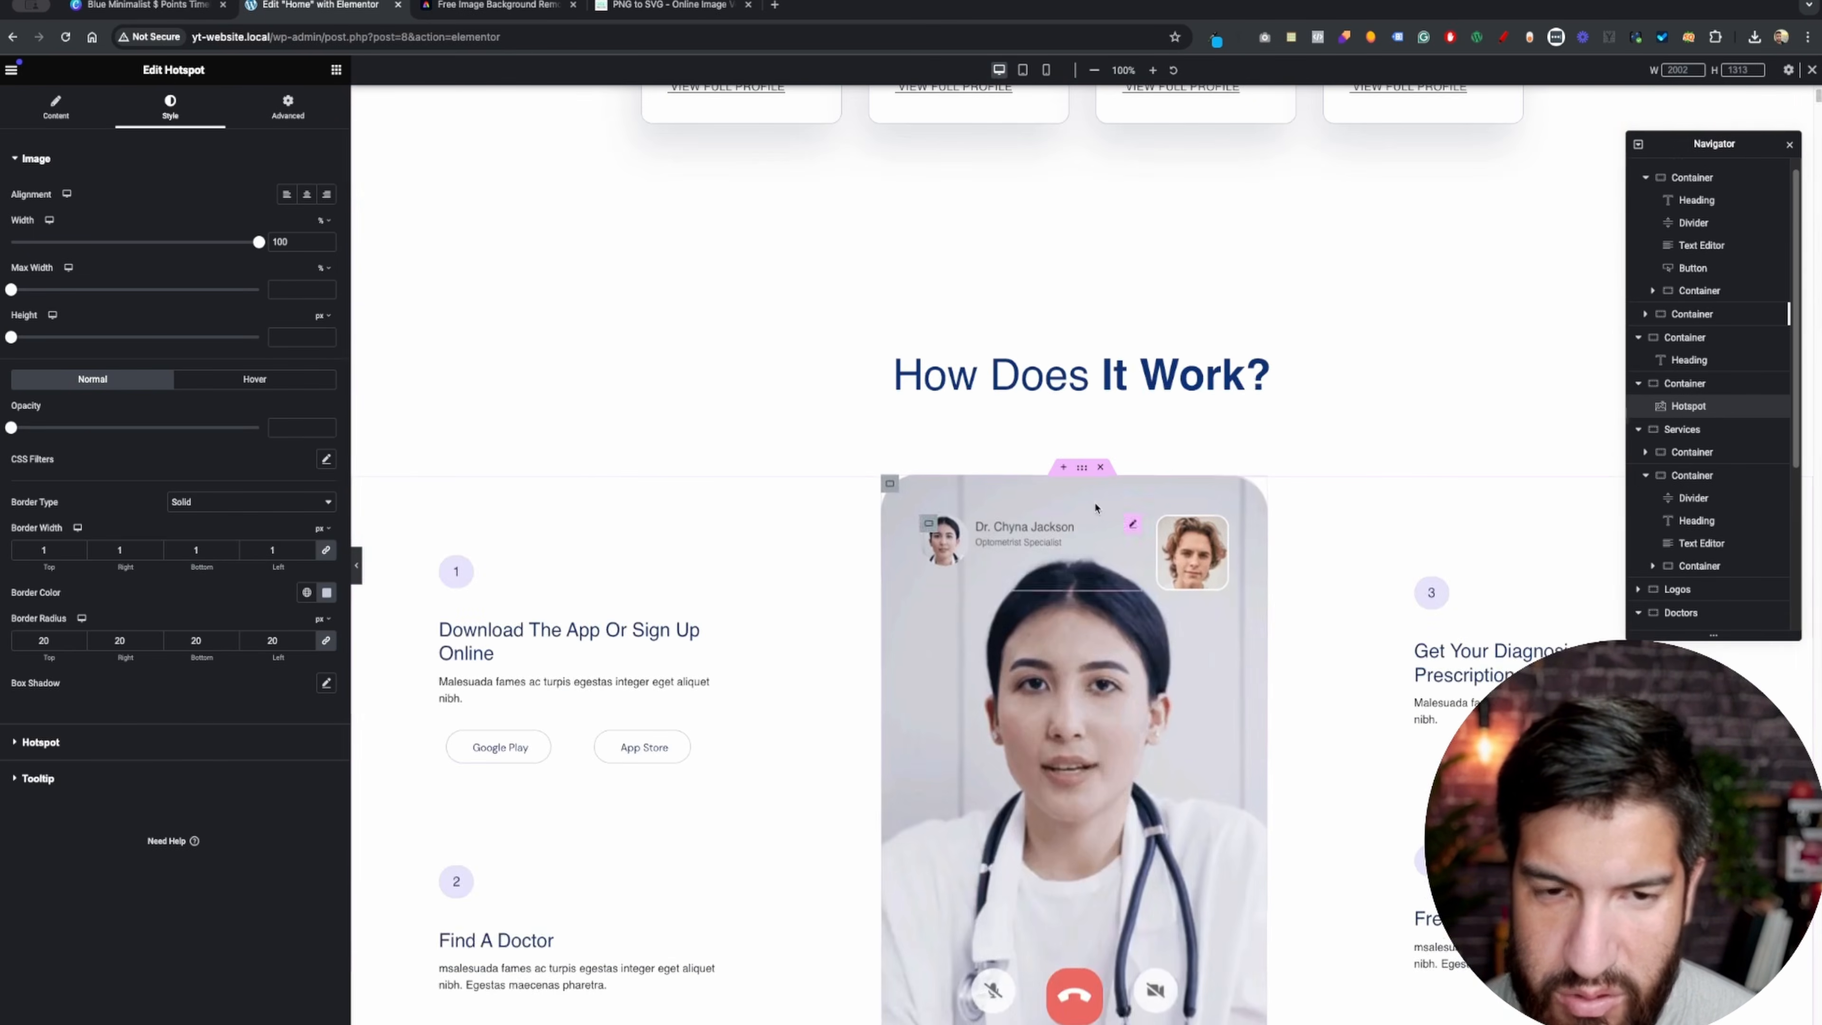
scroll(1134, 459, up, 7)
click(1105, 453)
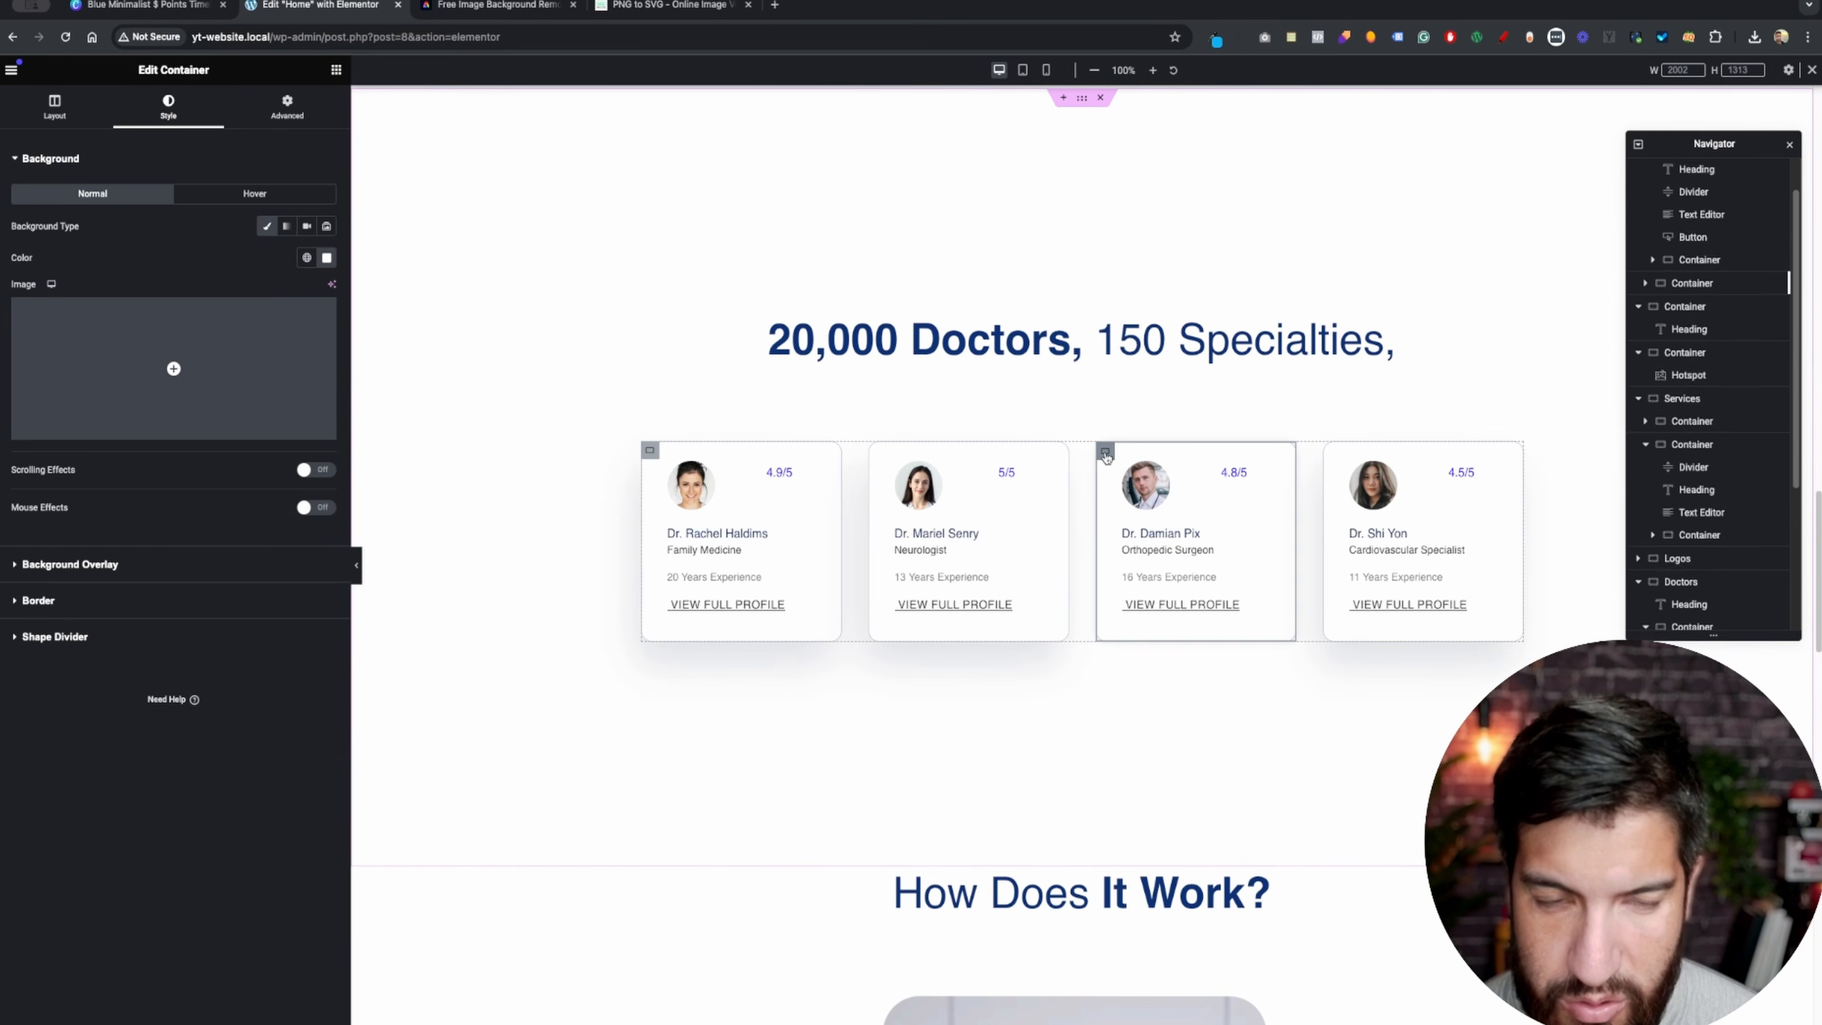
click(94, 600)
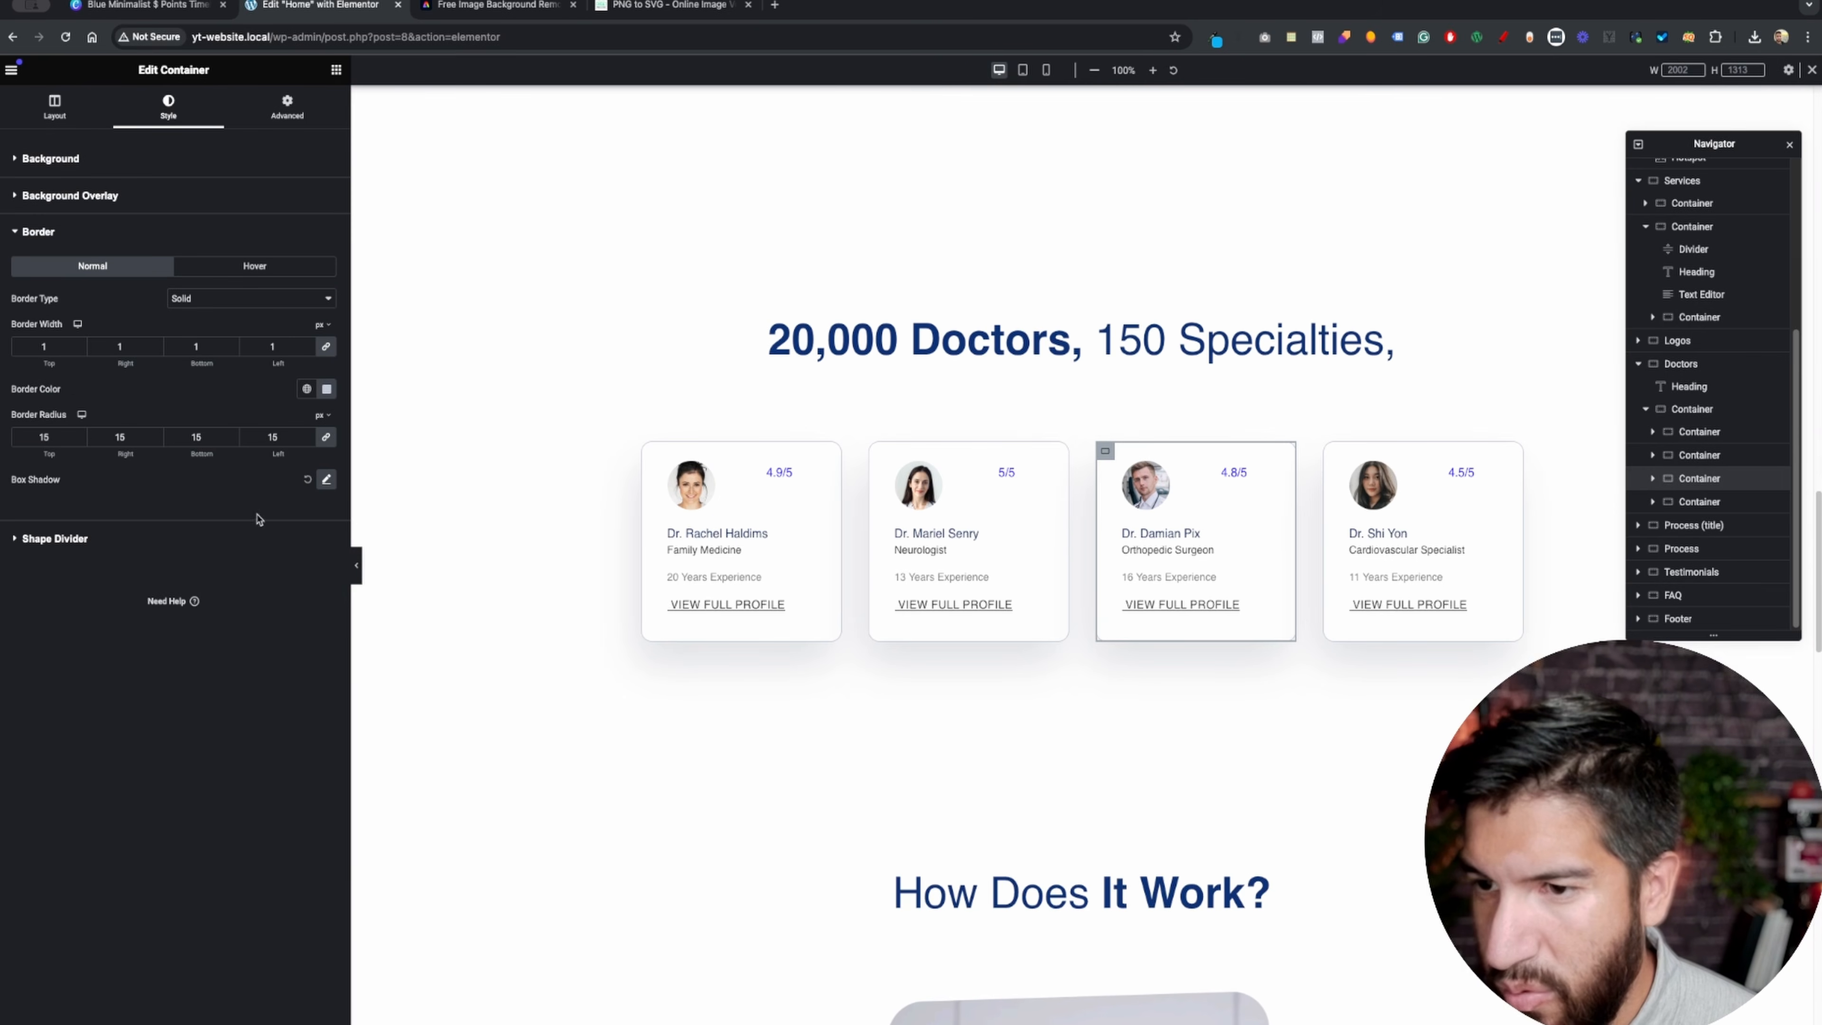
click(326, 480)
click(308, 520)
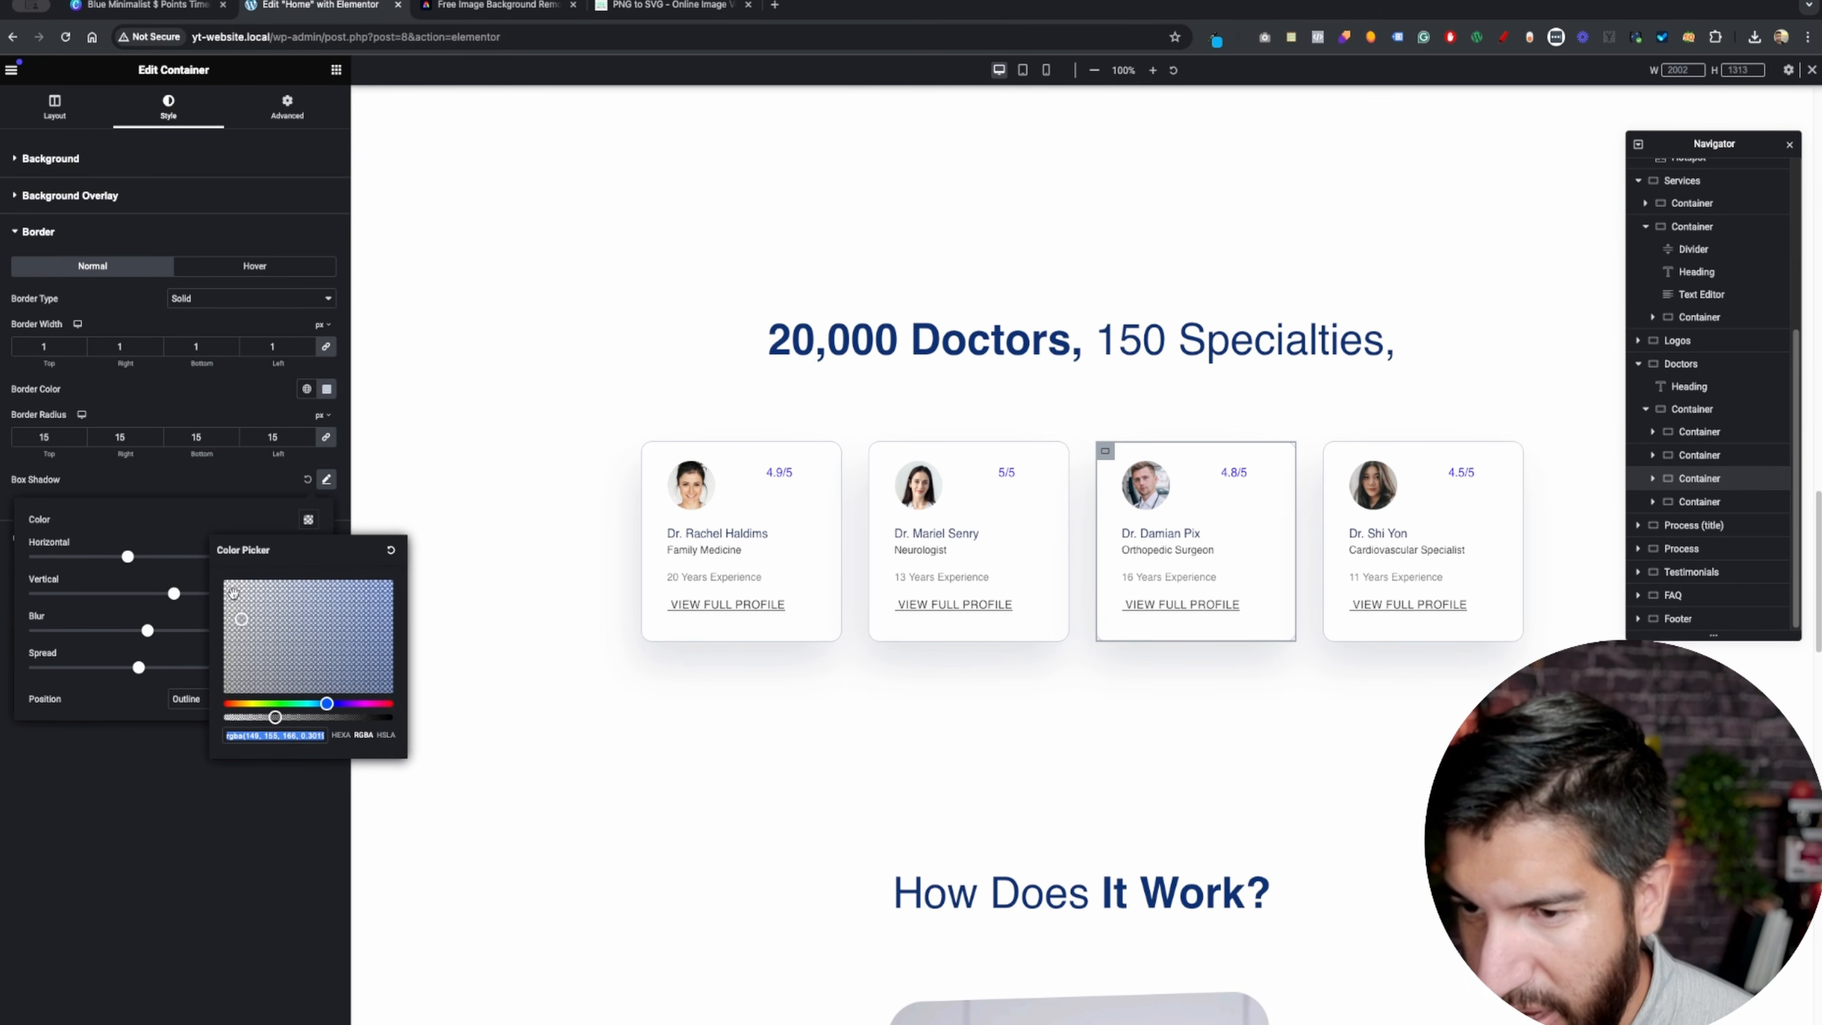
click(226, 518)
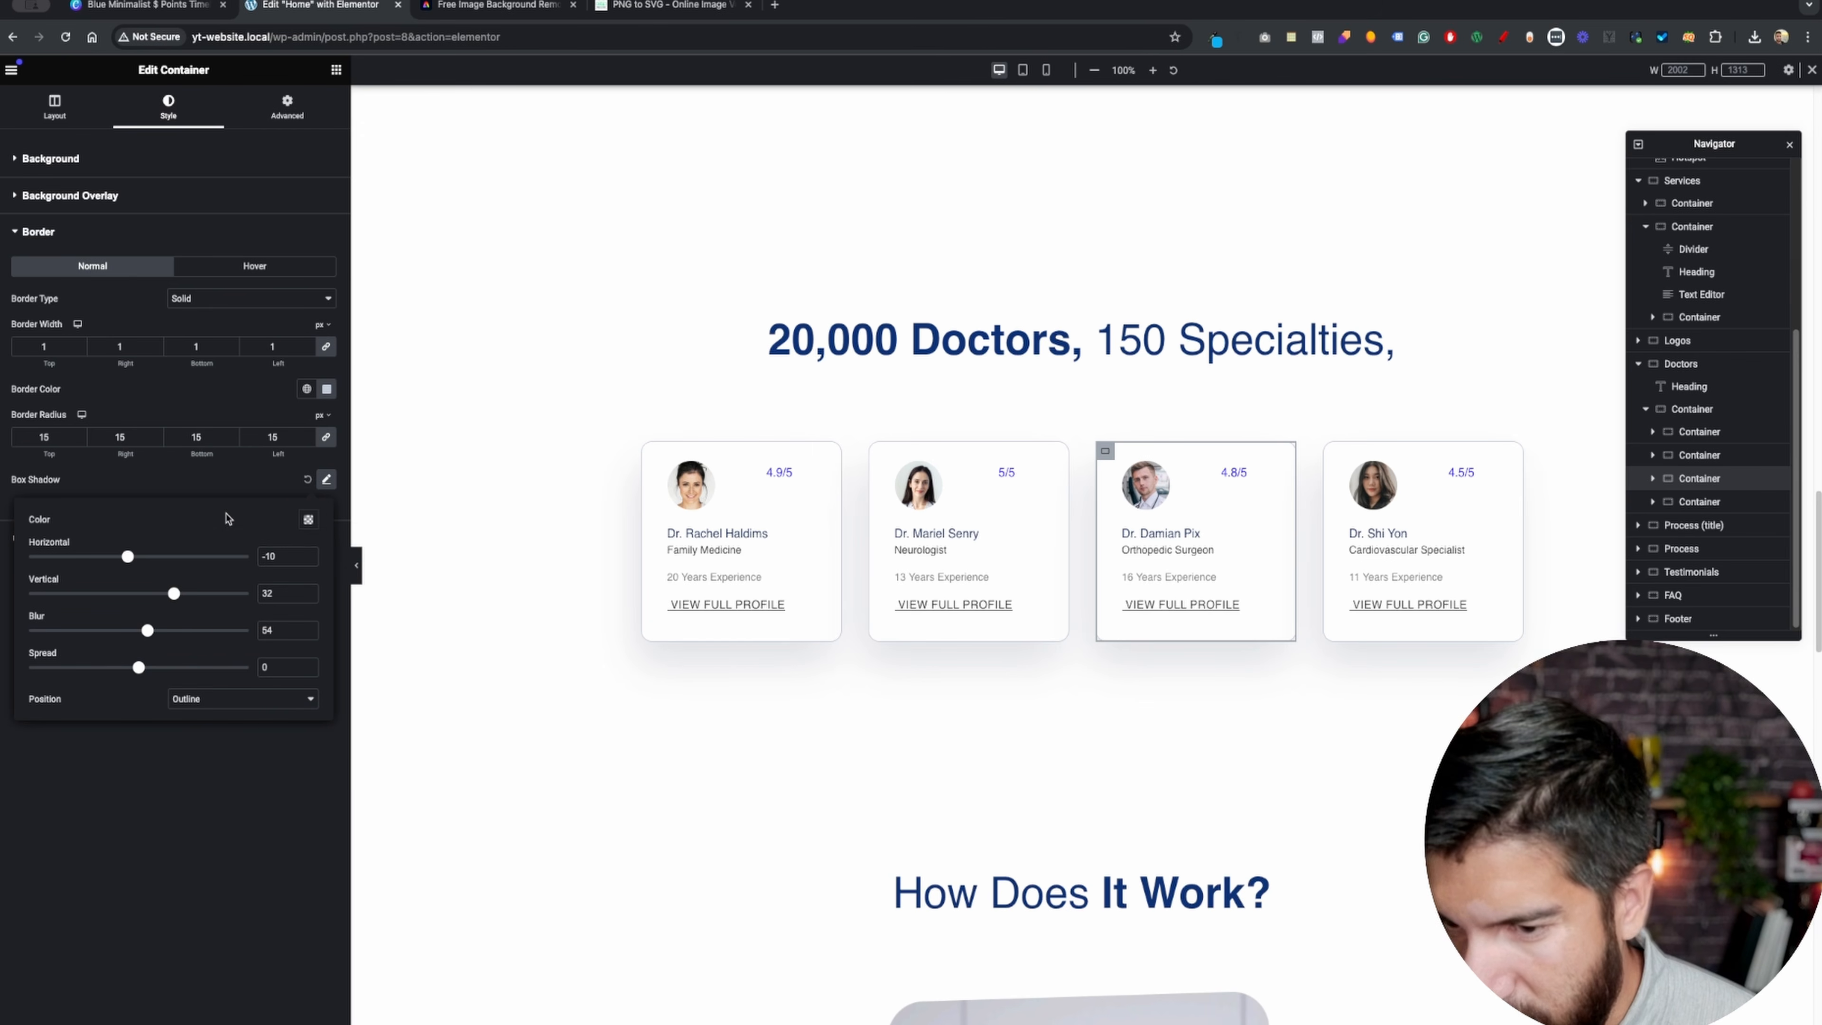
click(308, 519)
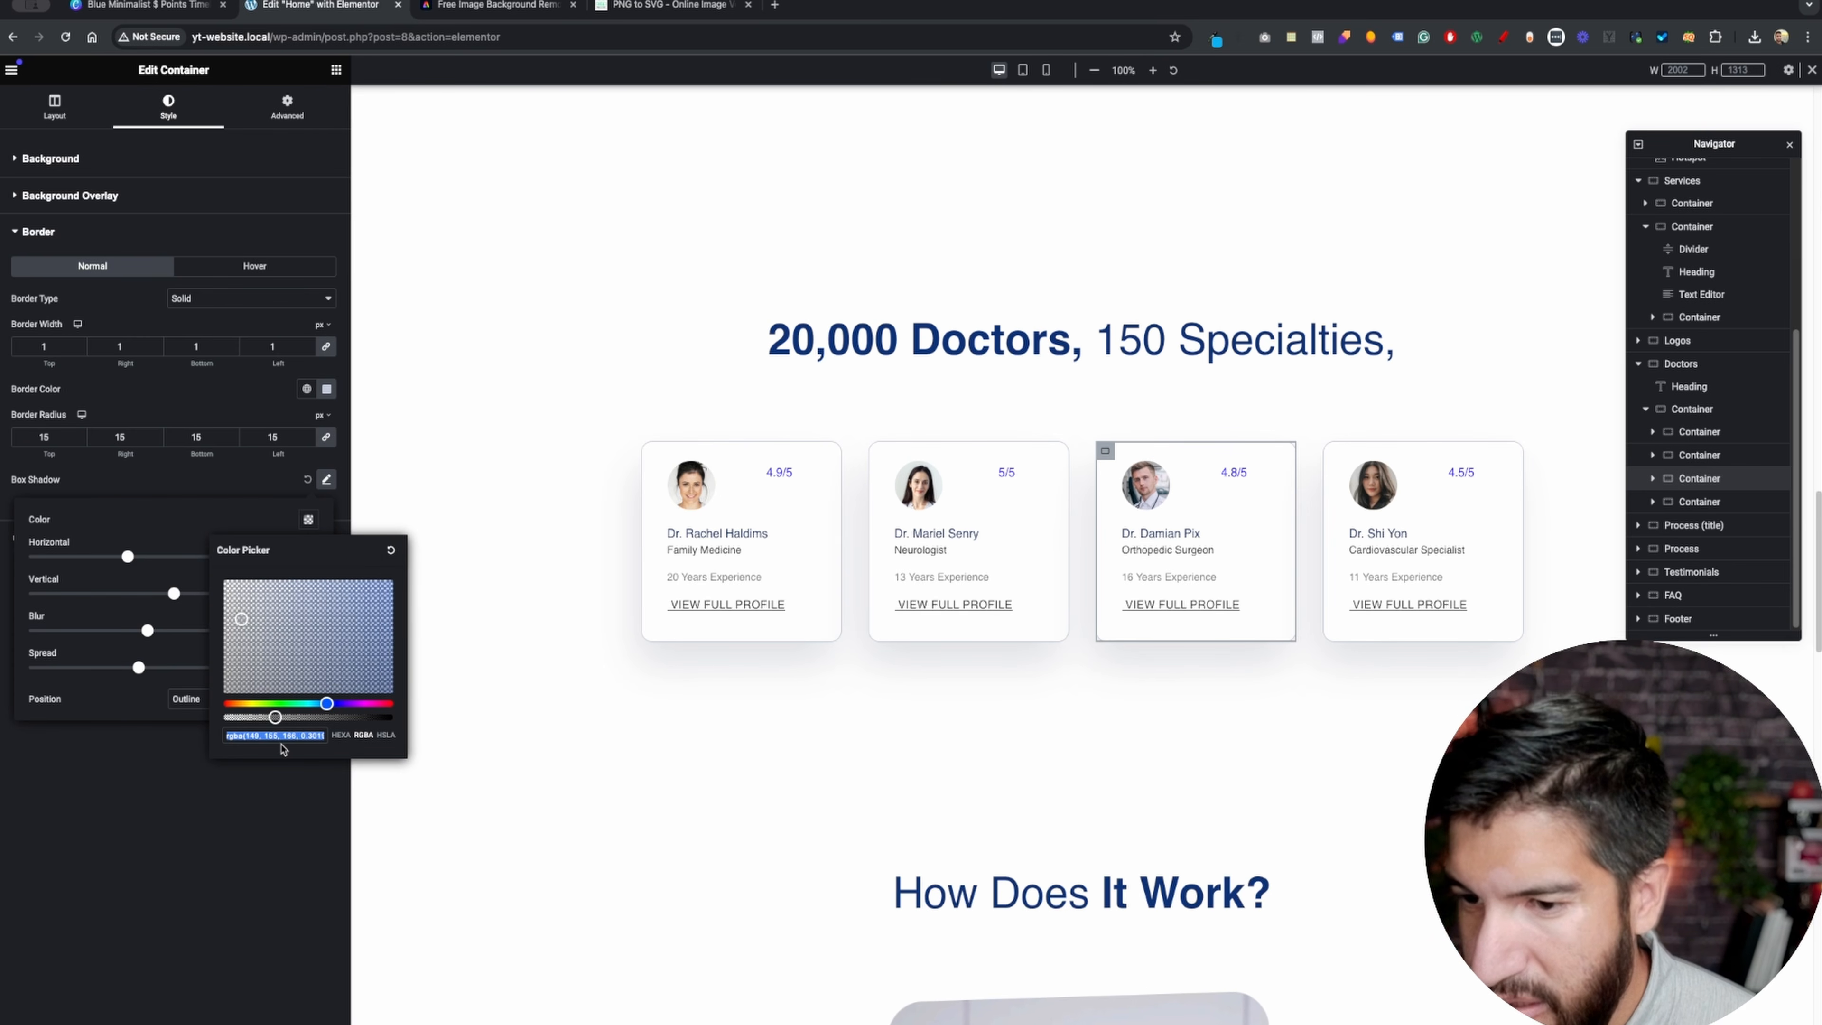
click(121, 611)
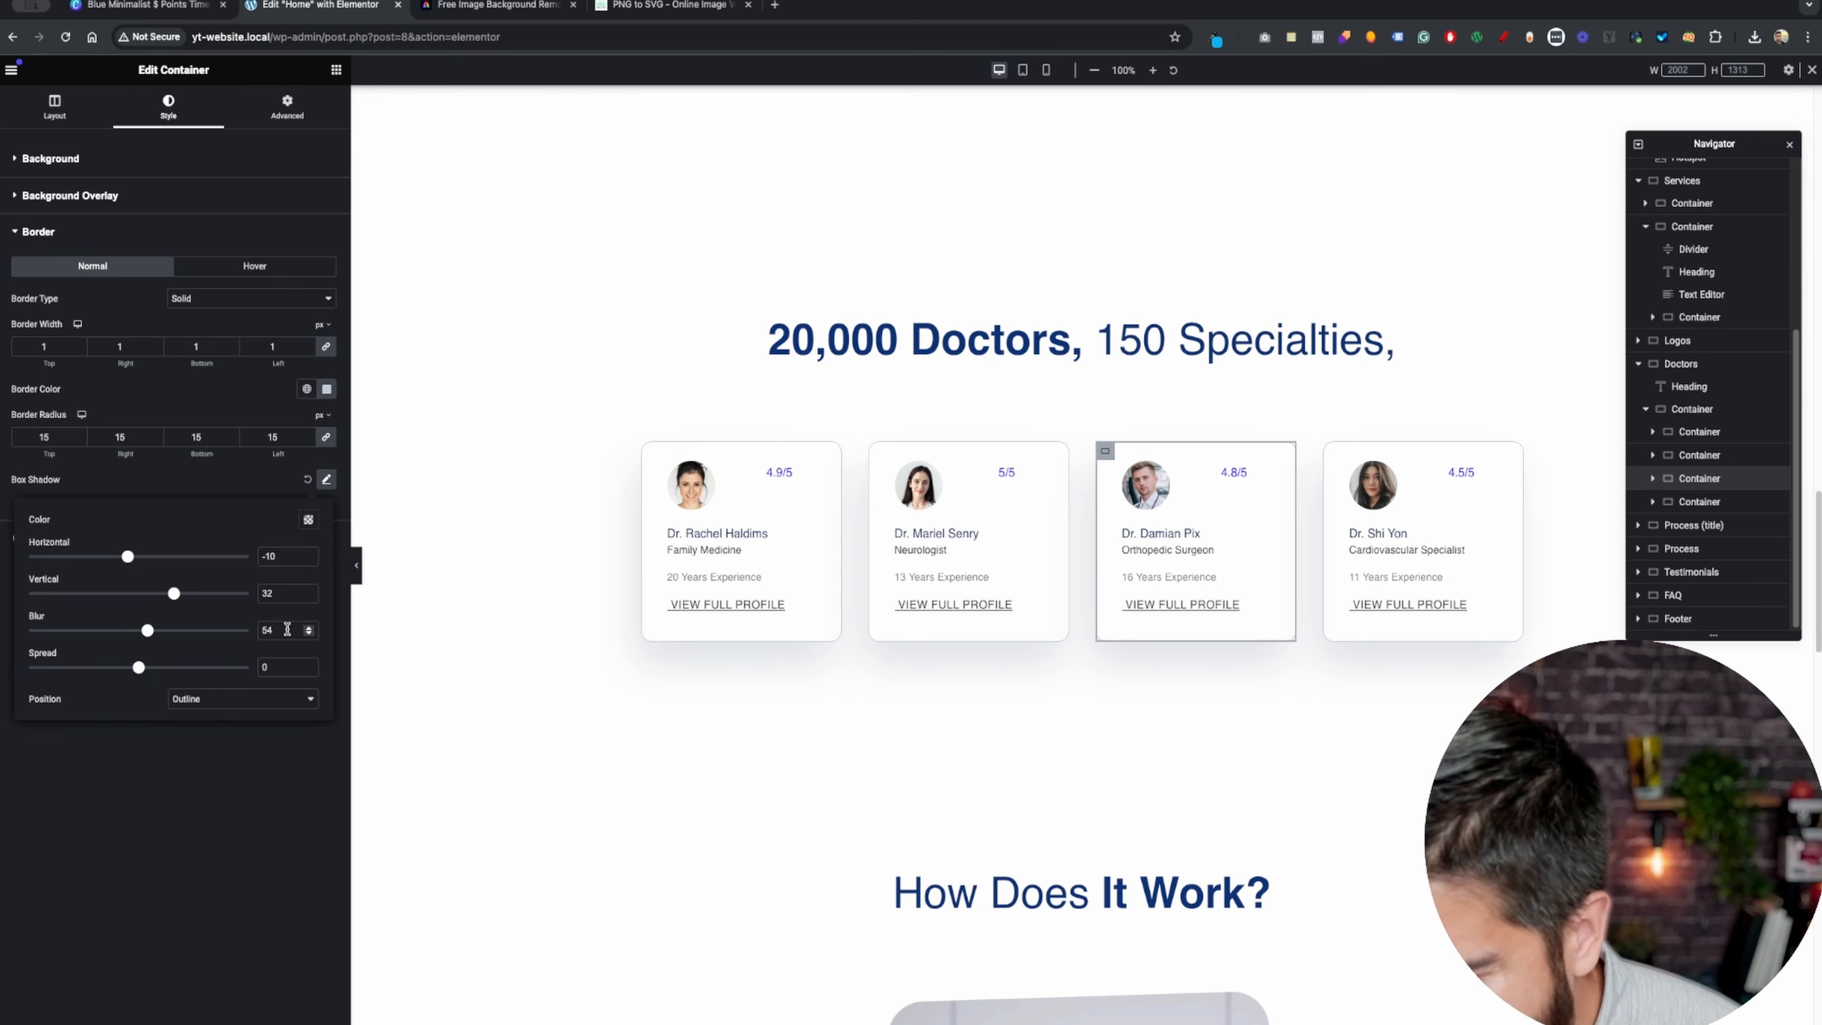
- Add a box shadow to the road map Hotspot image using the copied shadow colour
scroll(1076, 650, up, 15)
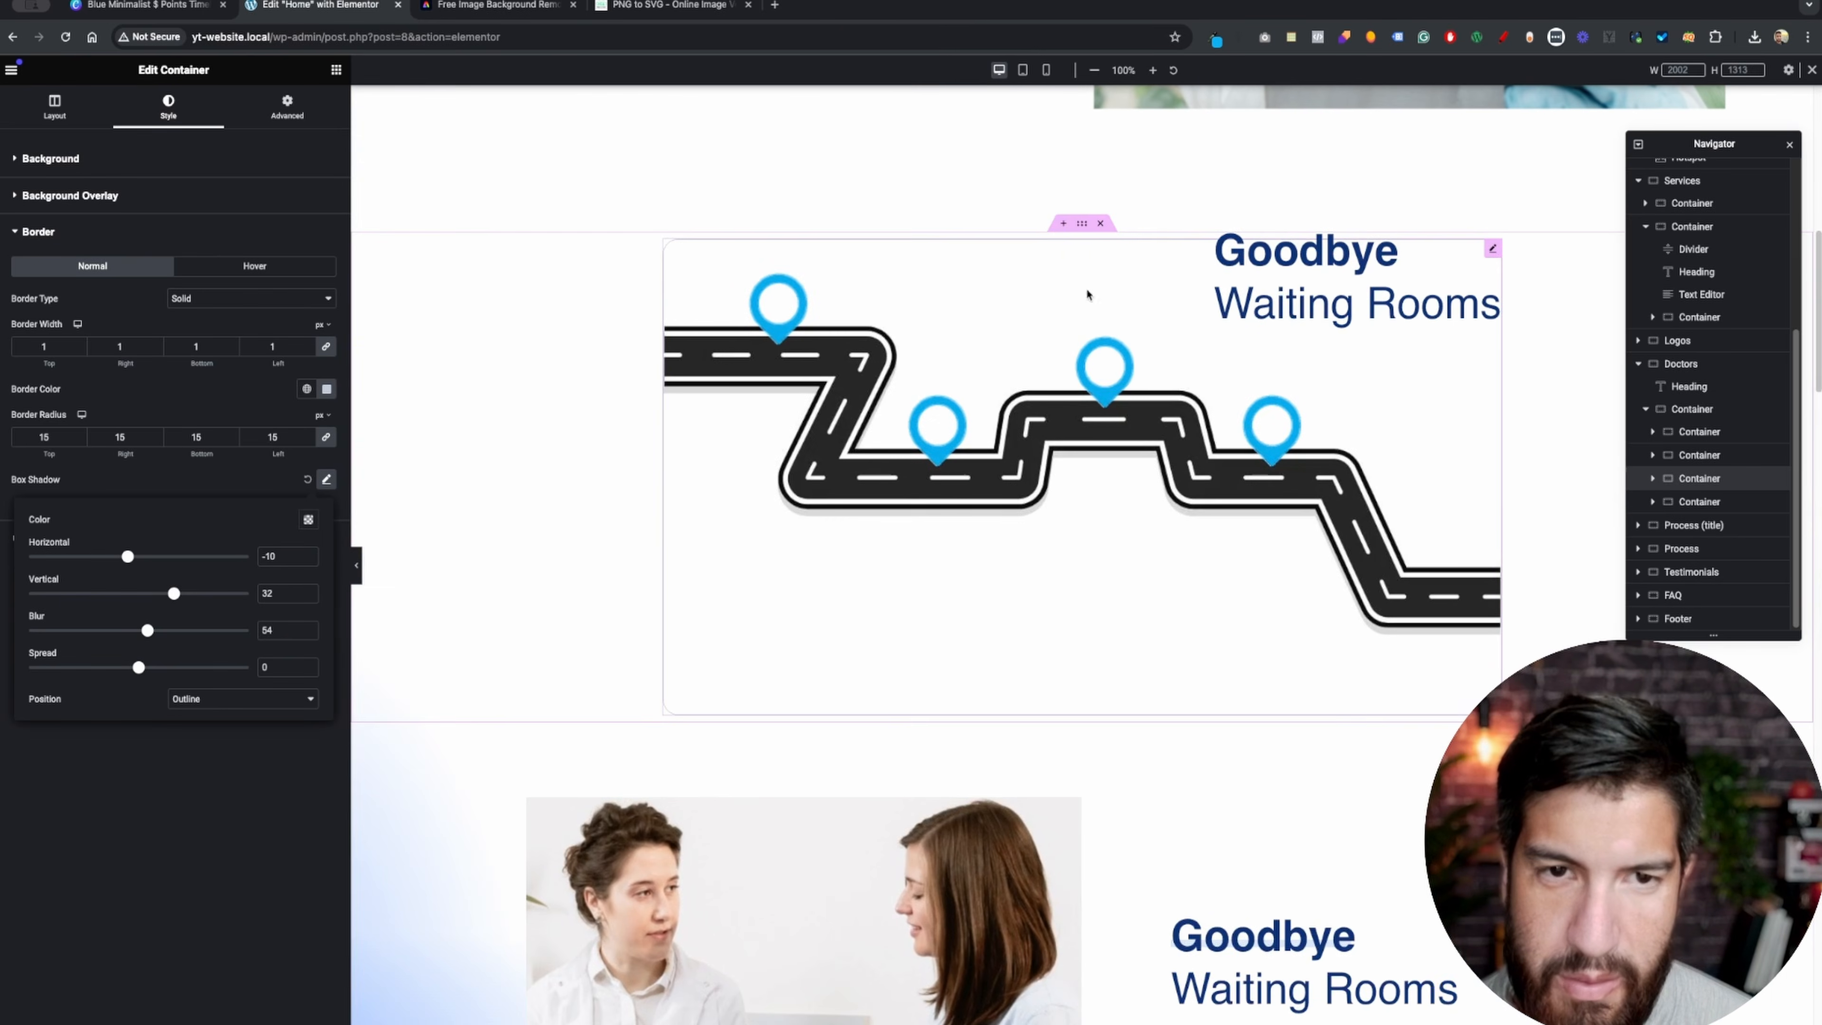
click(1494, 249)
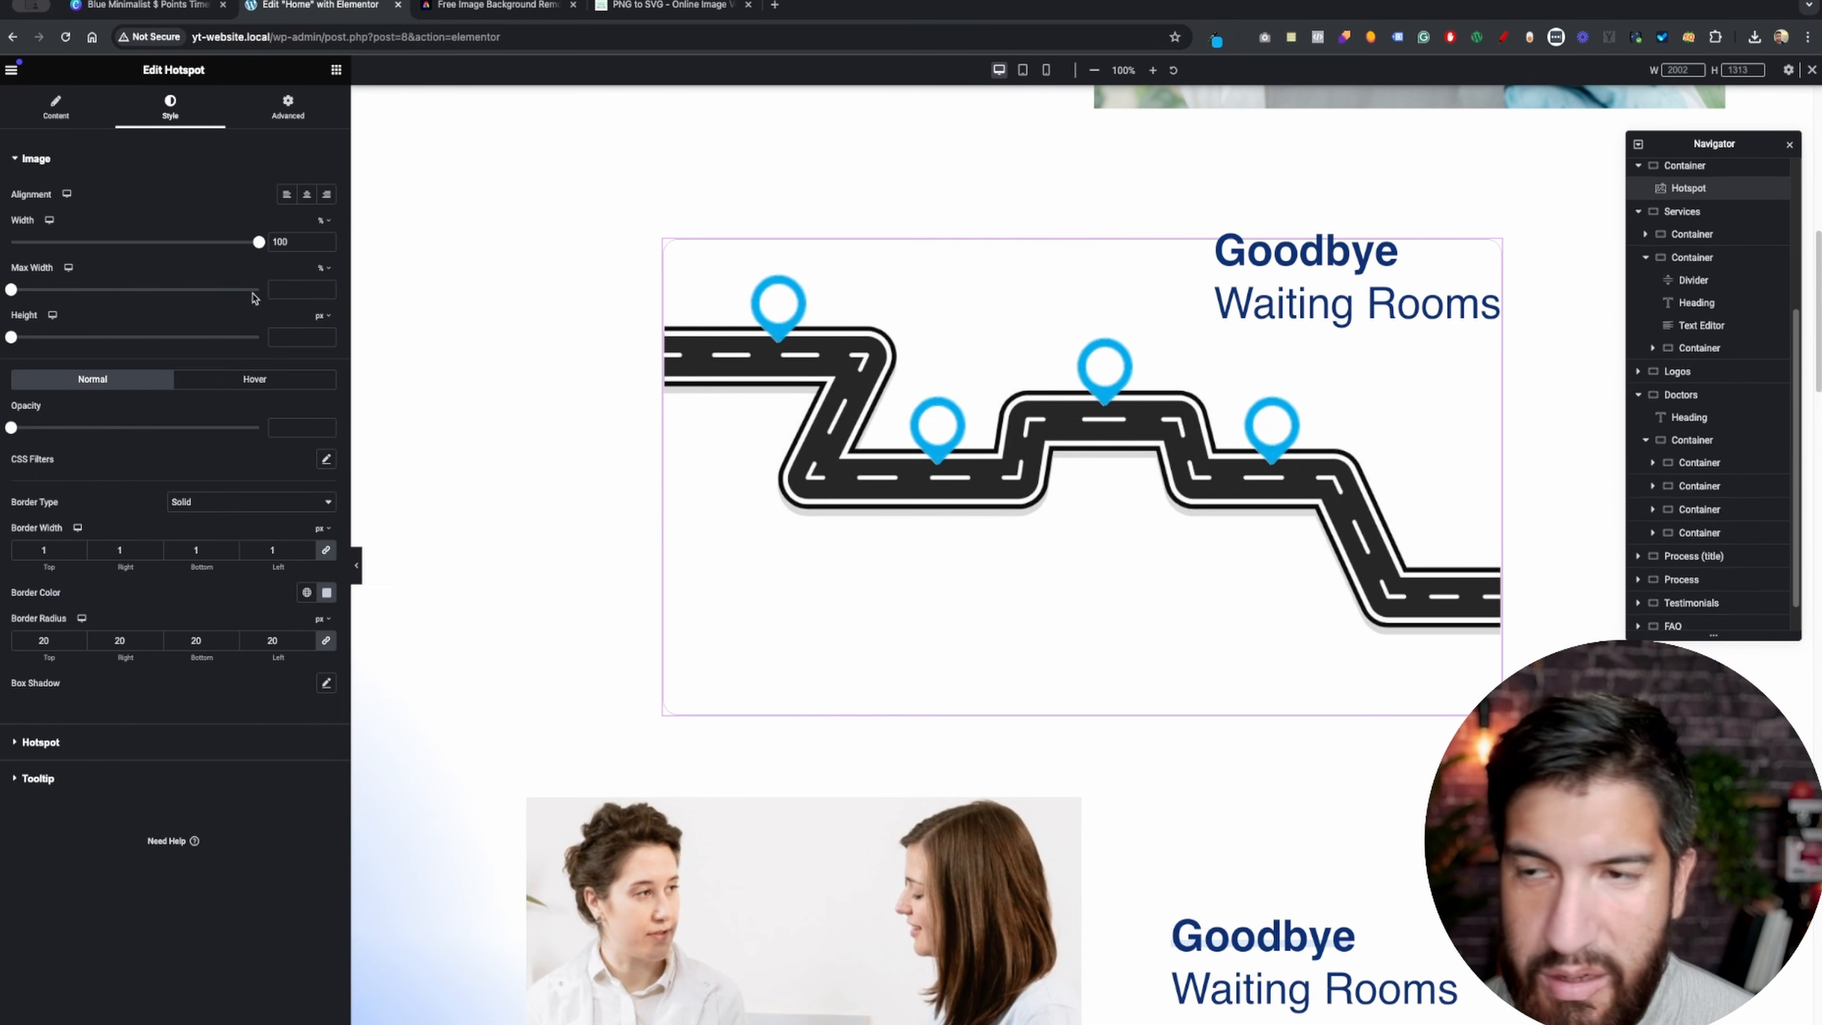
click(325, 684)
click(308, 726)
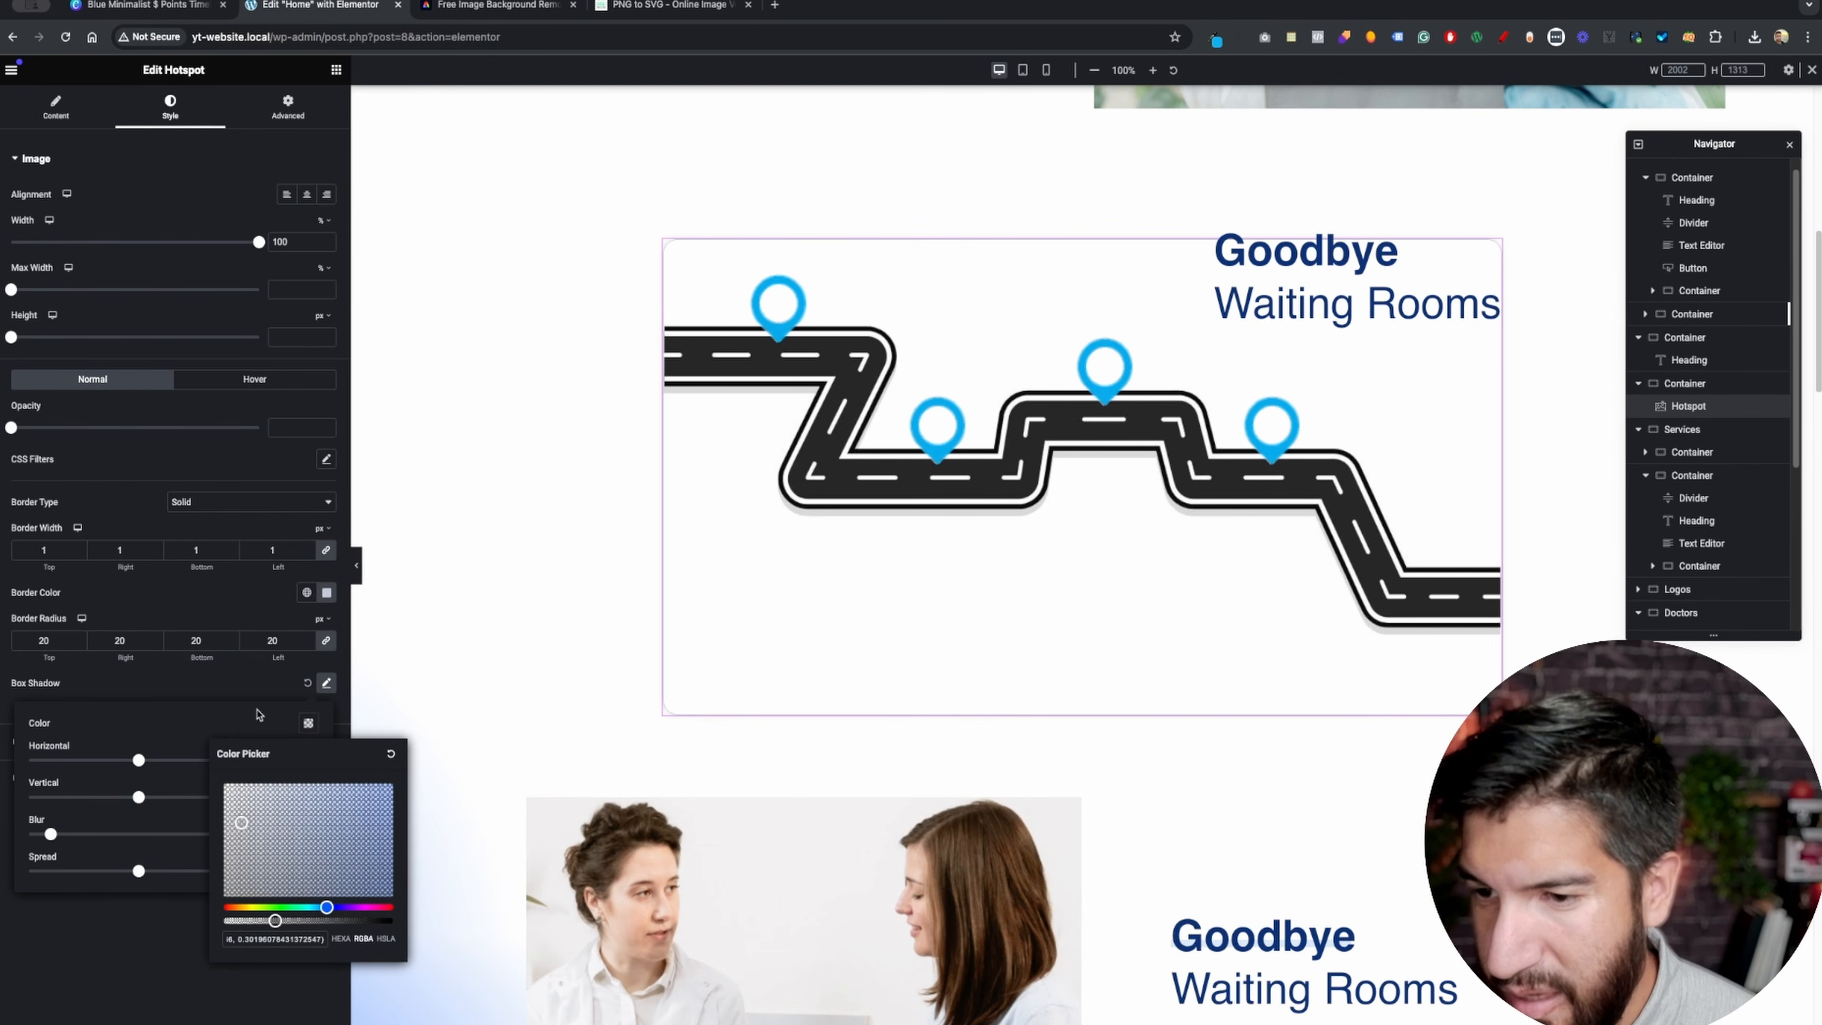
- Set the road map image's box shadow to horizontal -10, vertical 32 and blur 54
click(262, 755)
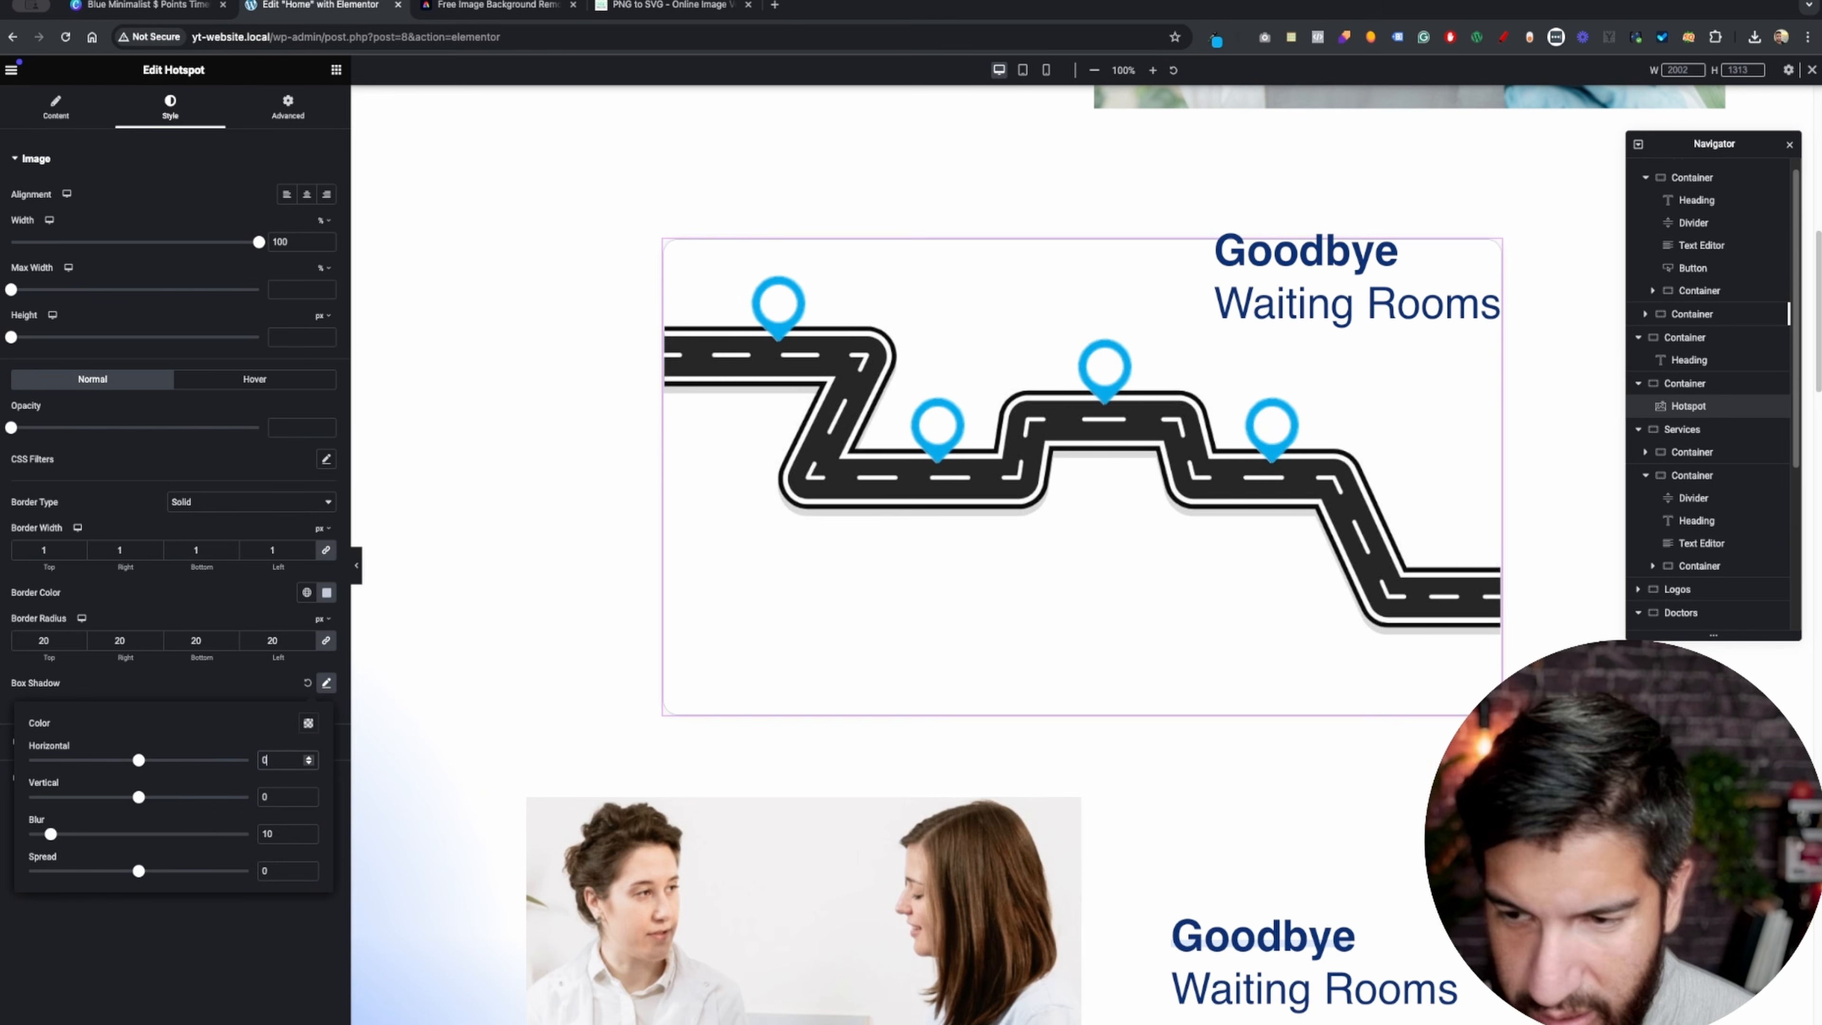
text(-10)
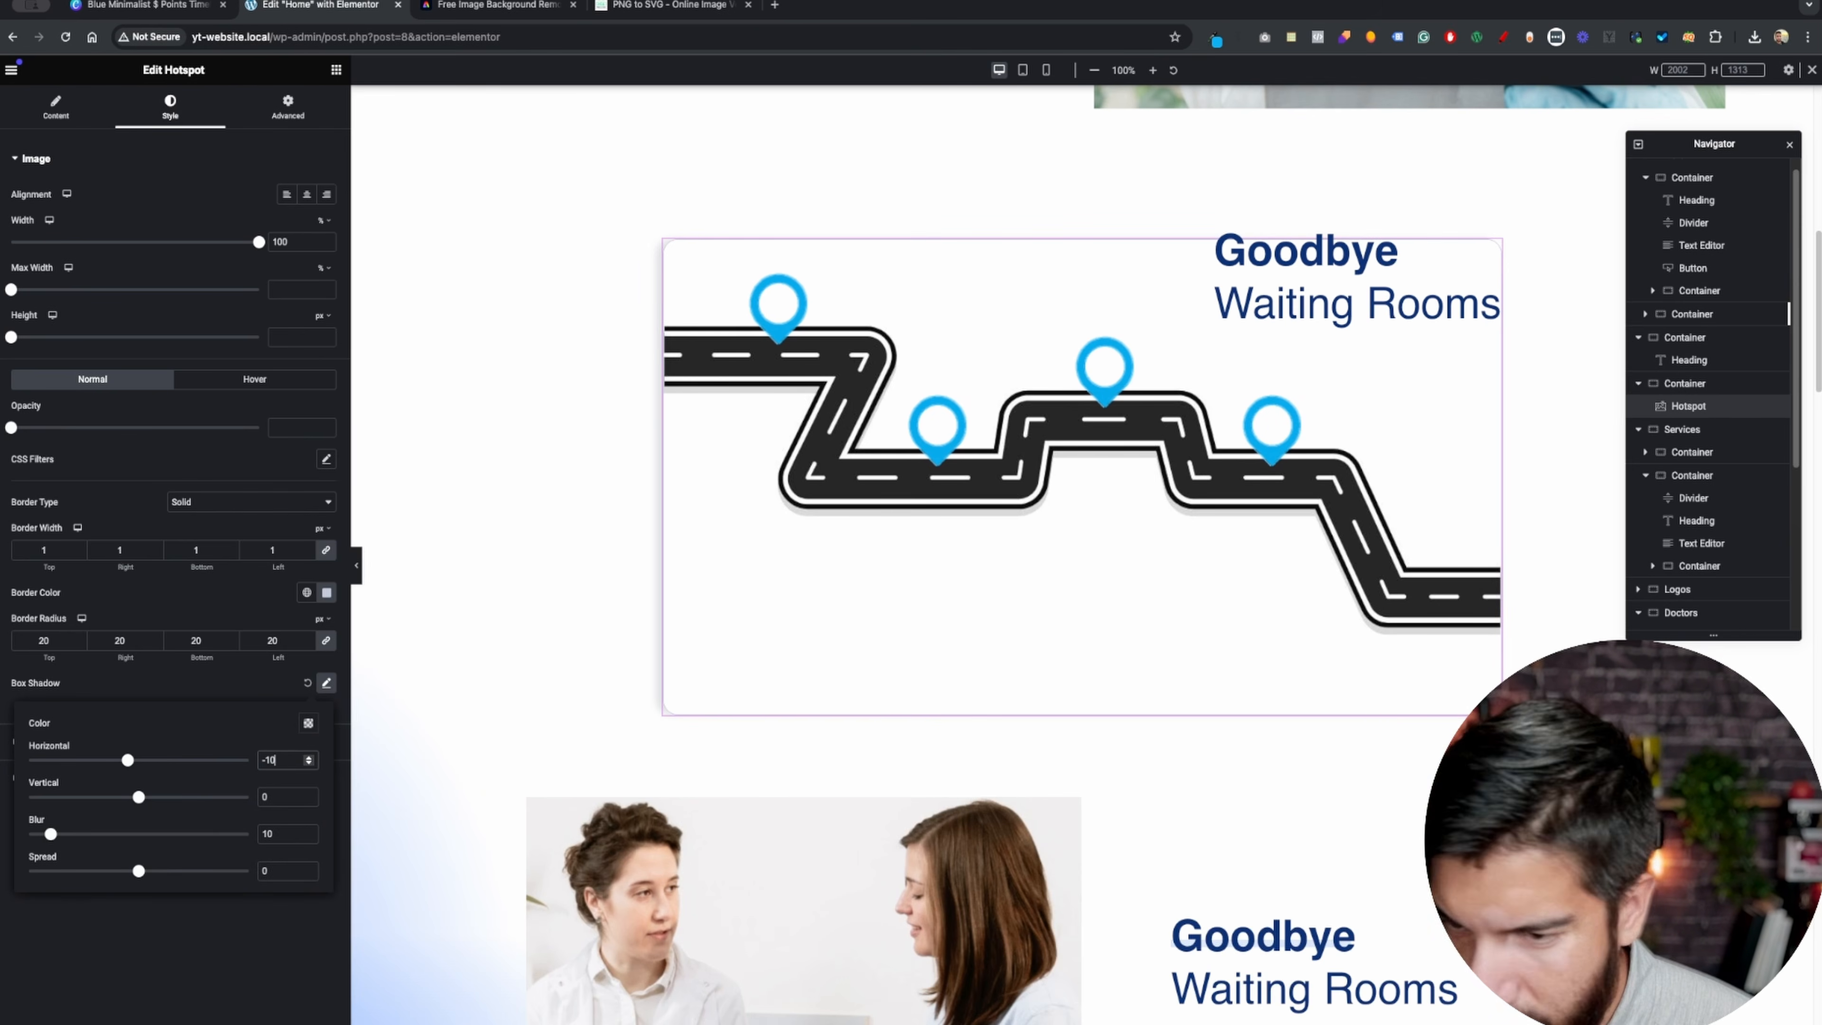
double_click(259, 796)
text(32)
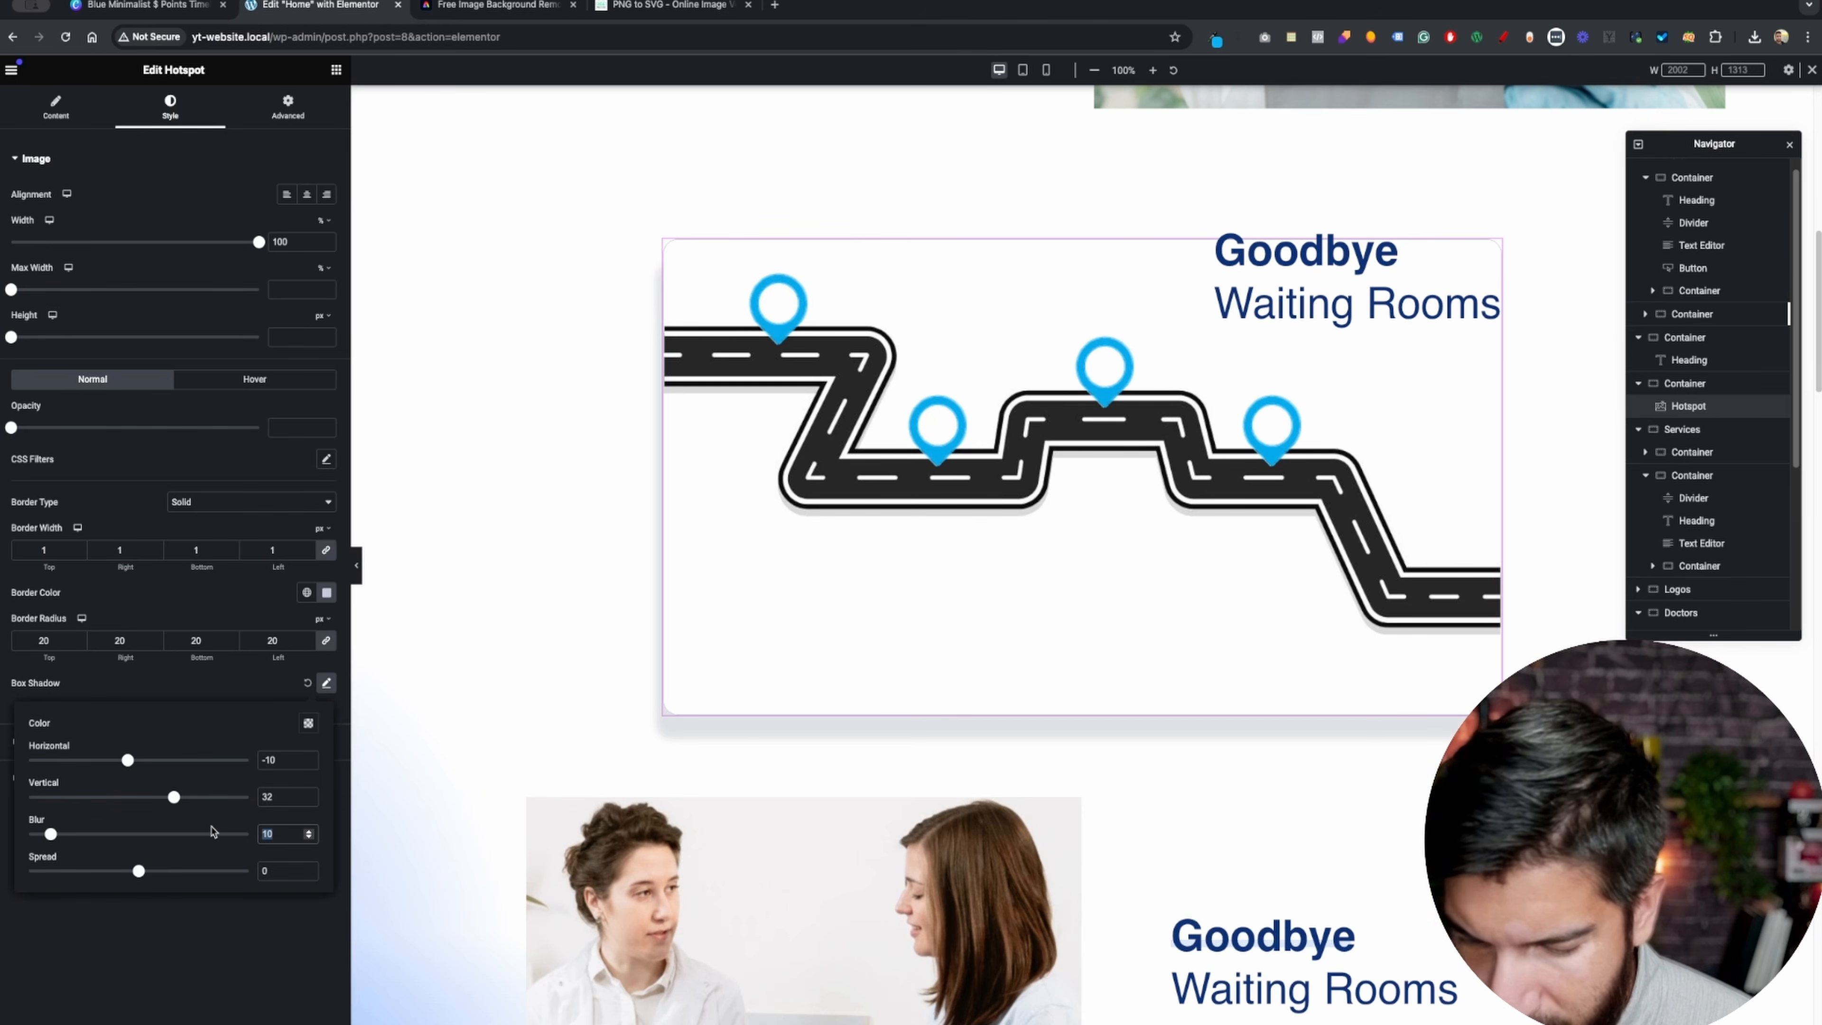
text(54)
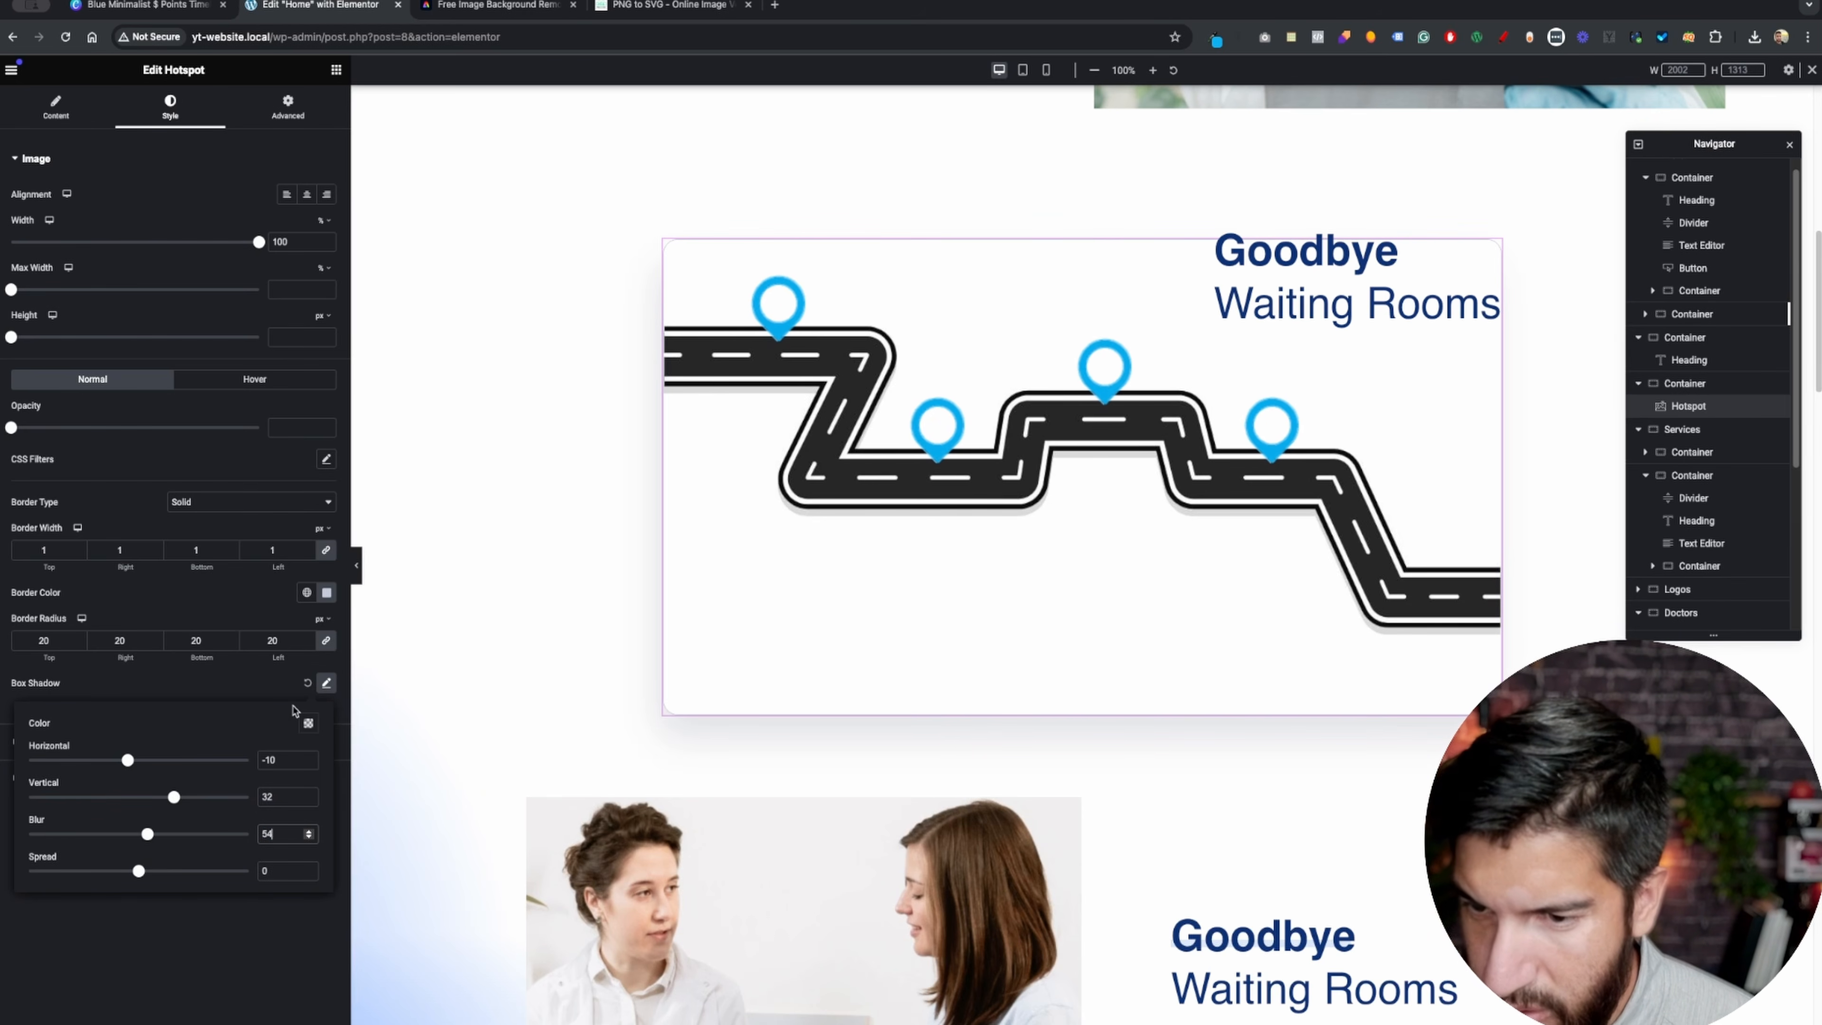
click(316, 686)
- Check the third doctor card's box shadow settings against the road map's shadow
scroll(1249, 716, down, 15)
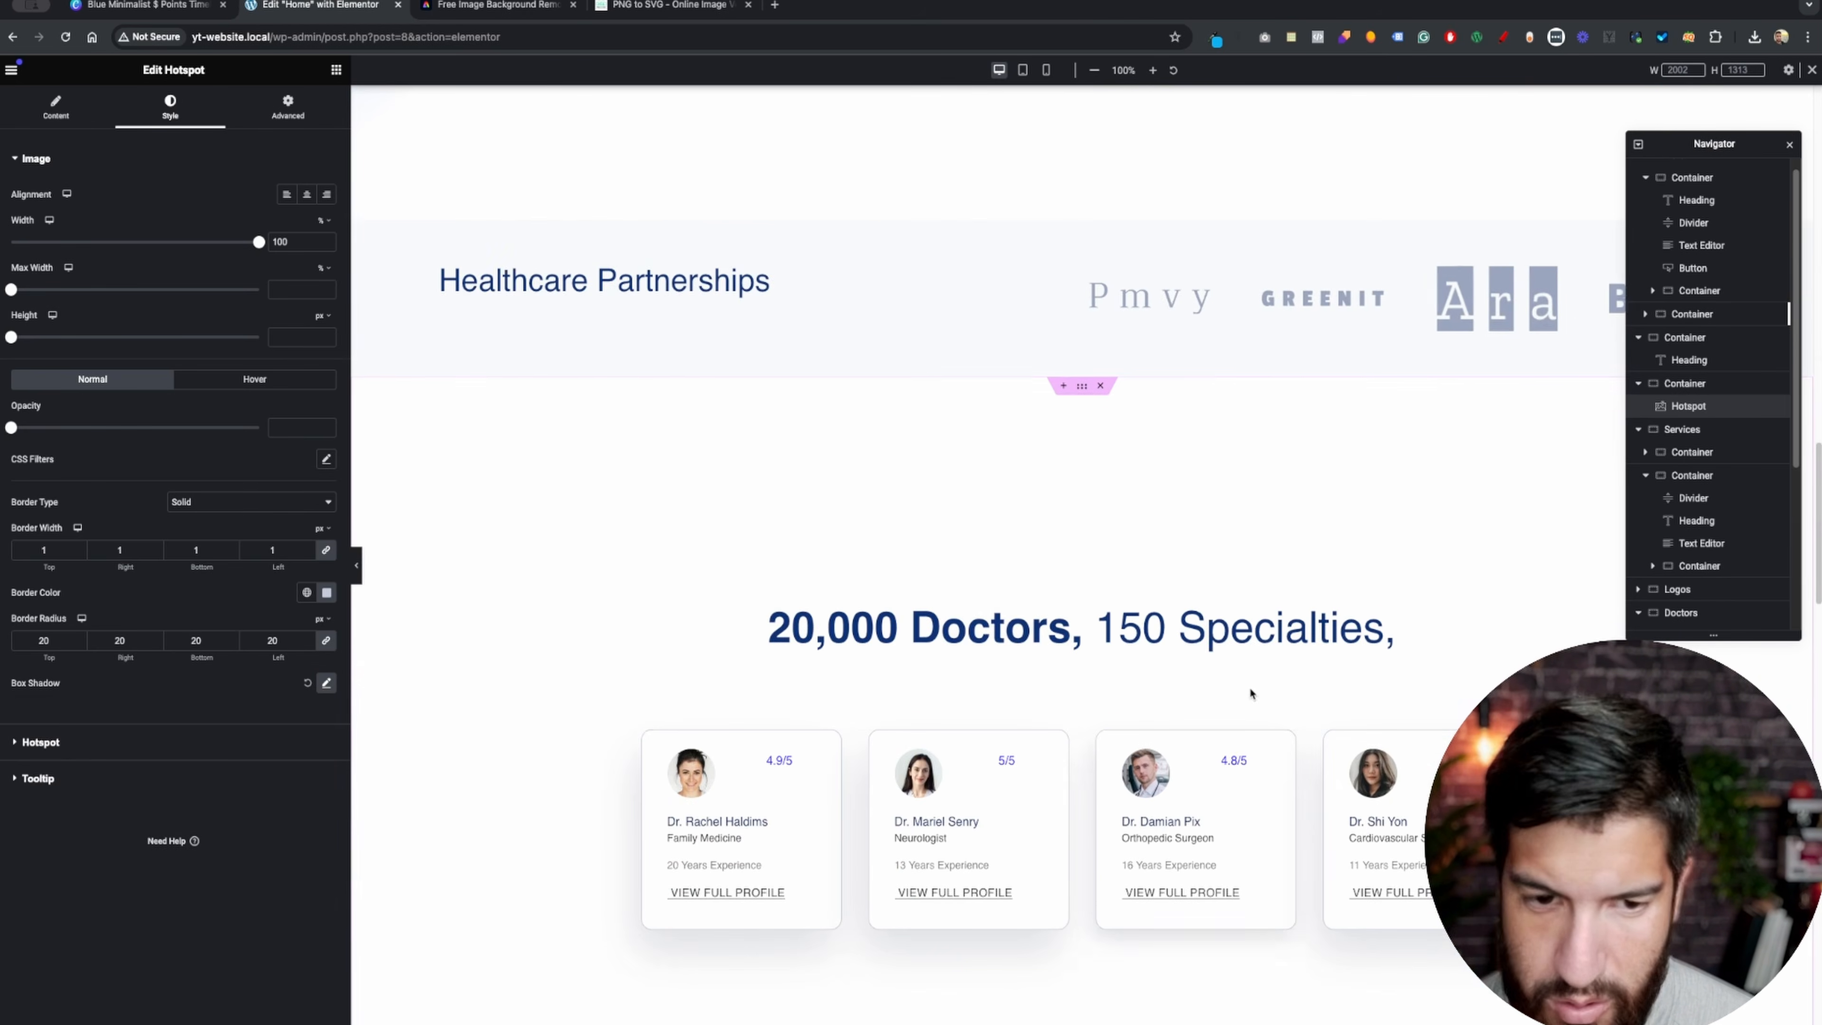
click(1105, 739)
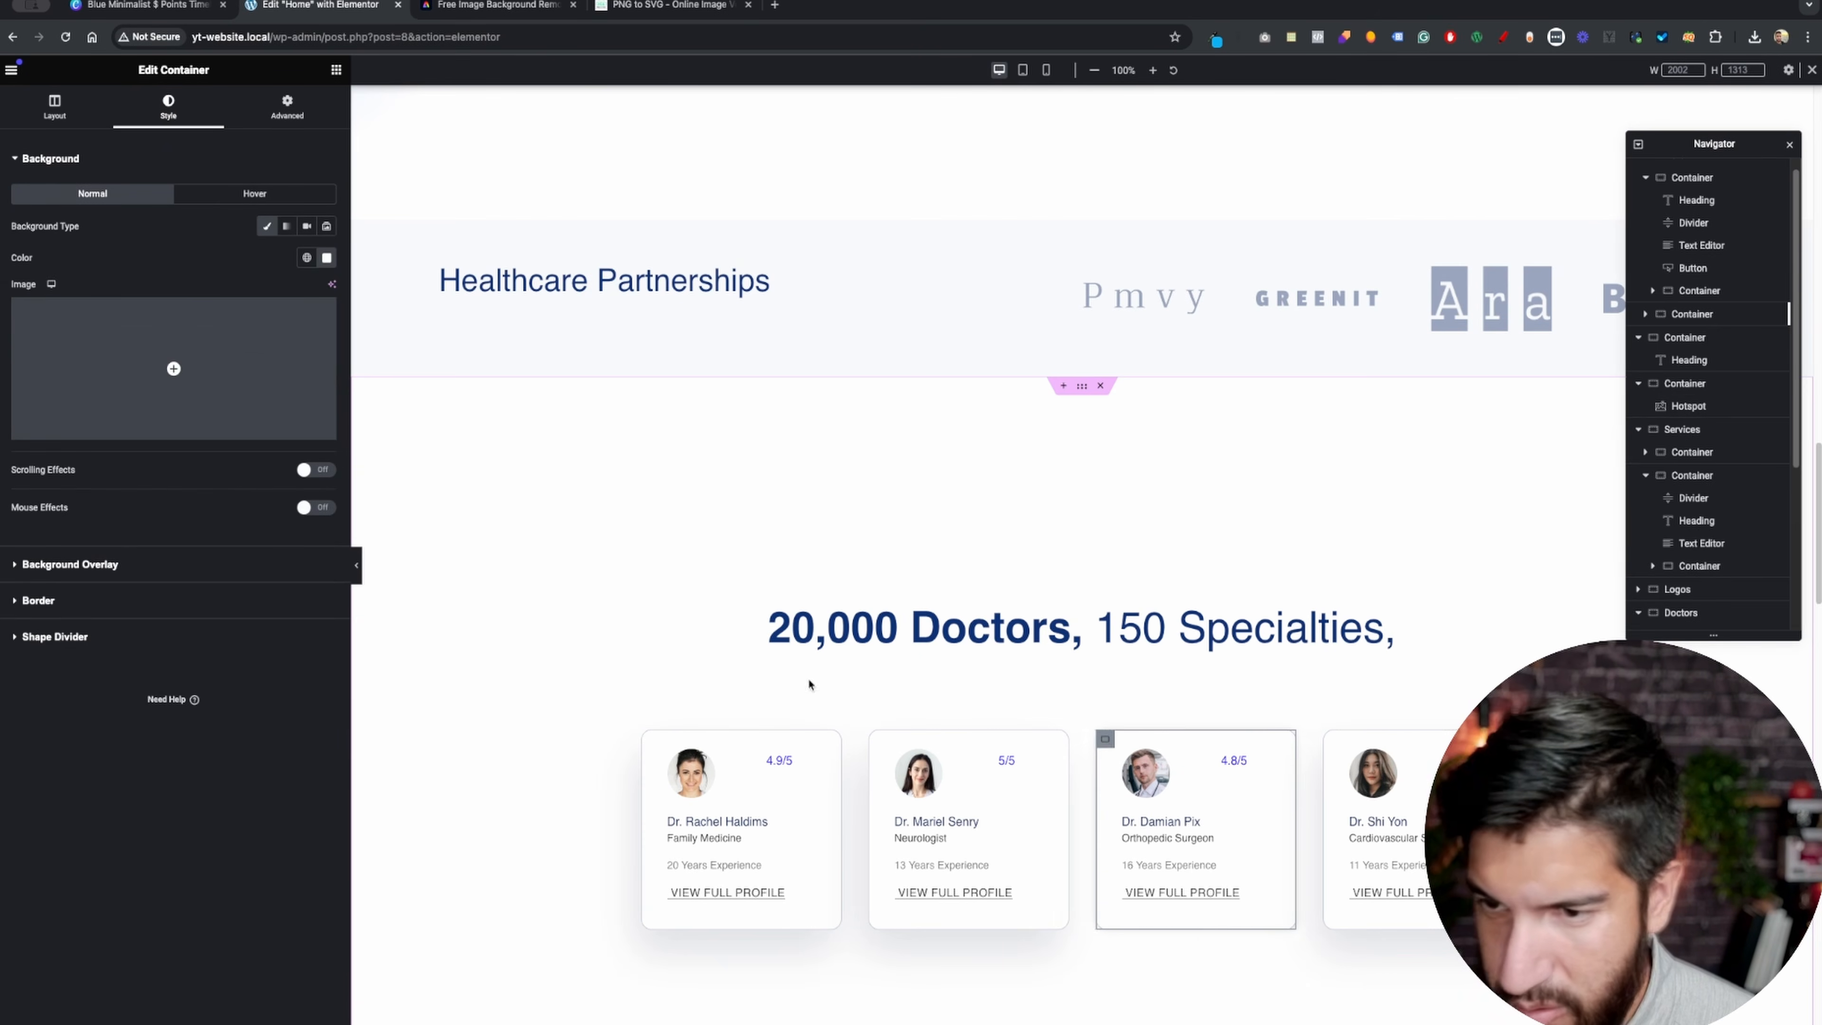
click(68, 597)
click(327, 478)
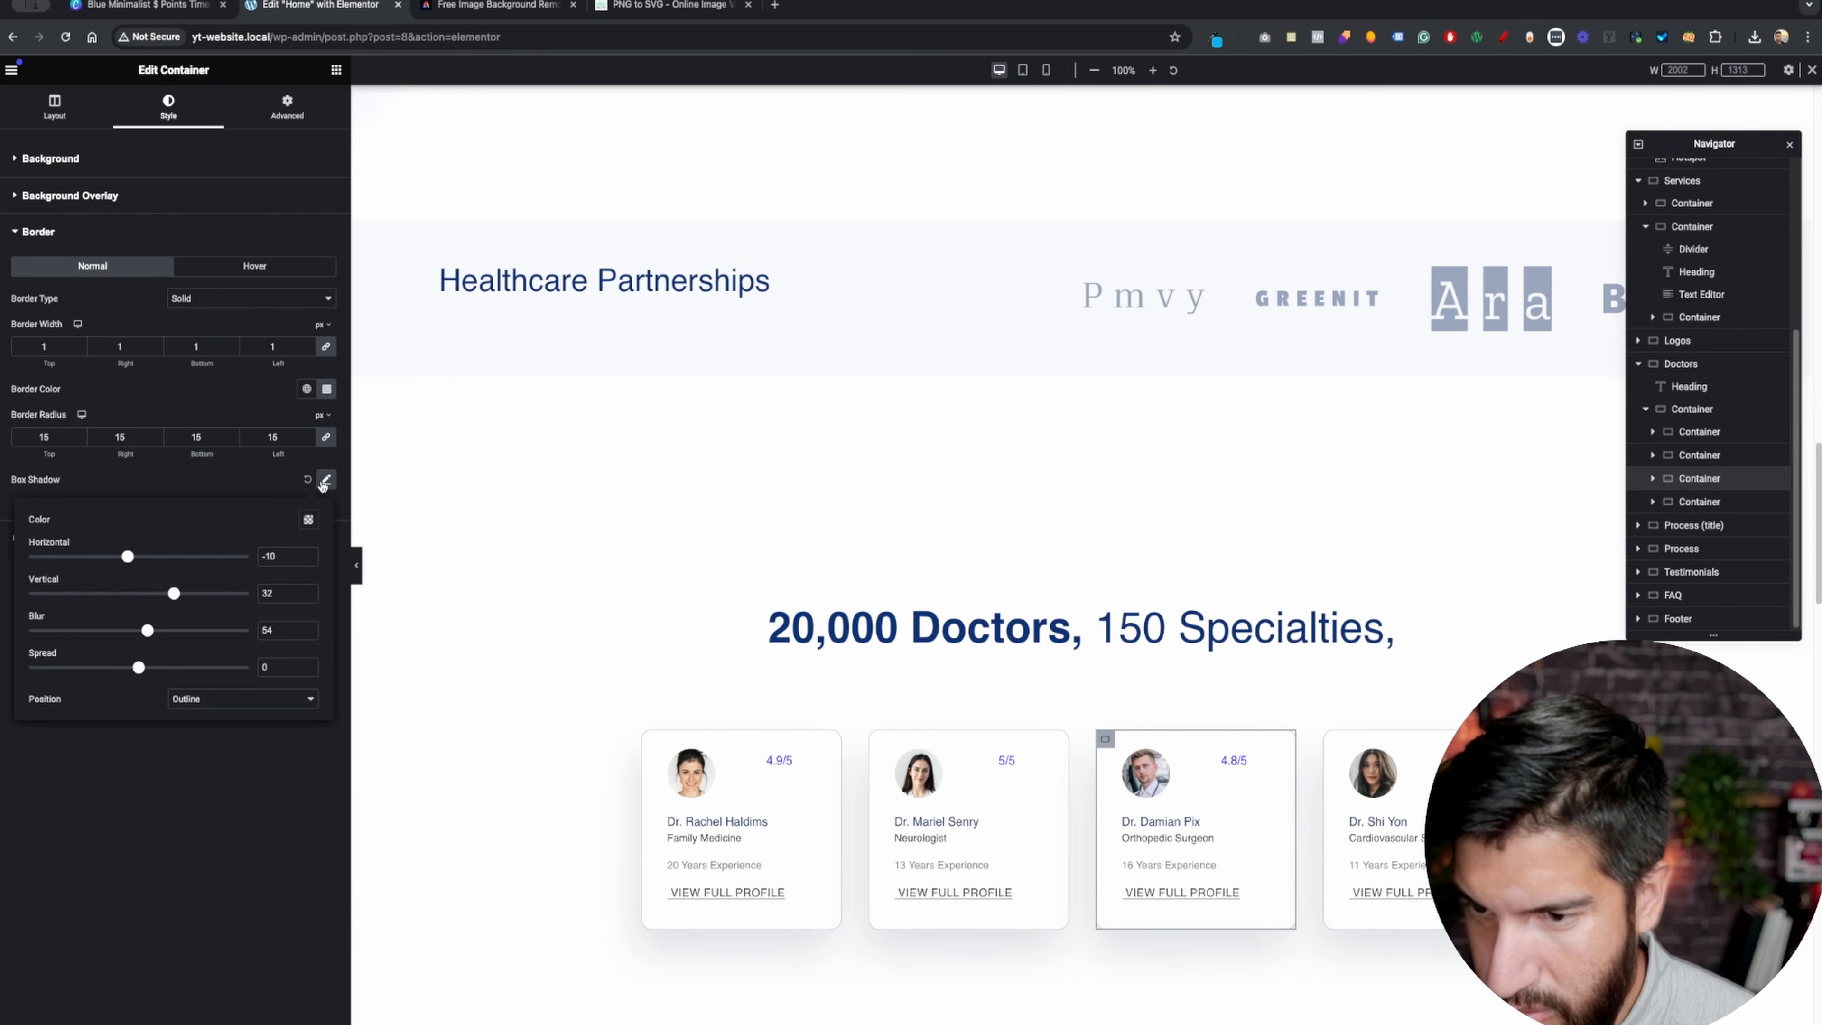
click(326, 478)
scroll(983, 706, up, 8)
scroll(982, 706, up, 8)
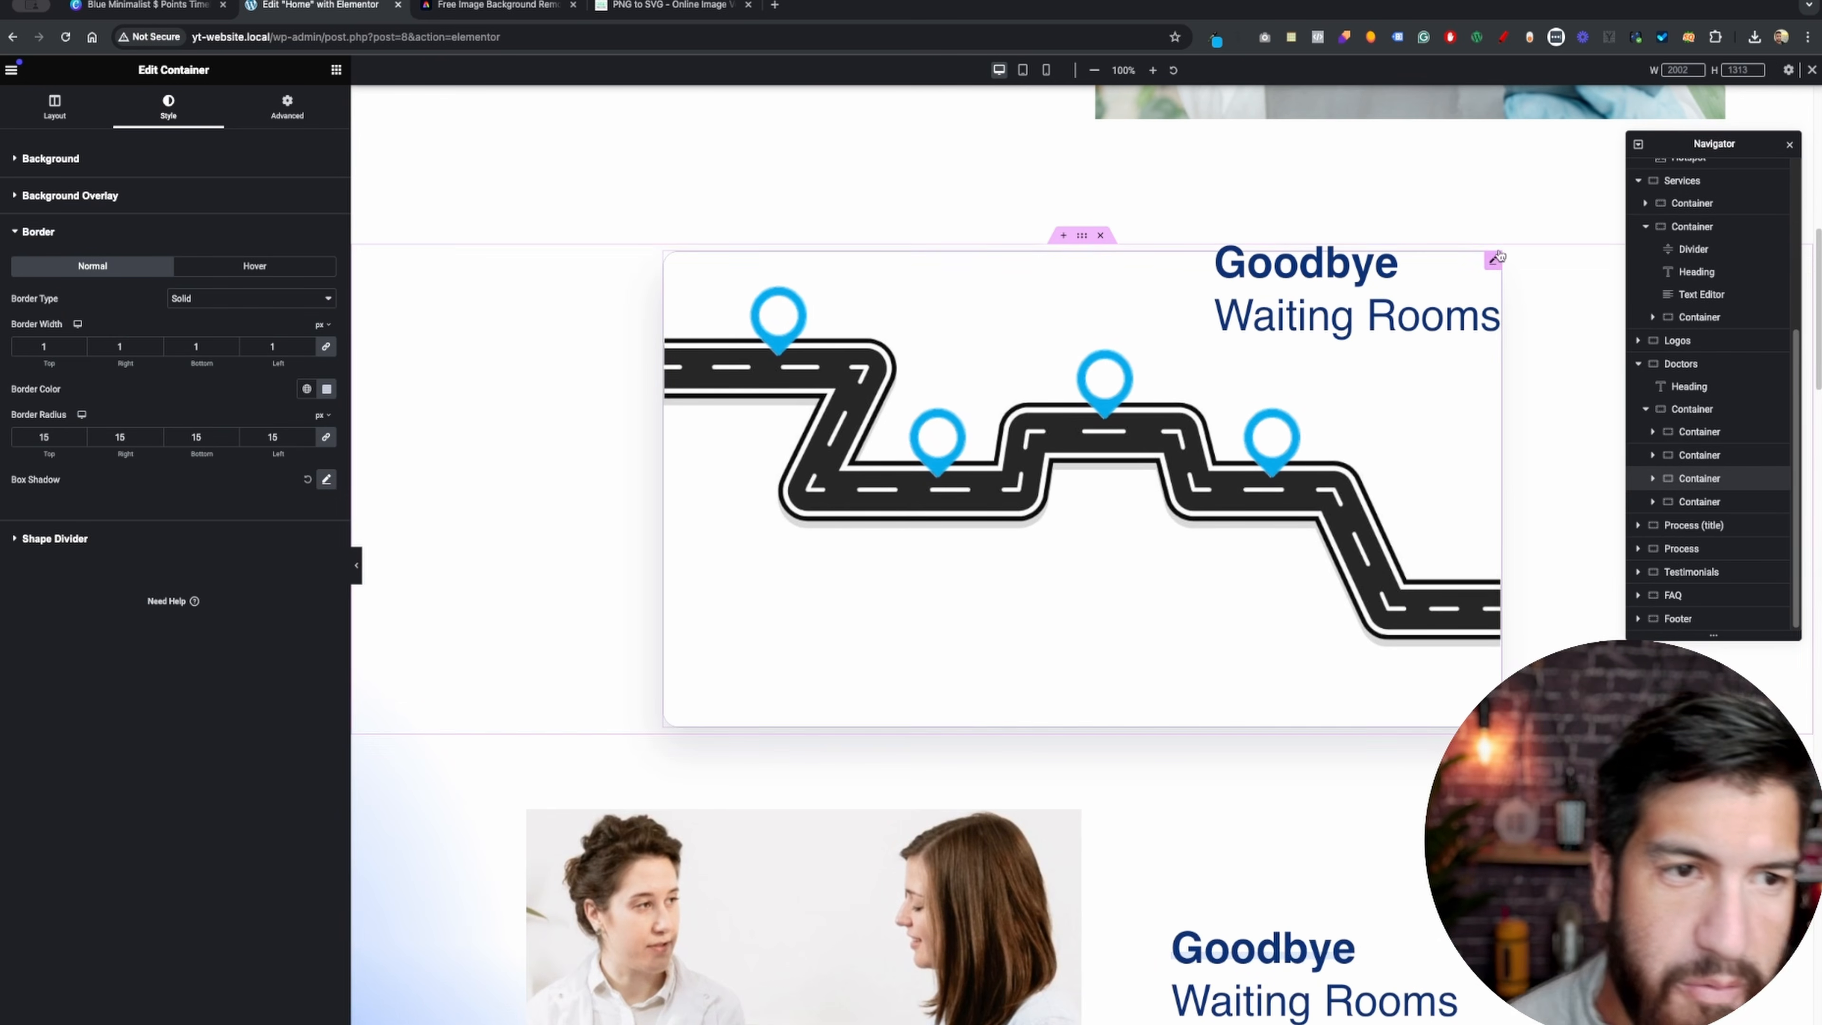
- Keep the road map heading's top margin at 0 and set its padding to 50 px top and 30 px right
click(1301, 251)
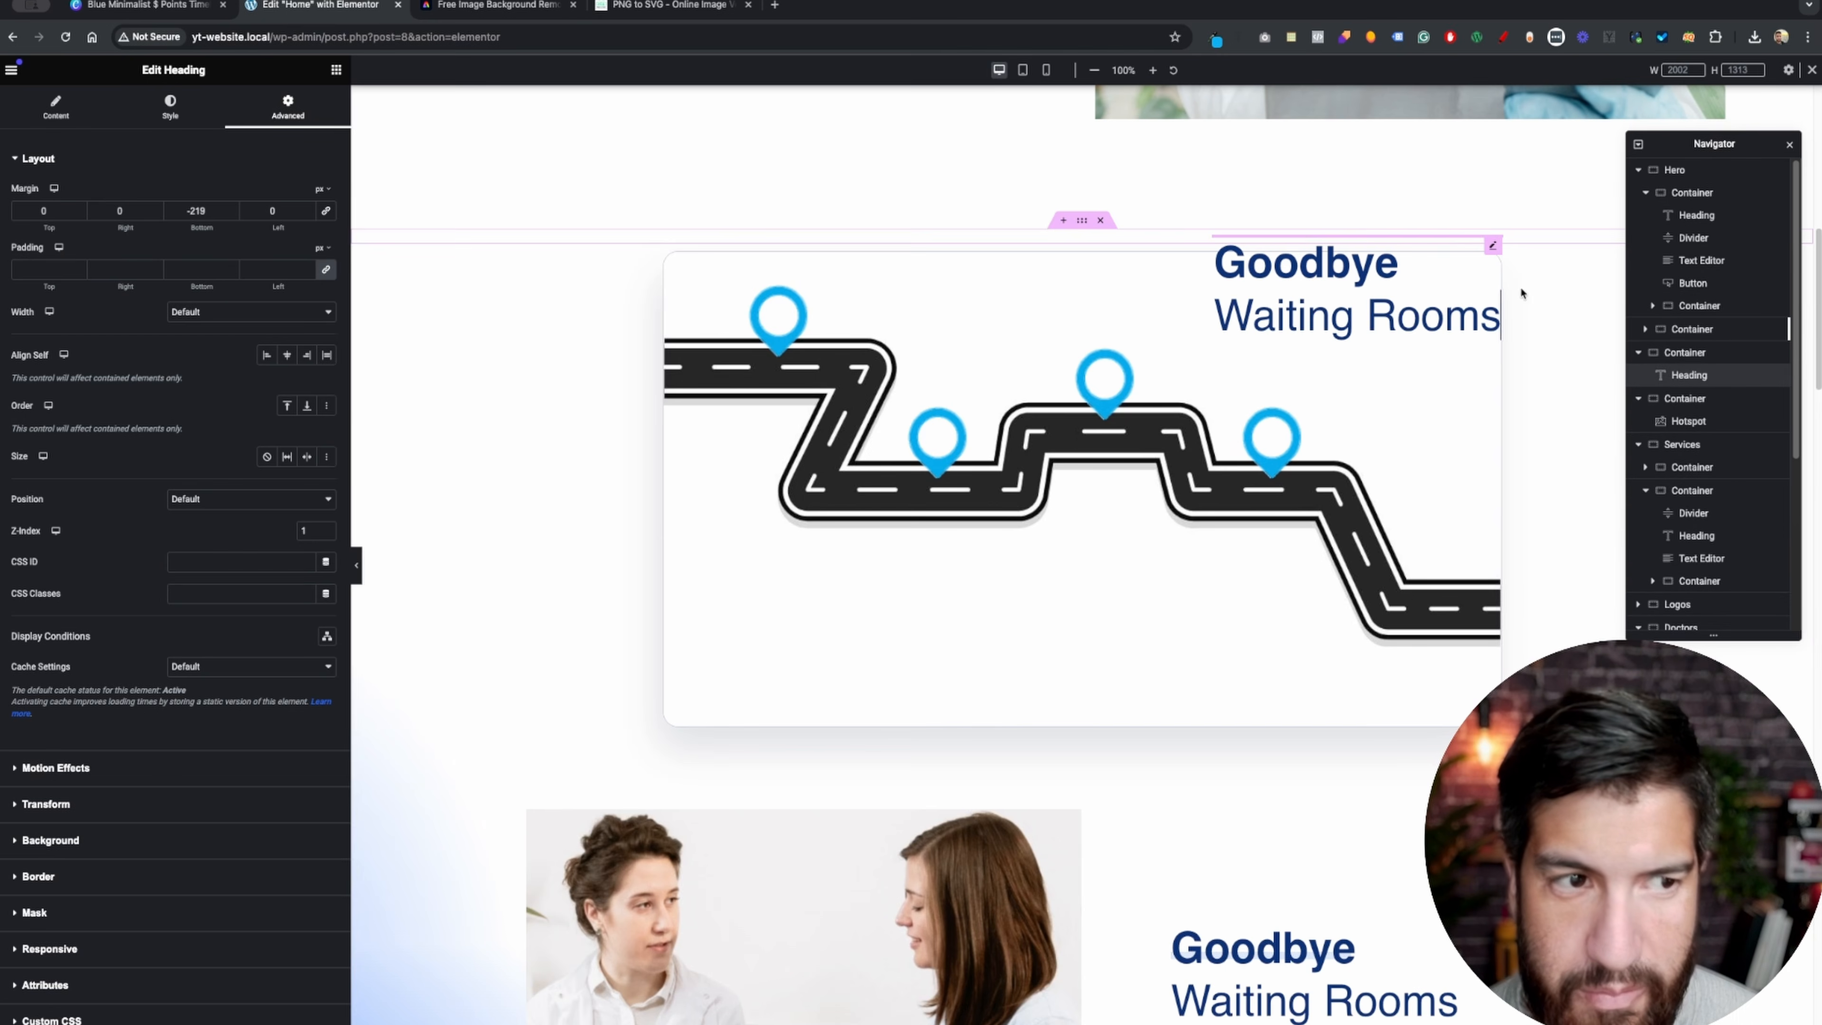
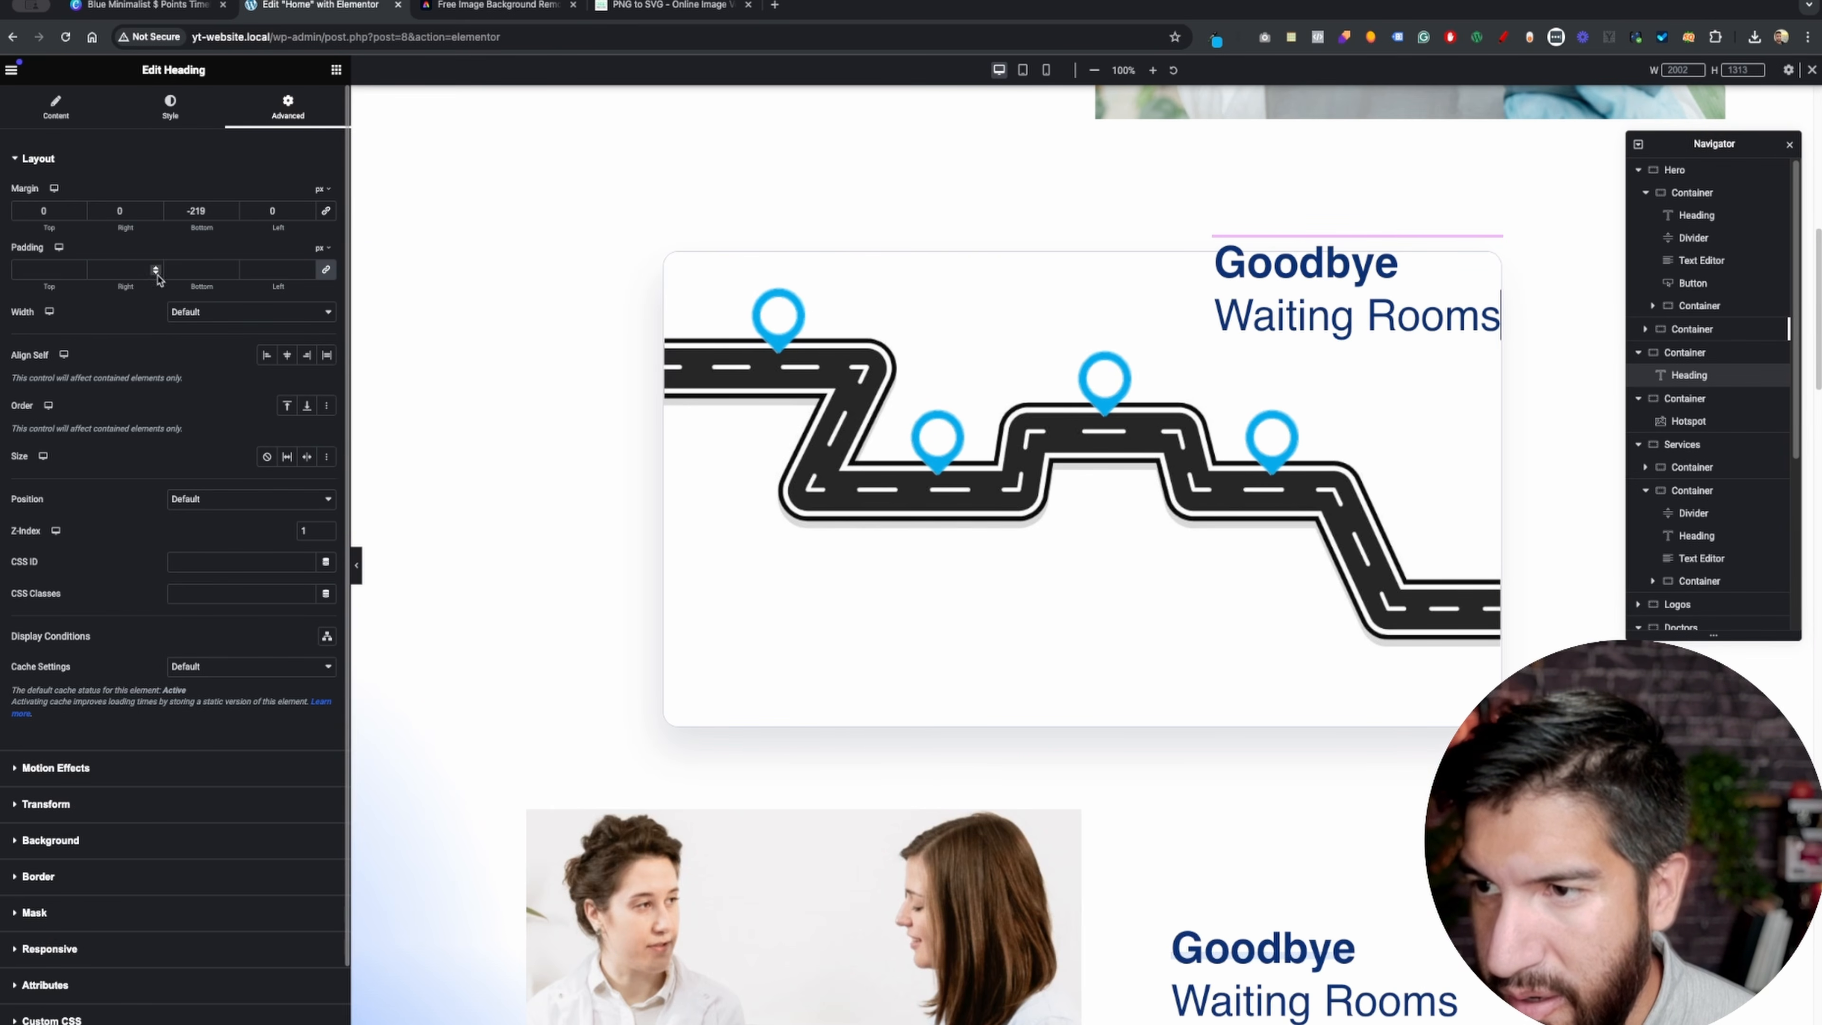
drag(50, 229, 47, 225)
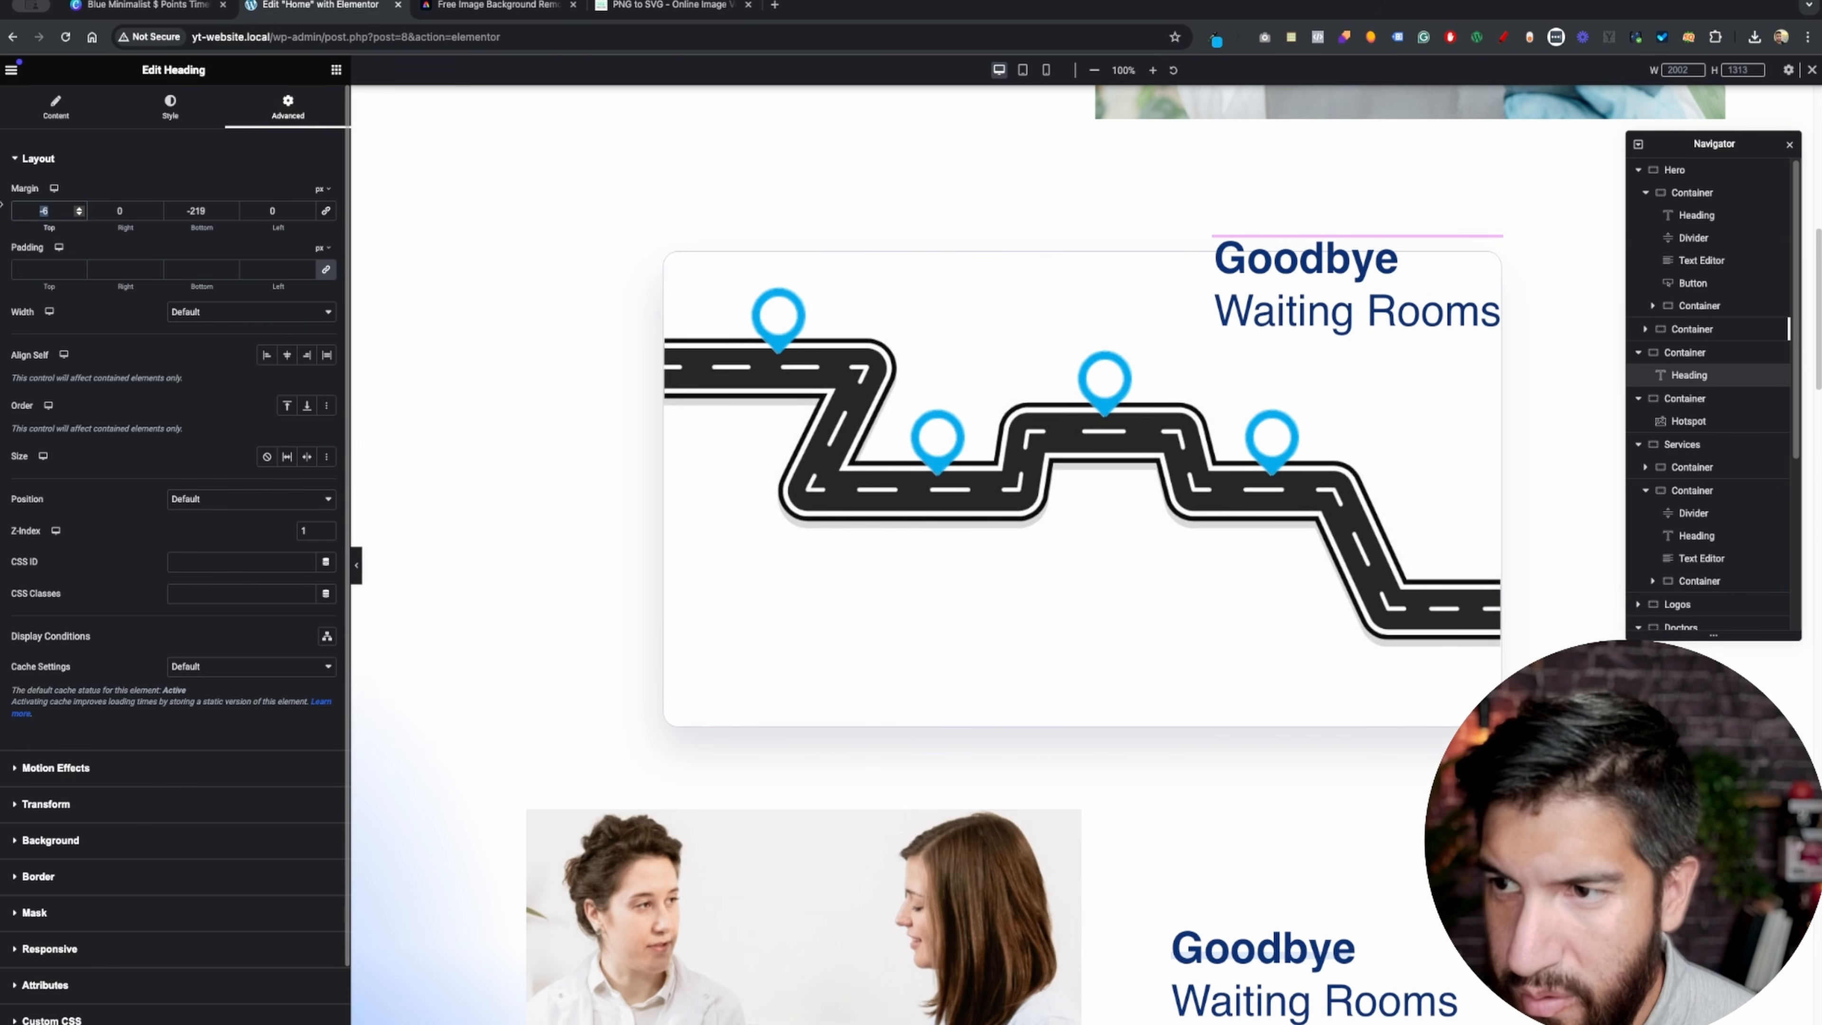
text(0)
mouse_move(49, 287)
mouse_down()
mouse_move(31, 287)
mouse_move(87, 301)
mouse_move(56, 279)
mouse_up()
text(0)
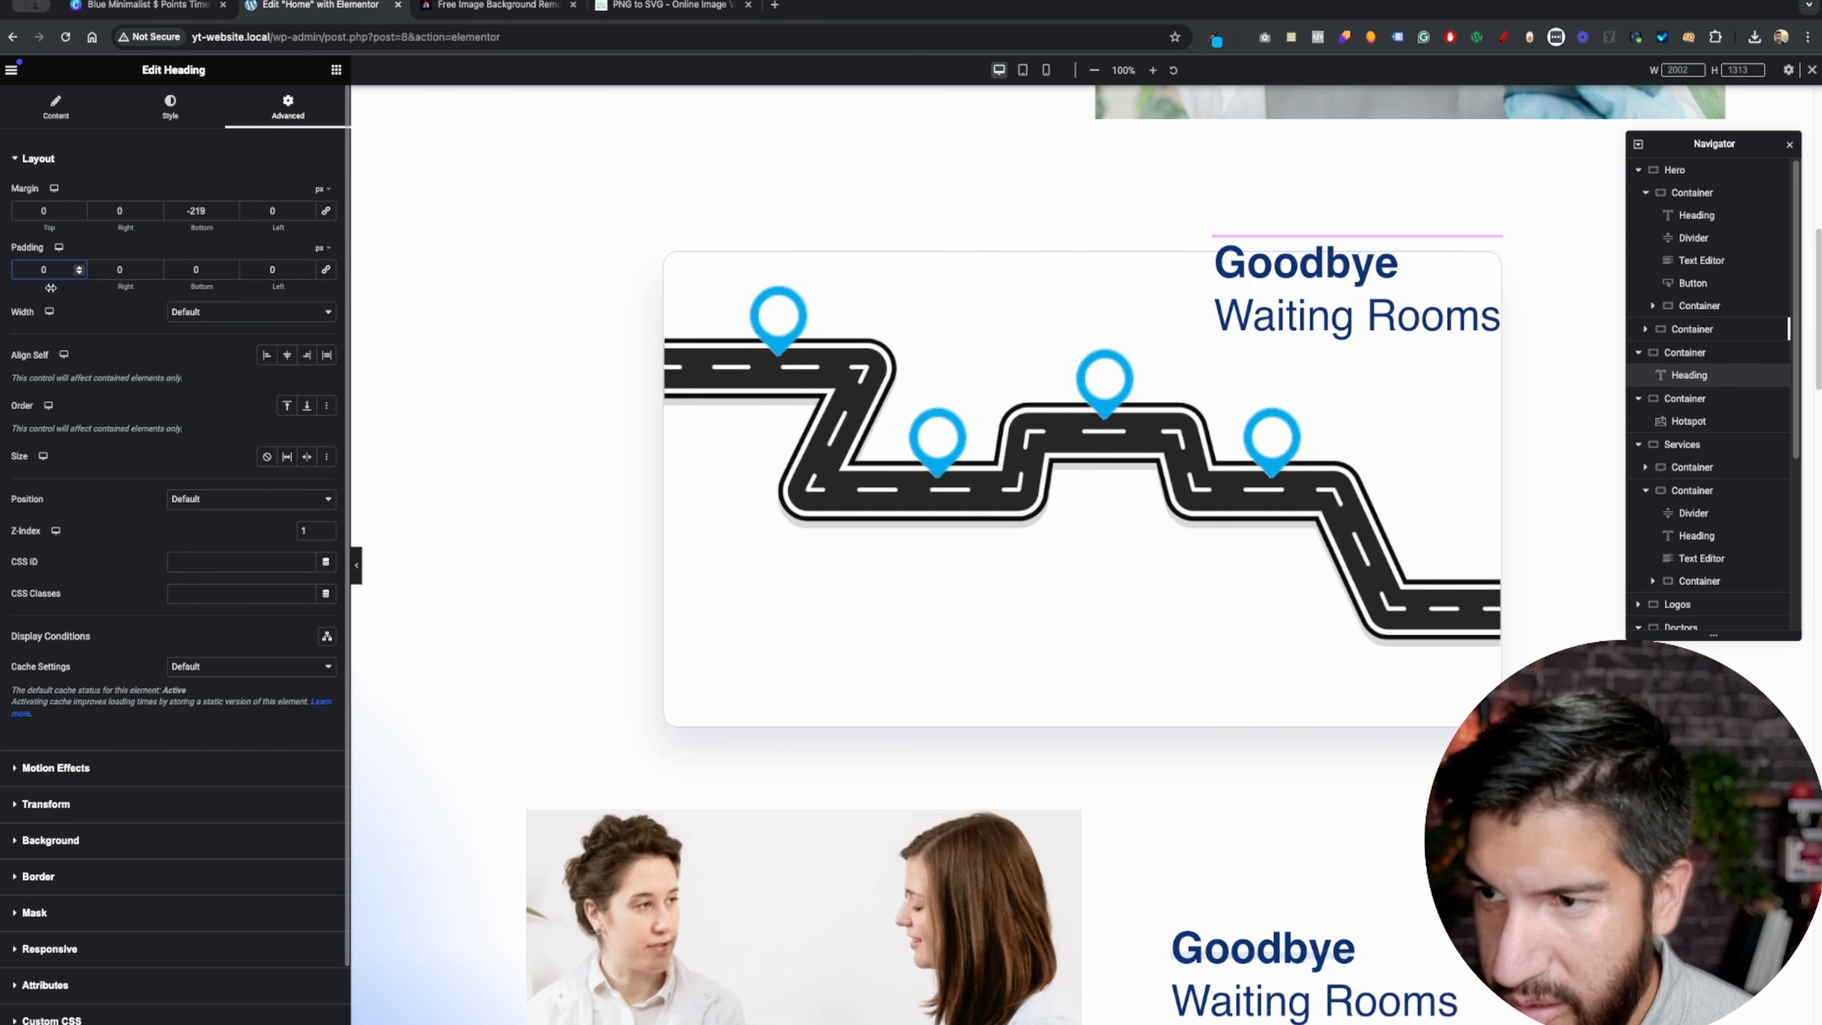
drag(74, 297, 83, 297)
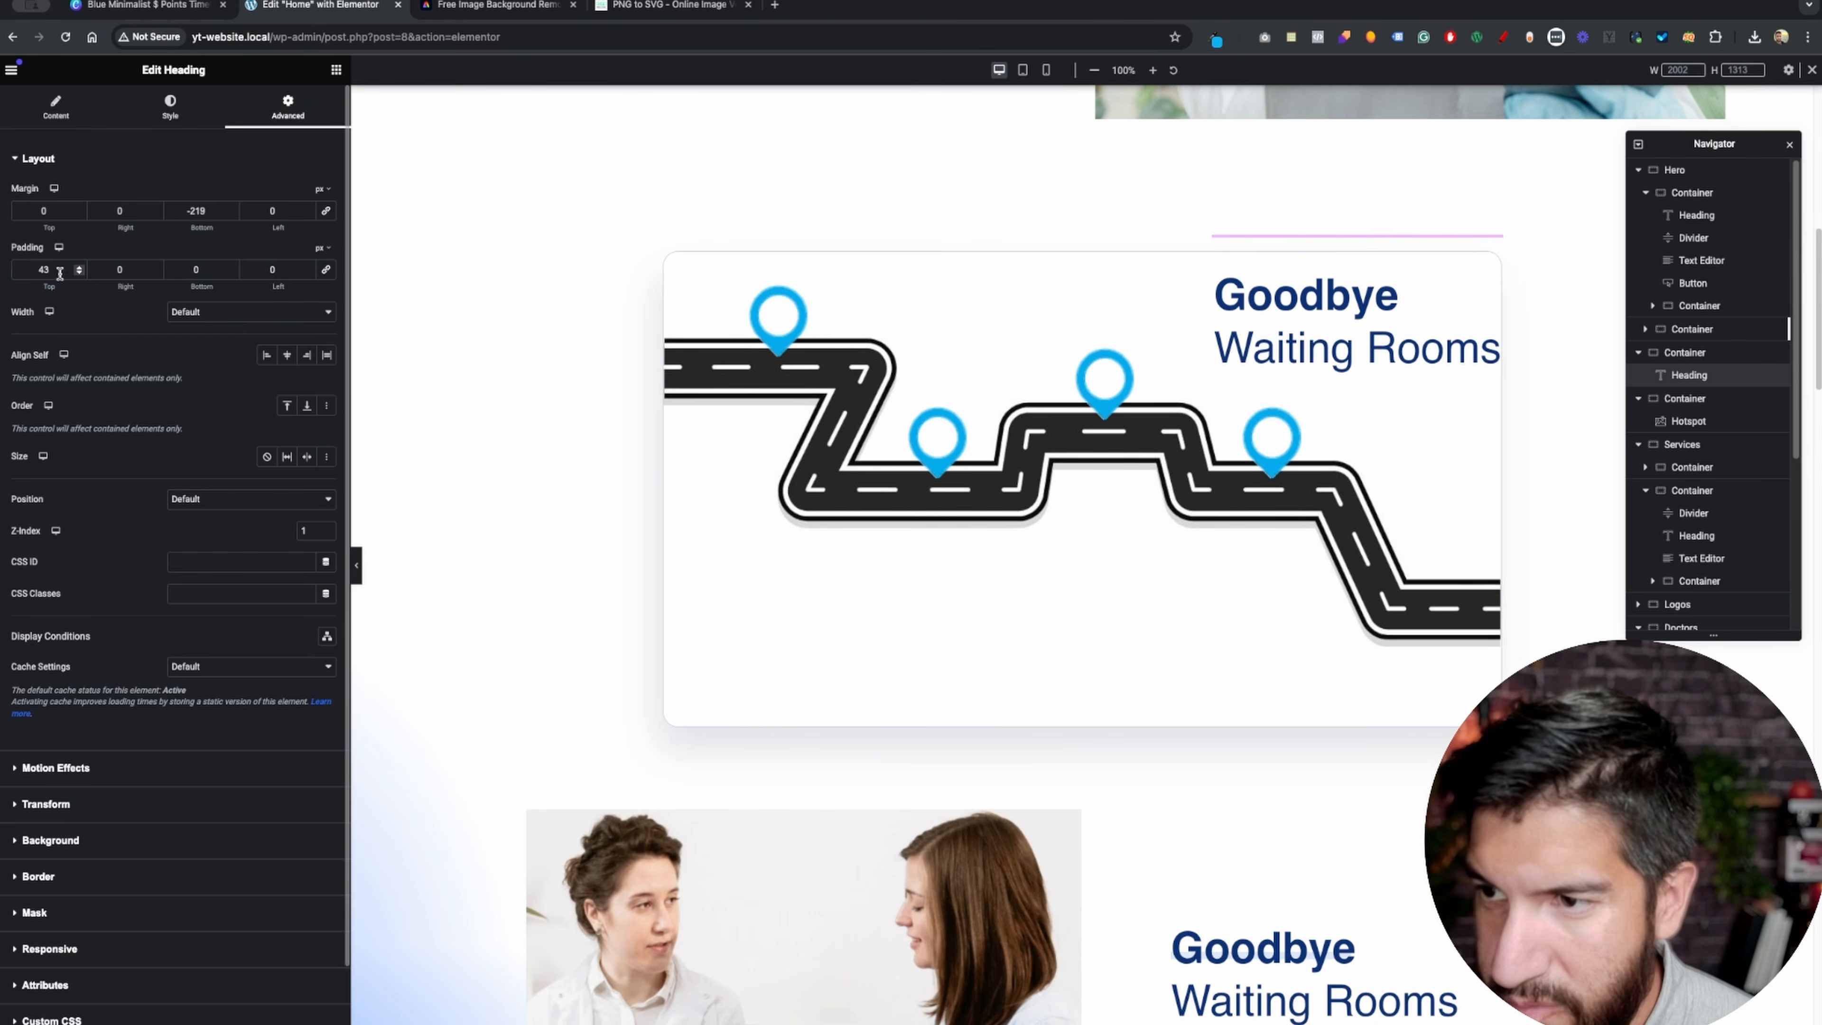
text(50)
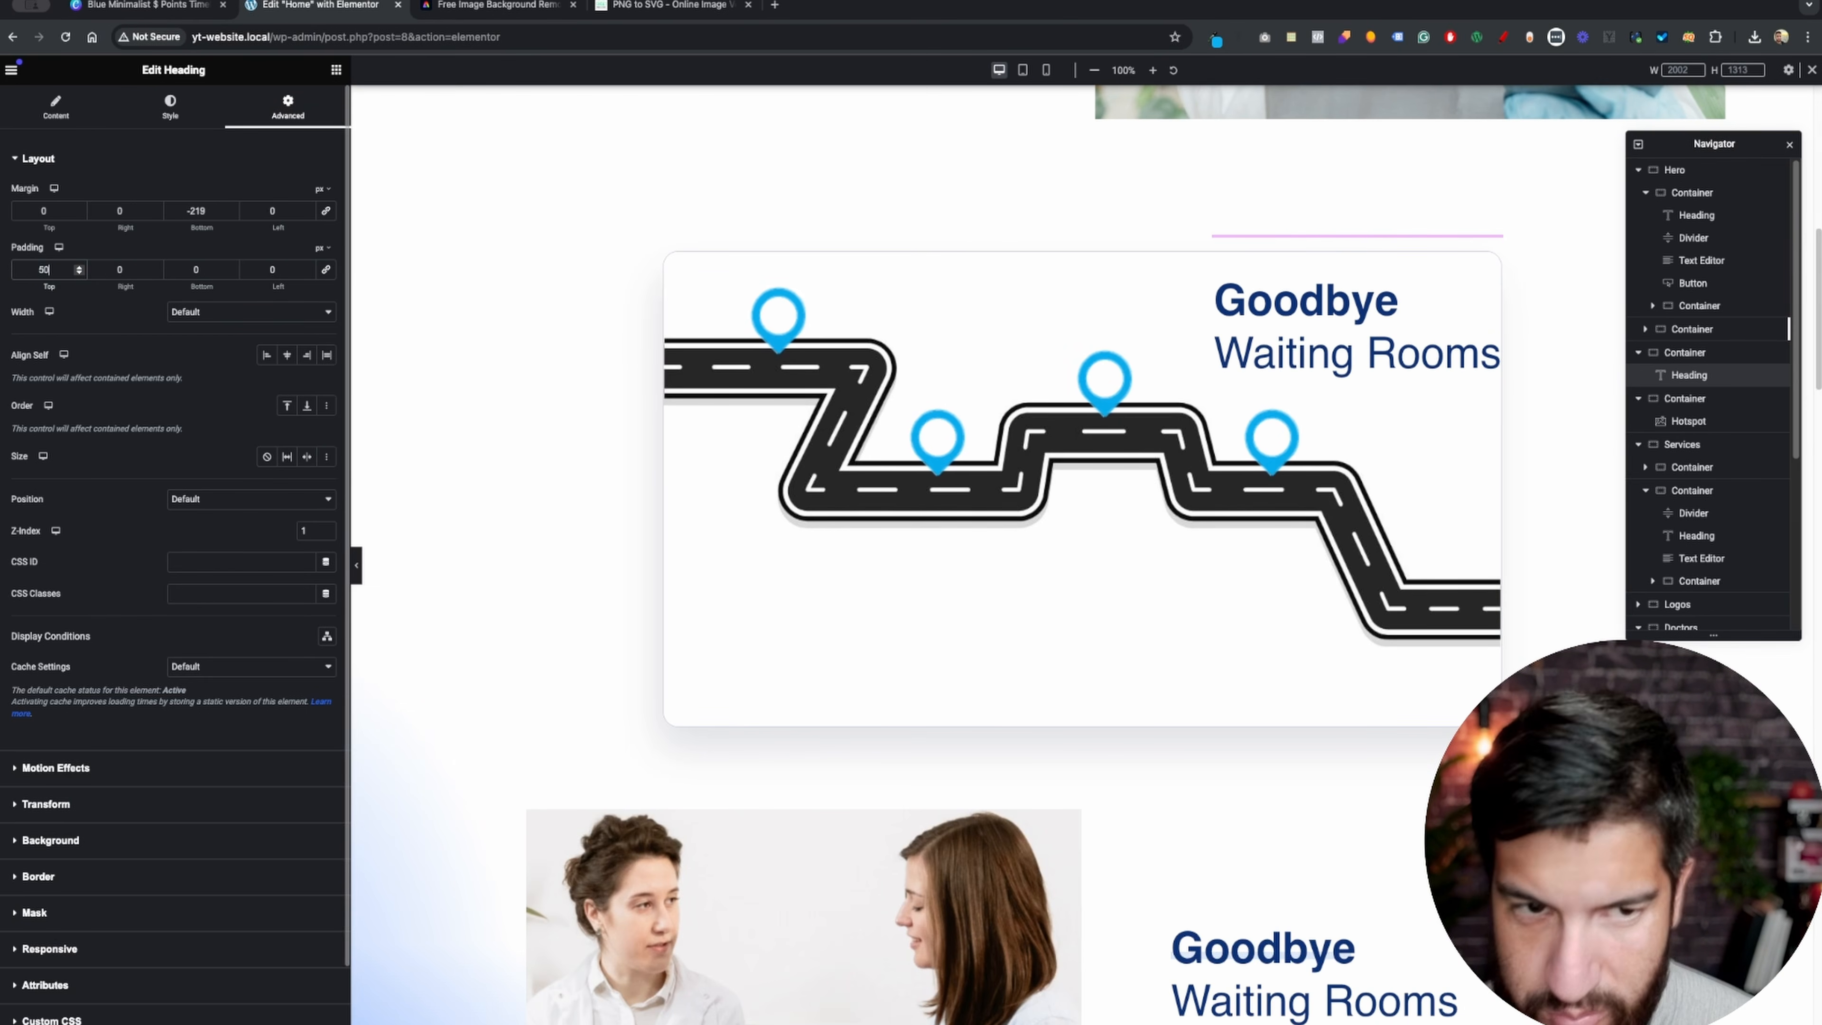
click(100, 270)
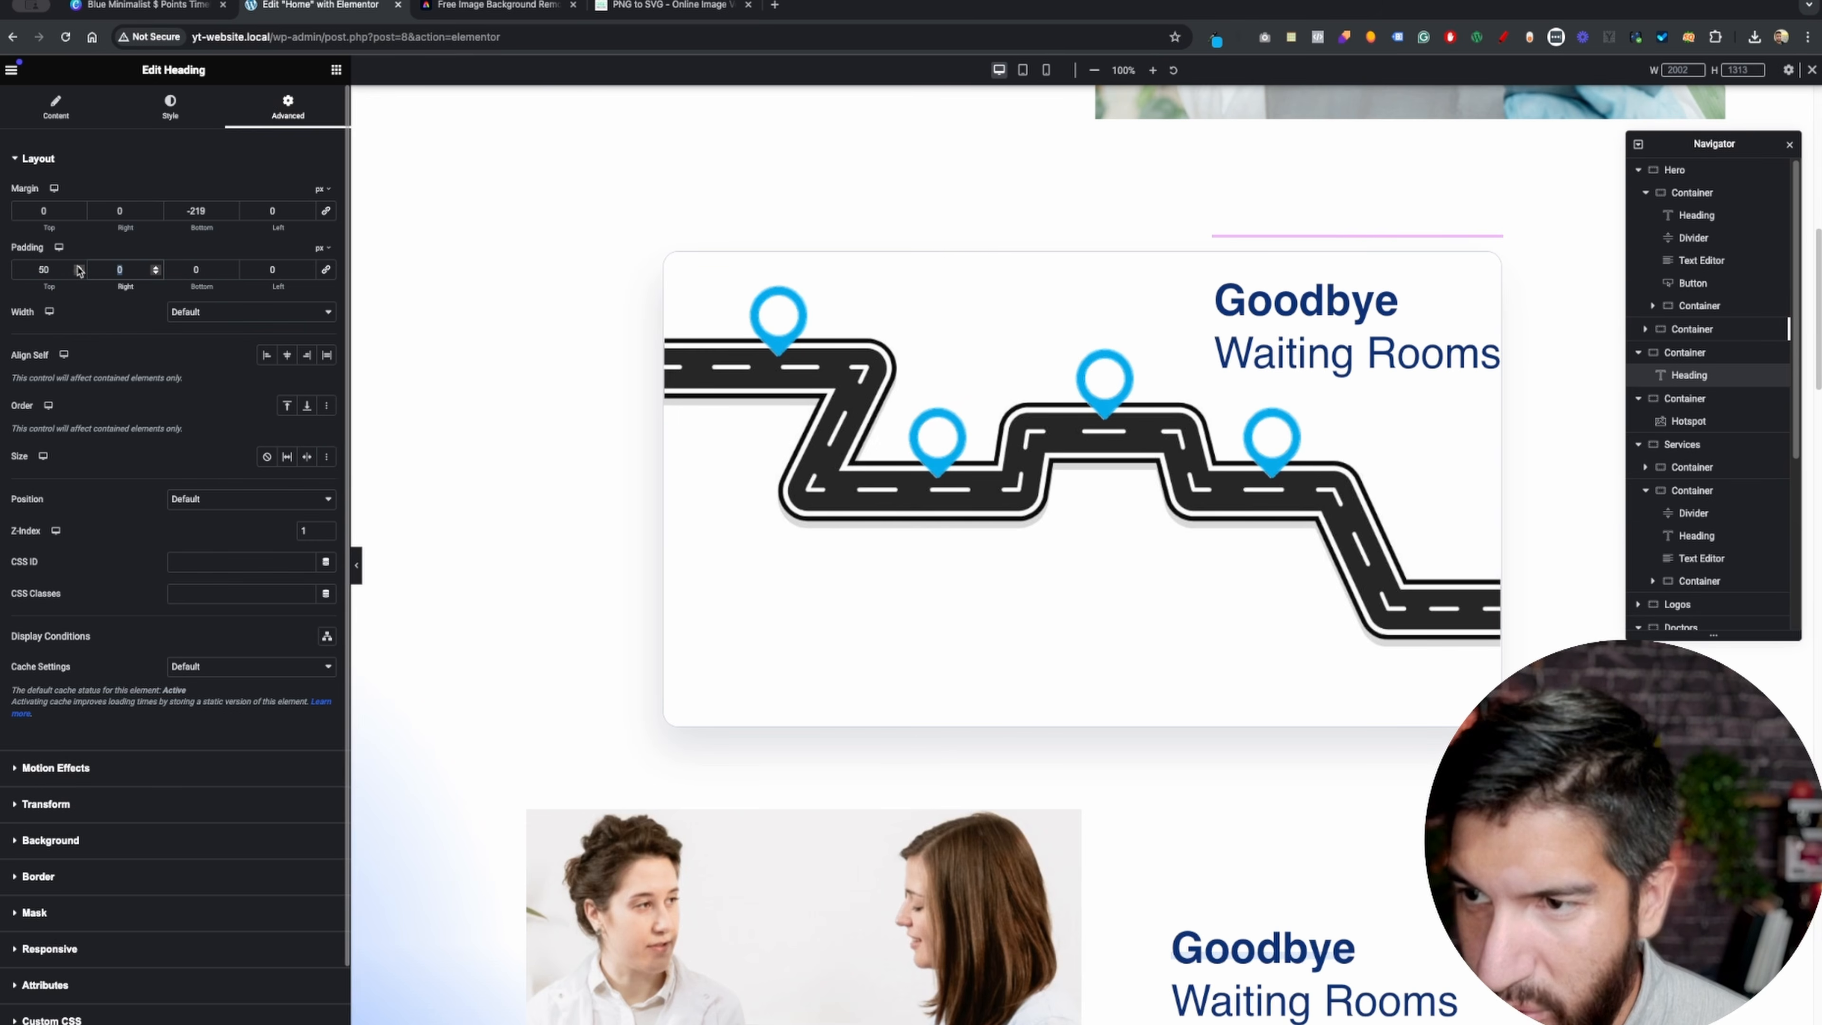
text(30)
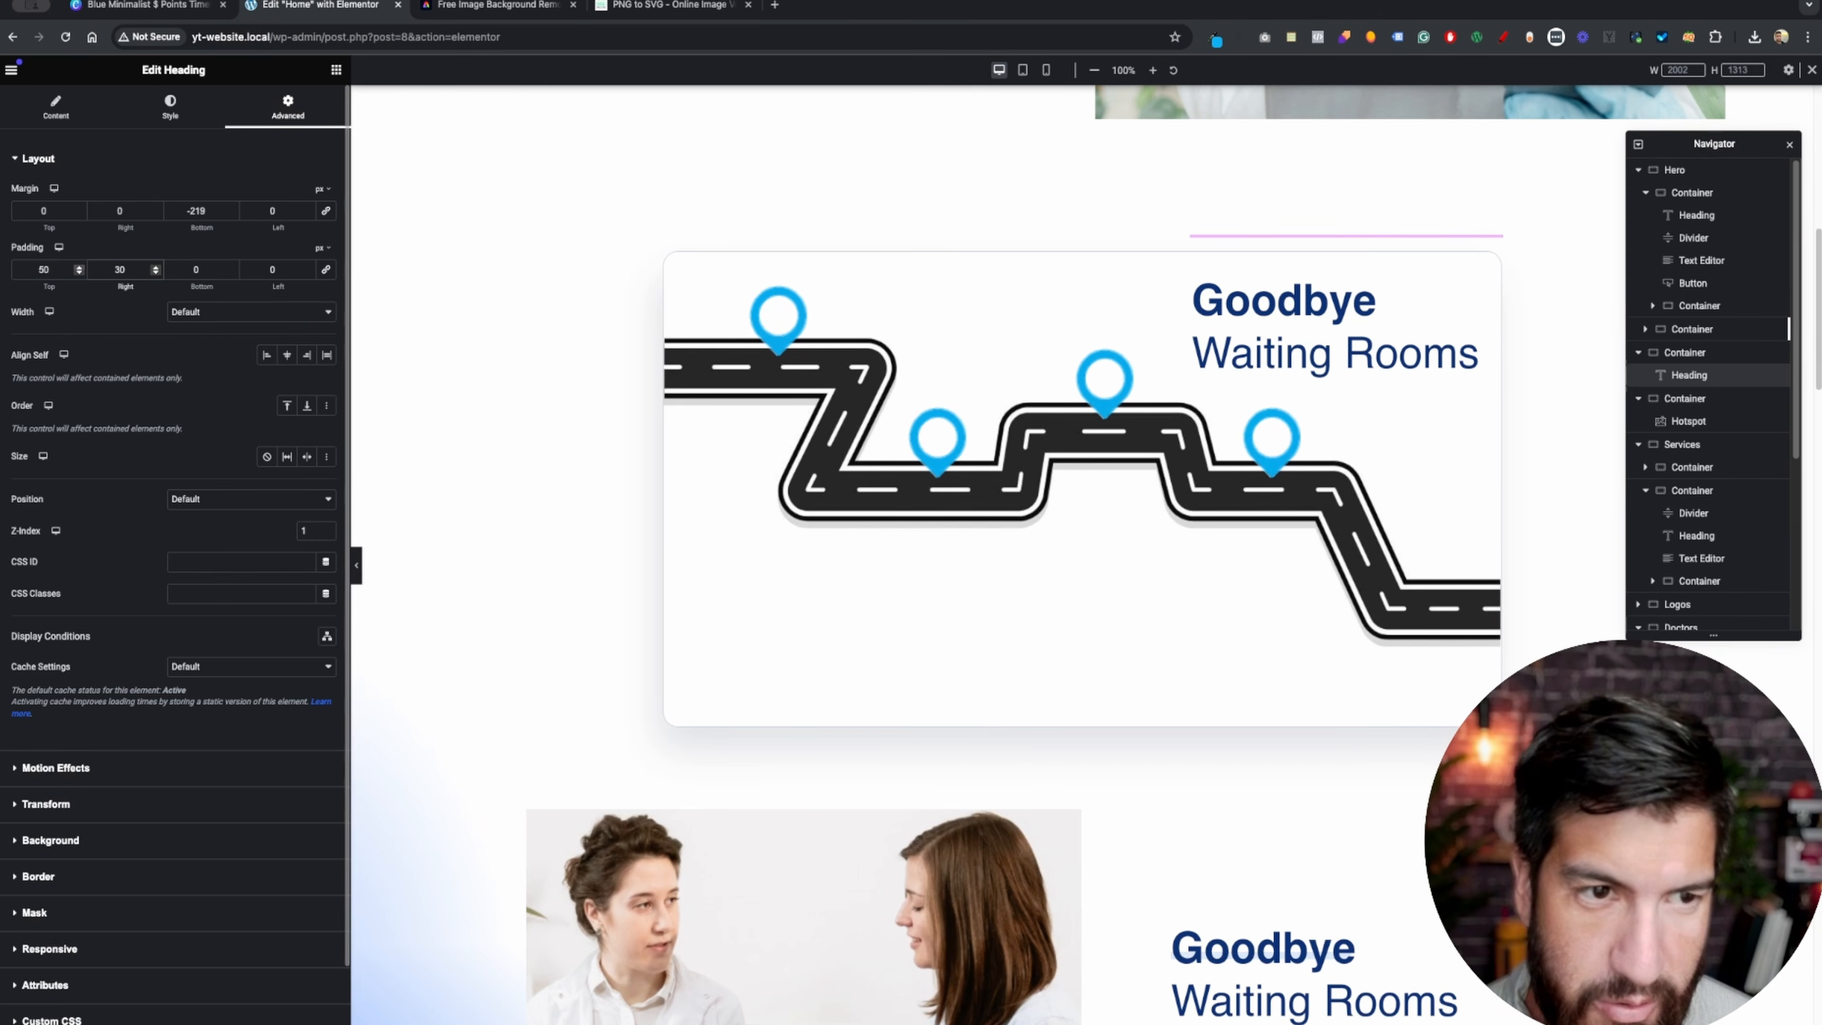
- Check the heading's overlap with the pin tooltip and set the heading's top padding to 40 px
mouse_move(1122, 385)
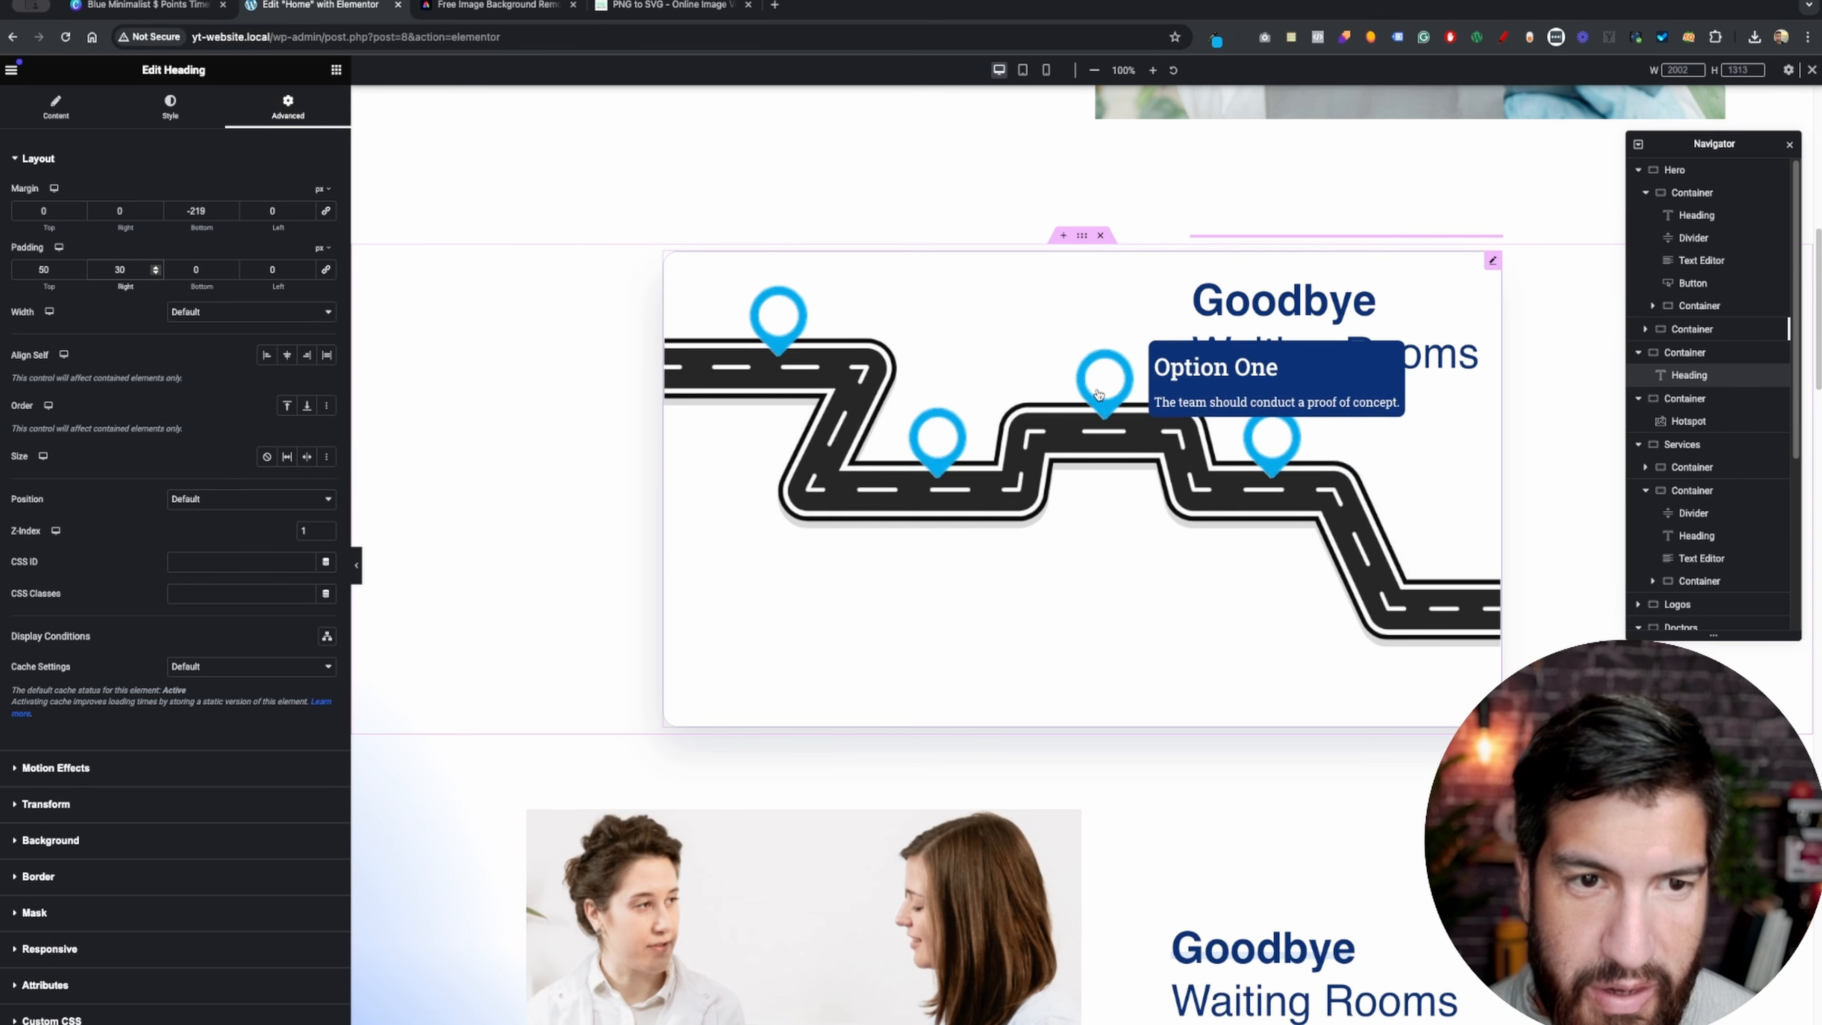
double_click(20, 269)
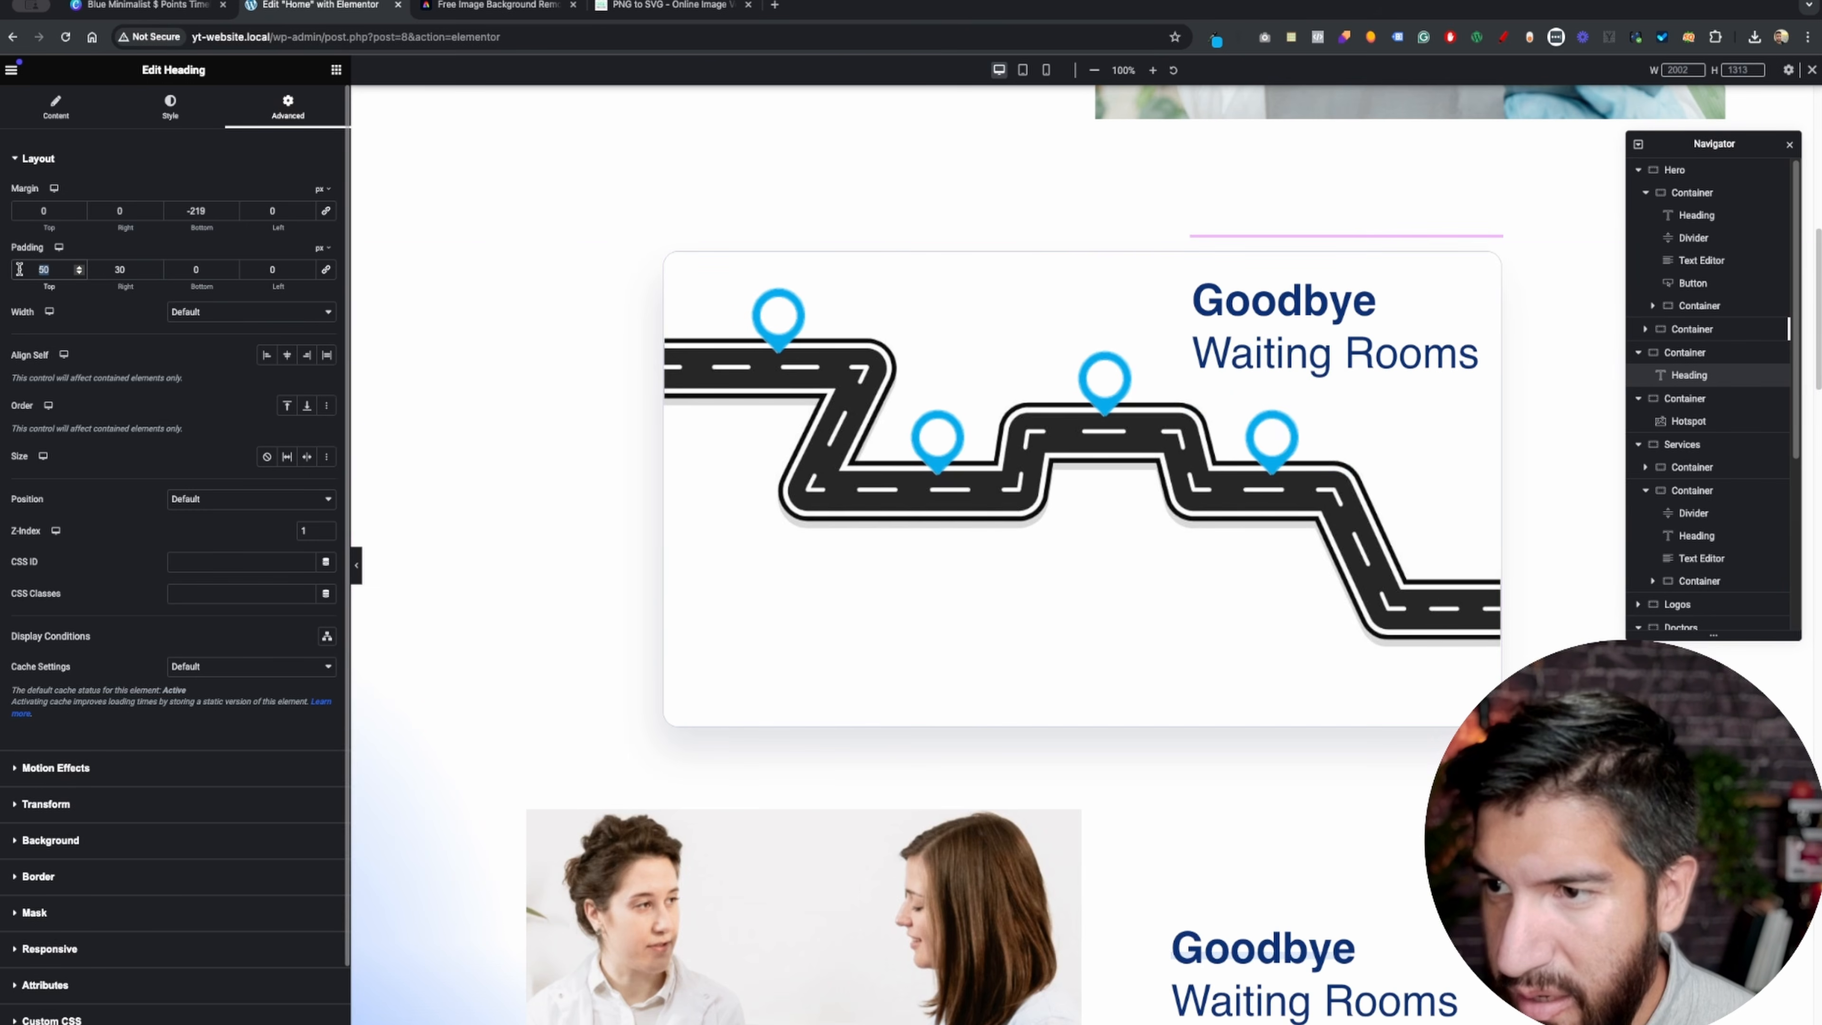
text(40)
mouse_move(1135, 407)
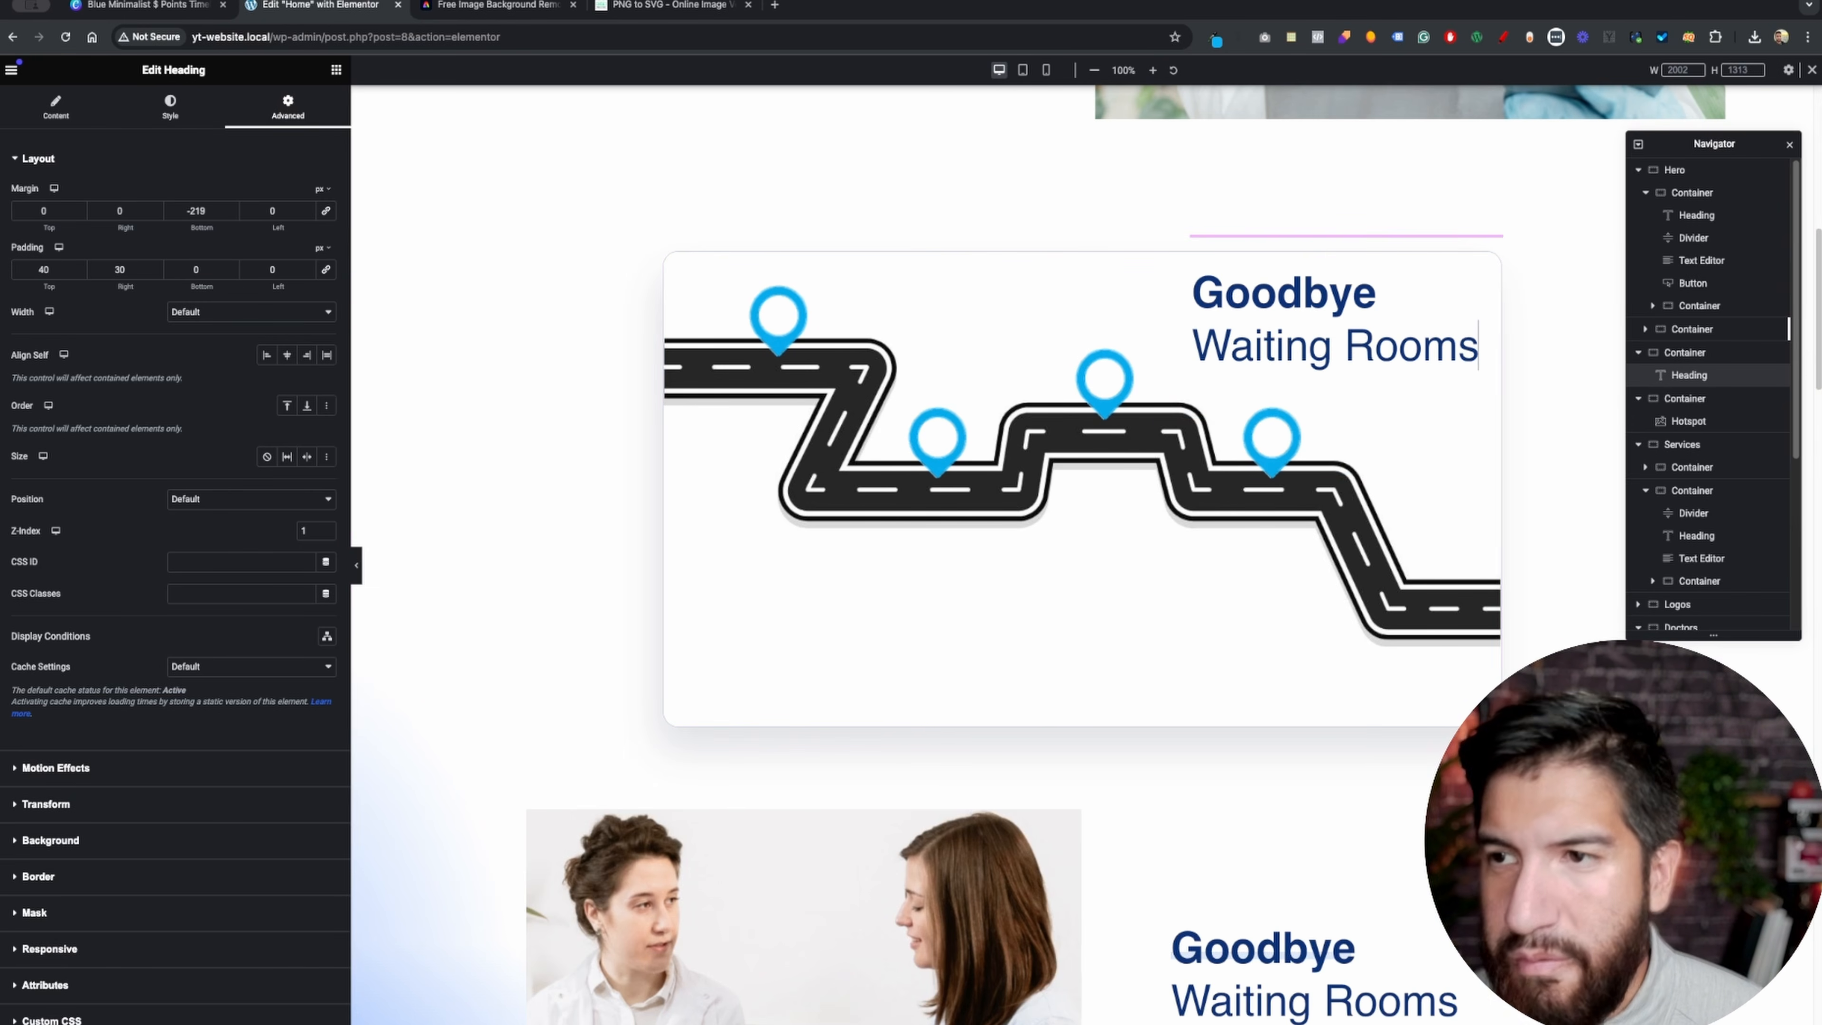
- Replace the bold first line of the road map heading with "Road Map"
click(56, 108)
drag(65, 214, 29, 212)
key(BackSpace)
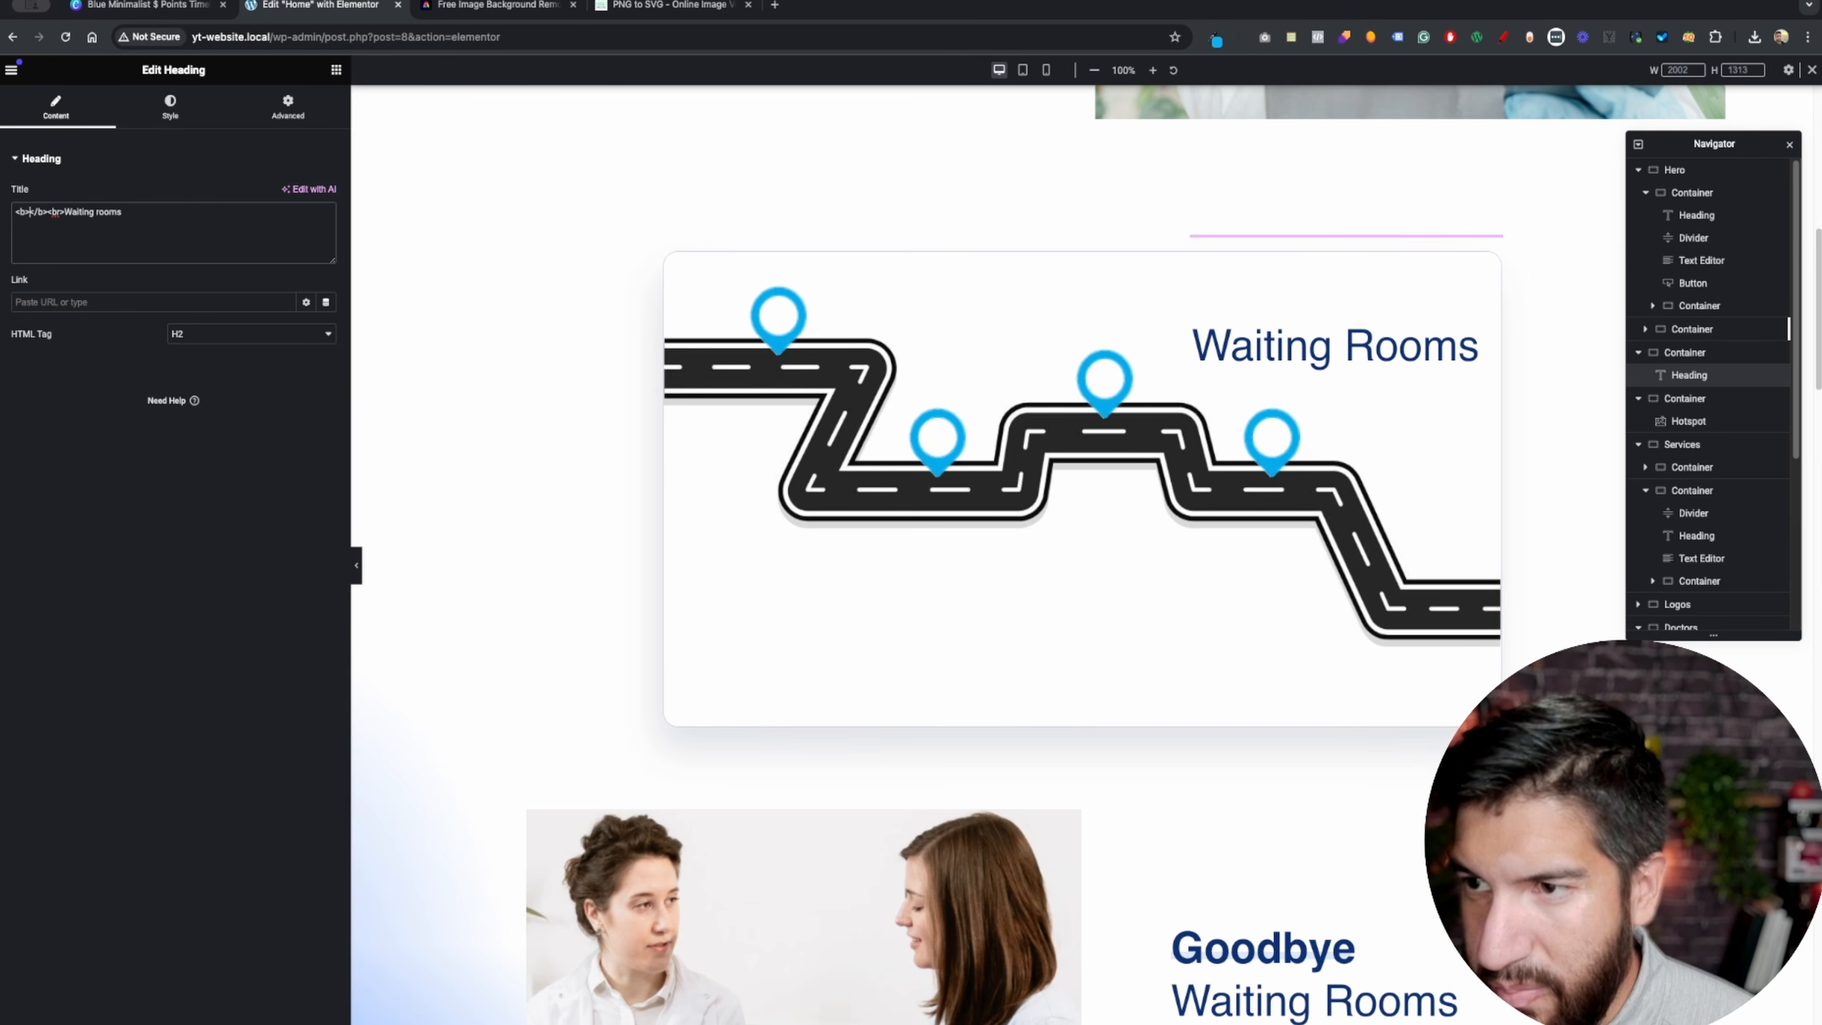
text(Road Map)
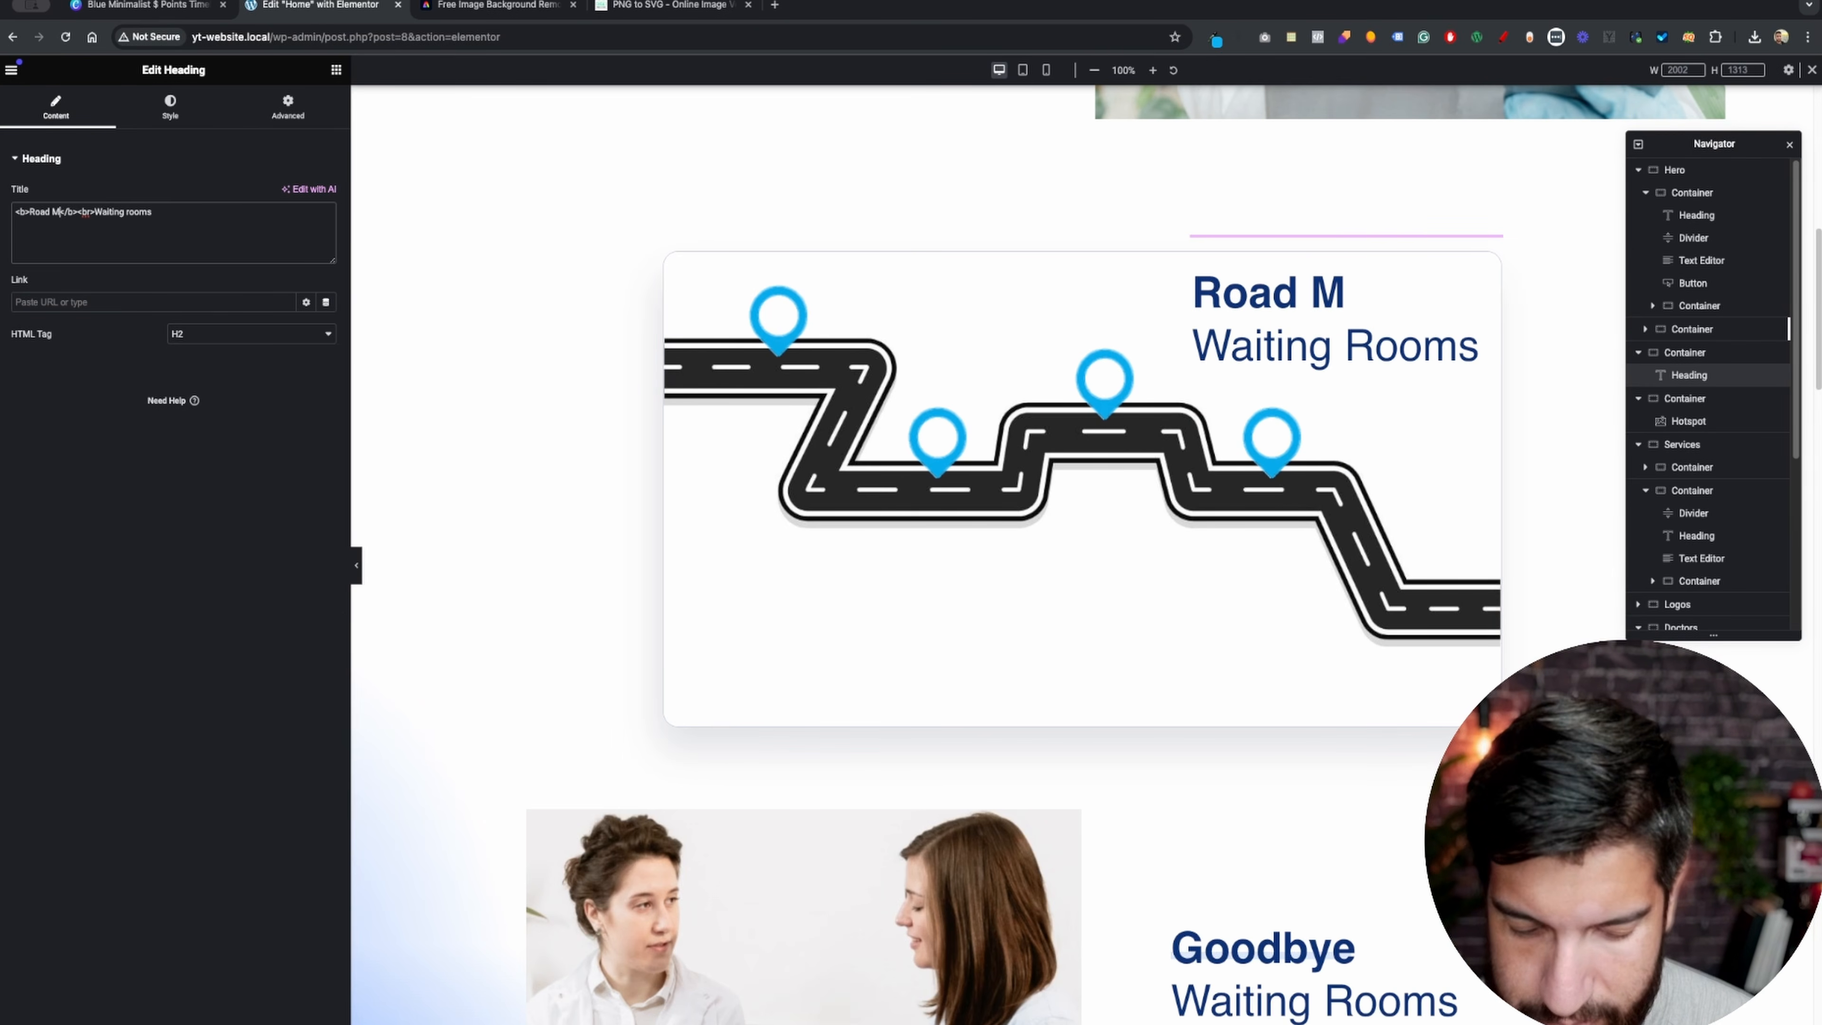
- Replace the second line of the road map heading with "Try this out"
drag(189, 223, 102, 213)
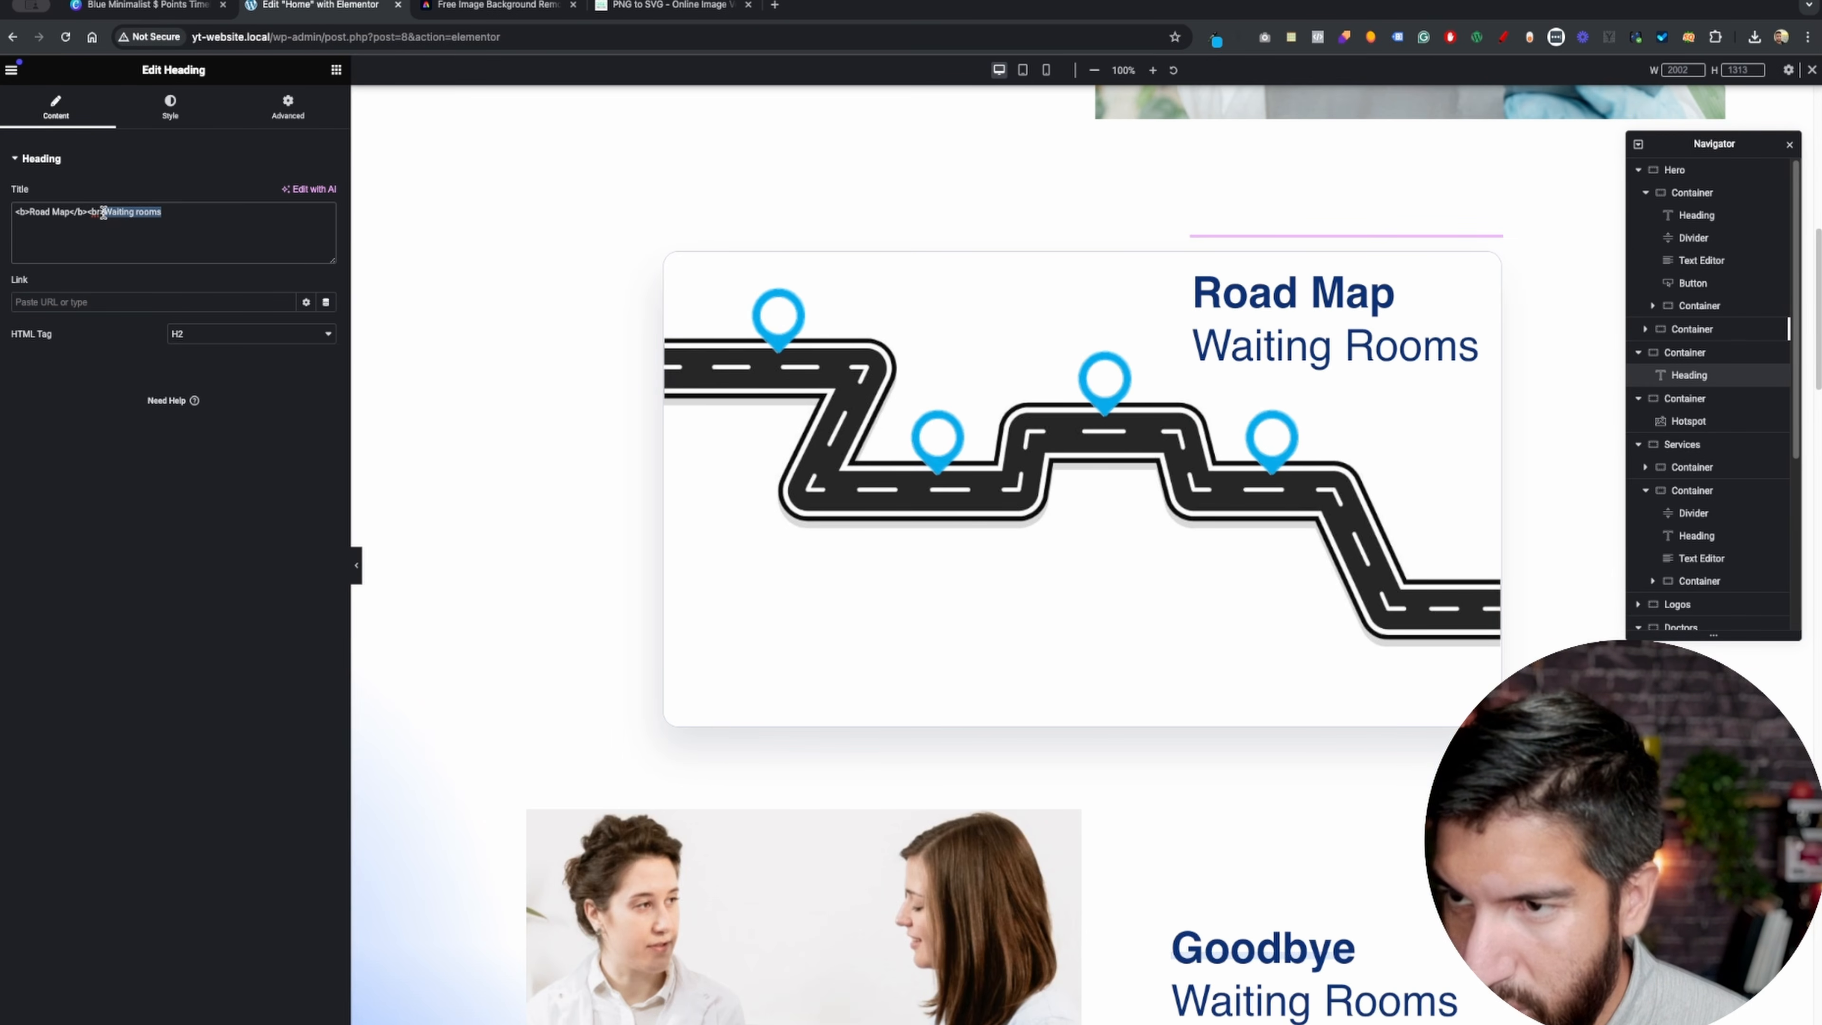
key(BackSpace)
text(T)
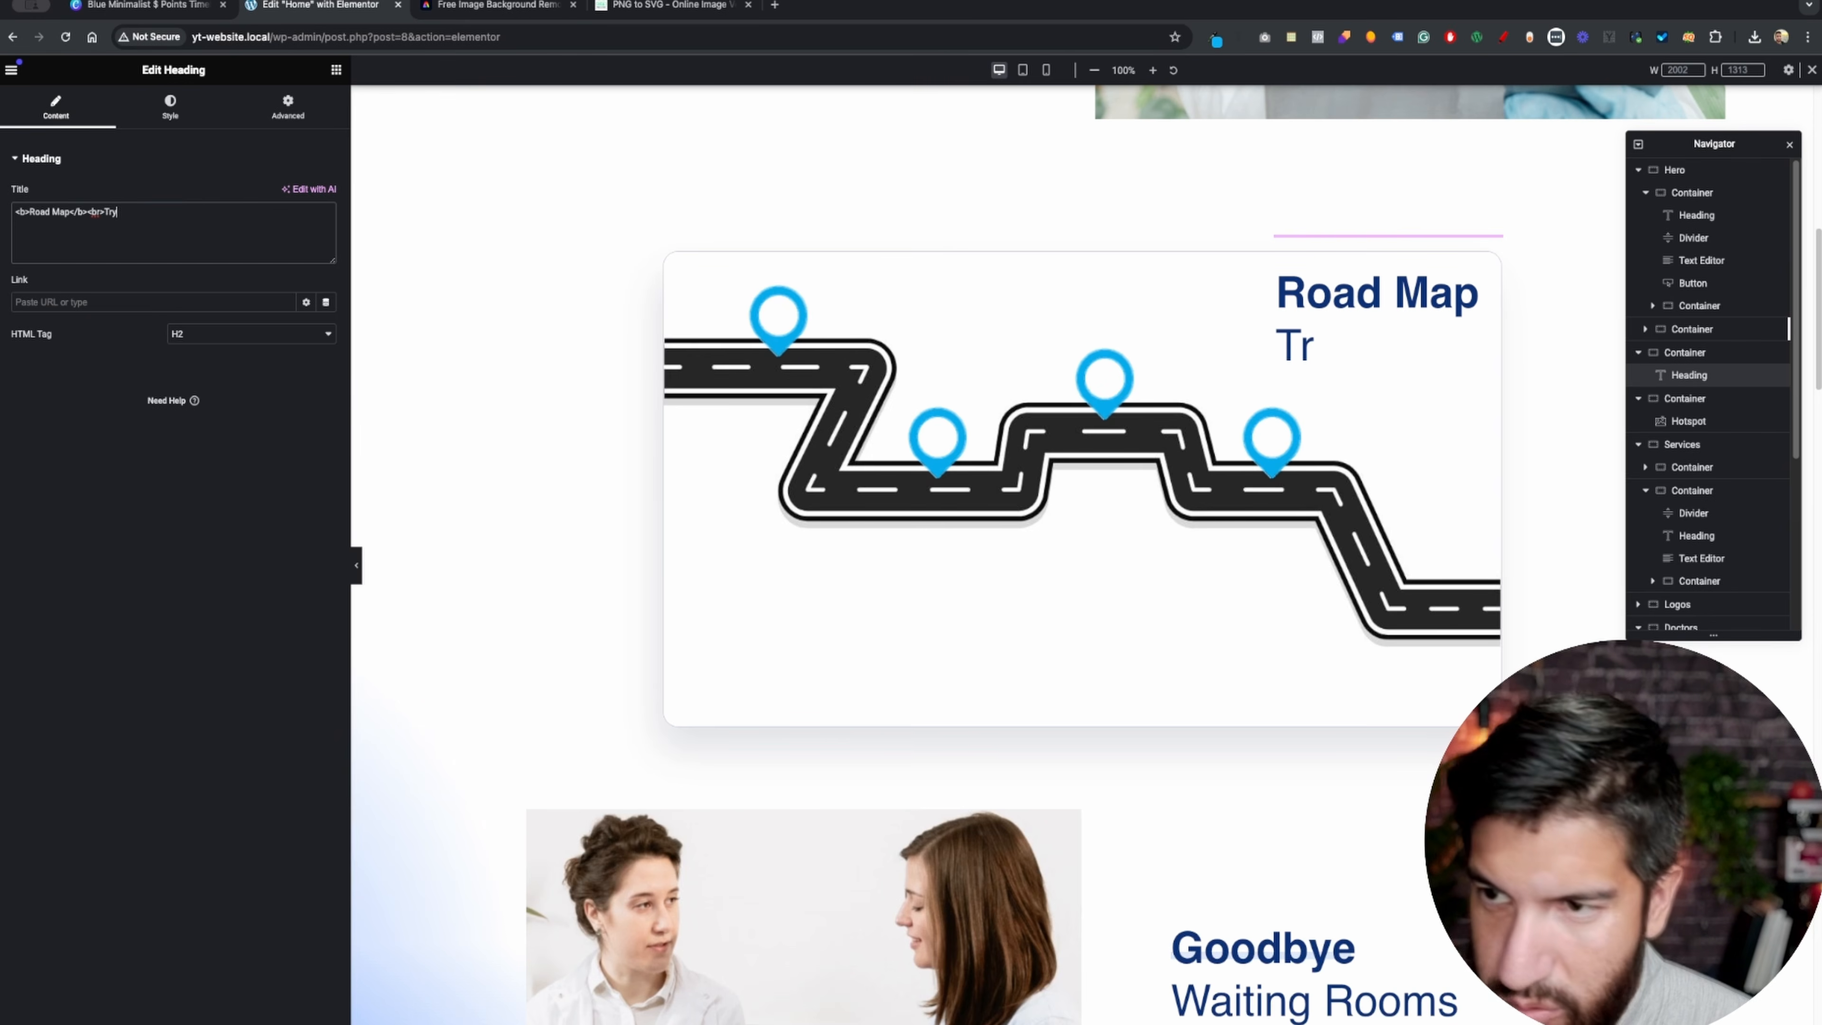
text(ry this po)
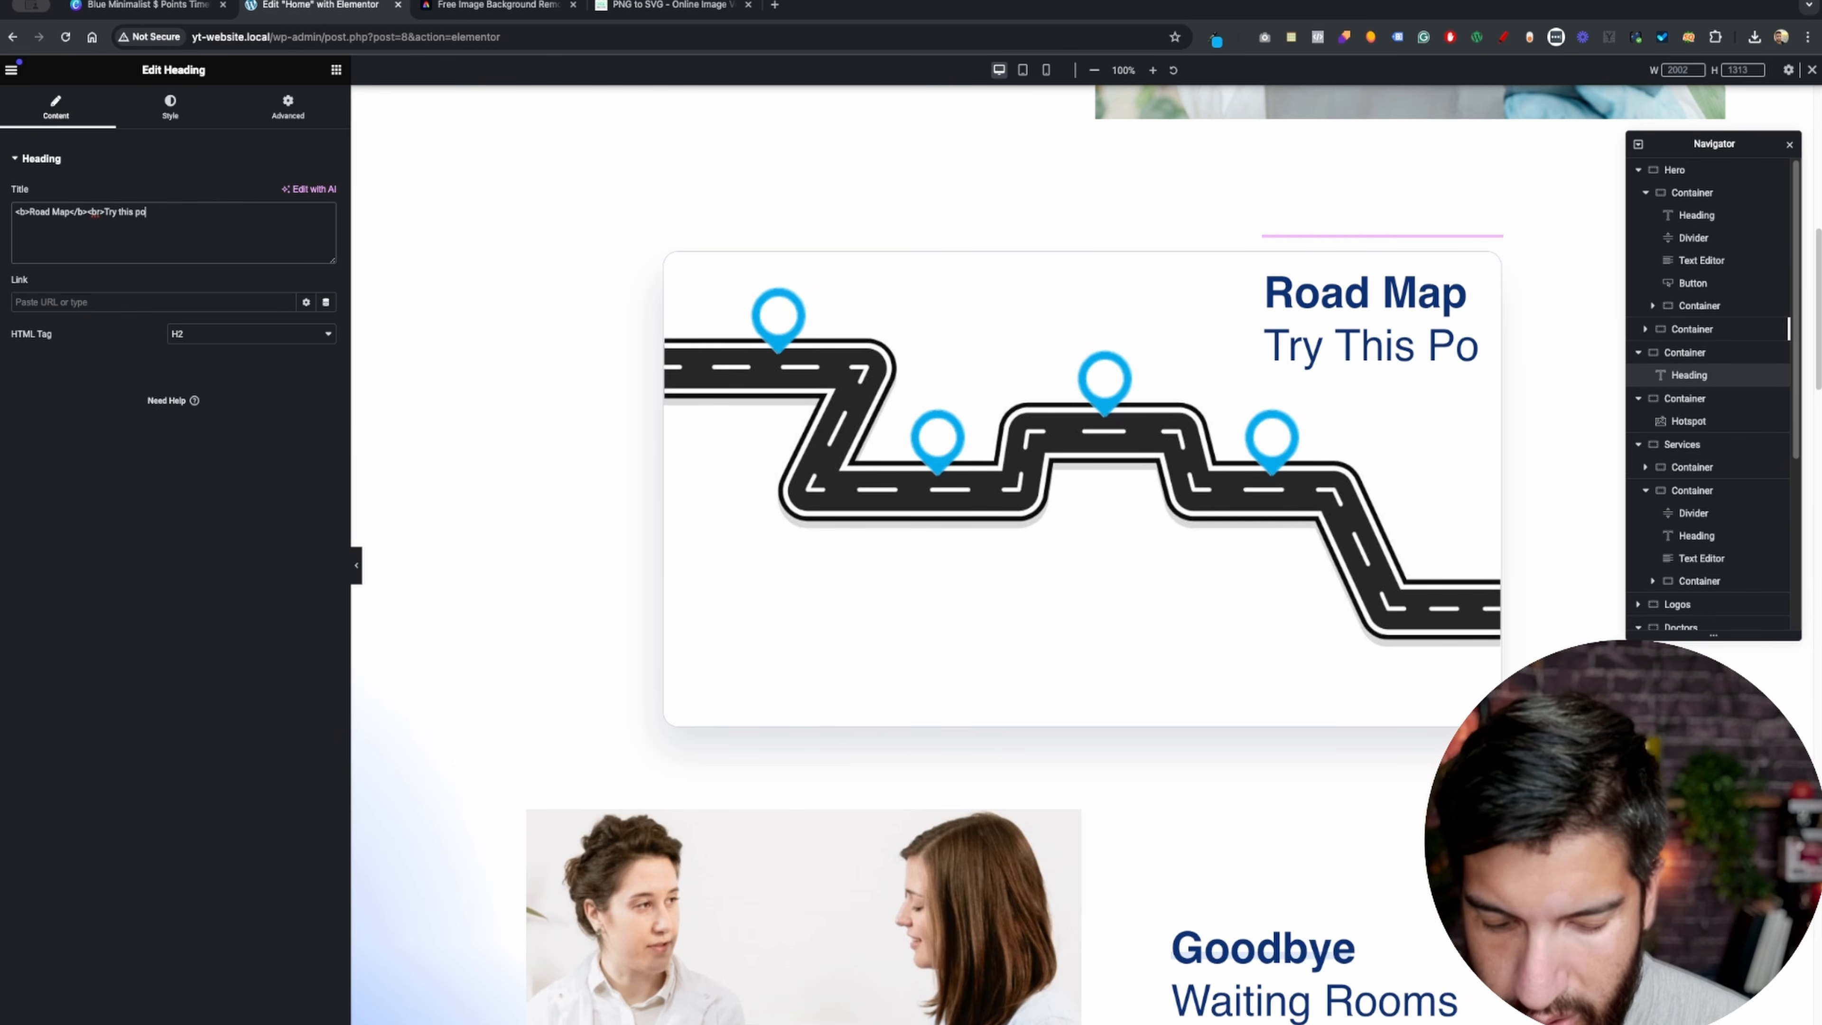
key(BackSpace)
key(BackSpace)
text(out)
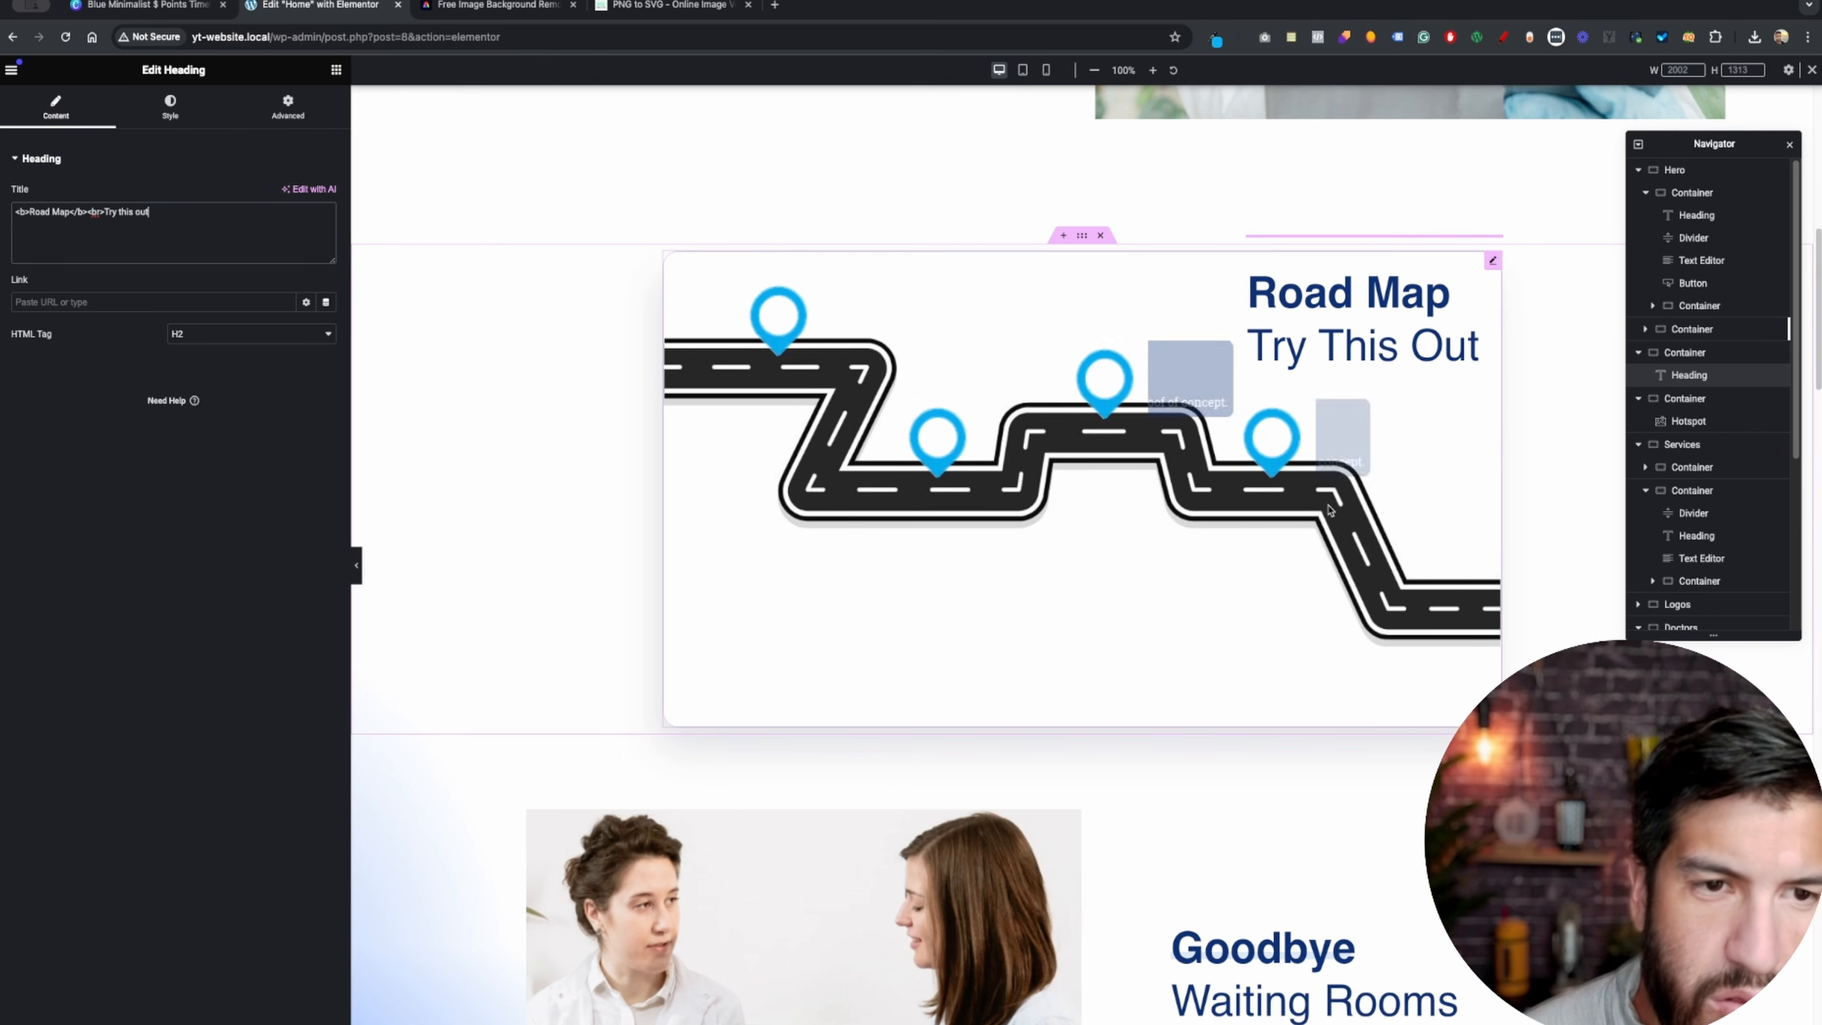
- Examine the road map section, its pin tooltips and the neighbouring sections on desktop, and briefly preview the tablet layout
scroll(1457, 630, down, 1)
scroll(1456, 630, down, 3)
scroll(1542, 574, up, 6)
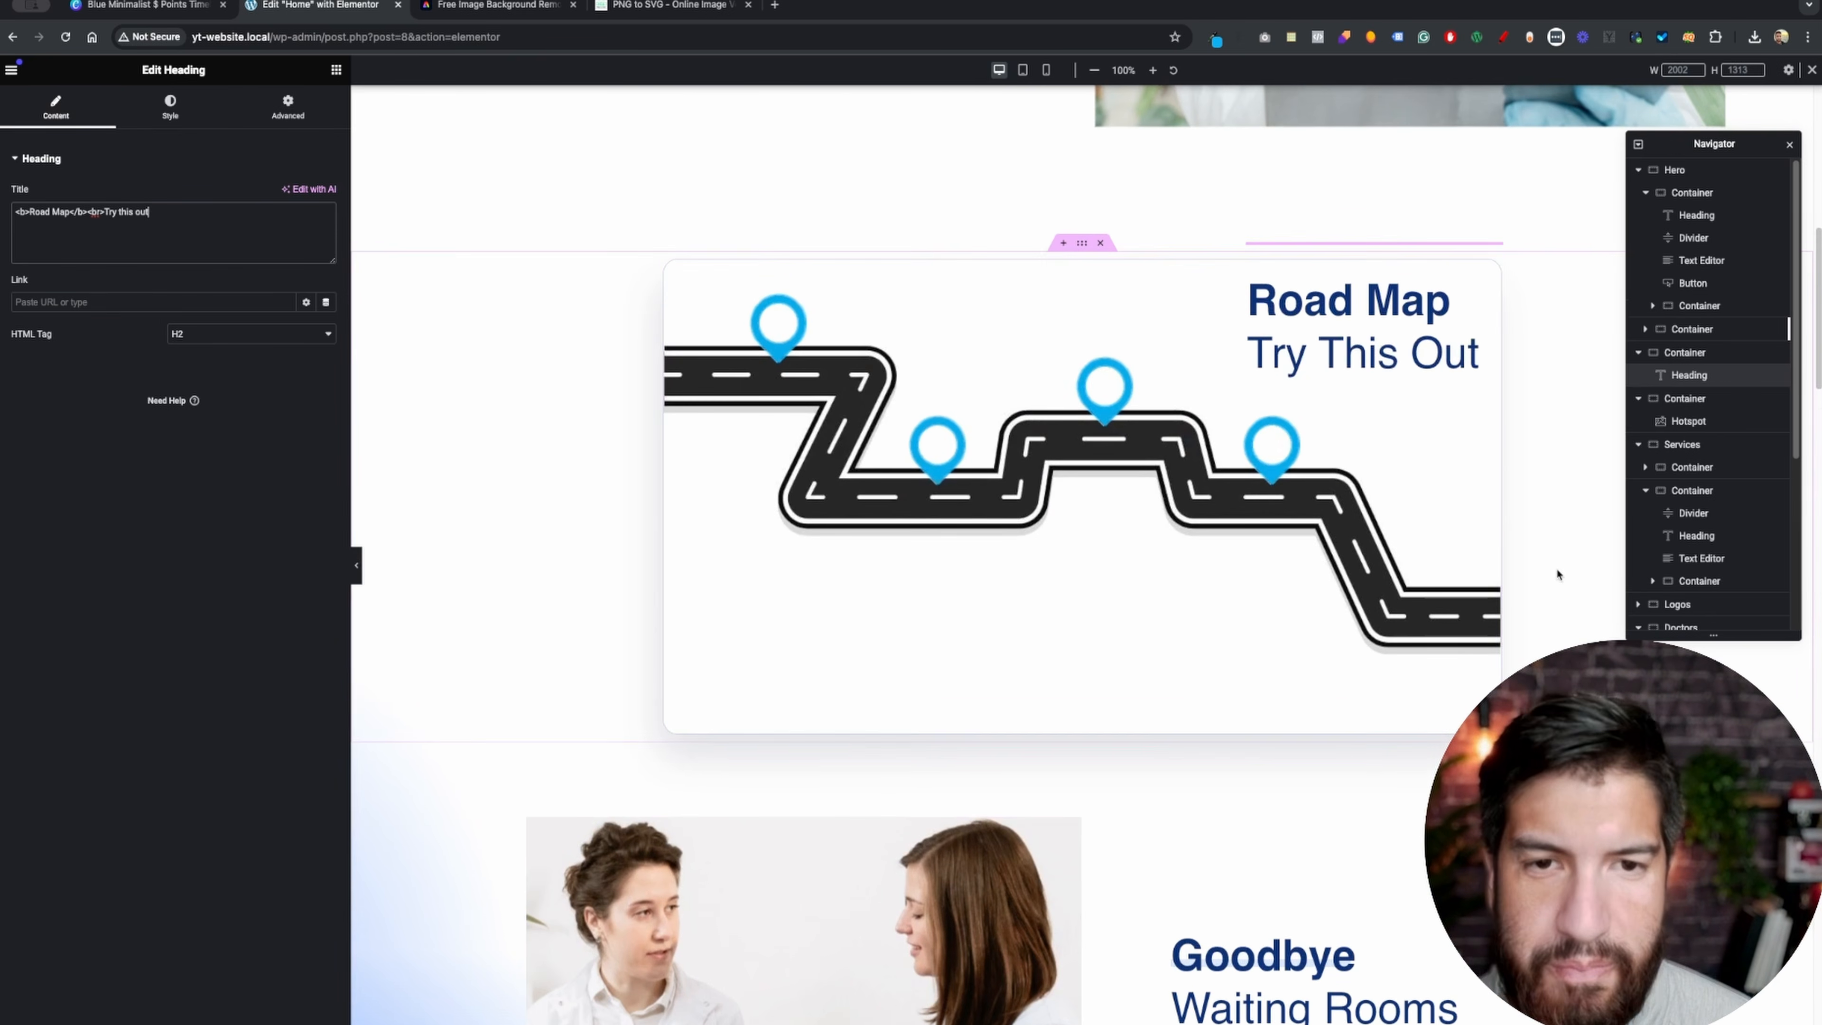
mouse_move(1253, 703)
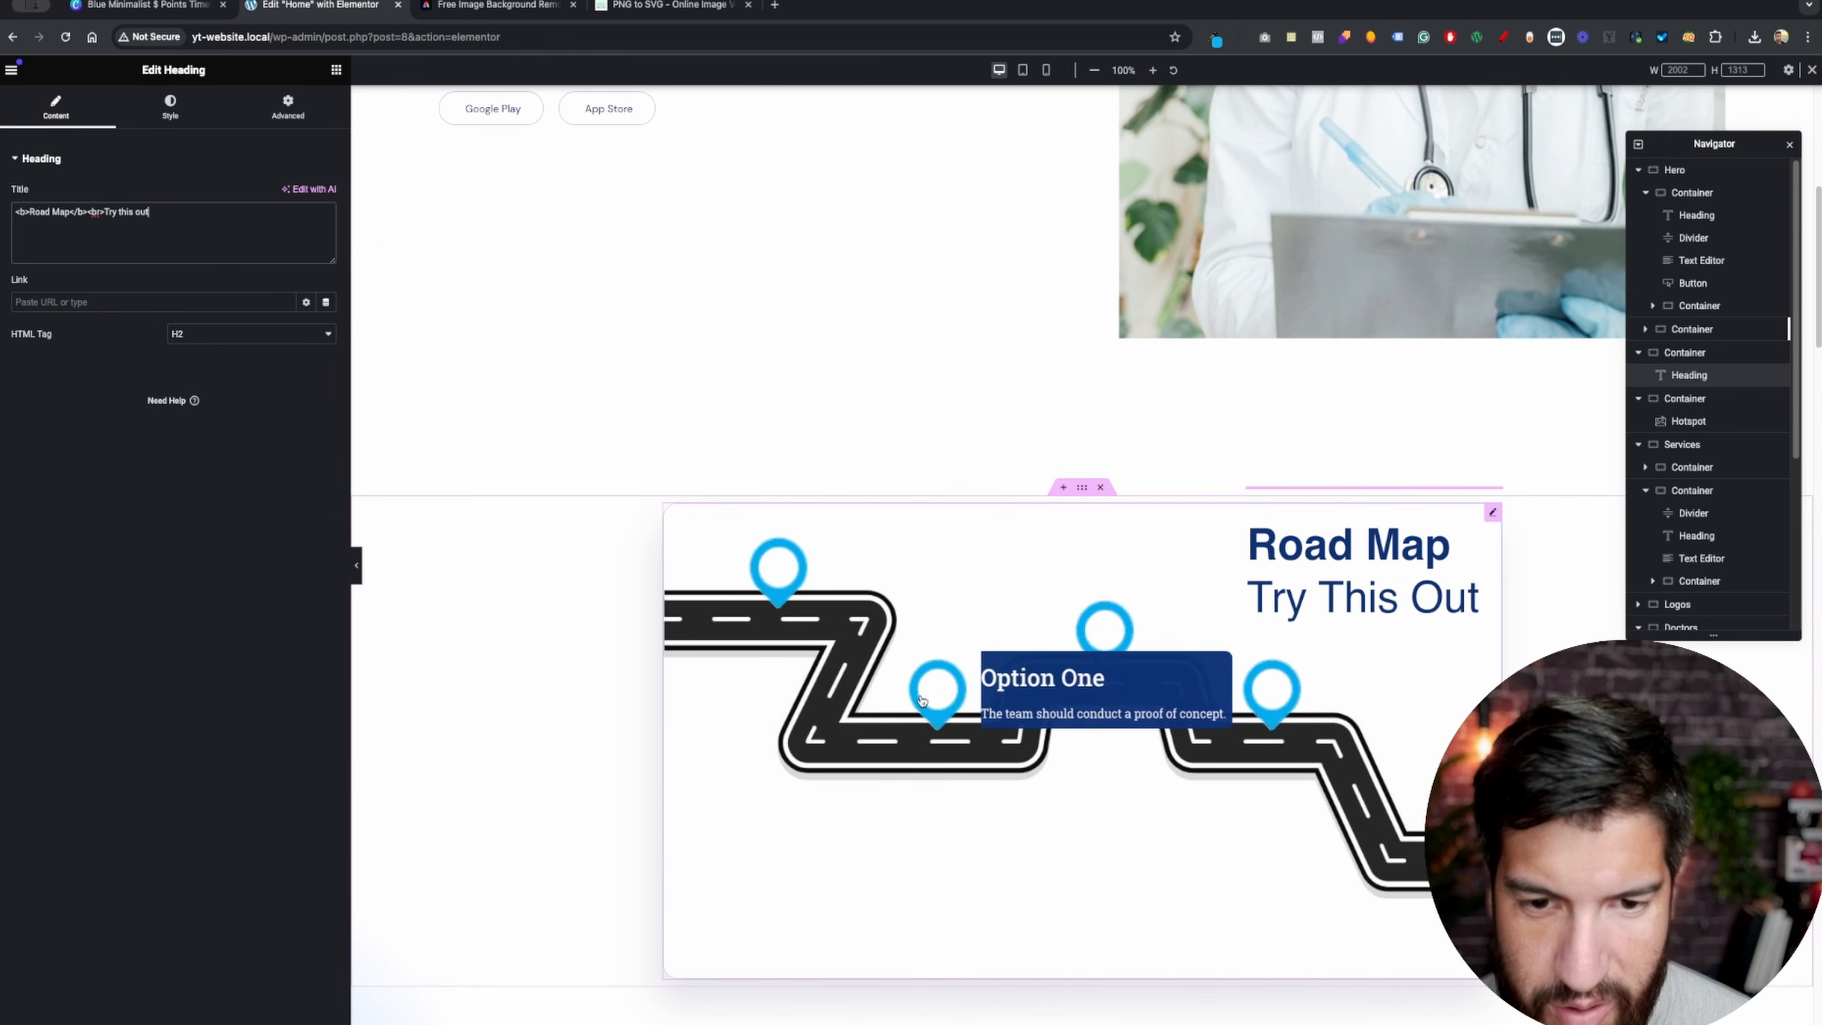
scroll(789, 606, down, 5)
scroll(1021, 619, down, 3)
scroll(993, 718, up, 5)
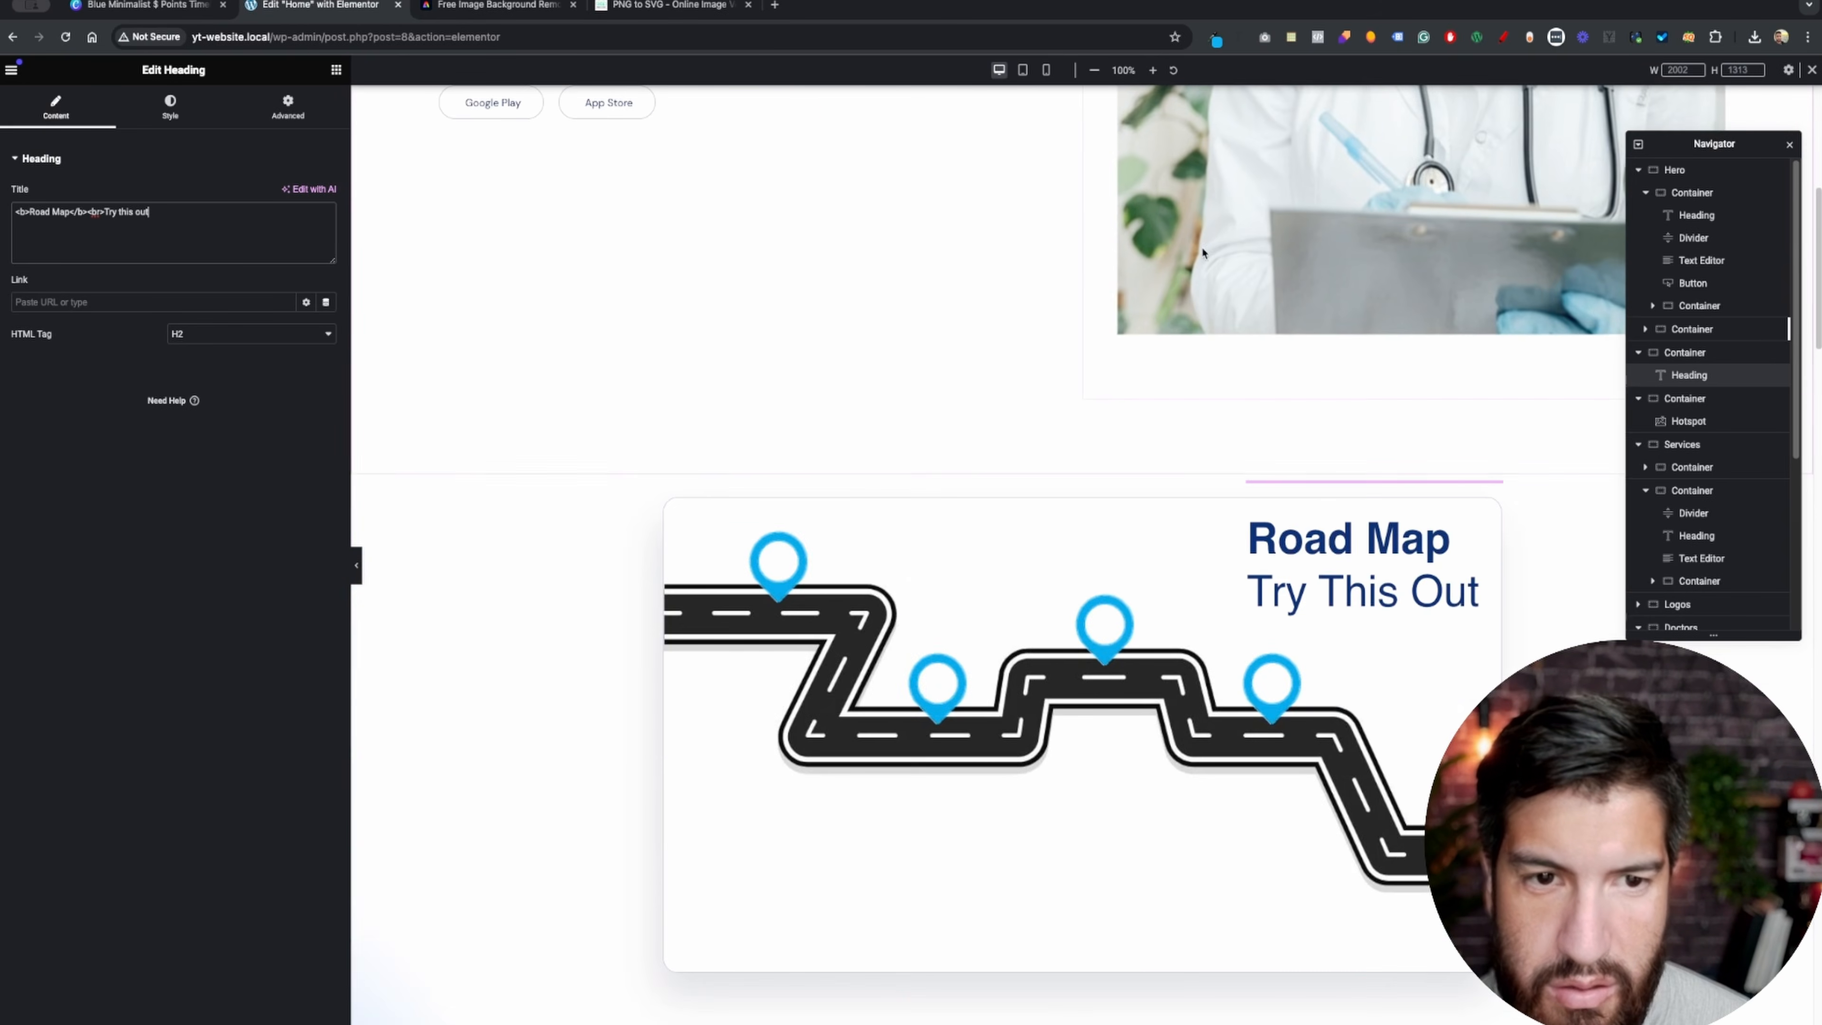
scroll(1033, 503, down, 5)
scroll(1036, 406, up, 5)
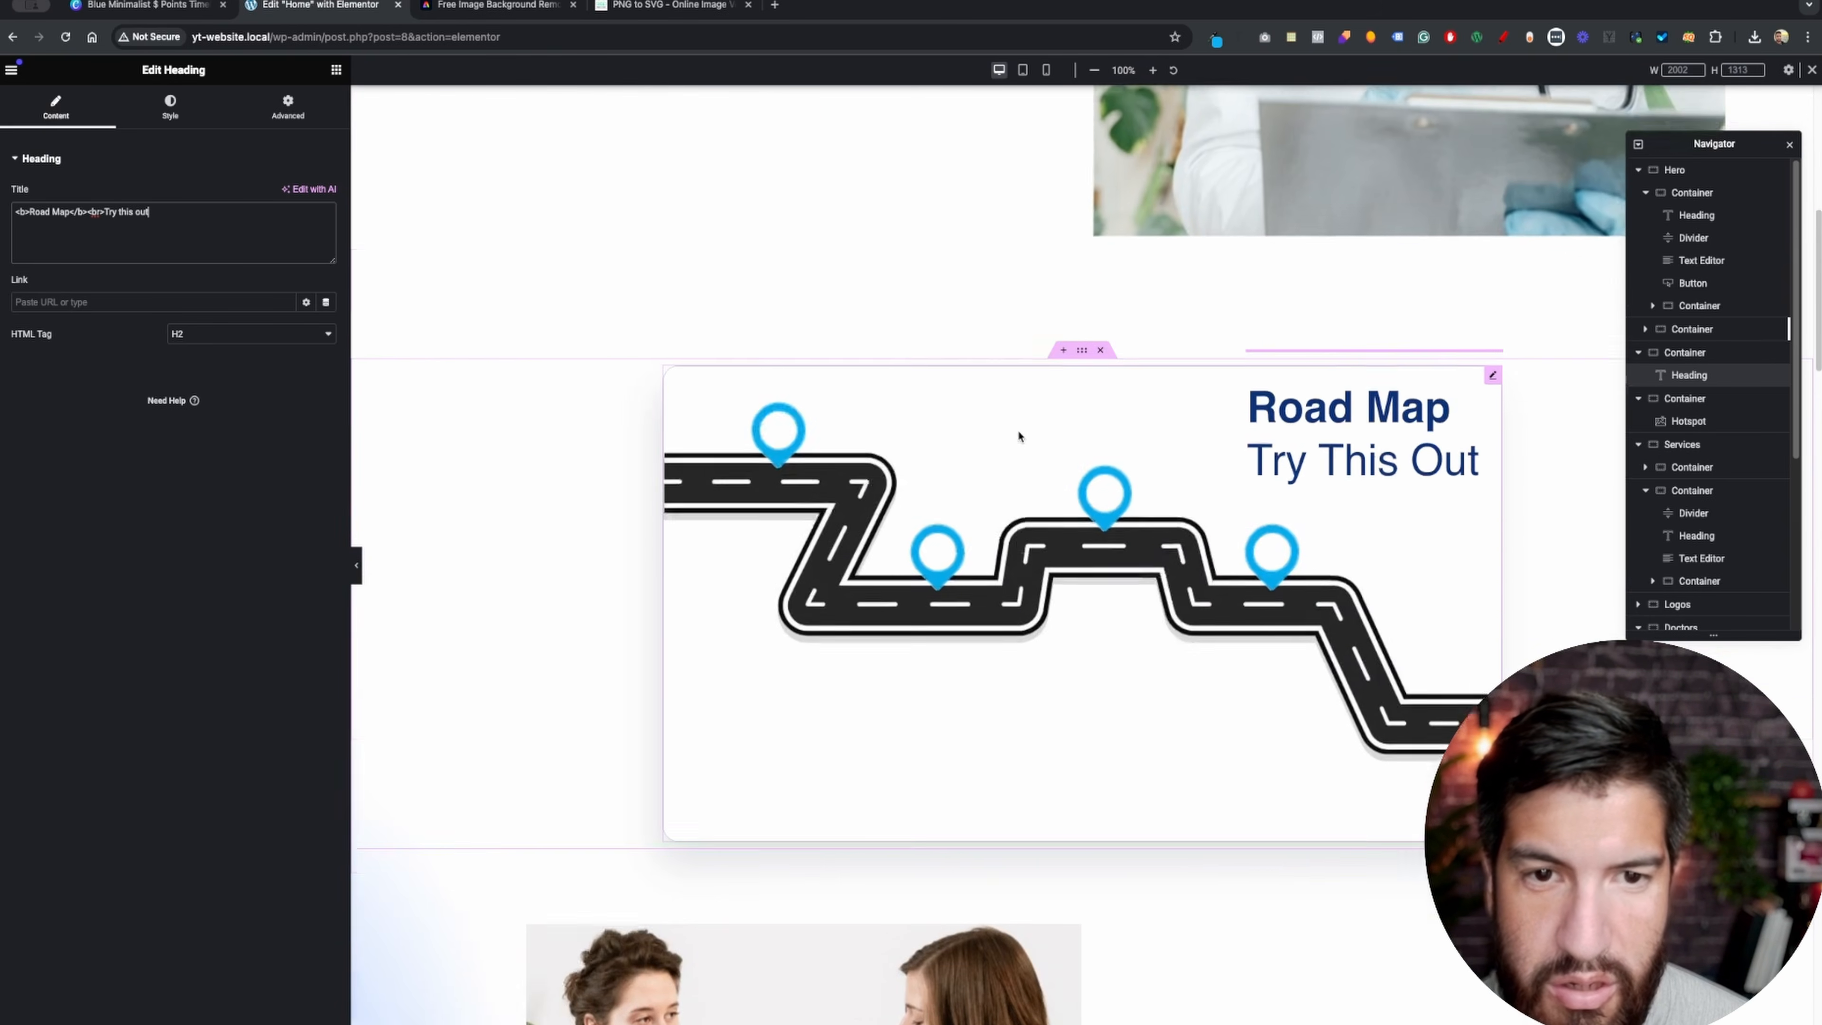
scroll(1034, 249, down, 4)
scroll(1034, 250, up, 4)
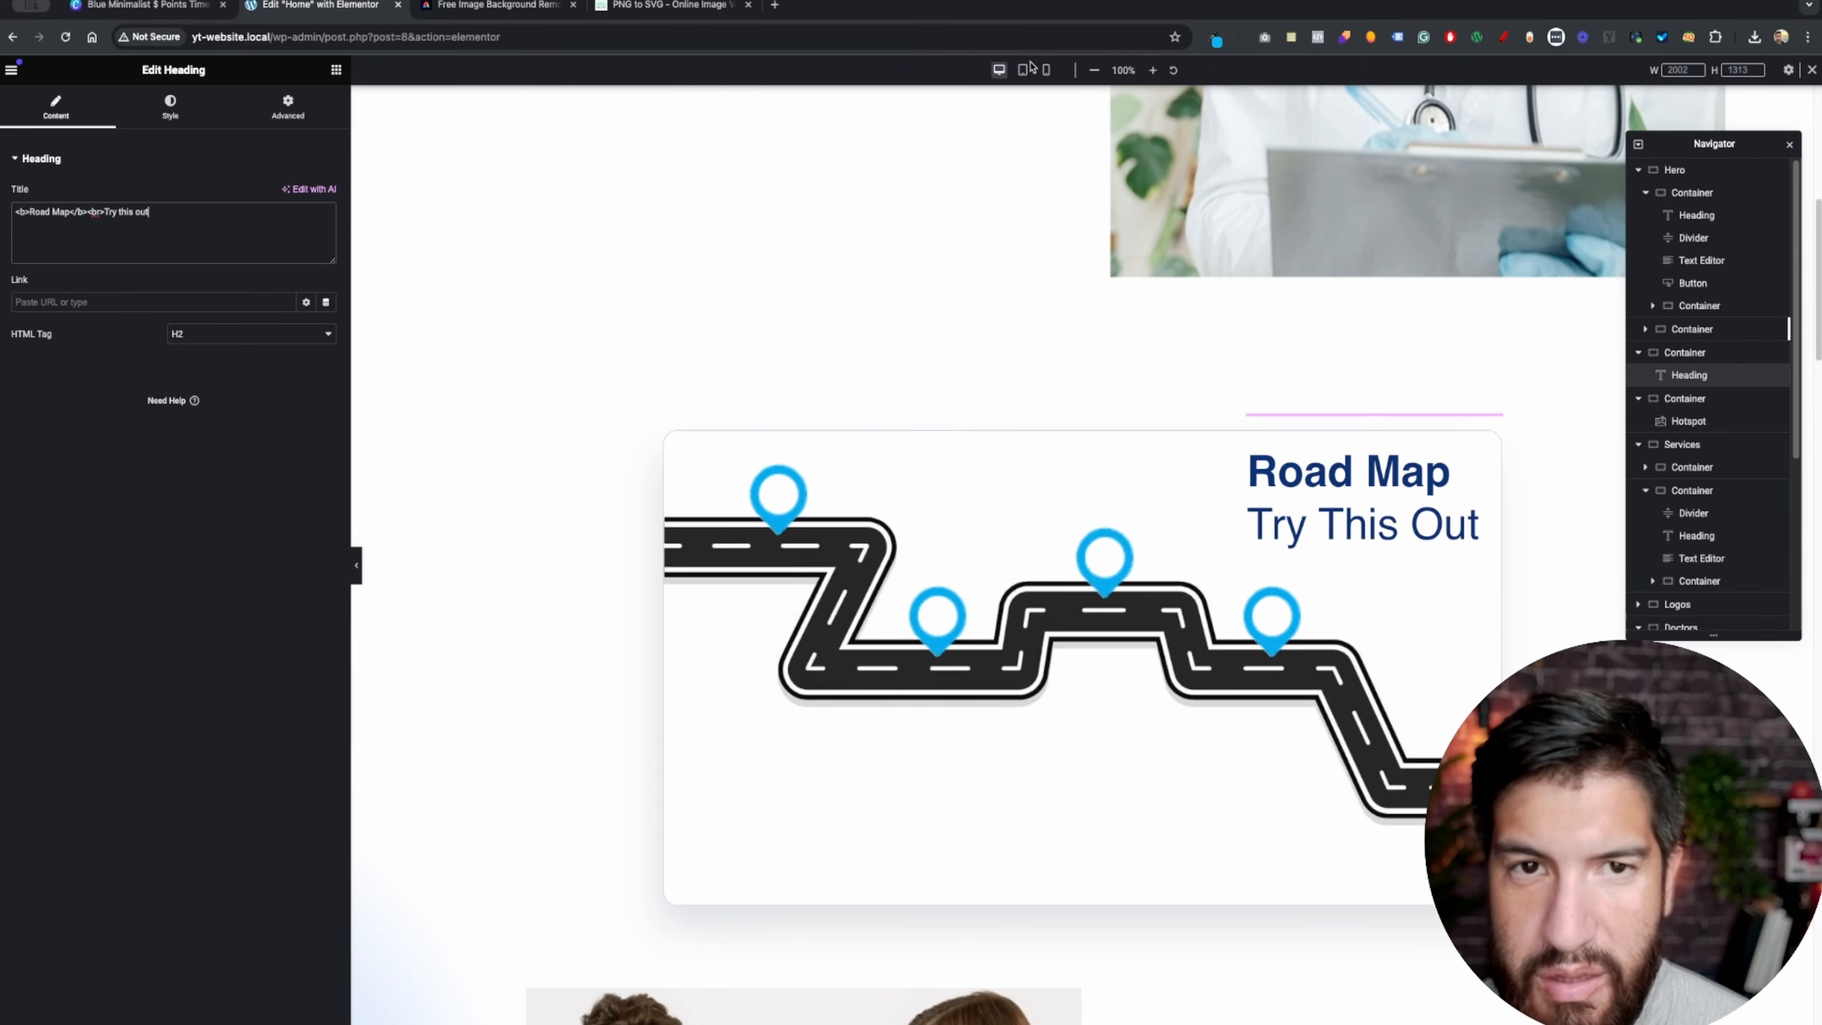
click(1025, 70)
click(998, 70)
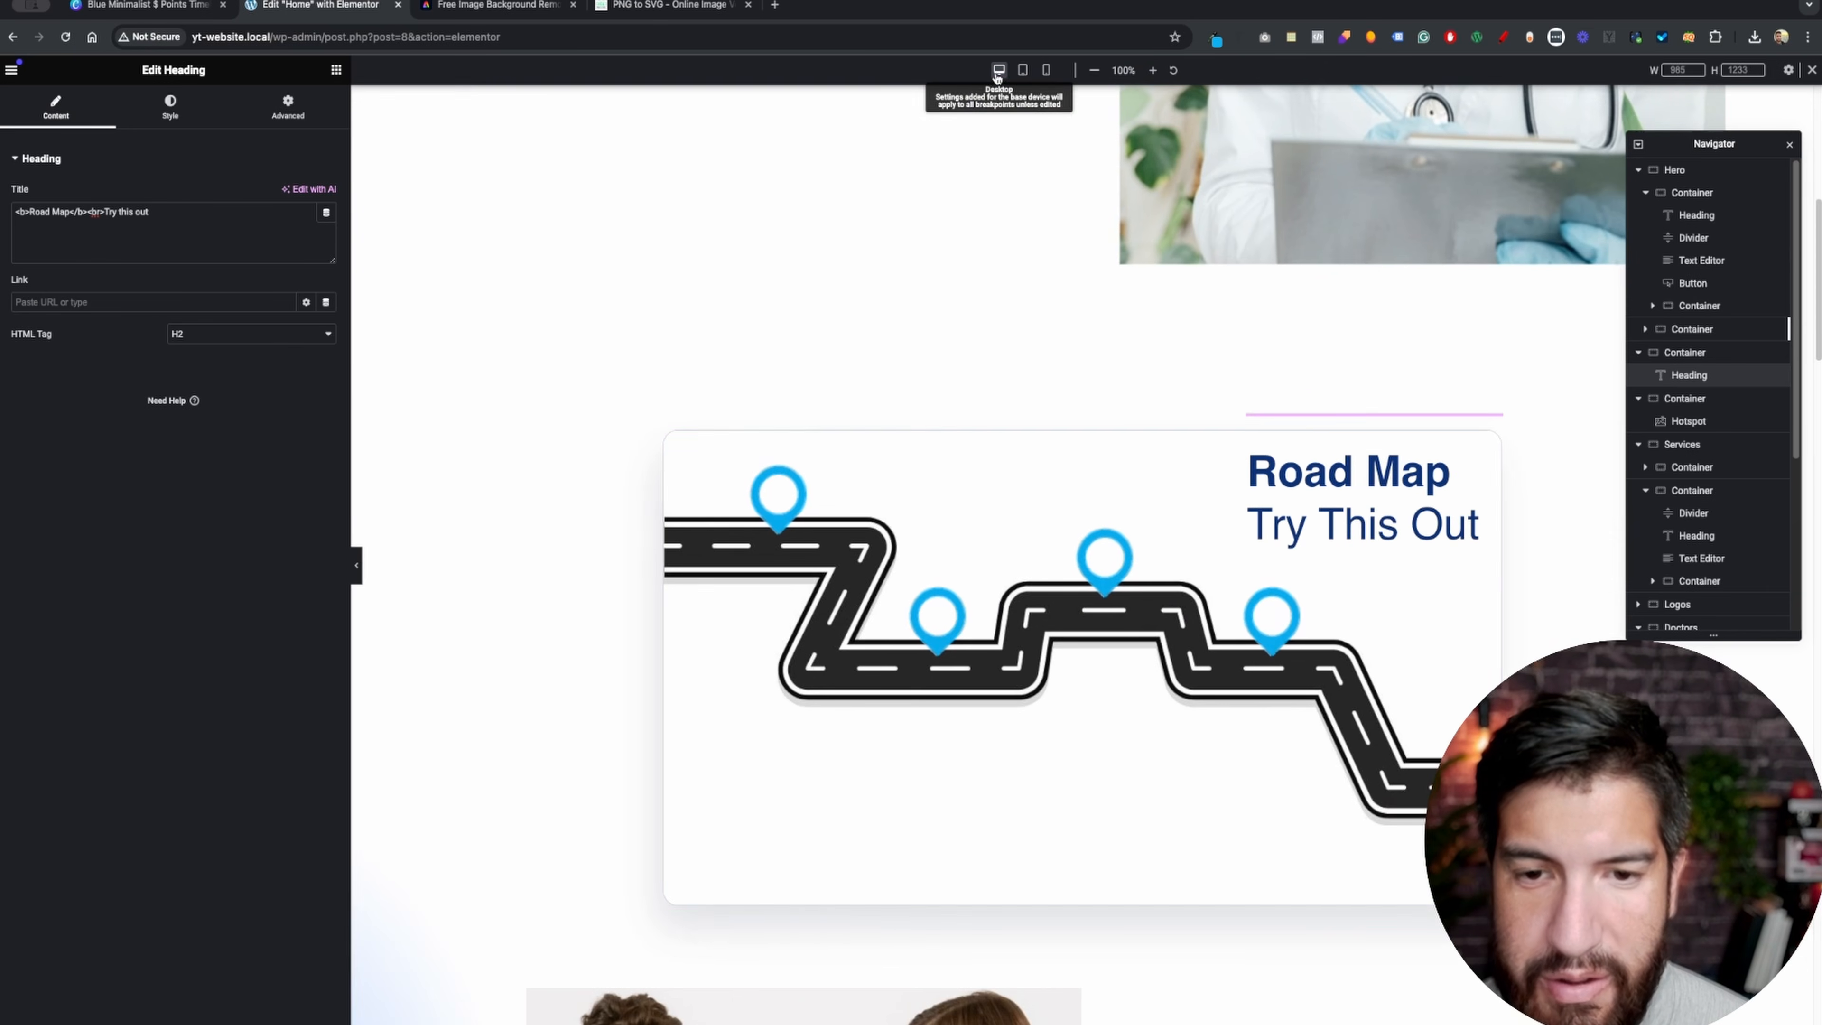
- Set the Hotspot container's padding to 20 px right and left, with 0 top and bottom
click(1082, 416)
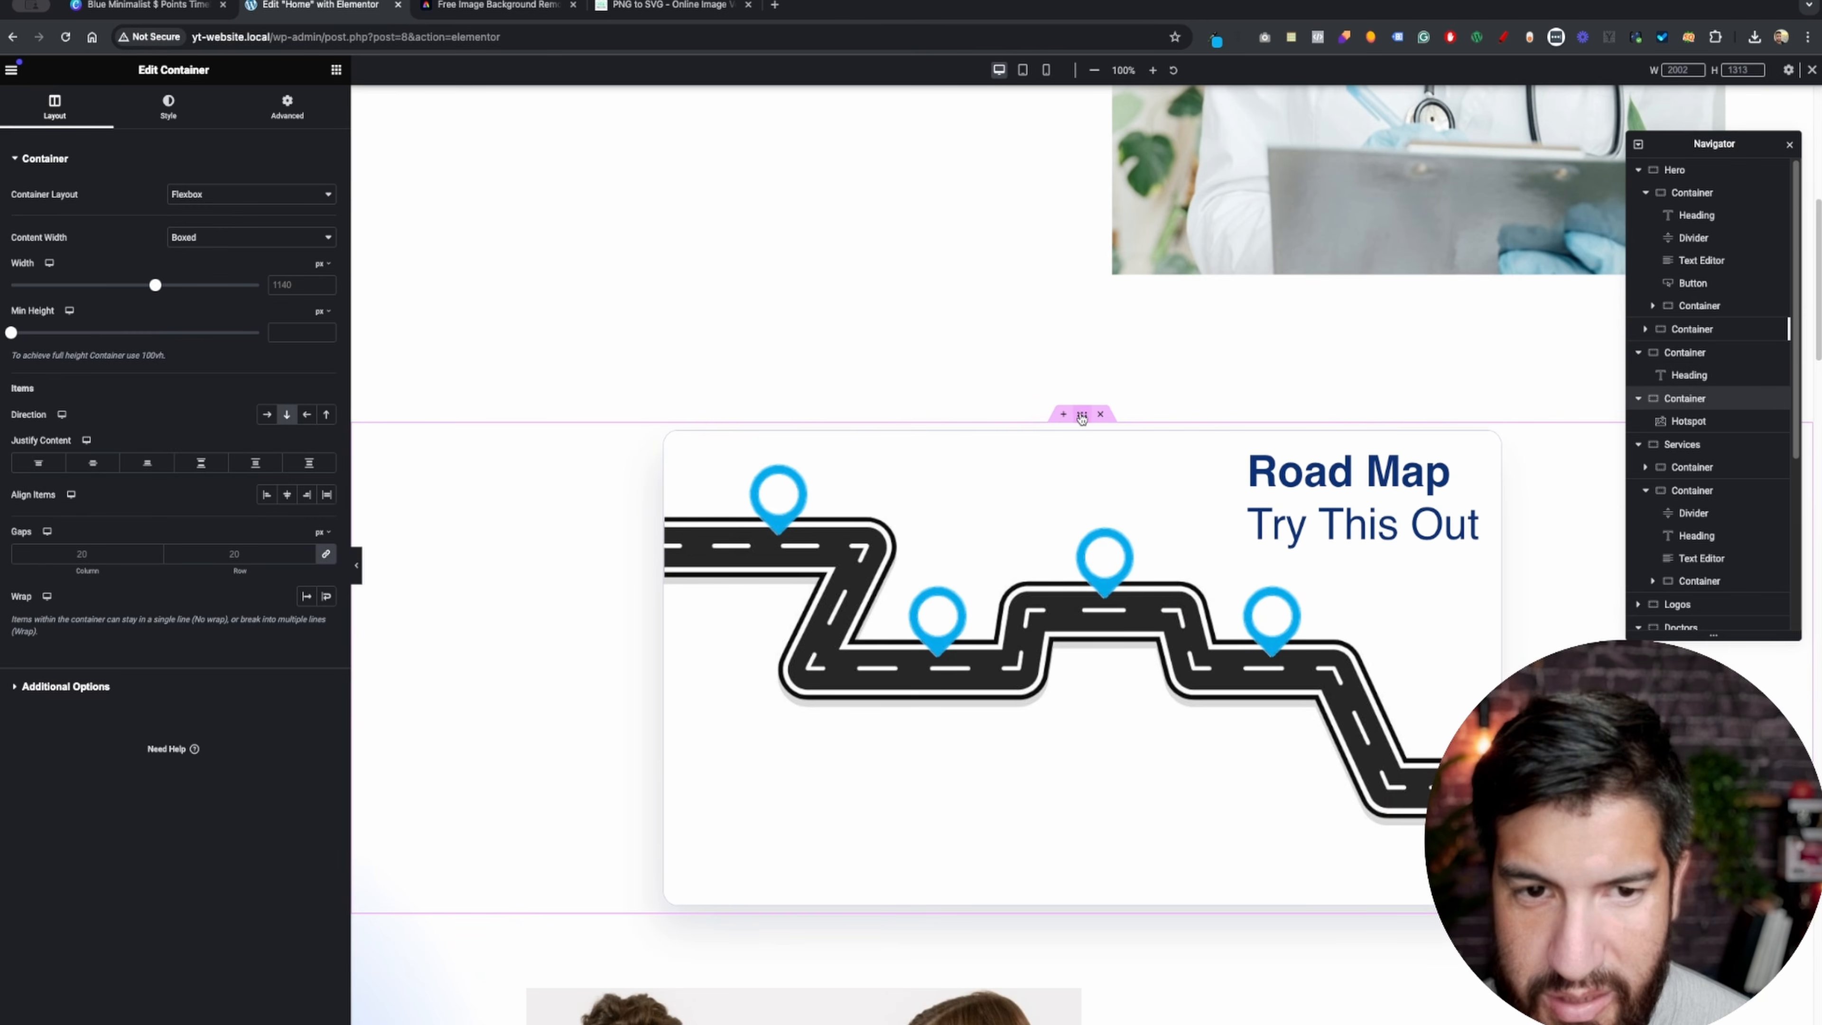
click(291, 115)
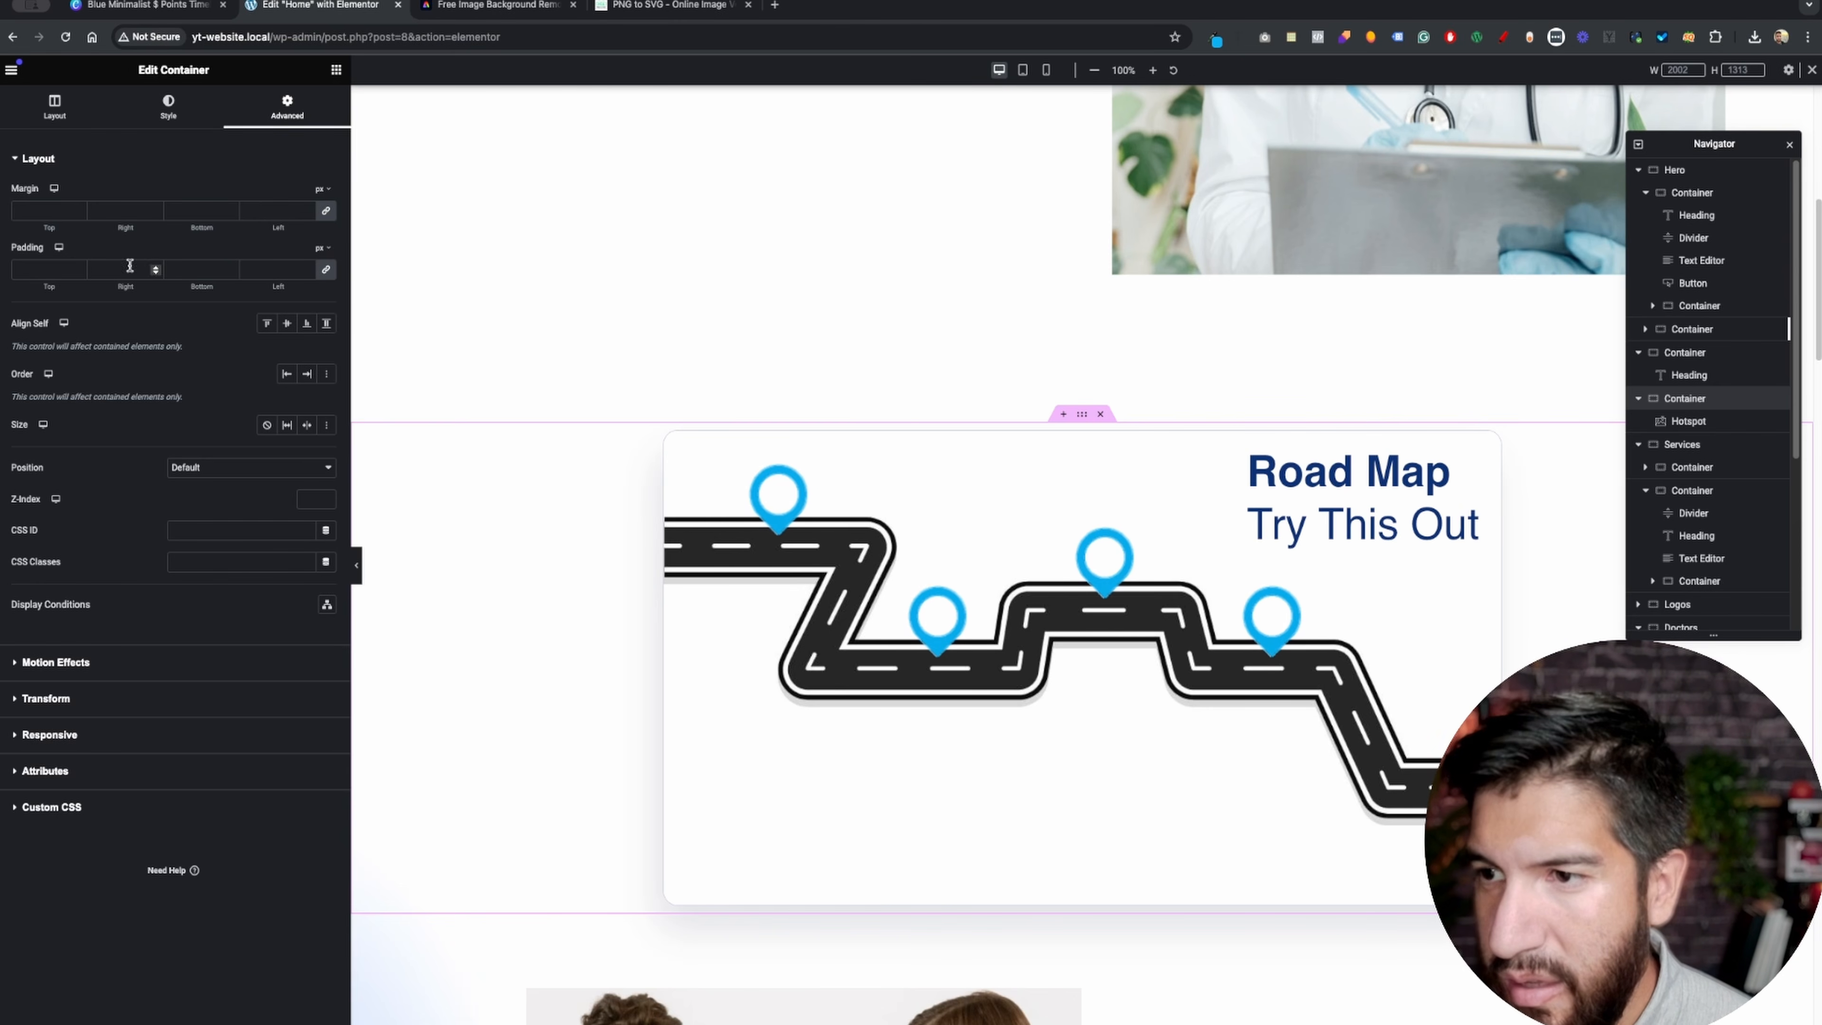
click(325, 269)
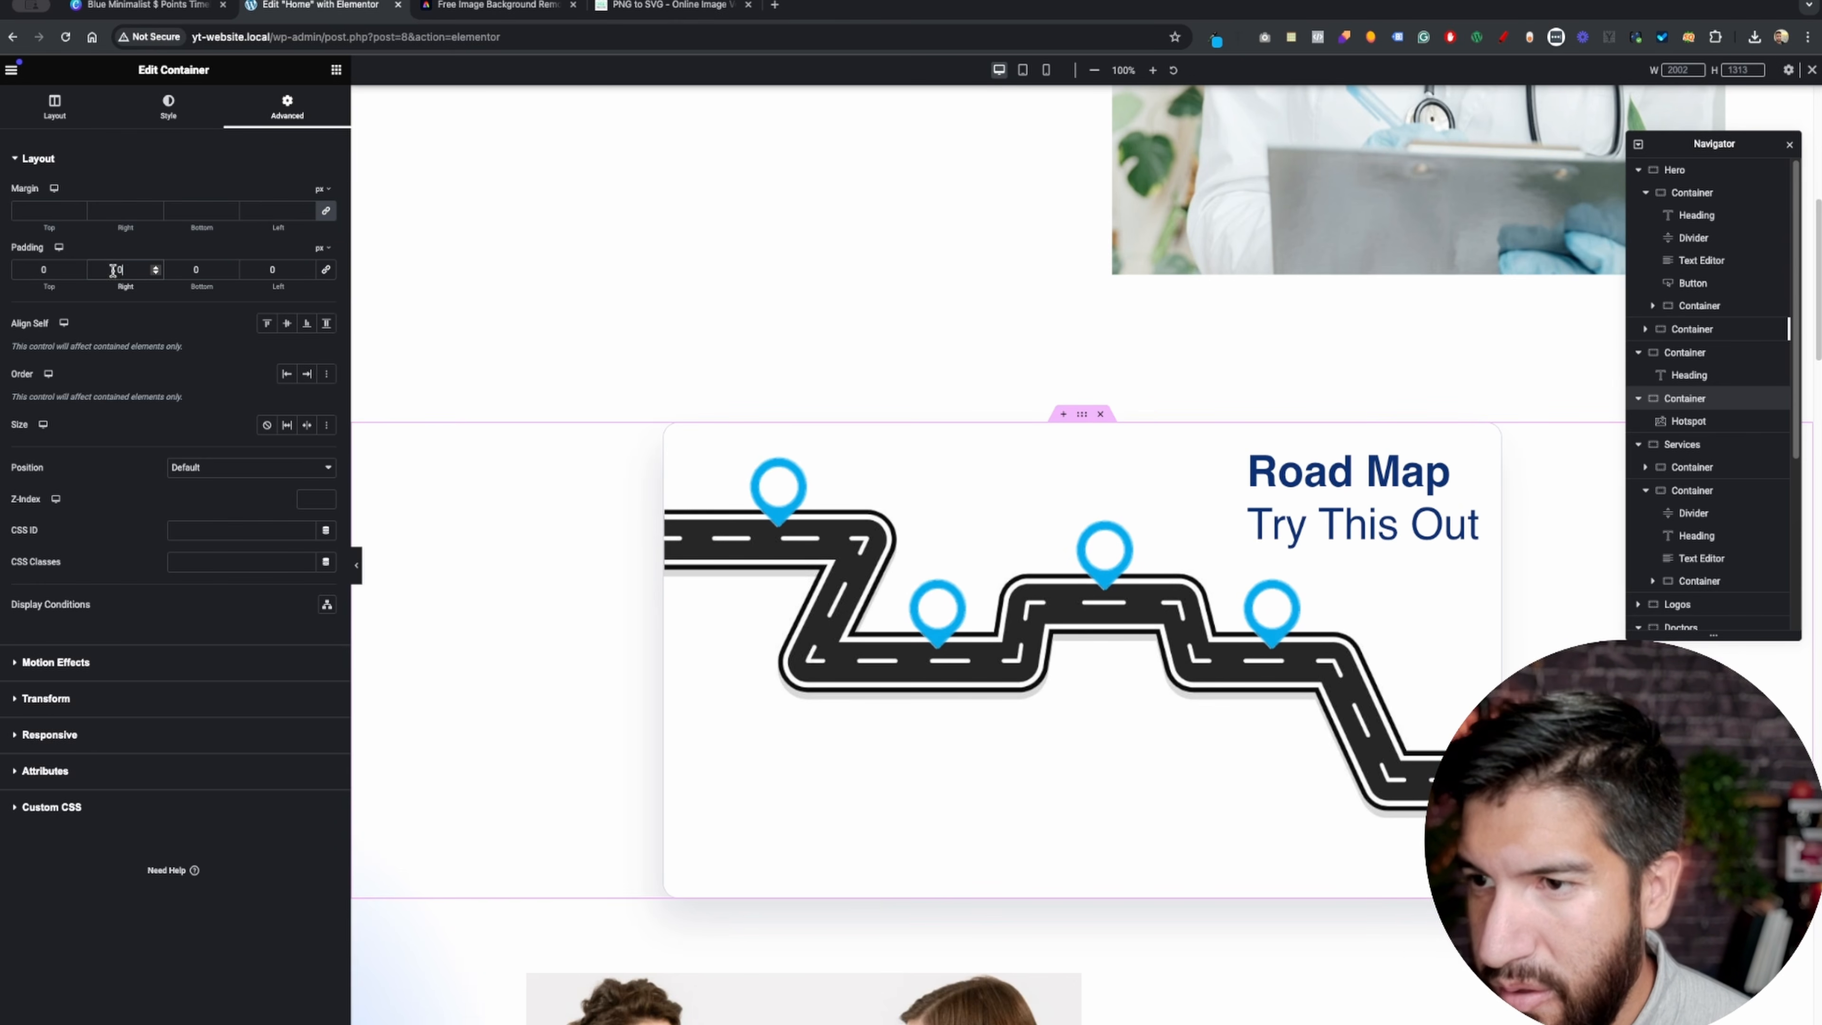
text(20)
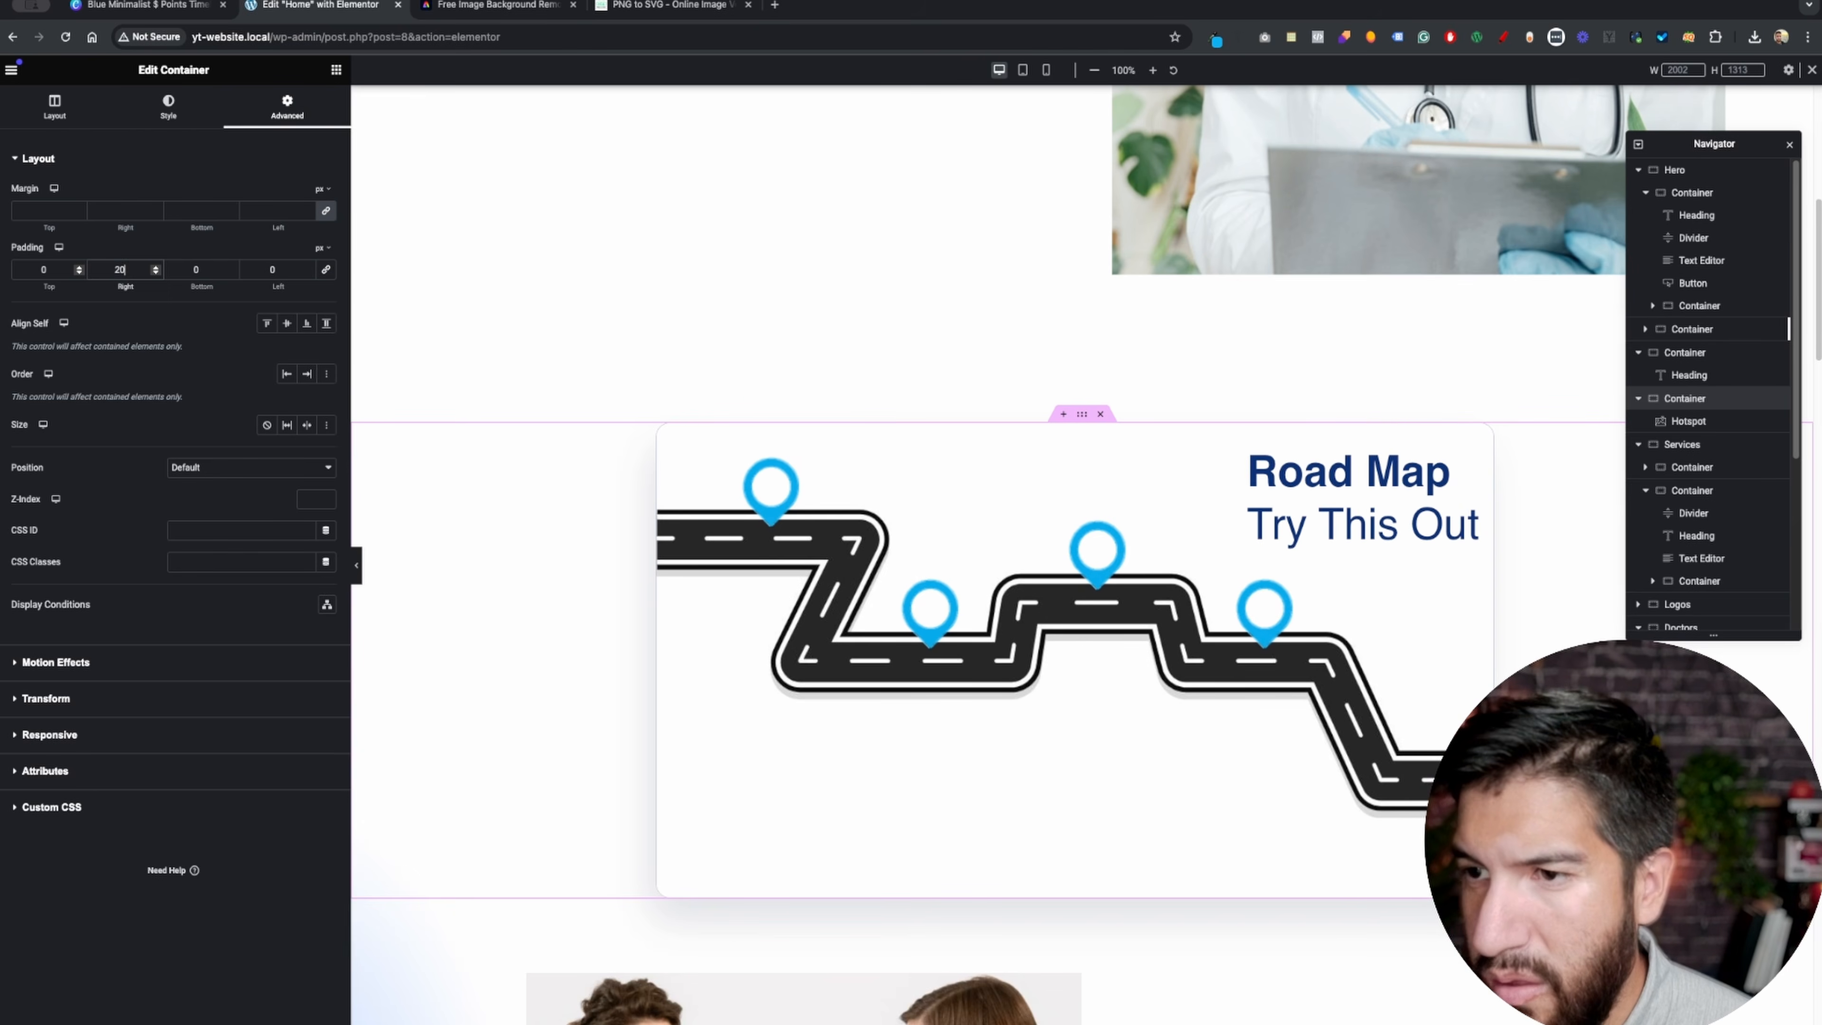
key(Tab)
key(Tab)
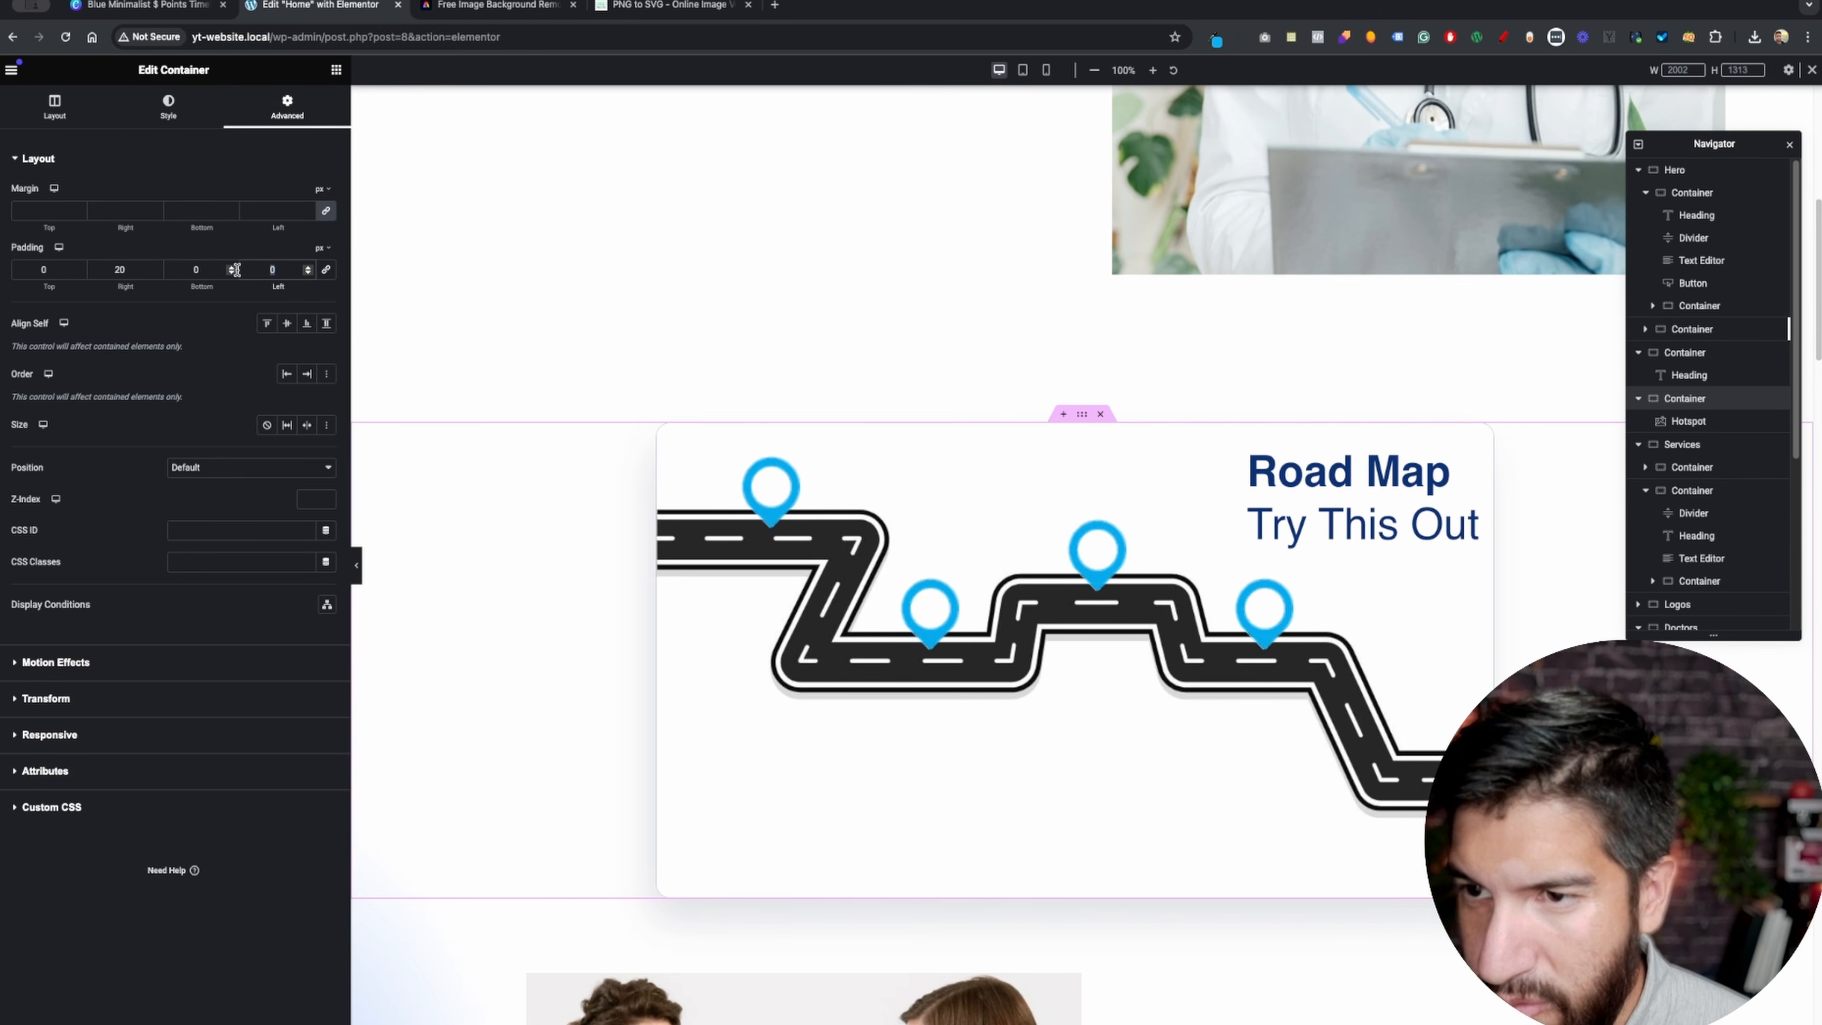
text(20)
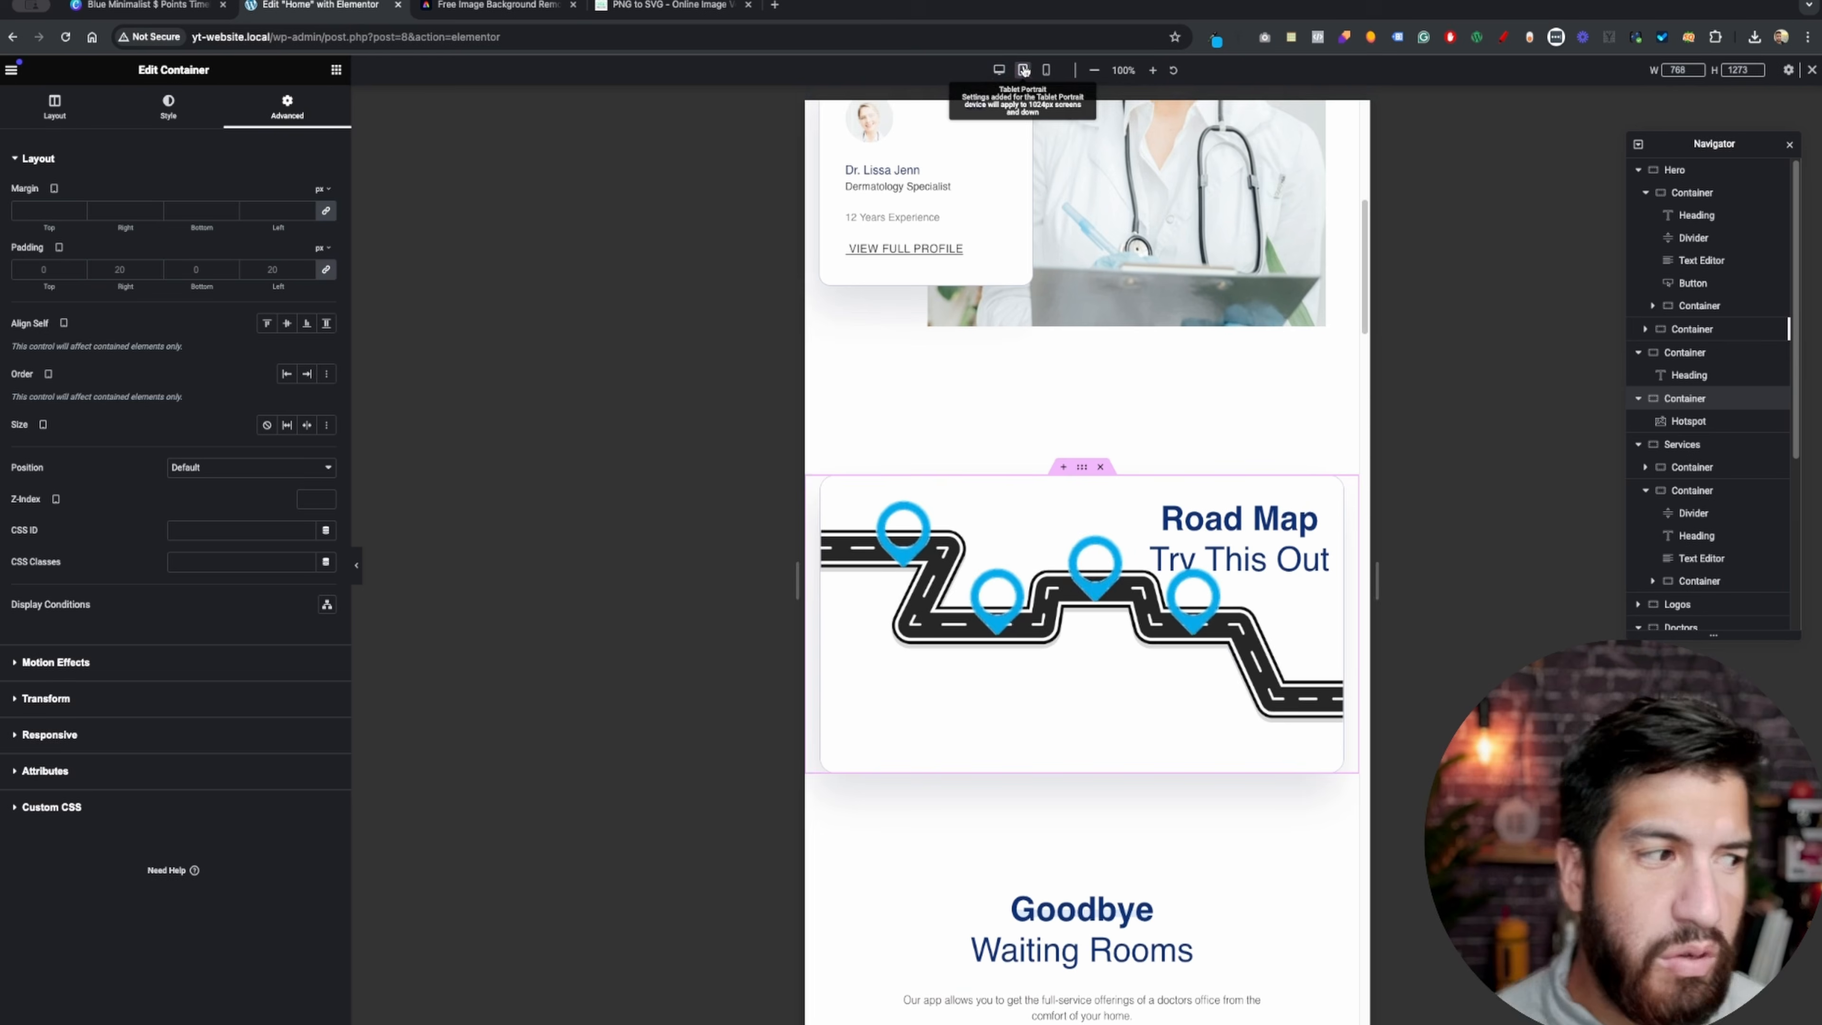
- Examine the road map's pins, tooltips and heading overlap in the tablet portrait view
click(1024, 70)
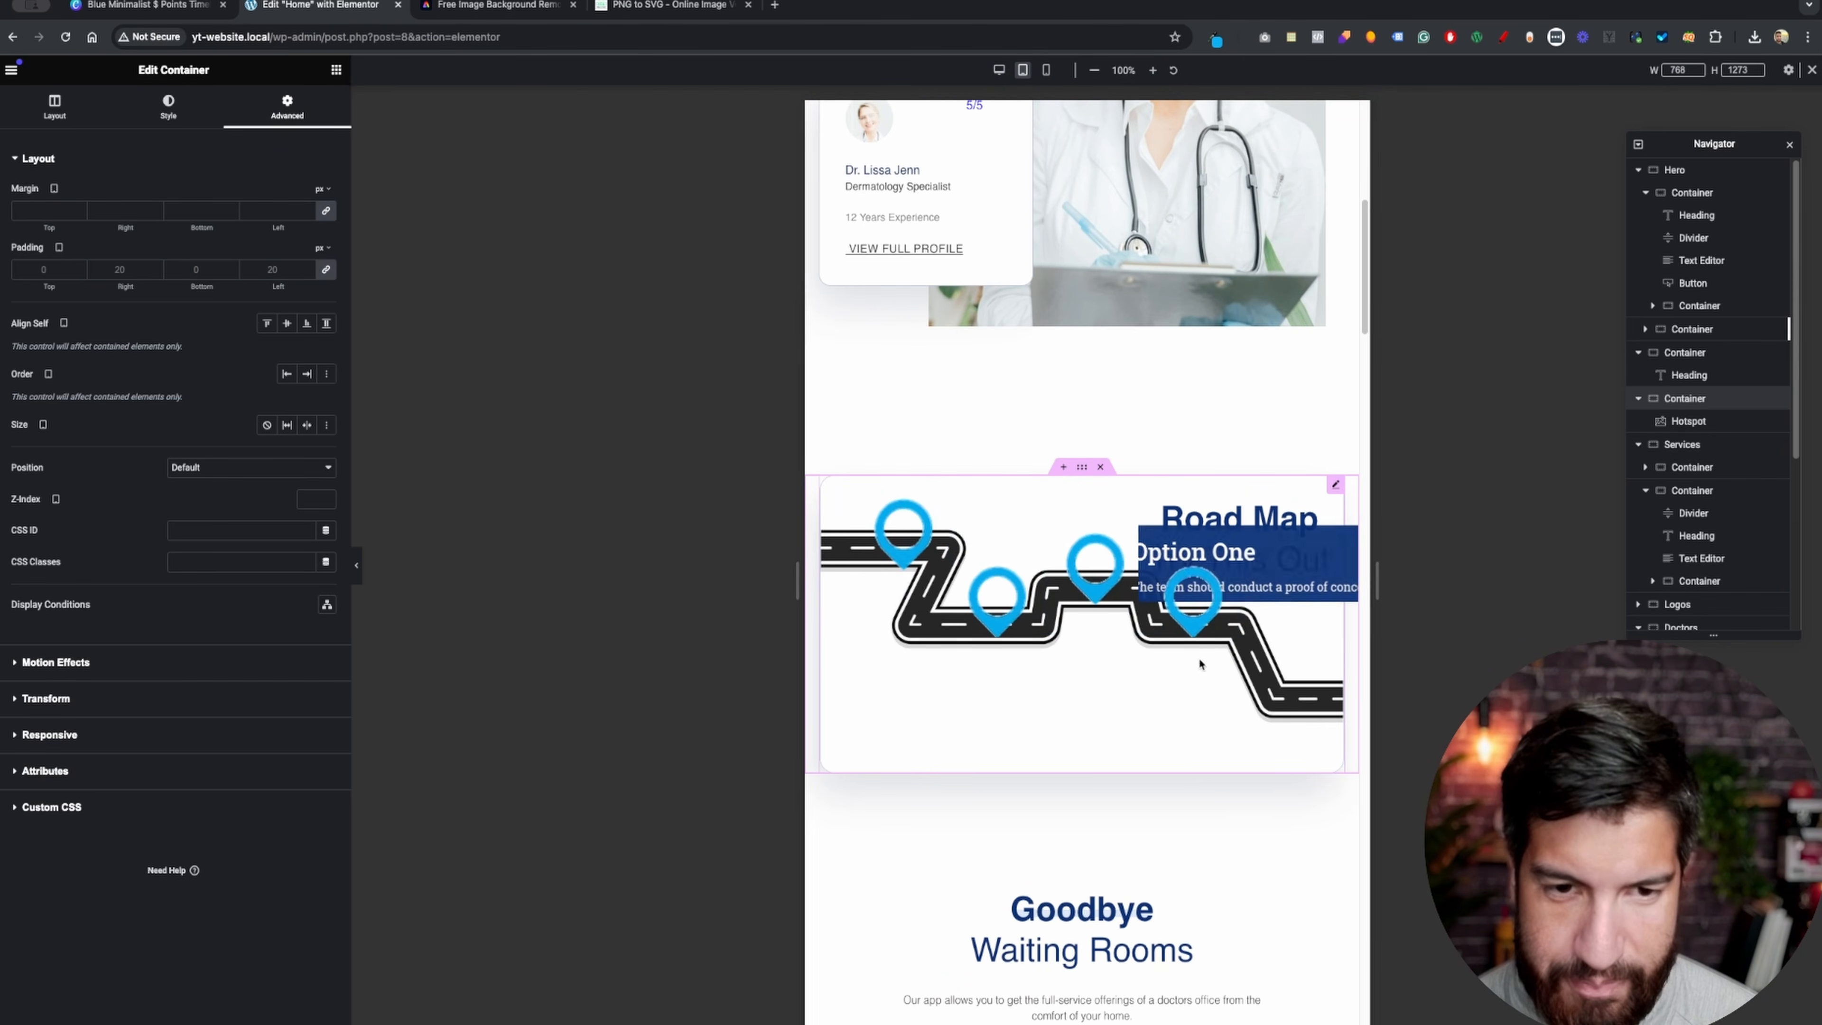
mouse_move(994, 618)
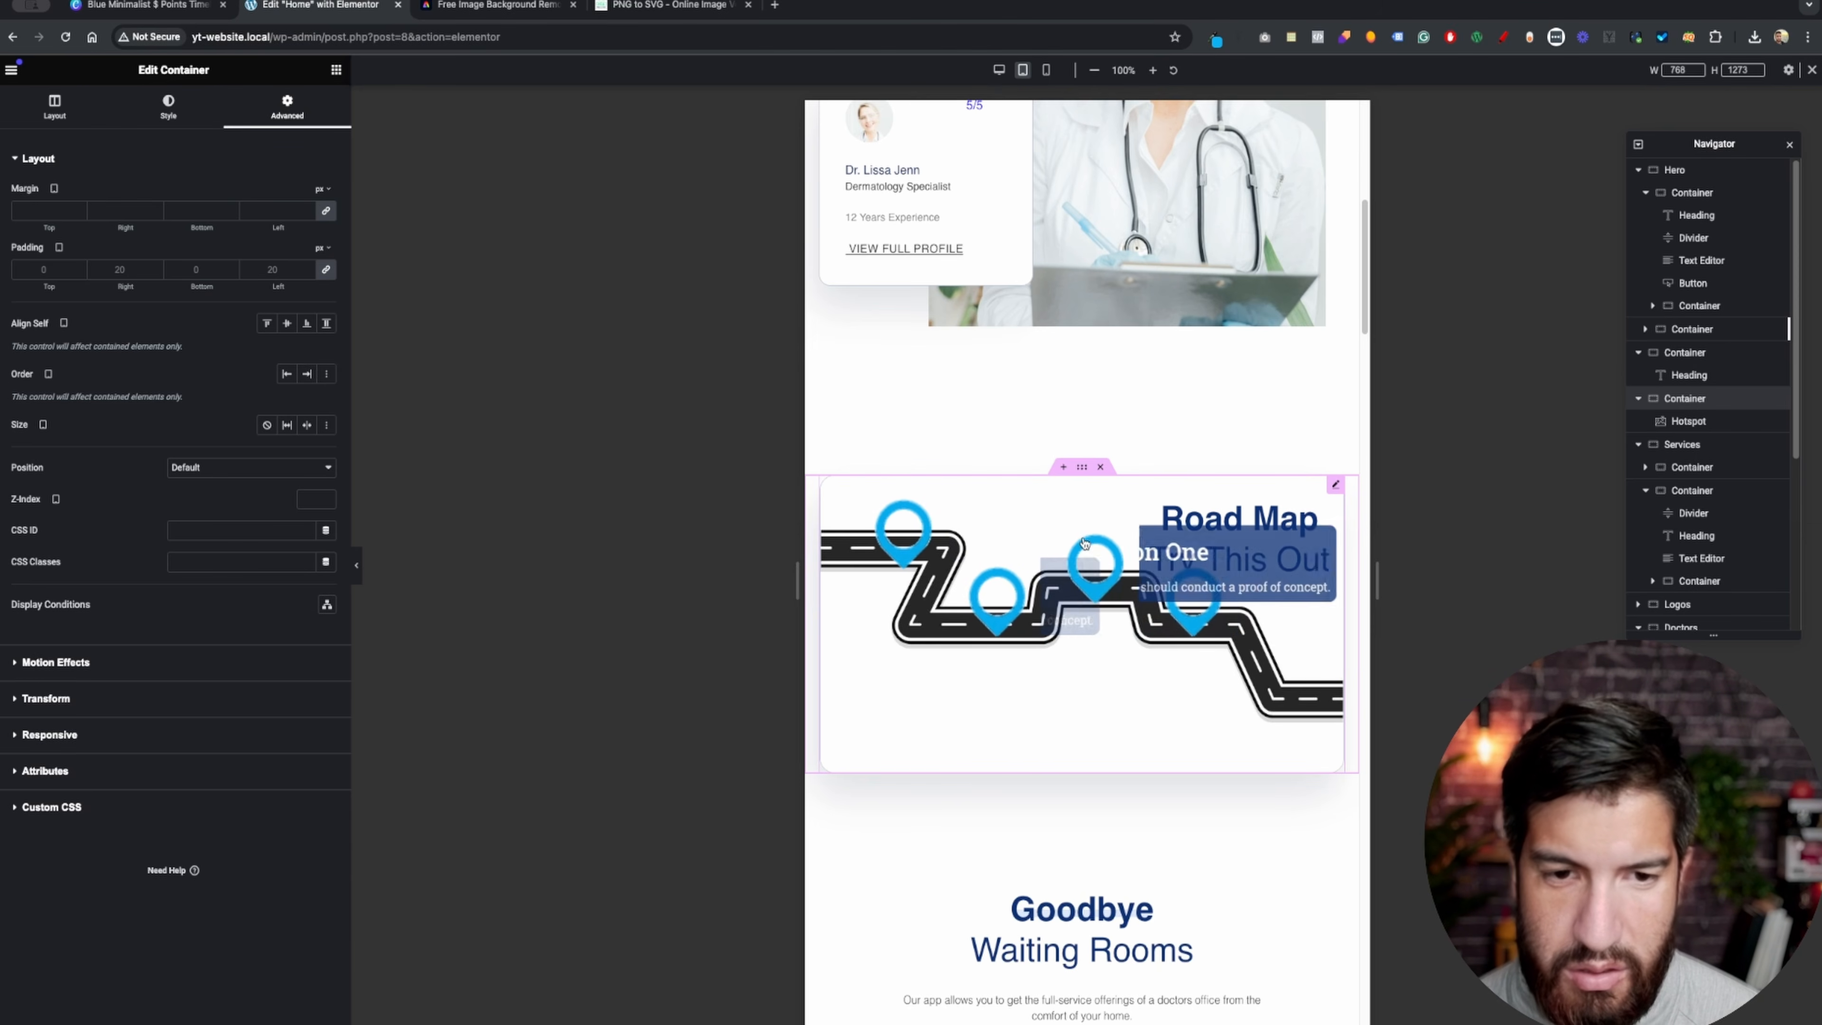
mouse_move(1189, 630)
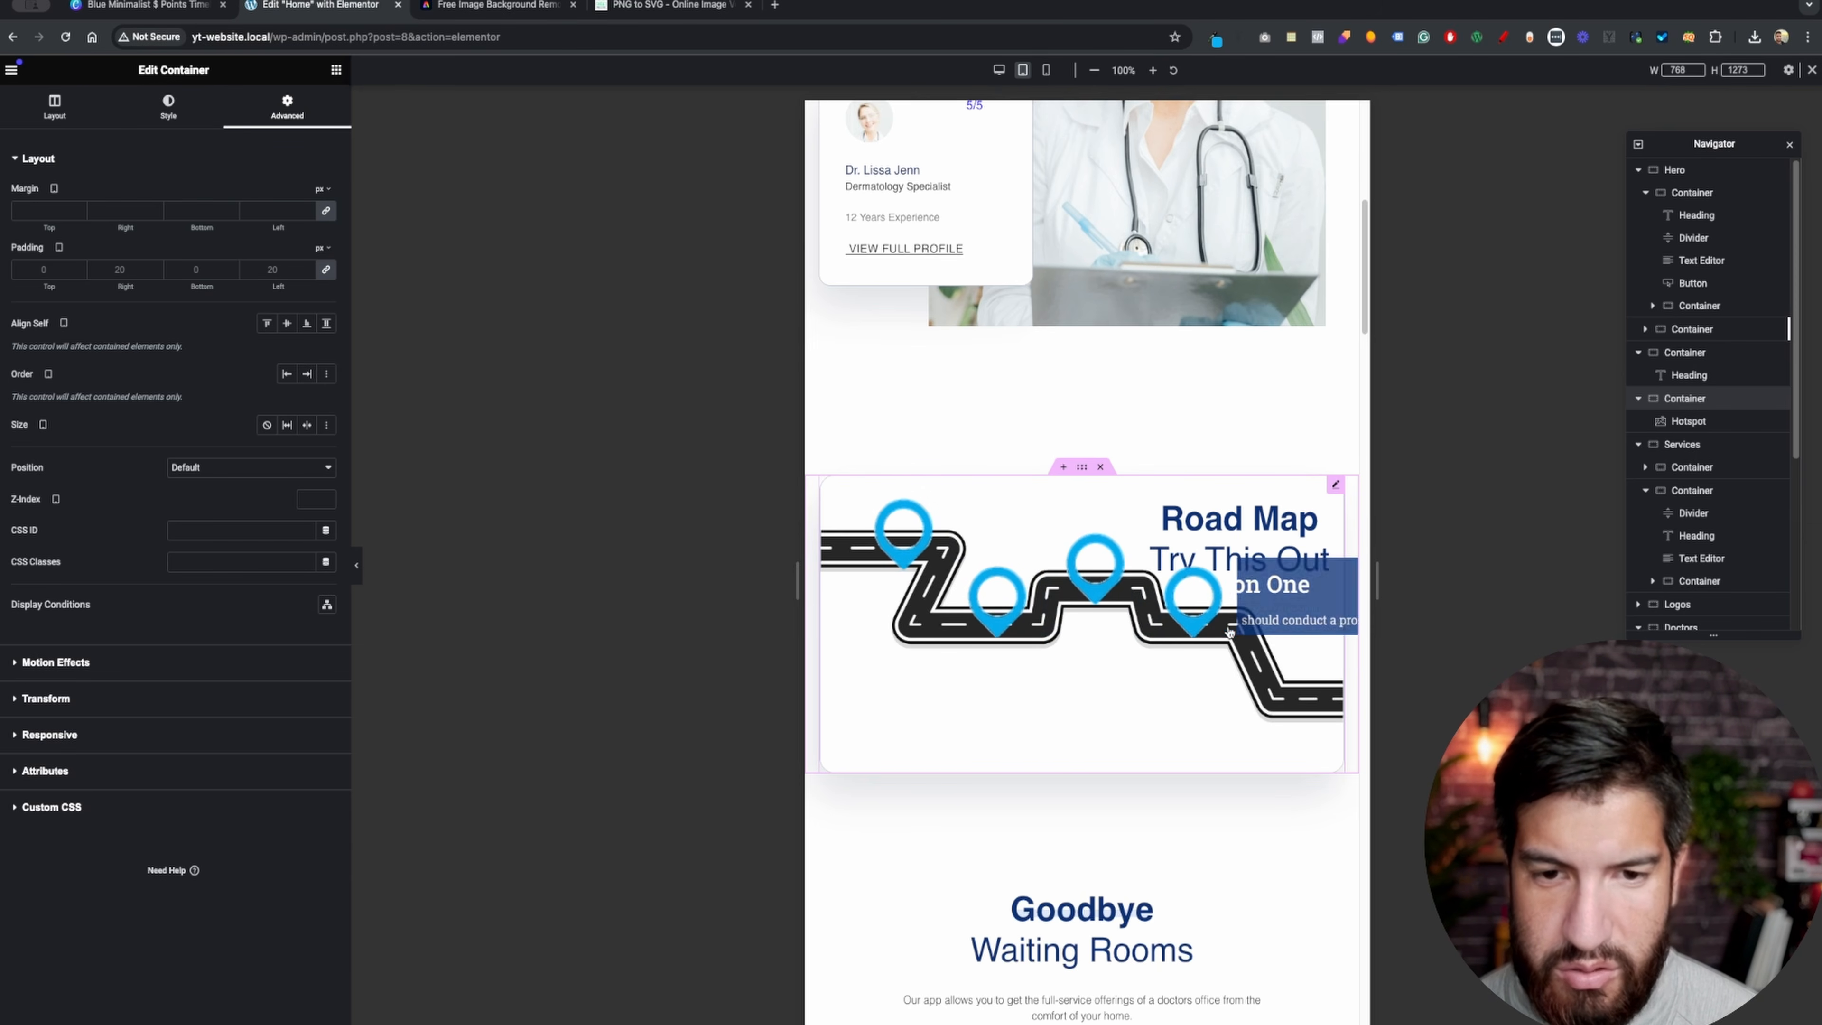
drag(1377, 590, 1161, 593)
drag(1411, 603, 933, 567)
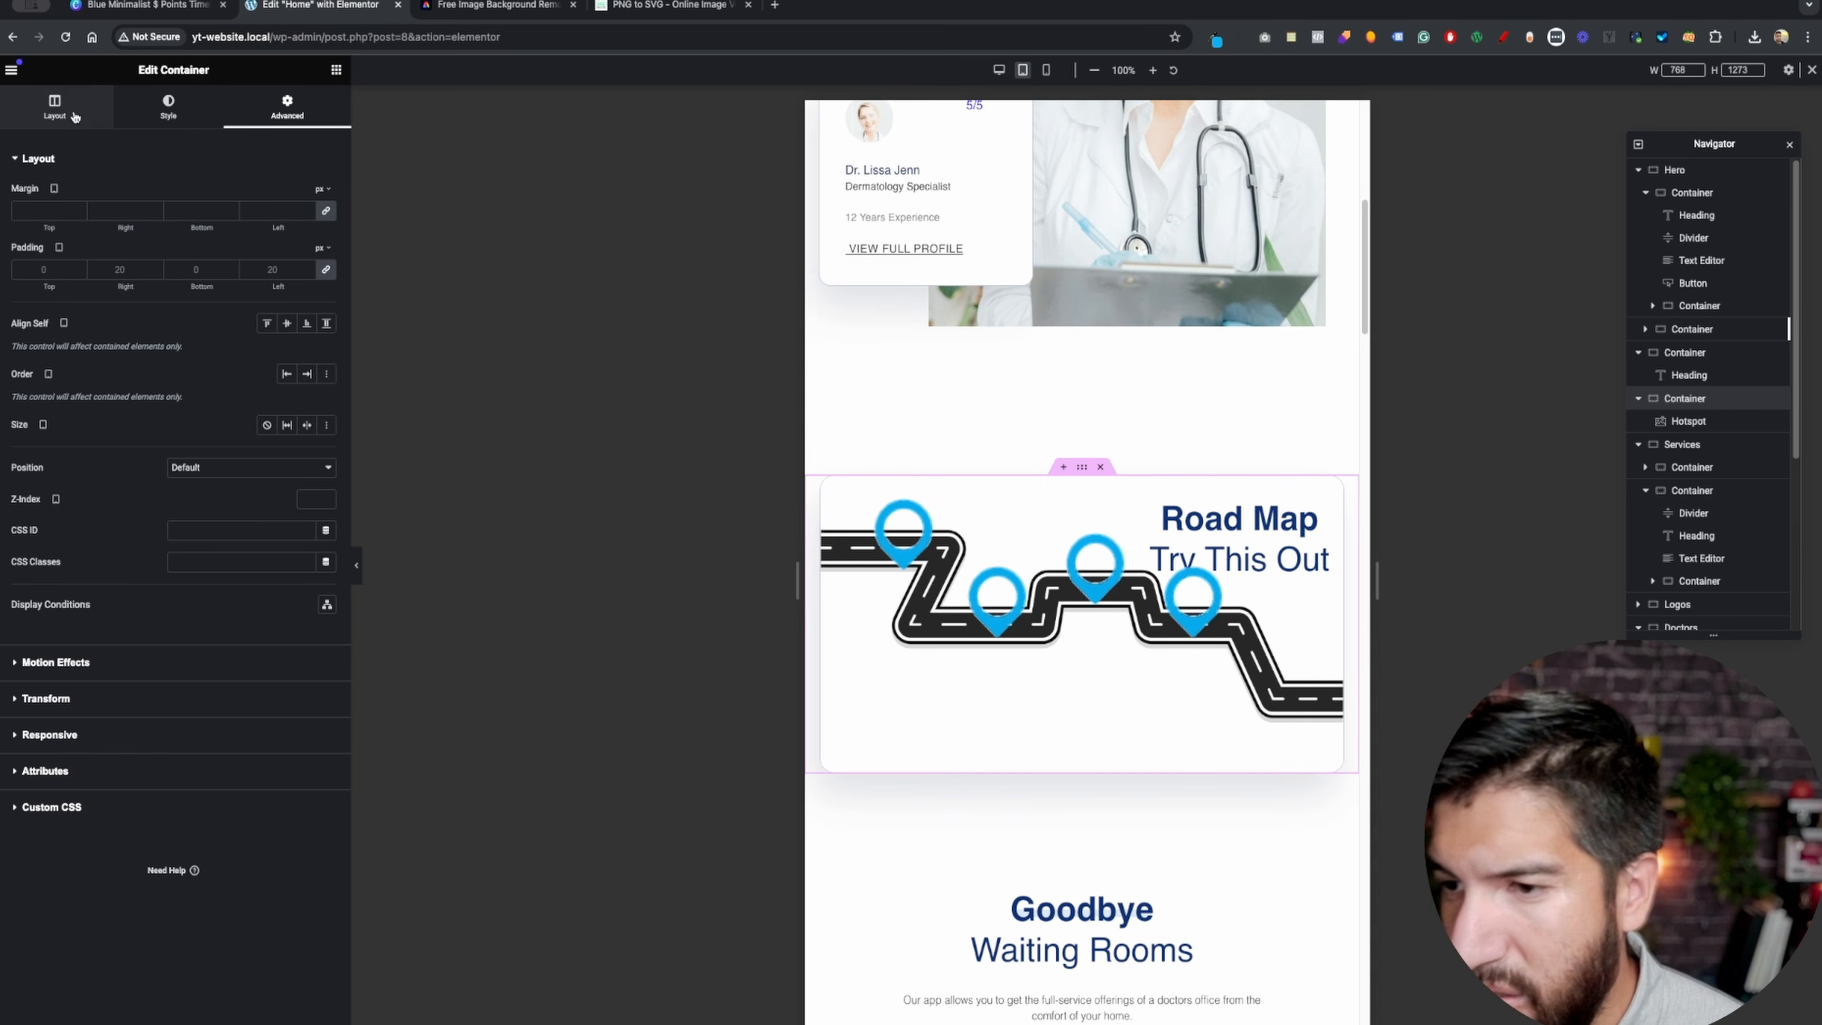
- Set the road map Hotspot's pin size to 64 px for the tablet portrait view
click(168, 108)
click(1121, 651)
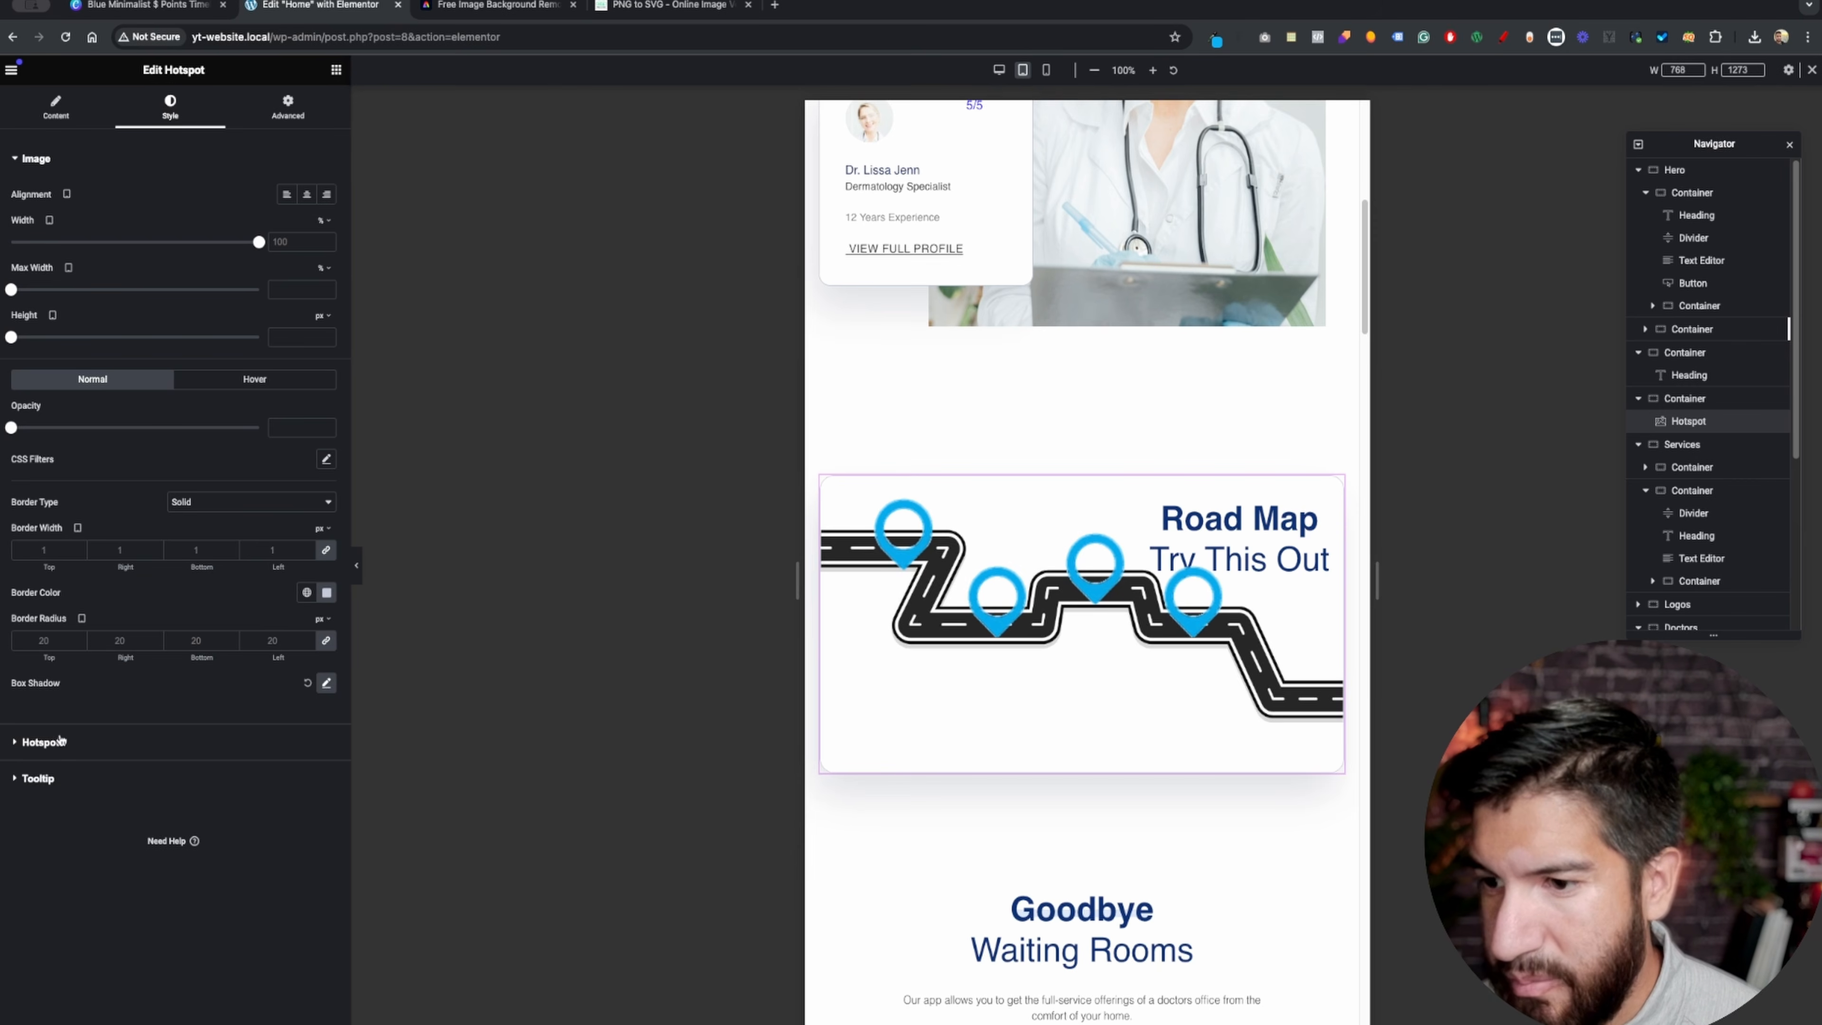
click(43, 742)
drag(114, 281, 67, 290)
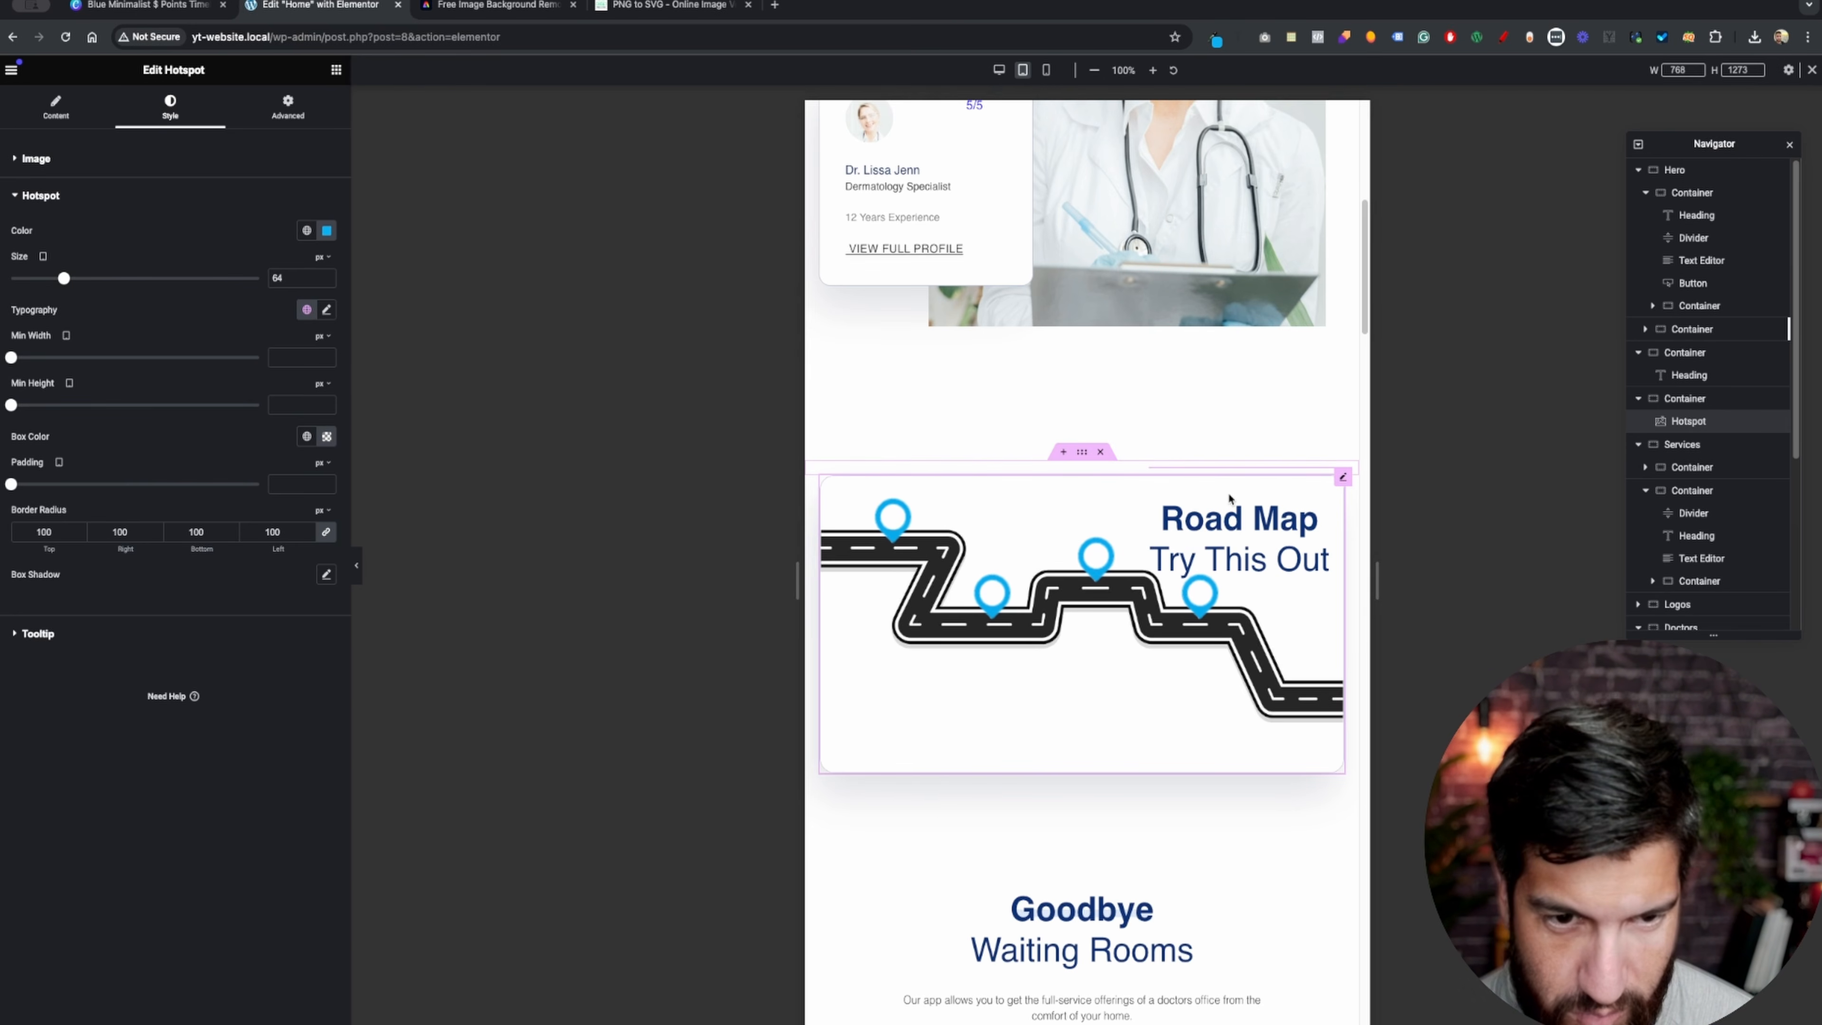
- Set the Road Map heading's bottom margin to -123 px for the tablet view, with the other sides at 0
click(1192, 591)
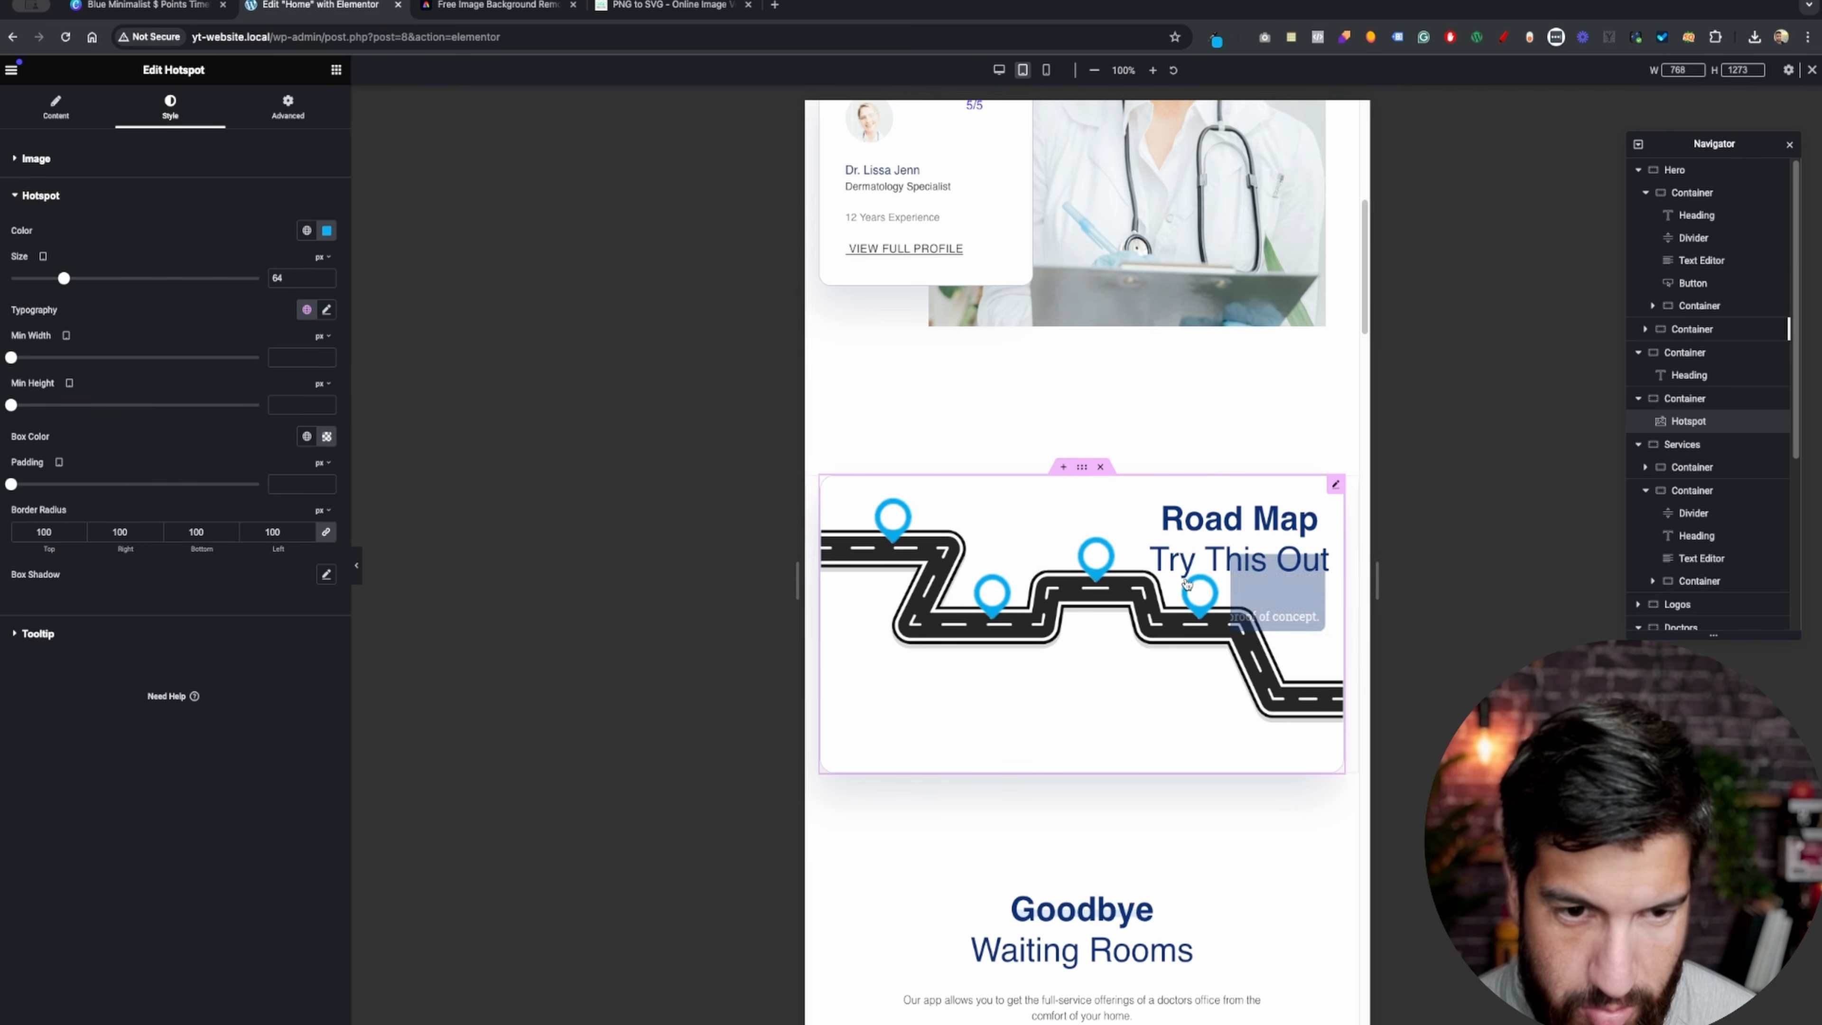
click(1280, 504)
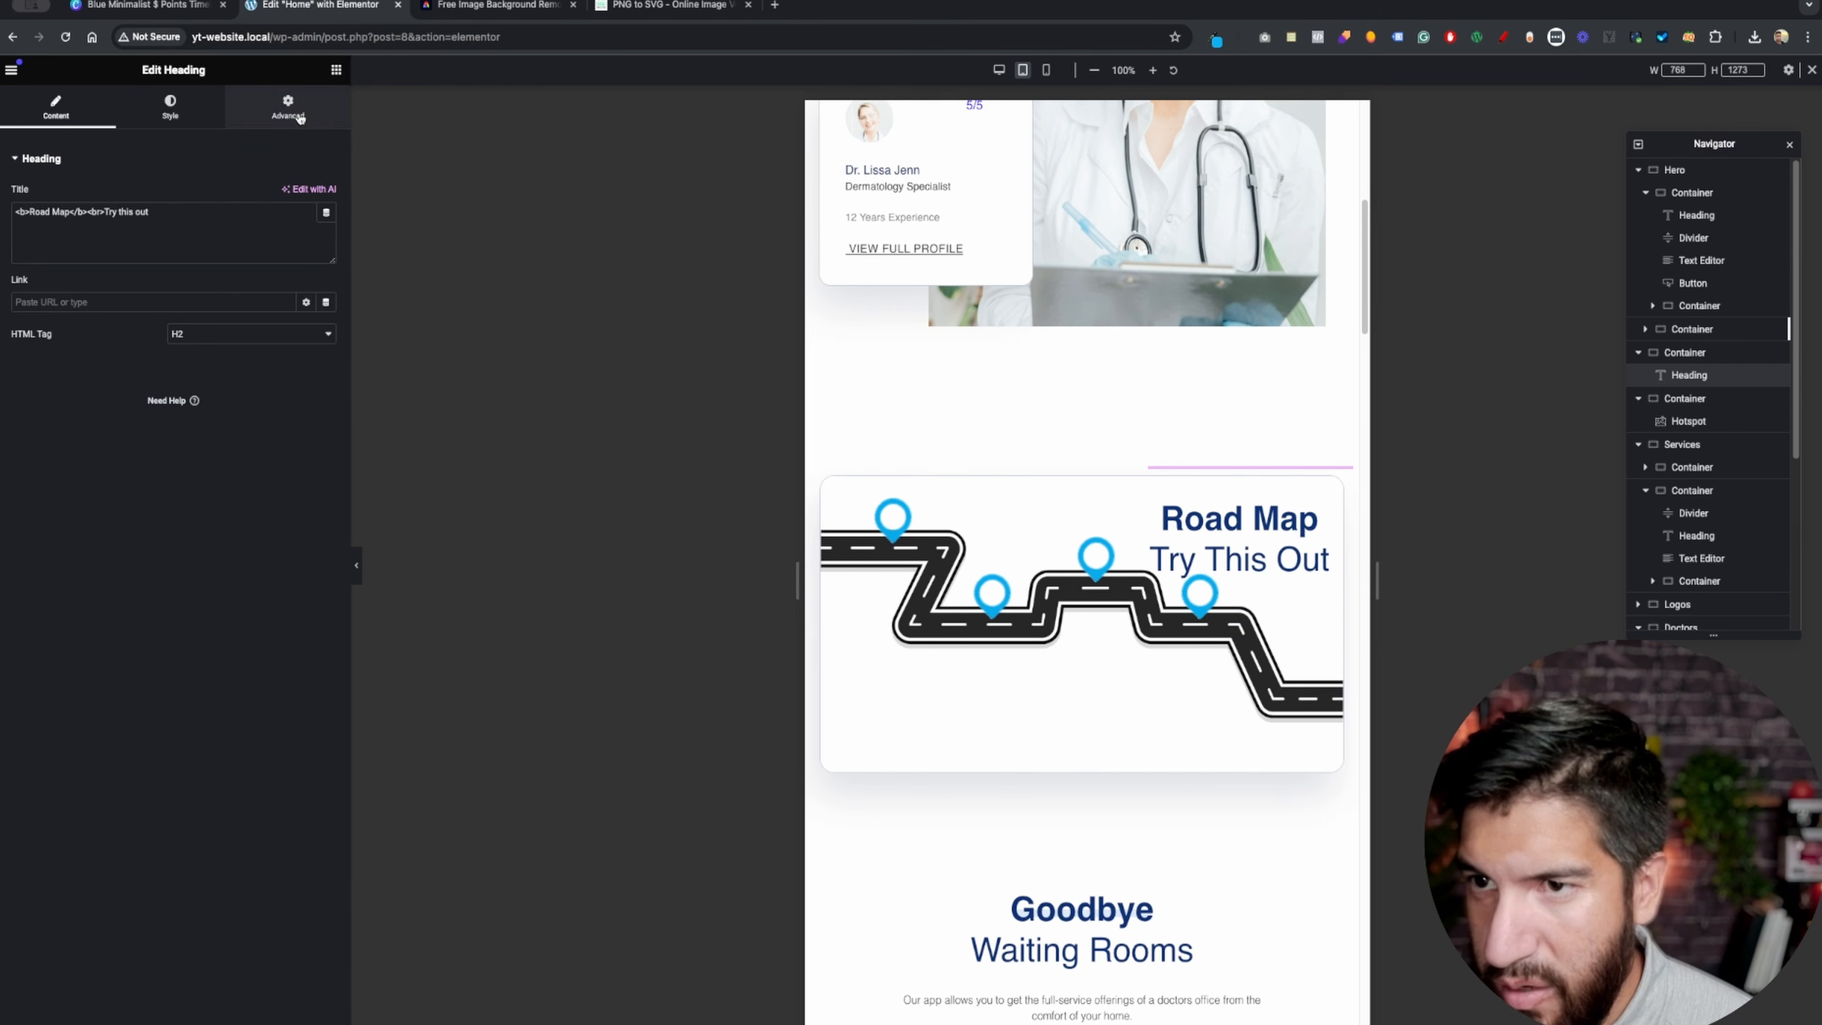
click(288, 108)
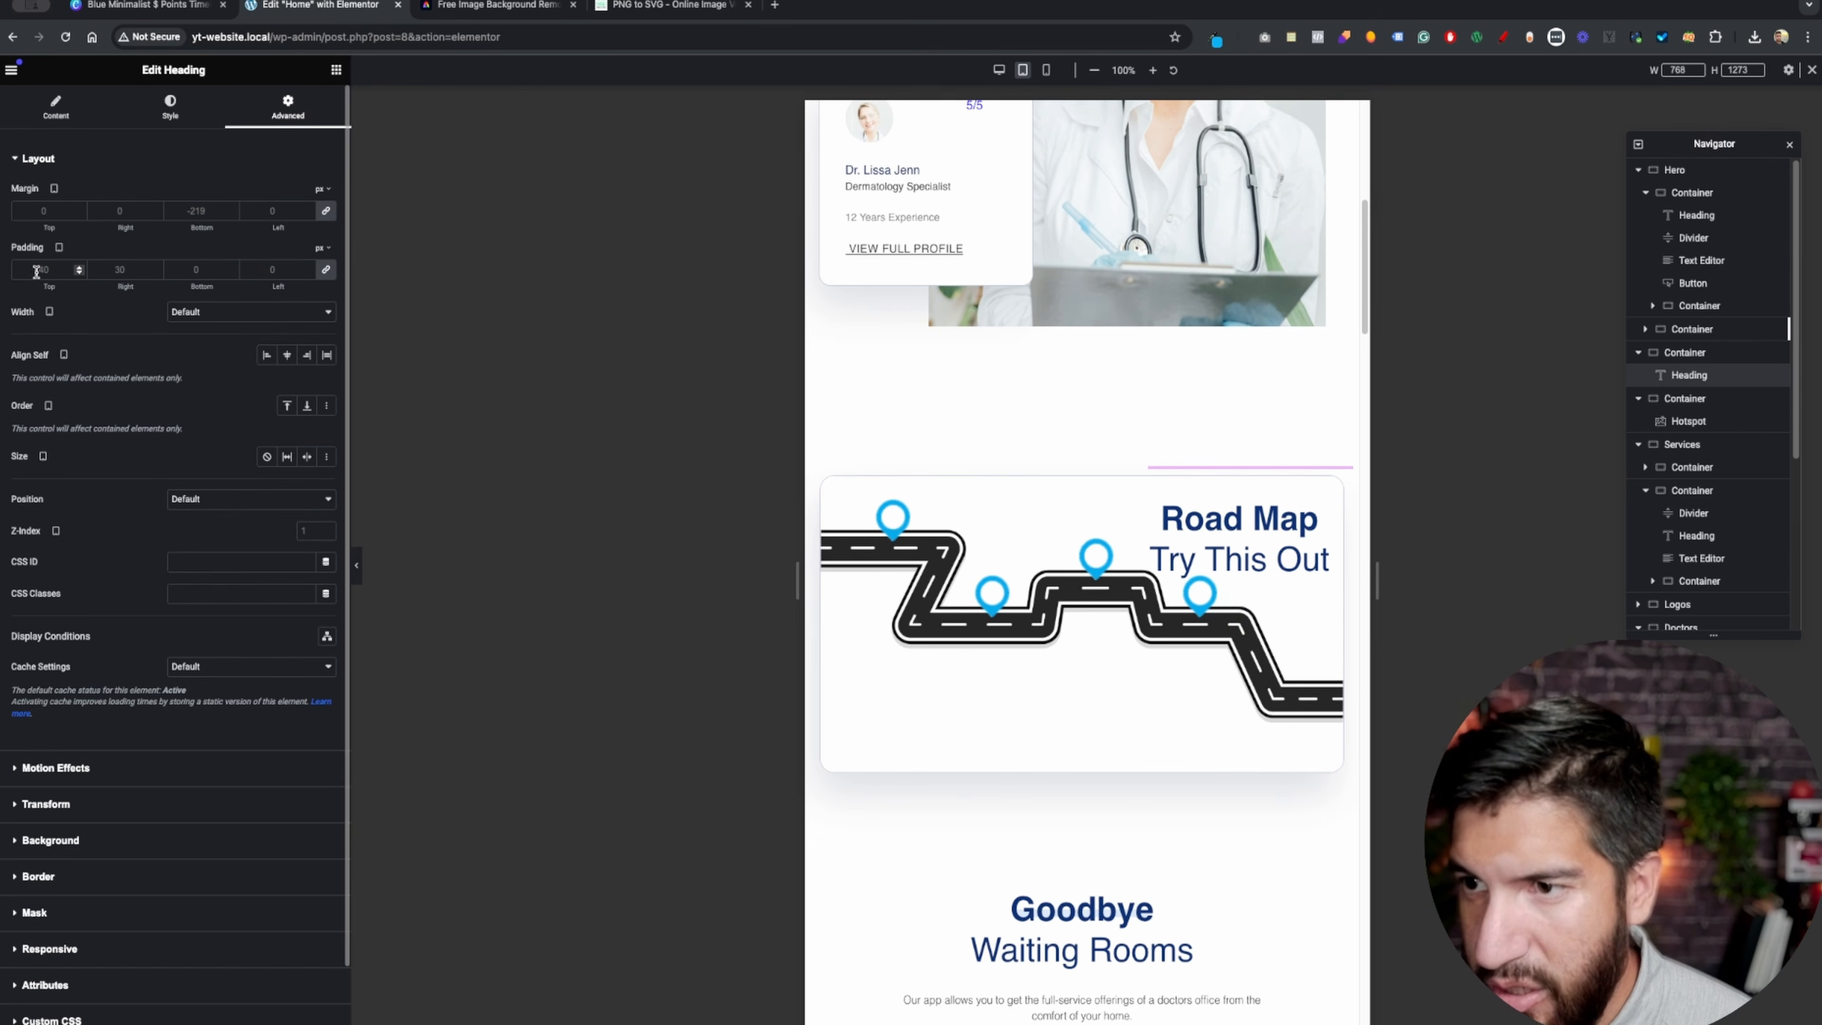
click(325, 210)
drag(208, 227, 117, 224)
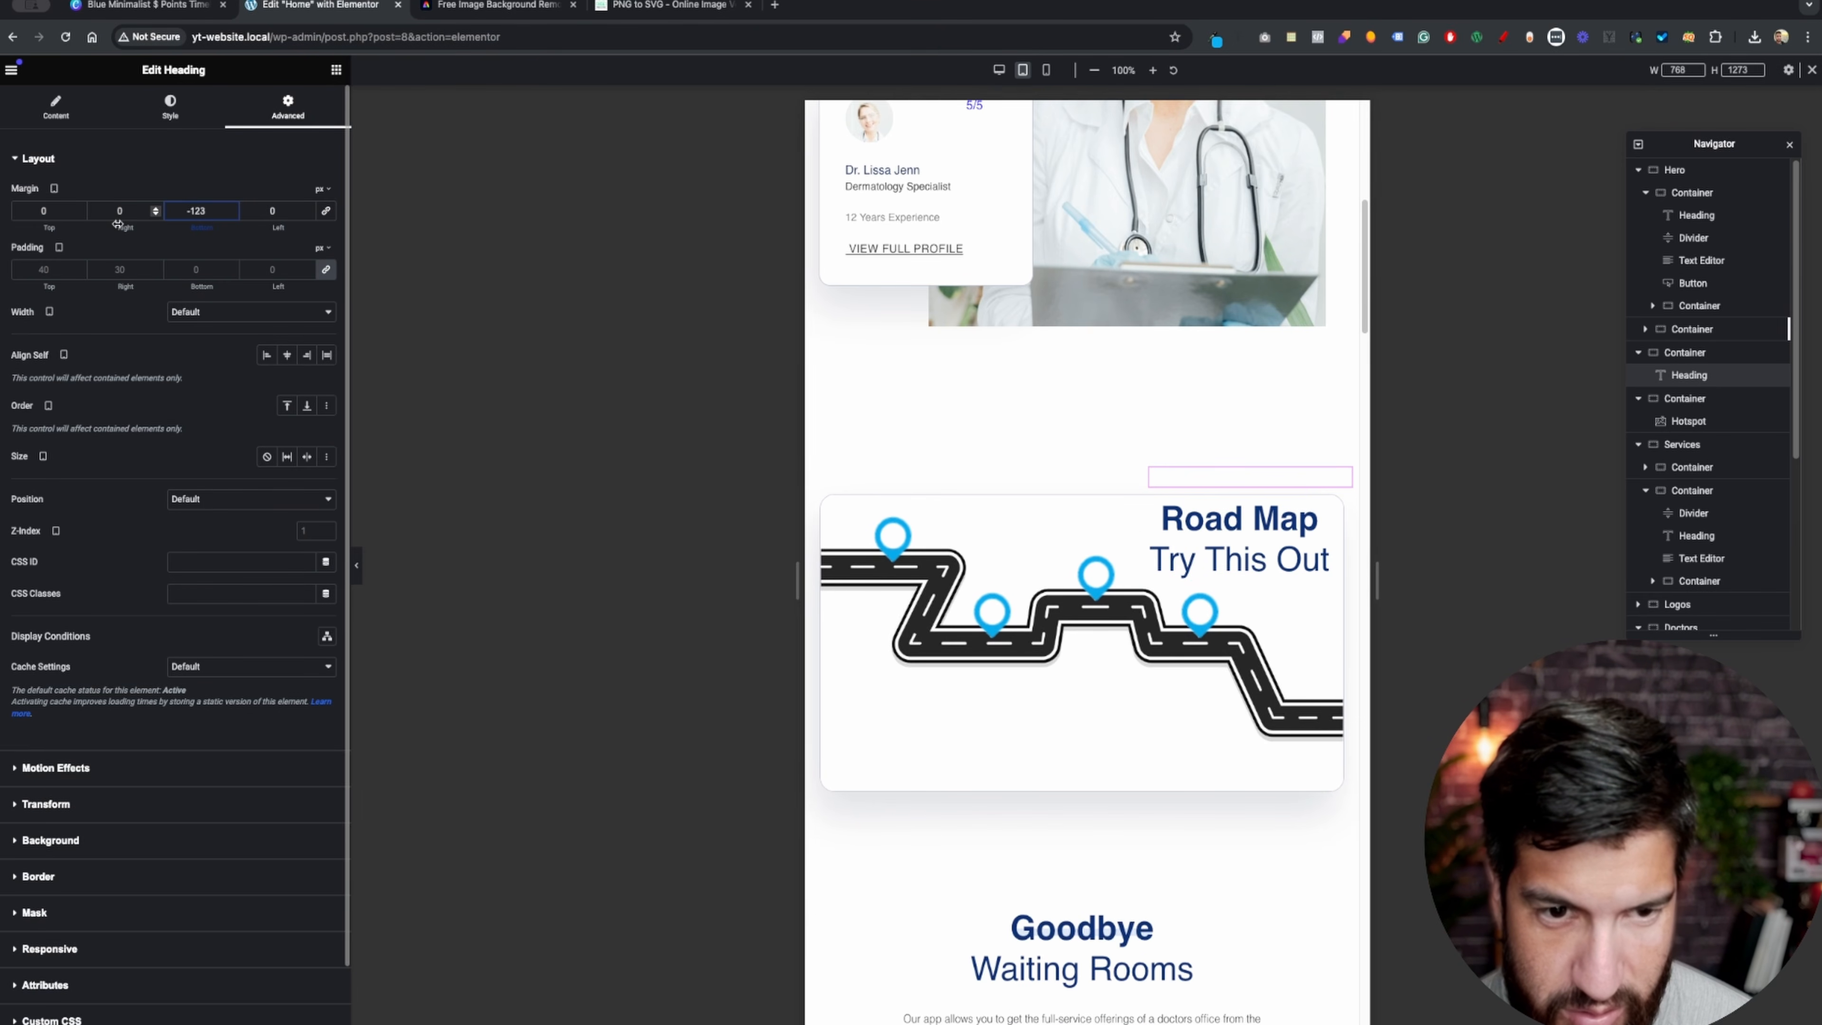
- Examine the pin tooltips and heading overlap at tablet preview widths of 768 and 1024 px
drag(1378, 581, 1166, 628)
mouse_move(1090, 587)
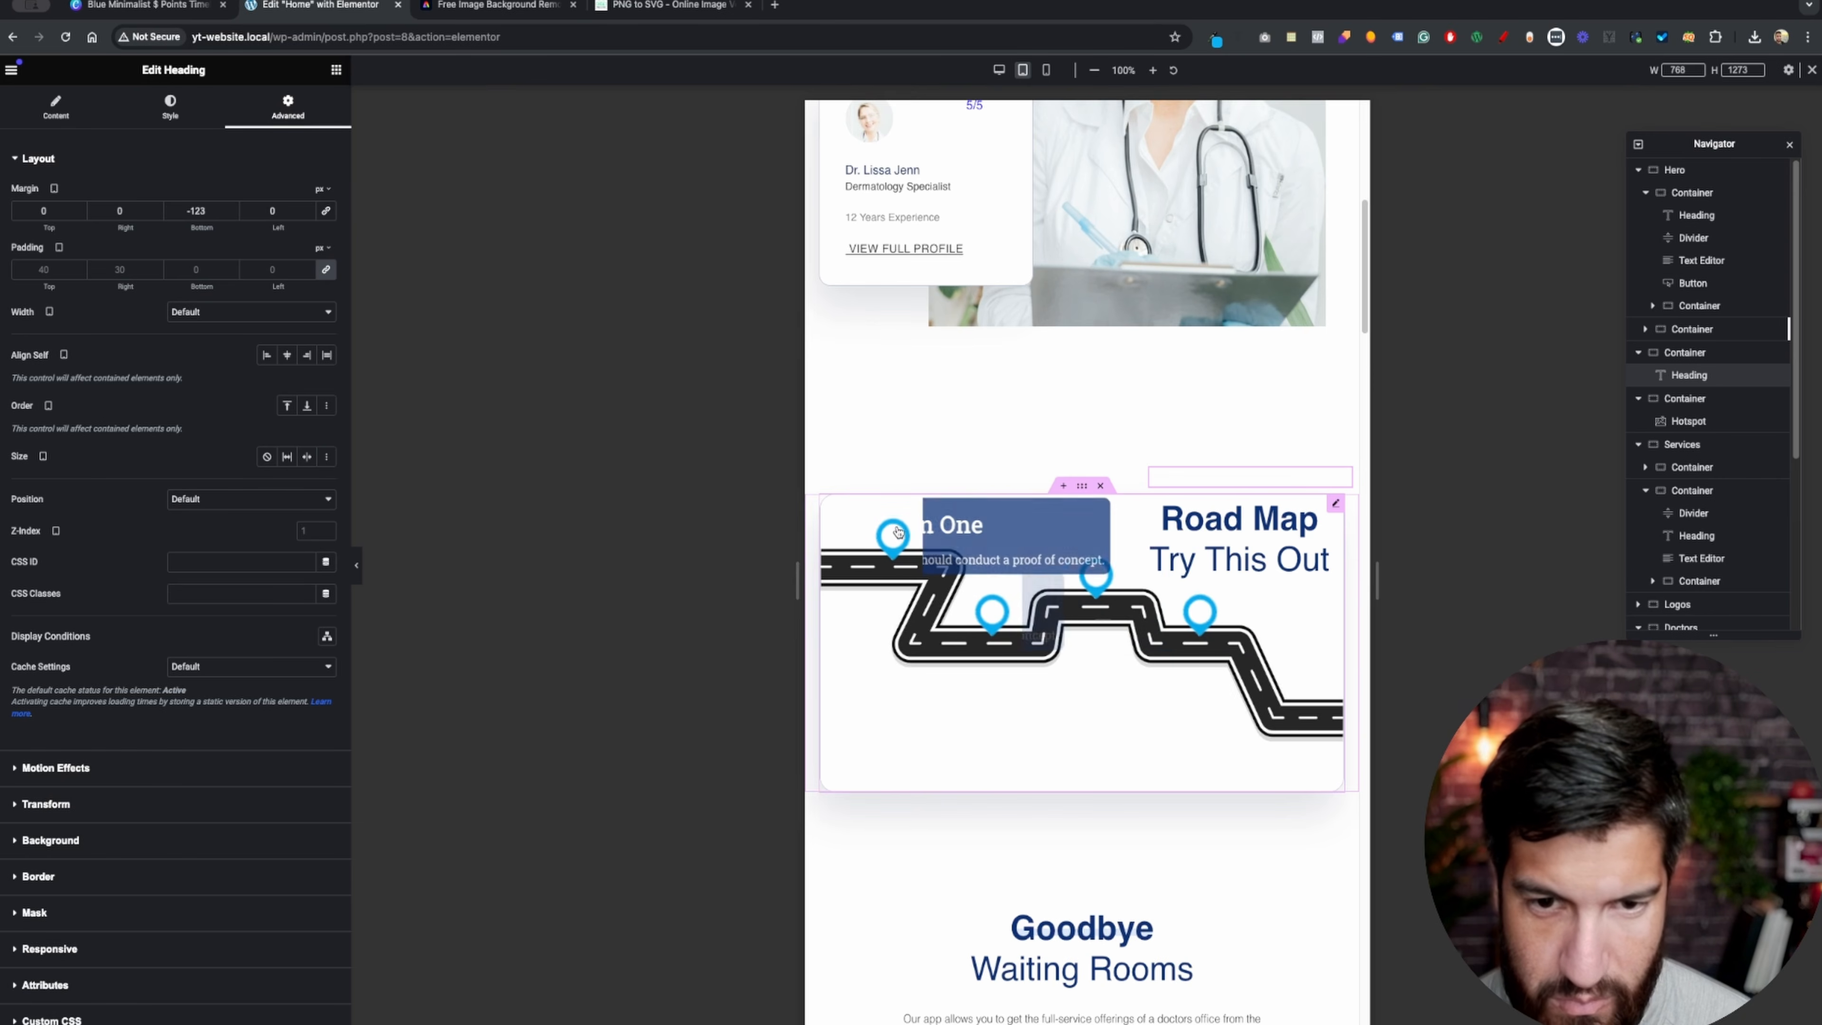
mouse_move(1107, 590)
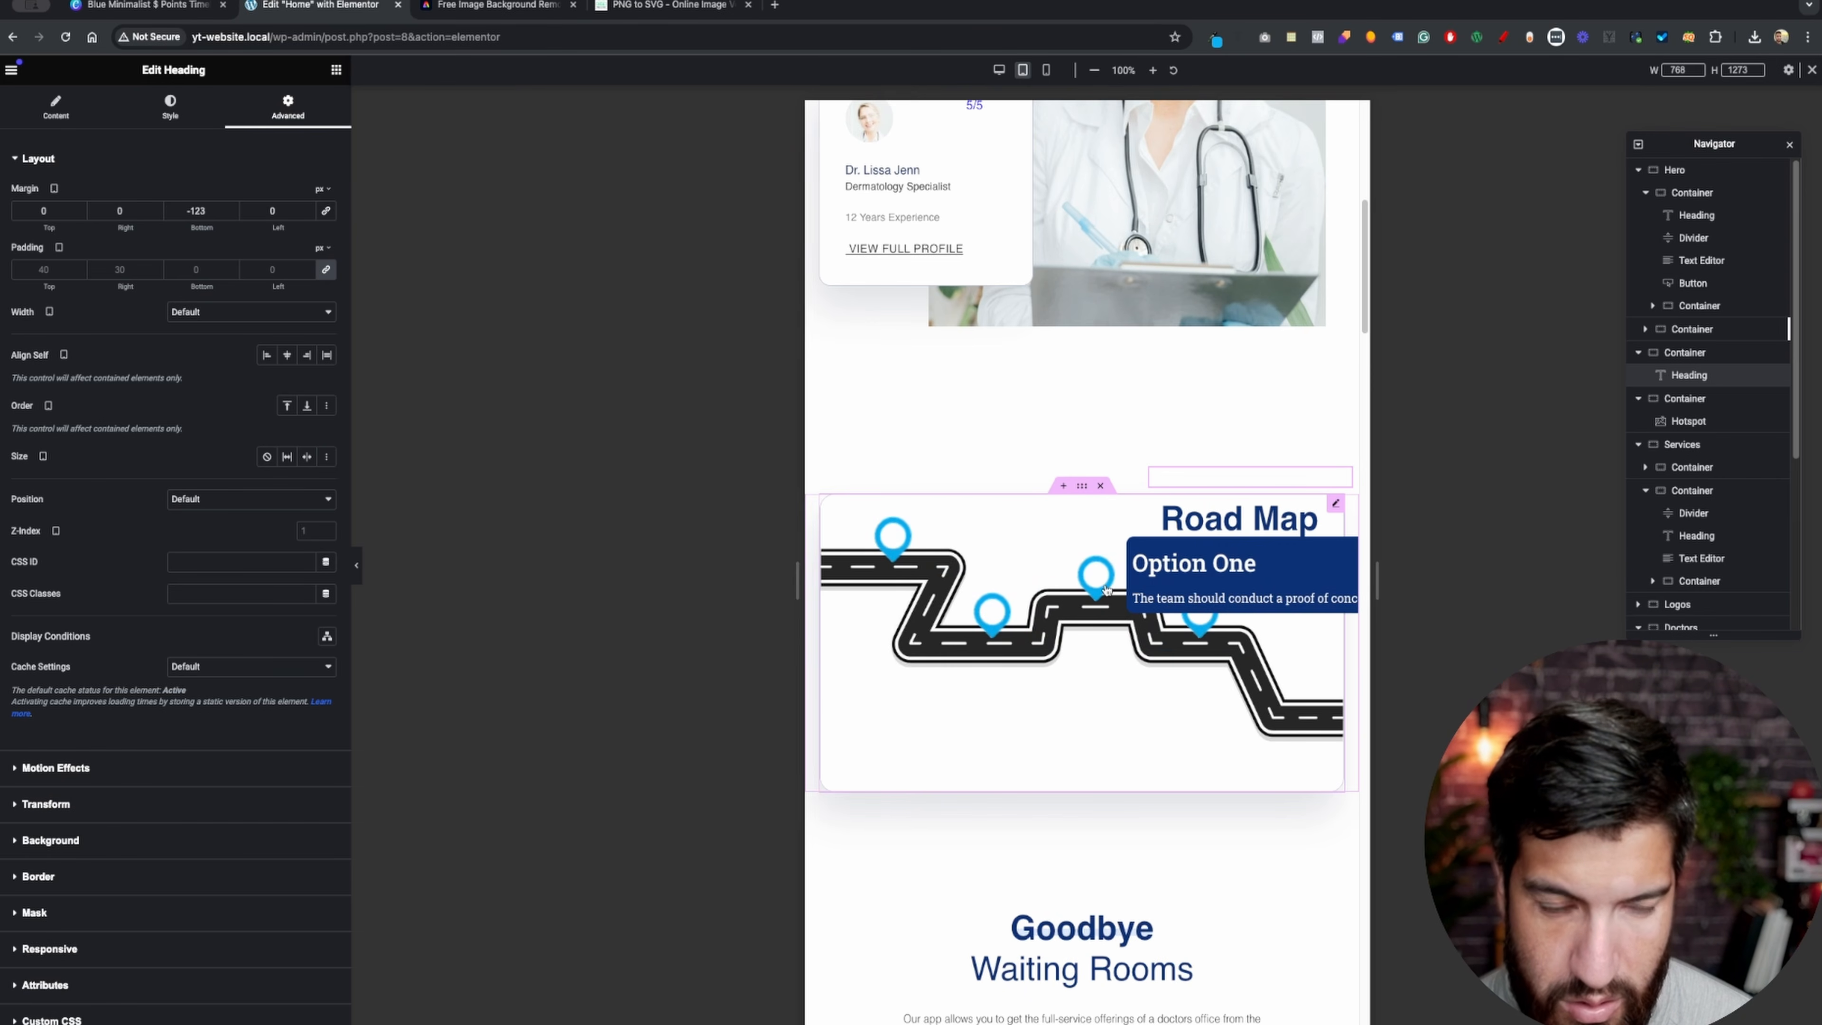
mouse_move(1200, 632)
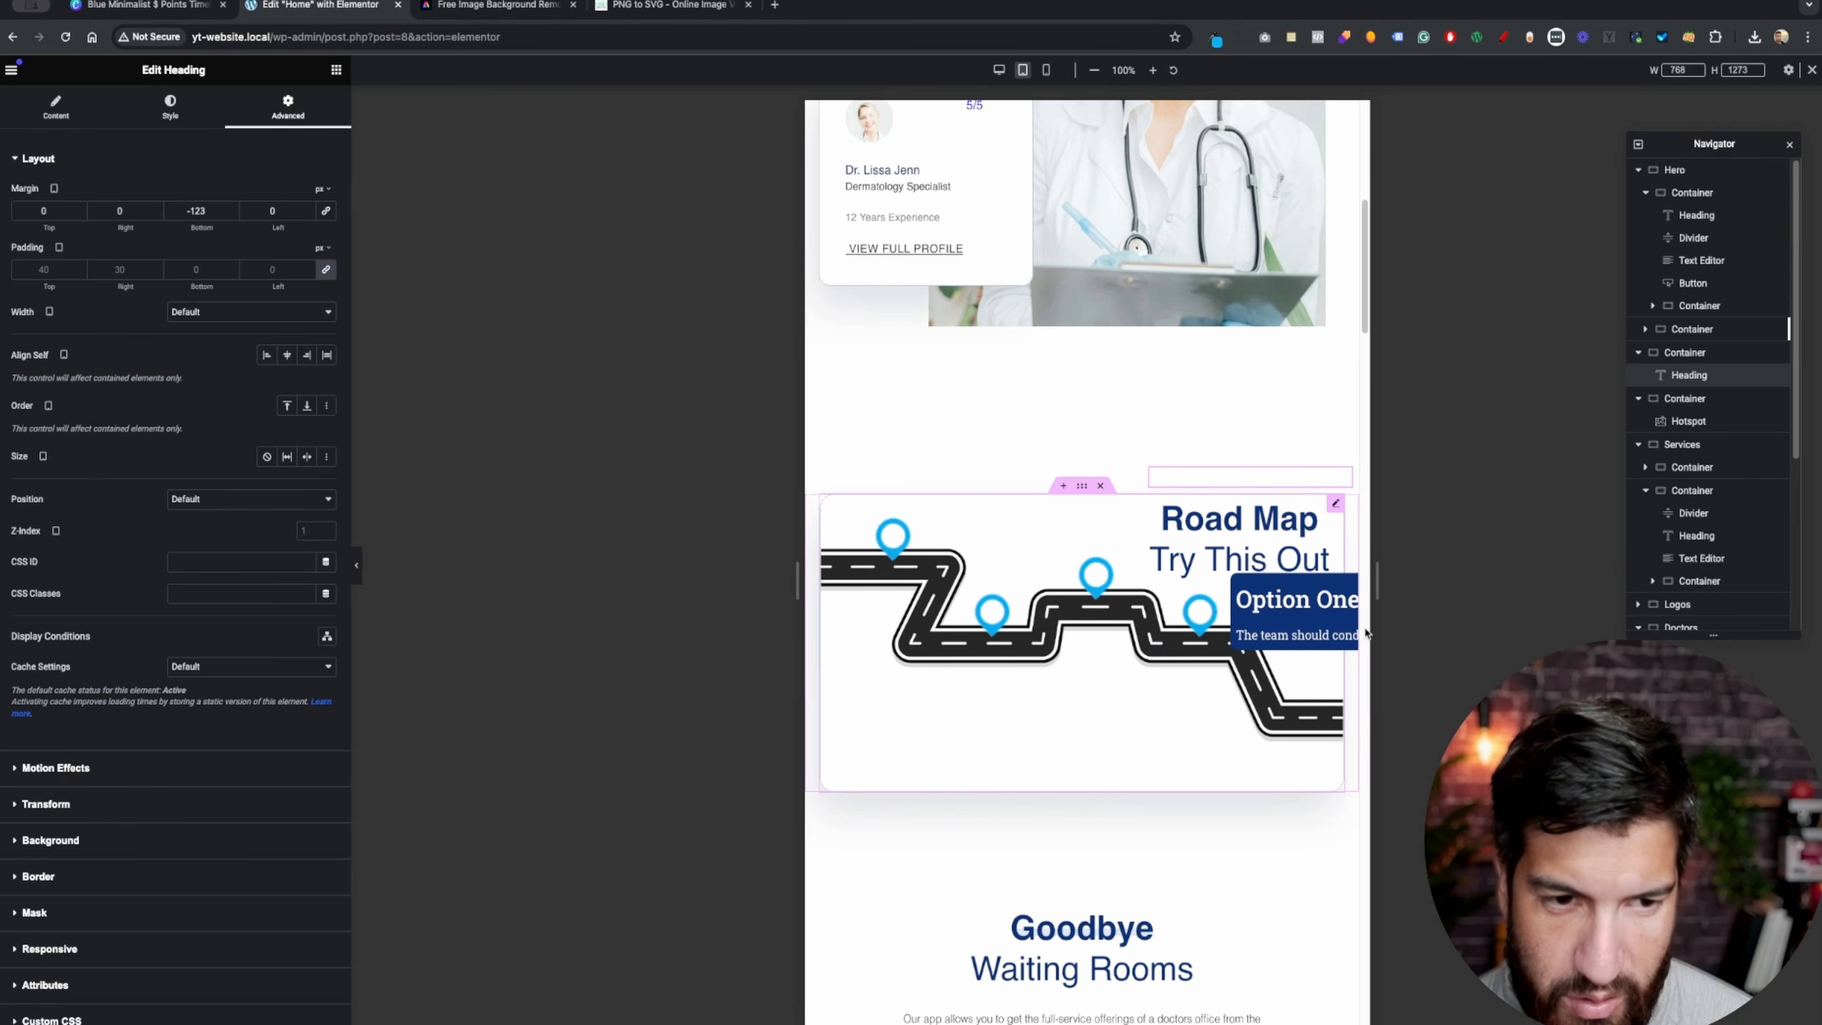
drag(1378, 582, 1471, 581)
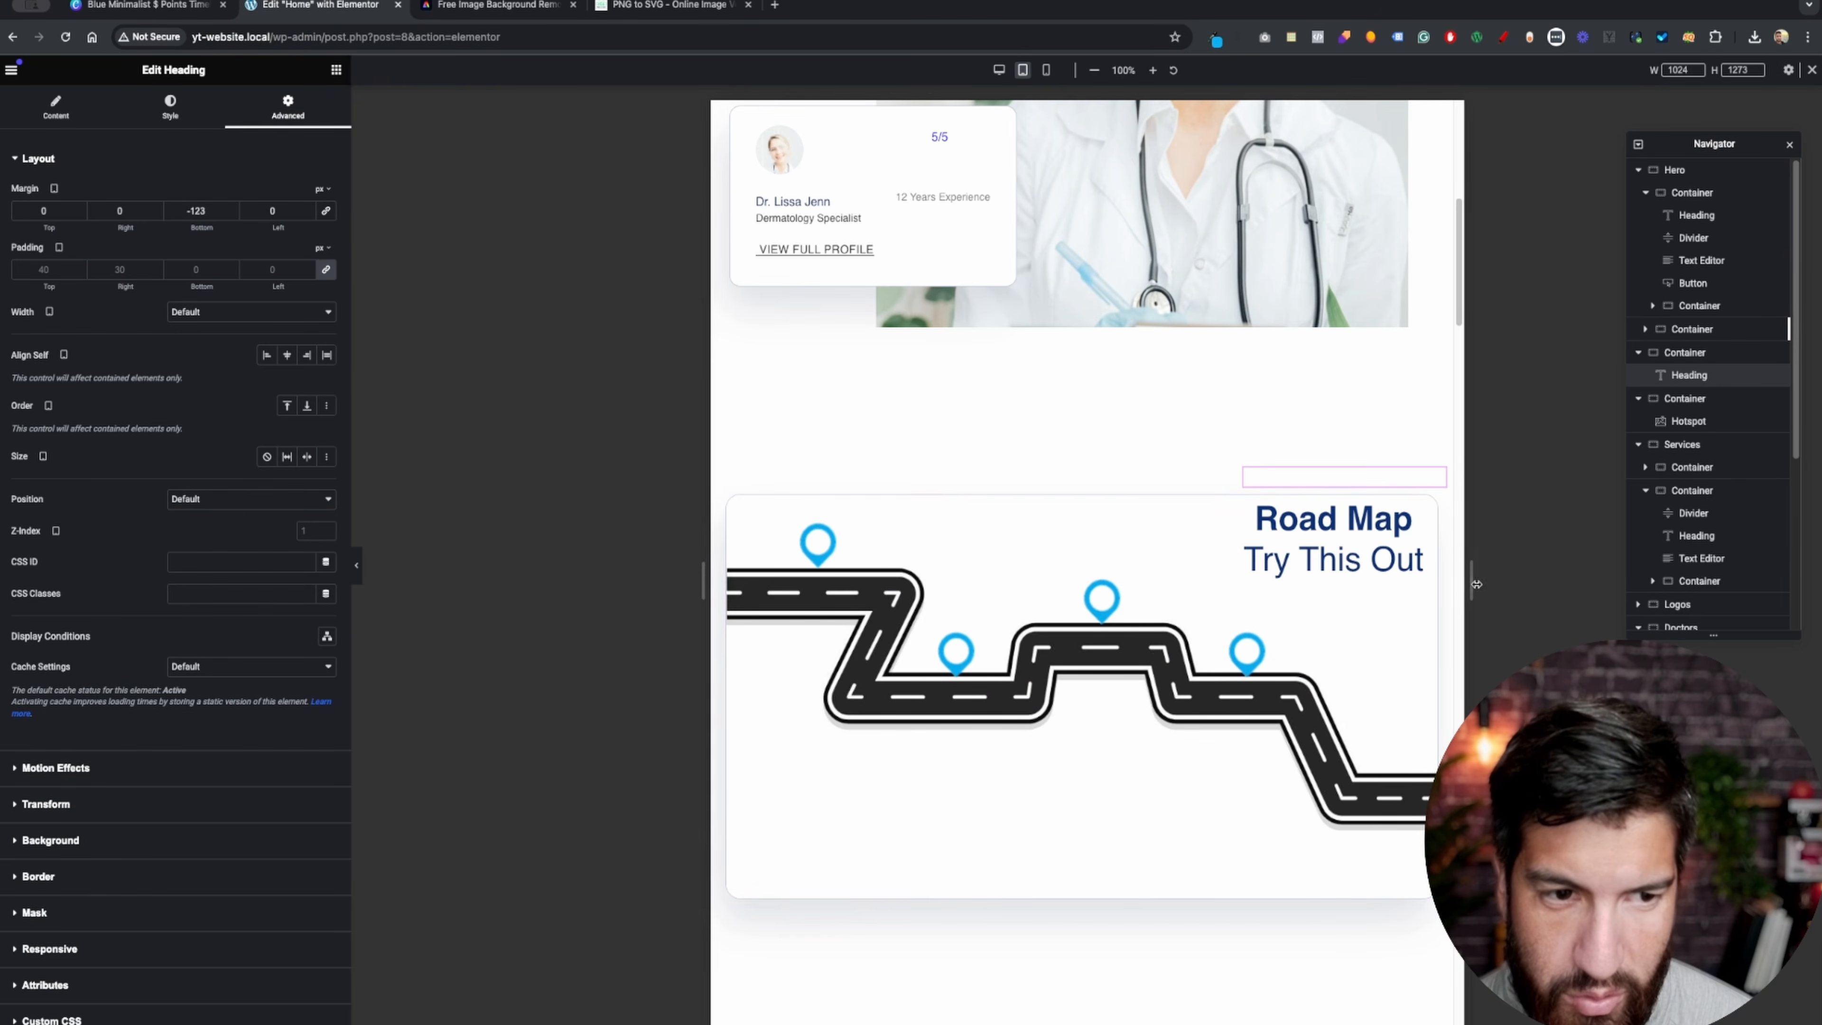
drag(1478, 584, 1376, 581)
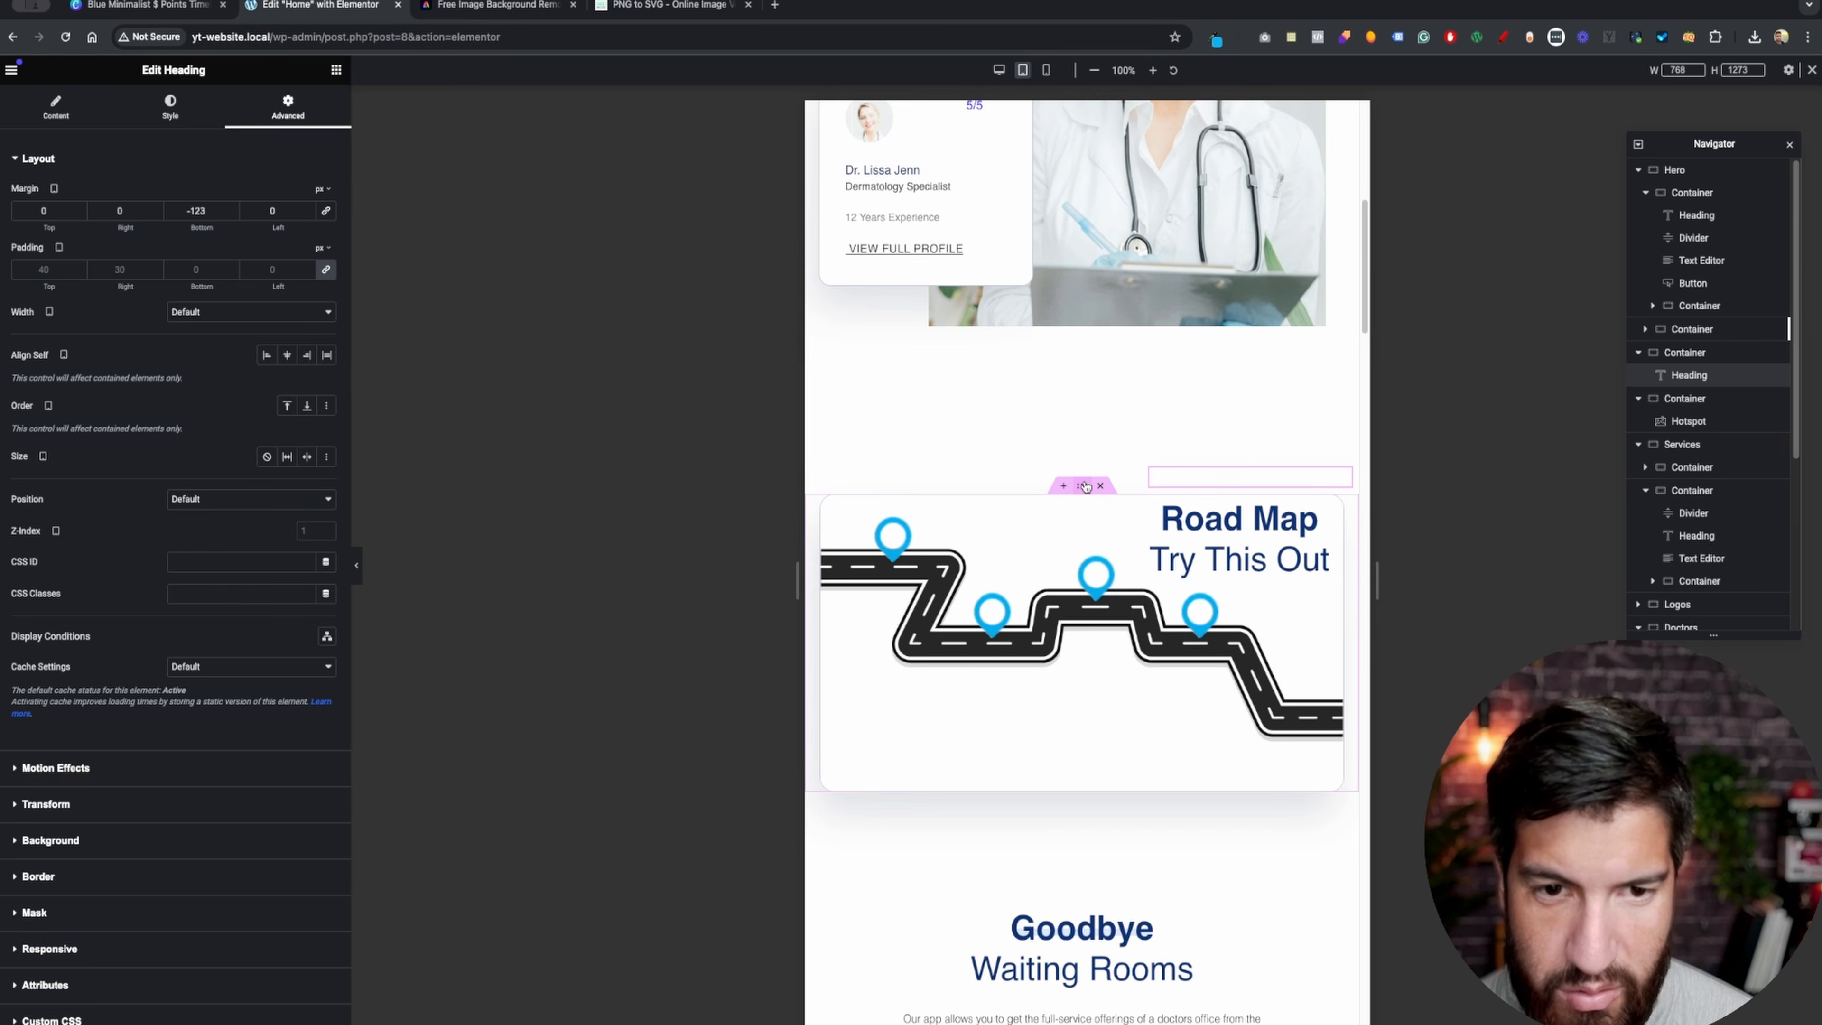
click(1085, 486)
mouse_move(1183, 613)
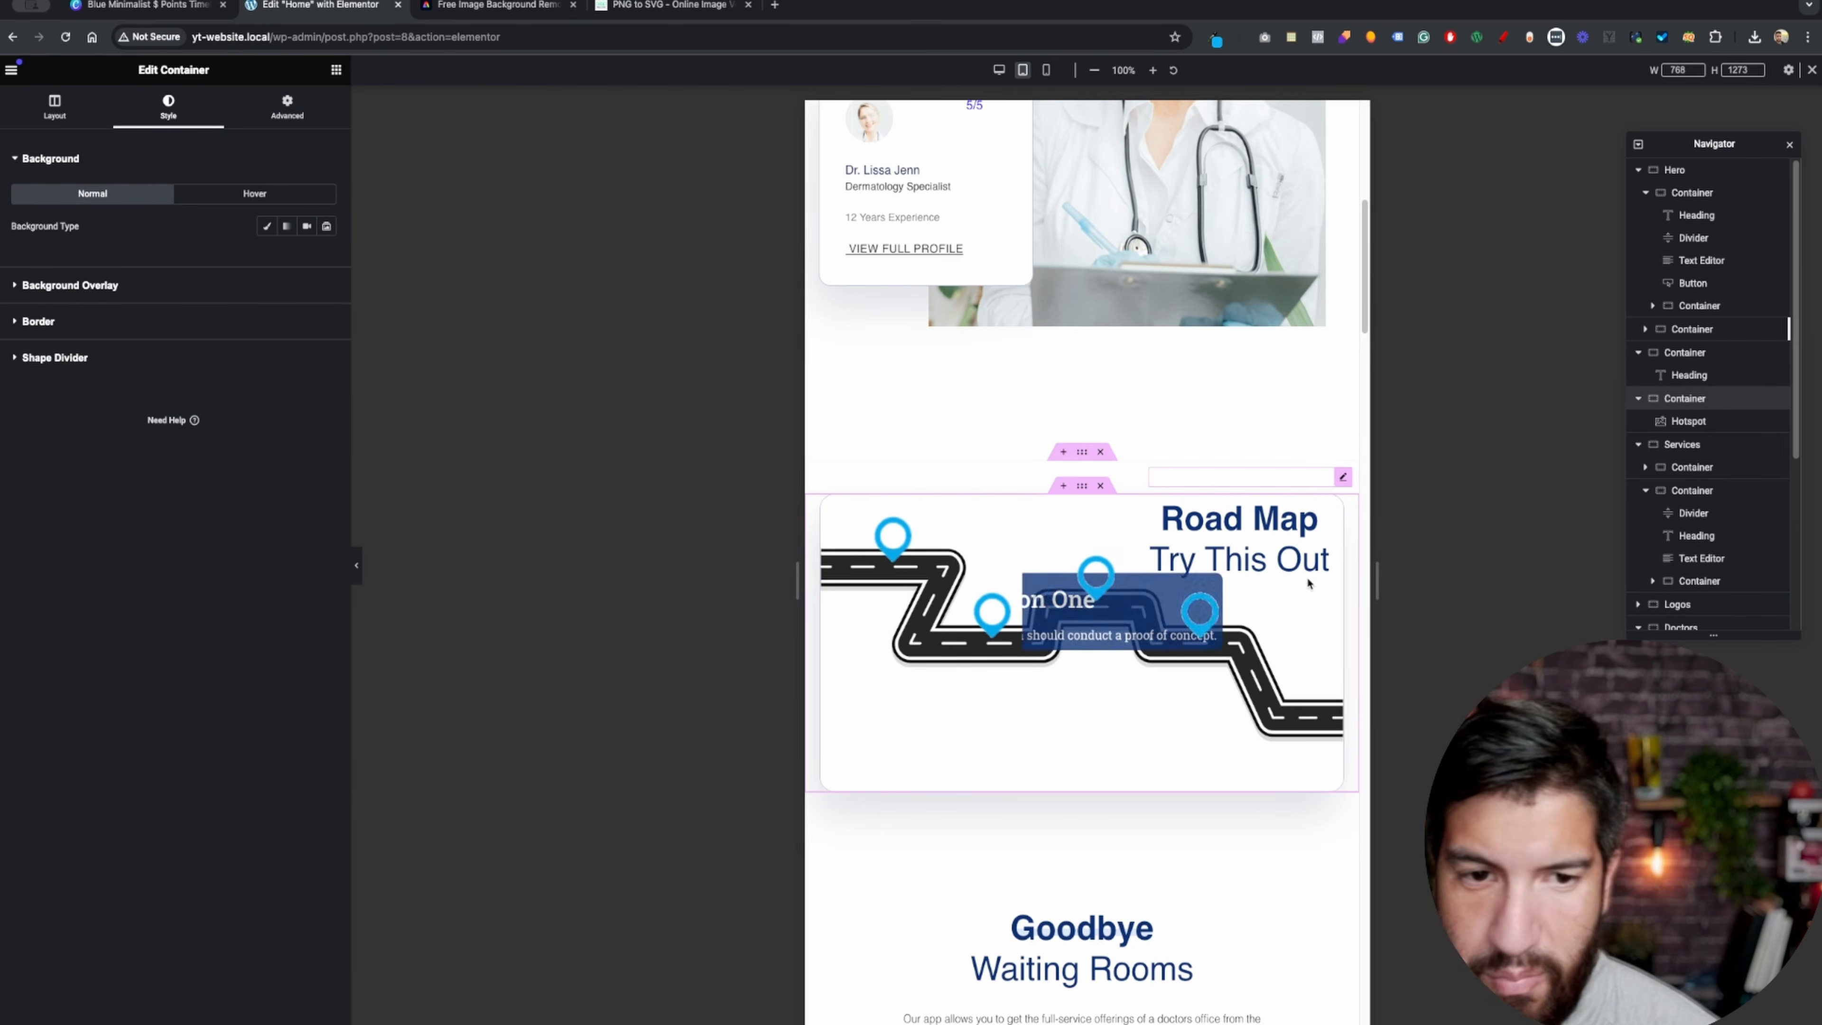
- Set the road map Hotspot's tooltip position to bottom for the tablet view and check it on the pins
click(1012, 538)
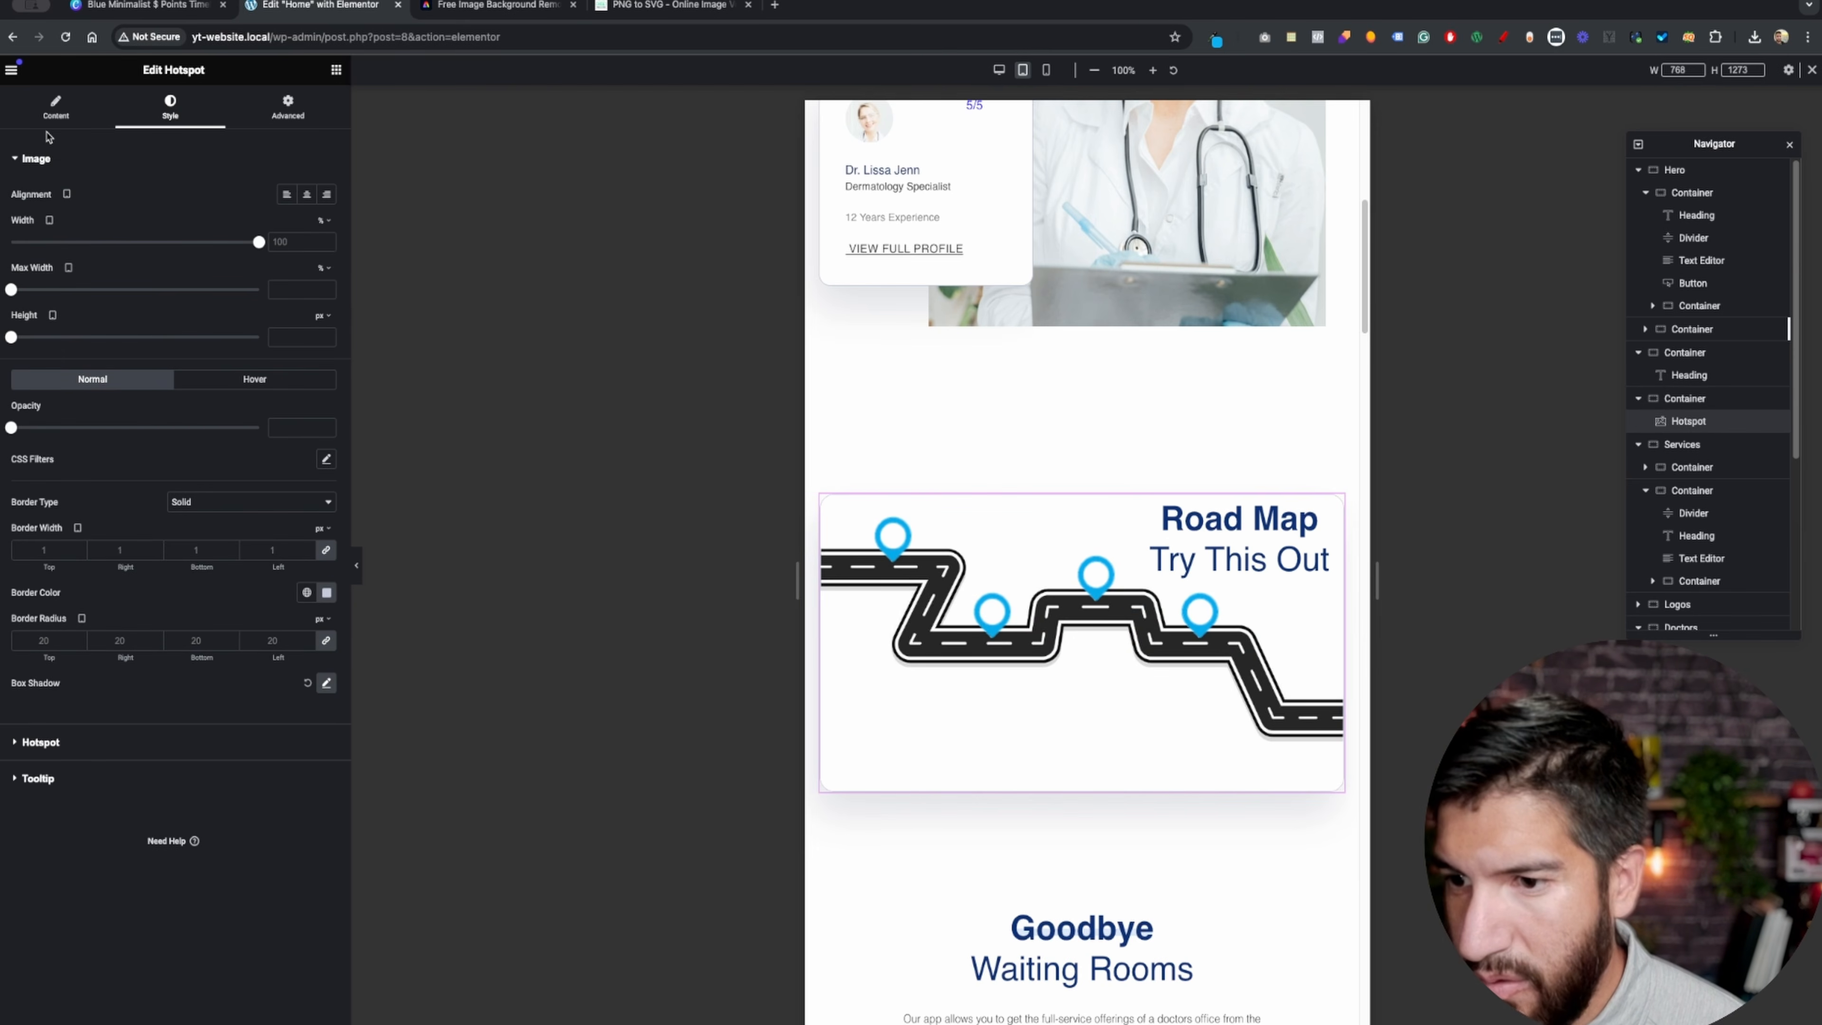
click(51, 109)
click(108, 557)
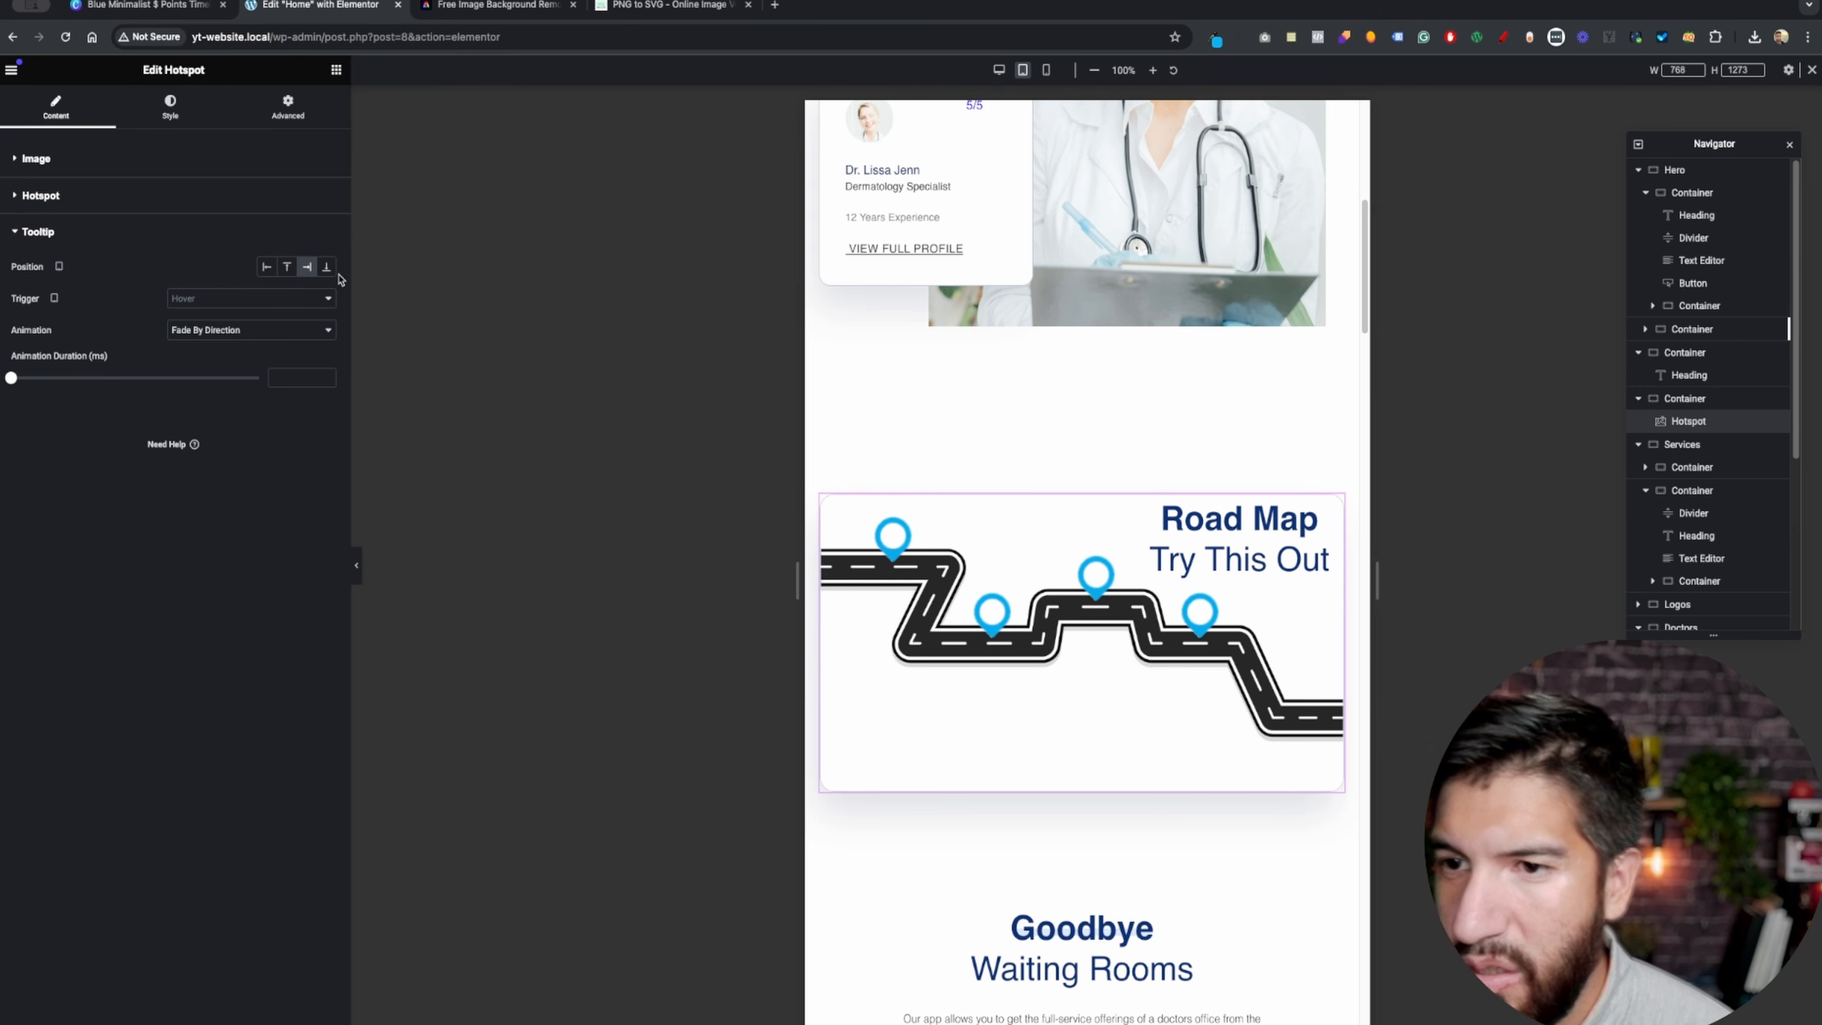
mouse_move(1111, 595)
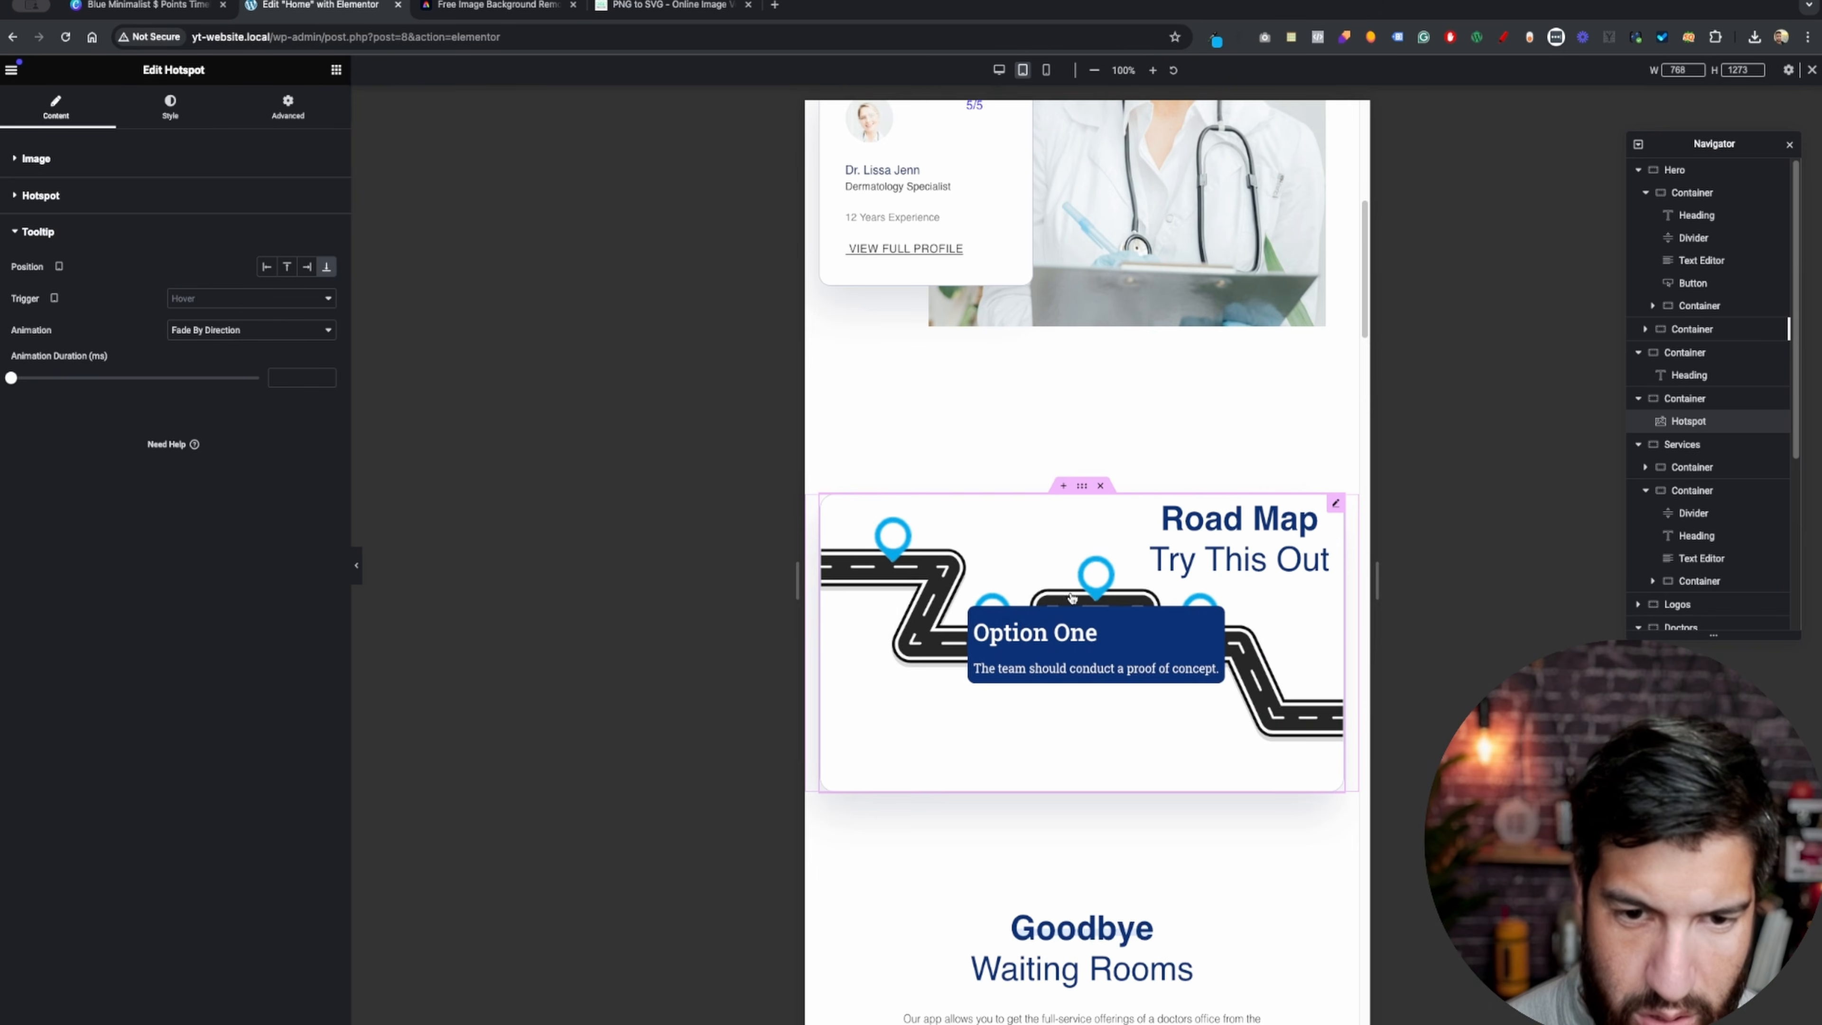
mouse_move(879, 535)
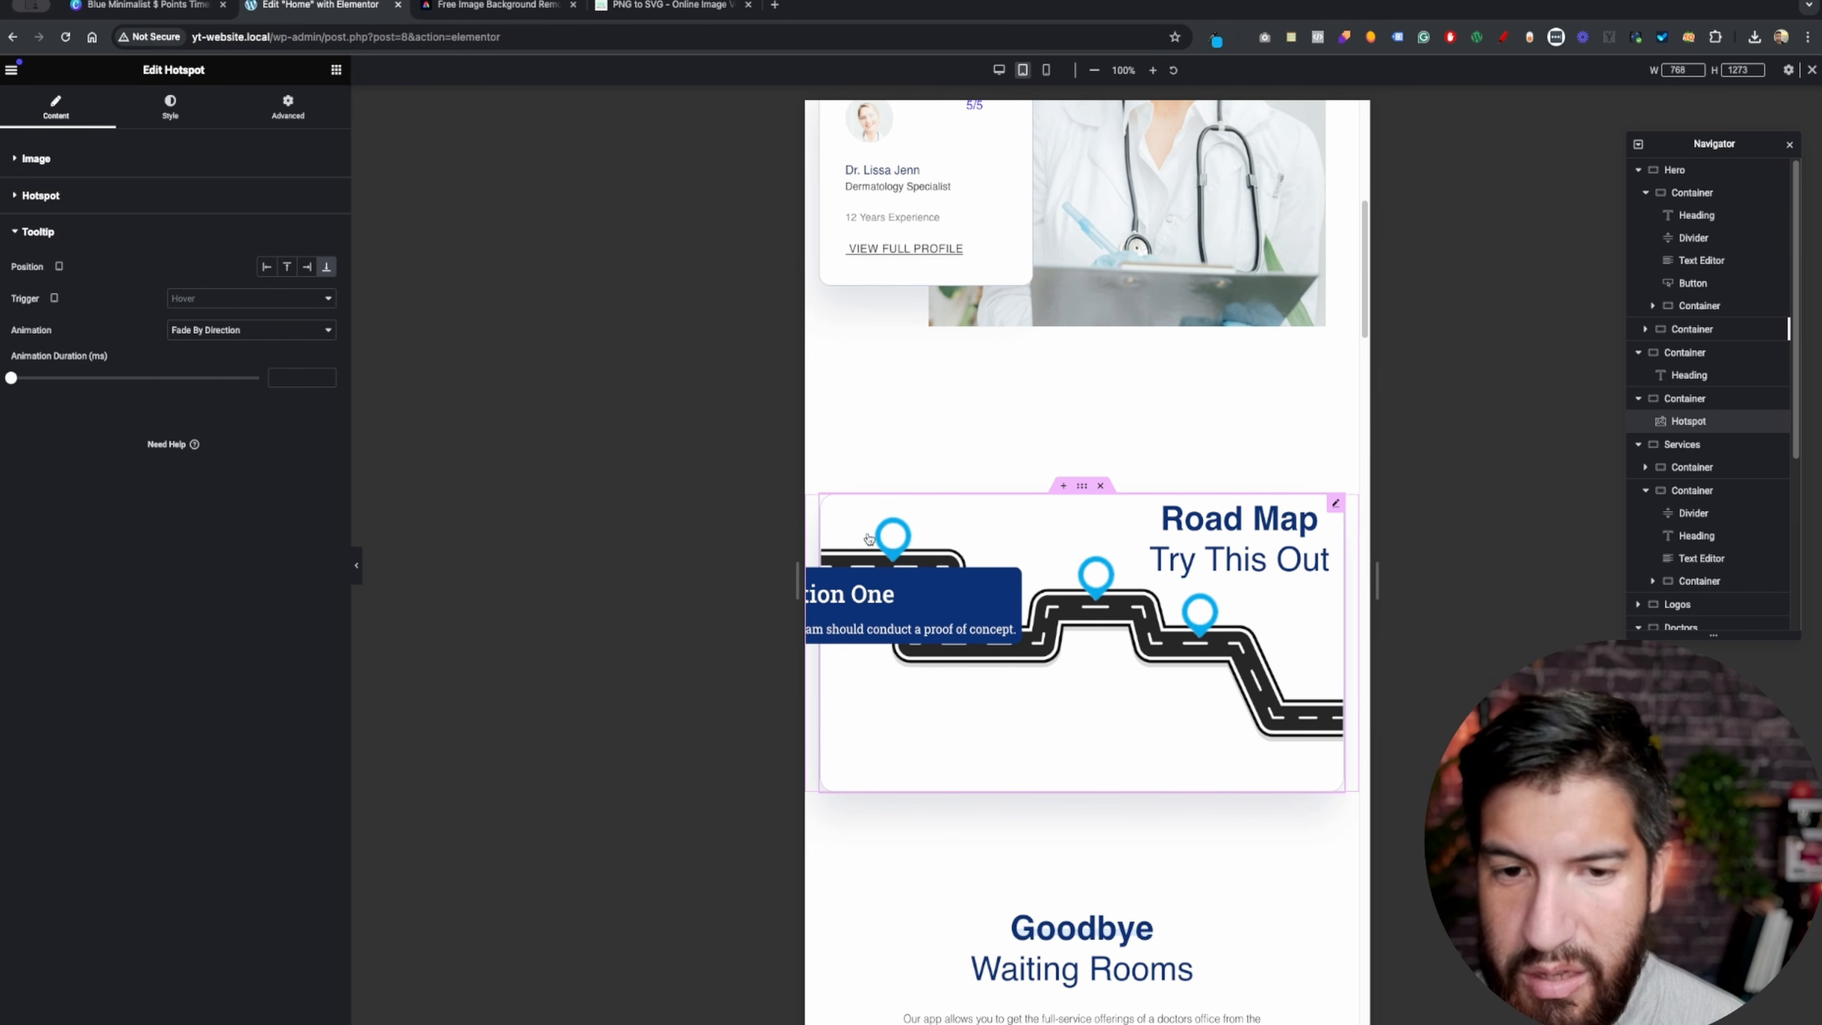
scroll(911, 528, up, 1)
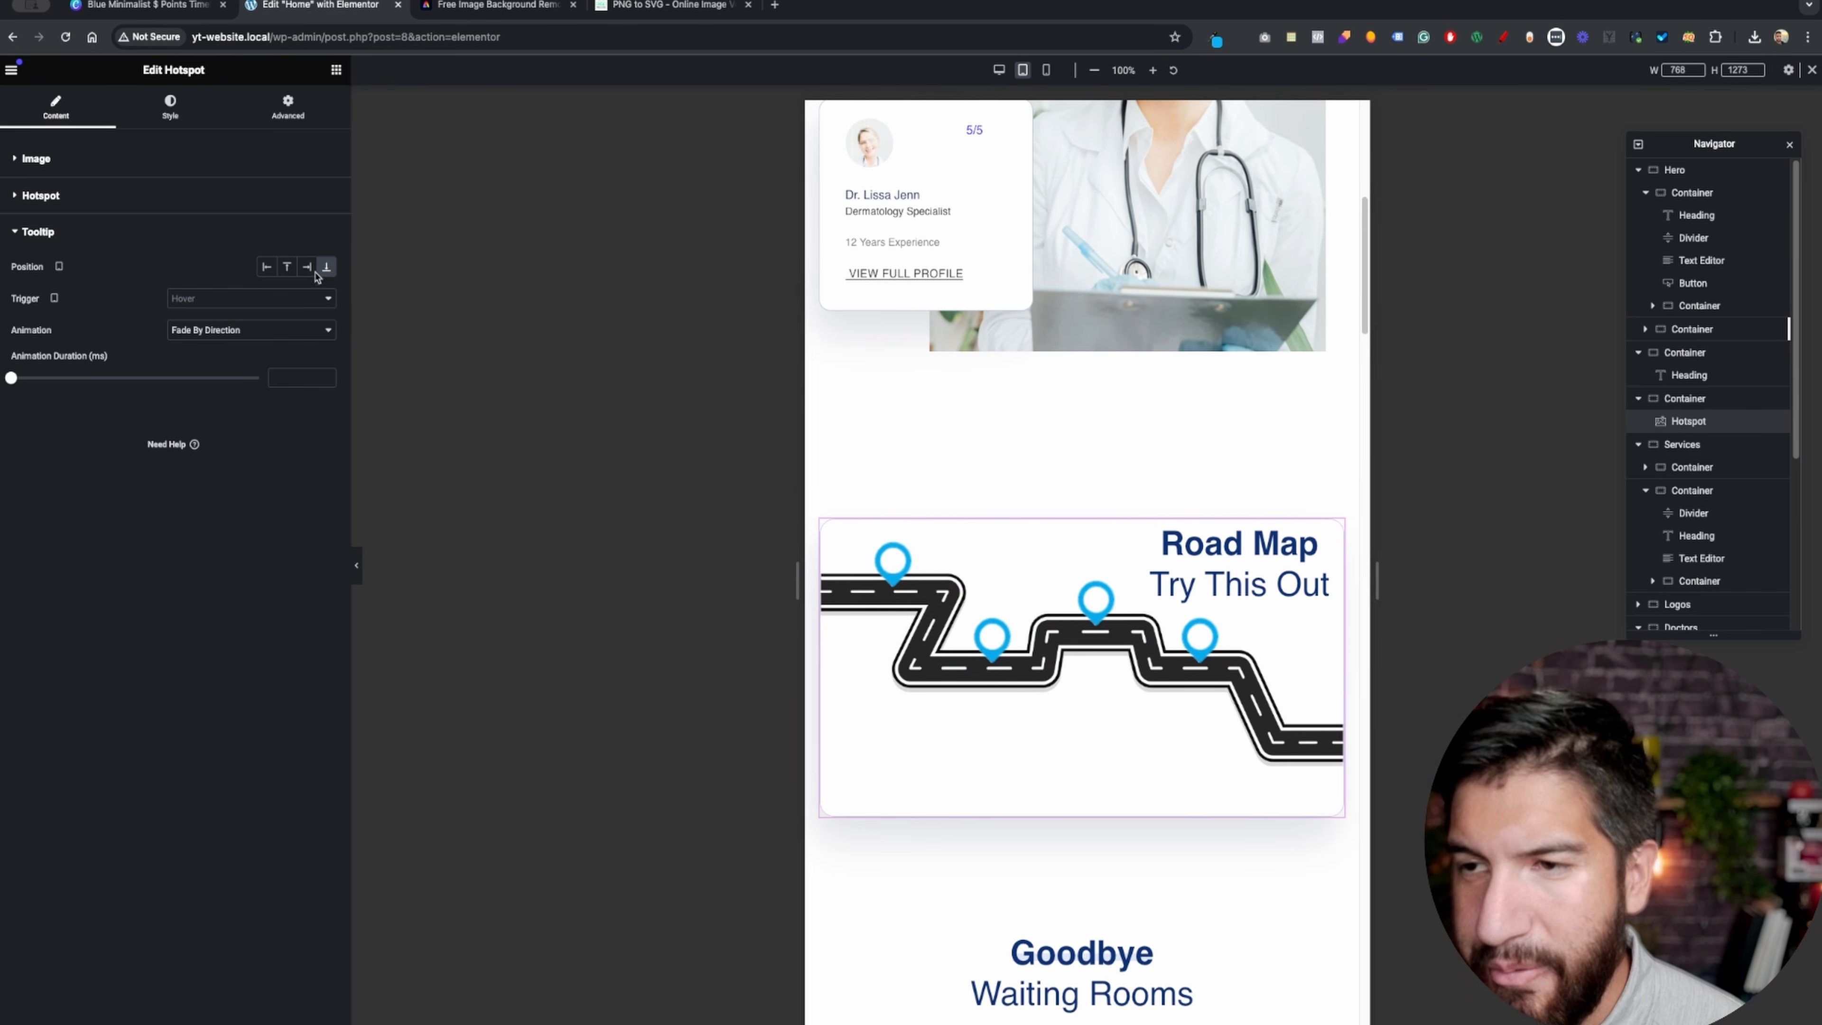
- Offset the first hotspot pin by 19 horizontally and 9 vertically for tablet, checking it at a preview width of 1024 px
click(41, 200)
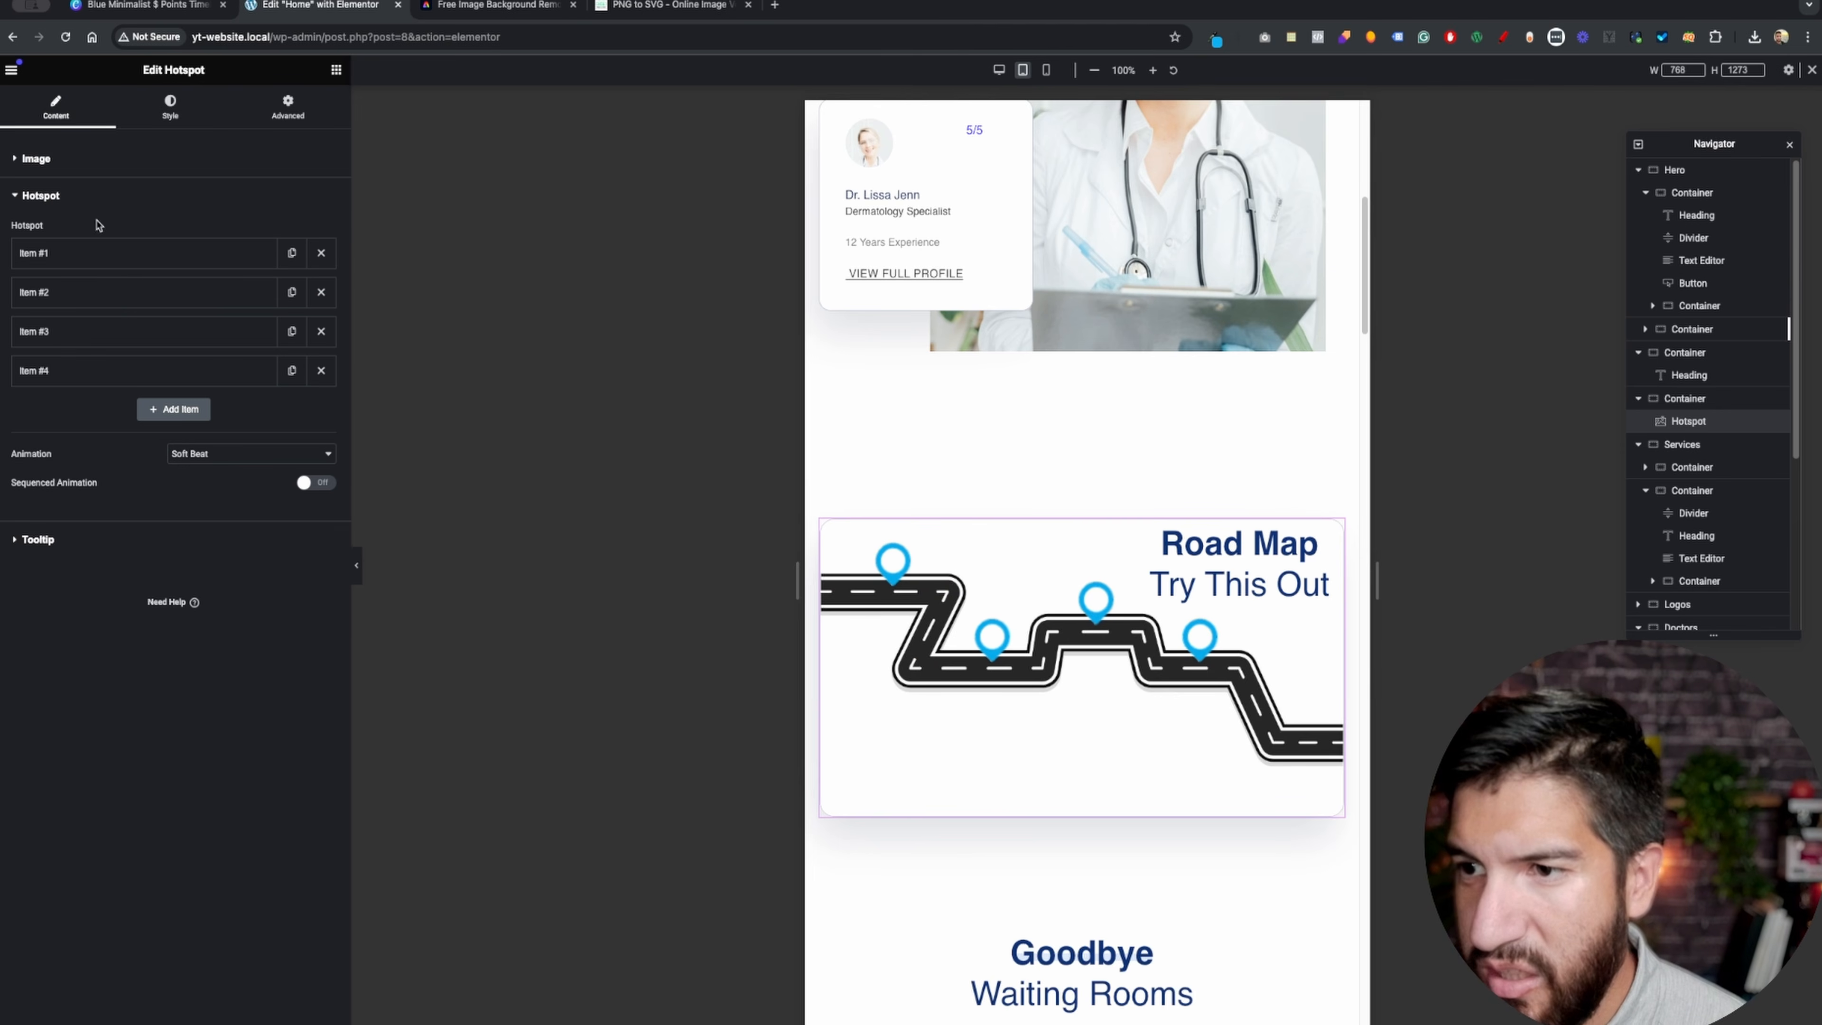
click(134, 254)
click(251, 289)
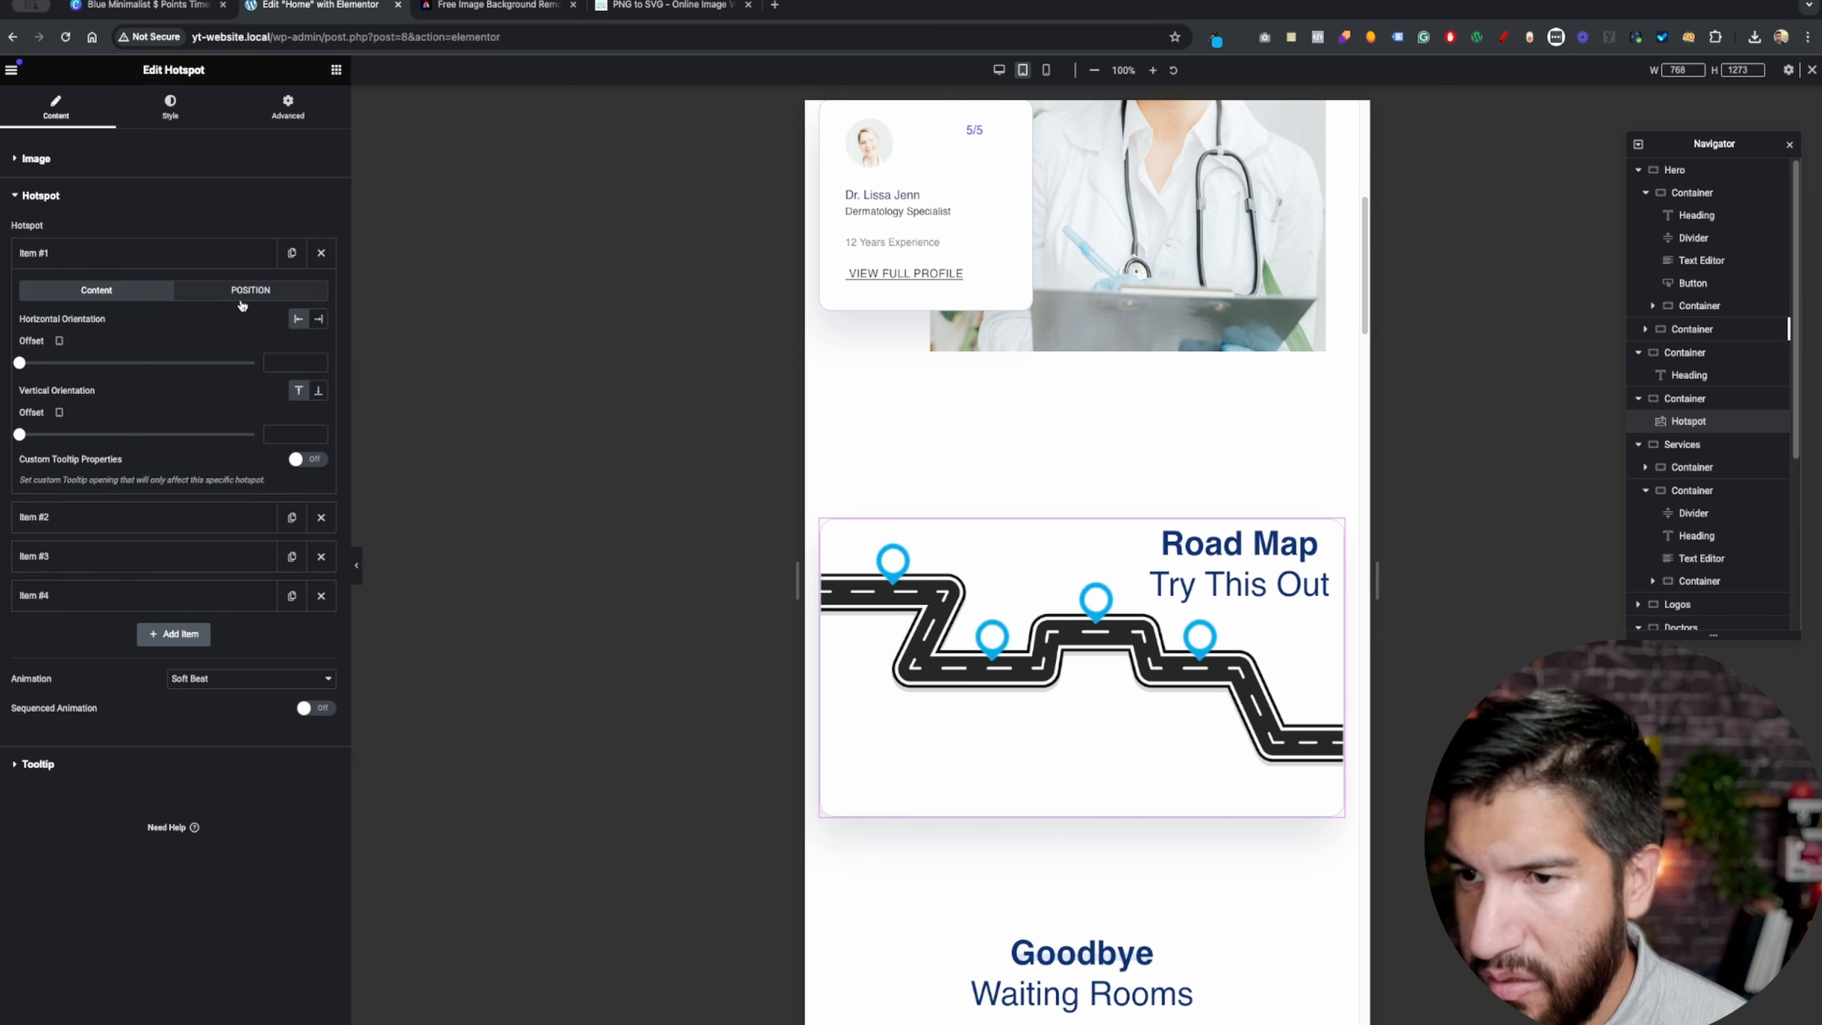
drag(20, 366, 63, 364)
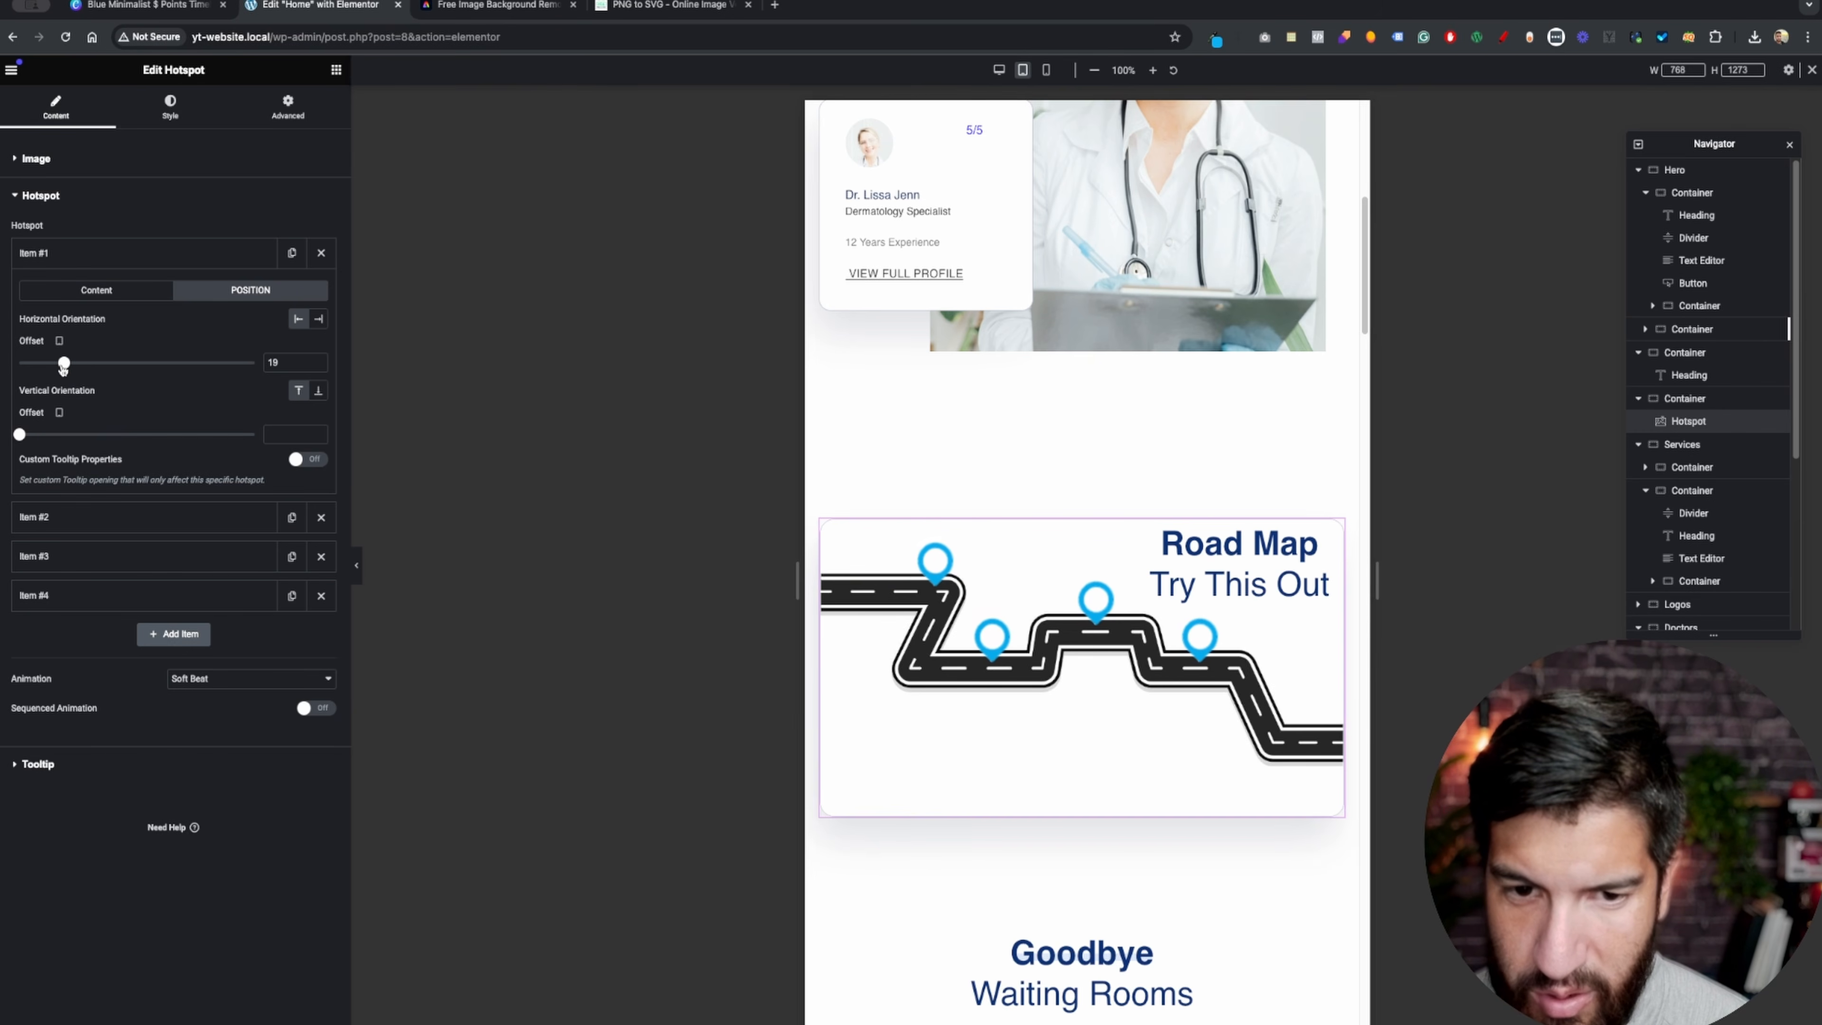
click(934, 557)
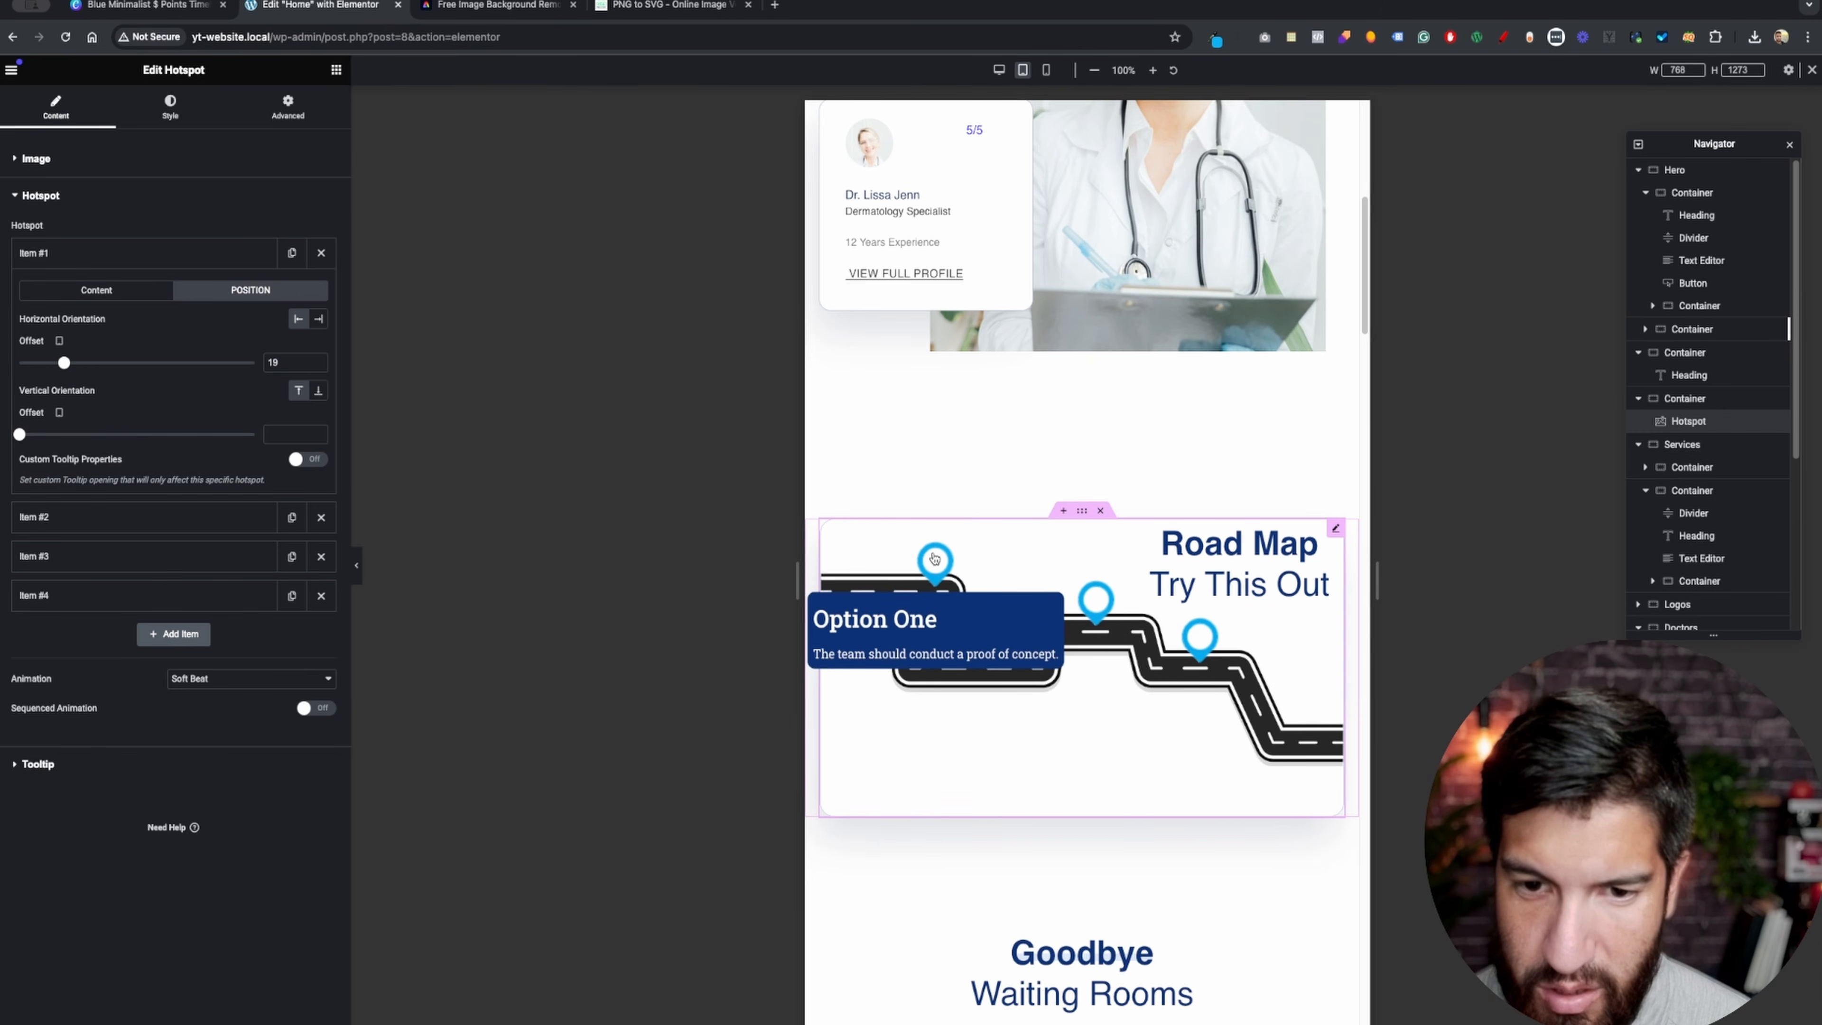
drag(1377, 583, 1472, 583)
mouse_move(961, 691)
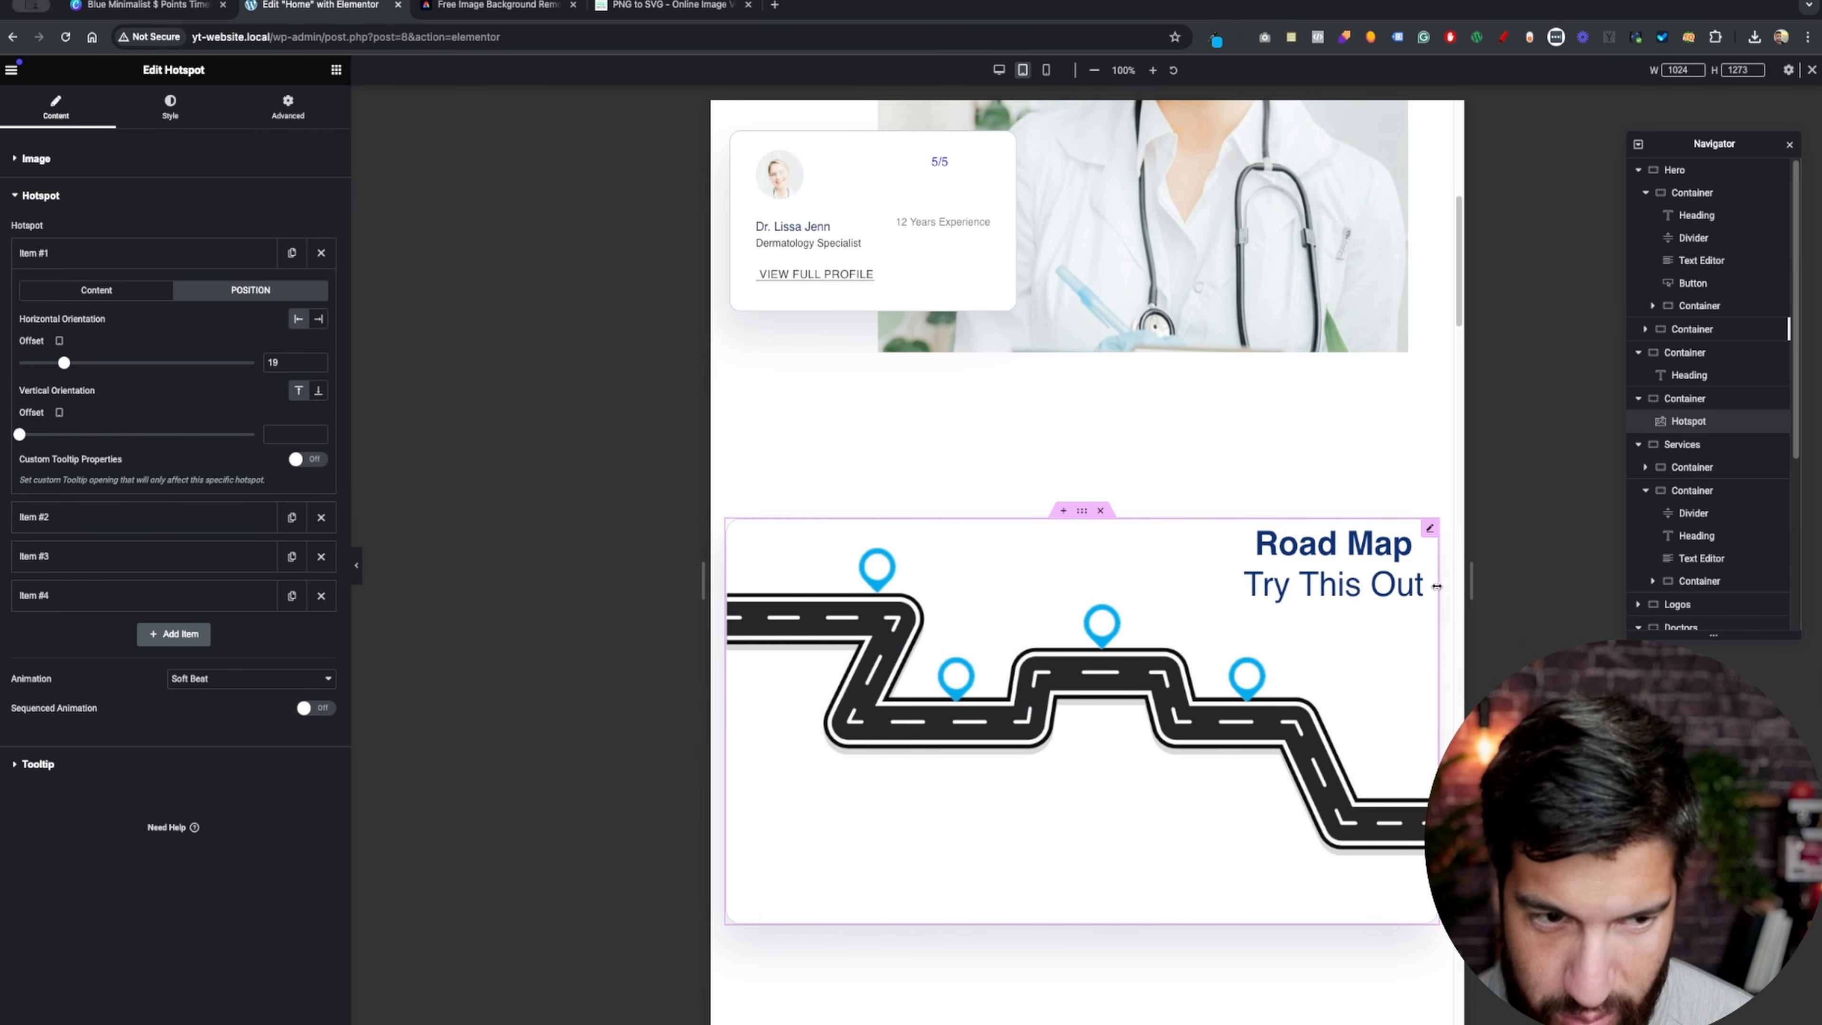
drag(1471, 583, 1521, 587)
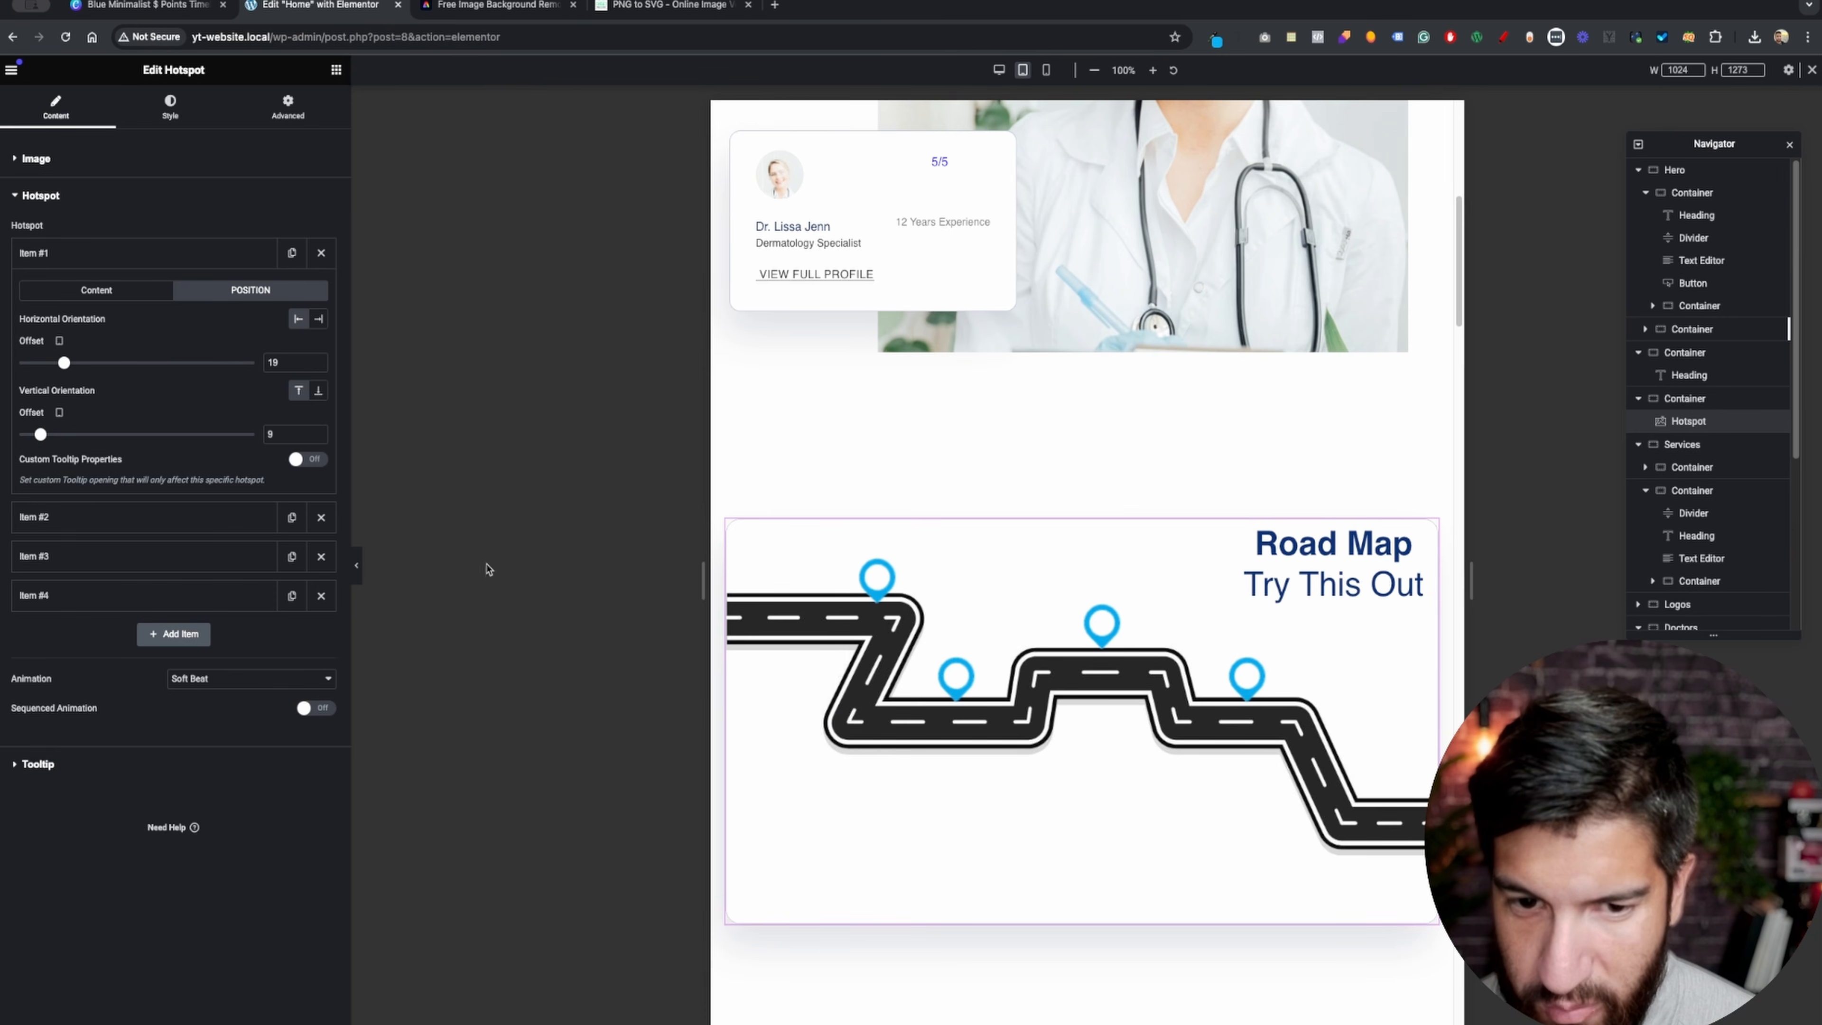
- Set the tablet vertical offset to 38 for hotspot Item #2 and 24 for Item #3
click(104, 518)
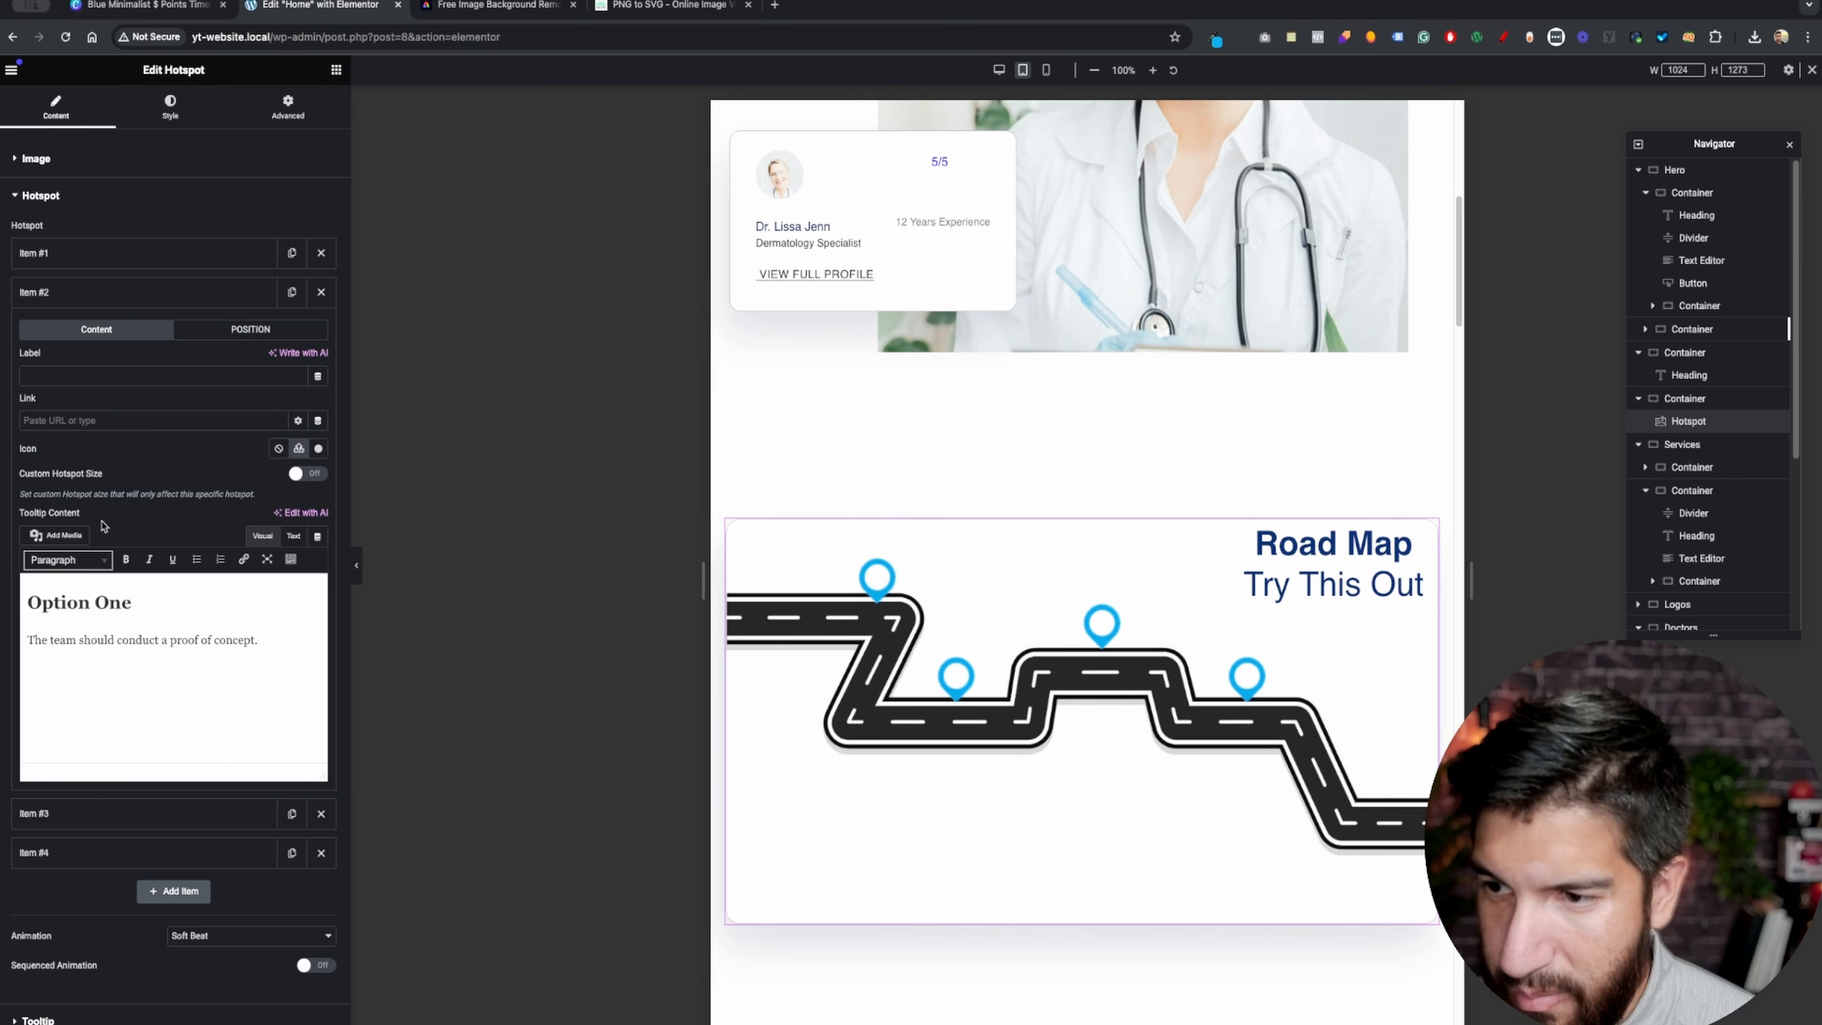
click(269, 327)
drag(20, 477, 100, 477)
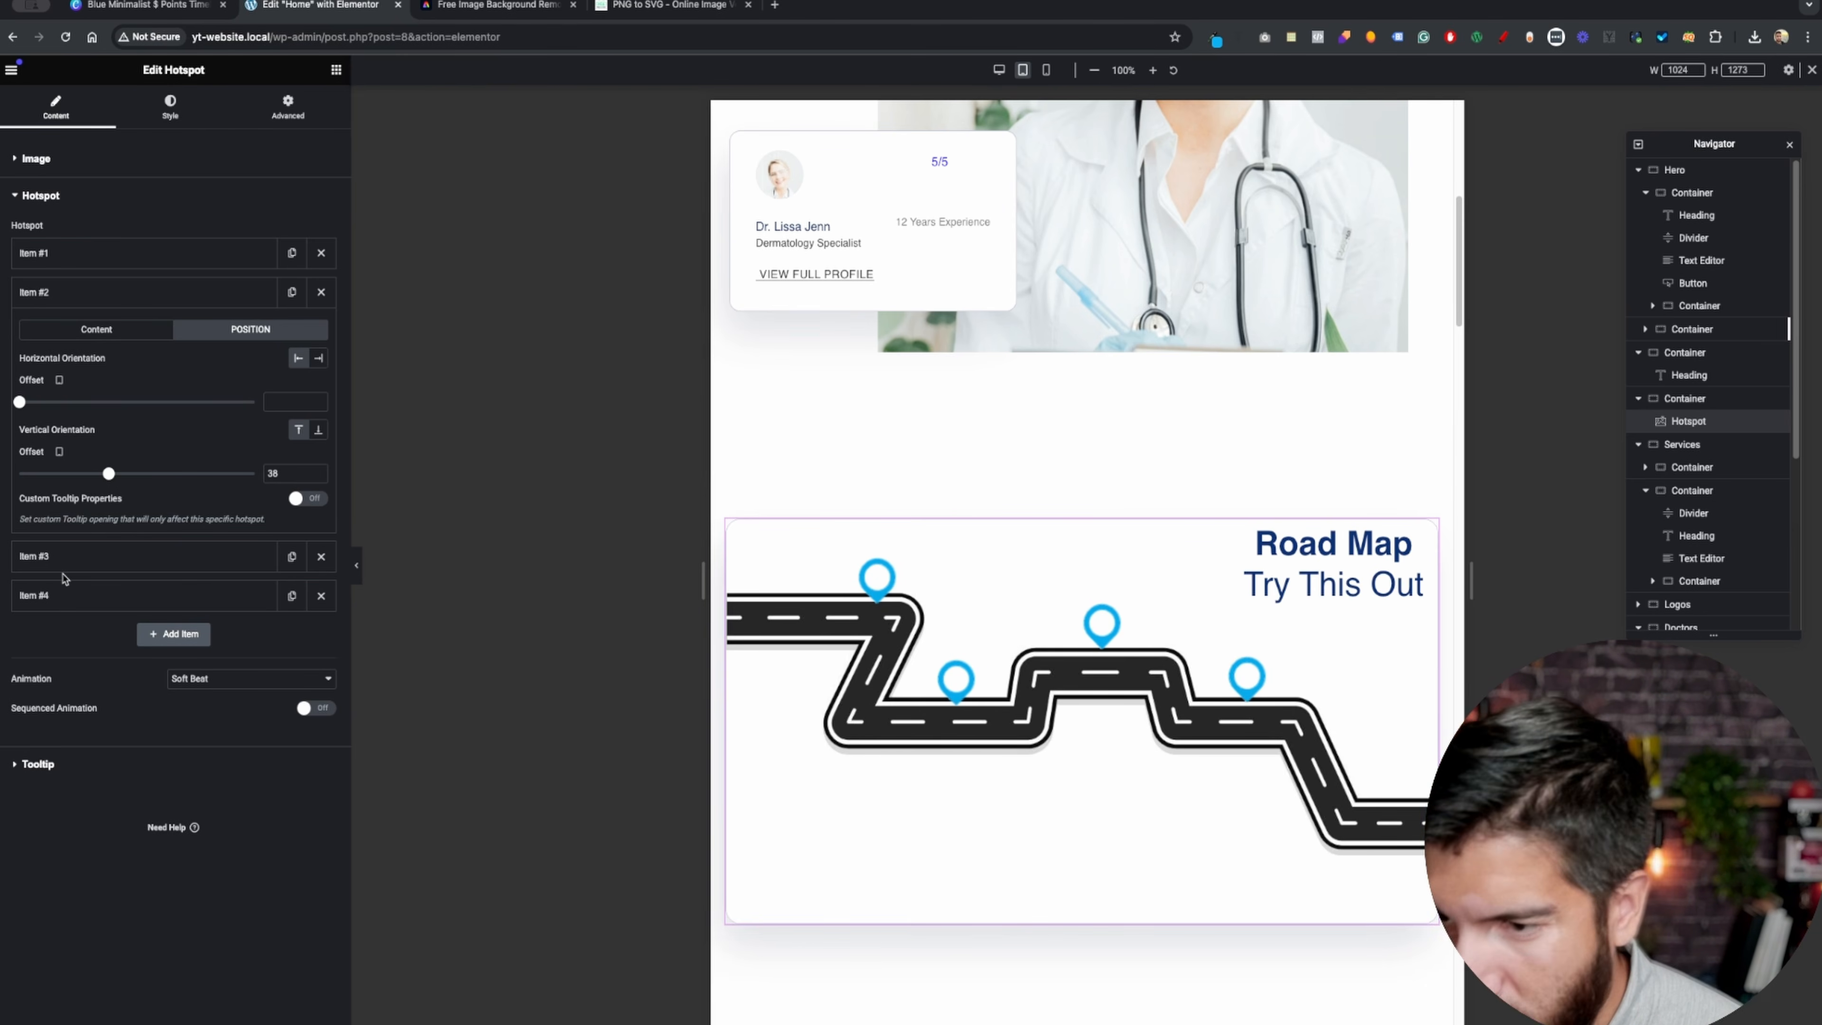
click(65, 557)
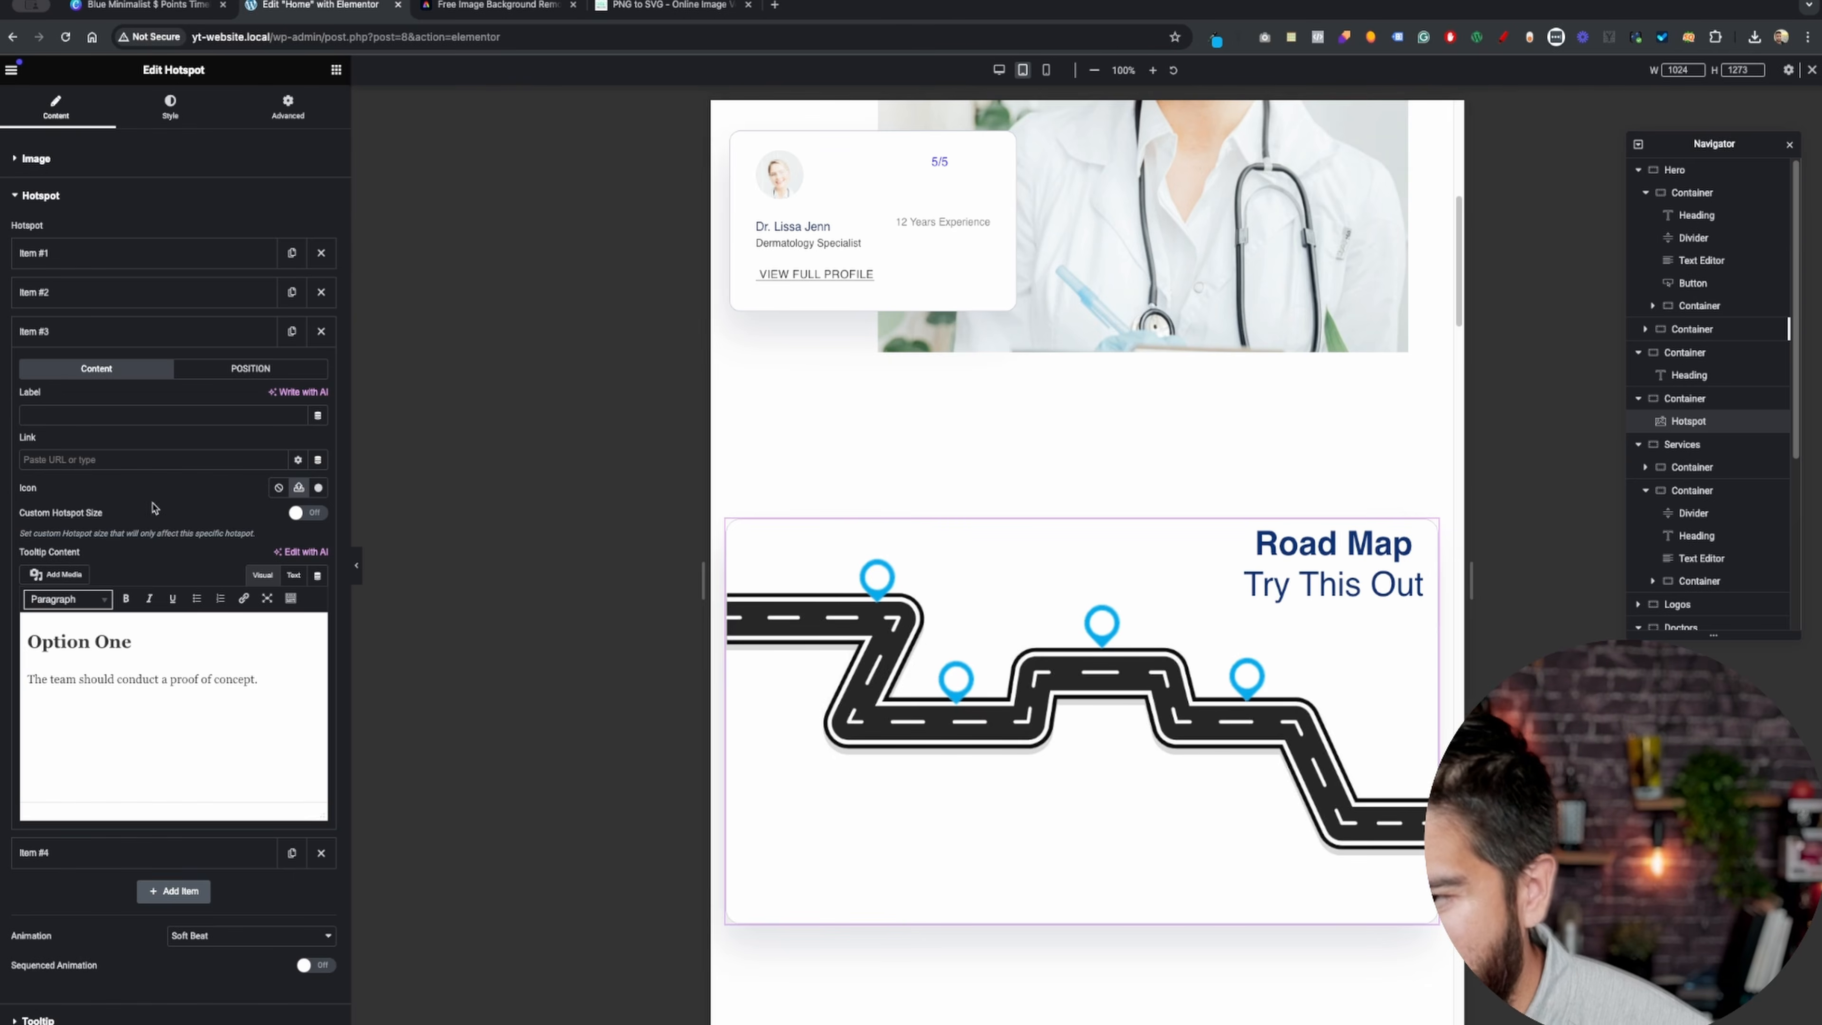
click(250, 368)
drag(21, 514, 63, 514)
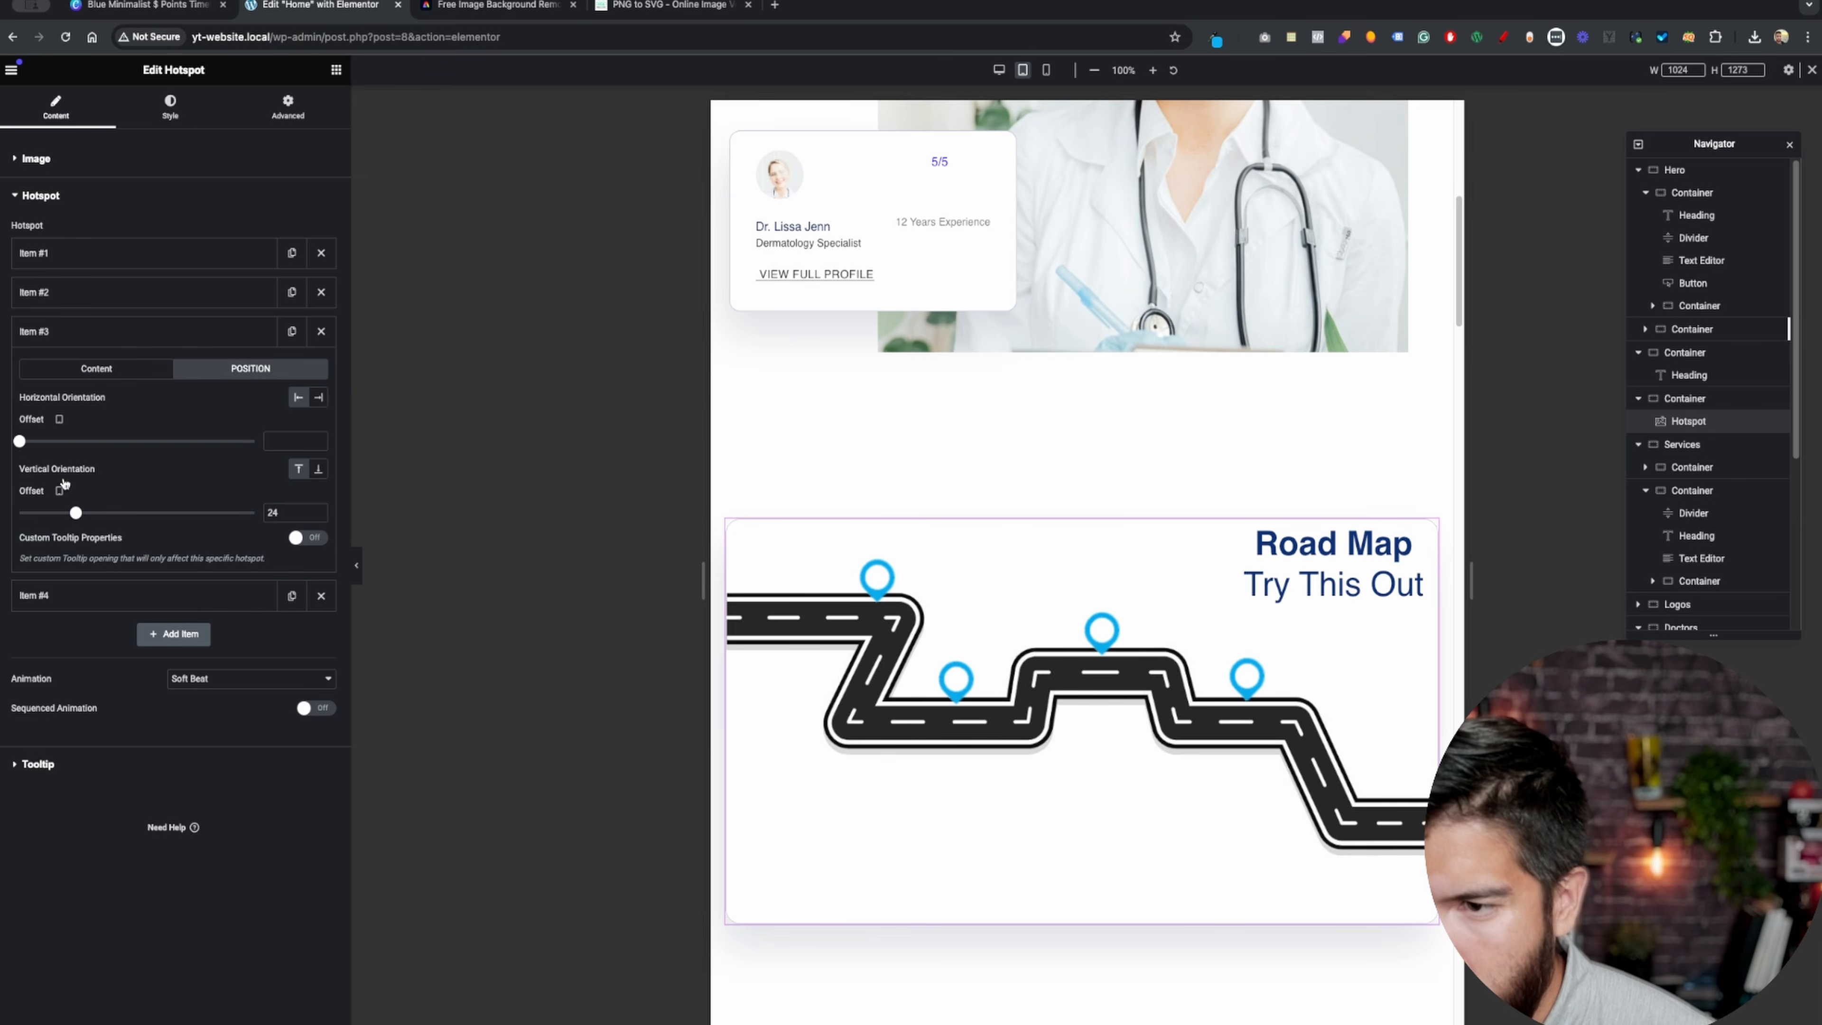
- Set the tablet vertical offset of hotspot Item #4 to 38 and check the pins while resizing the preview
click(80, 595)
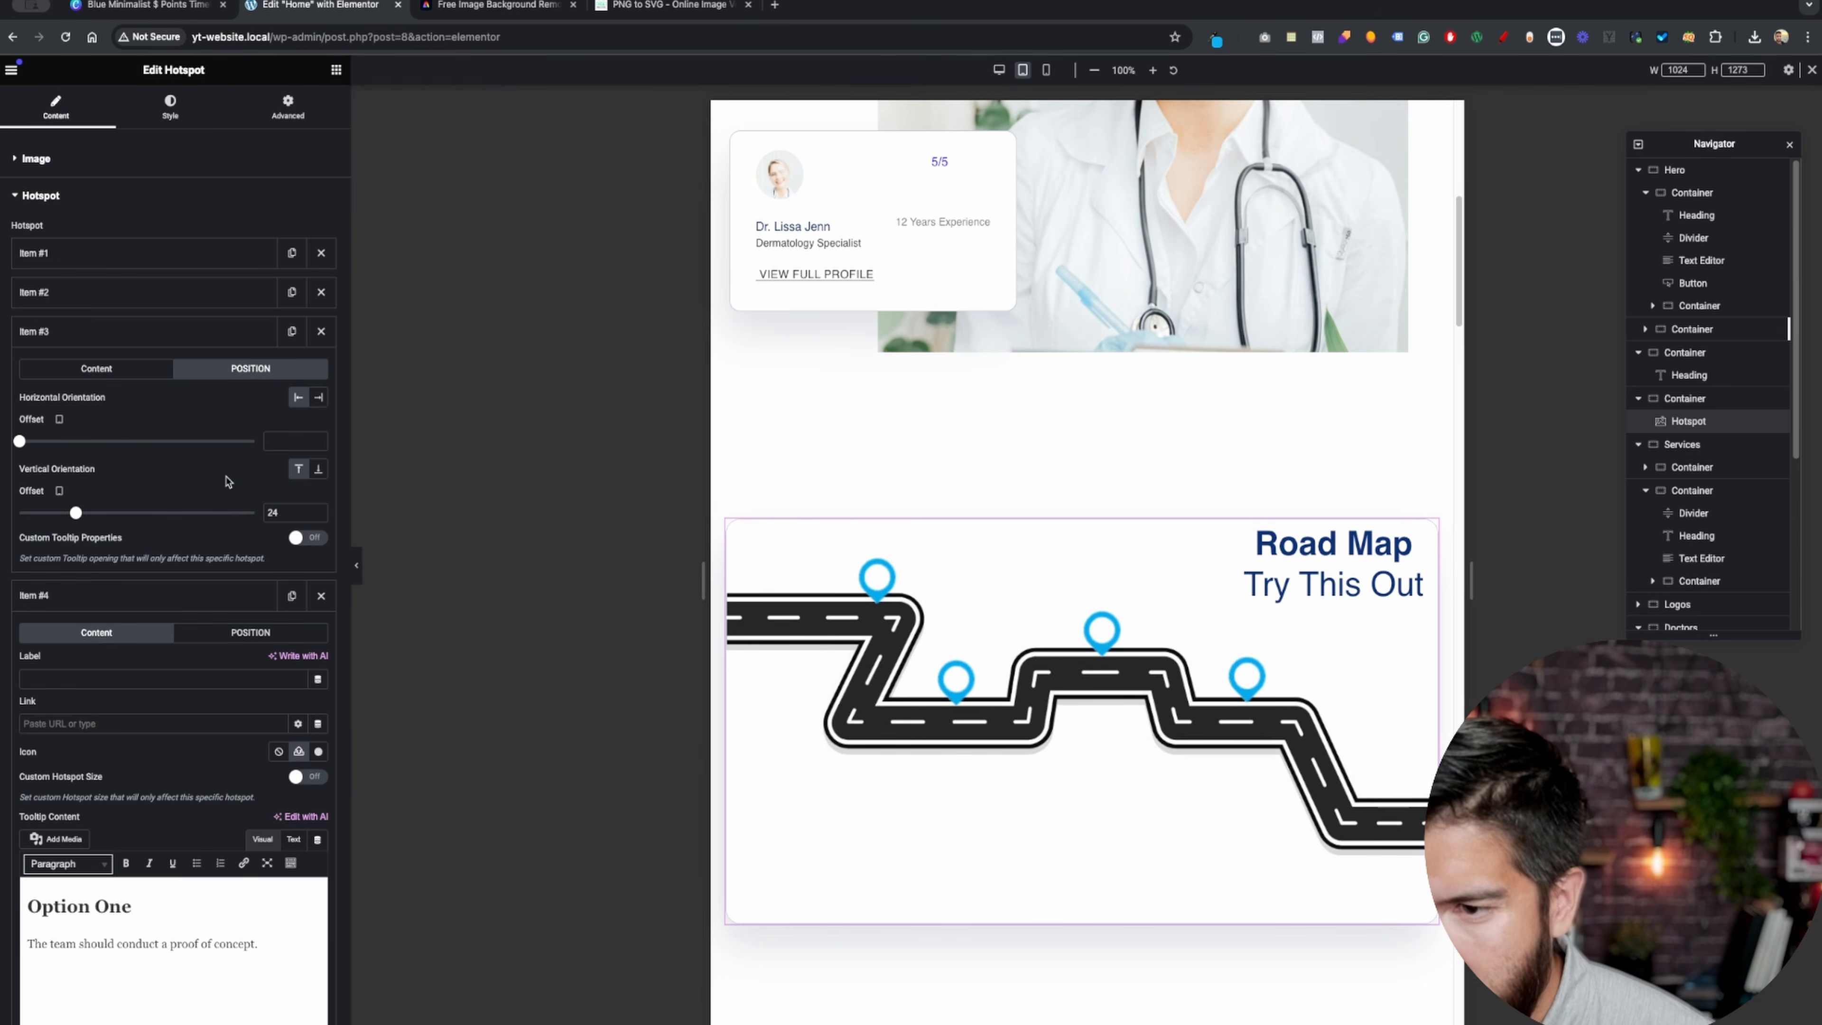
click(89, 594)
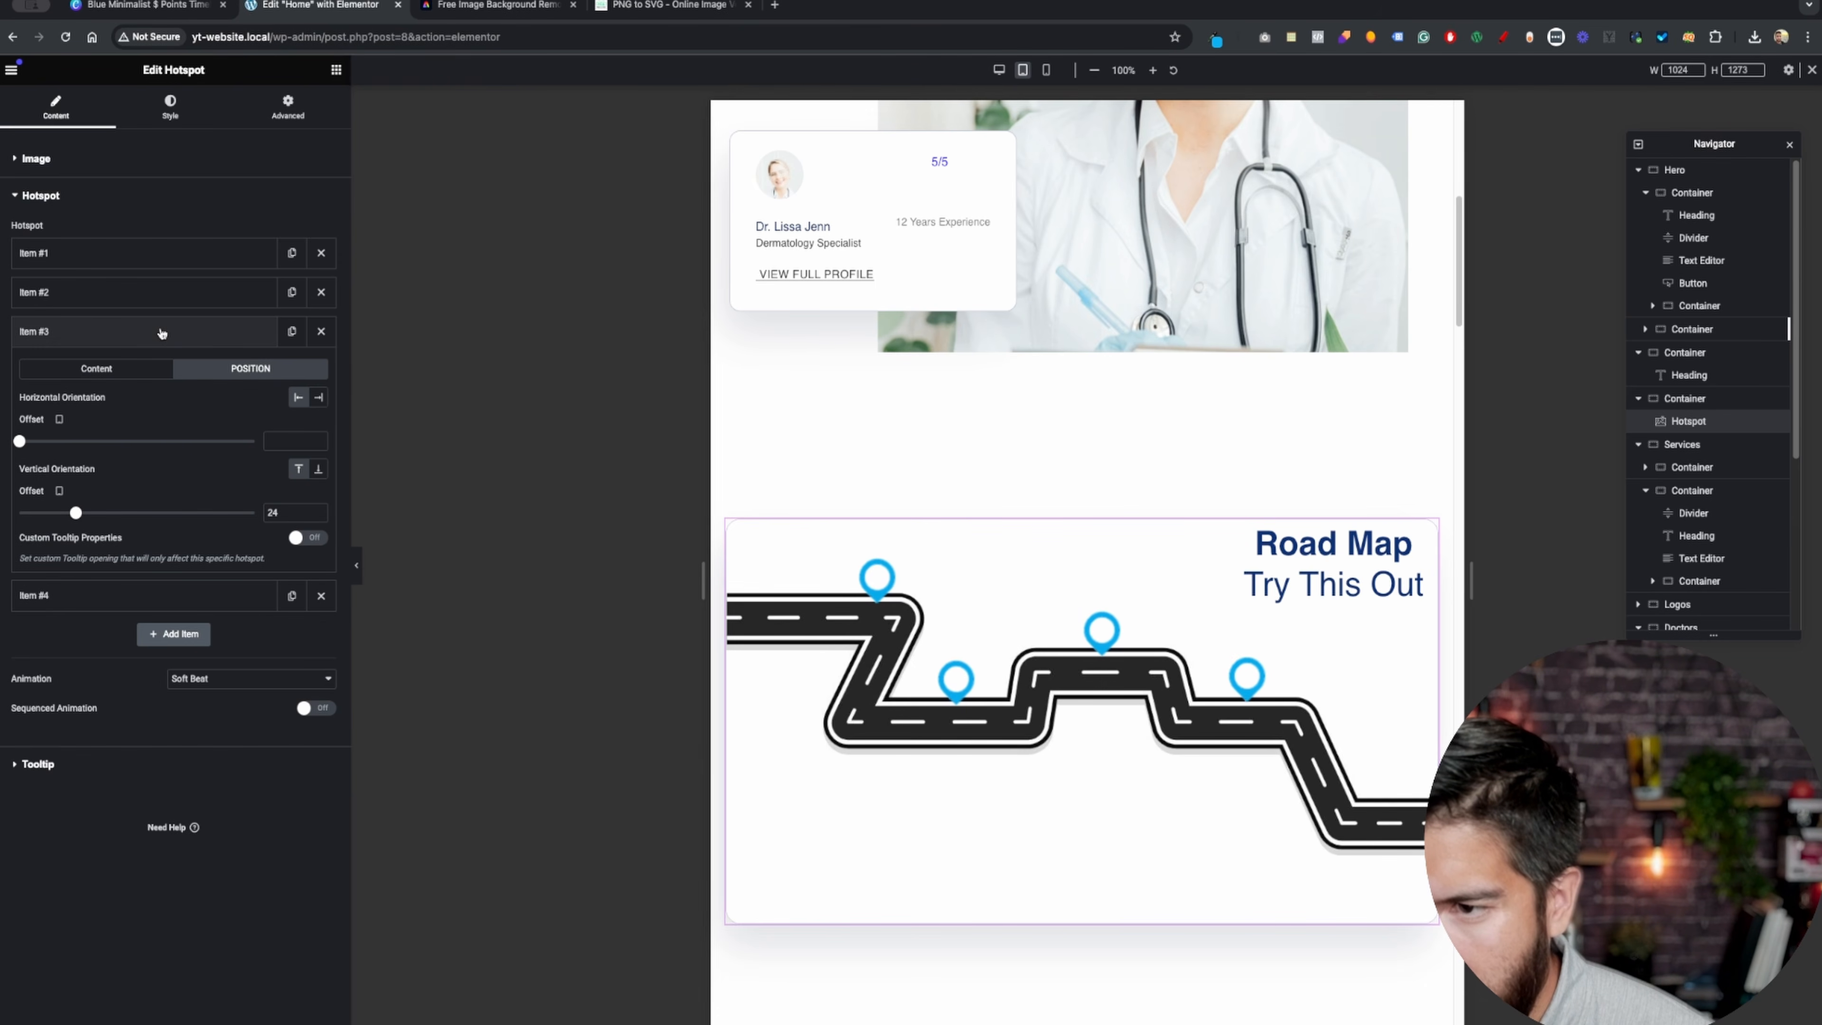
click(88, 592)
click(250, 407)
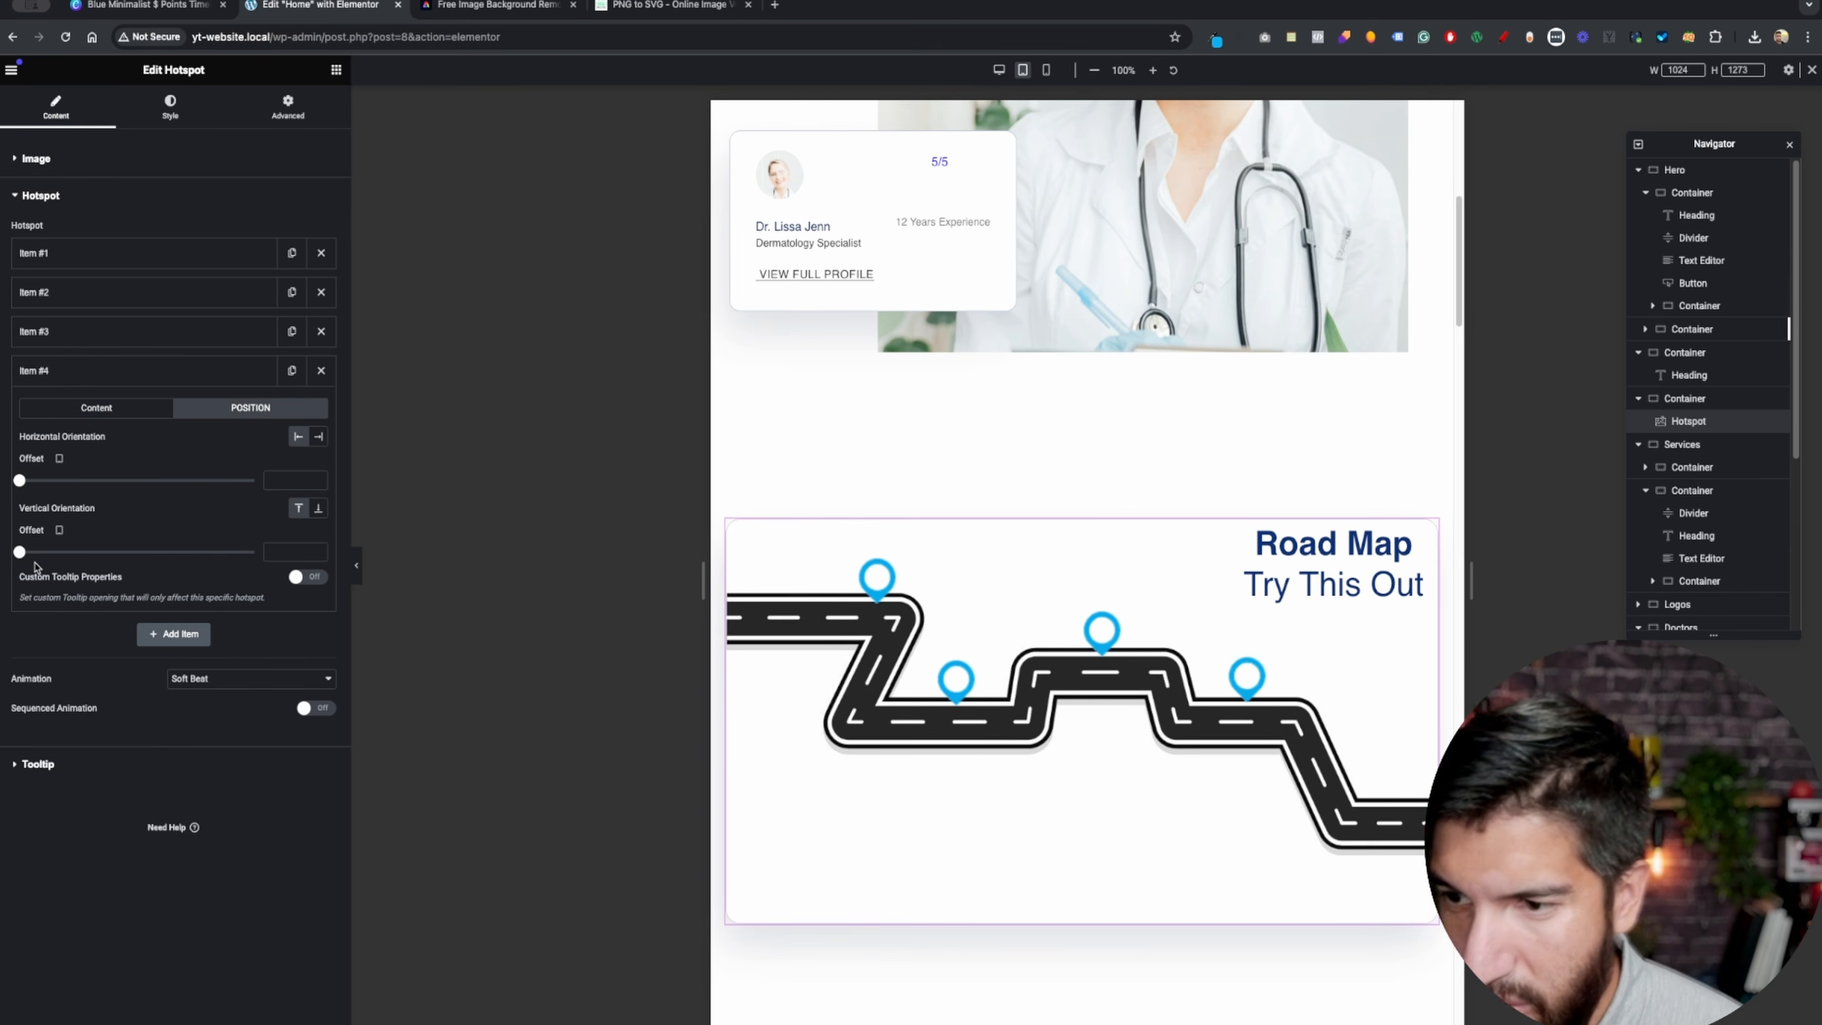
drag(20, 553, 95, 552)
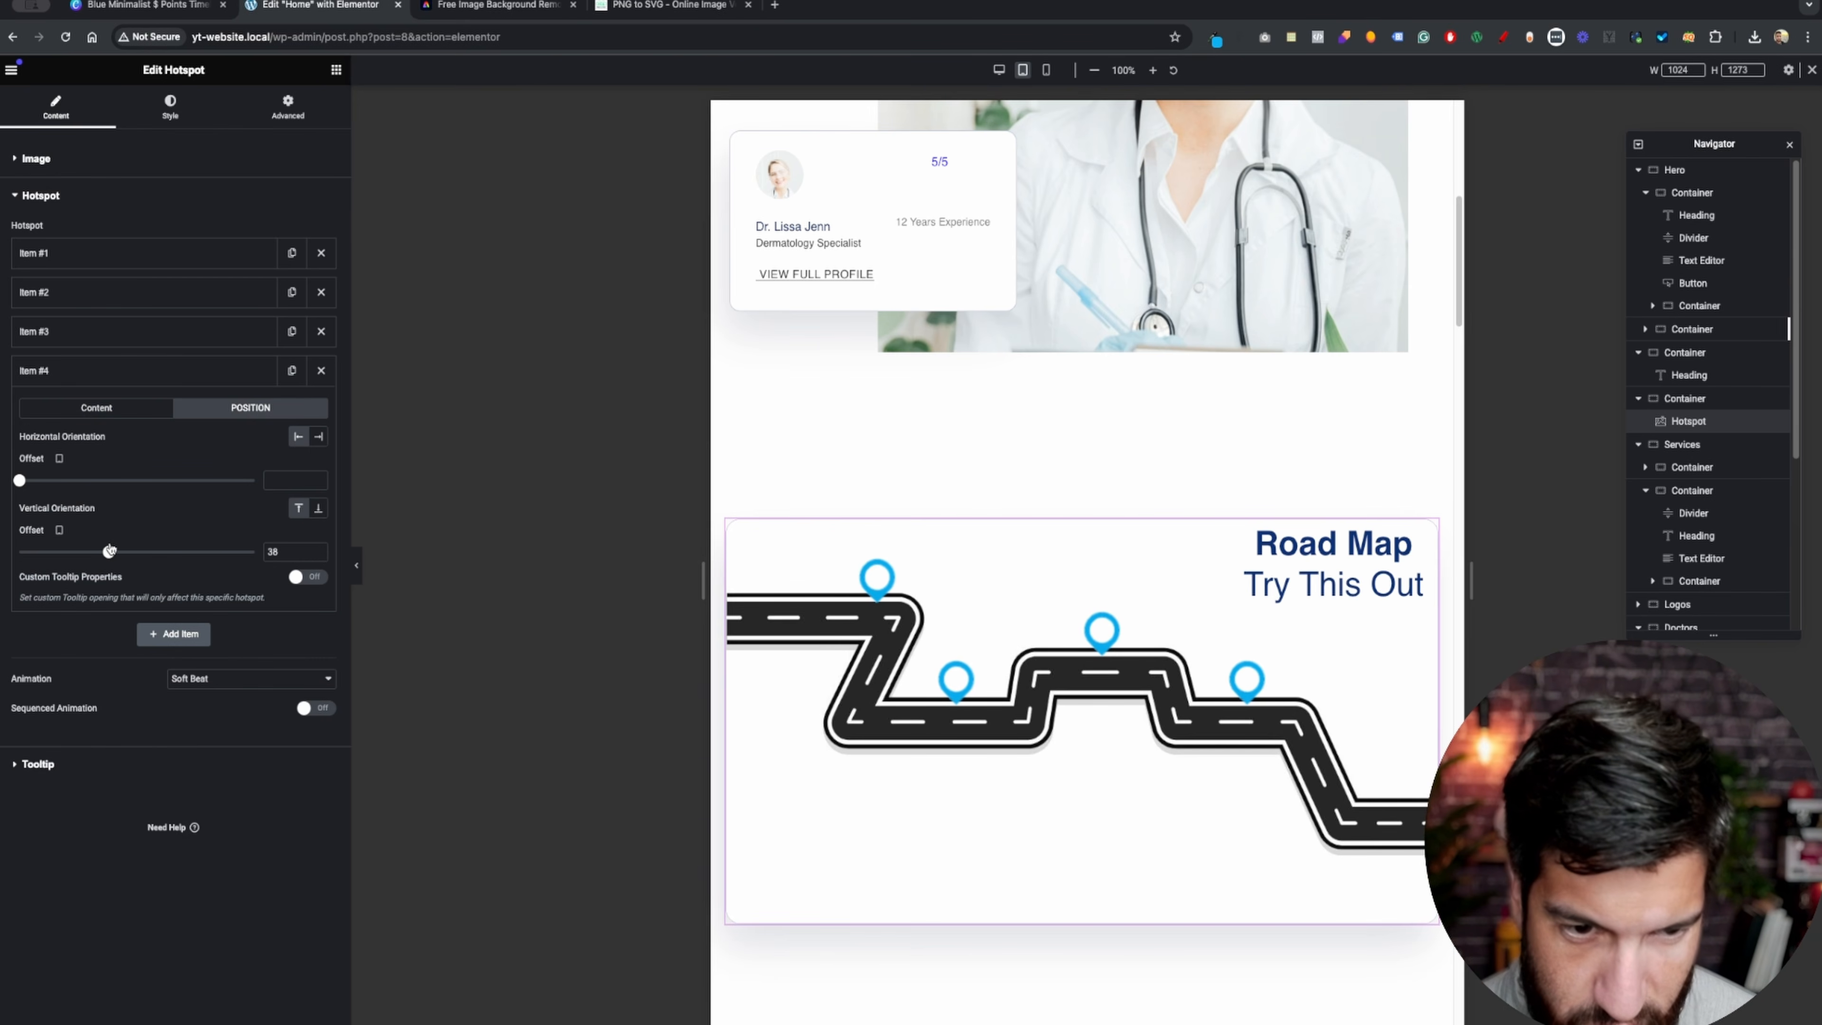
drag(1331, 571, 693, 519)
drag(936, 593, 1679, 643)
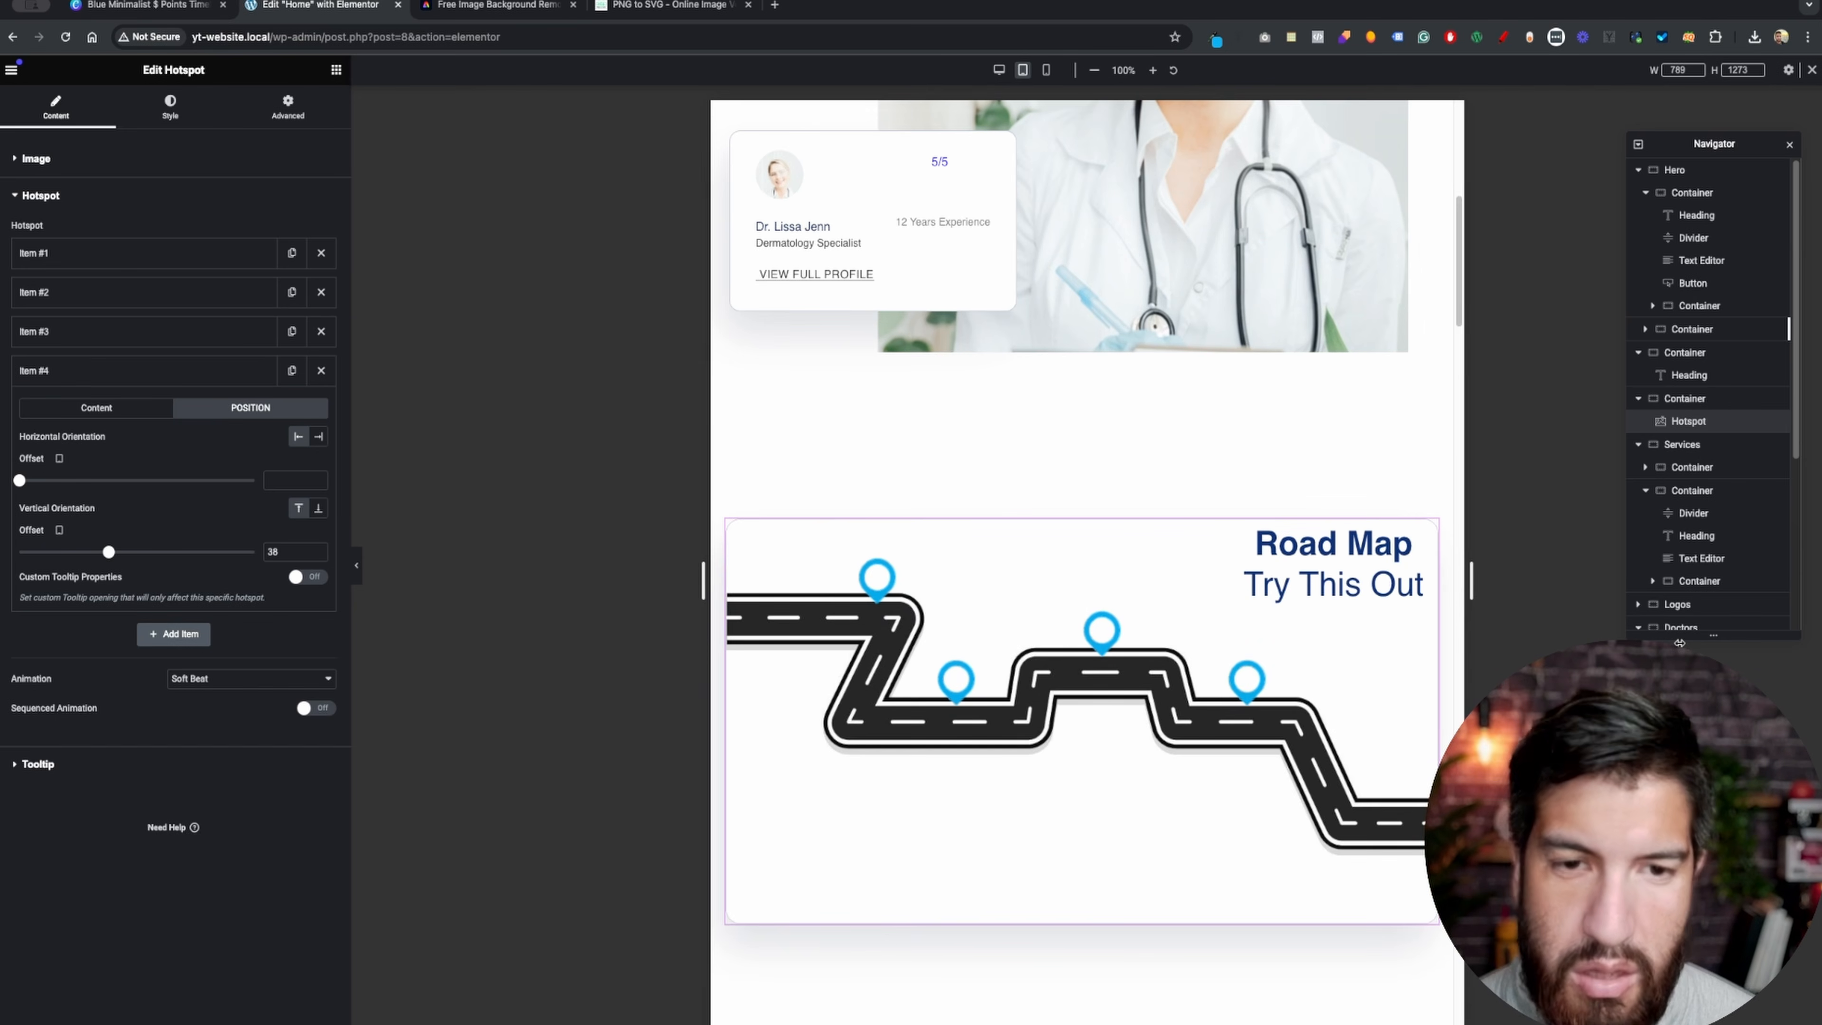
- Set the top margin of the container holding the Road Map heading to 140 px for the mobile portrait view
click(1046, 70)
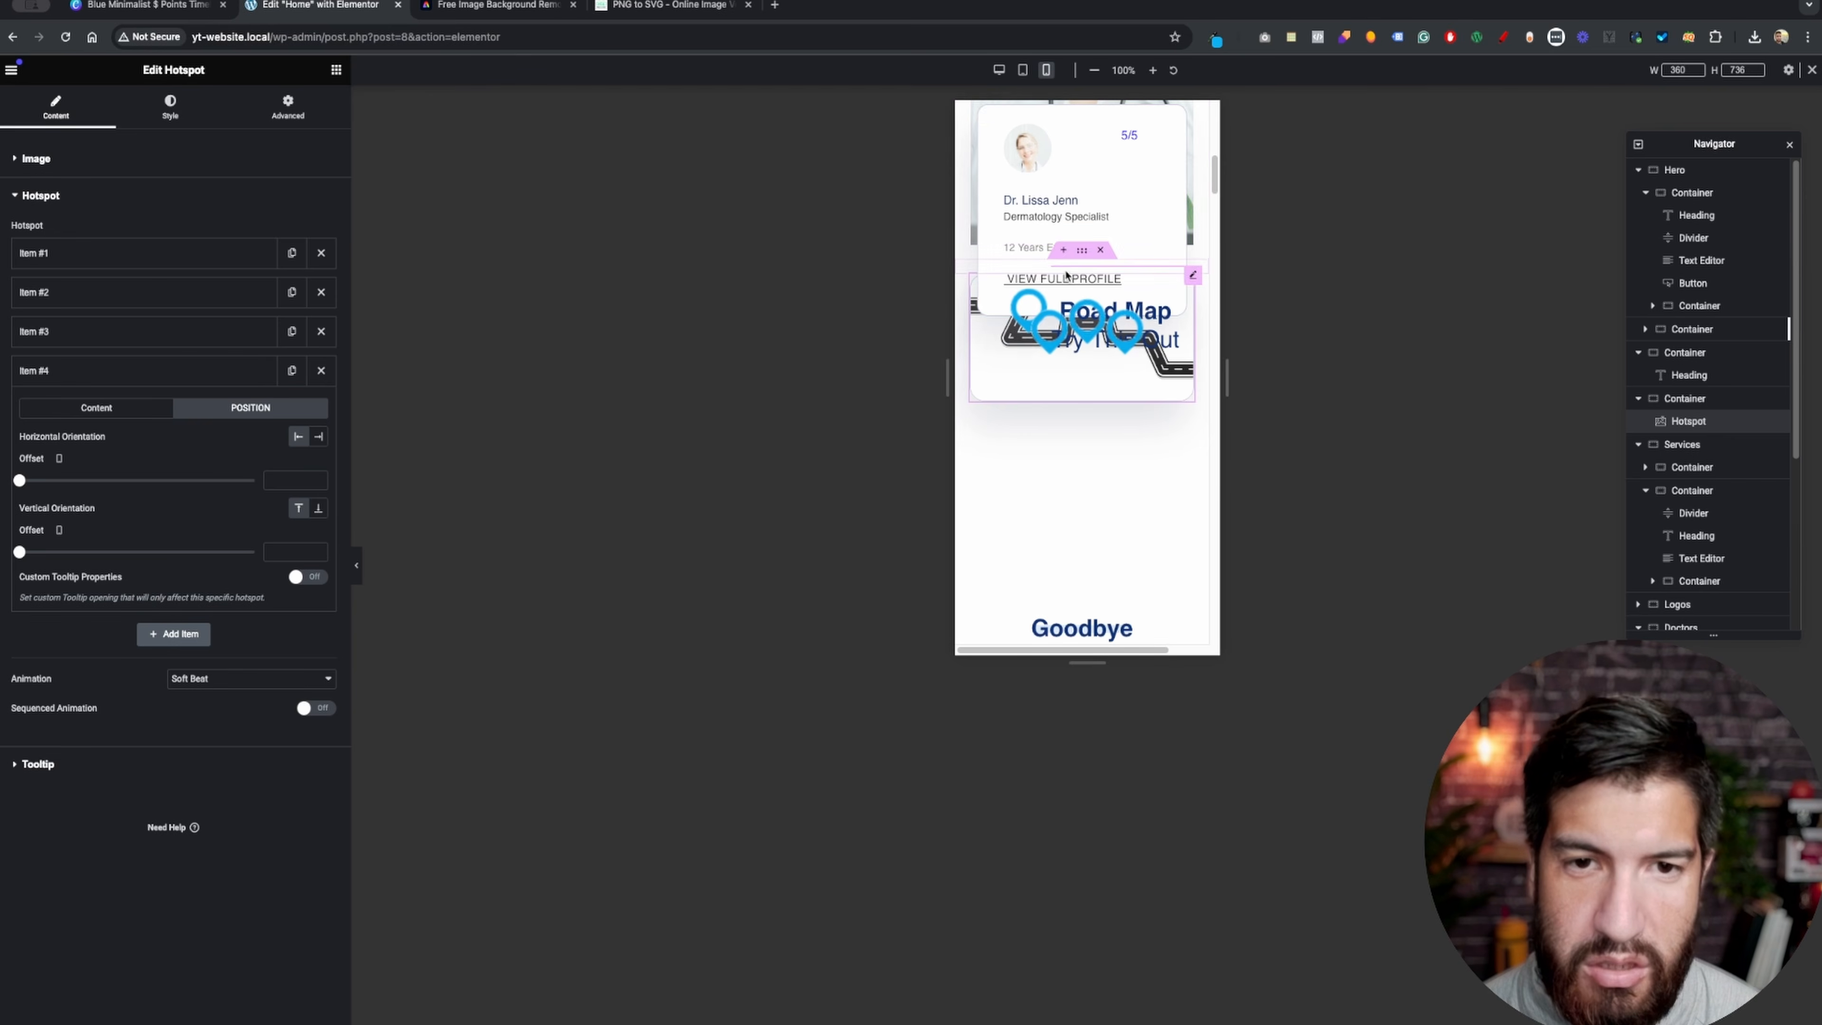
scroll(1038, 251, up, 2)
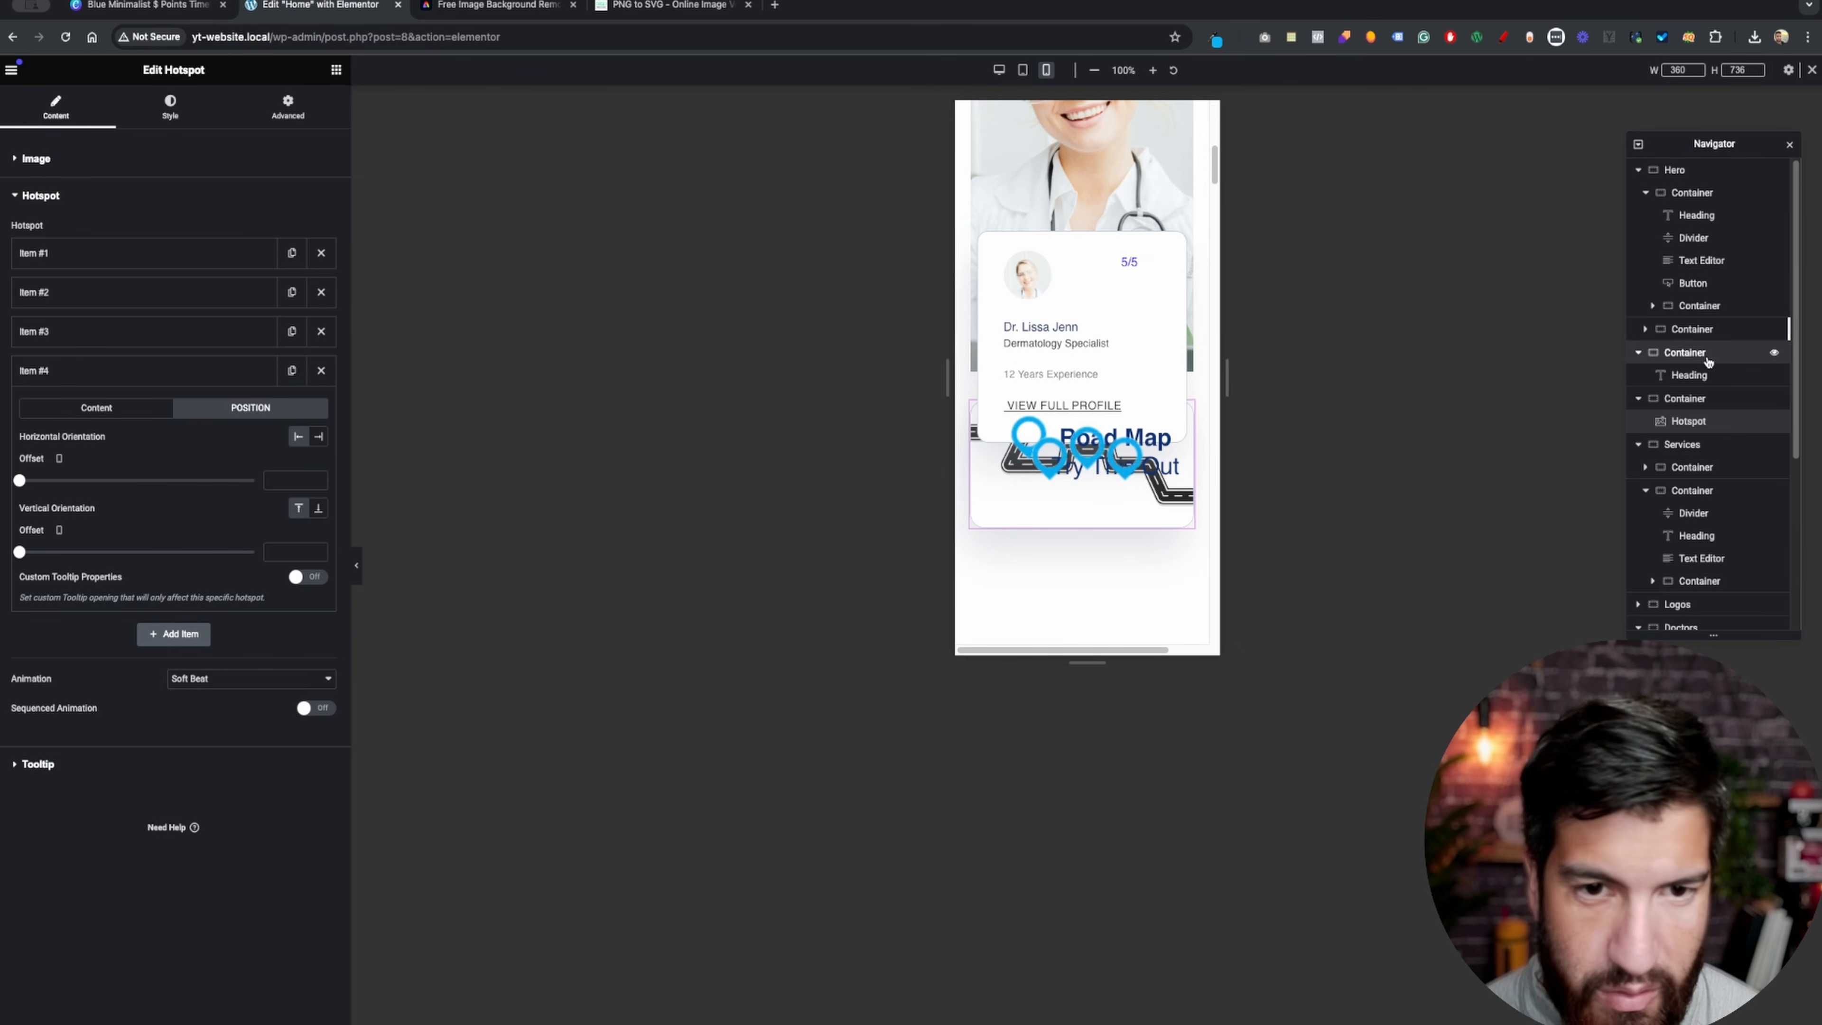
click(1706, 353)
click(287, 106)
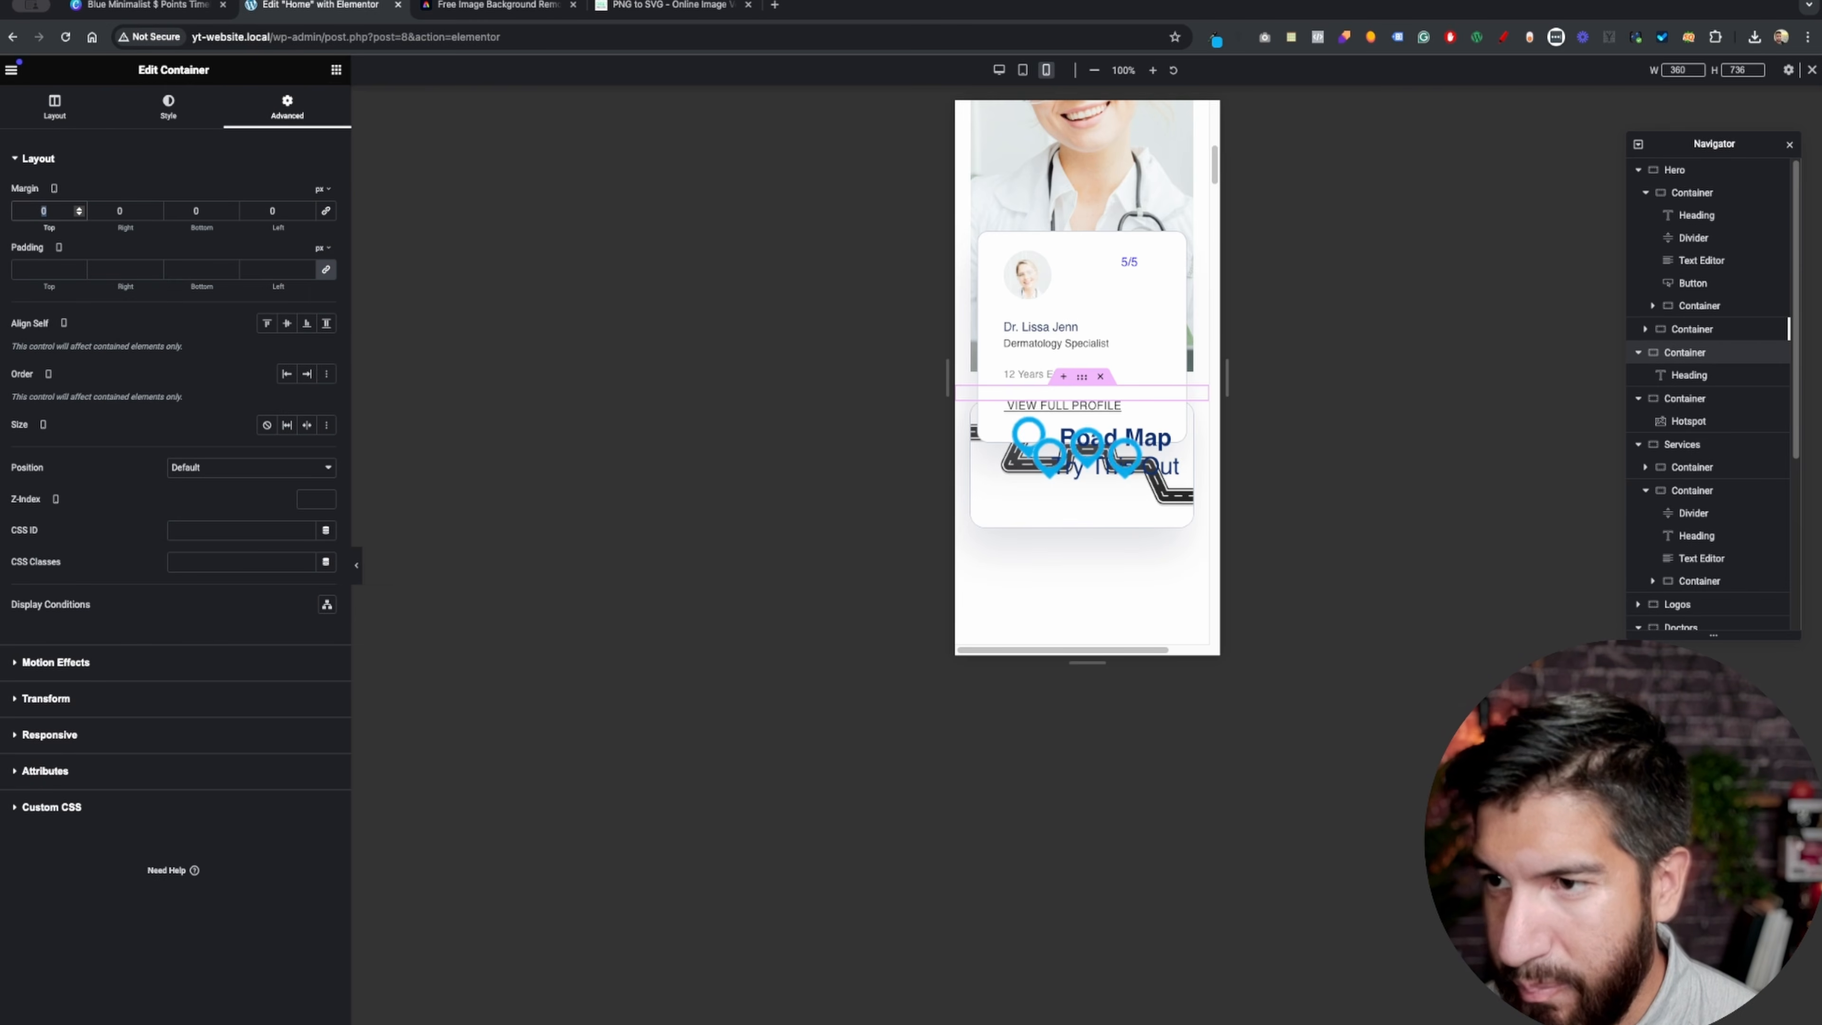
text(100)
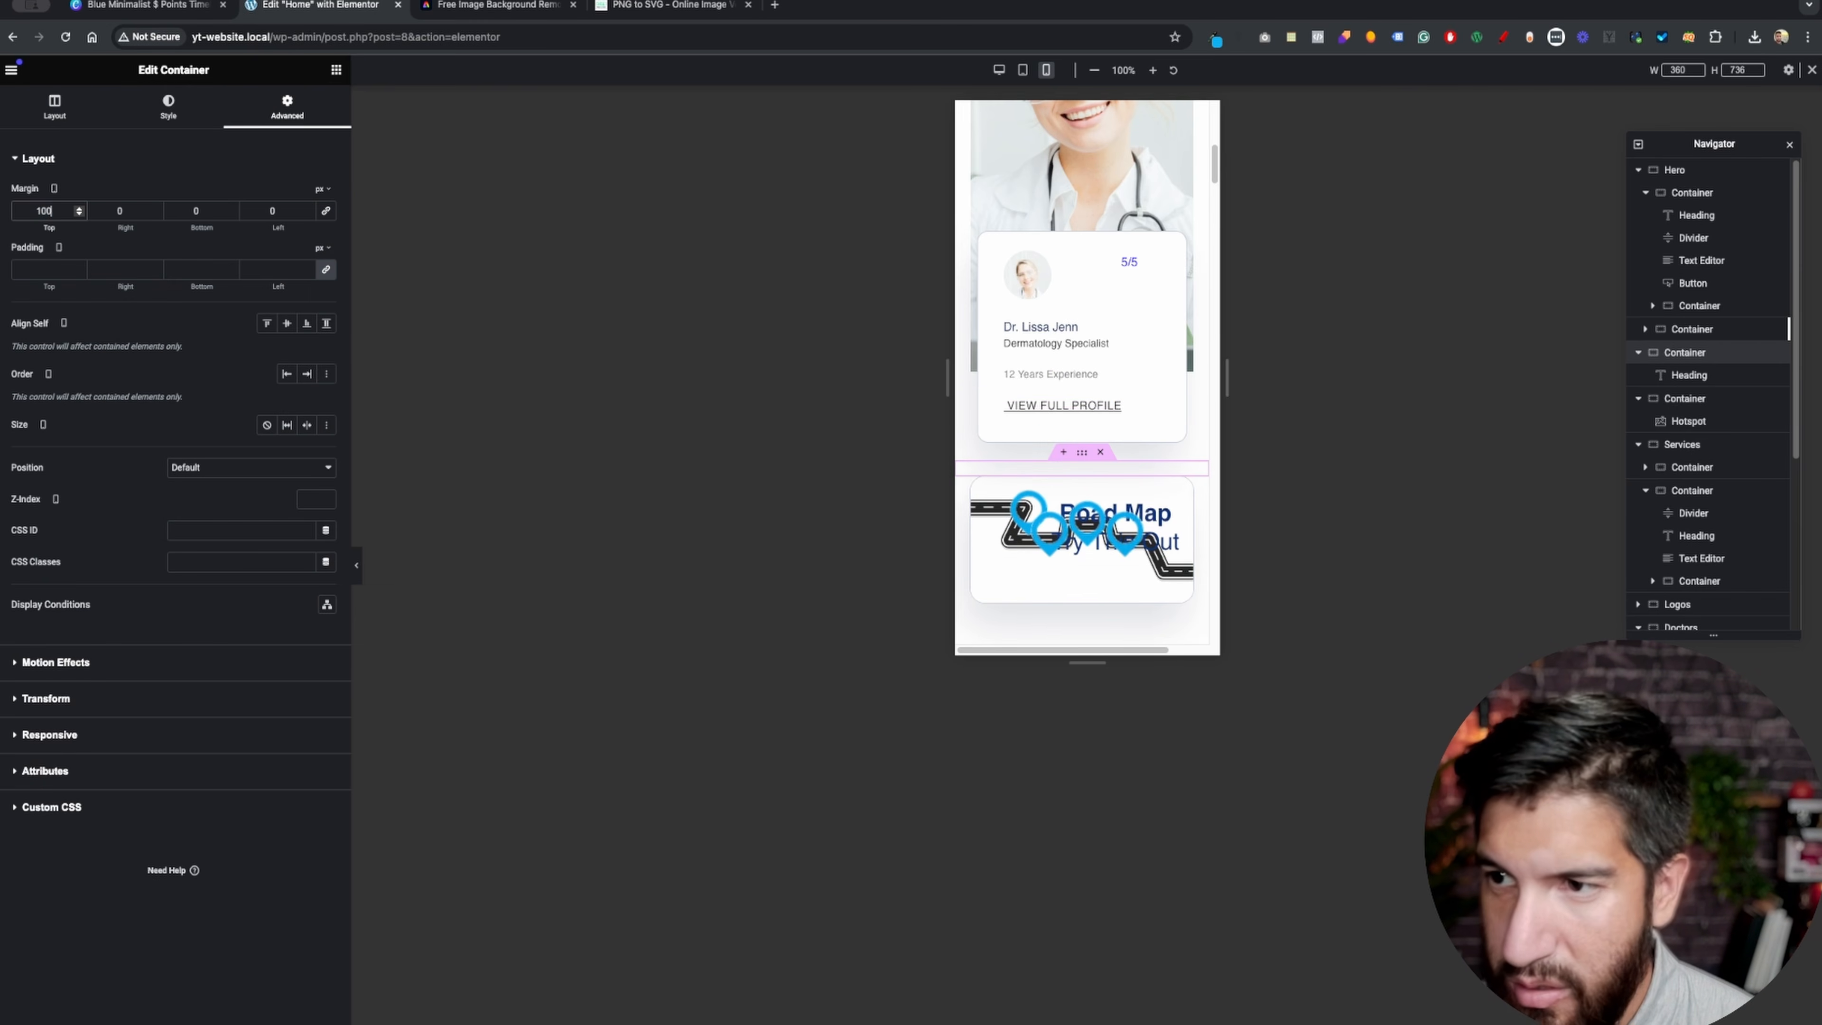
key(BackSpace)
key(BackSpace)
text(40)
scroll(1062, 459, down, 2)
mouse_move(1051, 479)
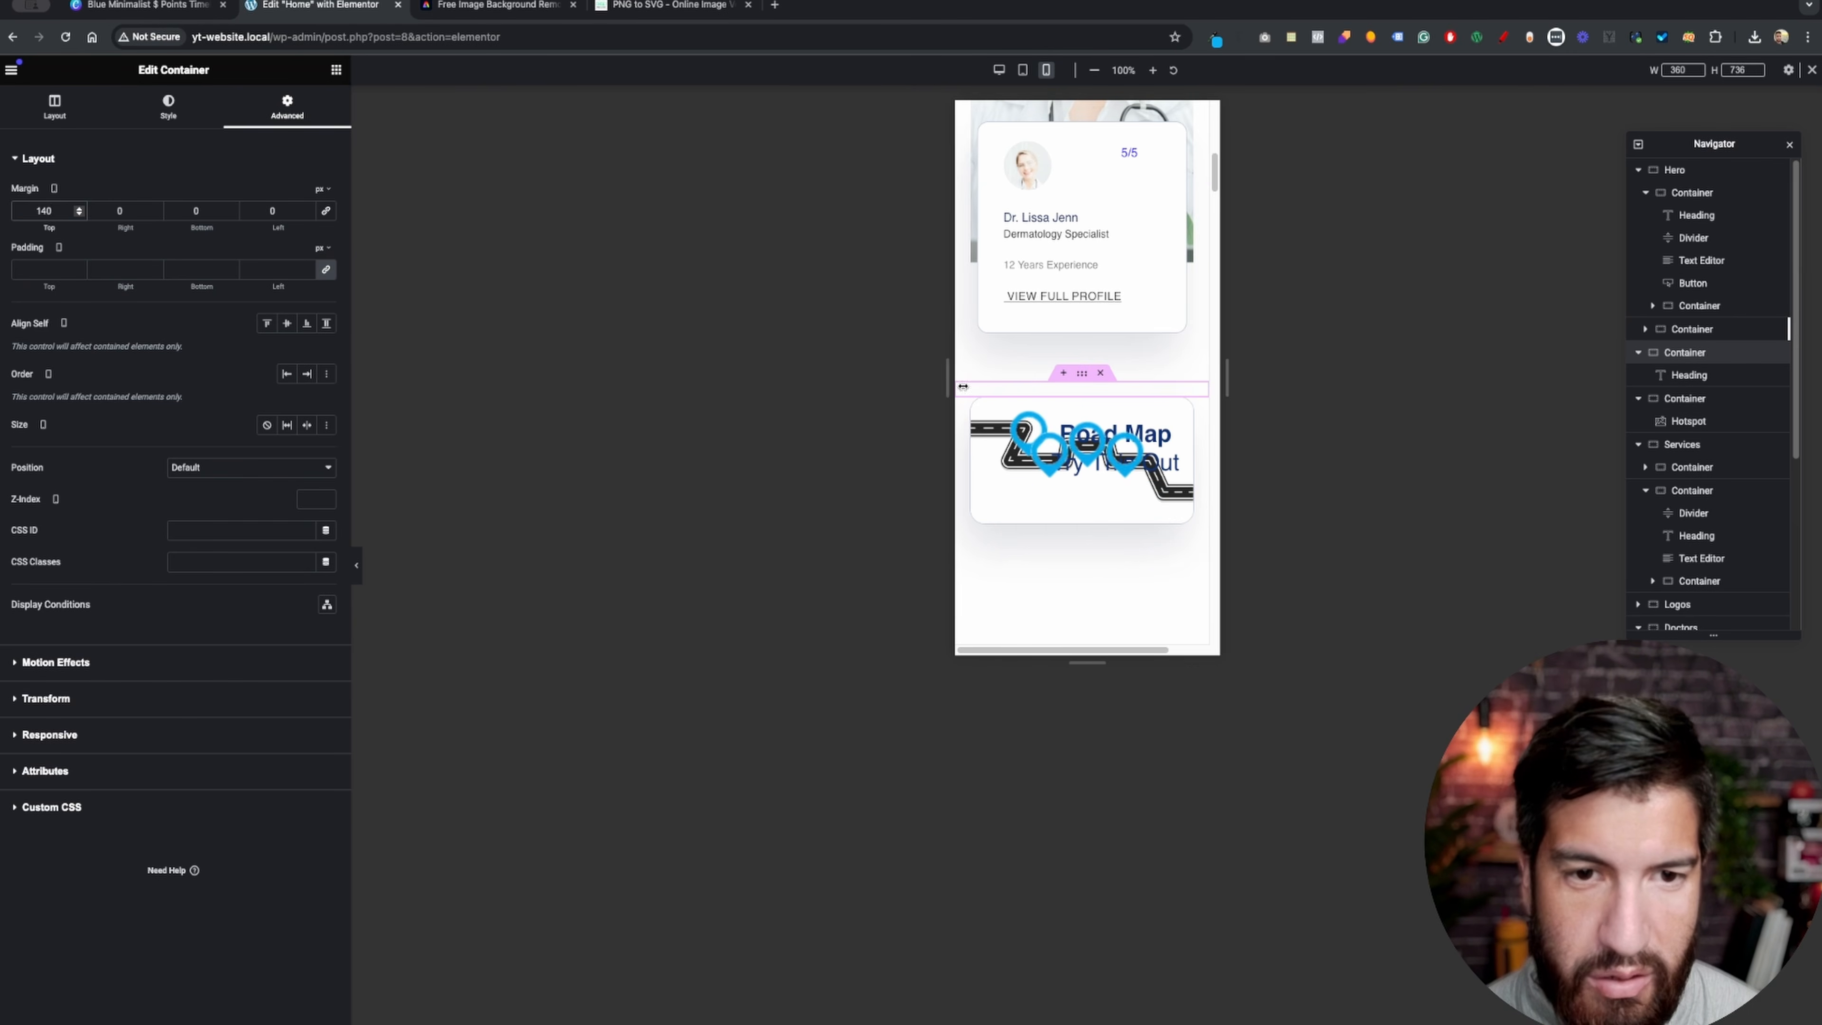
- Set the Road Map heading's mobile margin and padding to 0 on all sides
click(1691, 379)
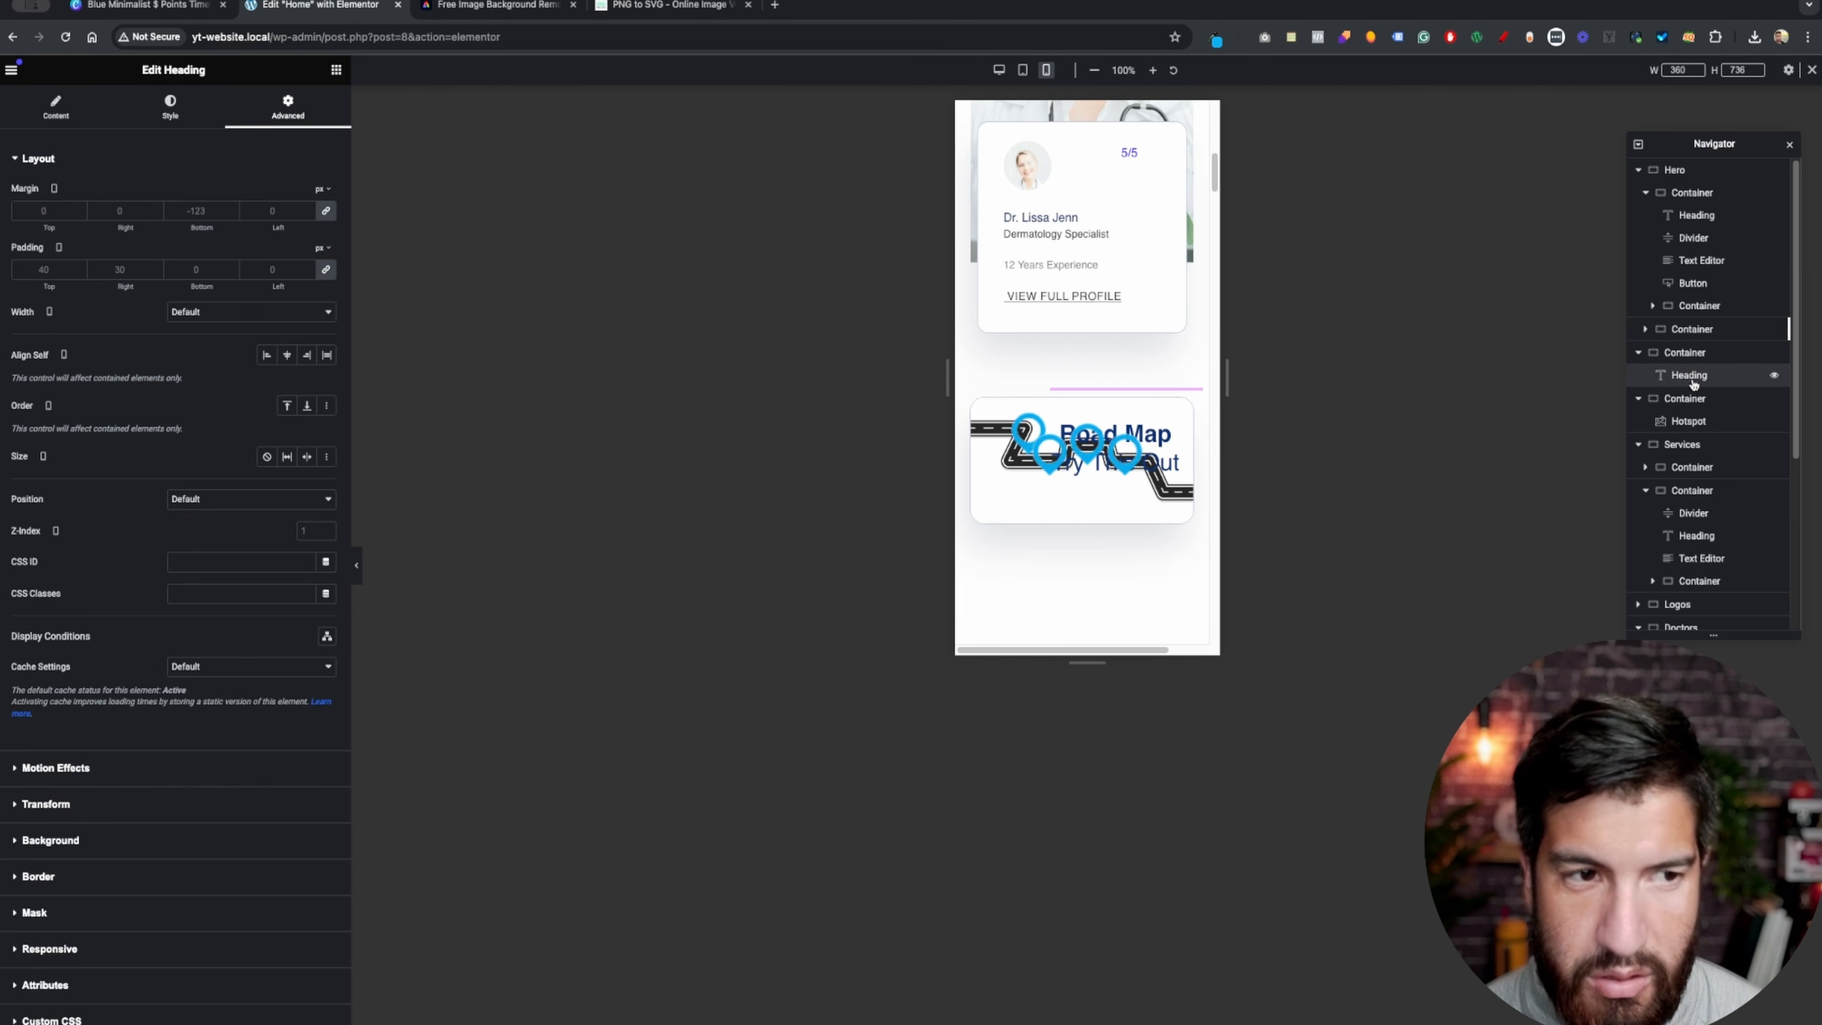
click(325, 210)
click(325, 270)
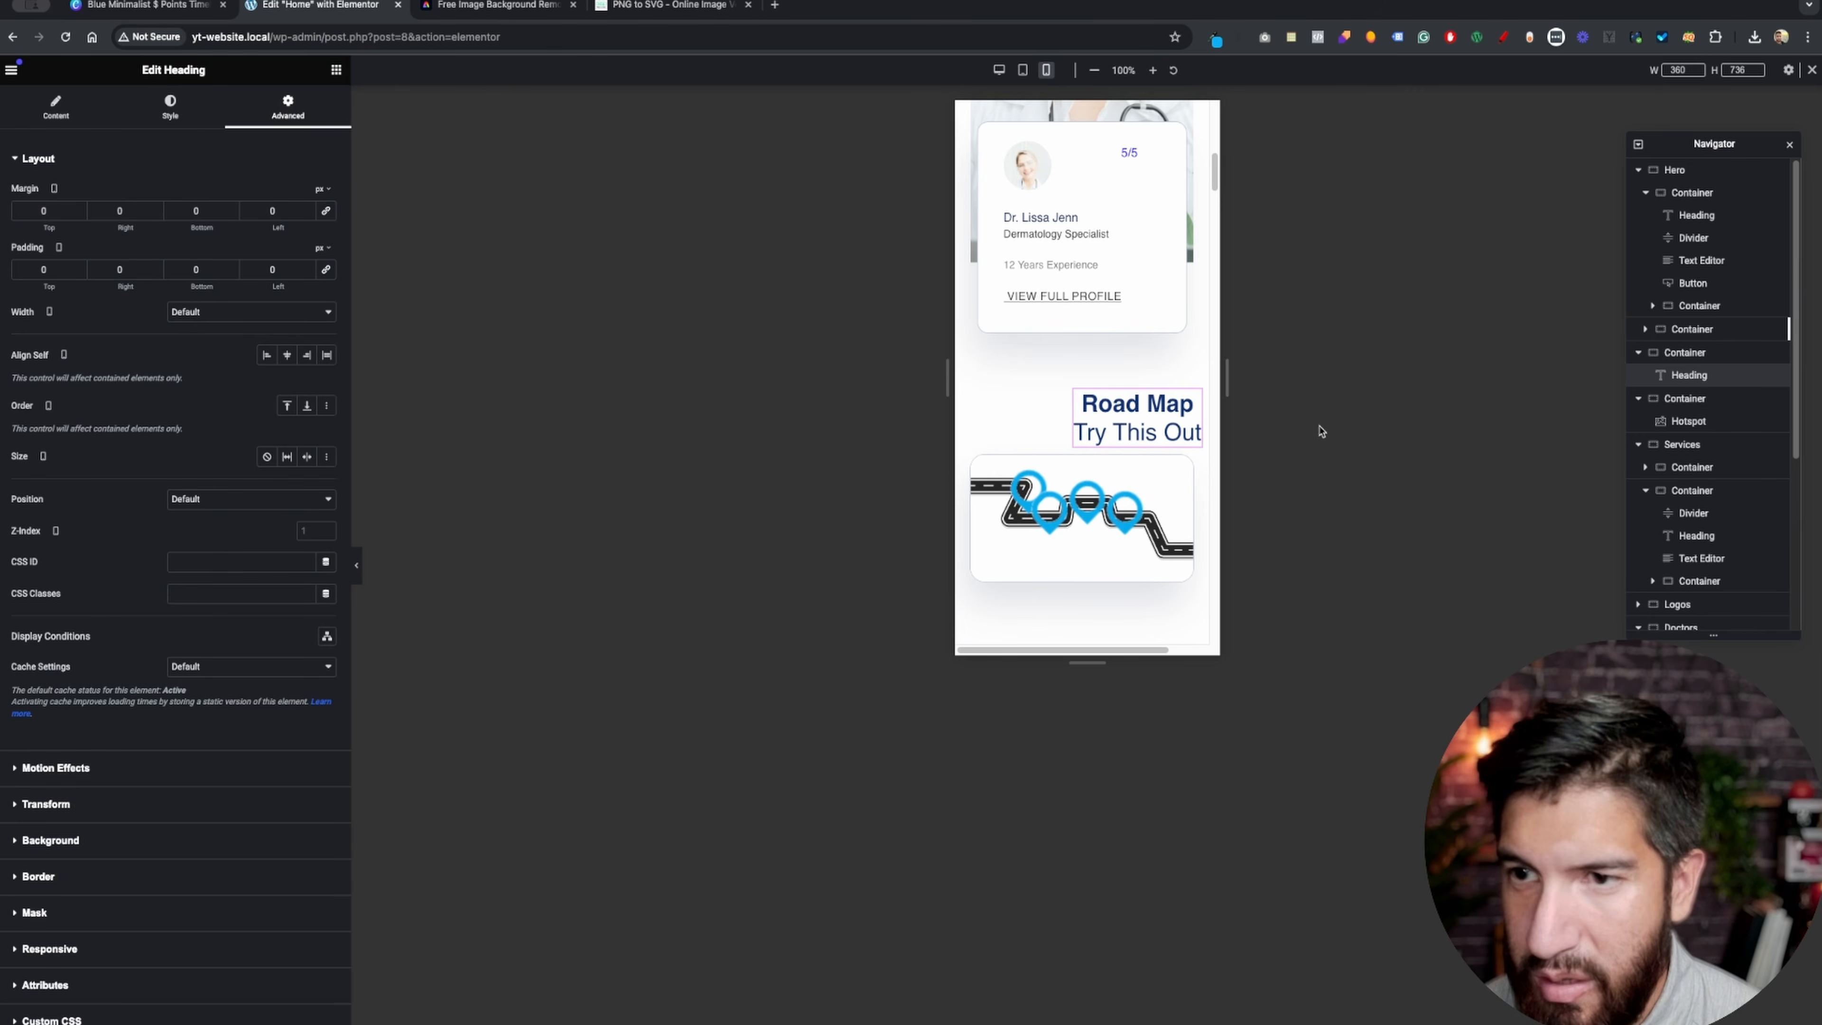
- Center-align the items of the container holding the Road Map heading for mobile
click(1085, 378)
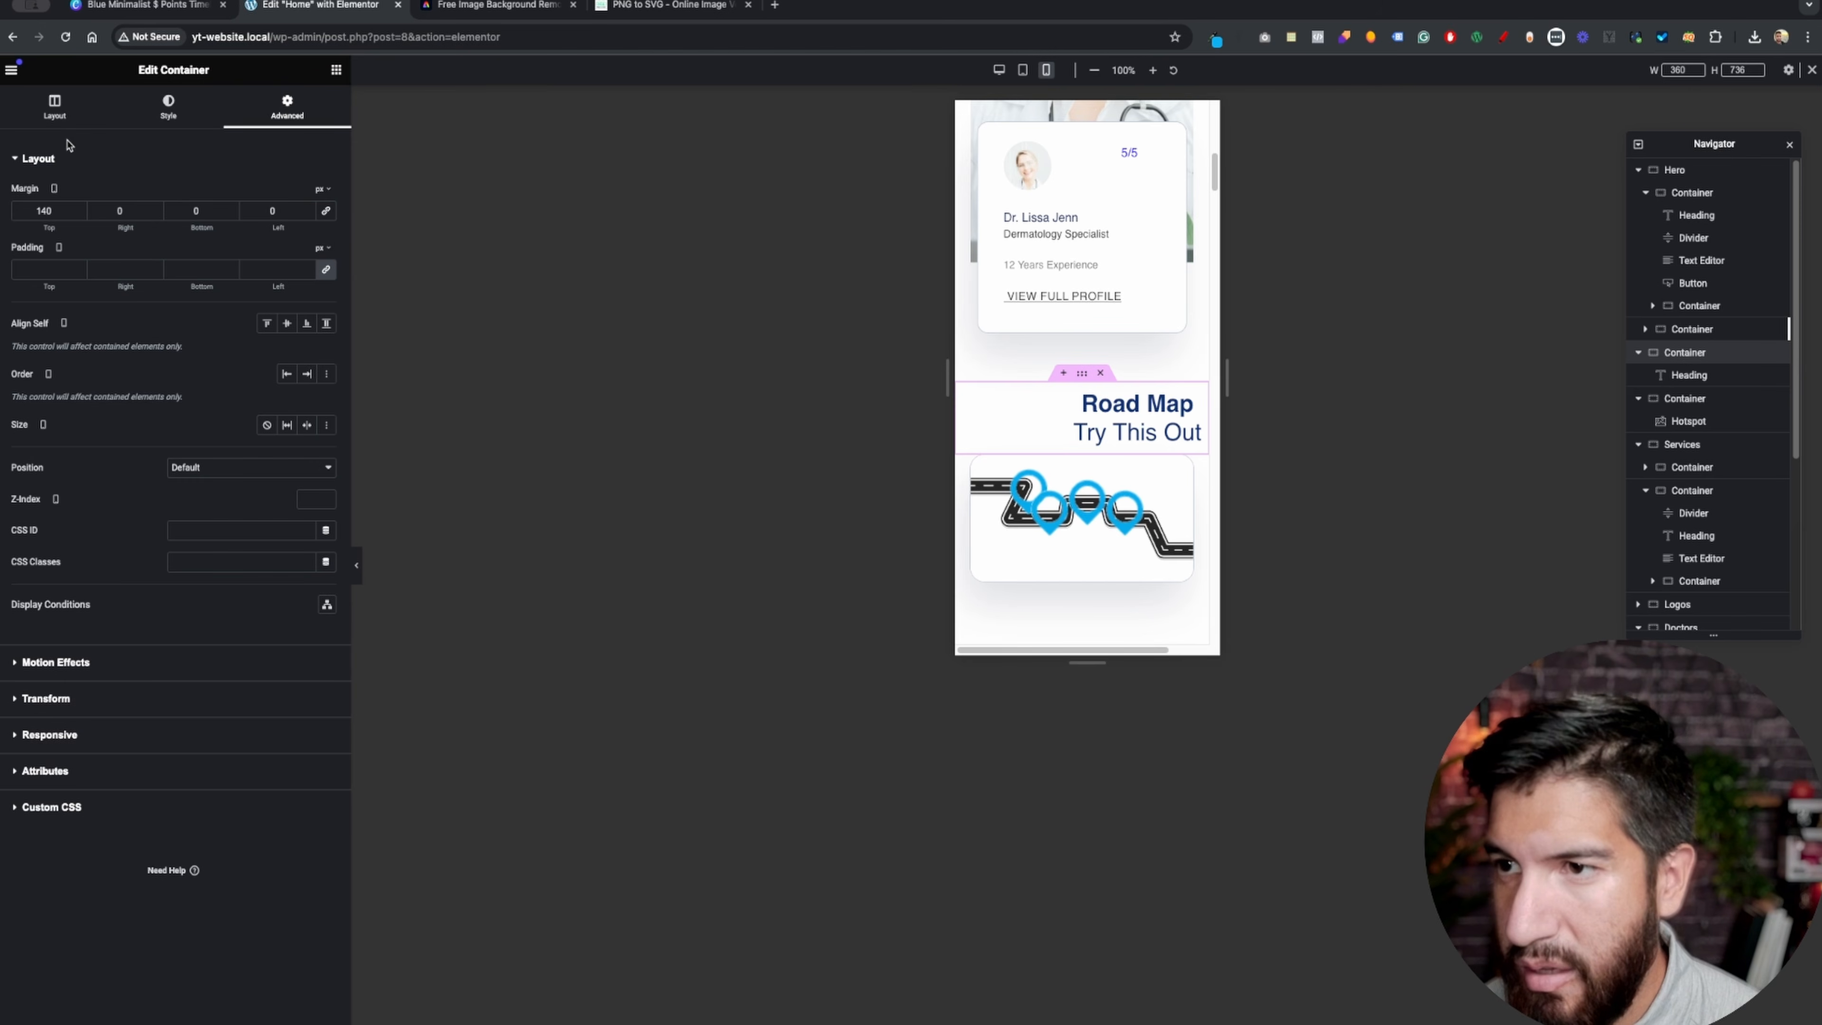
click(40, 113)
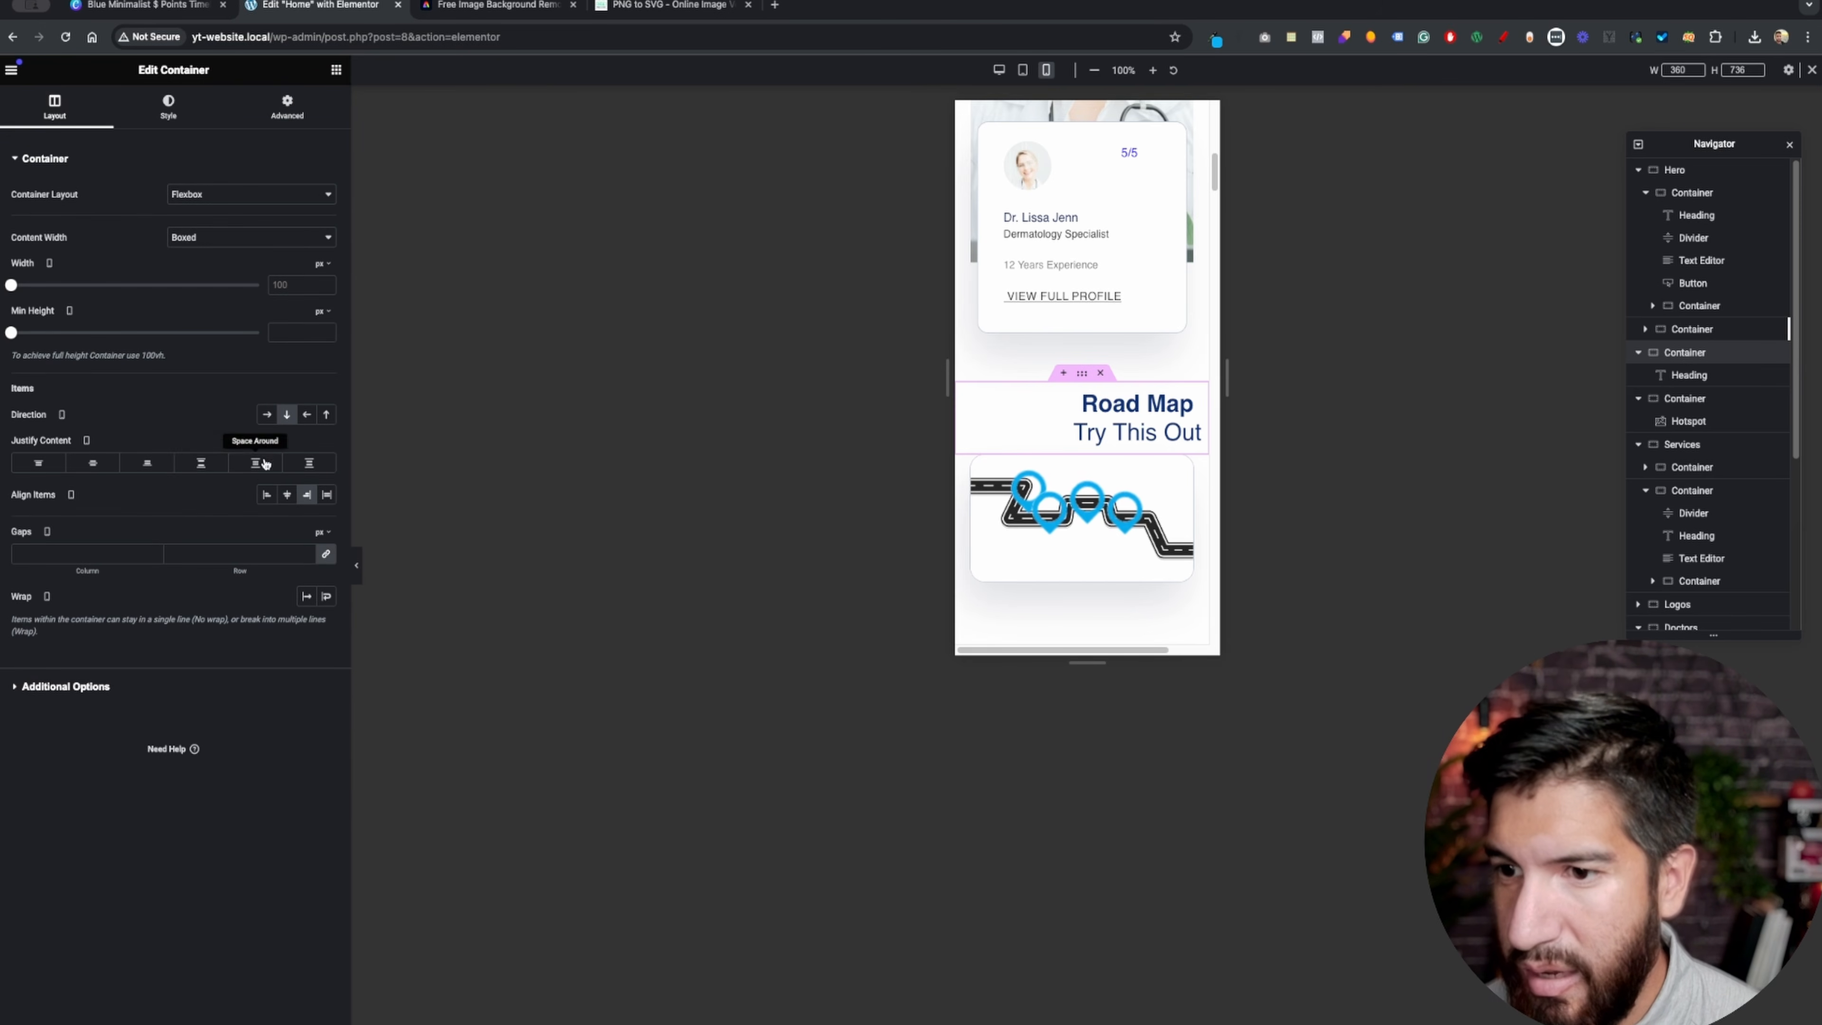
click(286, 496)
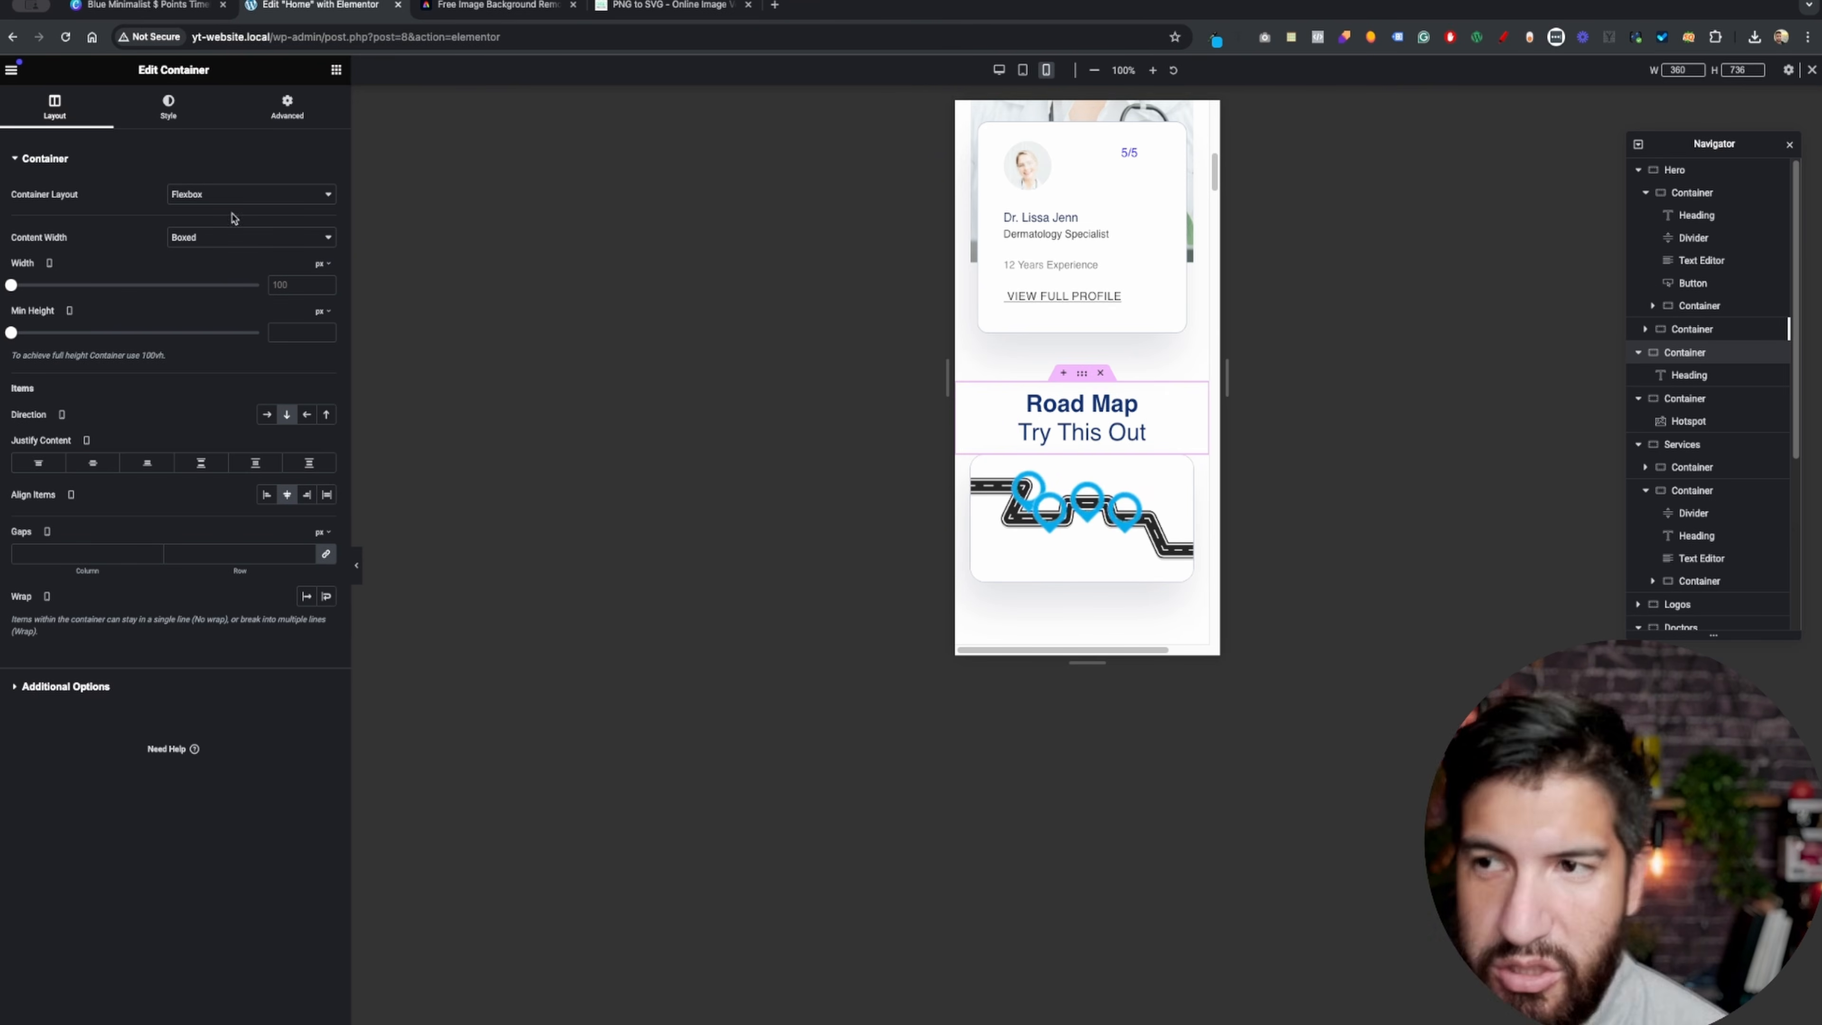
- Give the Road Map heading's container a mobile bottom padding of 40 px with 0 on the other sides, checking it at 320 px wide
click(1069, 405)
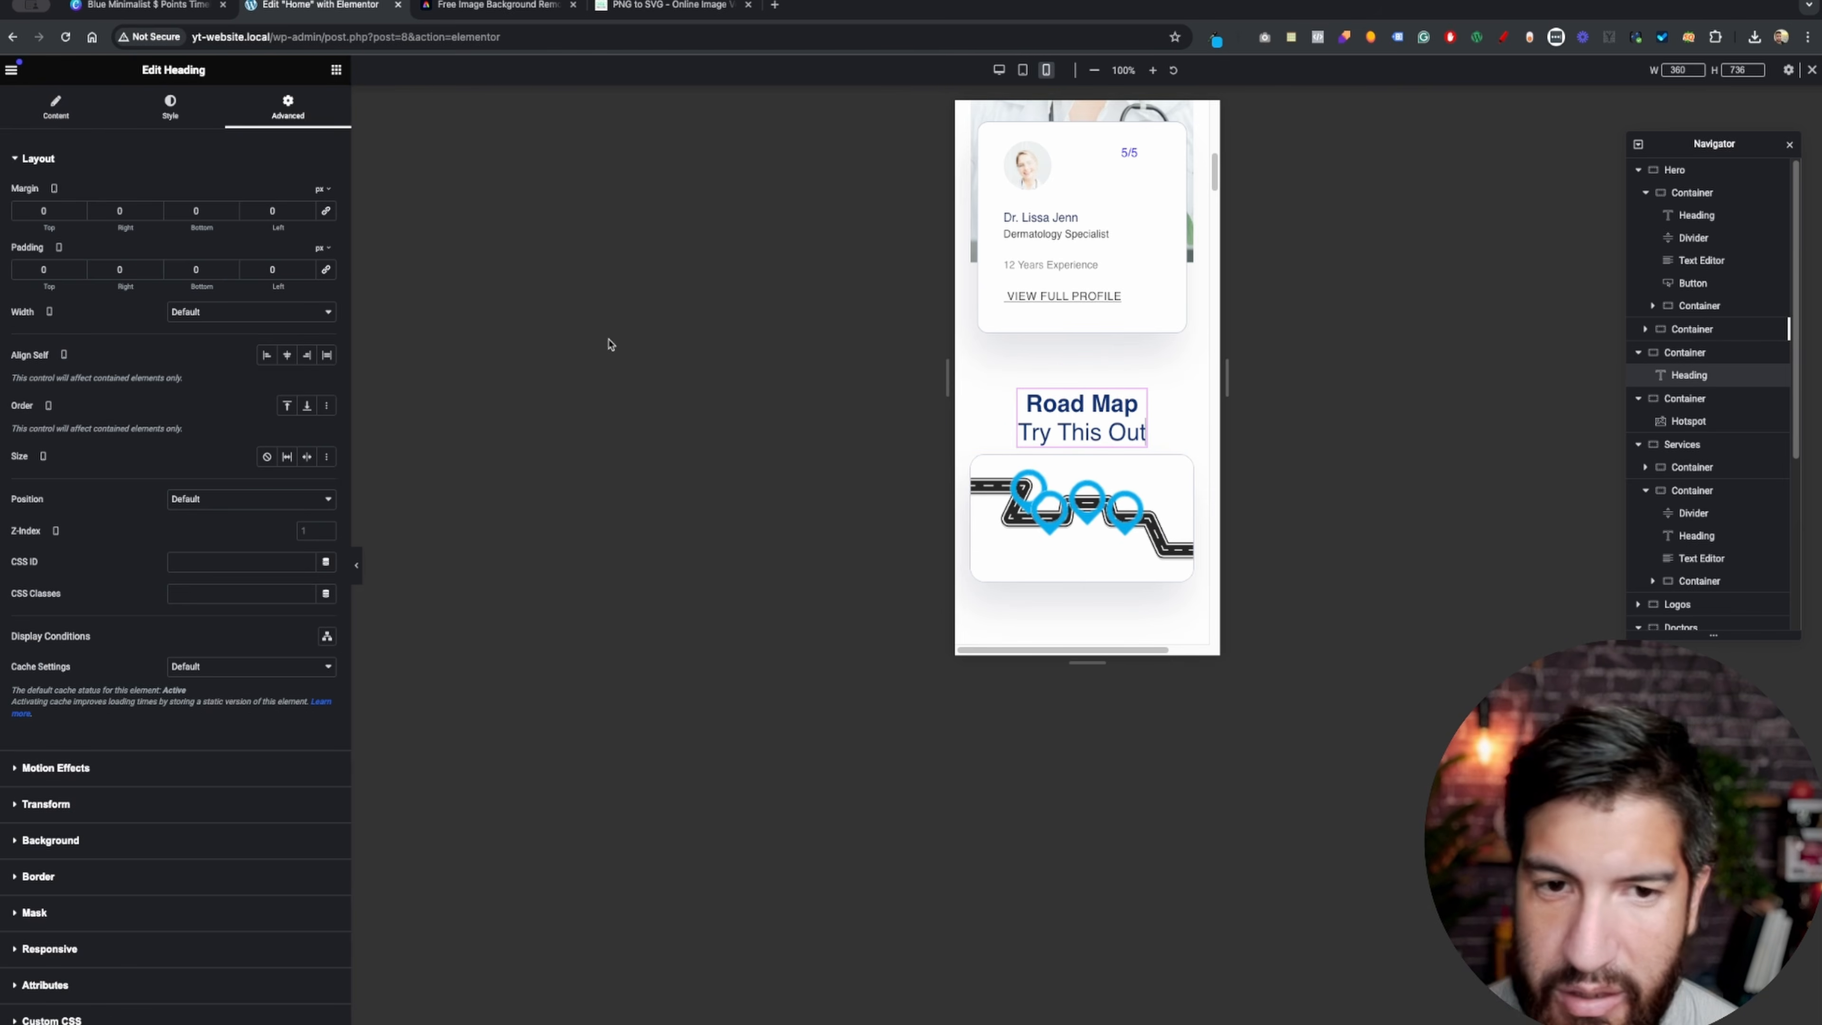
click(56, 108)
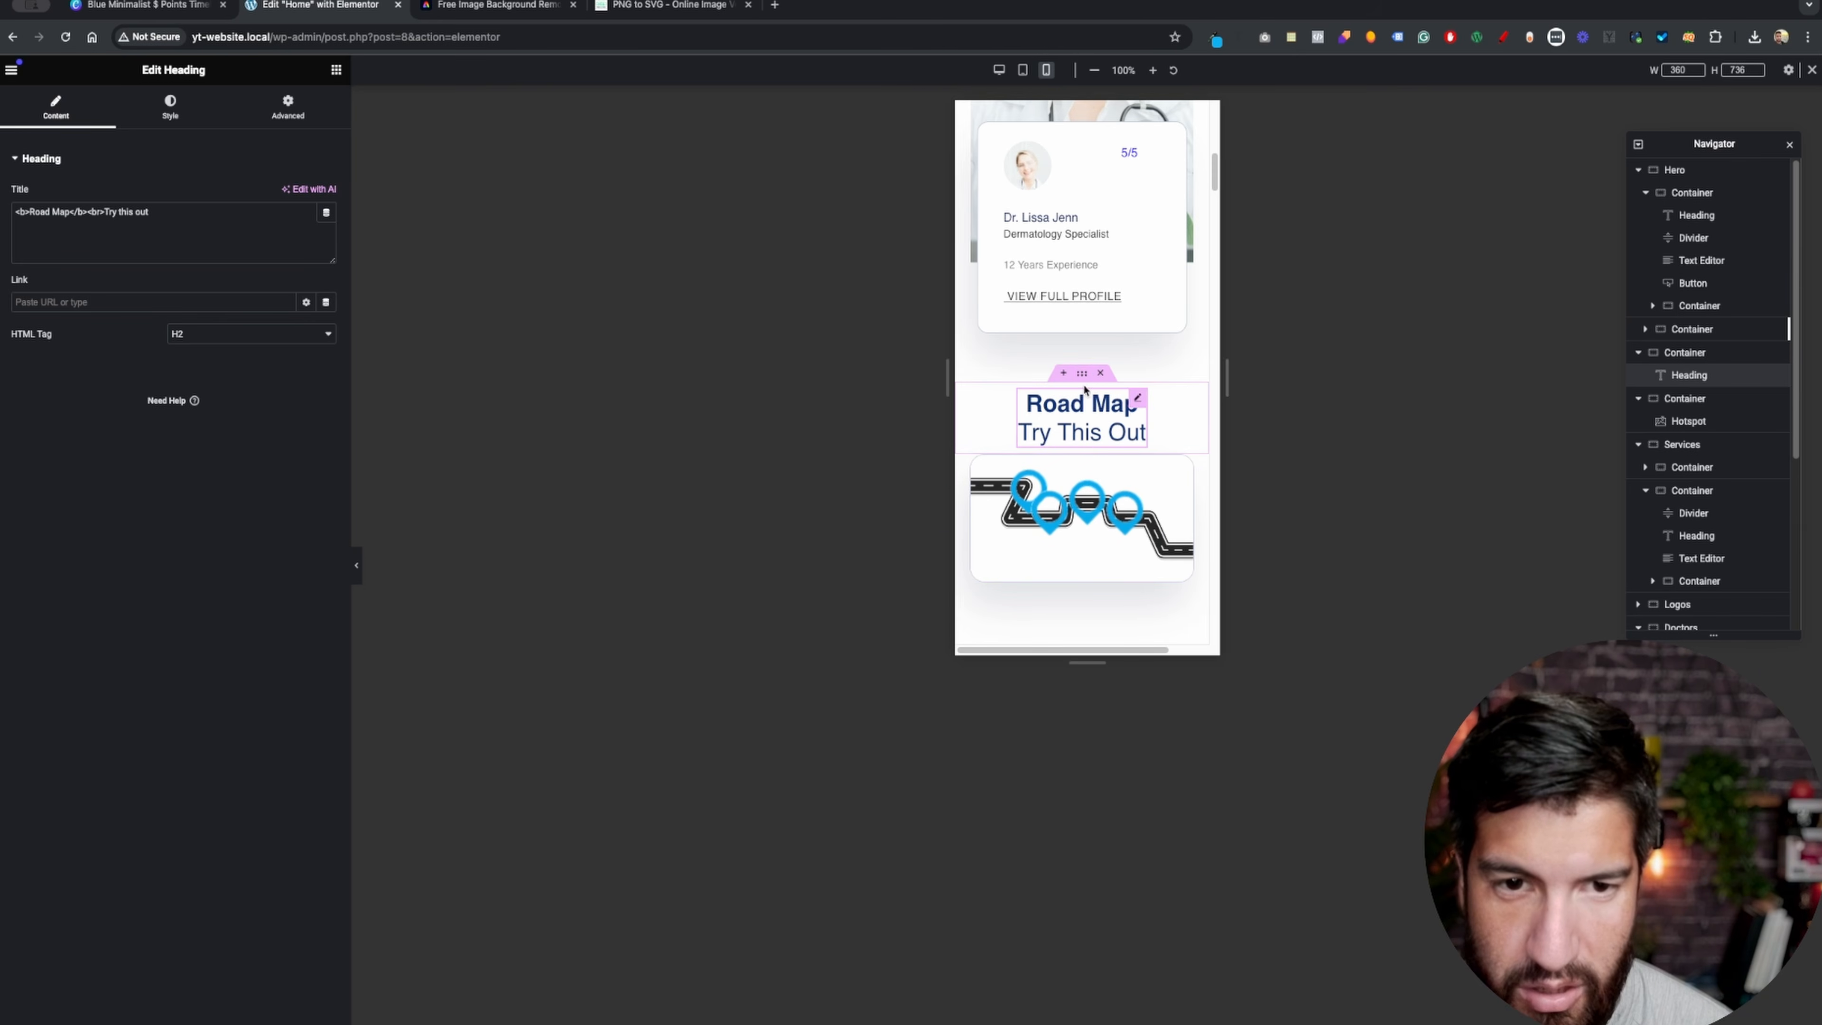
click(1082, 374)
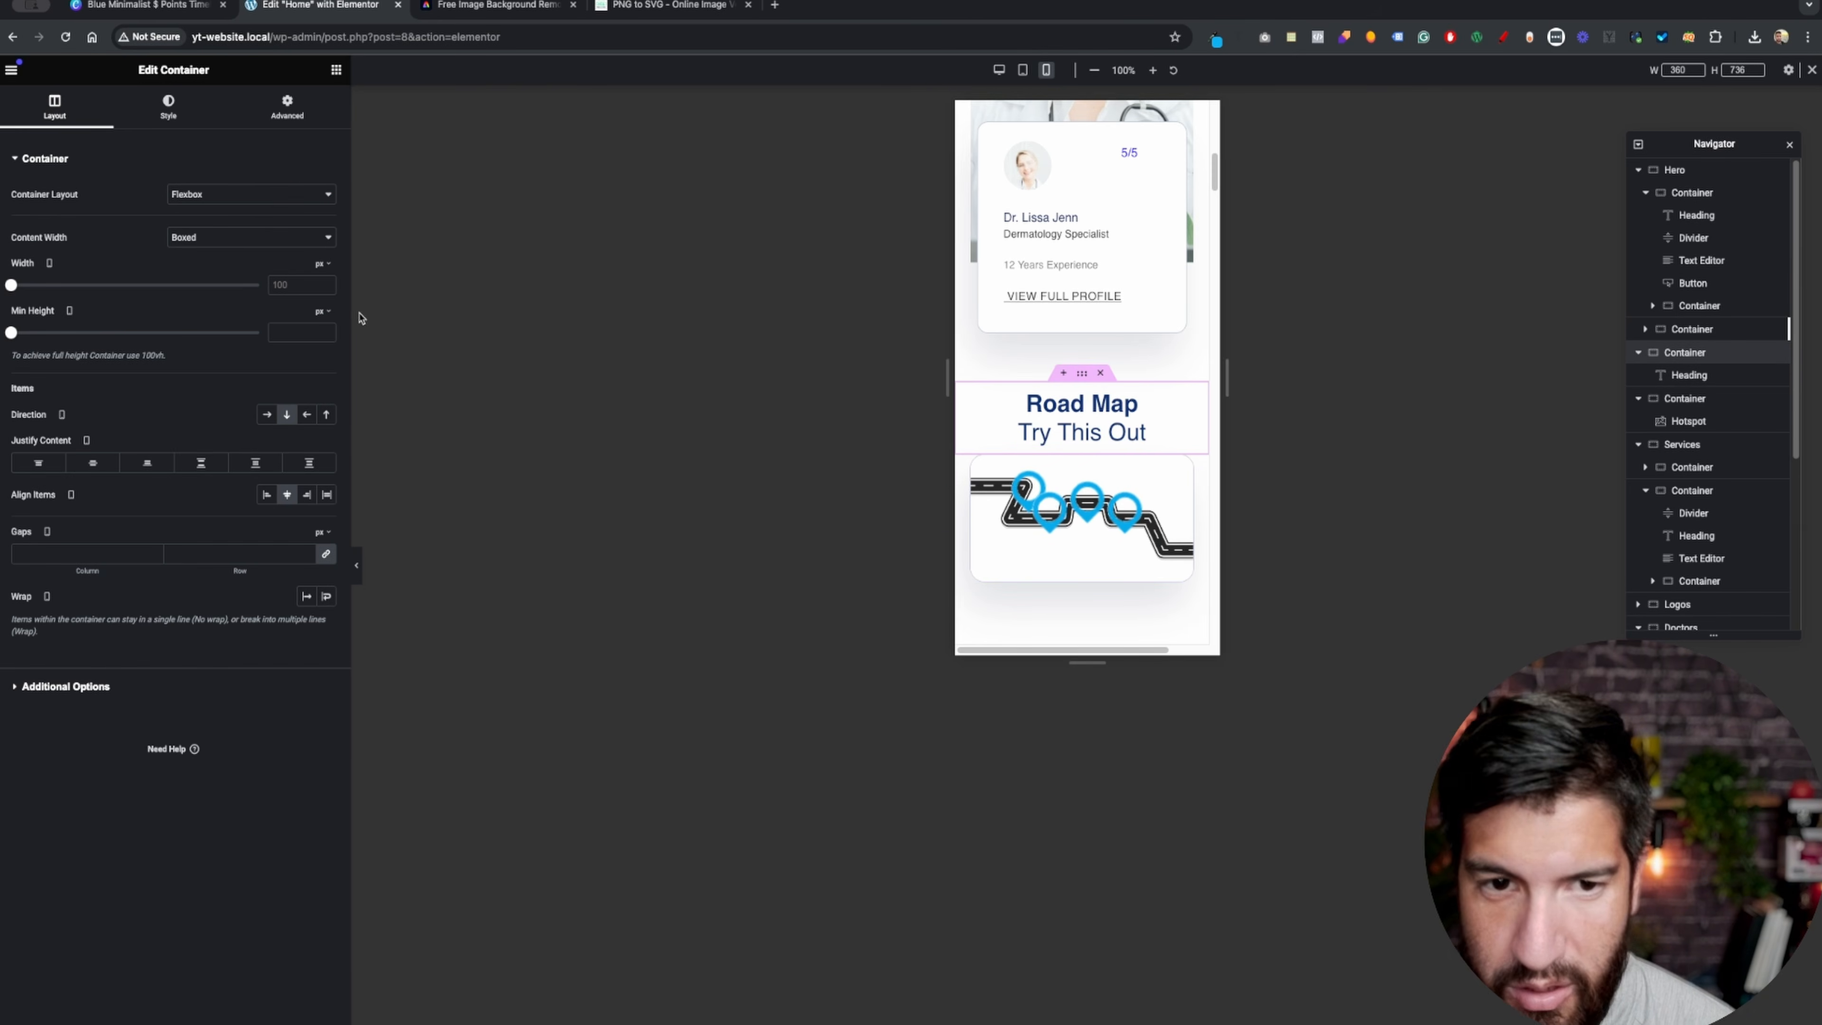
click(288, 111)
click(326, 270)
drag(201, 272, 170, 272)
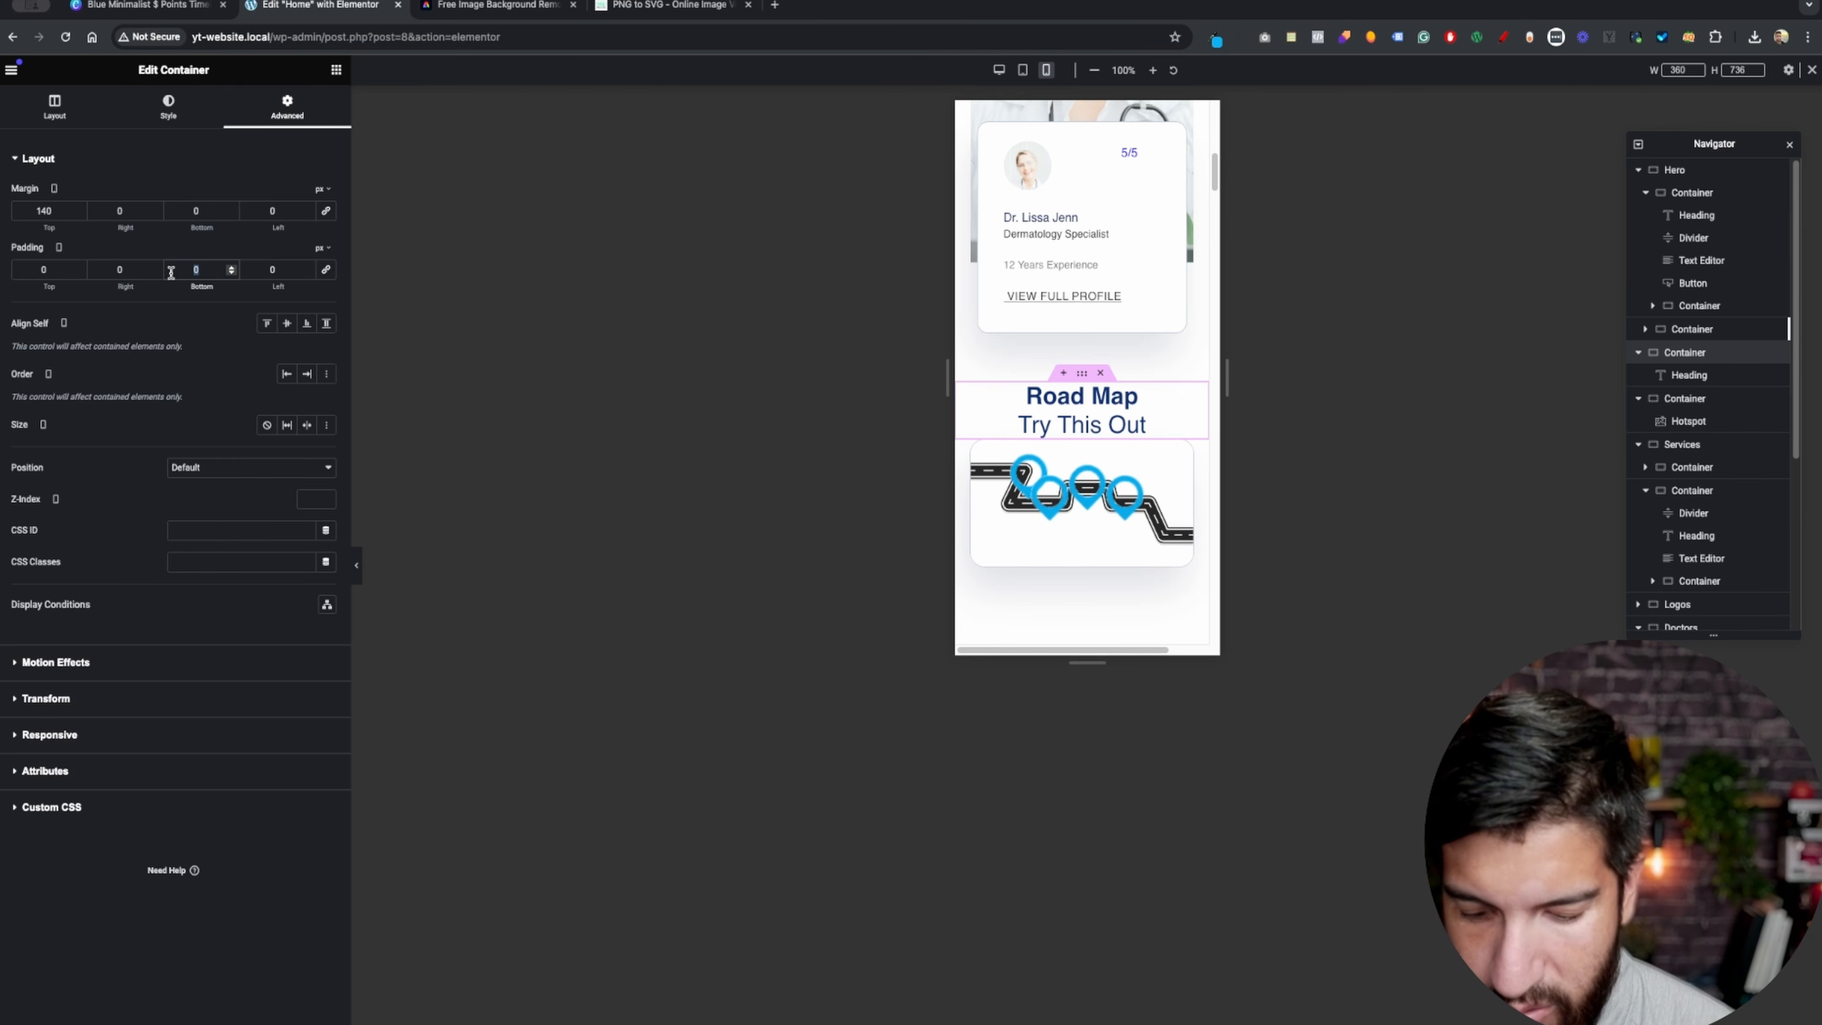
text(50)
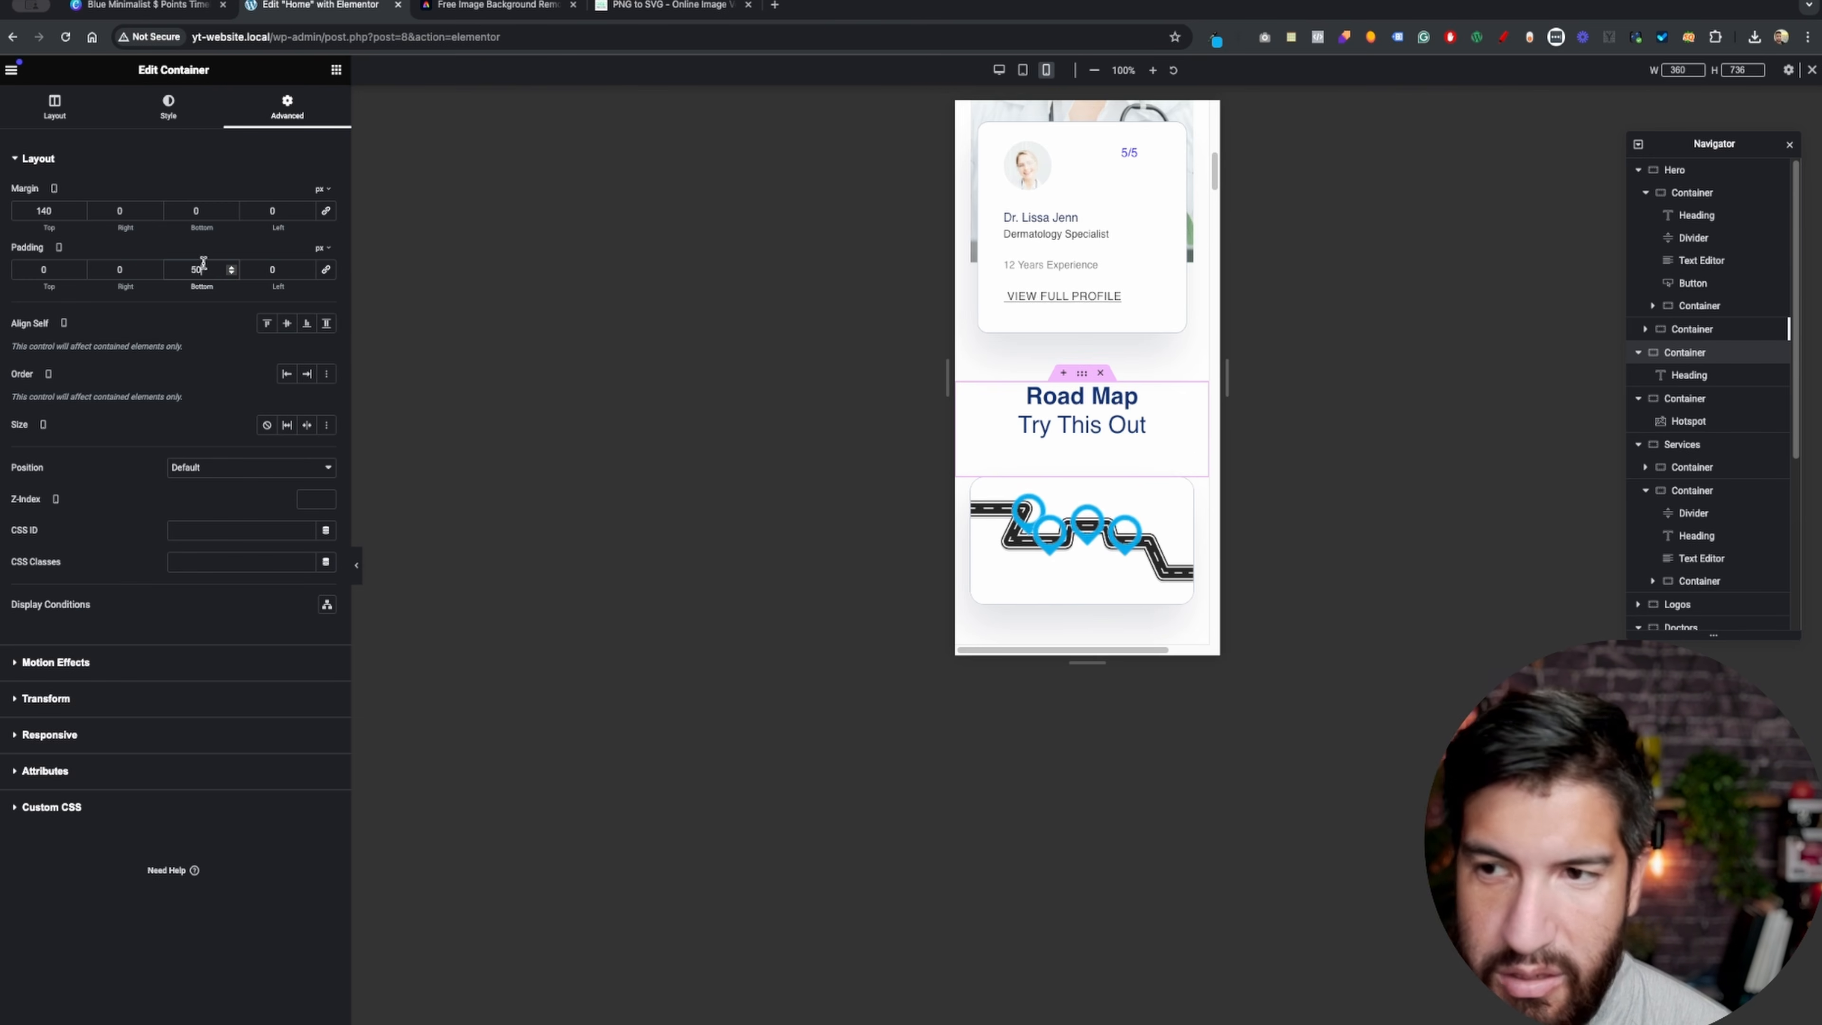
text(40)
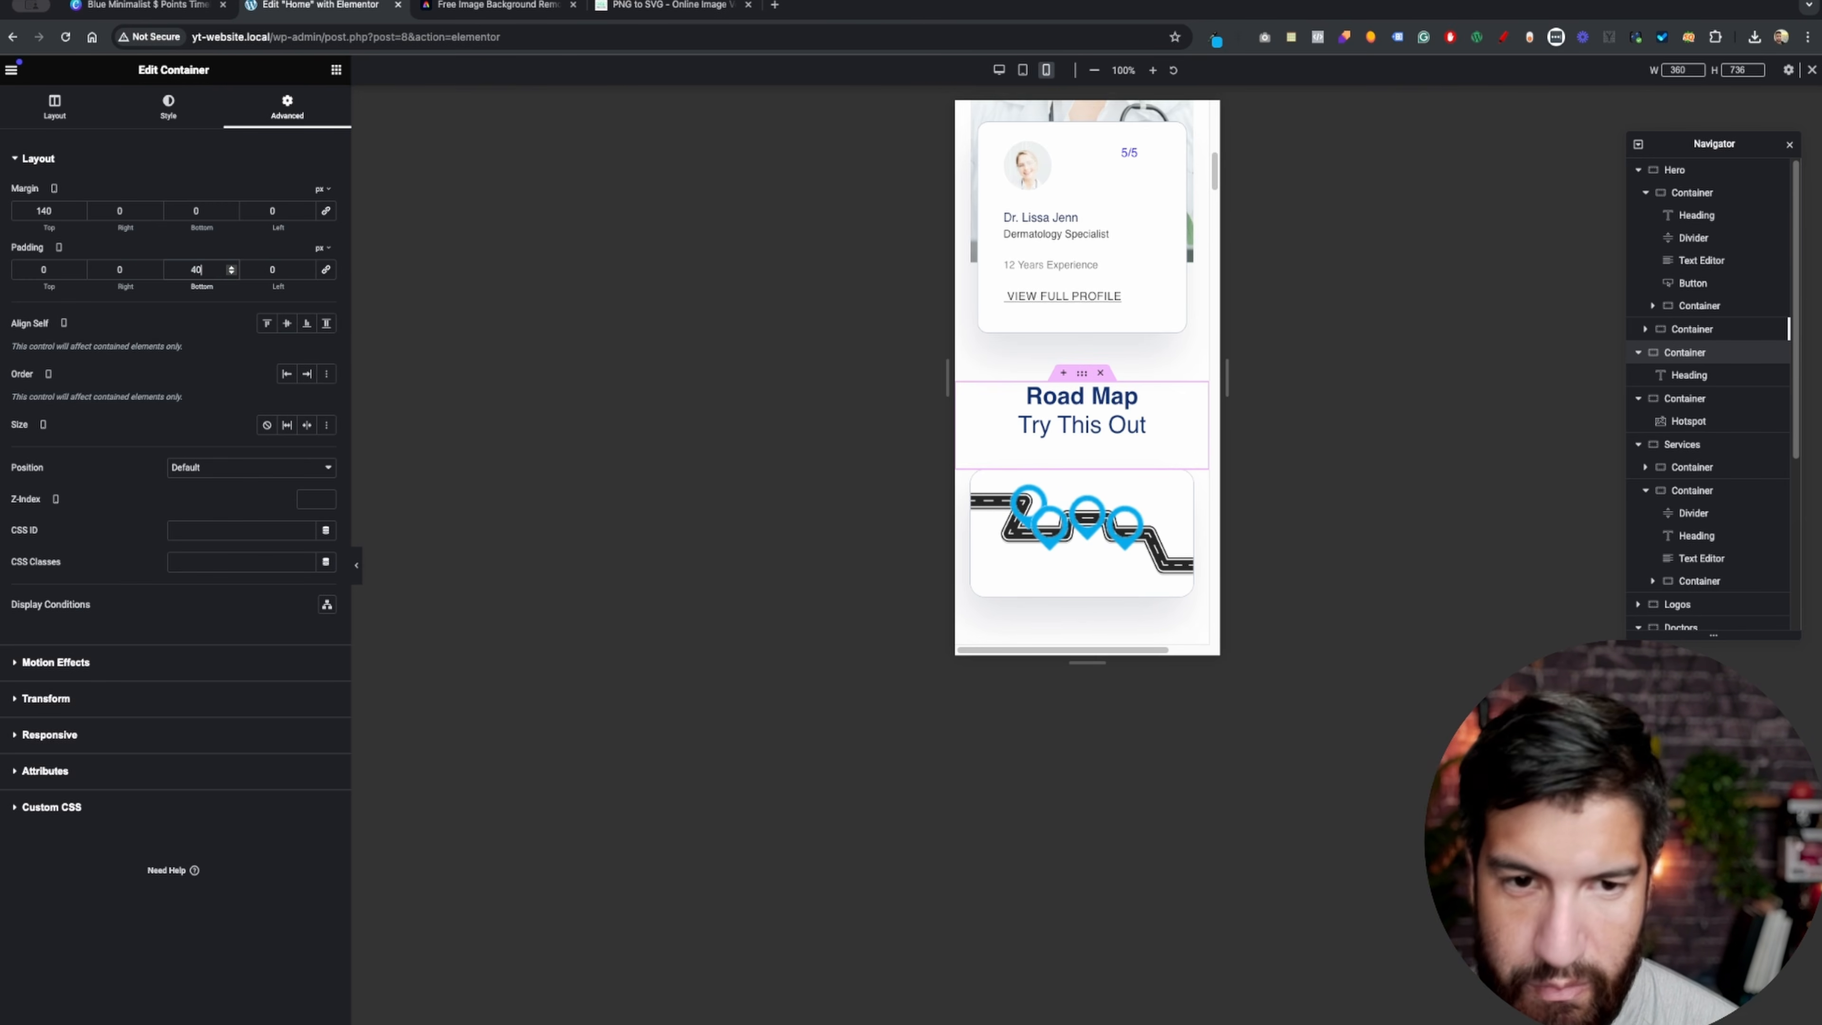
scroll(1124, 447, down, 3)
mouse_move(1026, 384)
drag(1227, 395, 1127, 425)
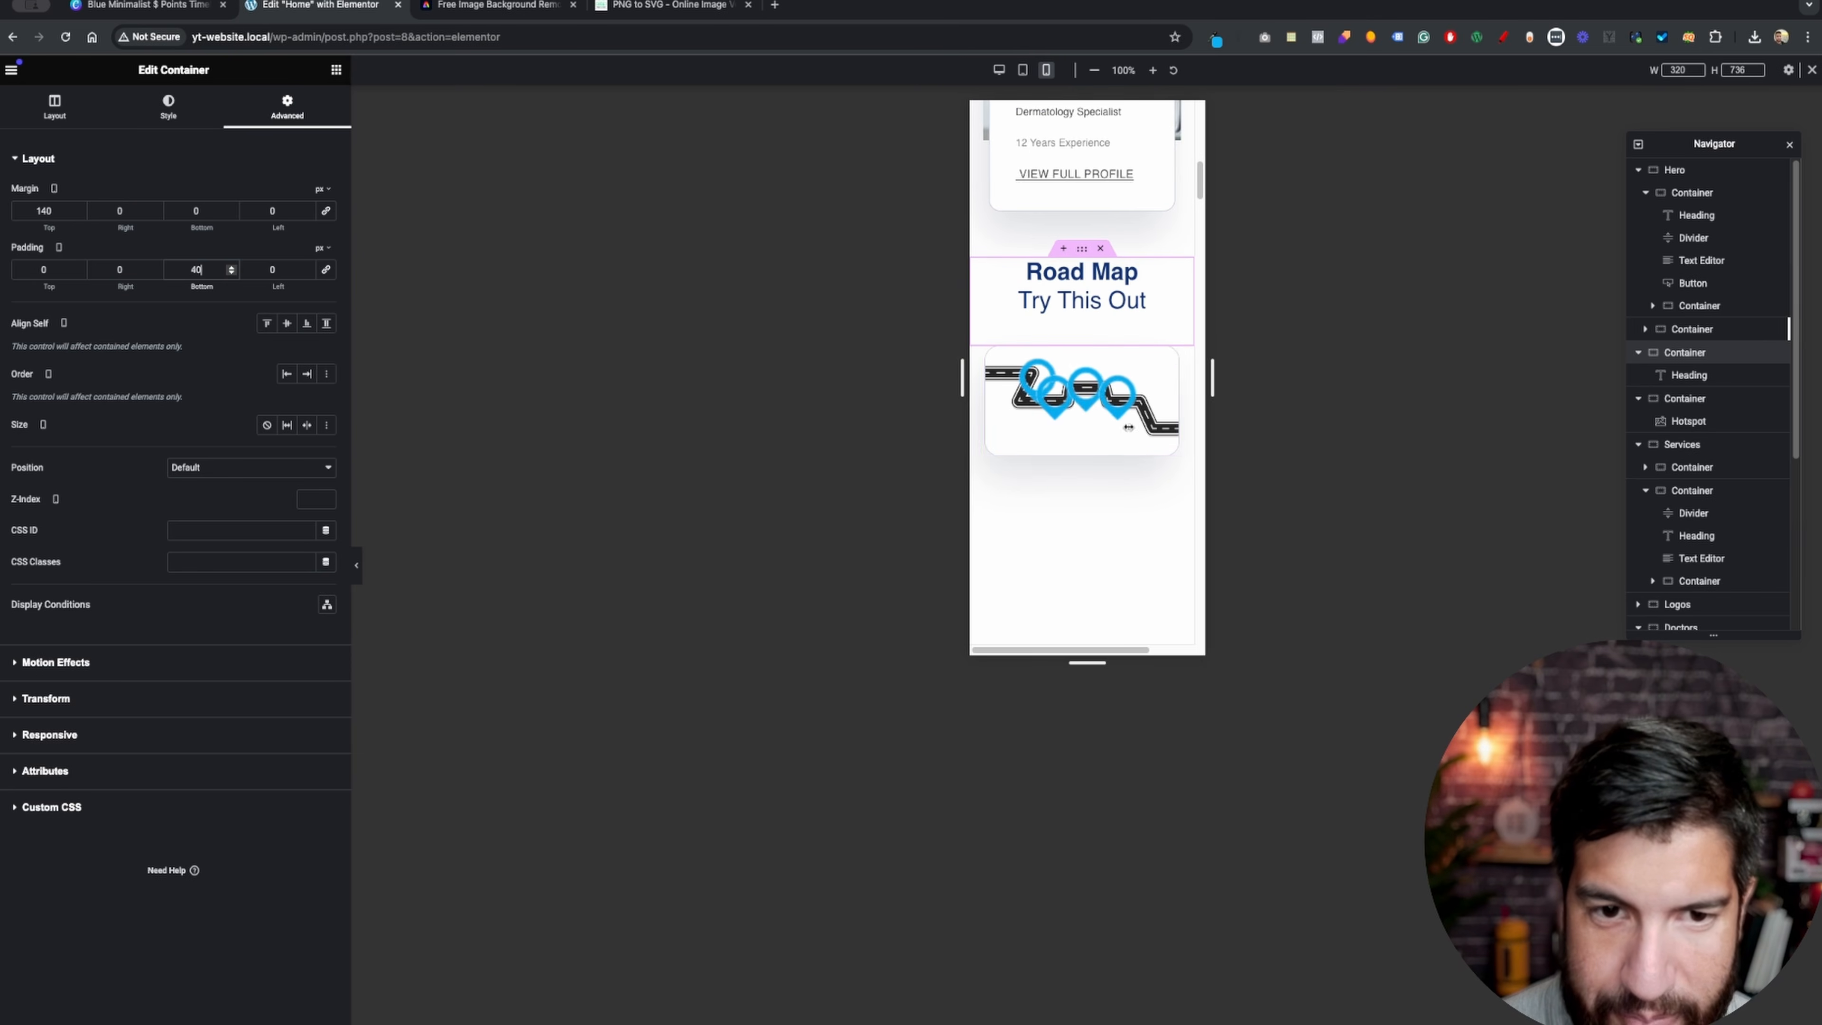
- Set the hotspot pin size to 37 px for mobile, checking the pins at a preview width of 767 px
mouse_move(1069, 402)
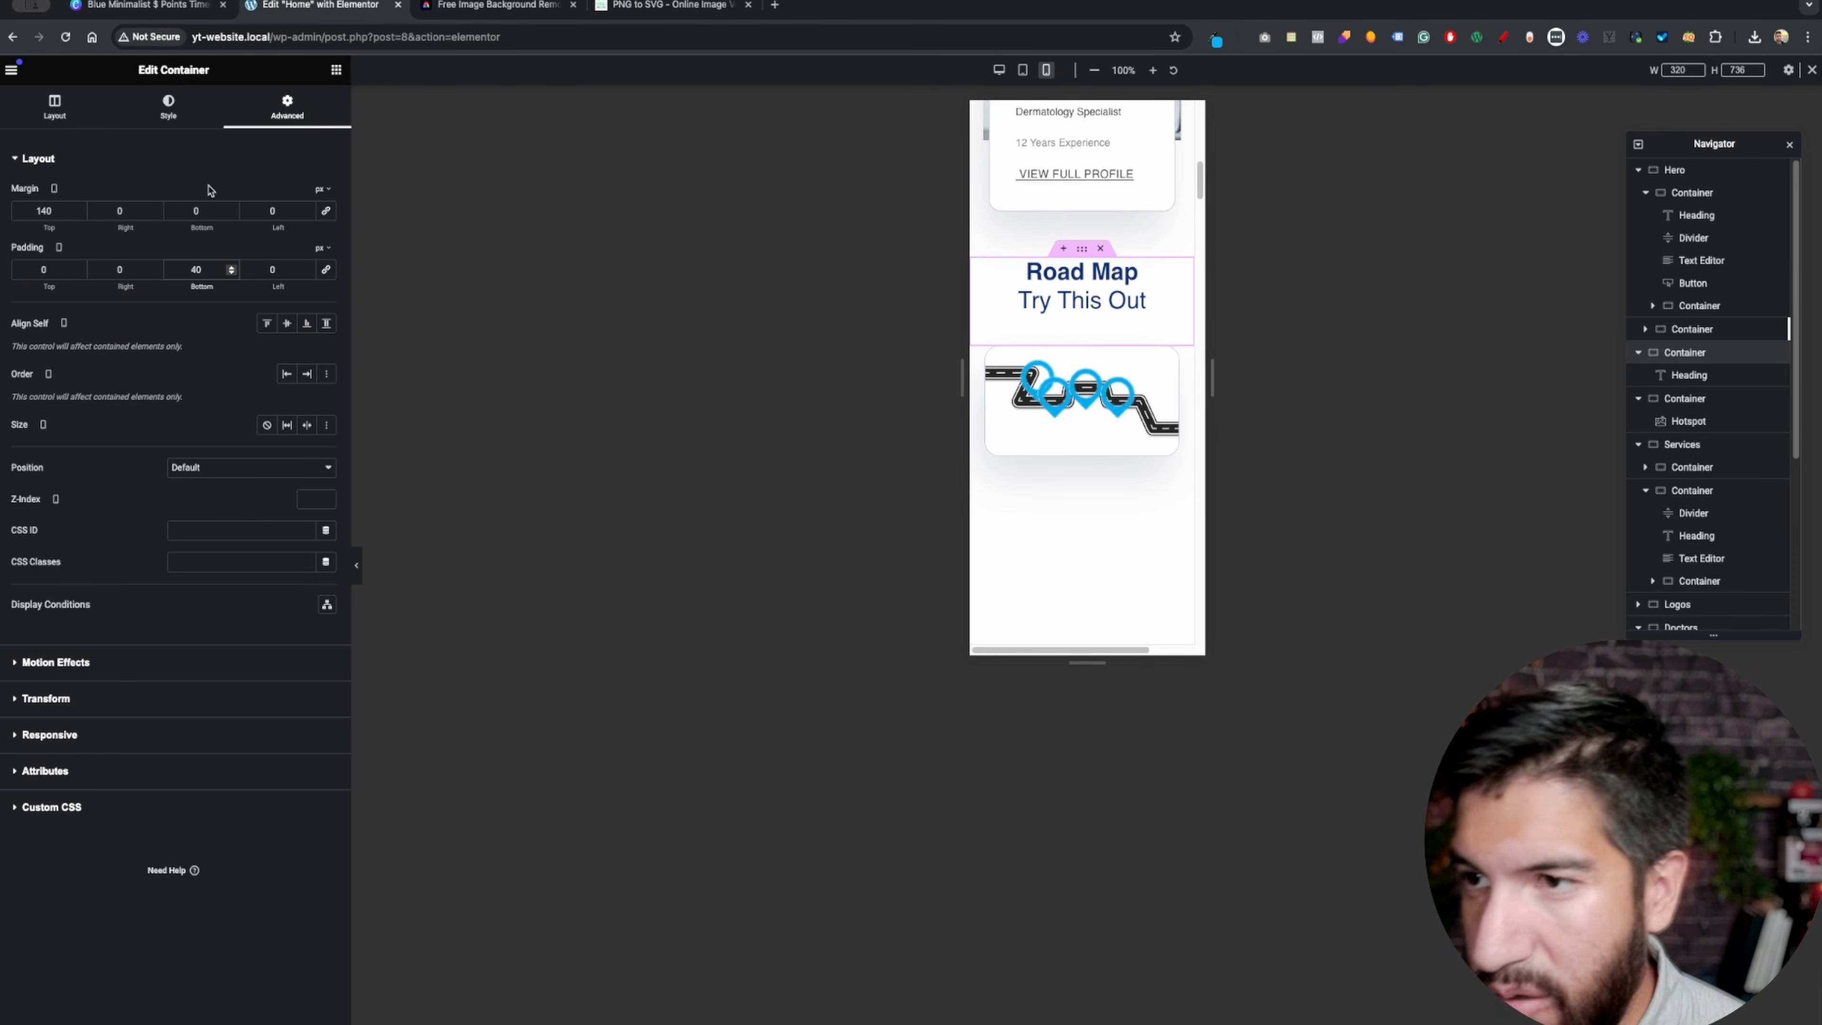
click(183, 126)
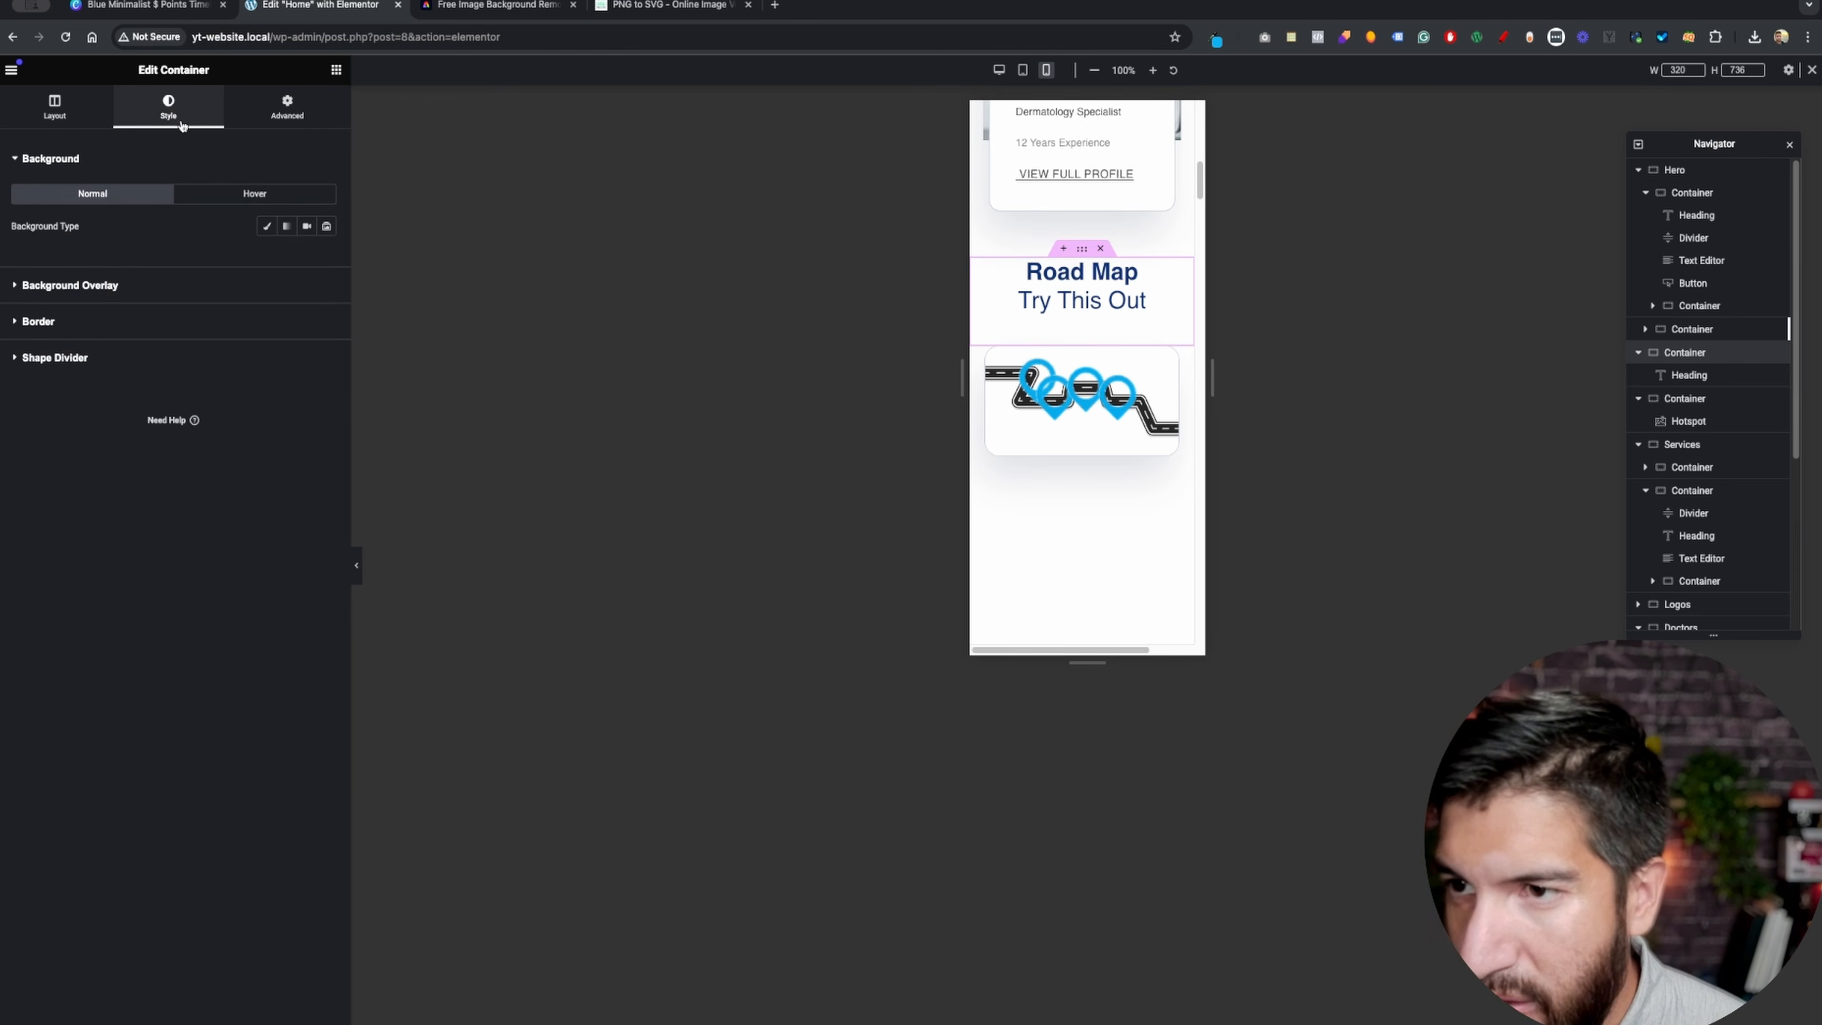
click(1084, 424)
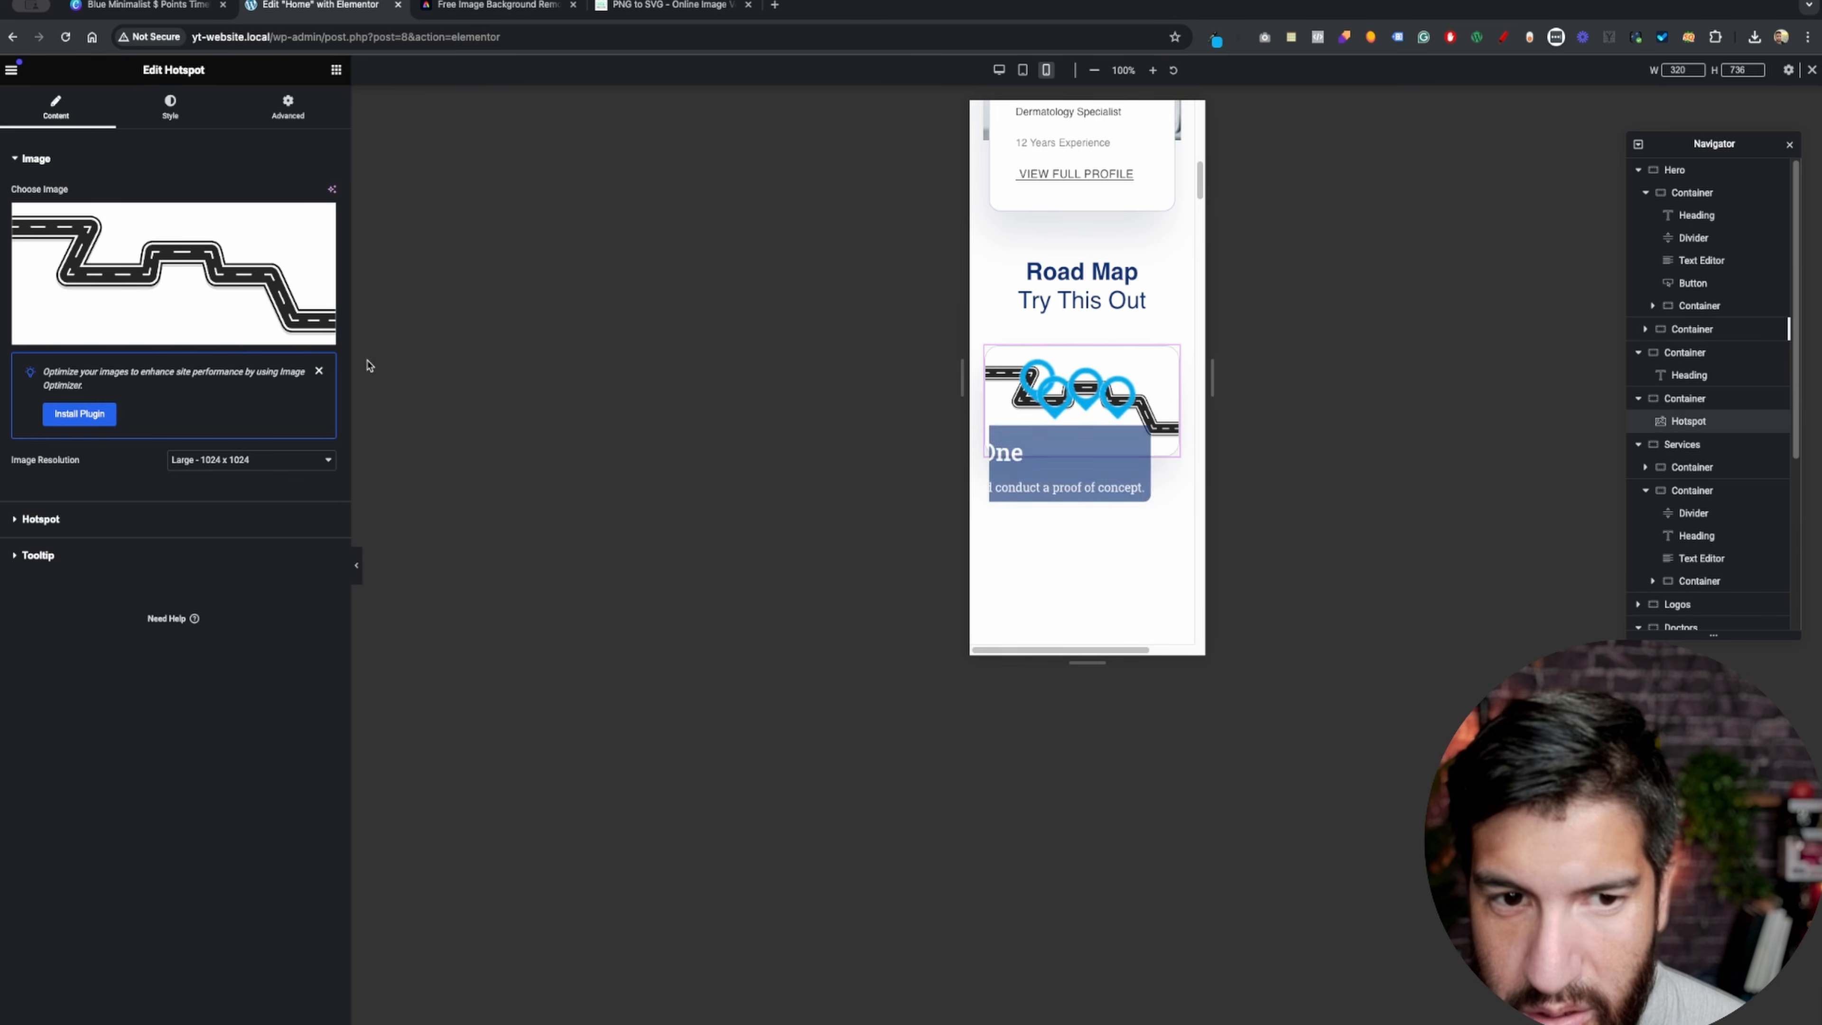
click(172, 113)
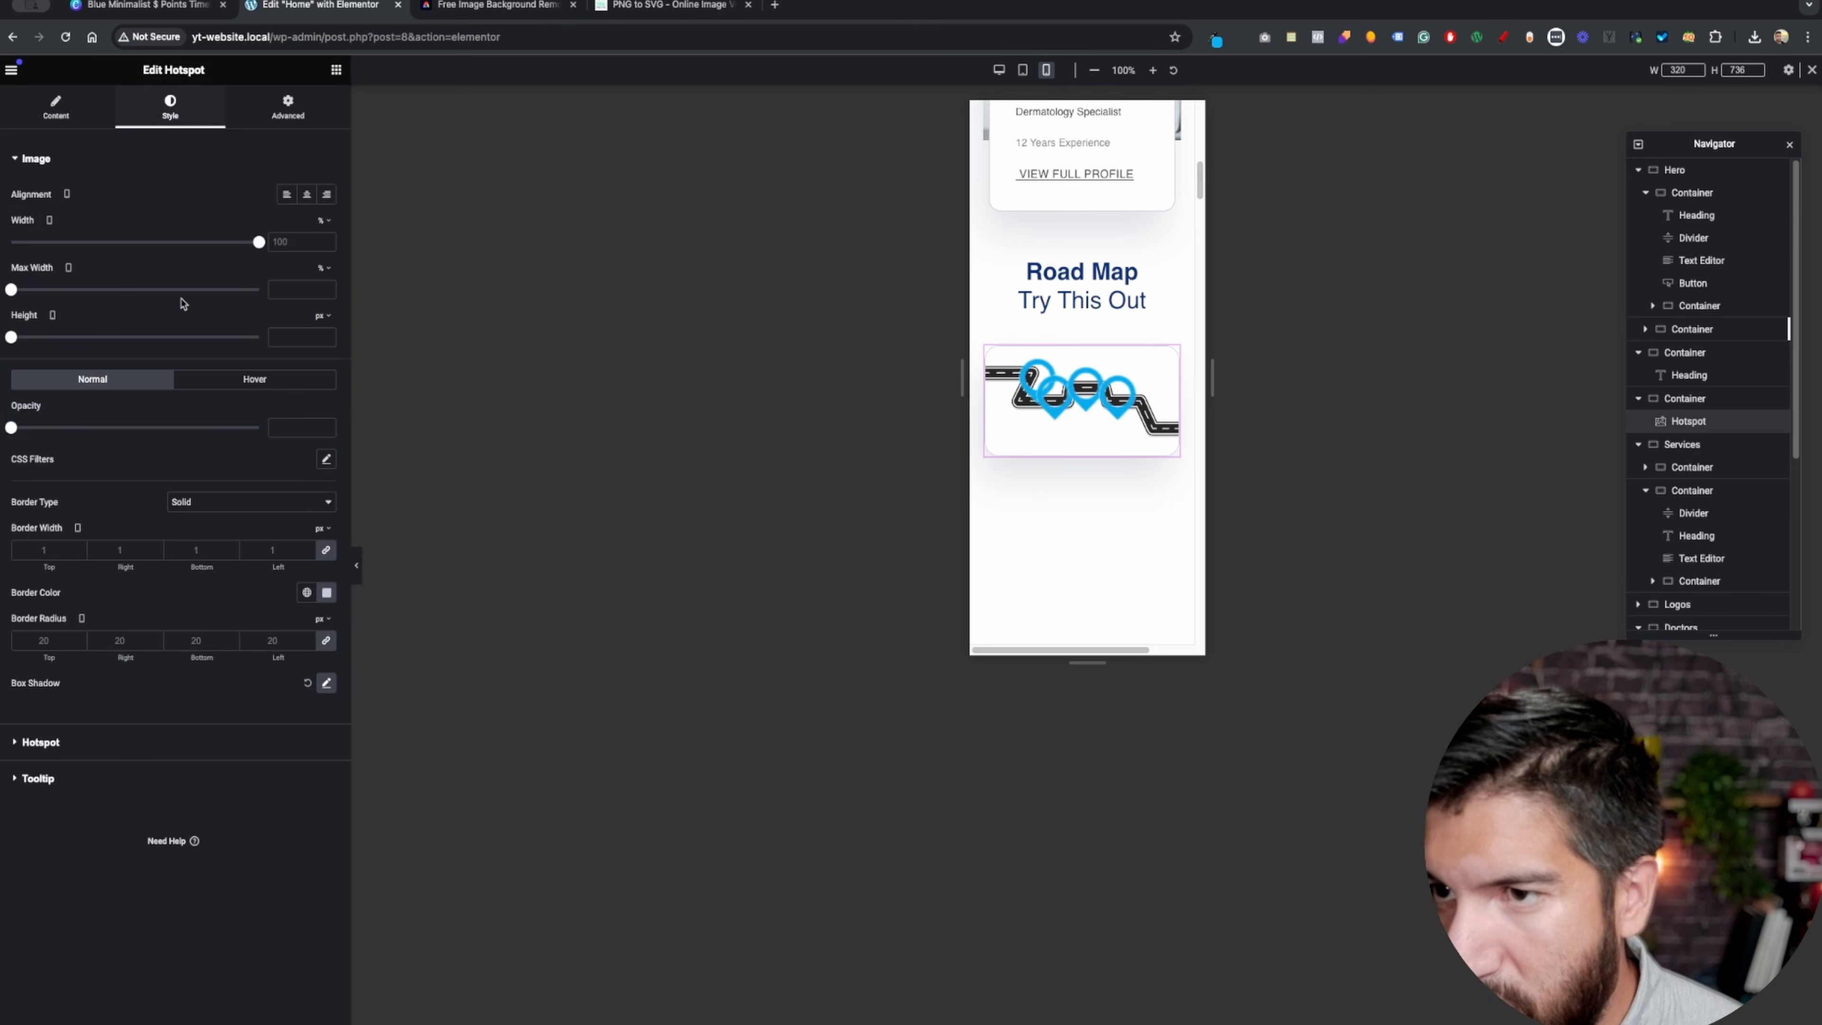
click(84, 745)
drag(58, 282, 32, 283)
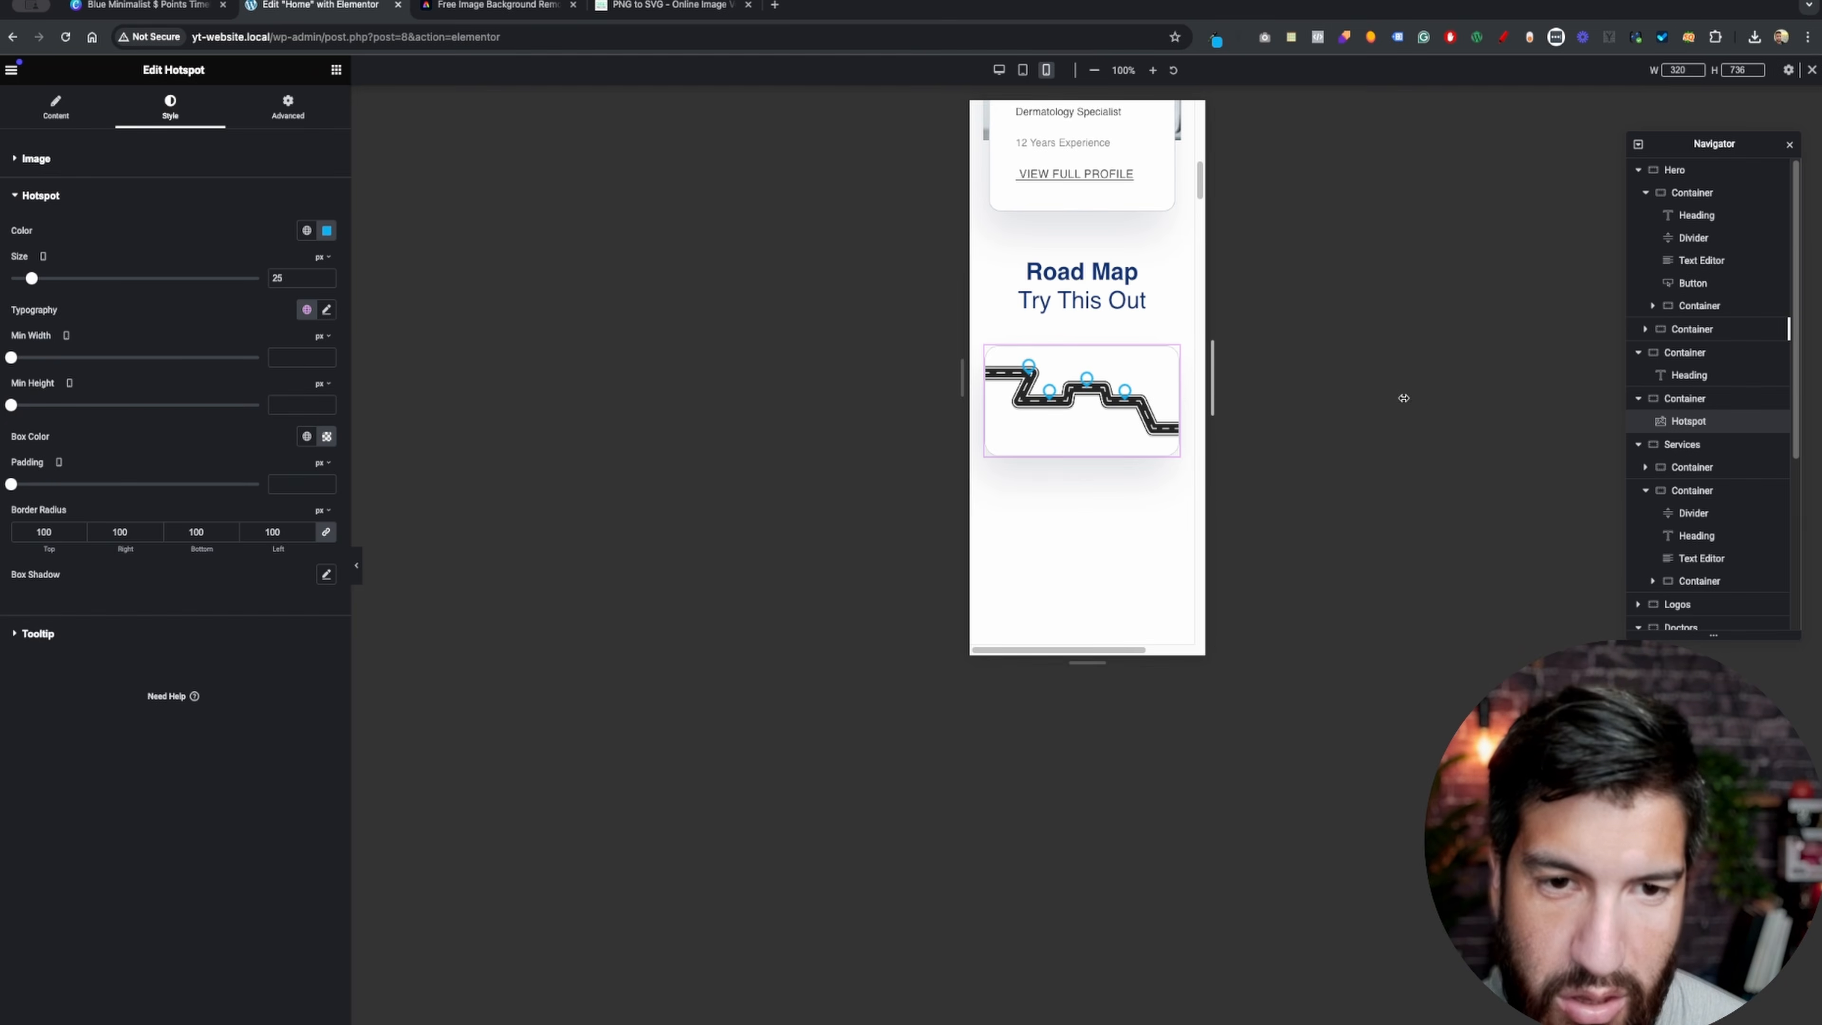
drag(1385, 396, 1385, 395)
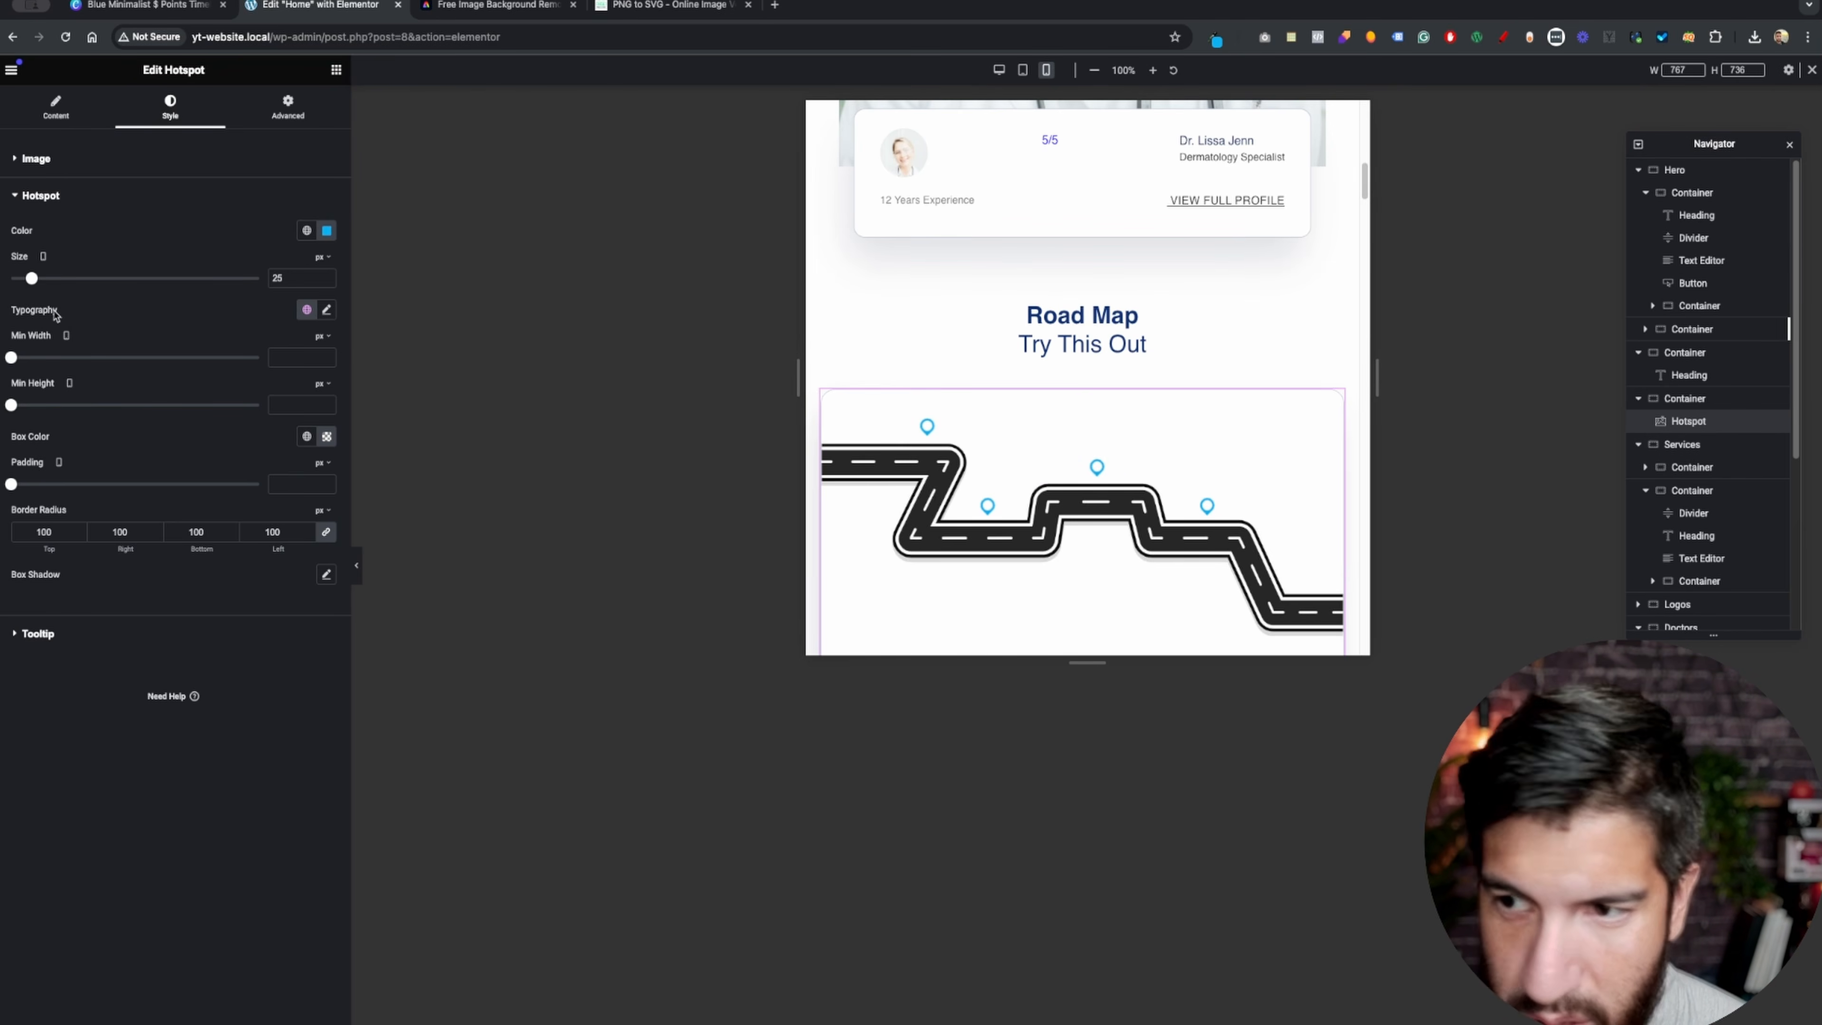
drag(28, 280, 44, 279)
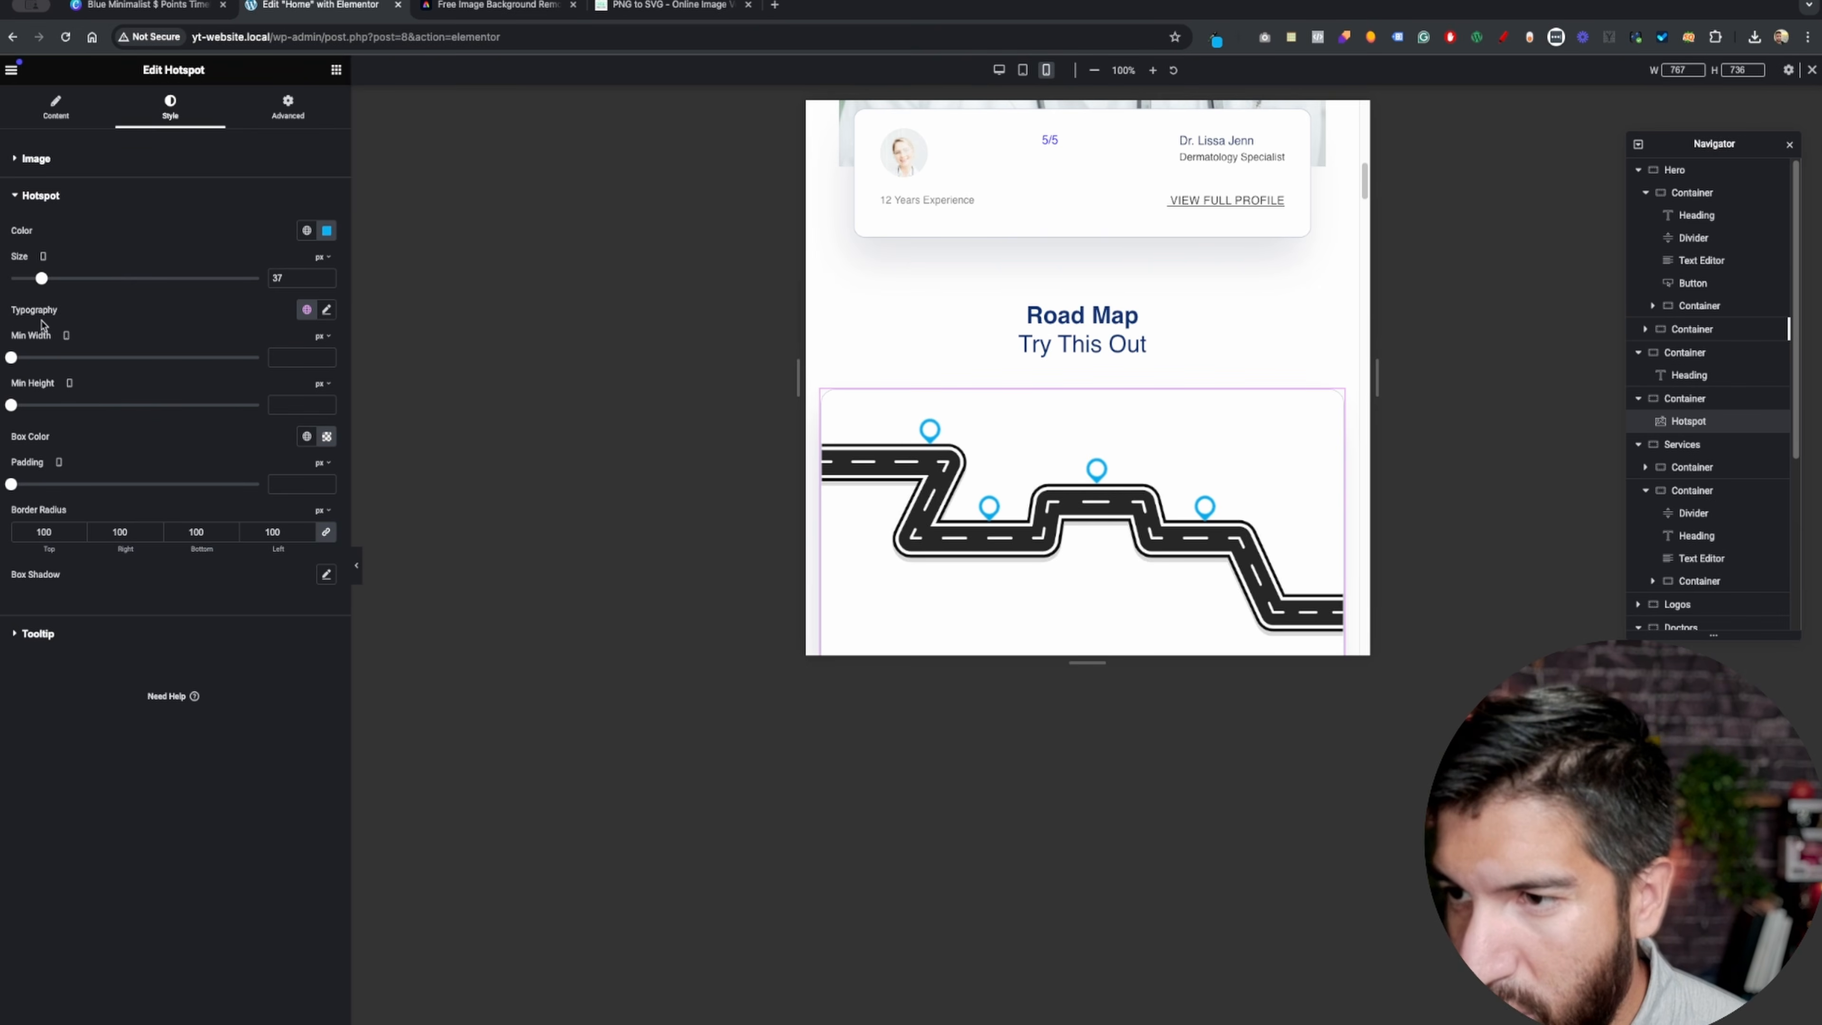
- Offset hotspot Item #1 by 20 horizontally and 11 vertically for mobile
click(55, 107)
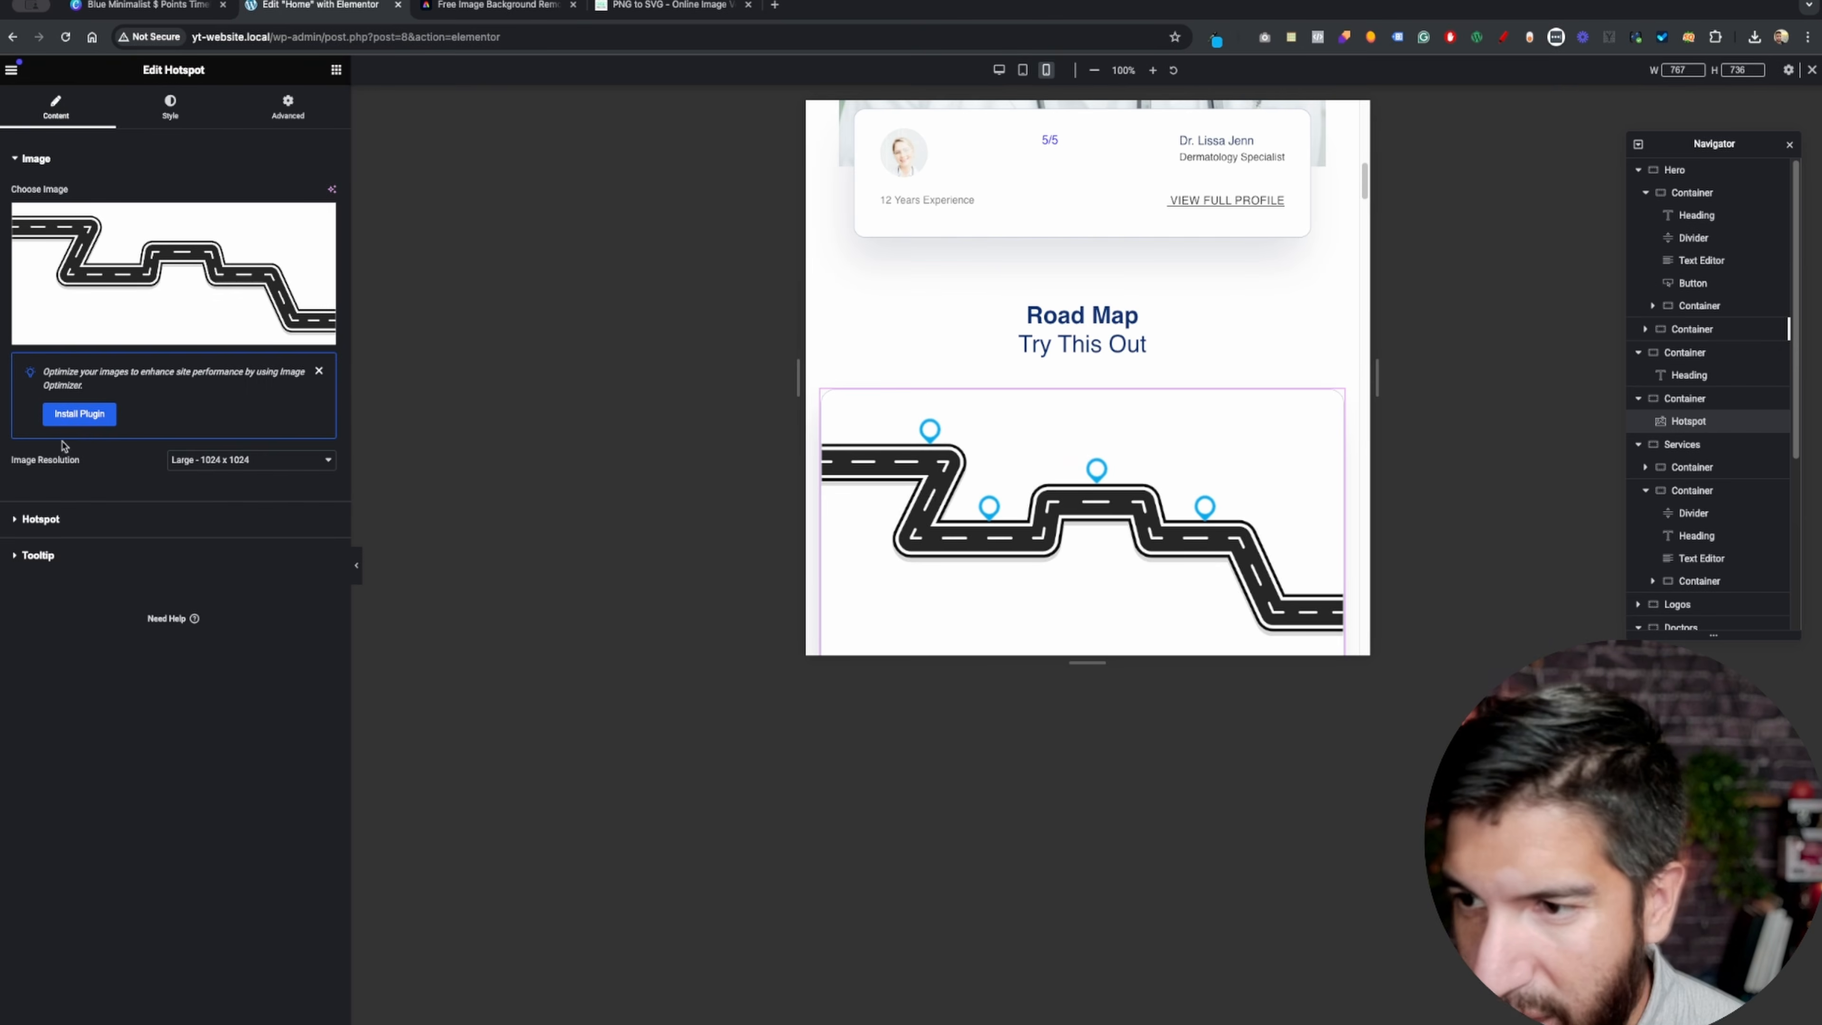
click(77, 520)
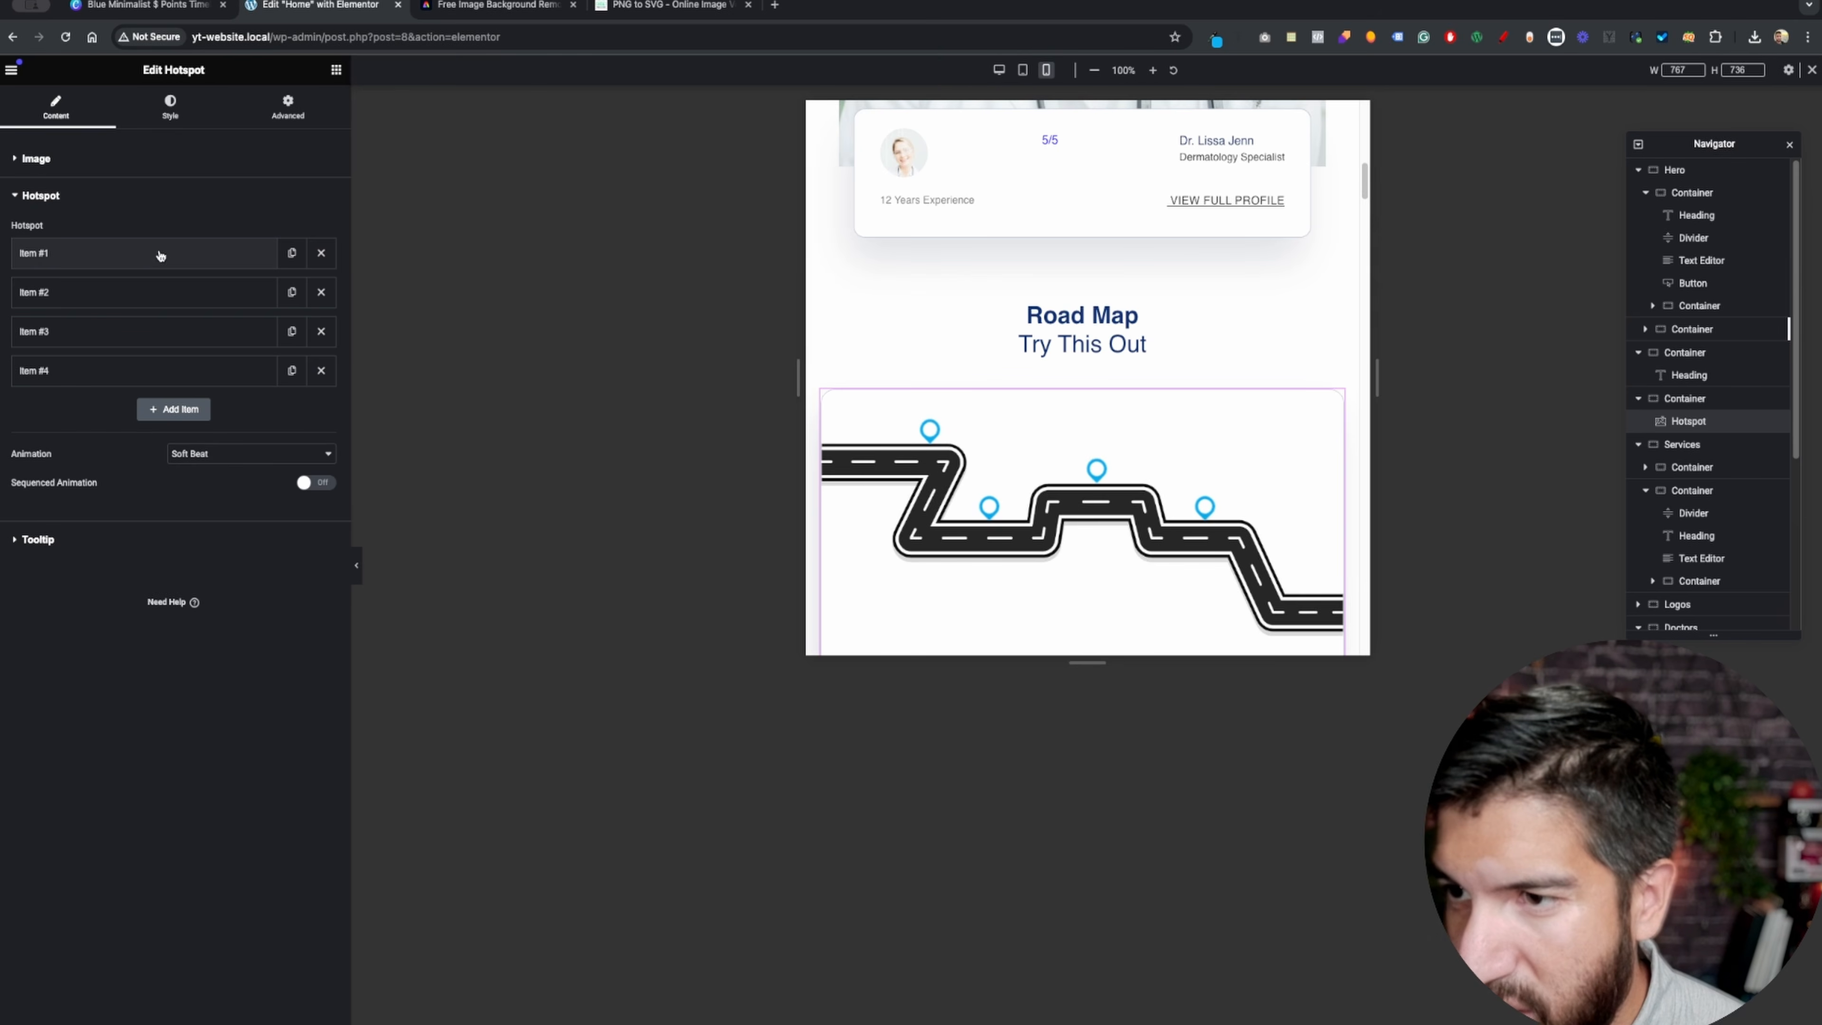
click(225, 259)
click(247, 290)
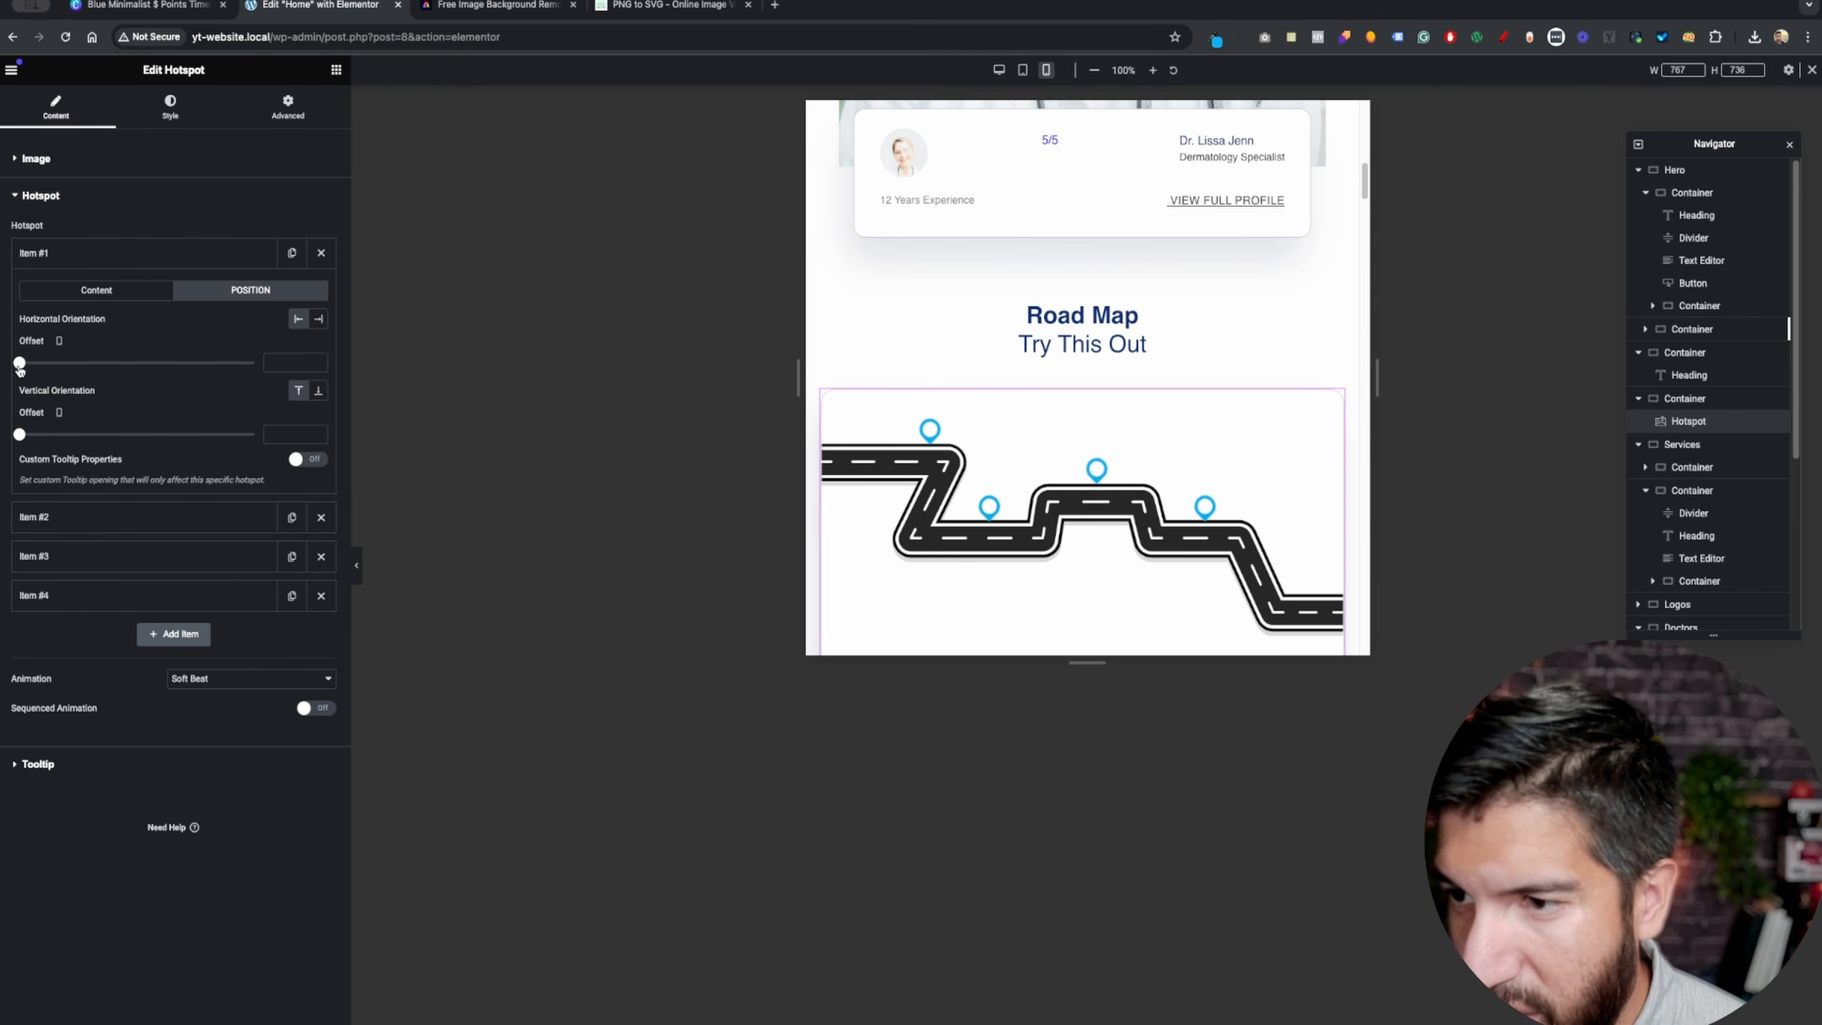
drag(21, 366, 71, 366)
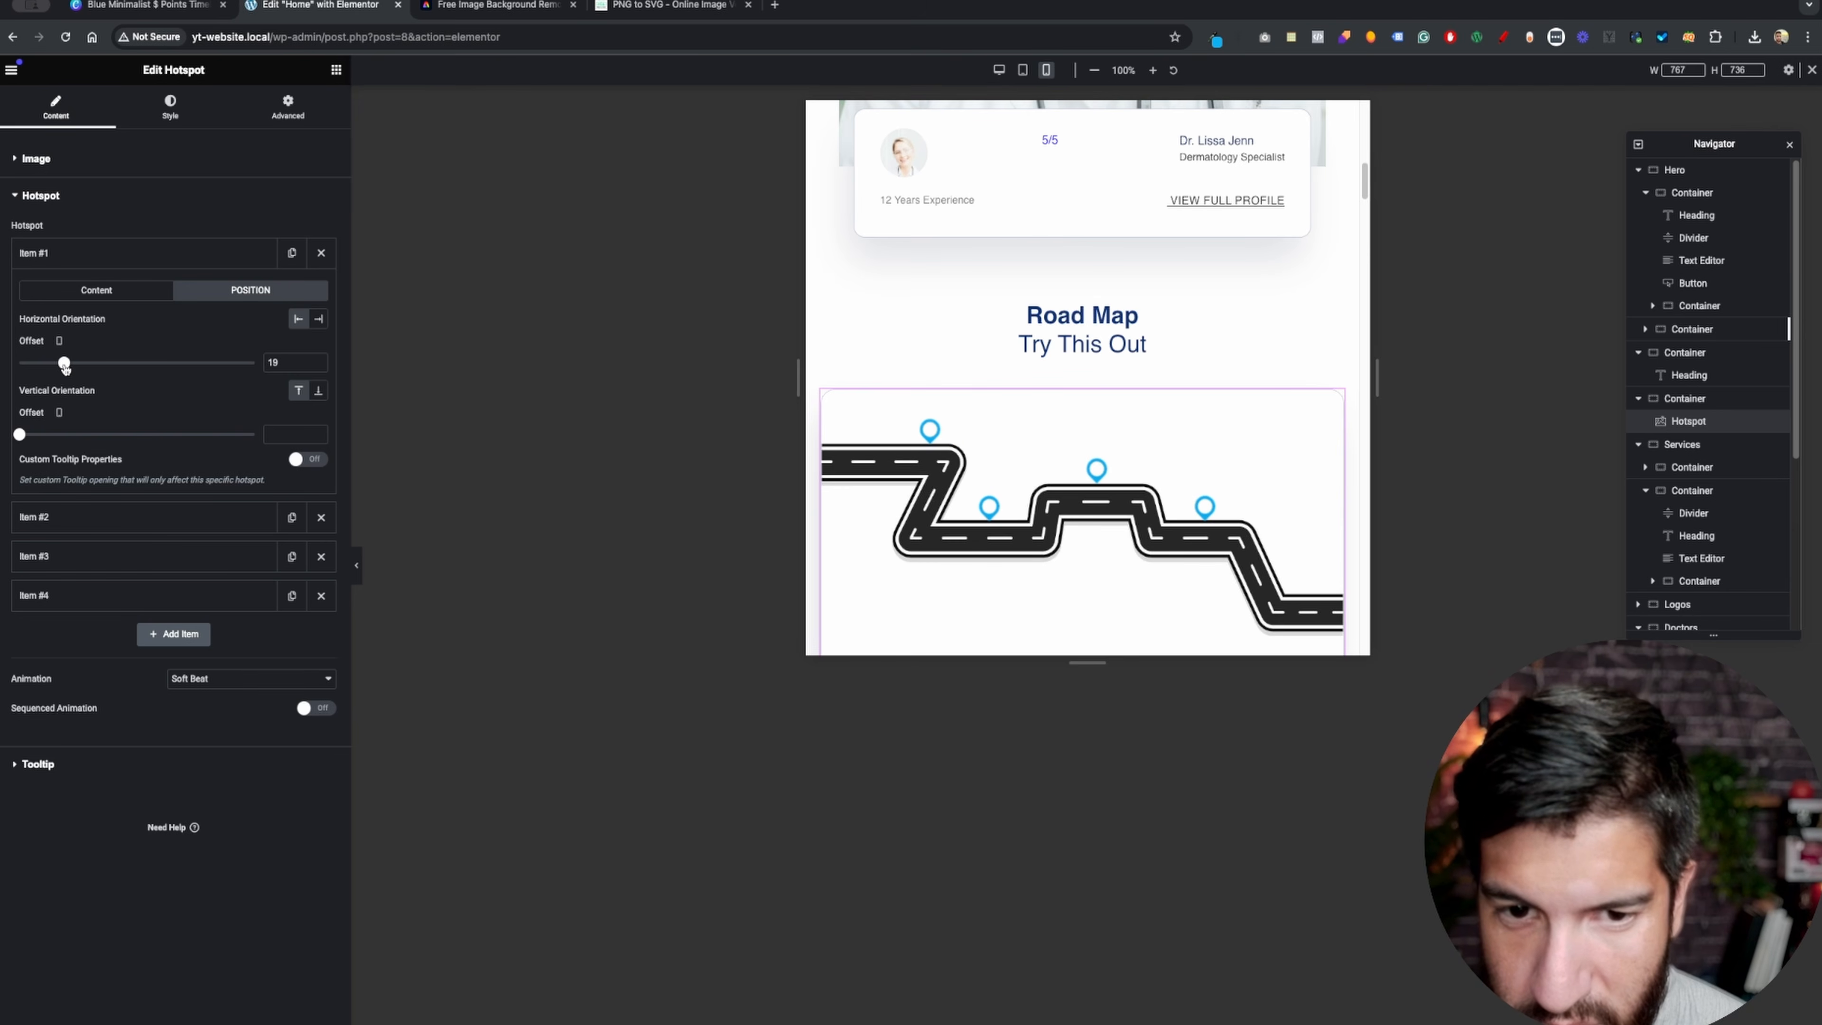
drag(19, 435, 34, 435)
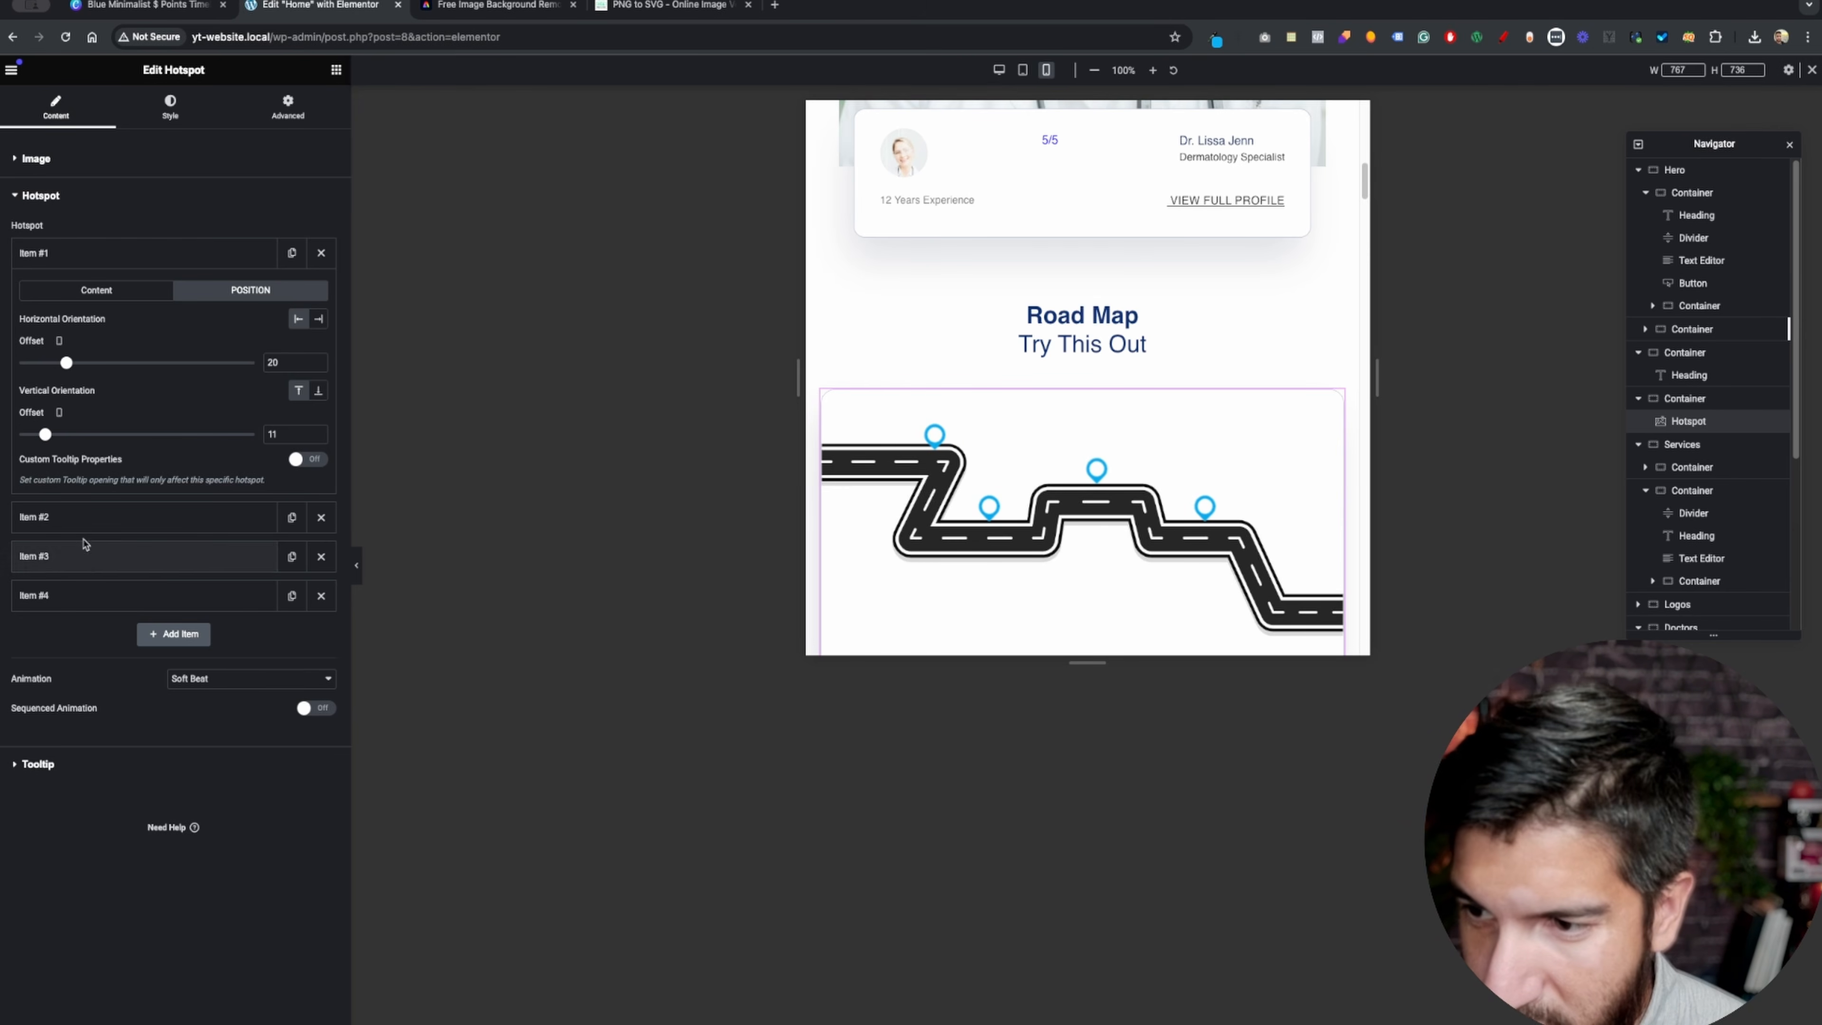
- Set the mobile vertical offset of hotspot Item #2 to 39
click(84, 518)
click(254, 330)
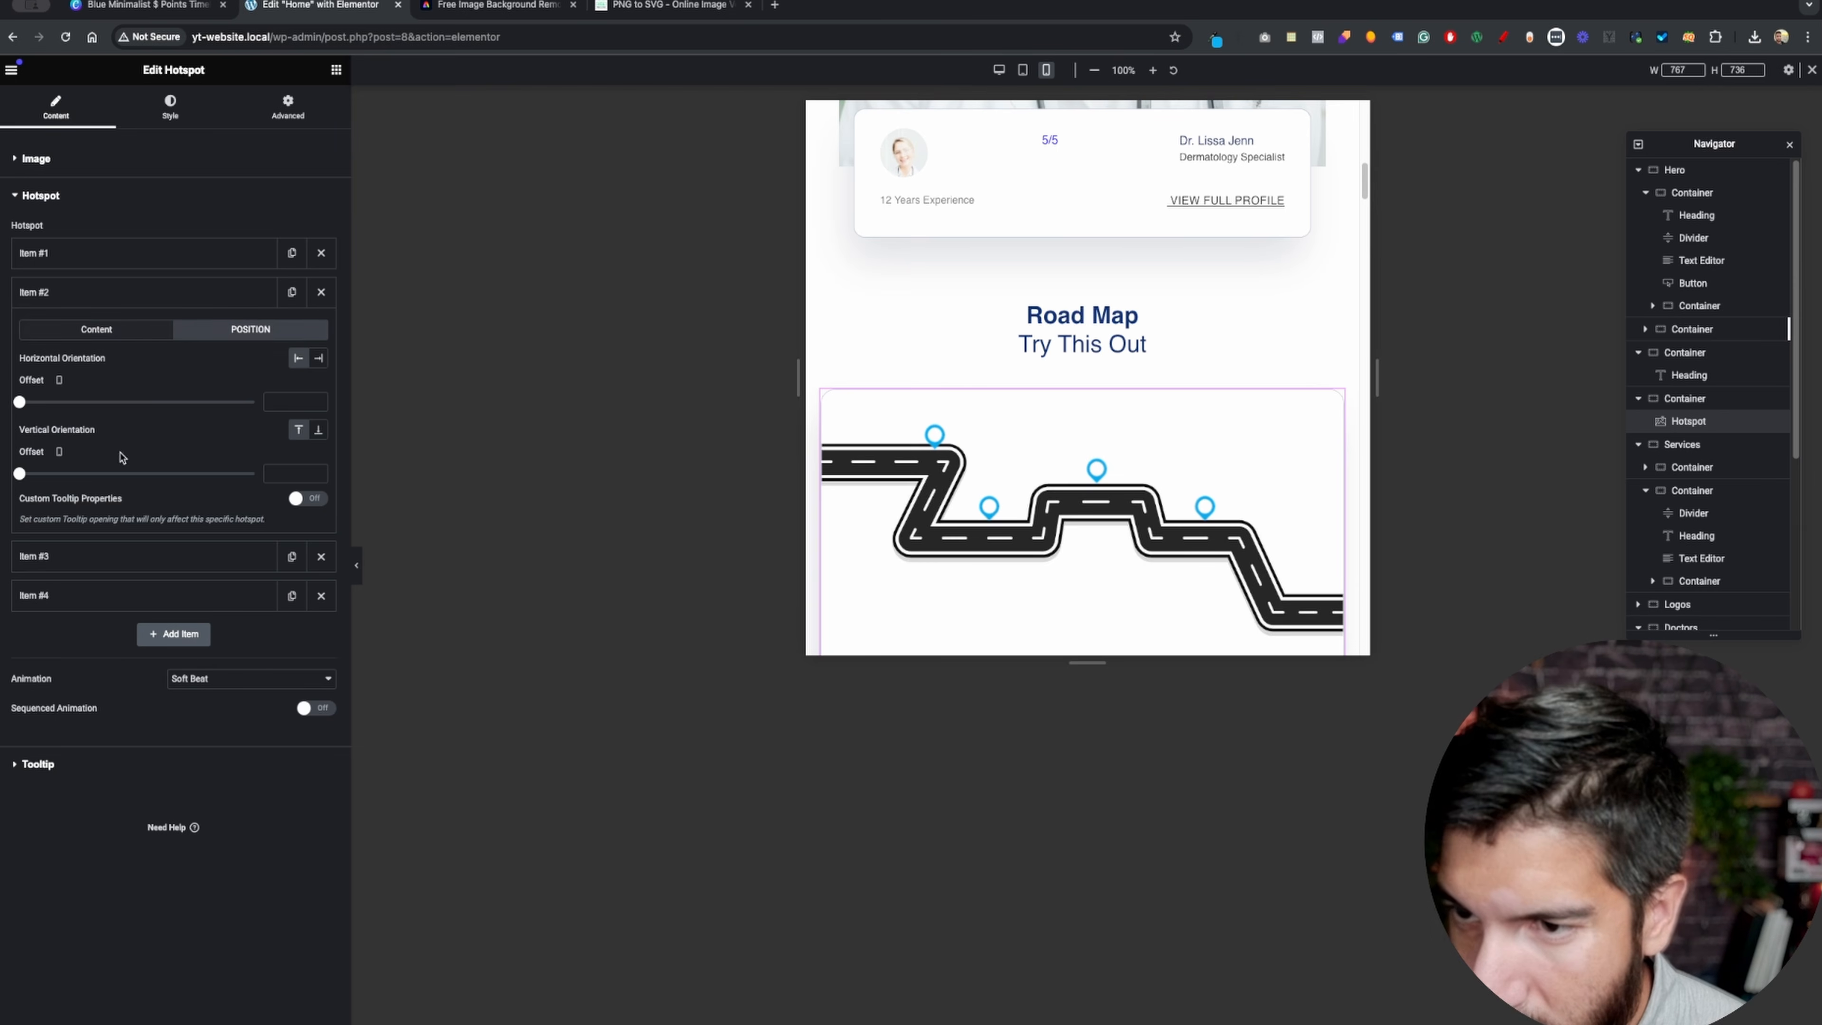
drag(20, 473, 125, 472)
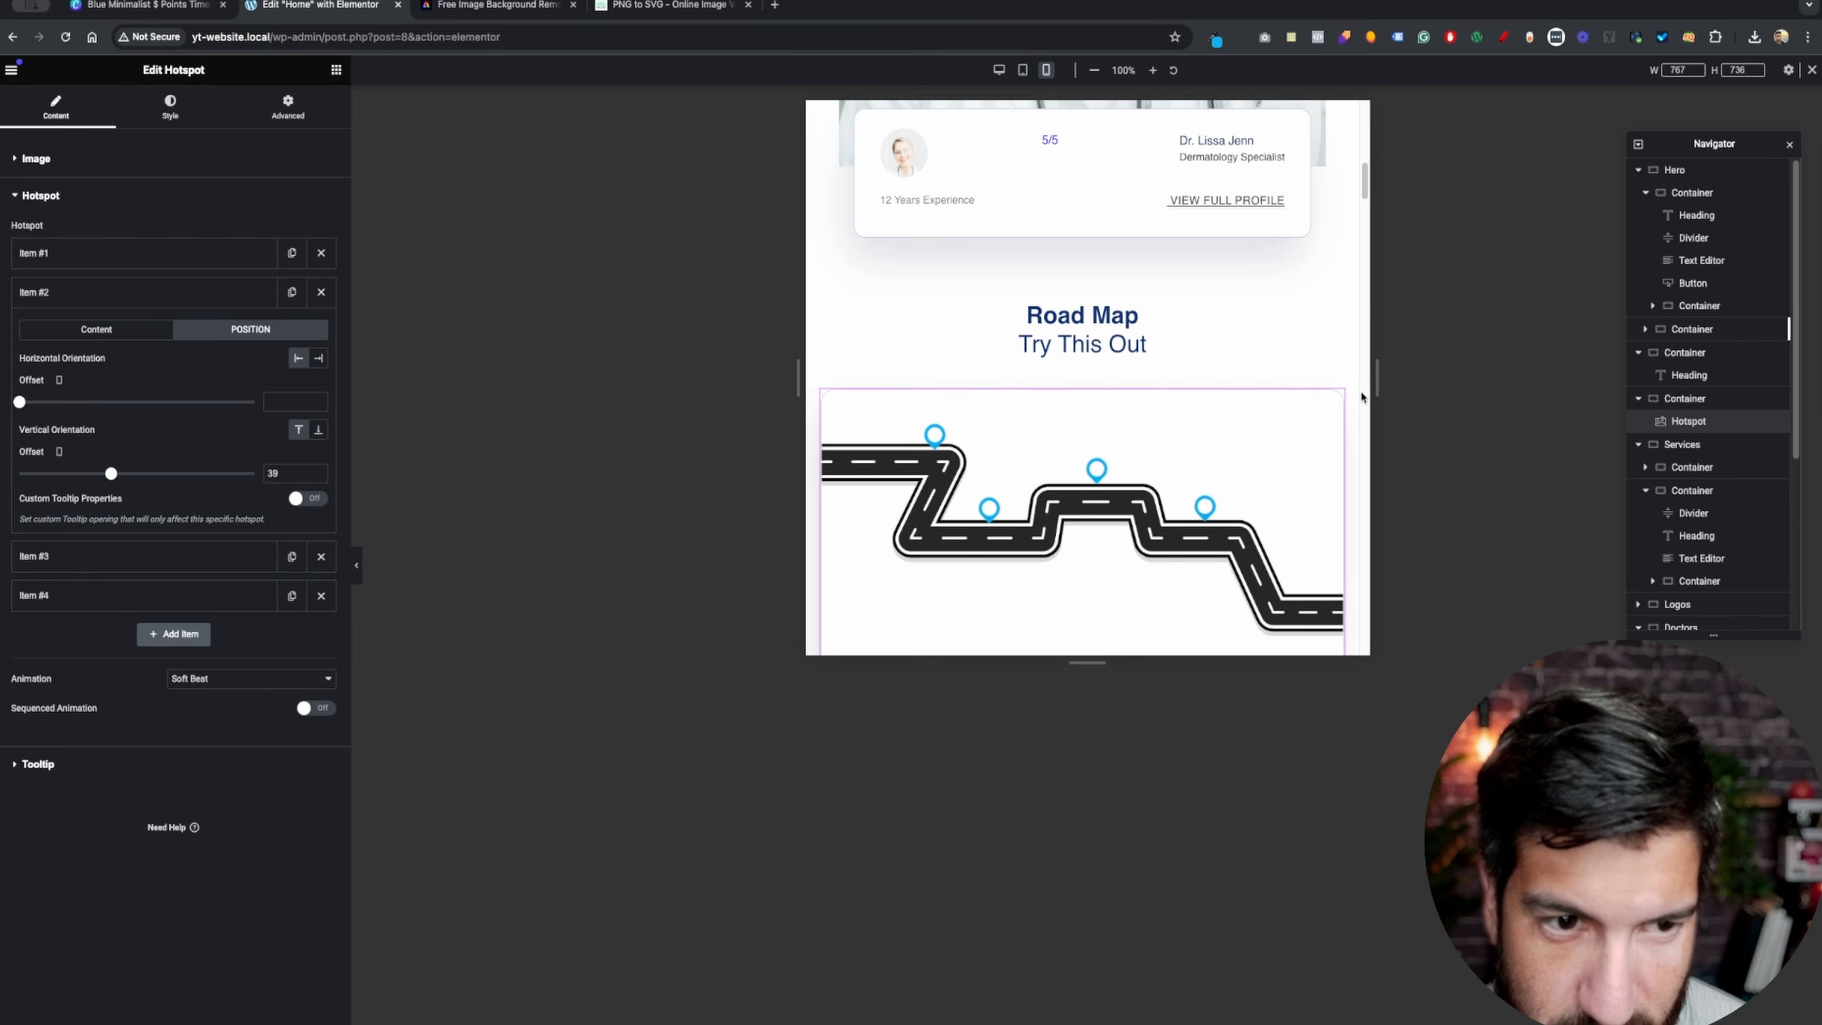
- Resize the mobile preview to about 552 px wide and examine the pin positions and their tooltips on the road map
mouse_move(1047, 363)
mouse_down()
mouse_move(937, 341)
mouse_move(1040, 376)
mouse_up()
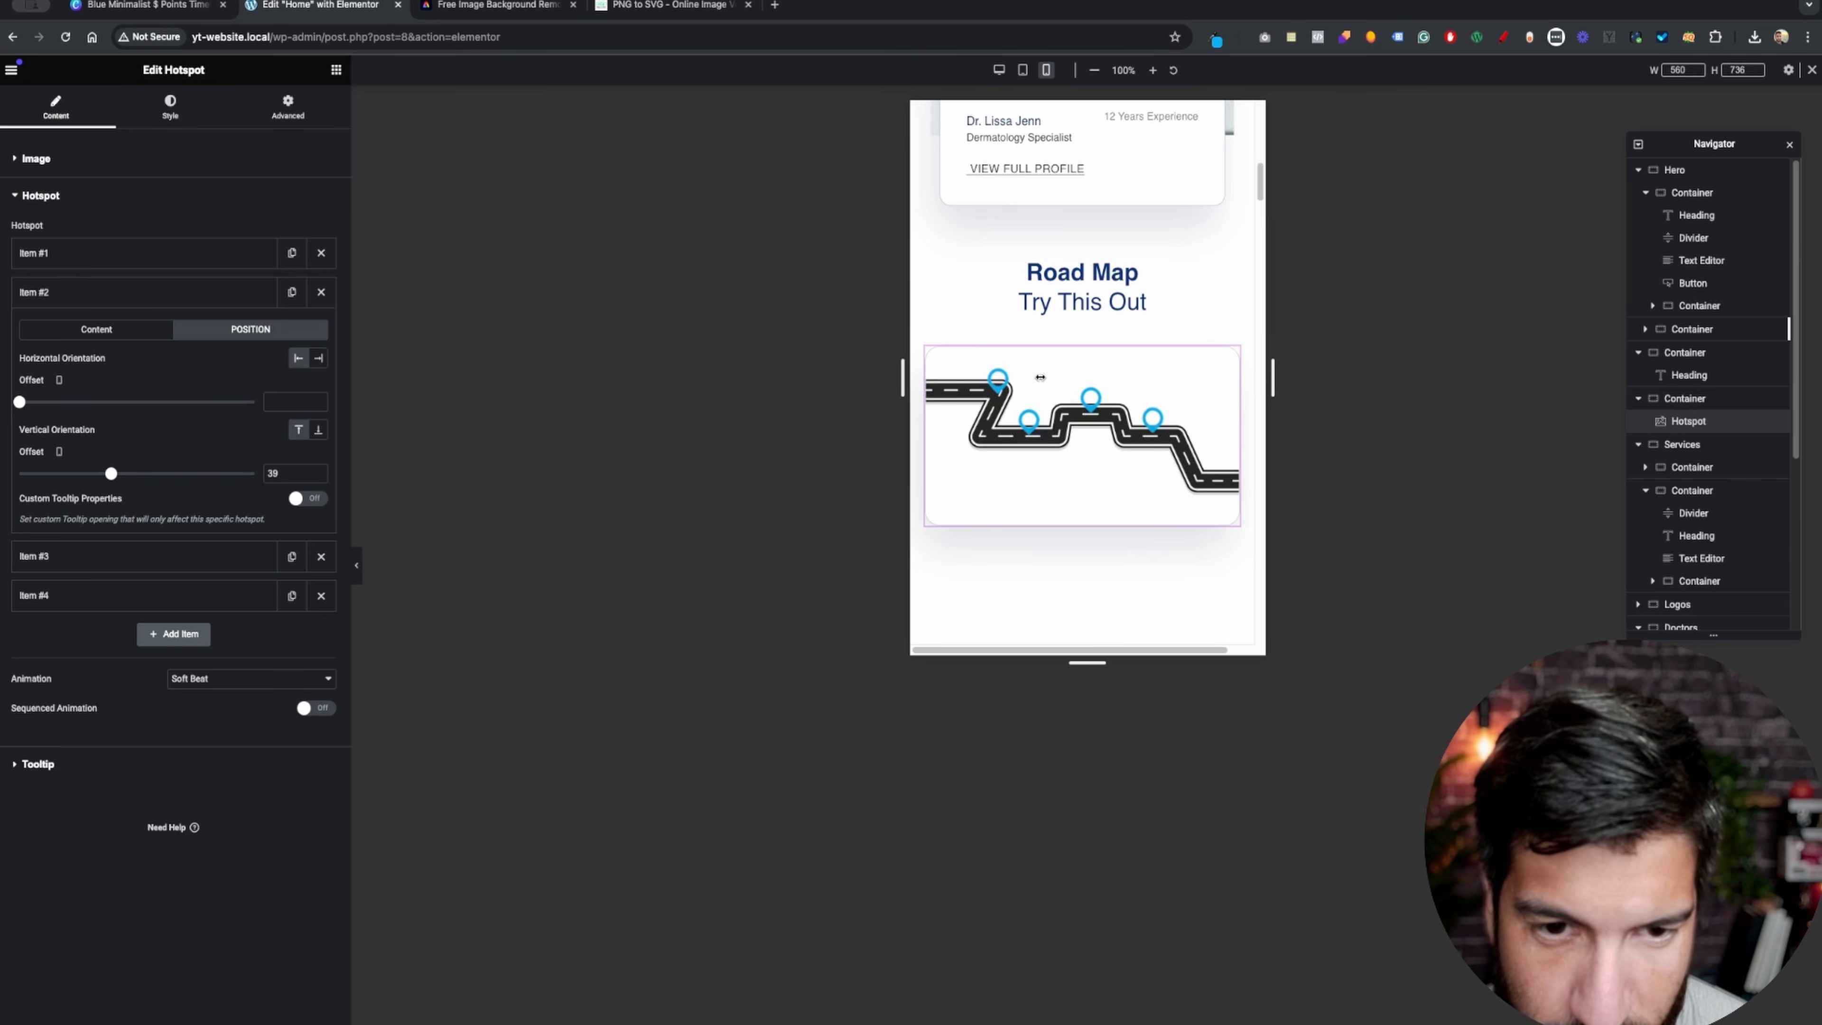
drag(1040, 375, 1213, 475)
mouse_move(976, 407)
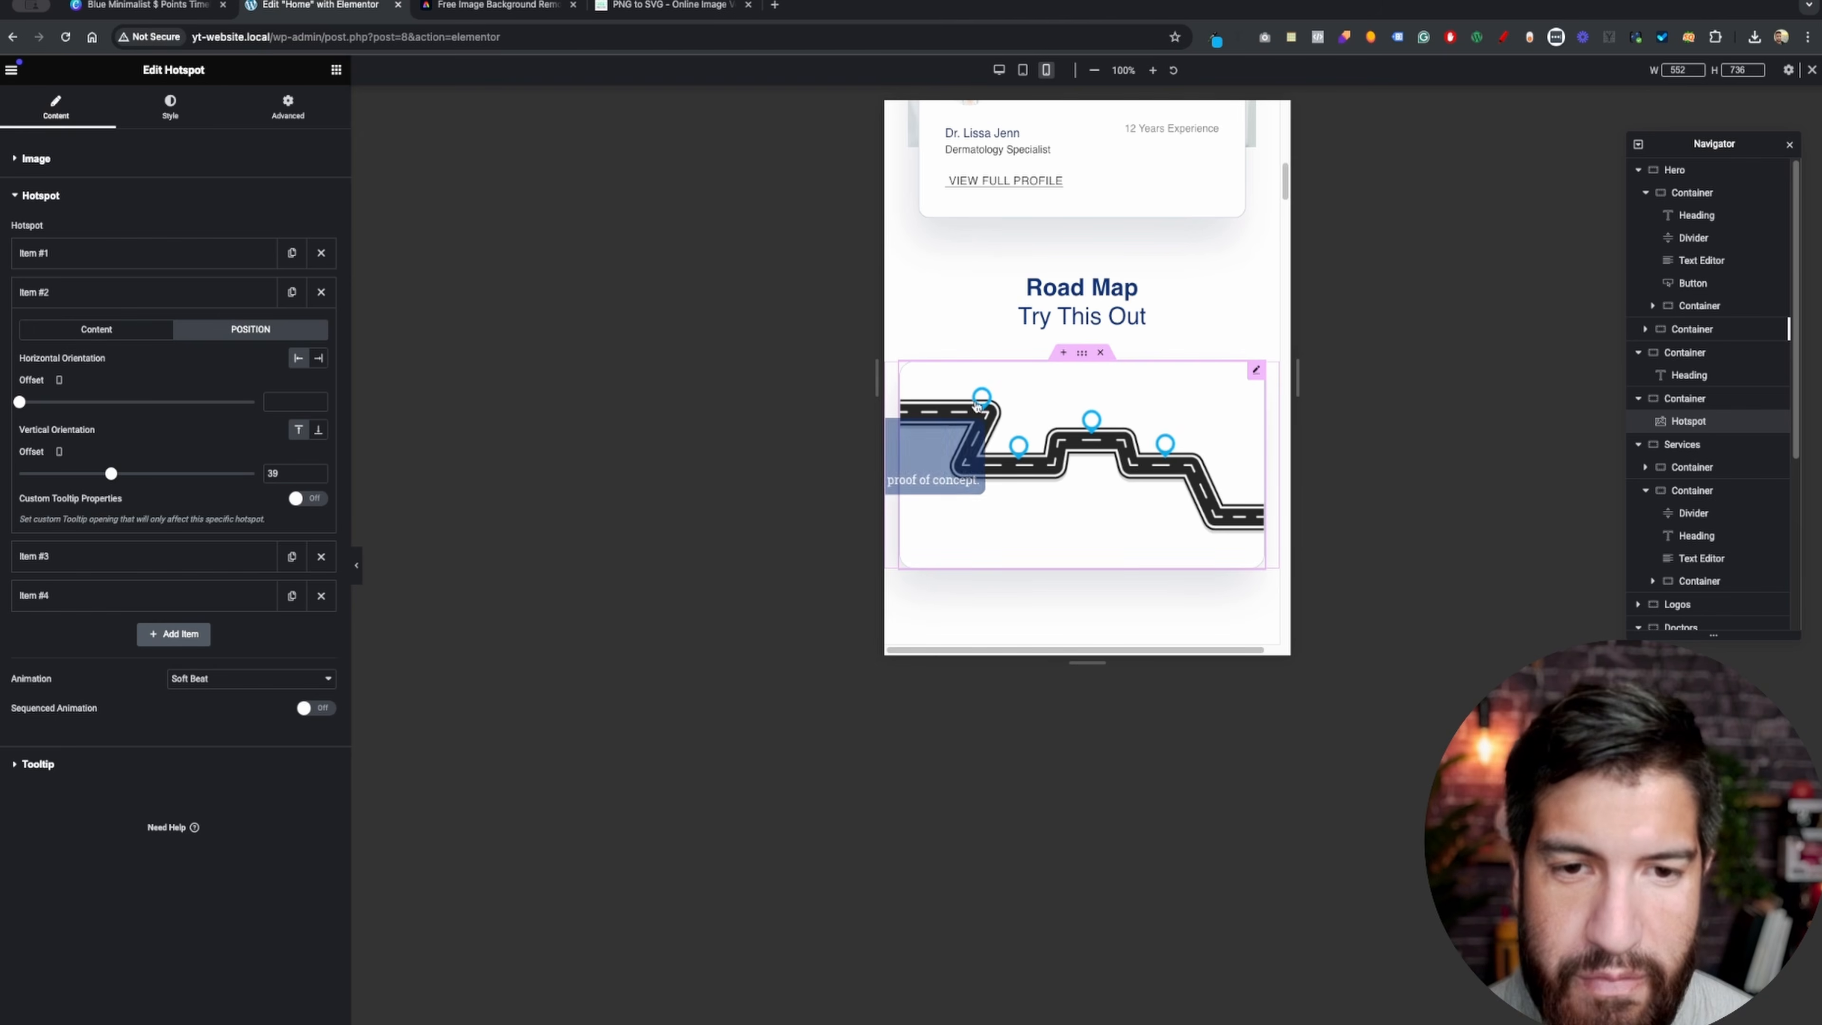
mouse_move(1053, 441)
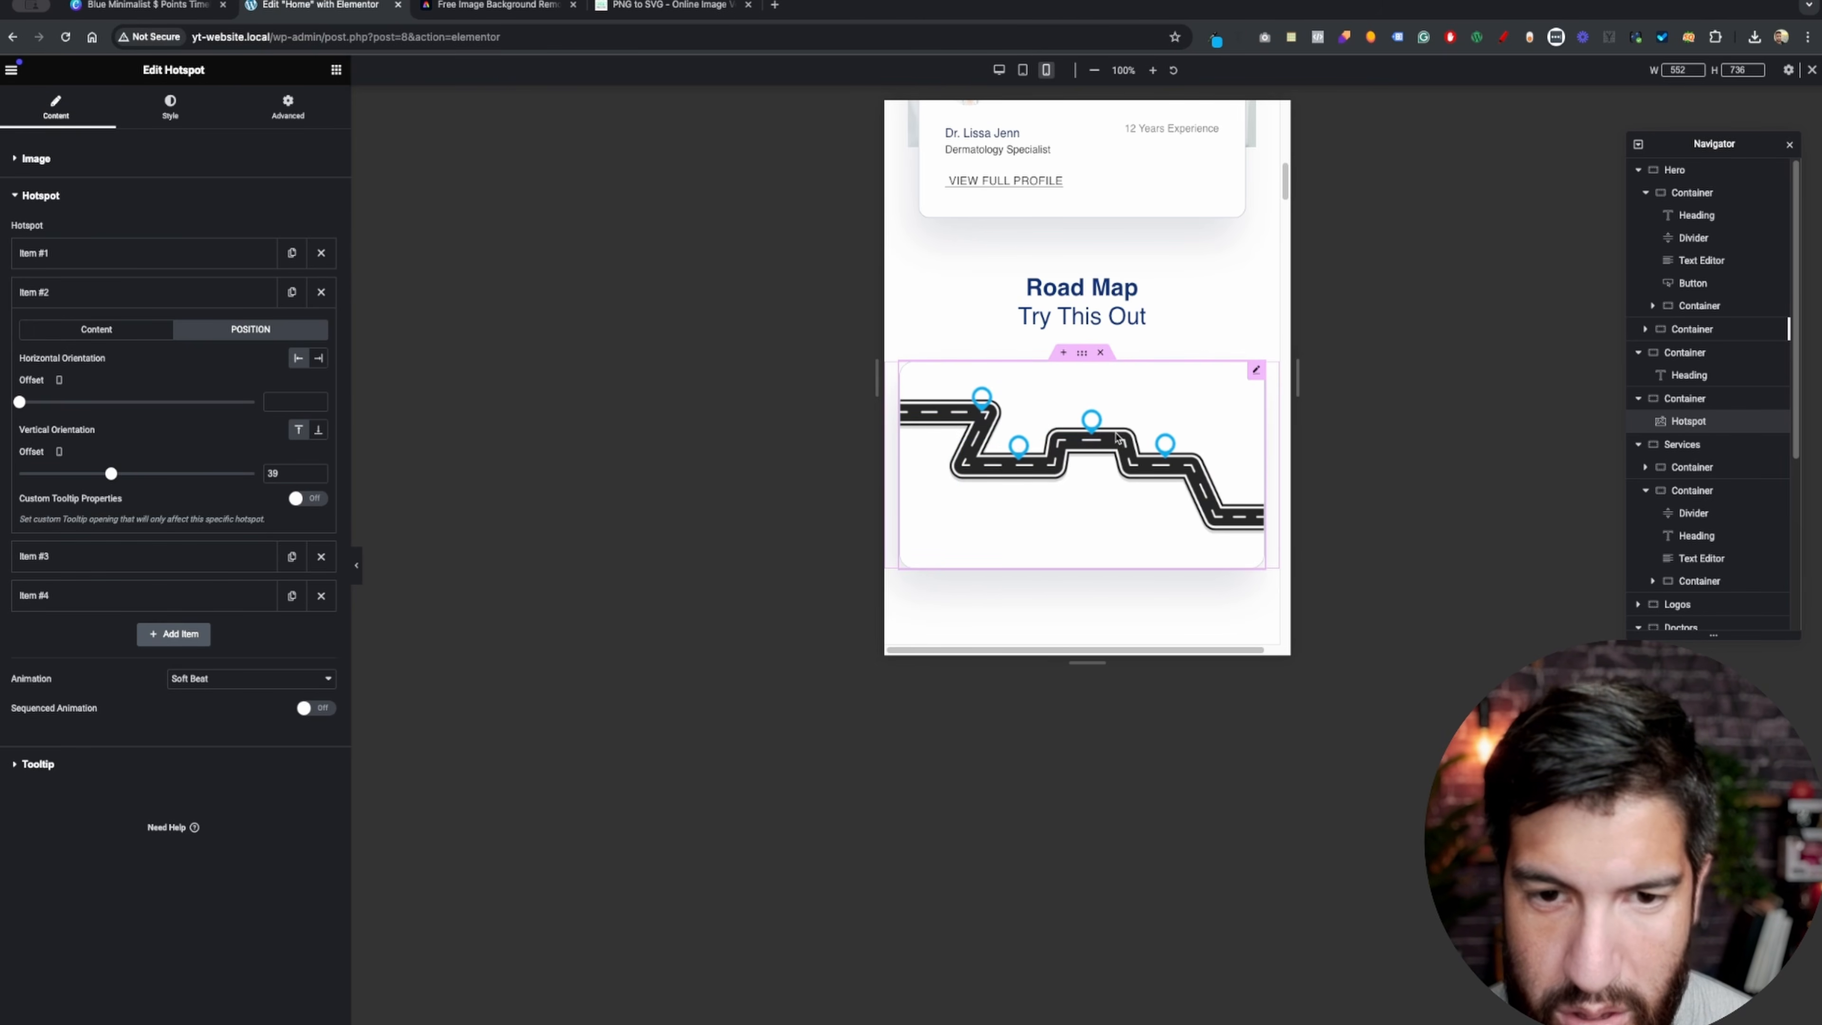
mouse_move(1166, 445)
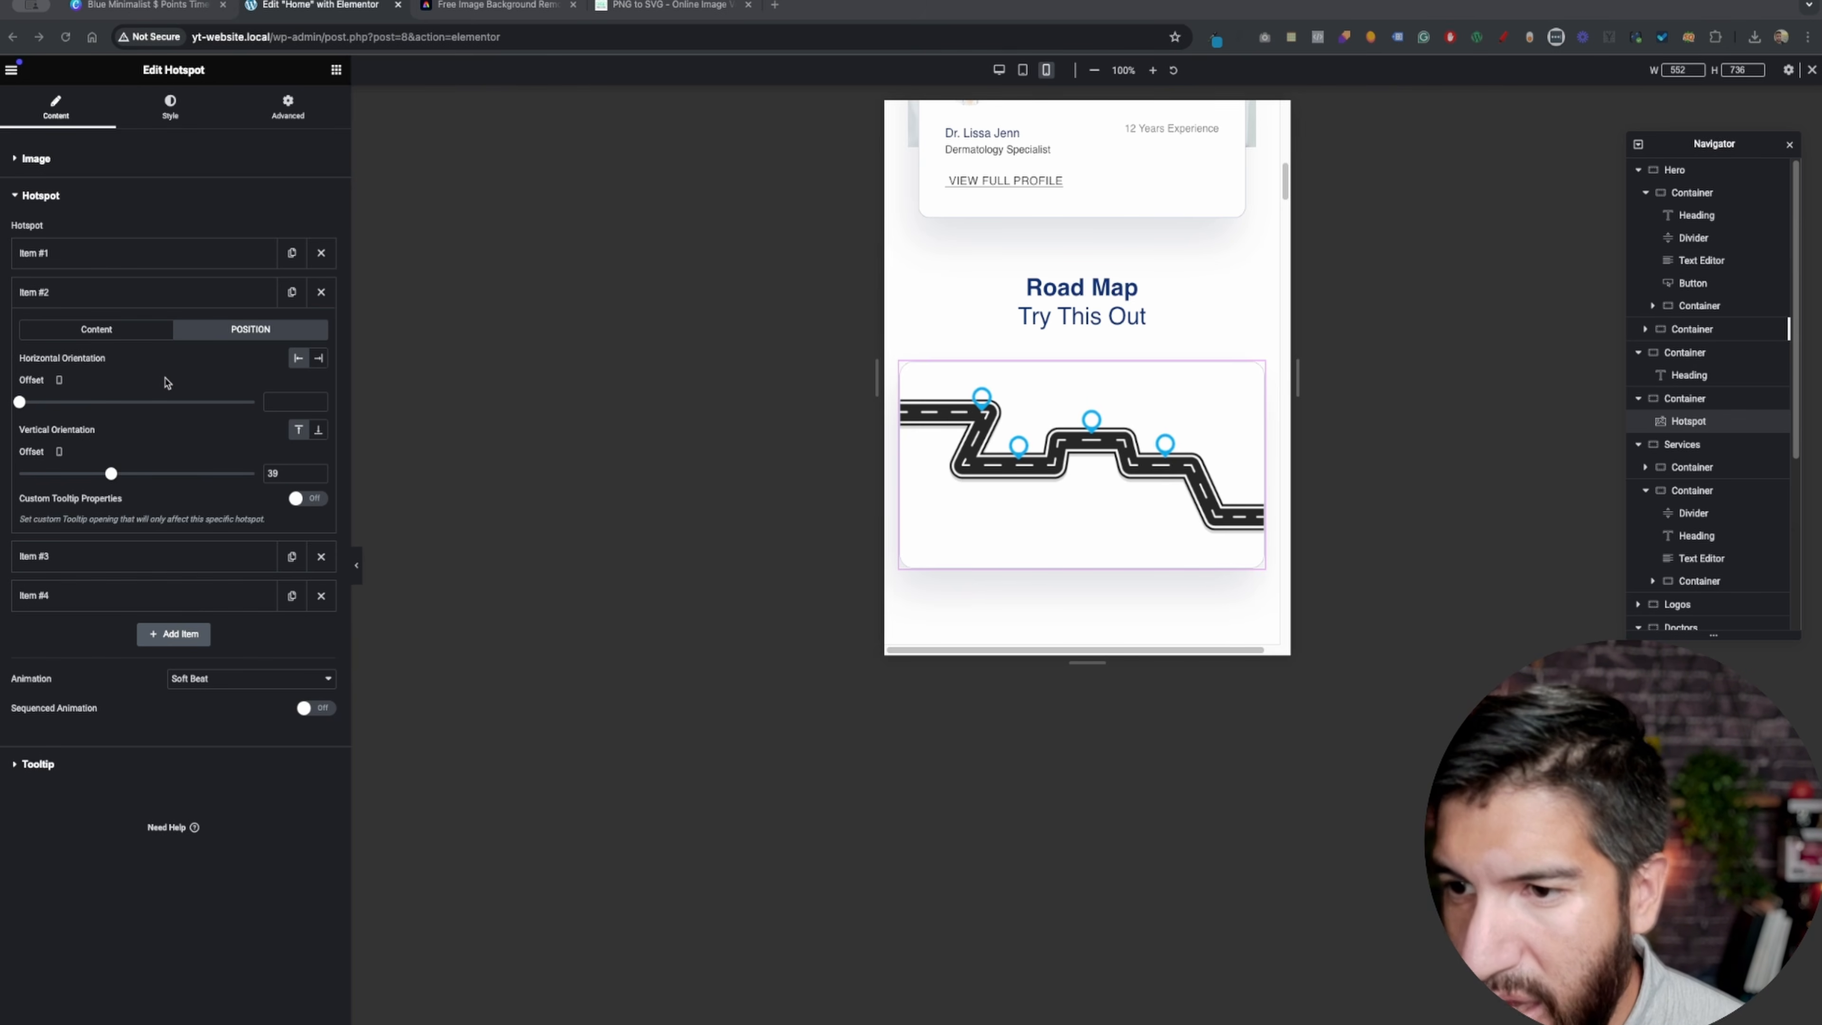
click(982, 398)
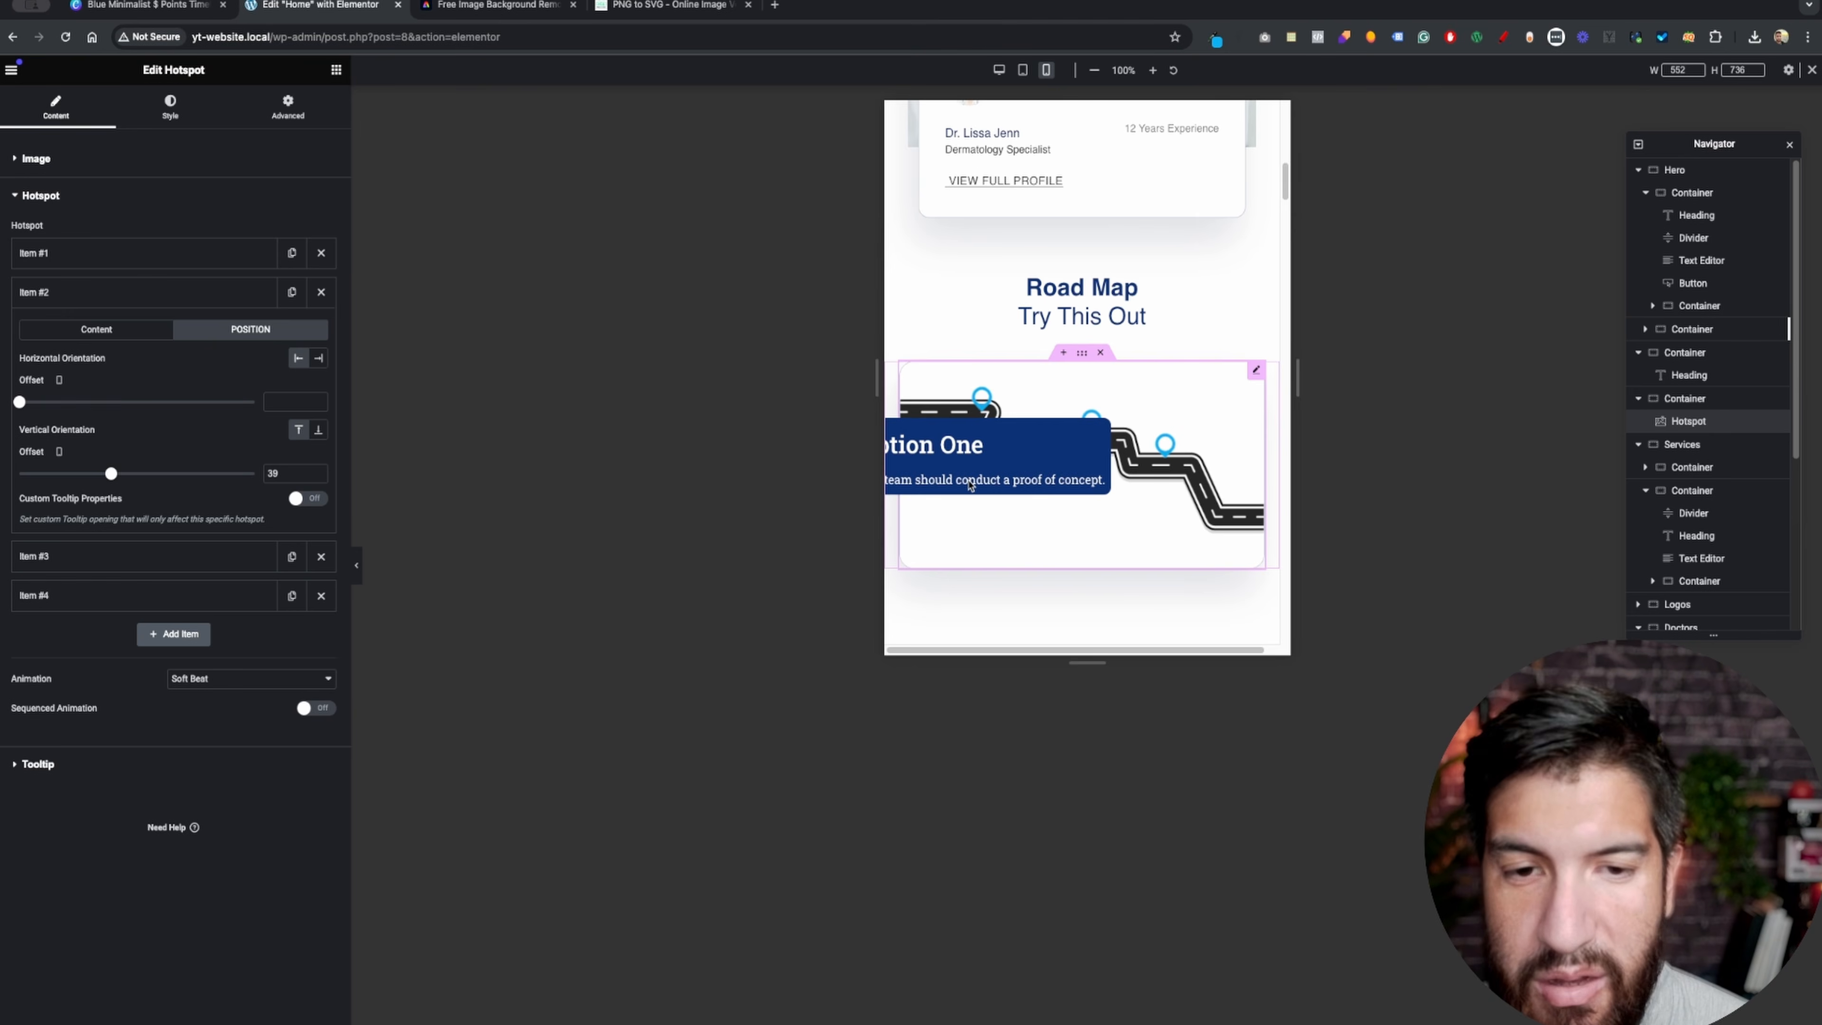
- Add custom CSS to the Hotspot: h2 at 22px below 1024px and 18px below 767px, p with white-space: normal; check two pin tooltips
click(287, 109)
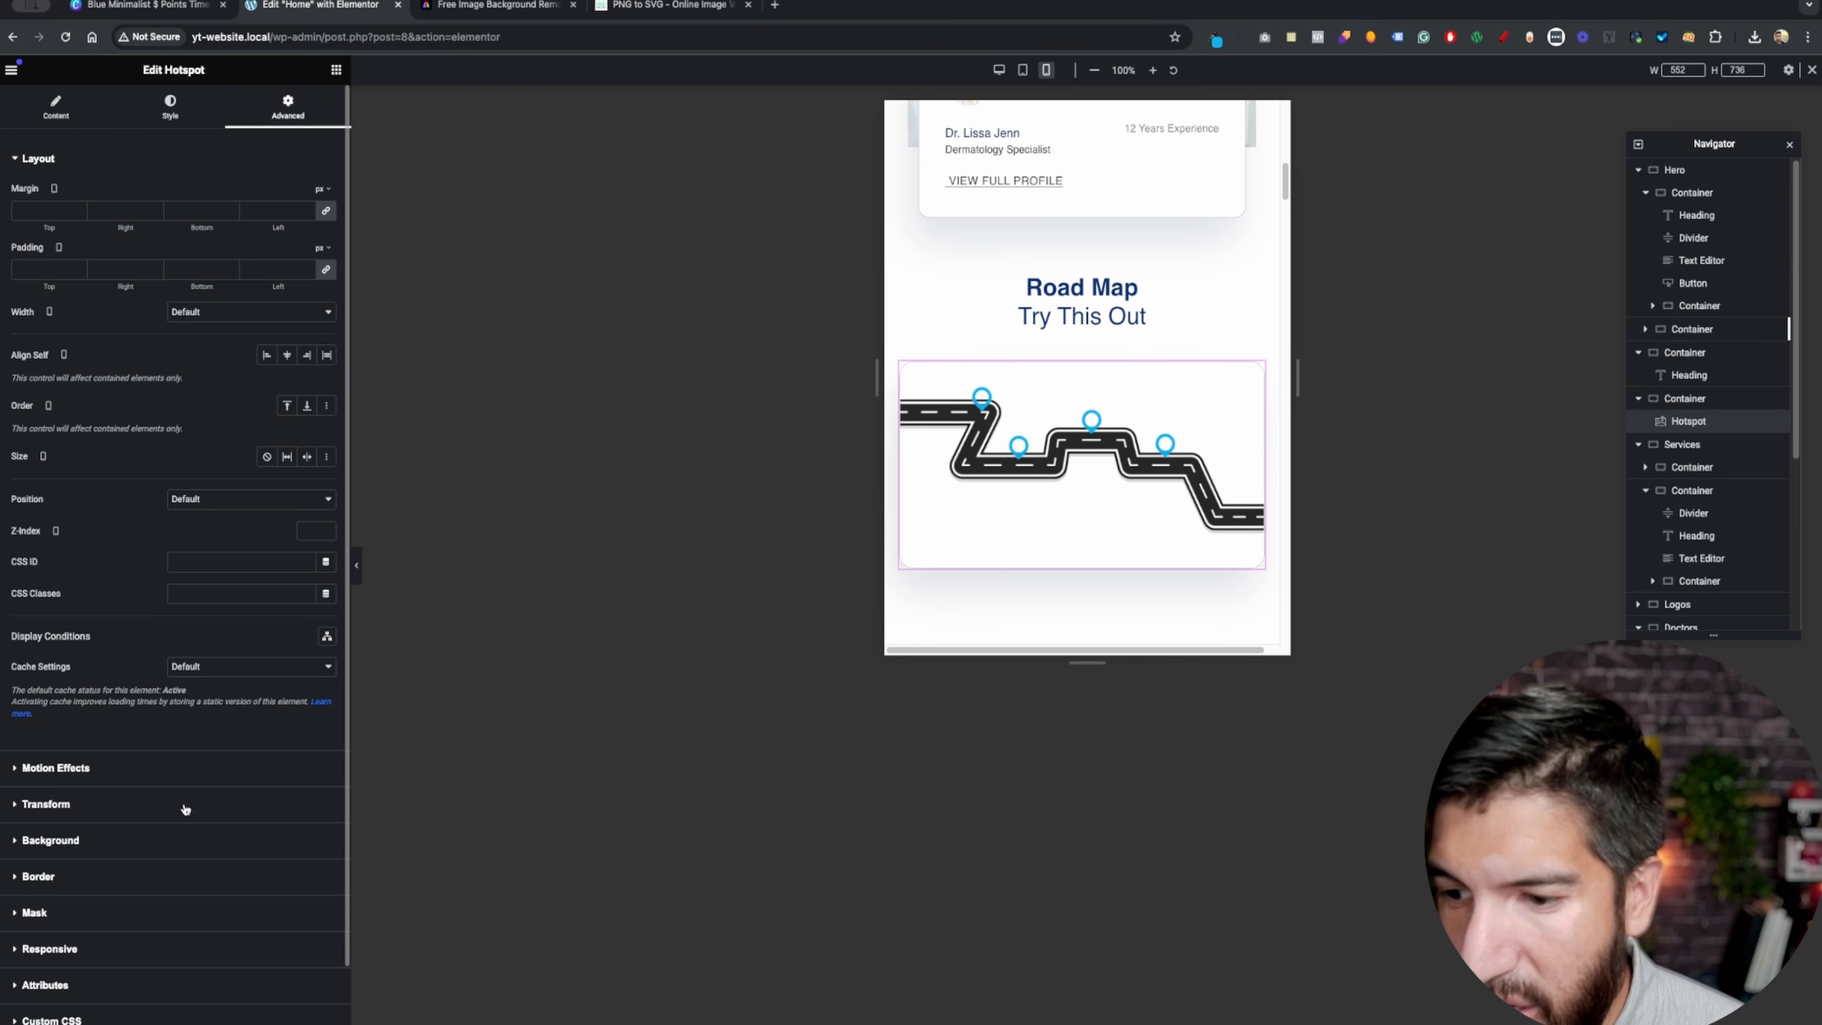
scroll(187, 810, down, 2)
click(97, 937)
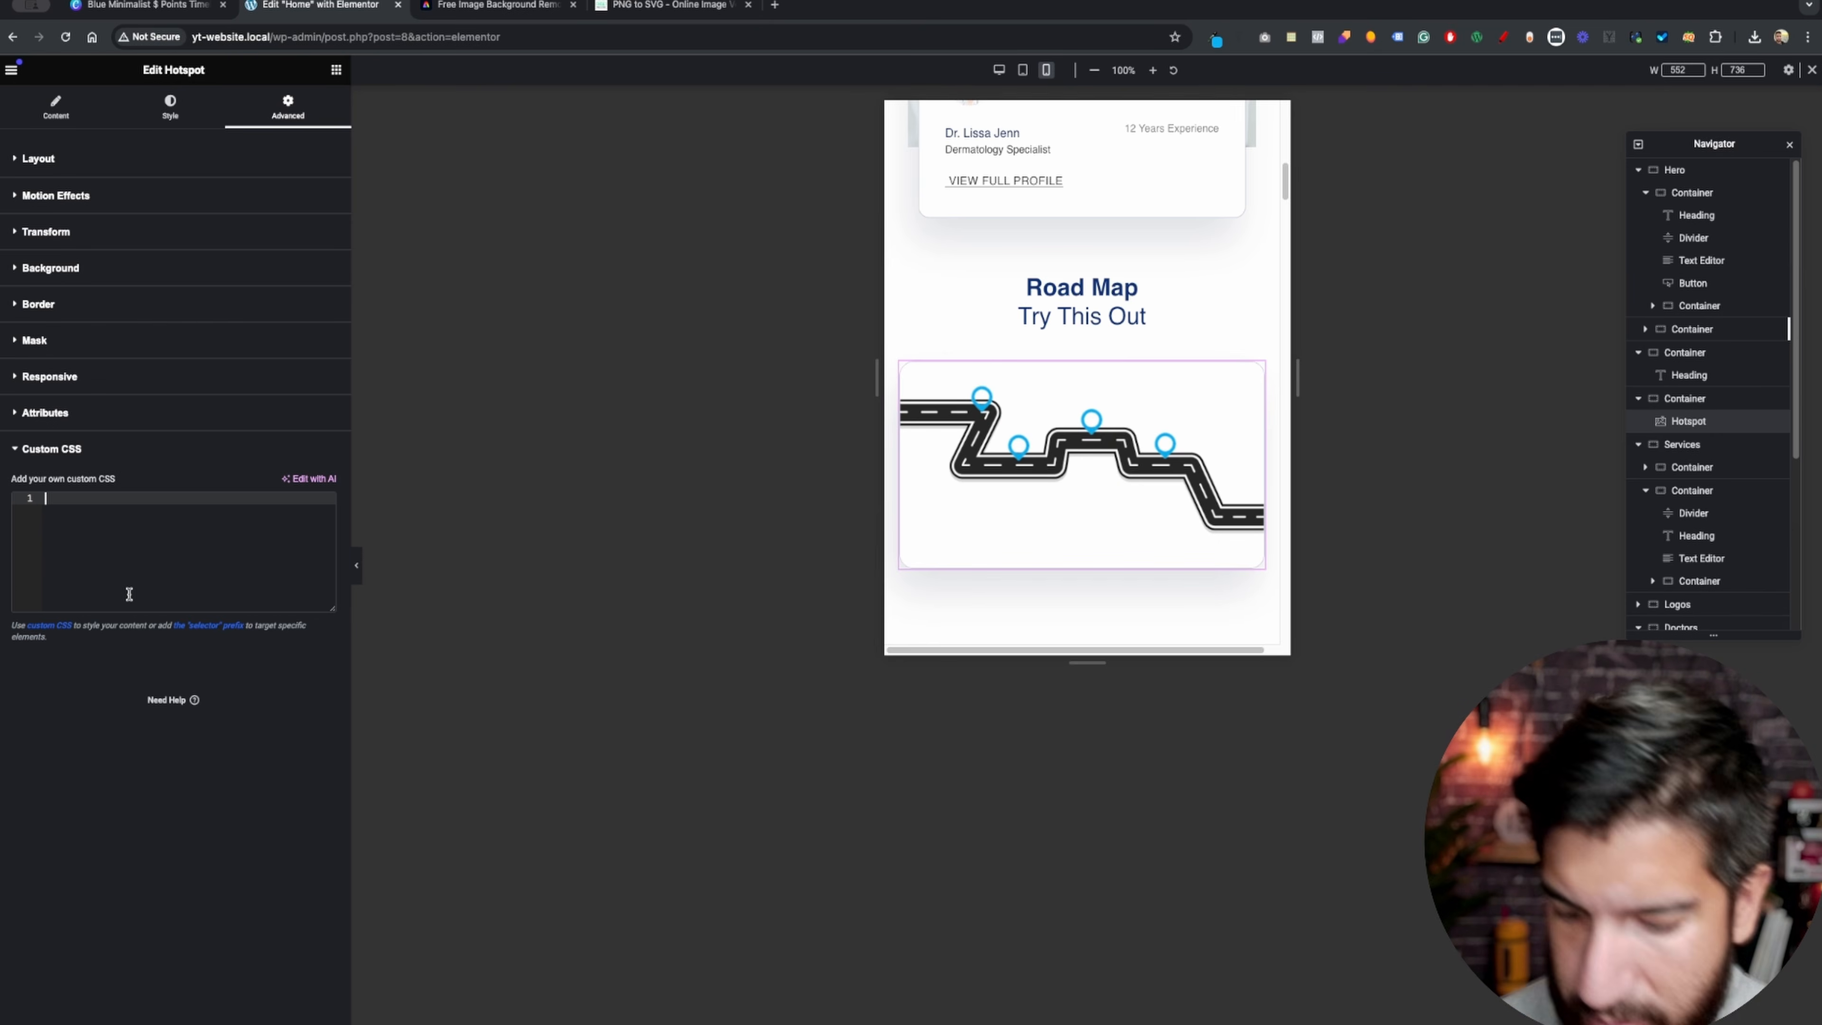
text(@media(max-width:1024px){     h2{         font-size: 22px;     } }  @media(max-width:767px){     h2{         font-size: 18px;     } }  p{   white-space: normal; })
click(972, 401)
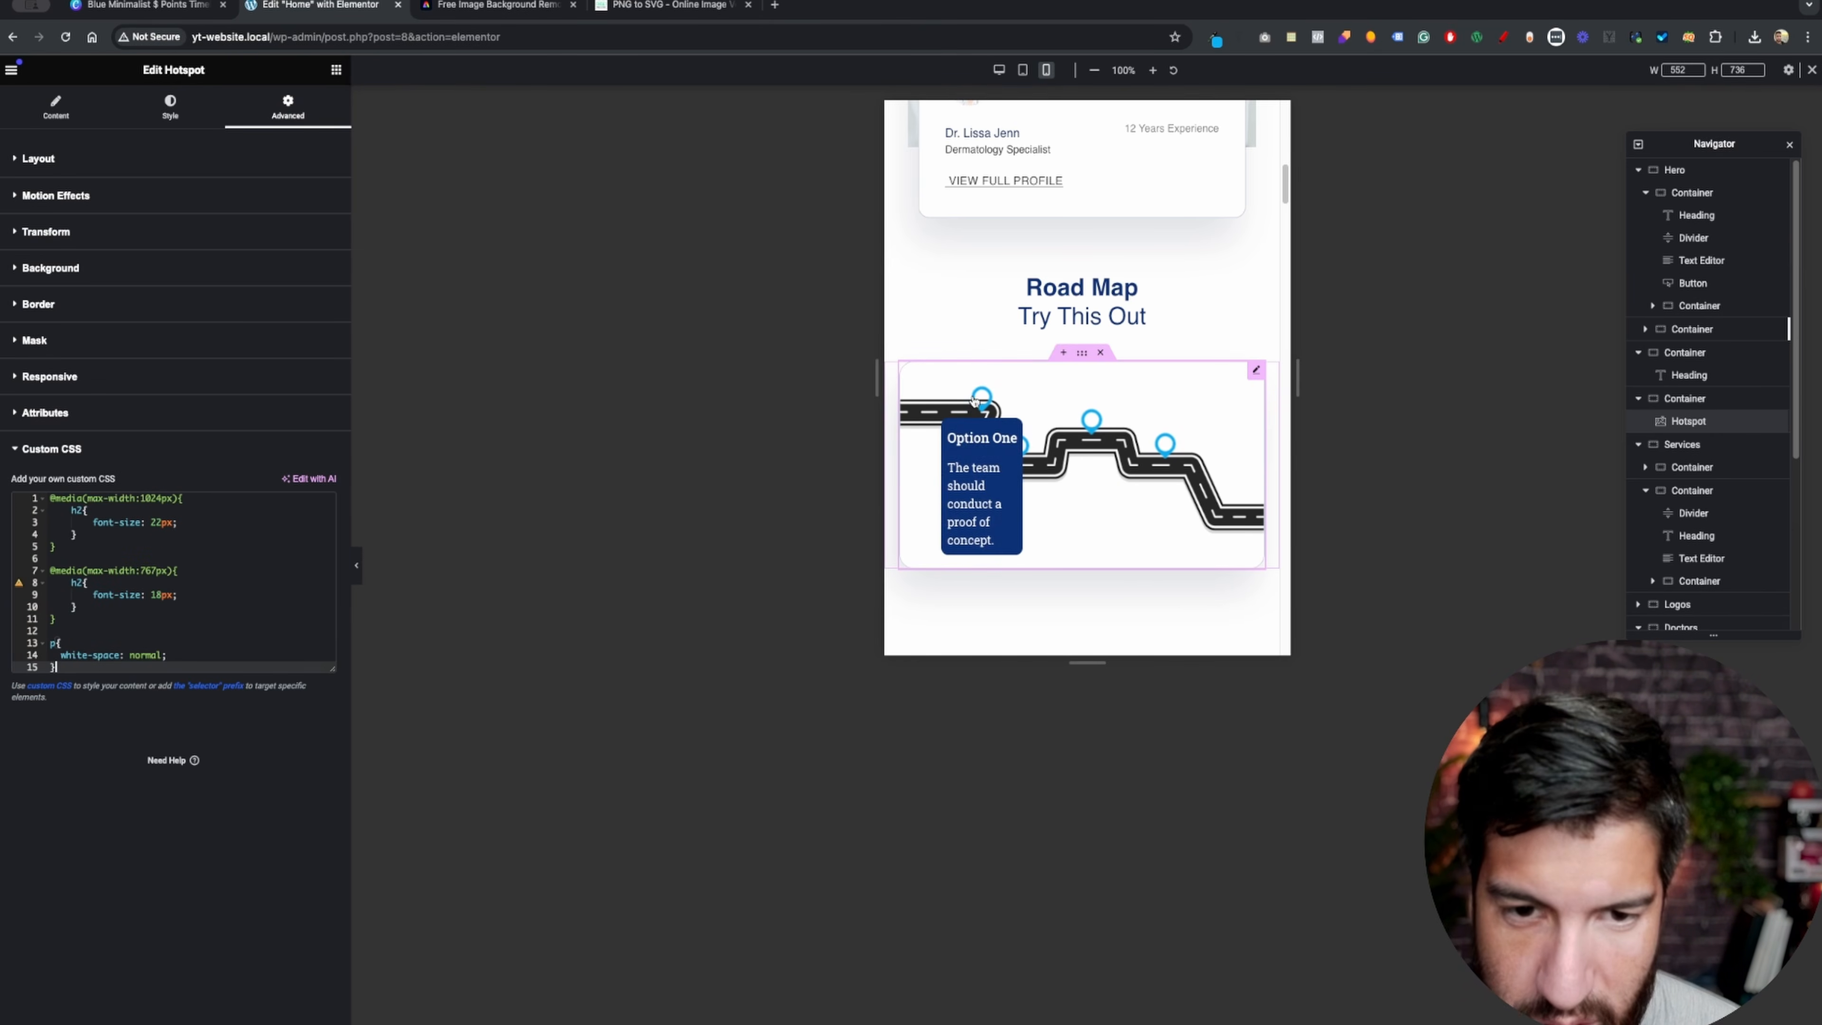
click(1094, 425)
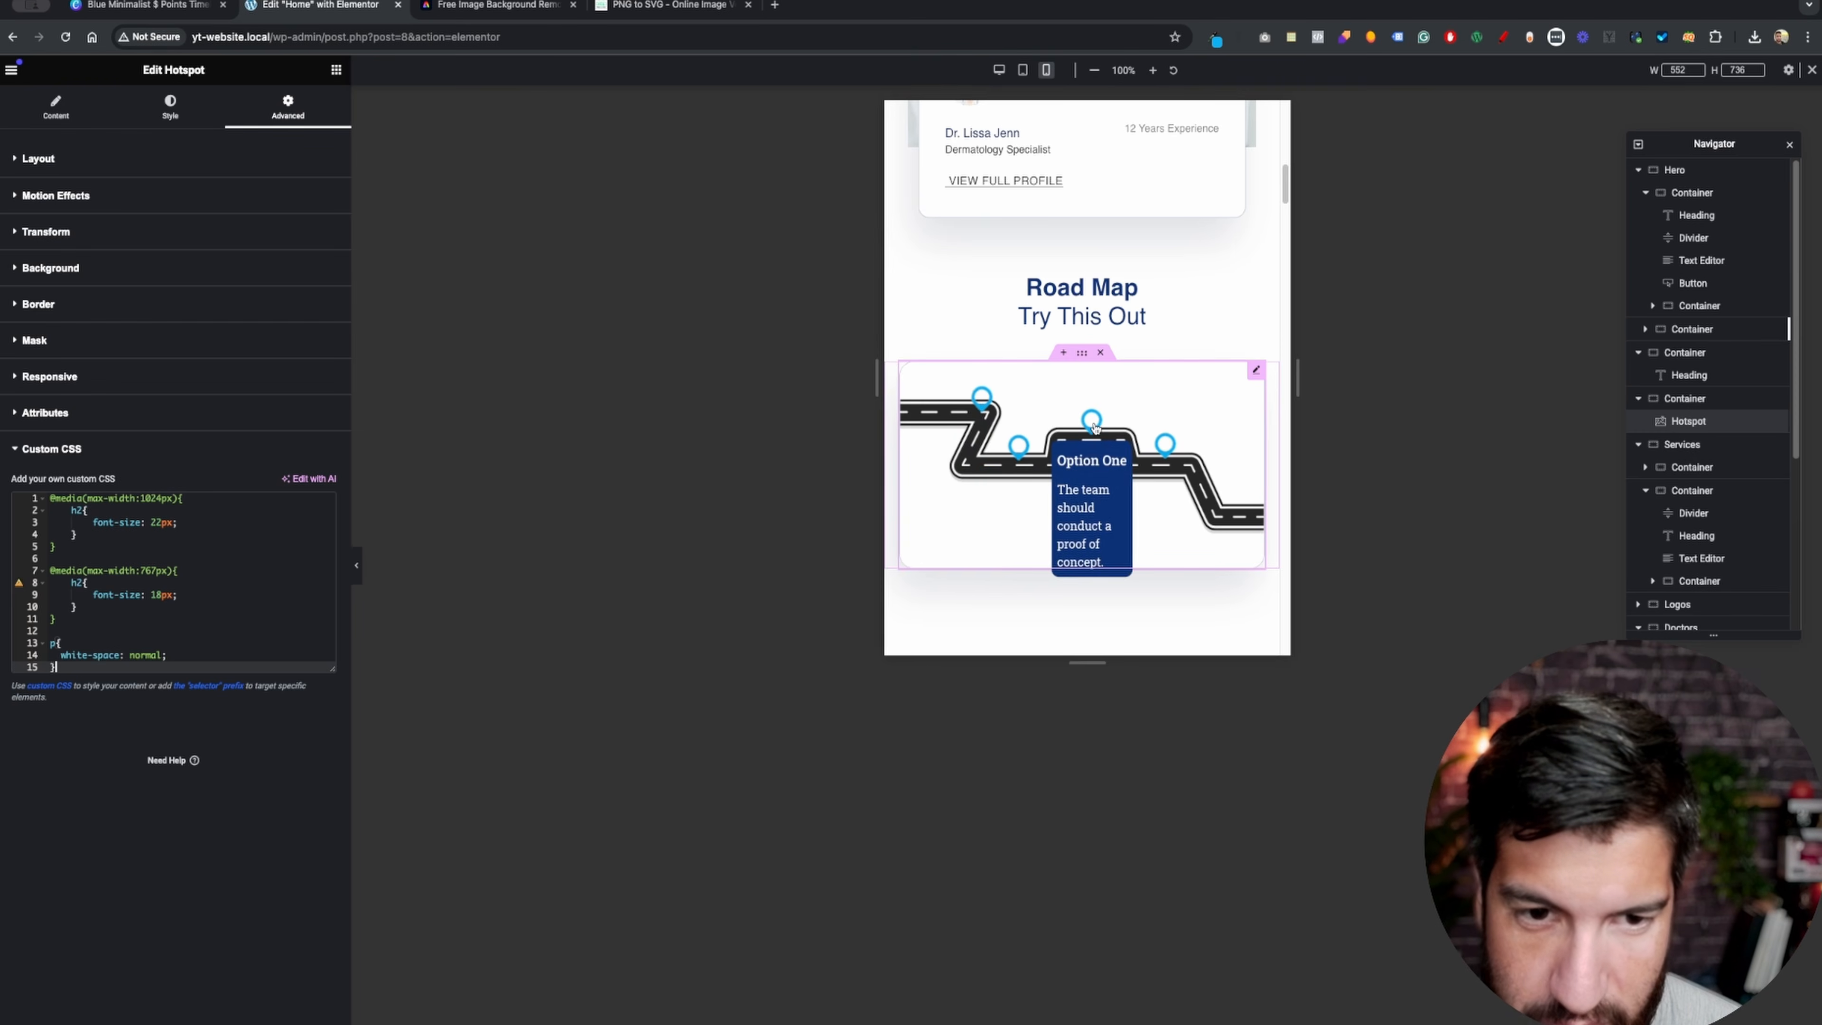
- Check the tooltips of the four road map pins in the 552 px wide mobile preview
click(1158, 448)
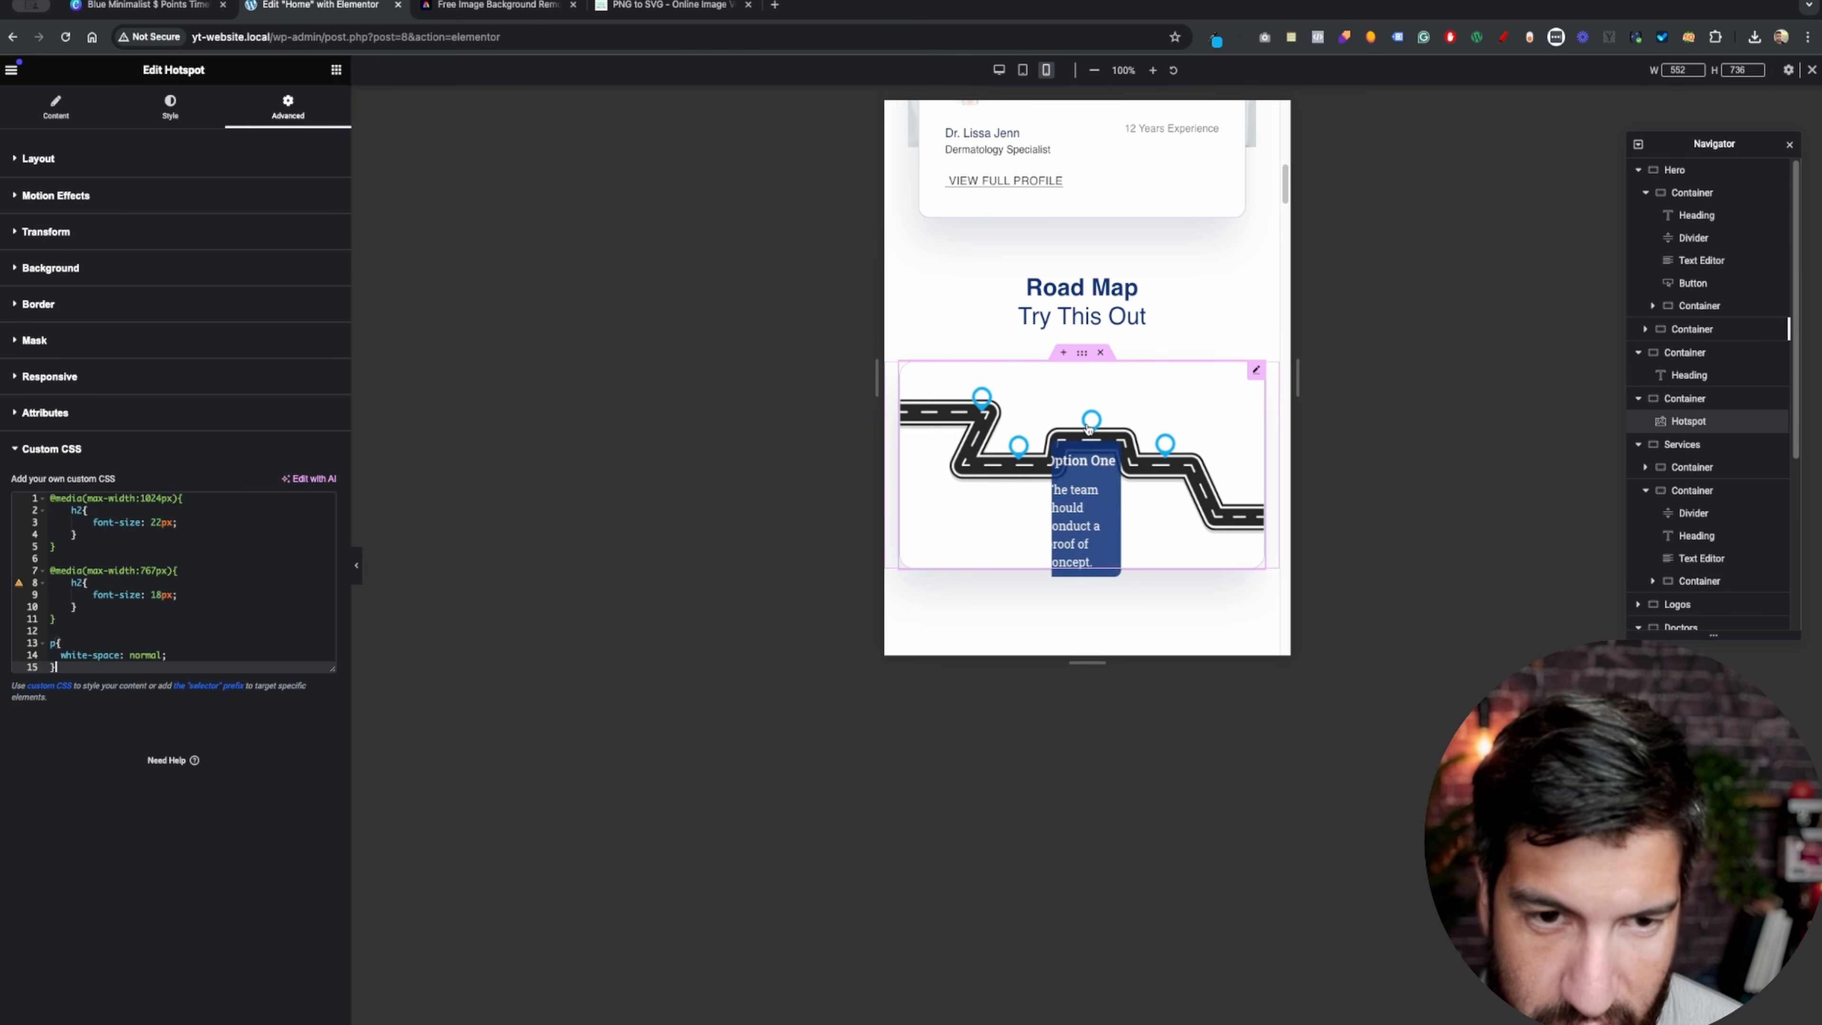
mouse_move(1017, 451)
mouse_move(984, 409)
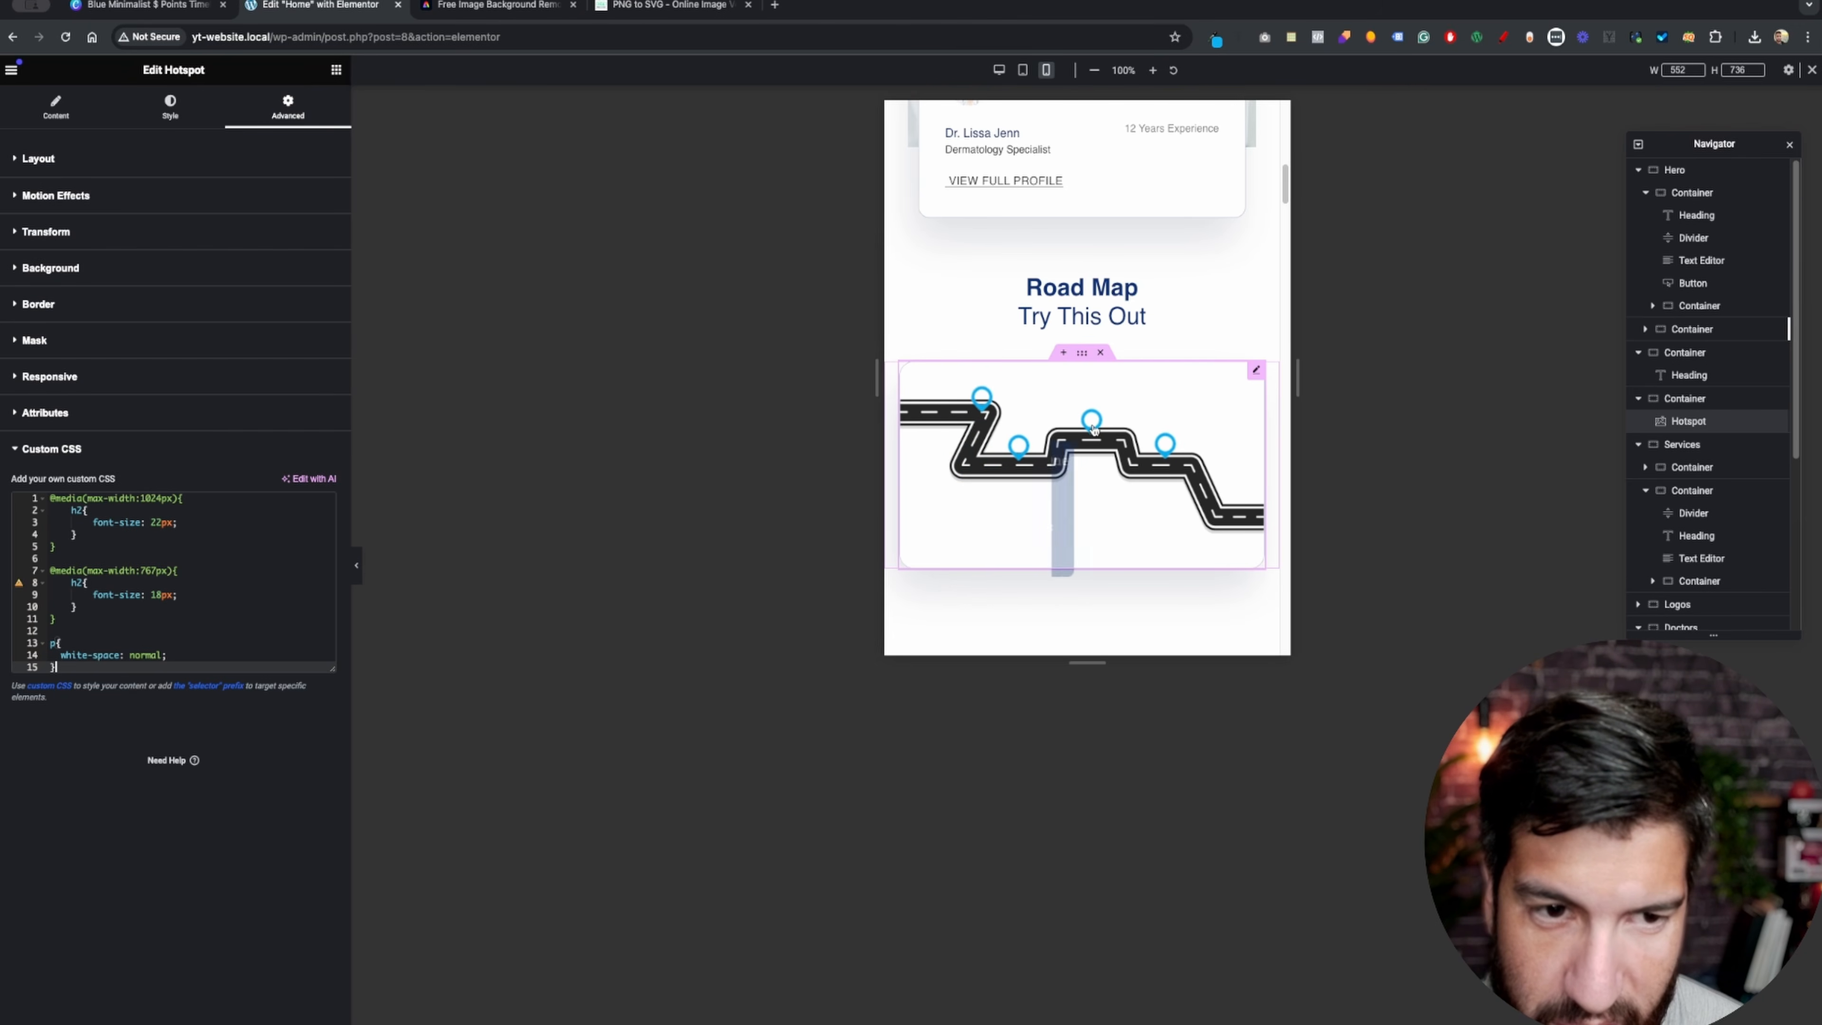
mouse_move(1092, 438)
mouse_move(1158, 446)
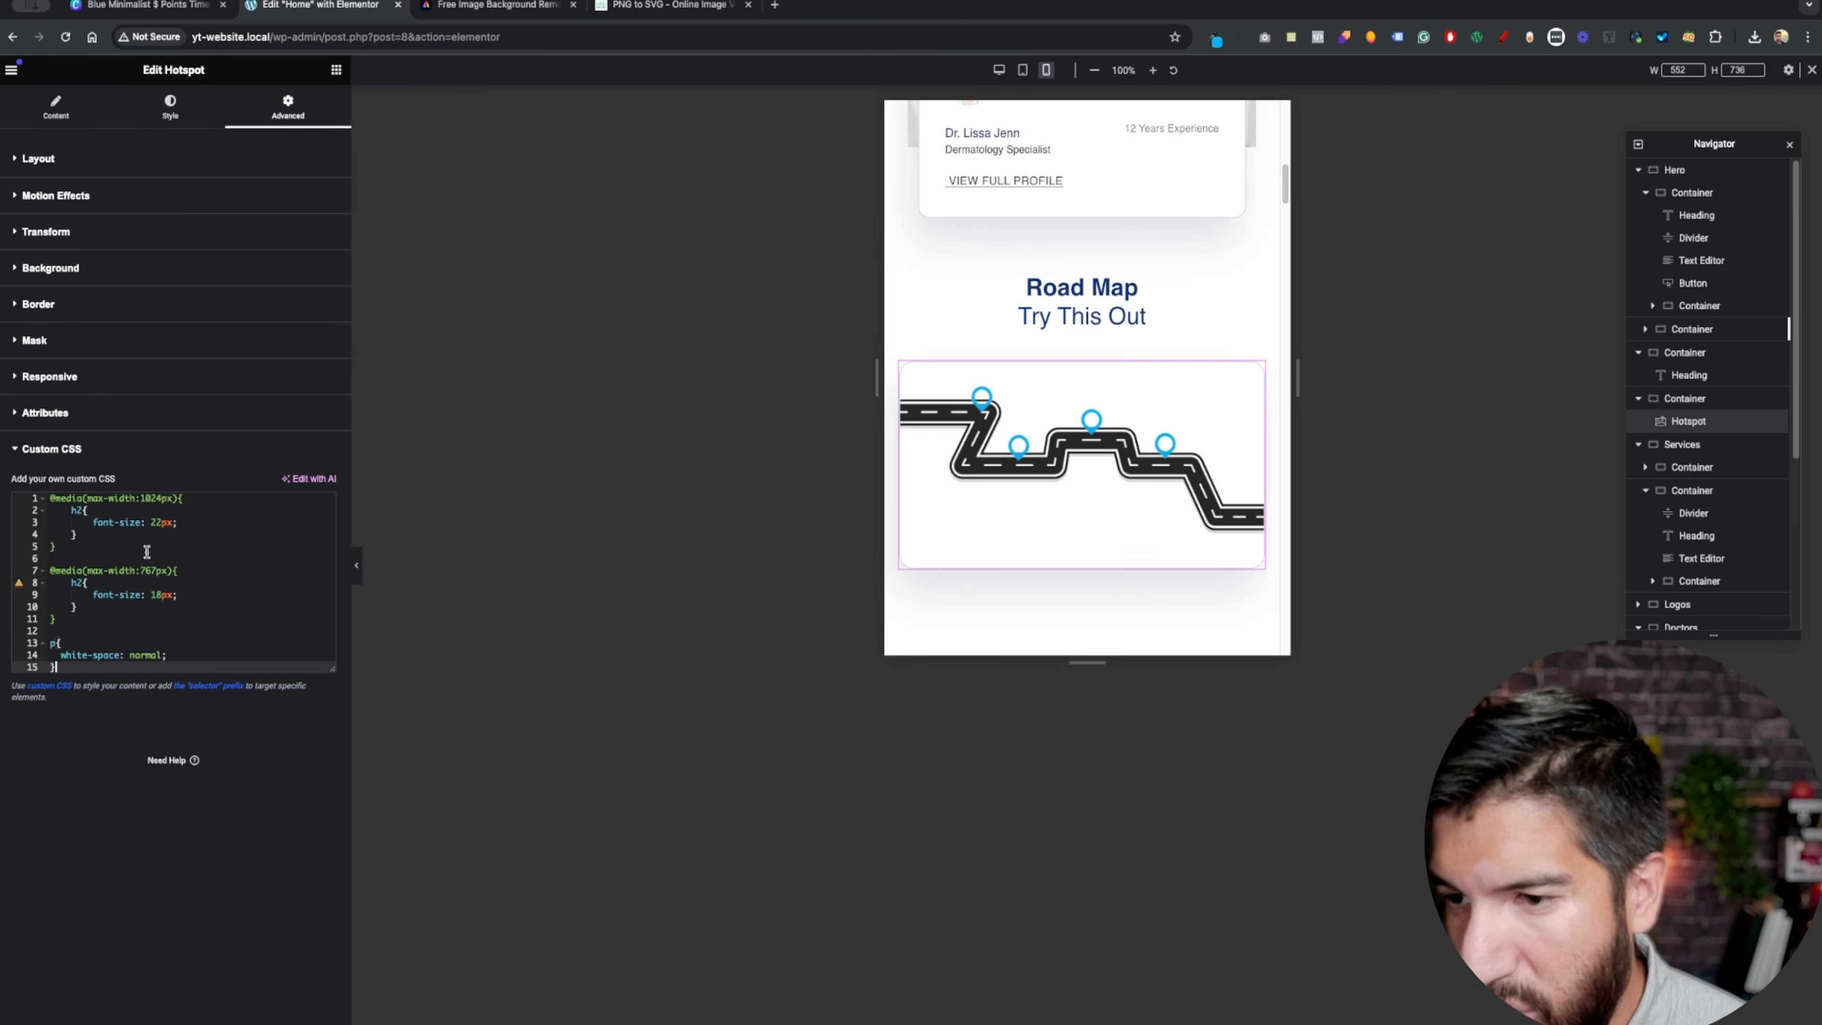
- In the tablet preview, move the p white-space: normal rule inside the 767px media query of the Hotspot's custom CSS
click(1025, 71)
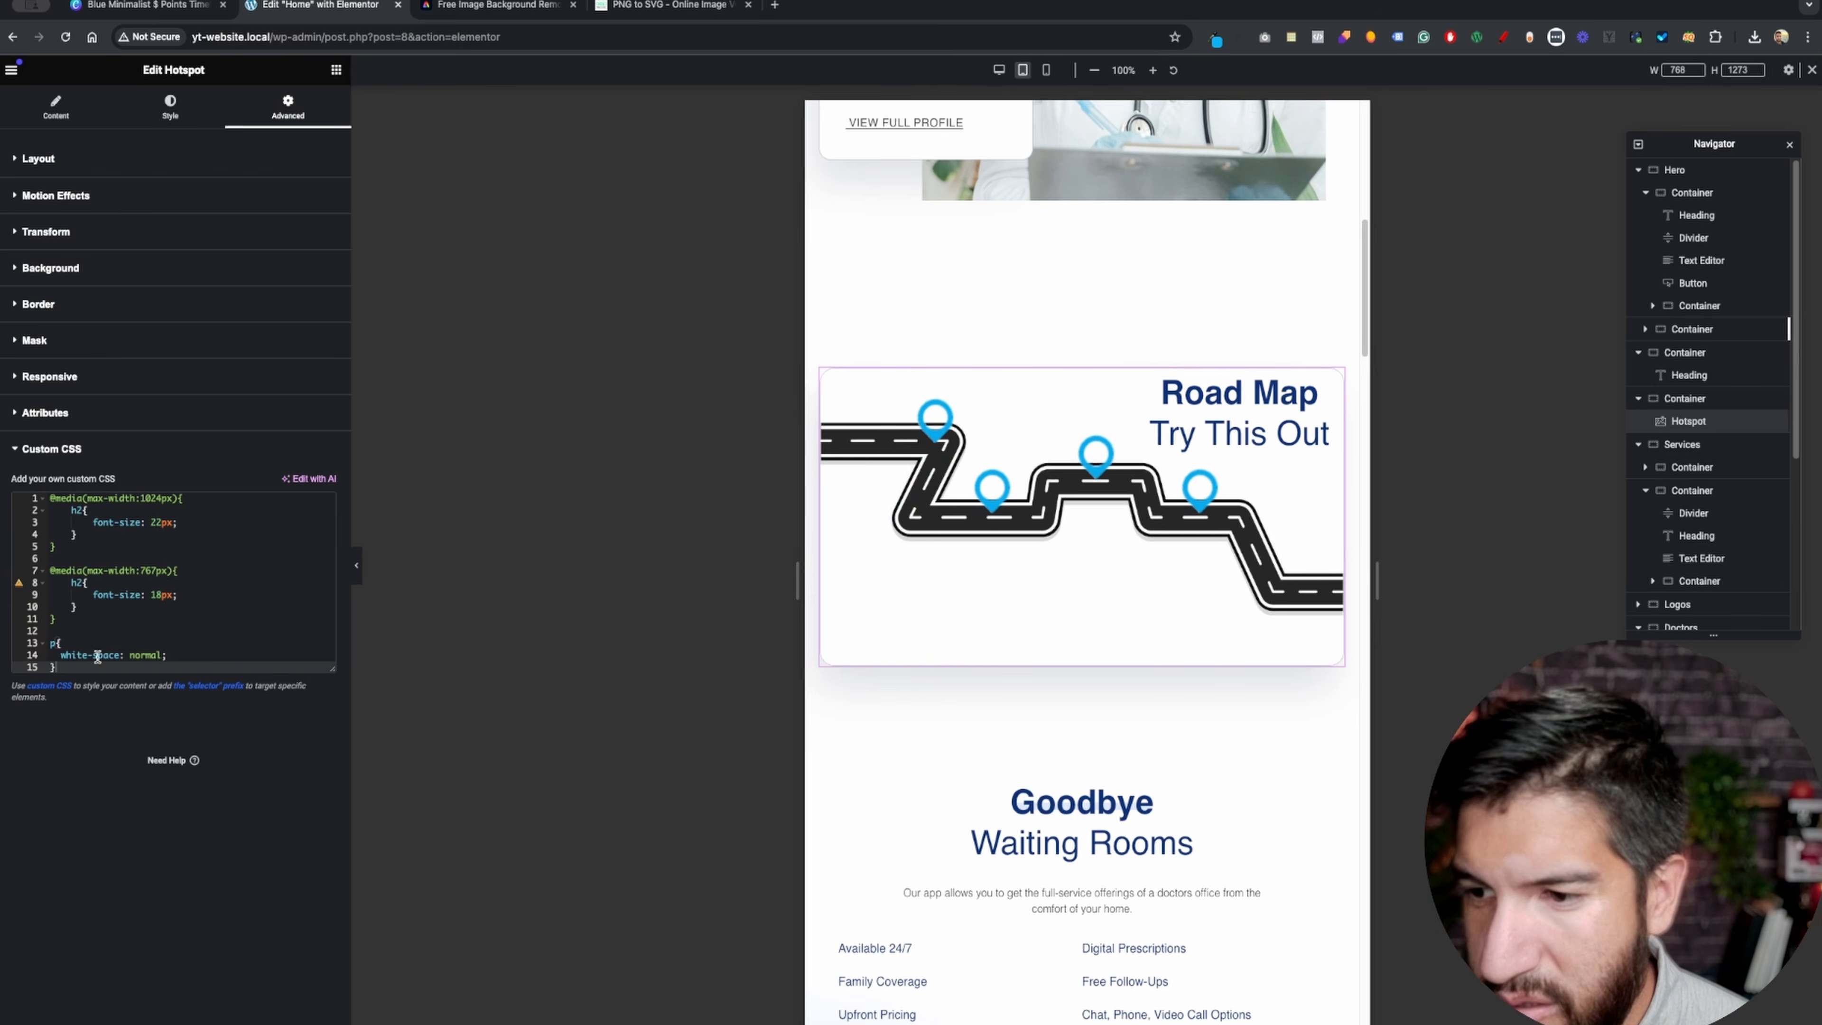
drag(65, 668, 42, 641)
key(ctrl+c)
key(BackSpace)
key(BackSpace)
click(95, 606)
key(Return)
key(ctrl+v)
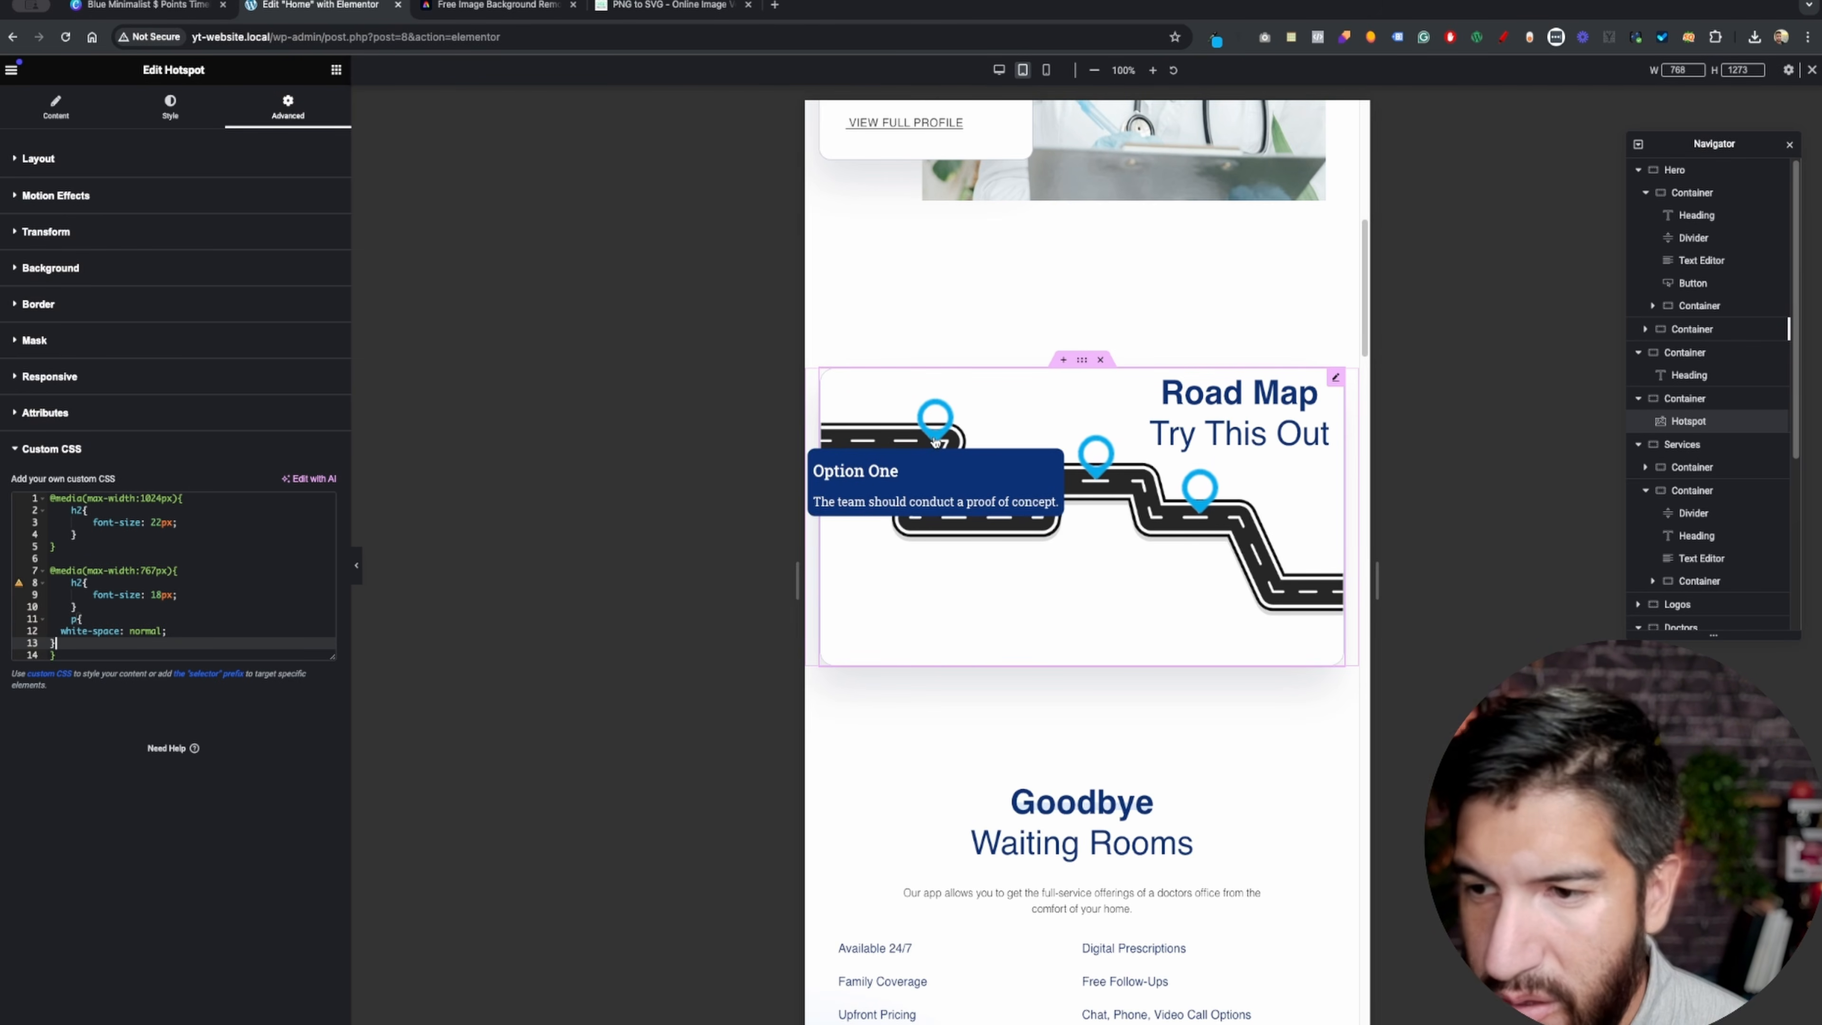
- Set the h2 font size in the 1024px media query to 25px and check the first pin's tooltip in the tablet preview
click(160, 523)
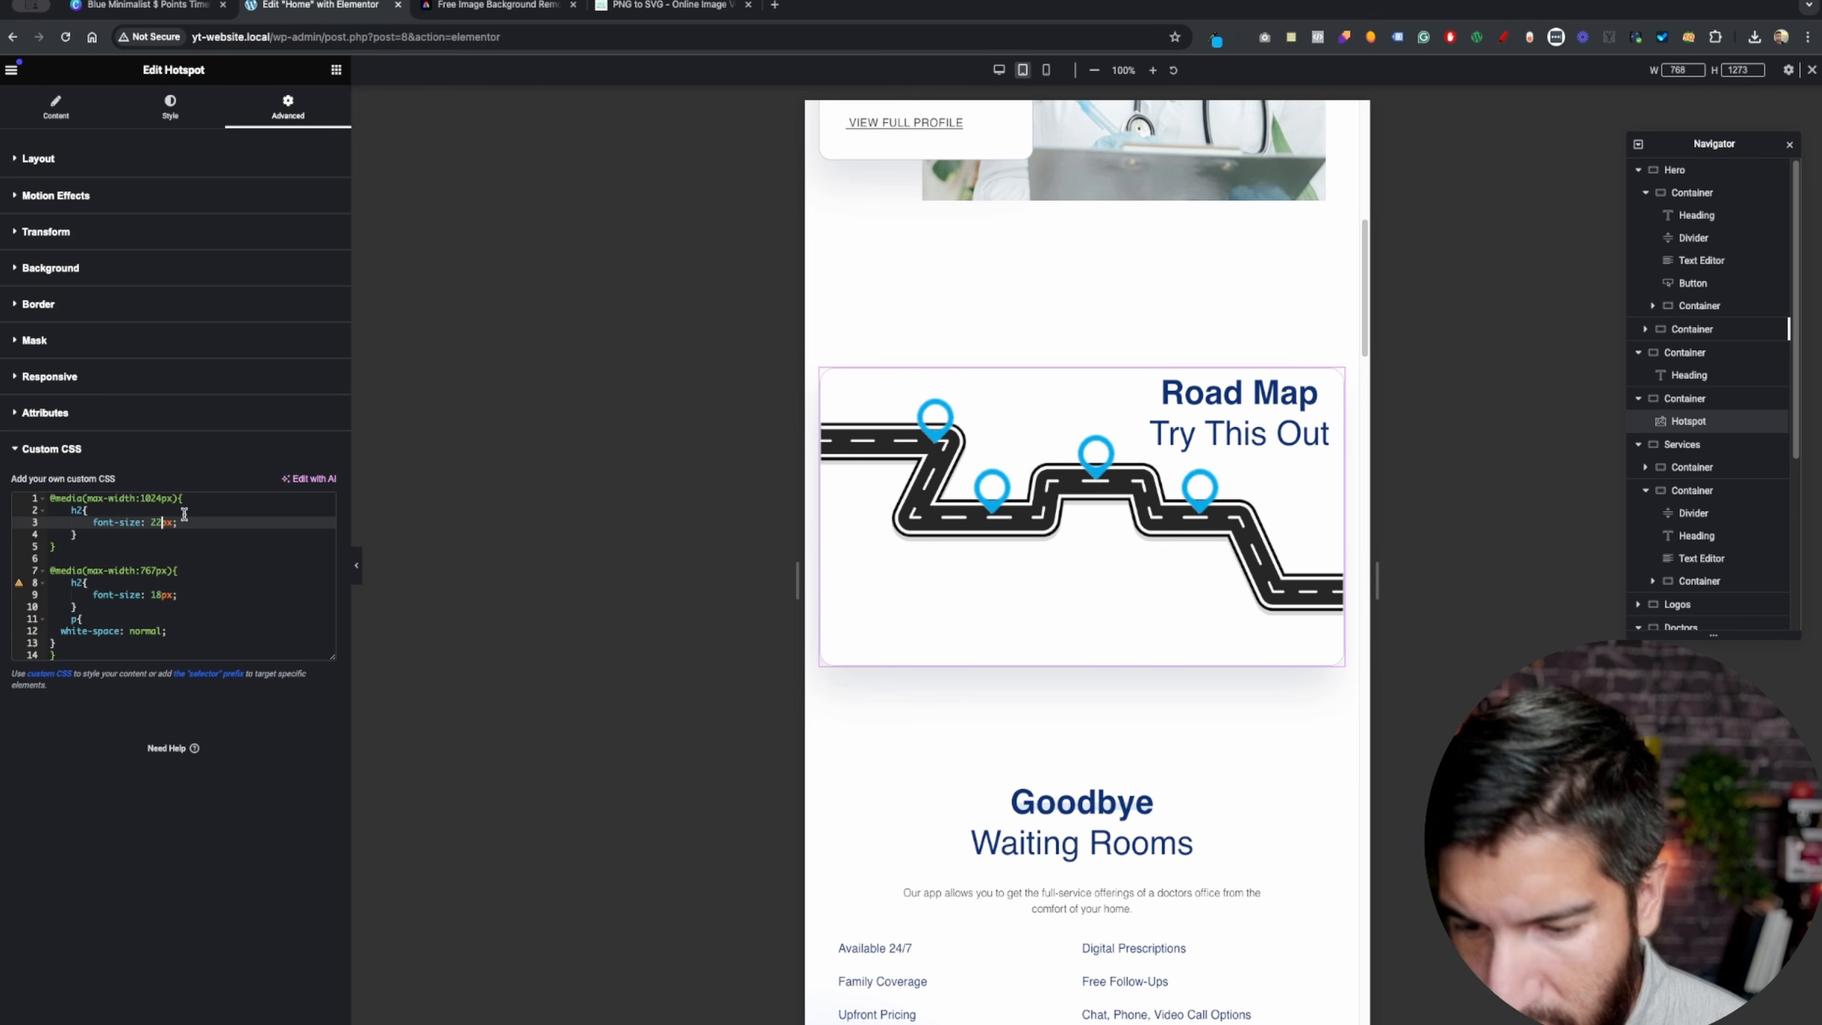
mouse_move(939, 439)
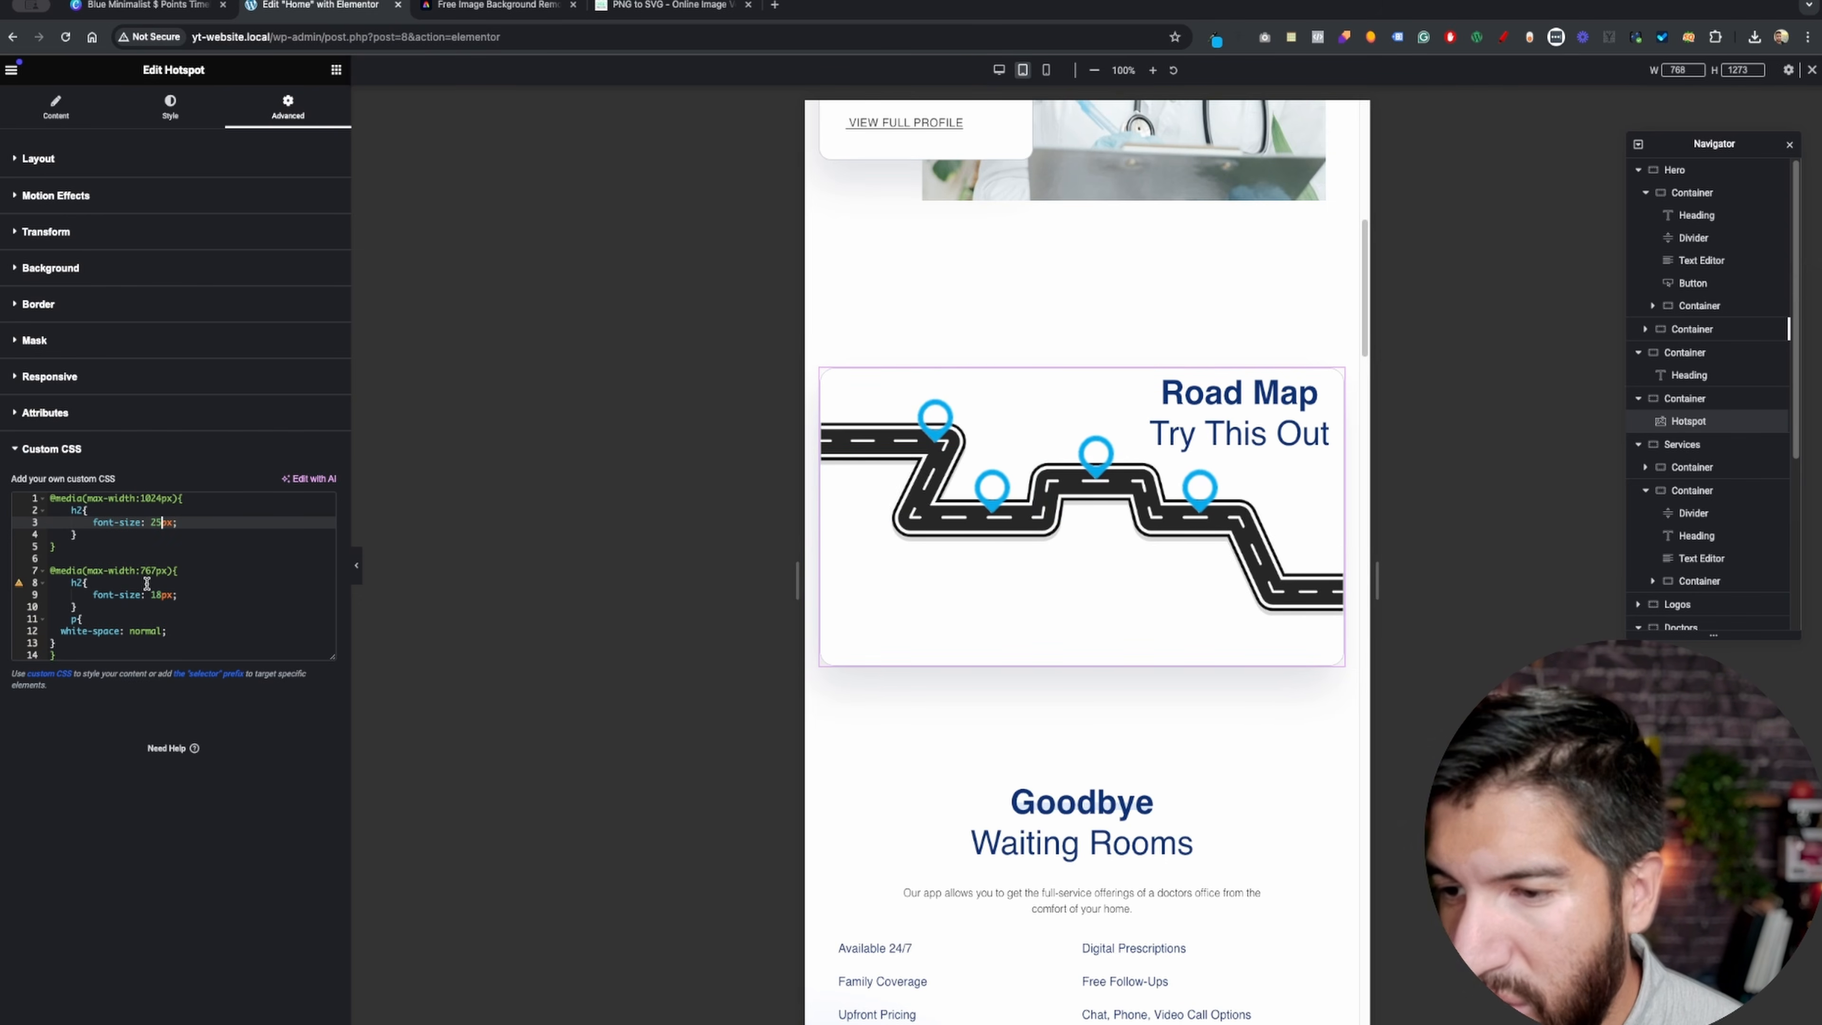
click(115, 607)
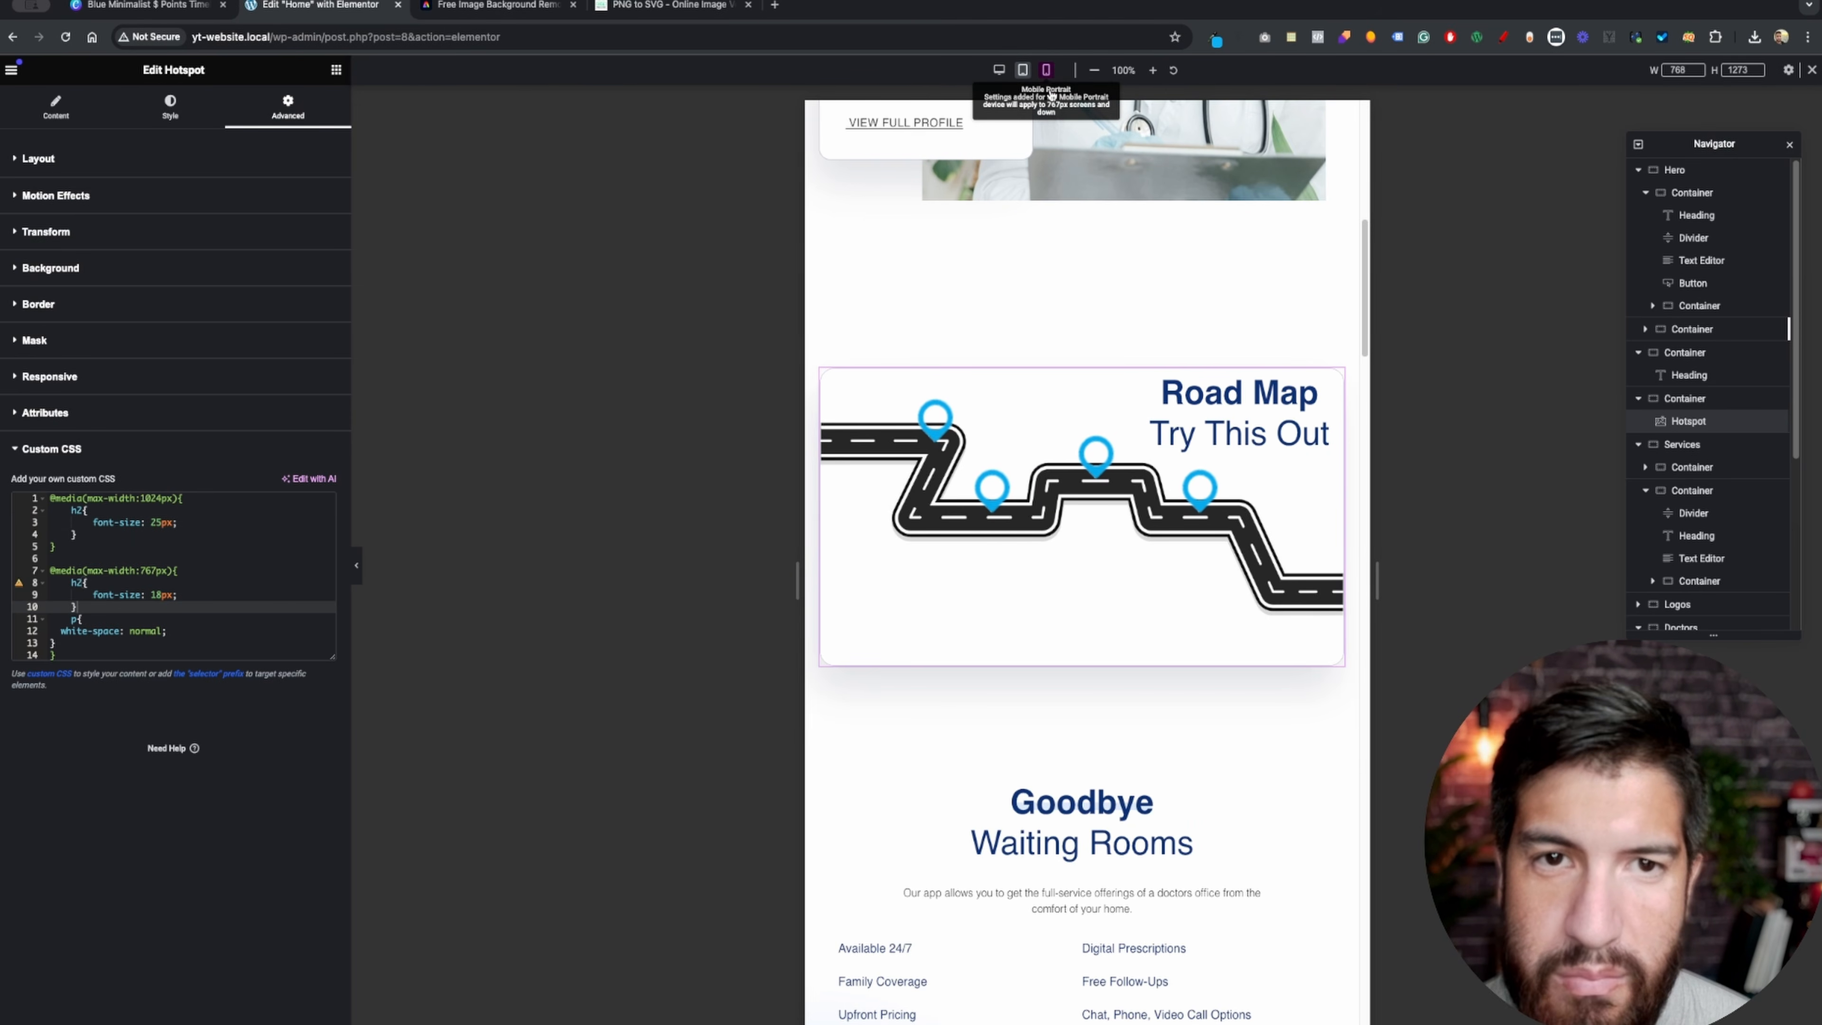
- Switch to the mobile preview and check the tooltip of each road map pin
click(1045, 77)
click(1050, 383)
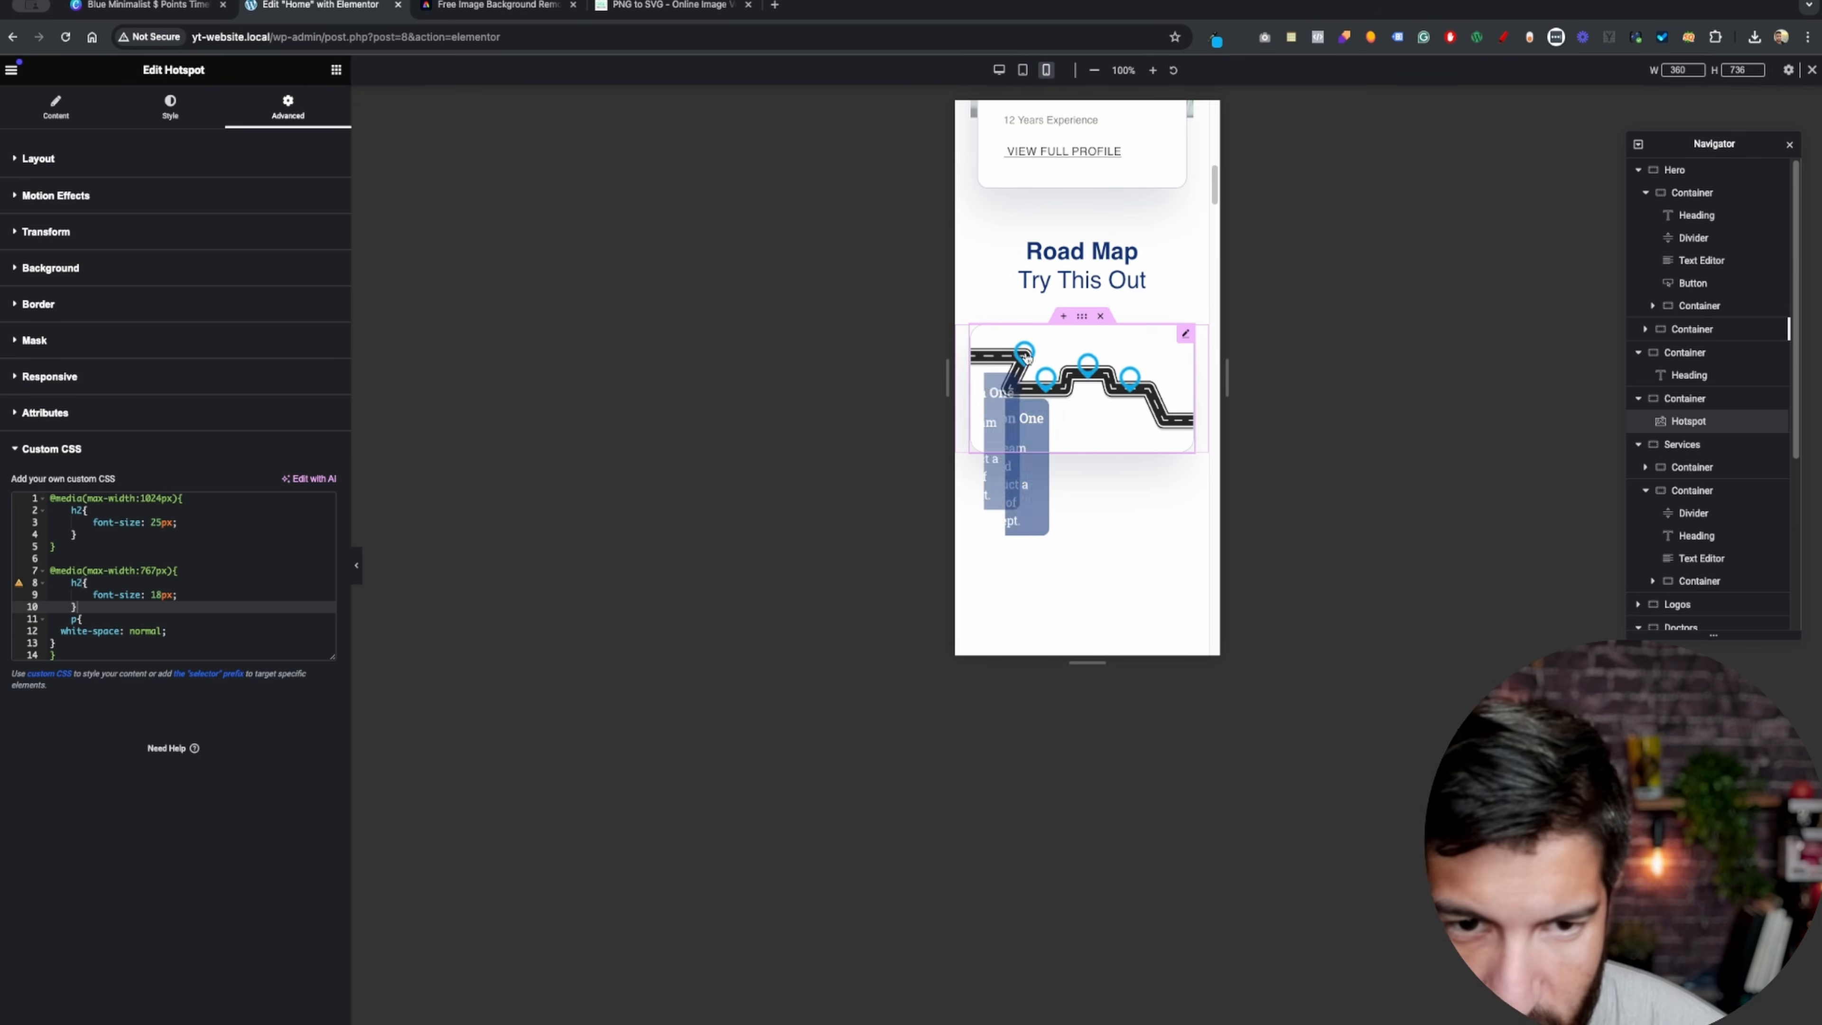
click(1087, 365)
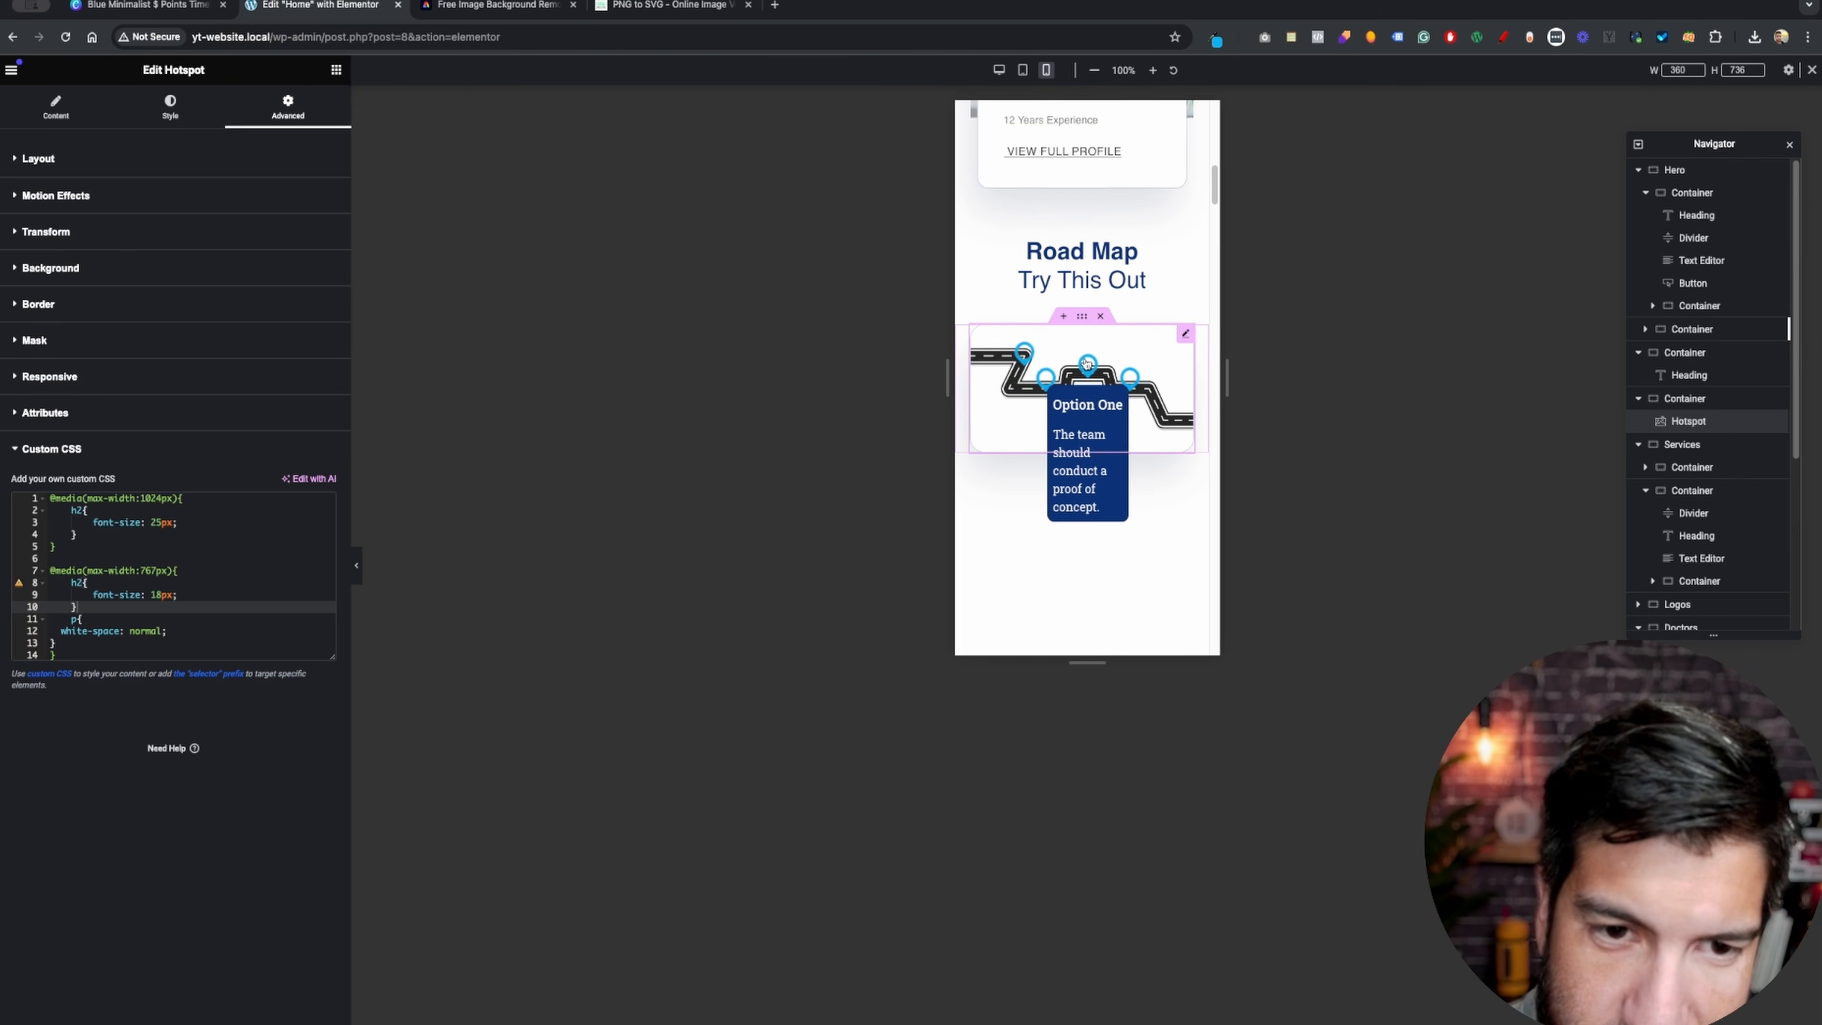
click(1130, 378)
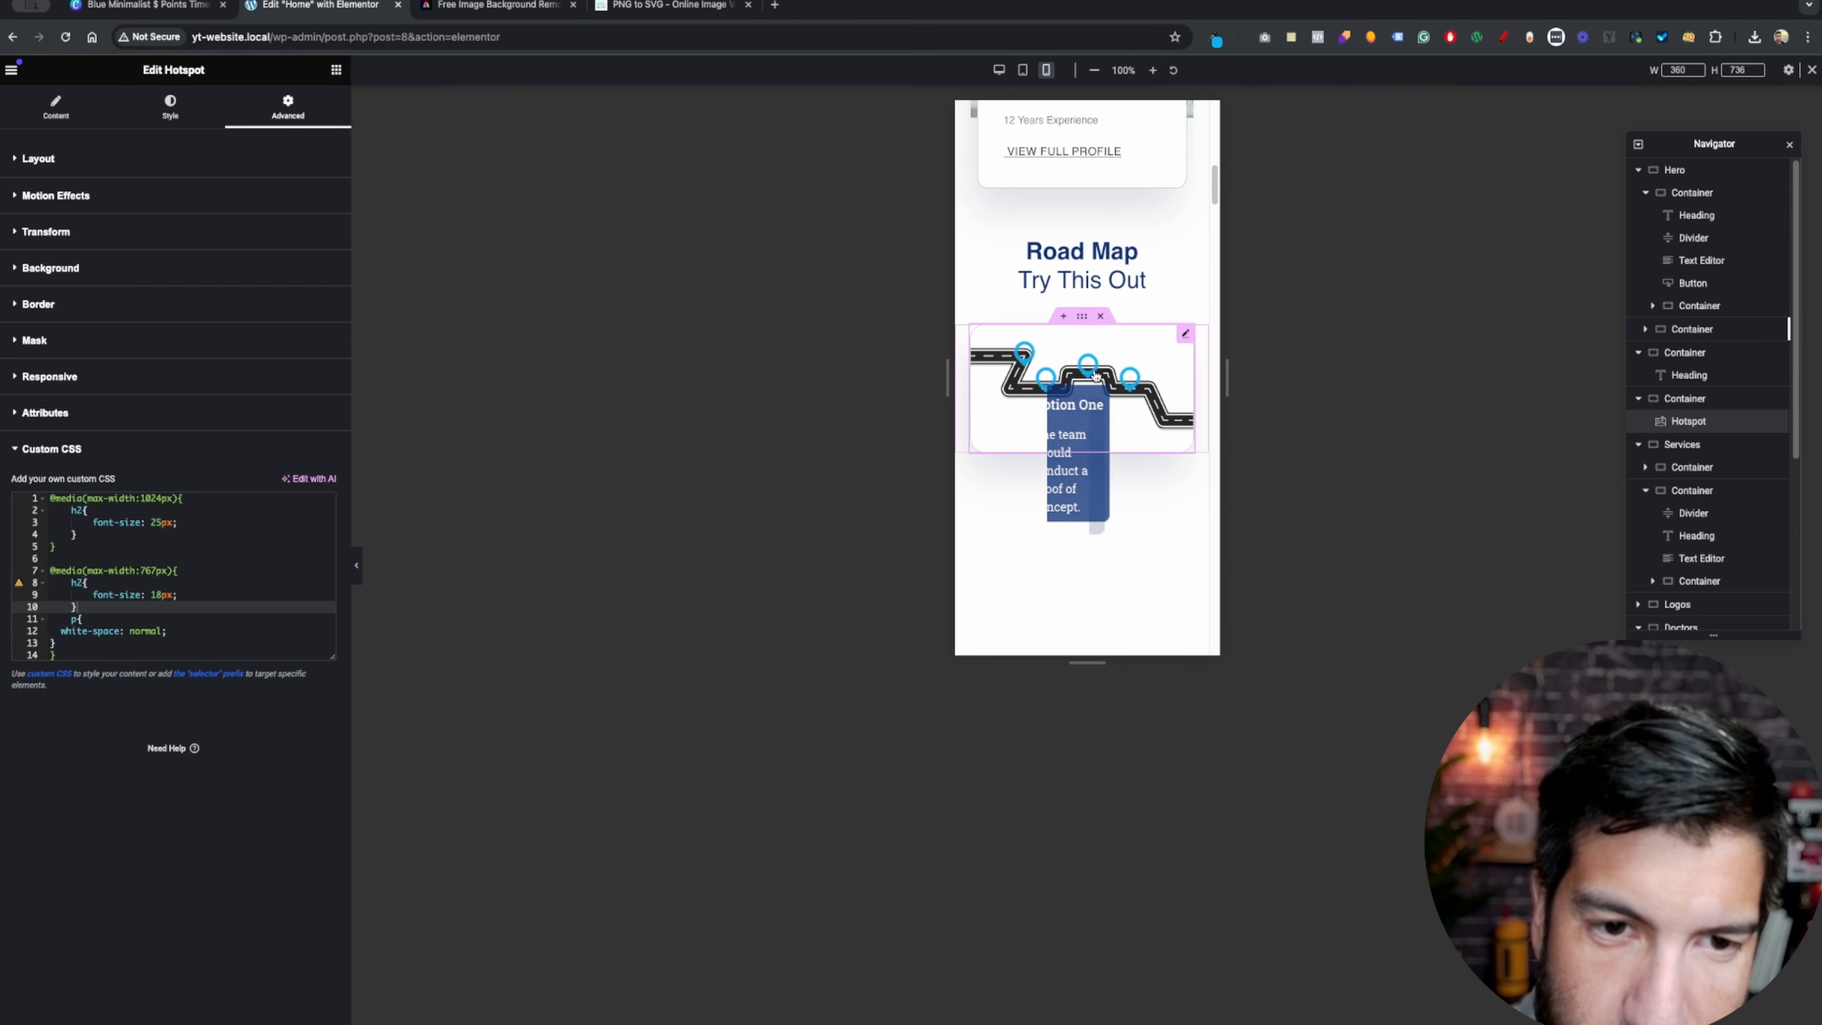
click(1044, 378)
click(1022, 352)
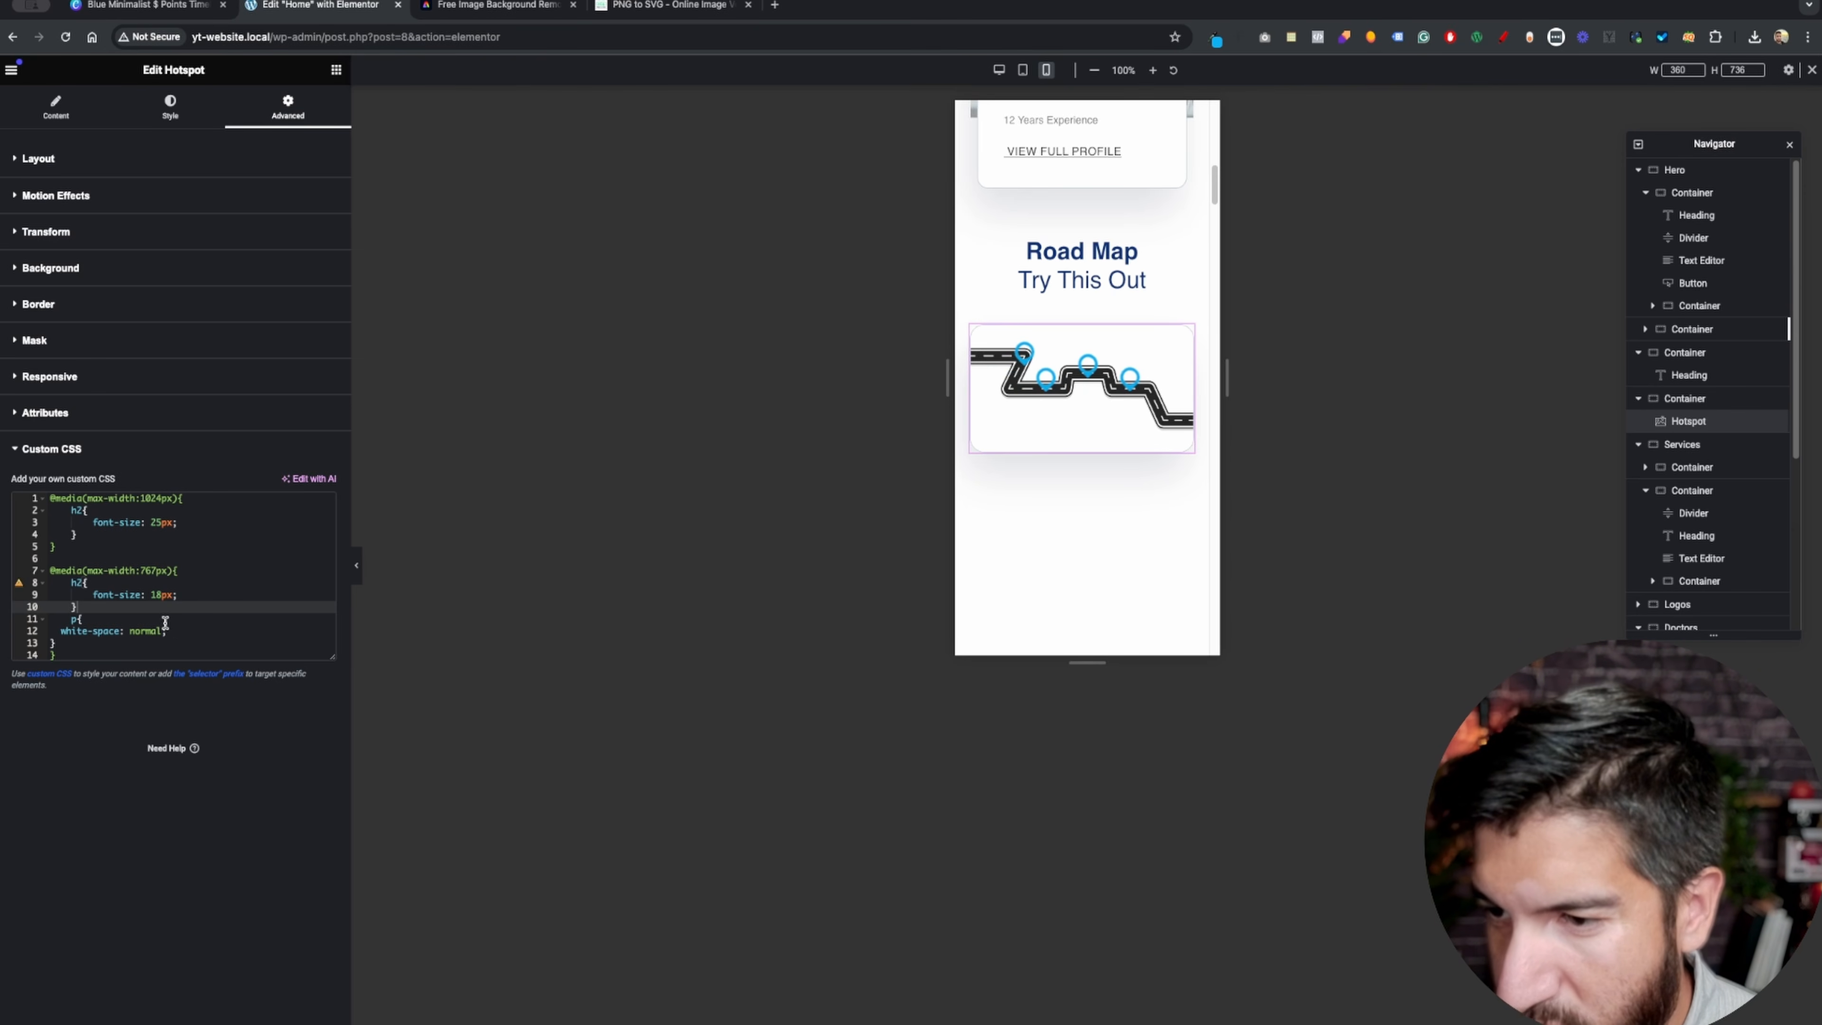
- Set the Hotspot tooltip's typography size to 13 px for mobile
click(170, 108)
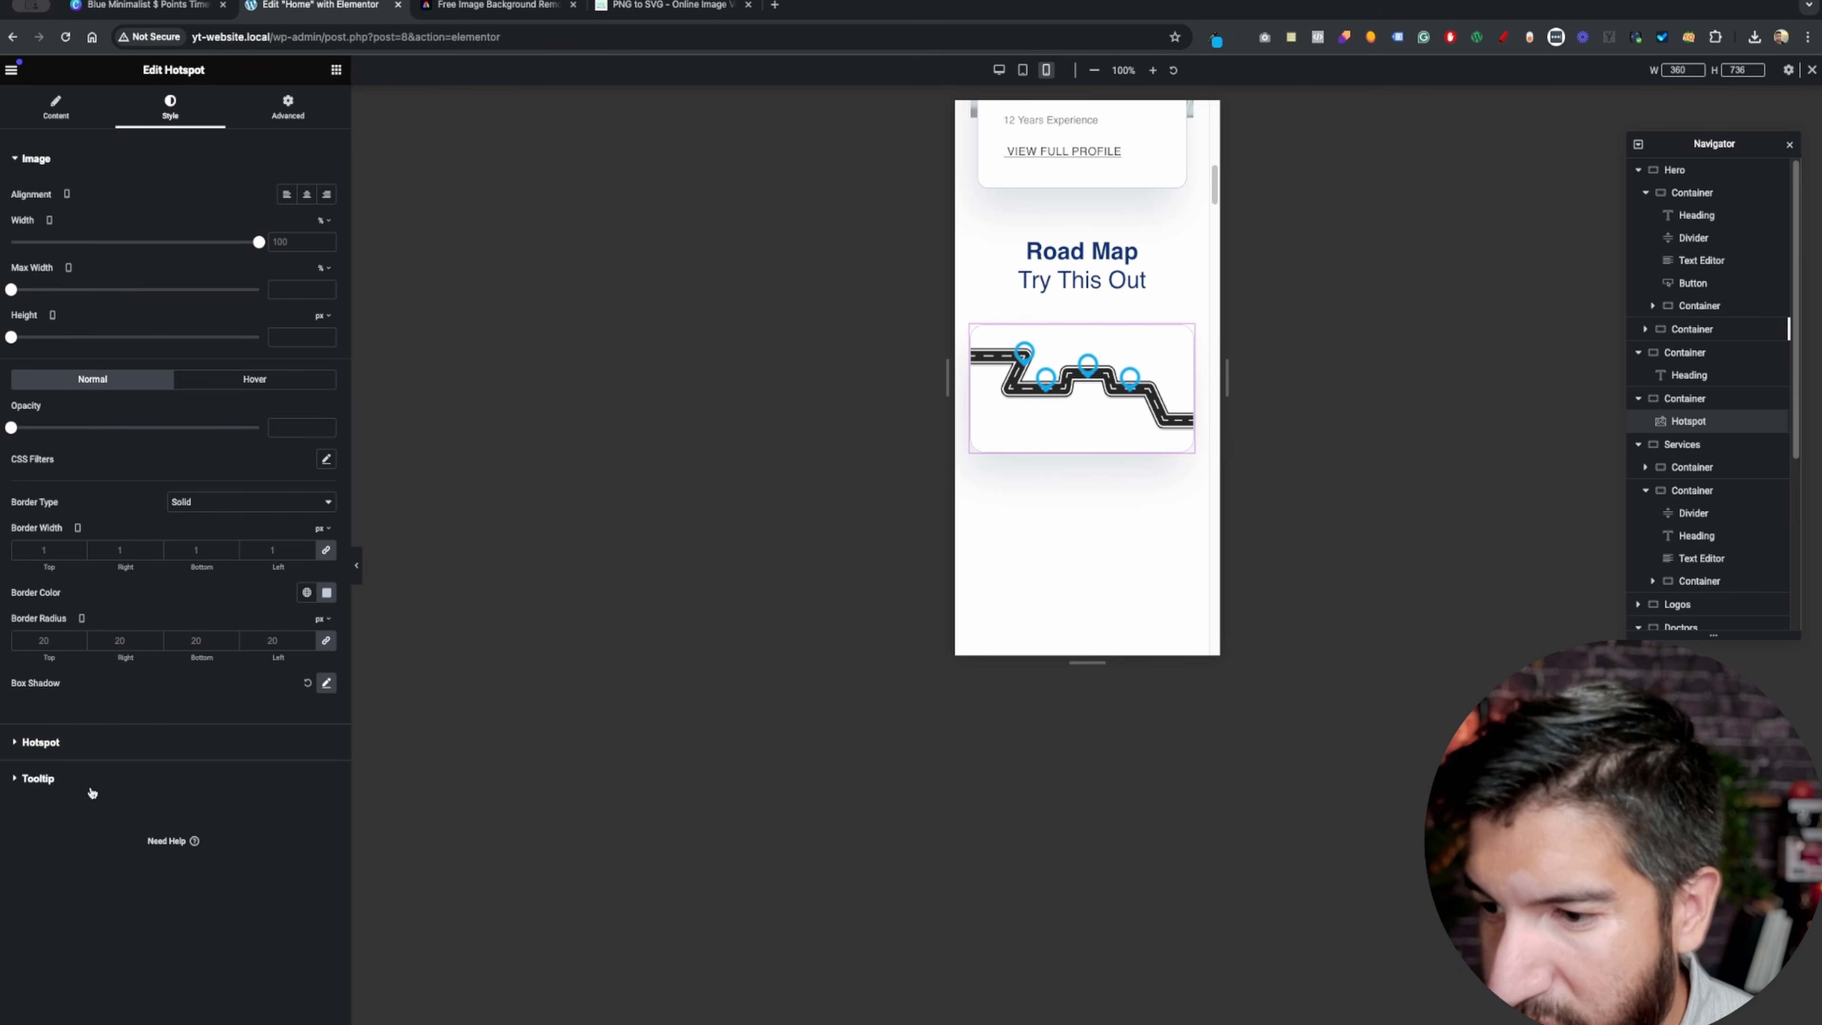
click(43, 778)
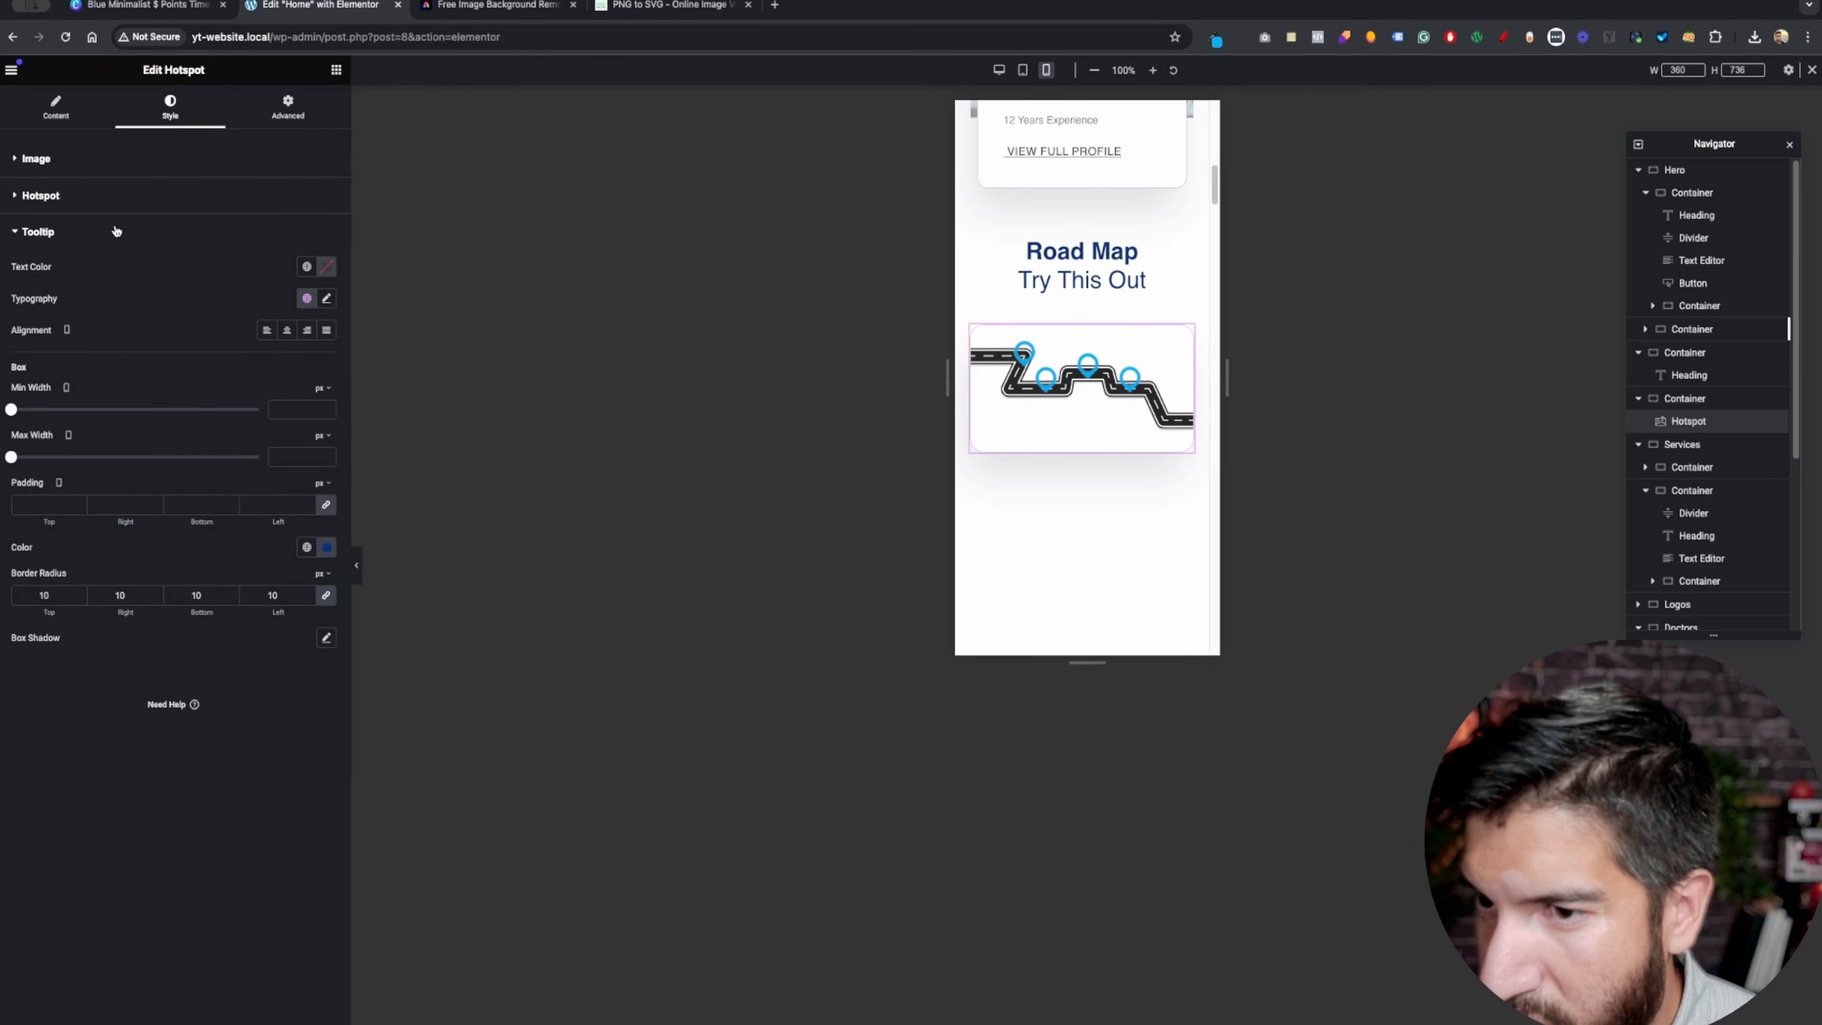
click(325, 300)
drag(29, 417, 46, 419)
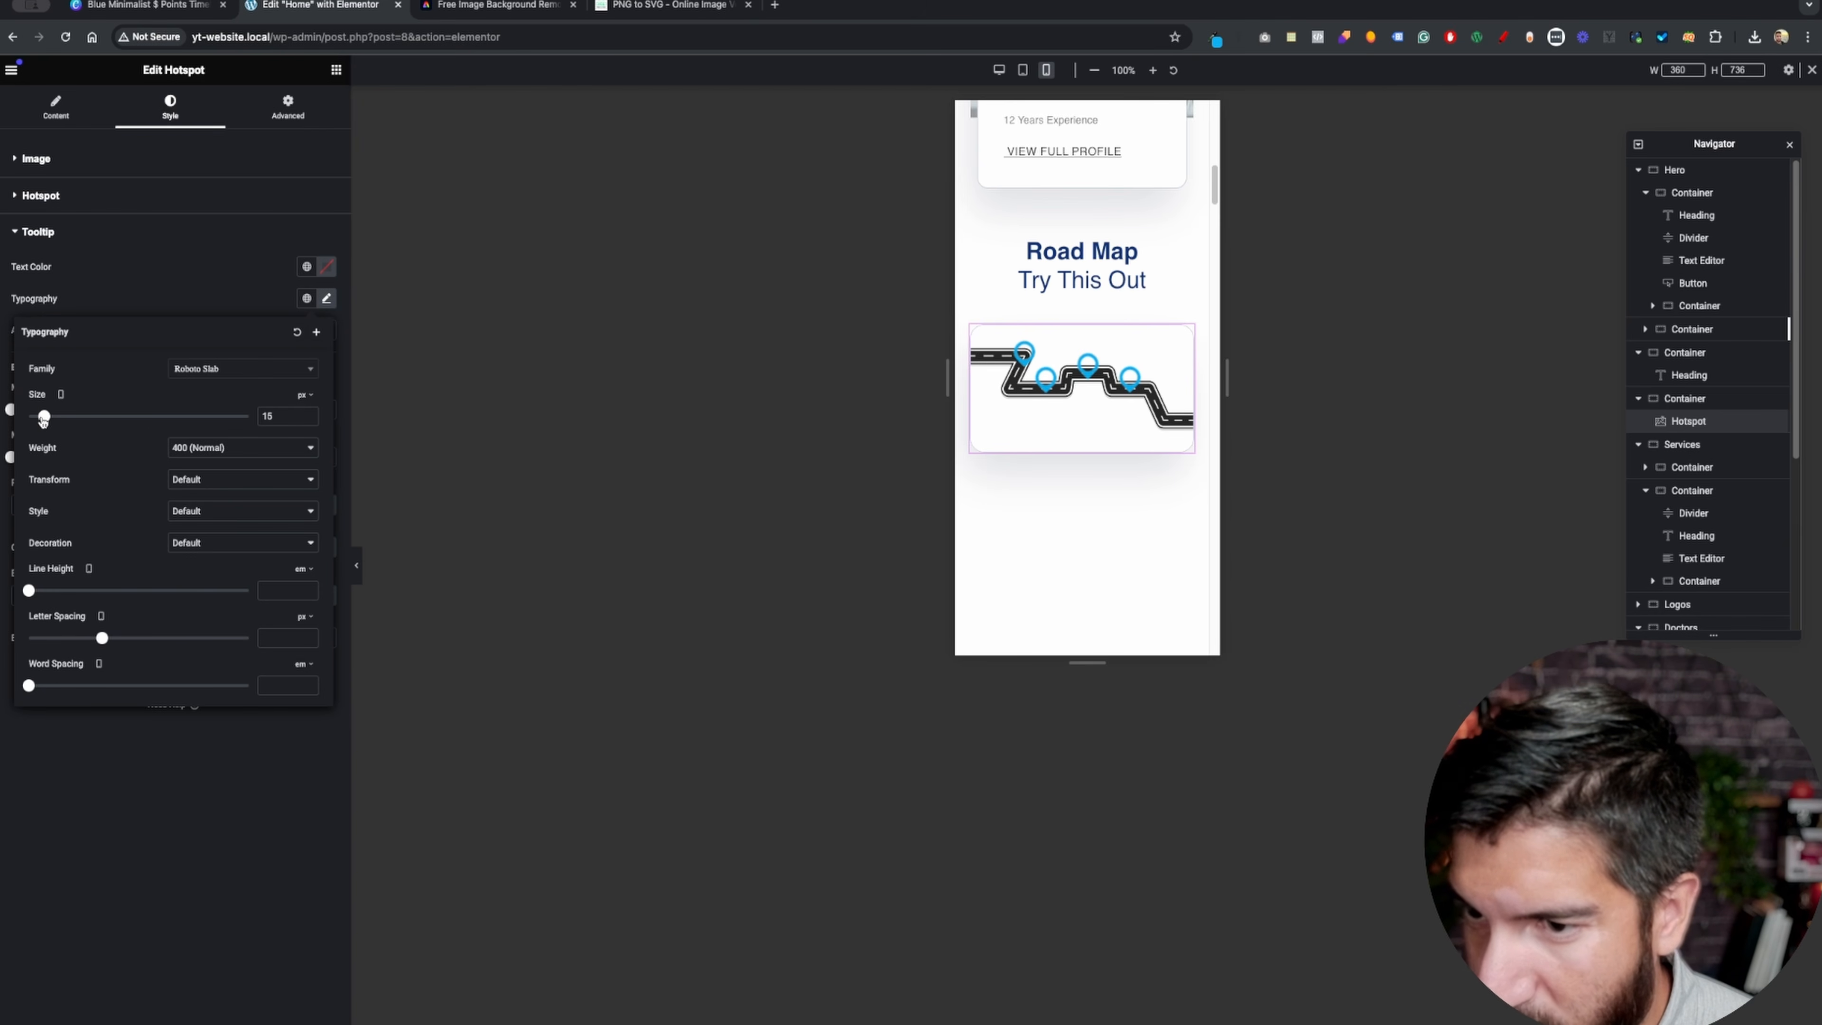
- Examine how the smaller text fits in each pin's tooltip in the 360 px wide mobile preview
click(1054, 388)
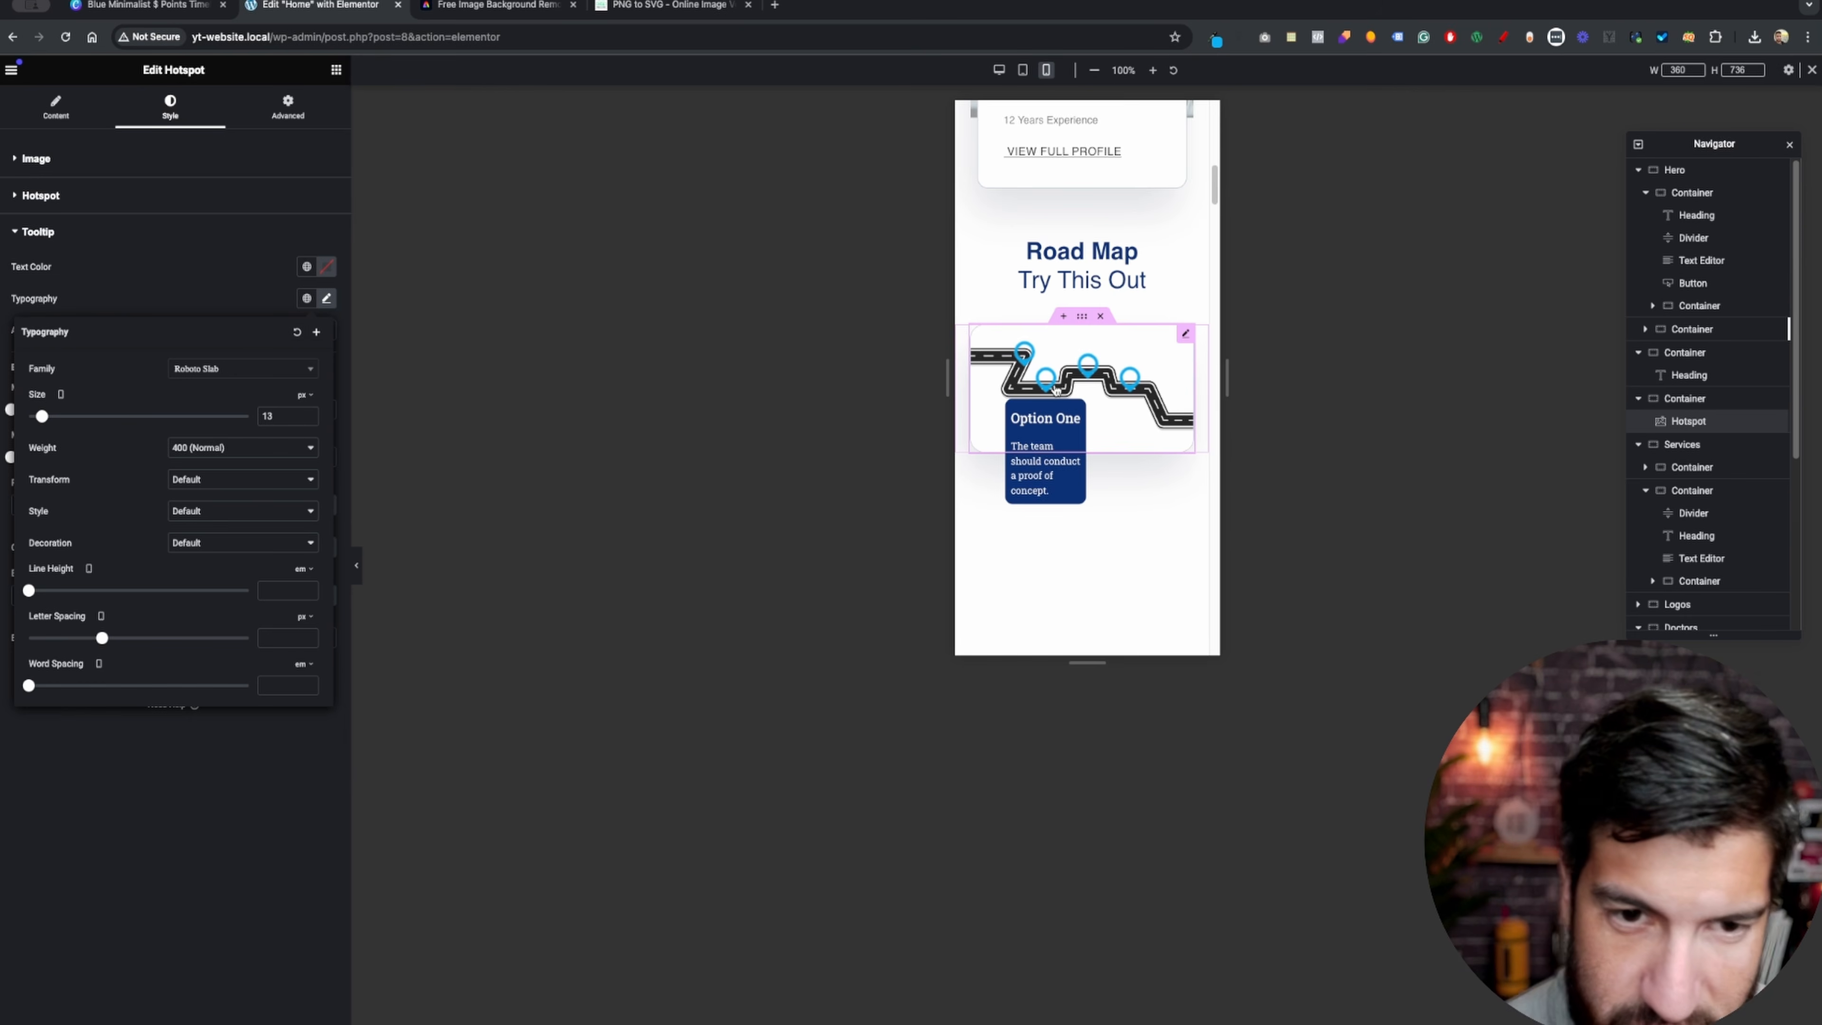
click(1092, 371)
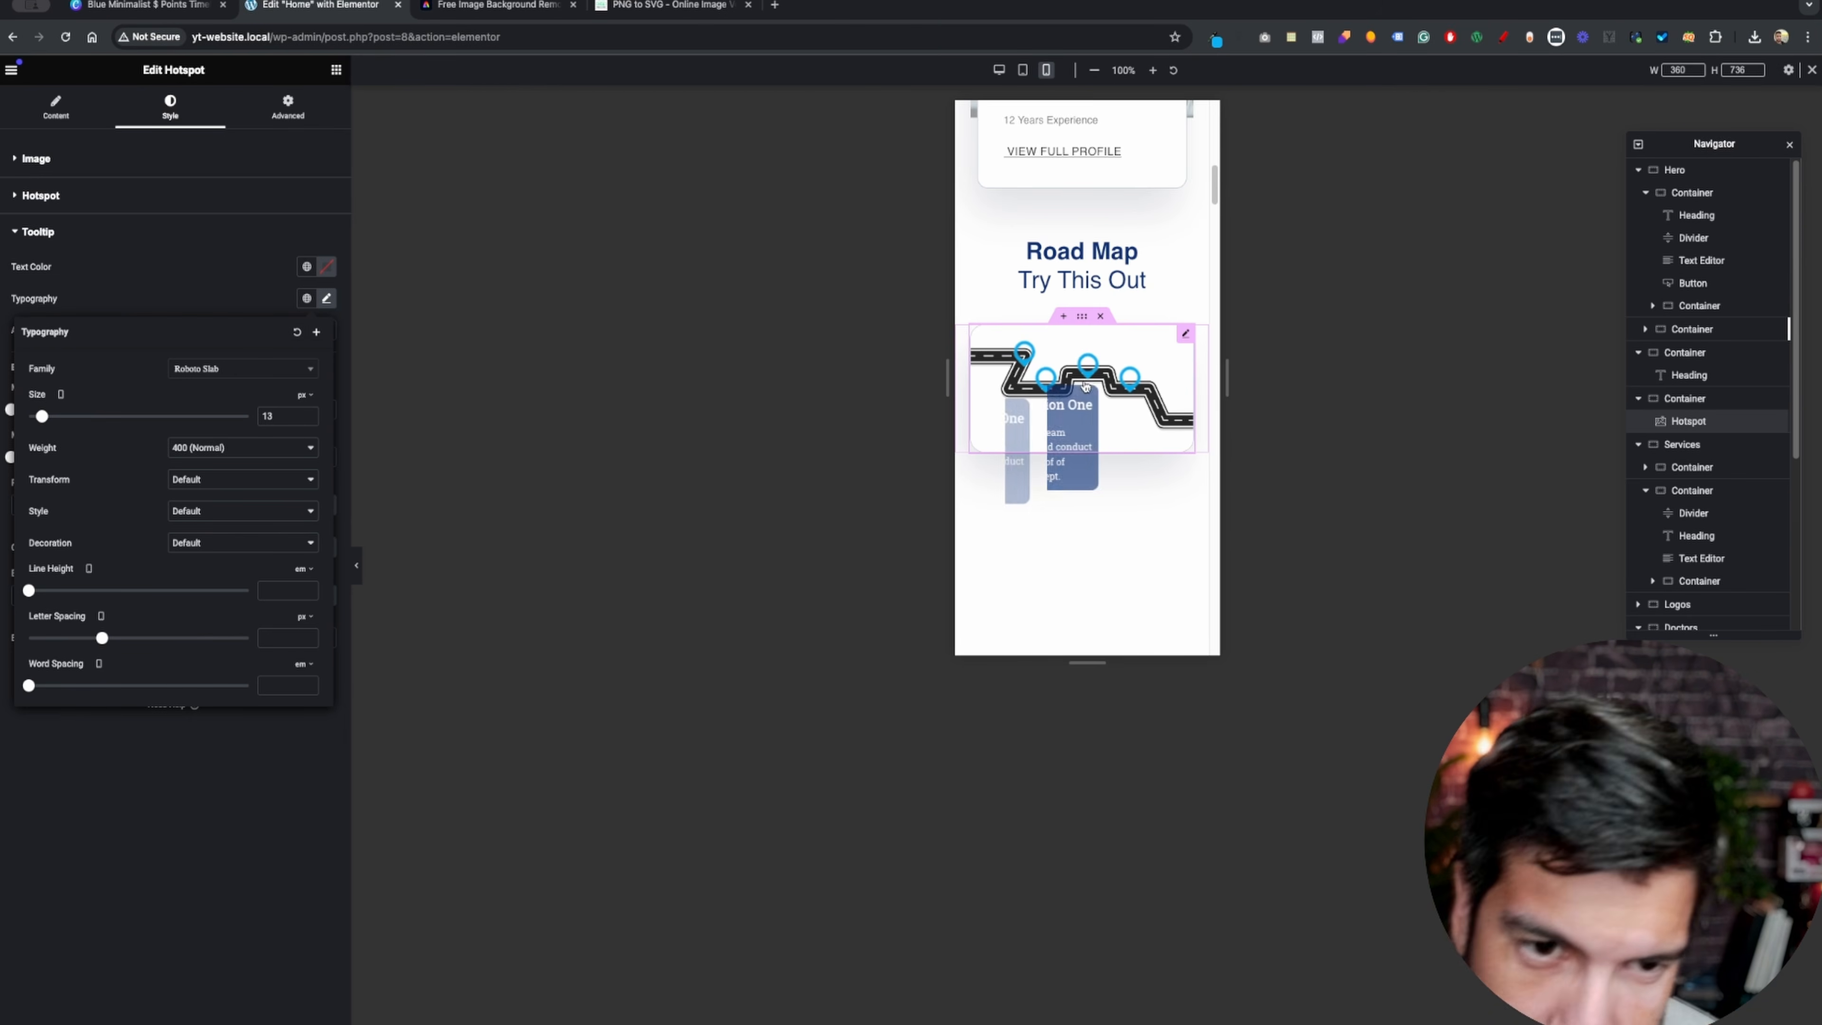
click(1135, 387)
click(1046, 376)
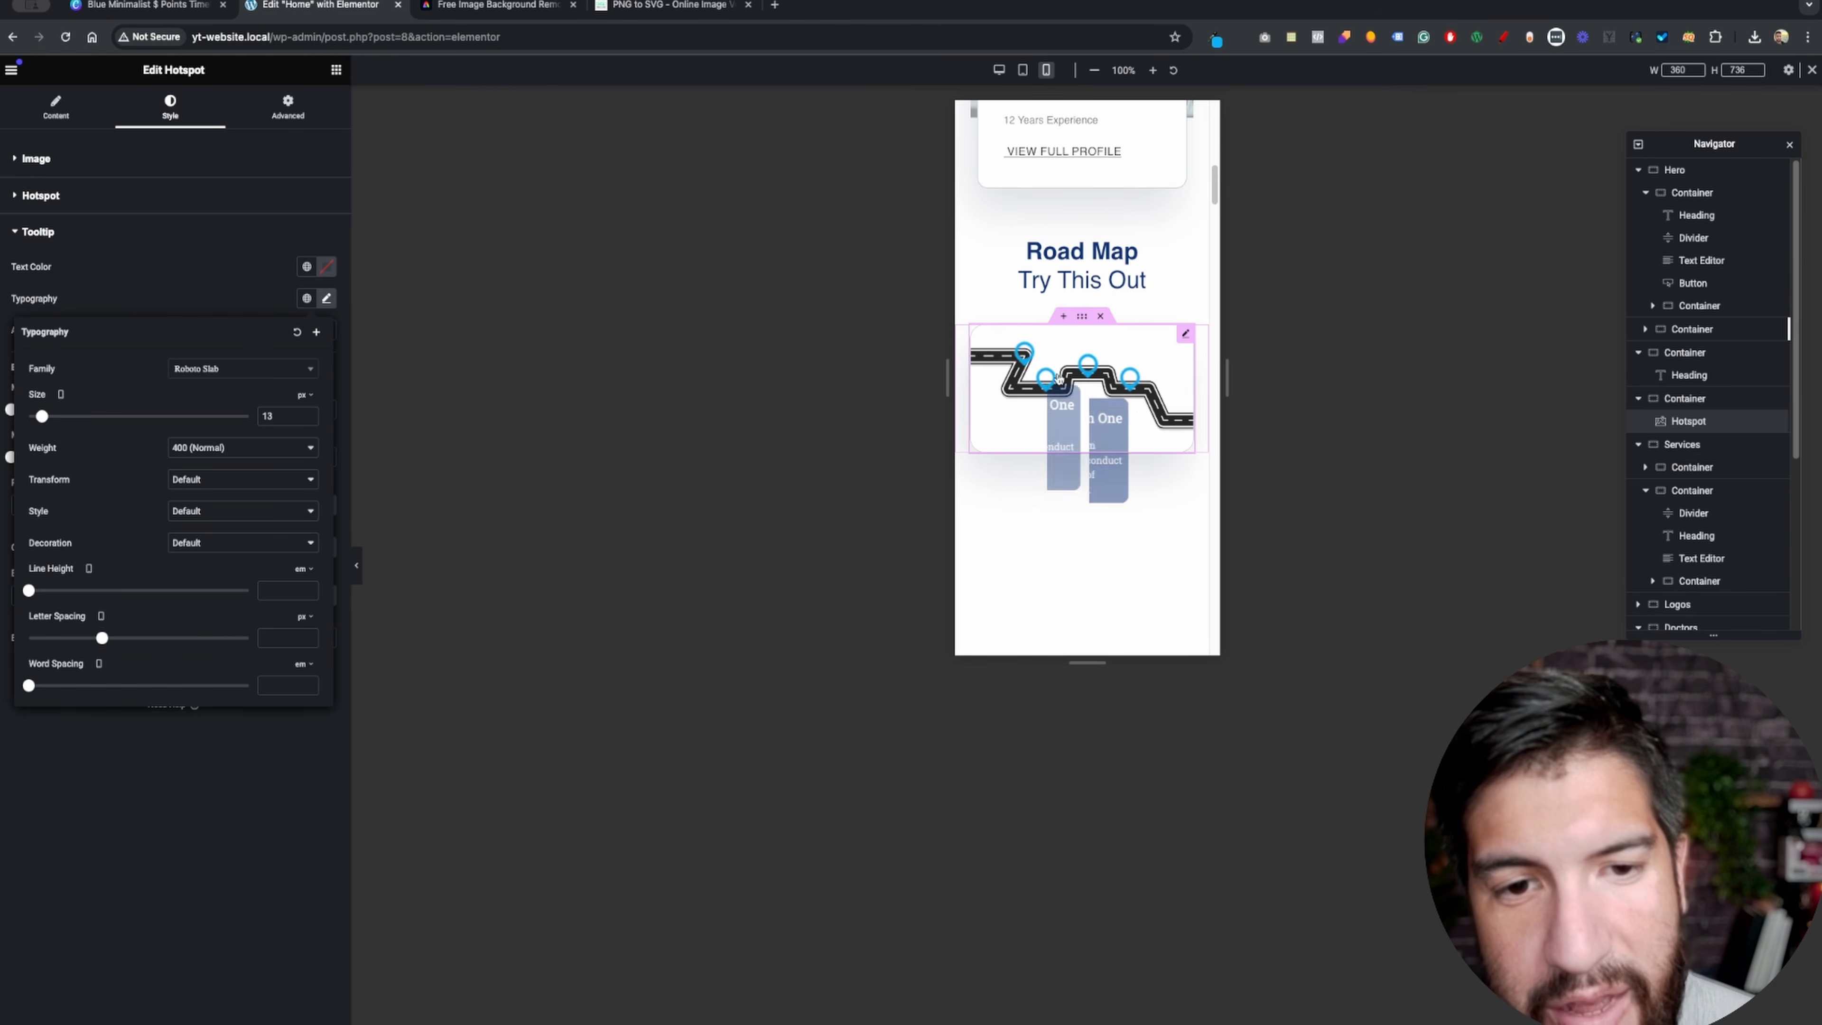
click(1023, 356)
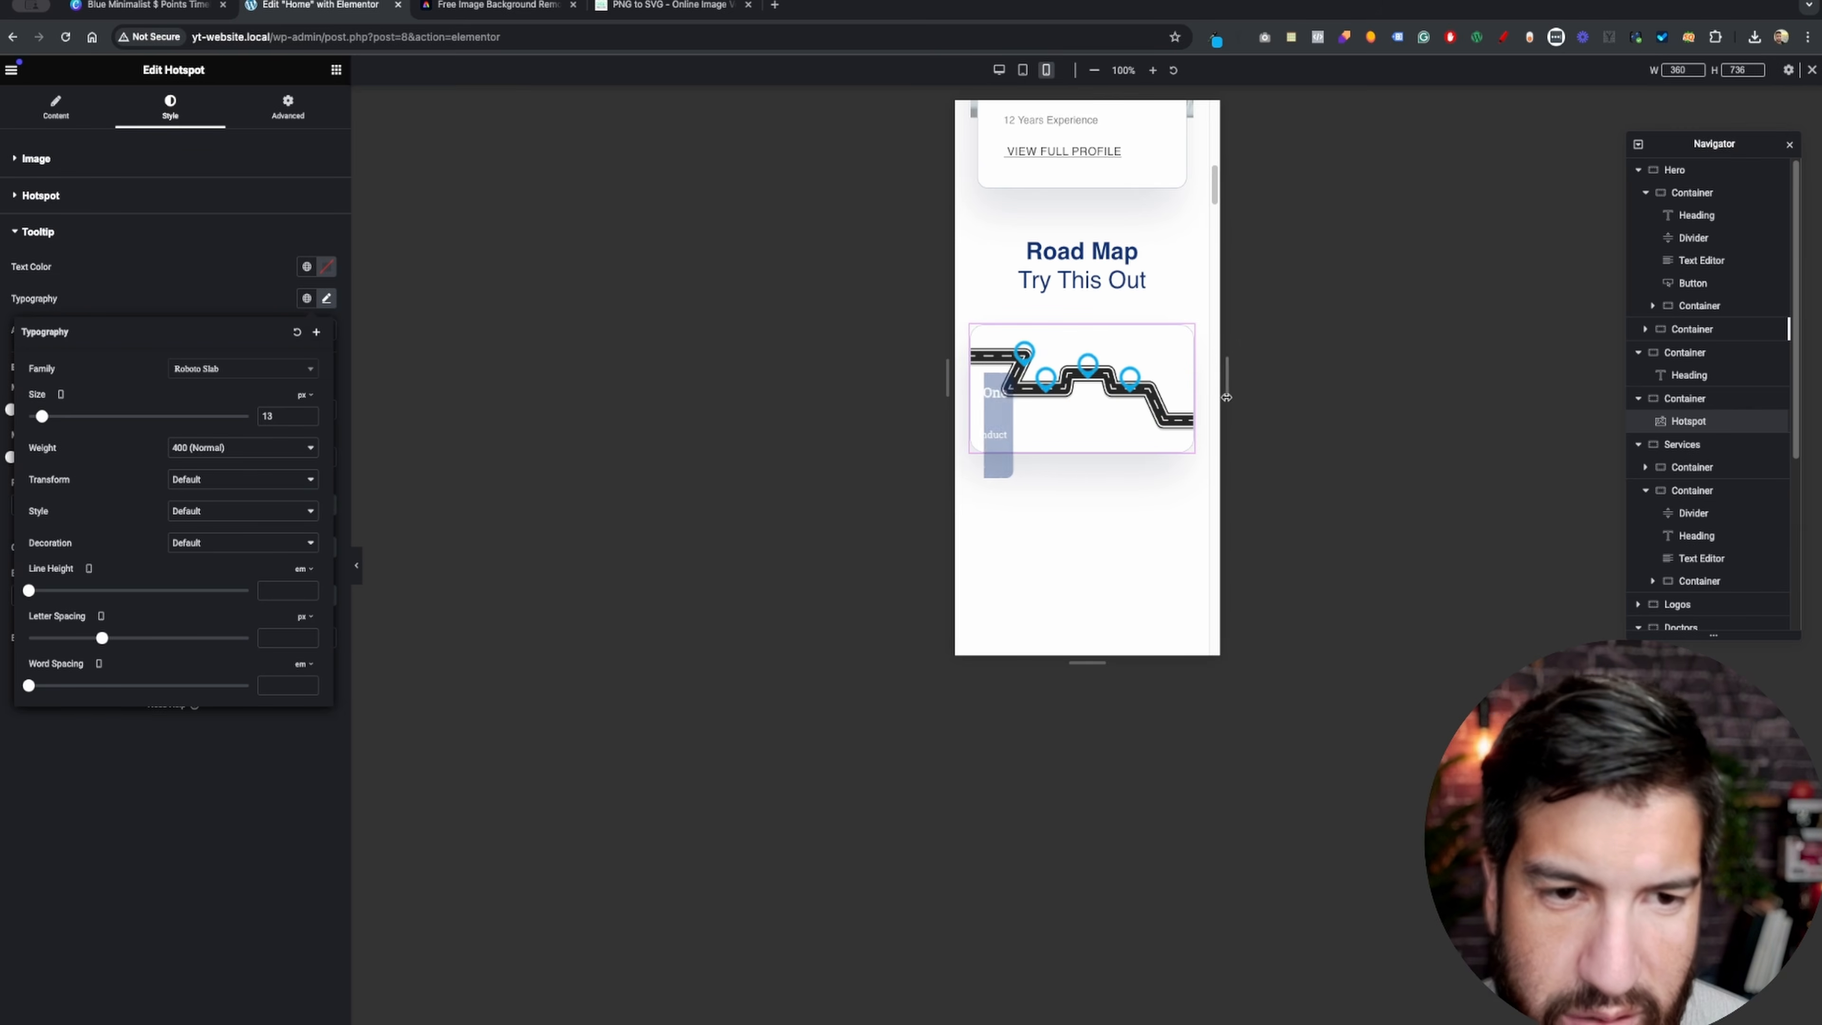
- Widen the mobile preview to 767 px, check all four pin tooltips, and narrow the preview to 320 px
drag(1226, 392, 1657, 452)
click(1205, 375)
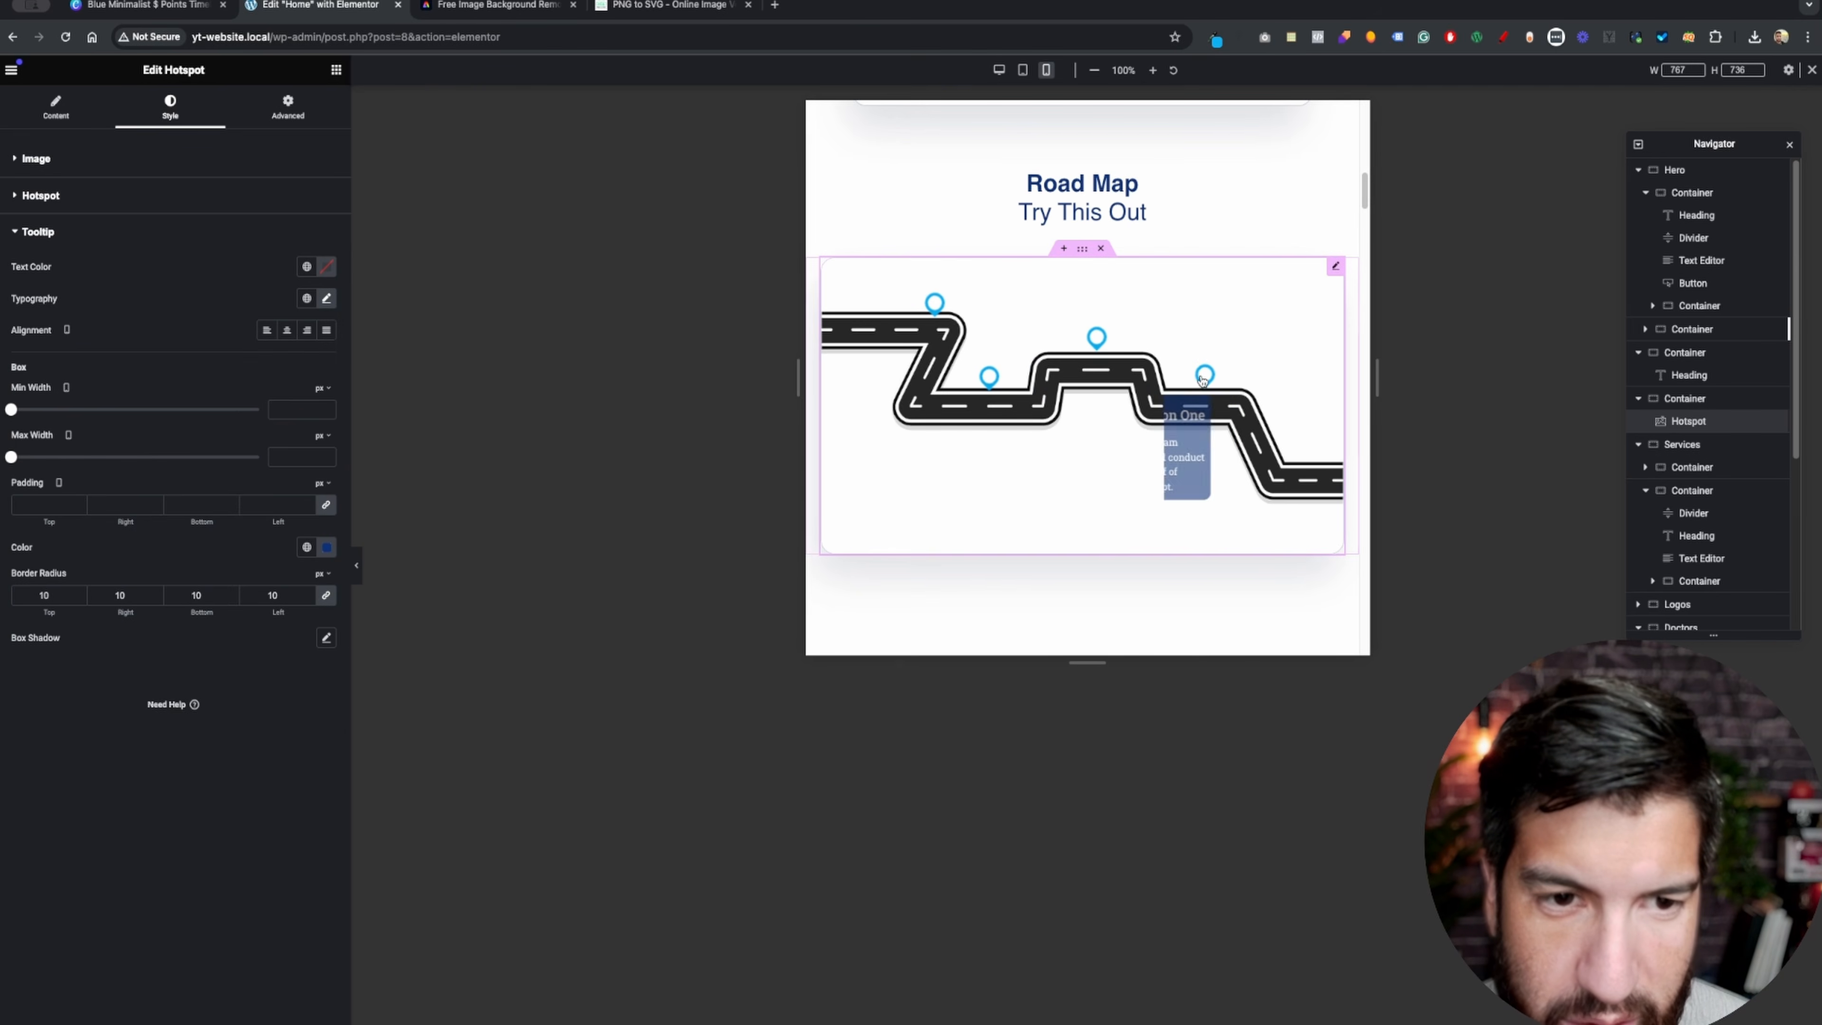
click(1096, 338)
click(990, 376)
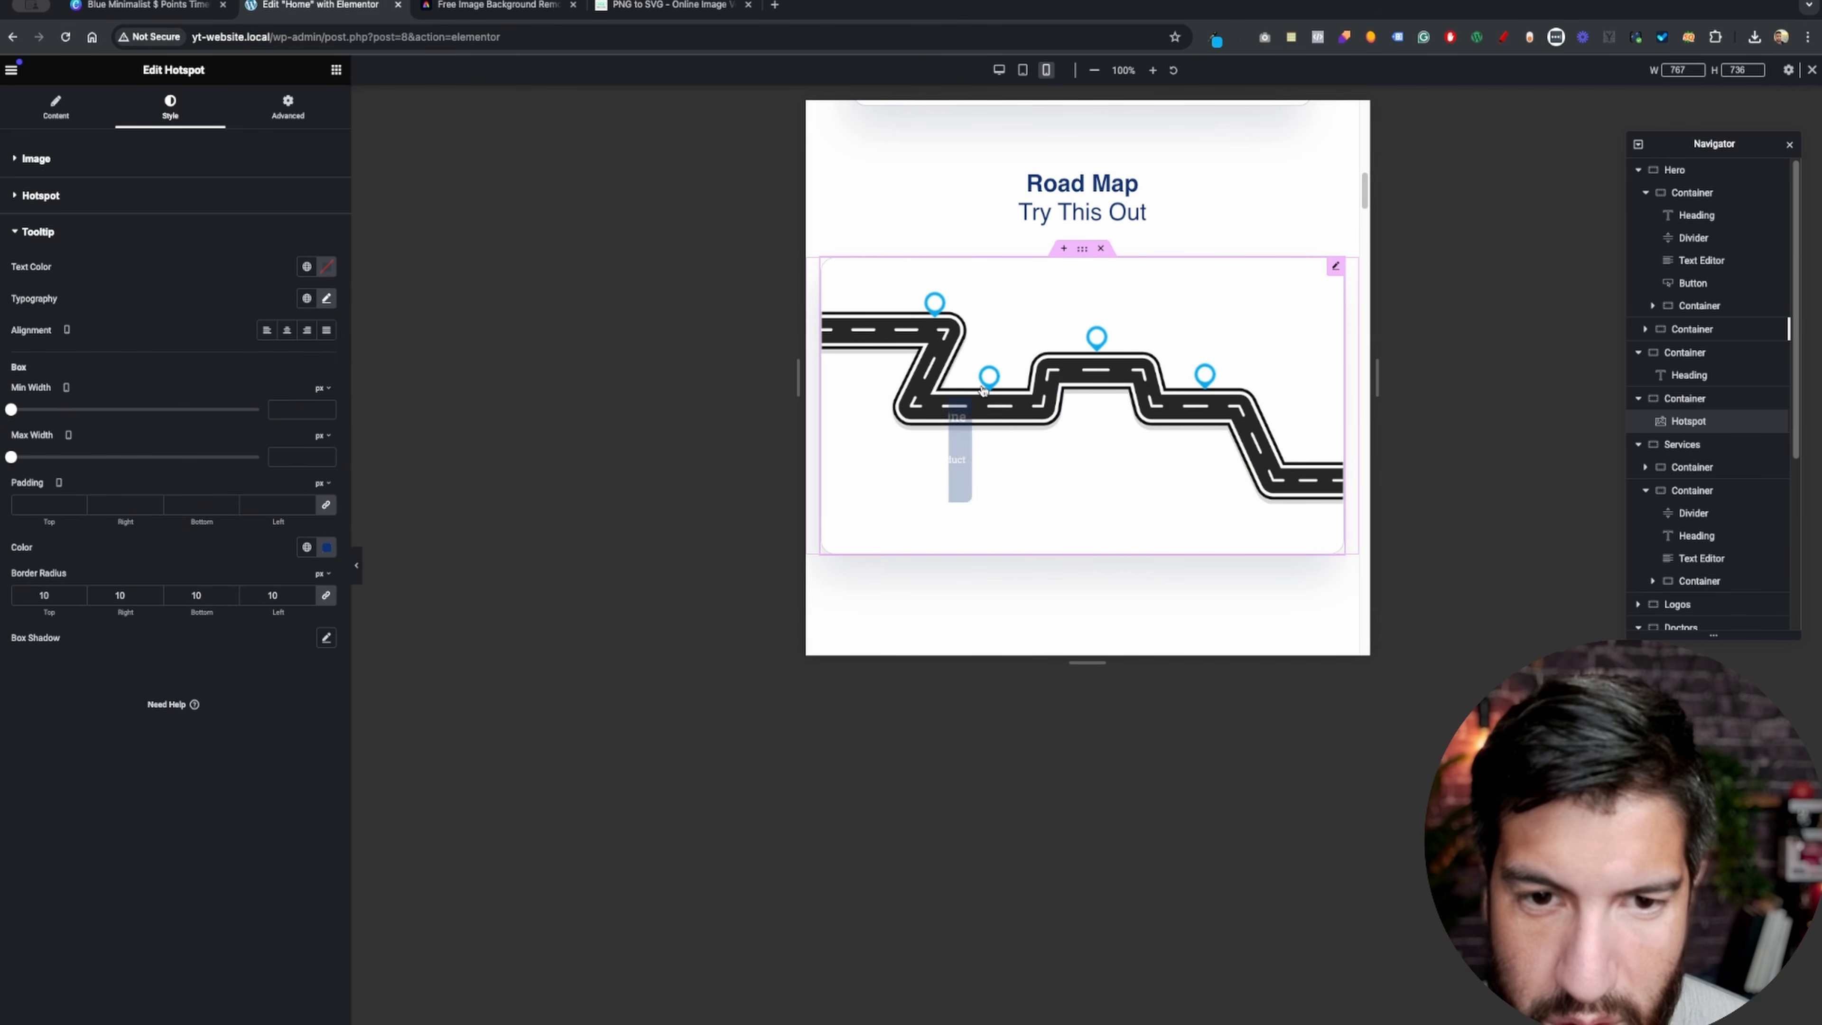
click(935, 302)
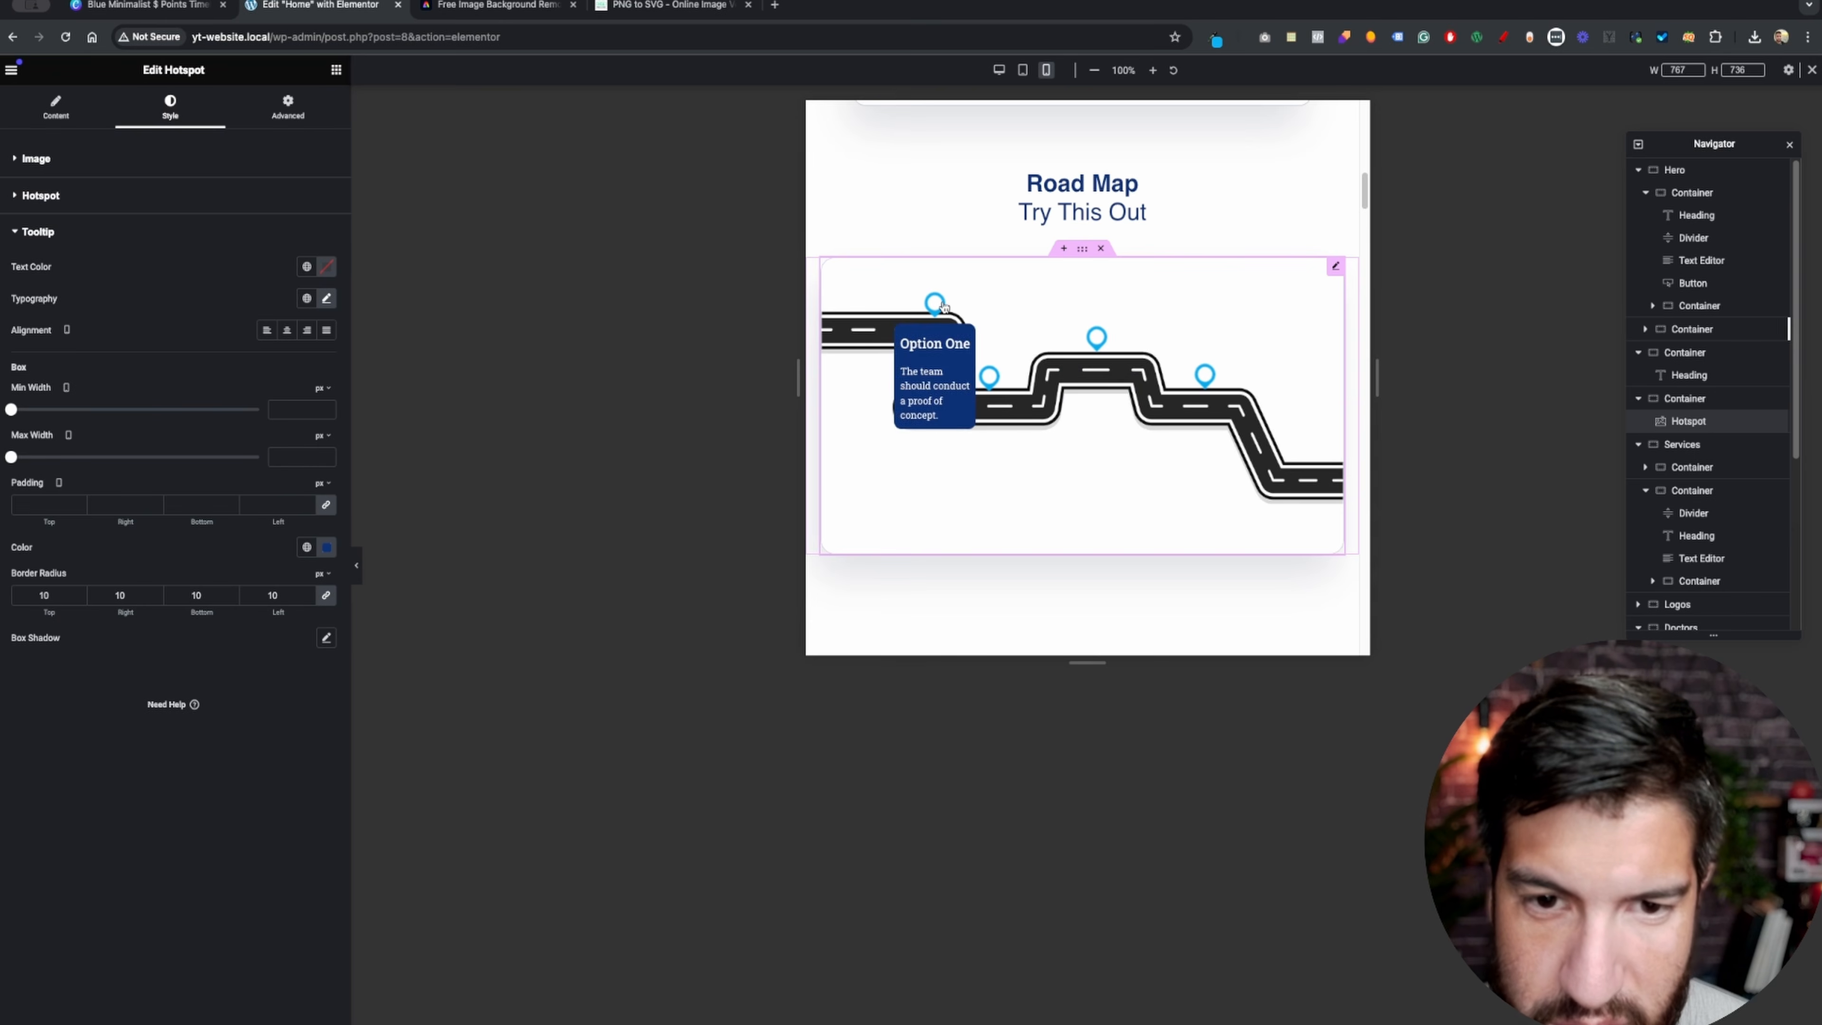
drag(1376, 385, 954, 391)
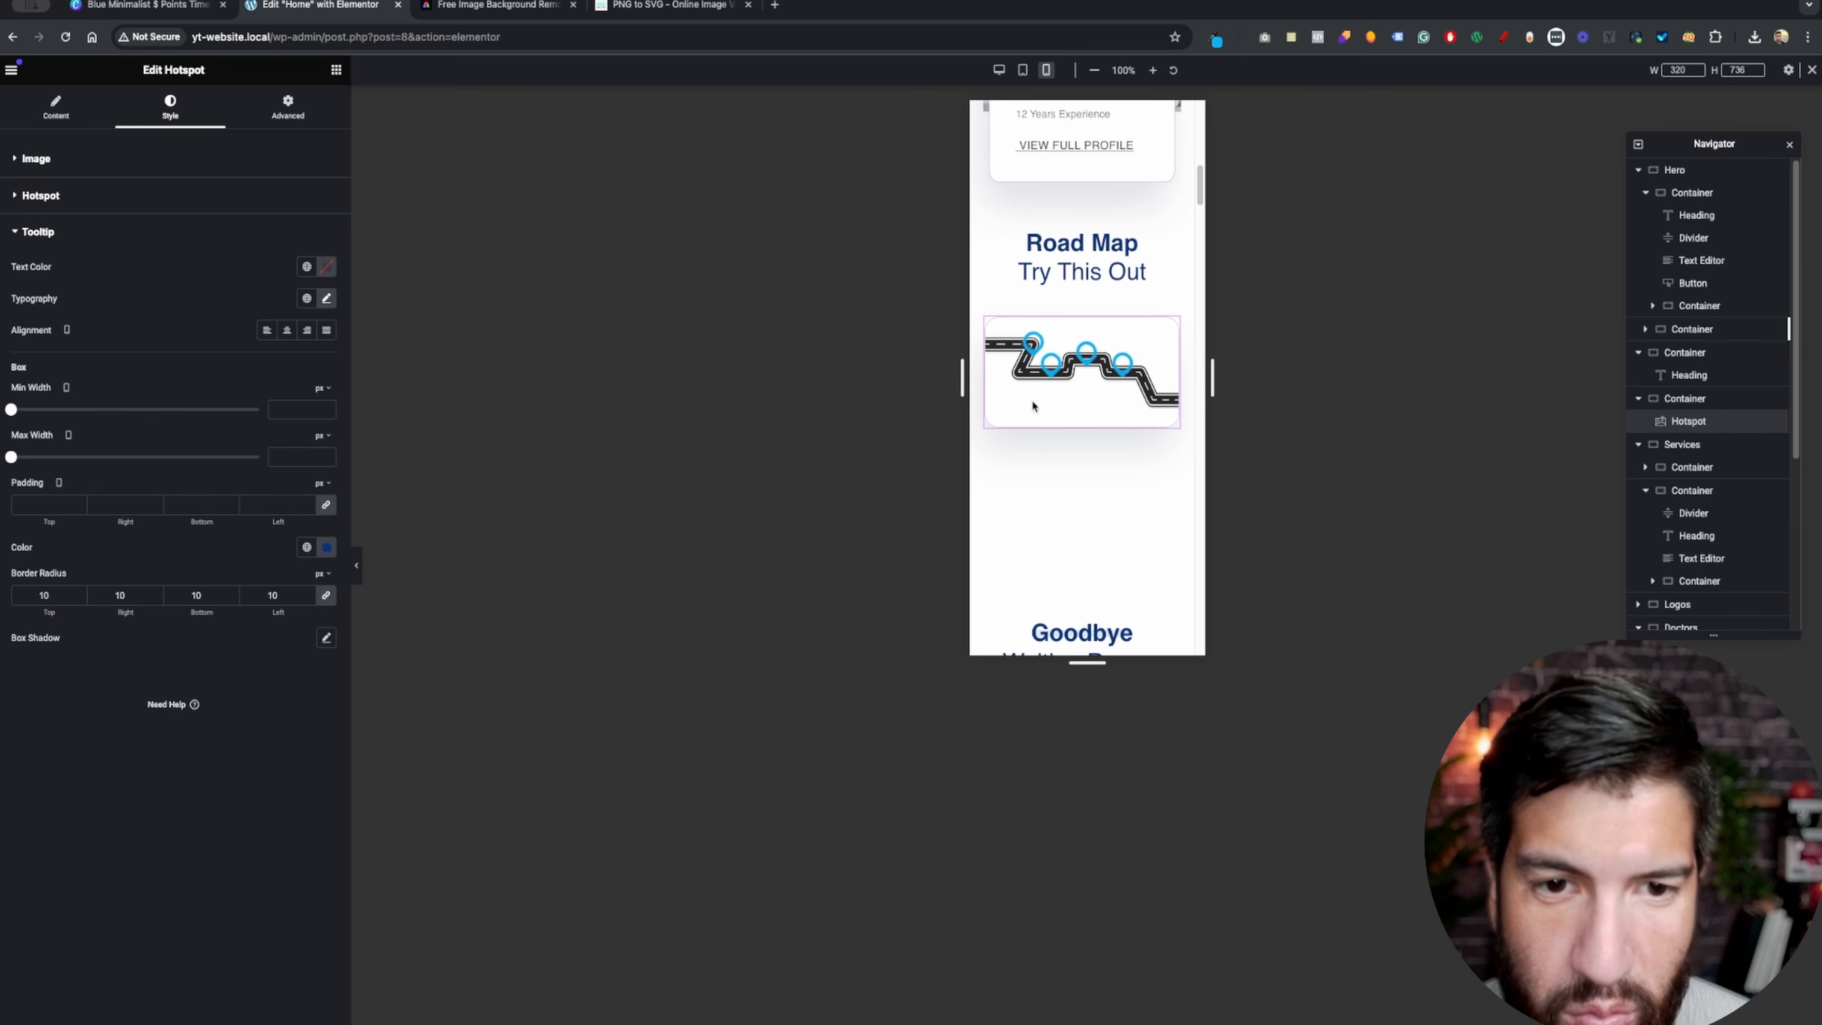
- Cut the p white-space rule from the Hotspot's 767px media query to compare the pin tooltips without it, and paste it back
click(288, 108)
scroll(175, 884, down, 2)
click(81, 936)
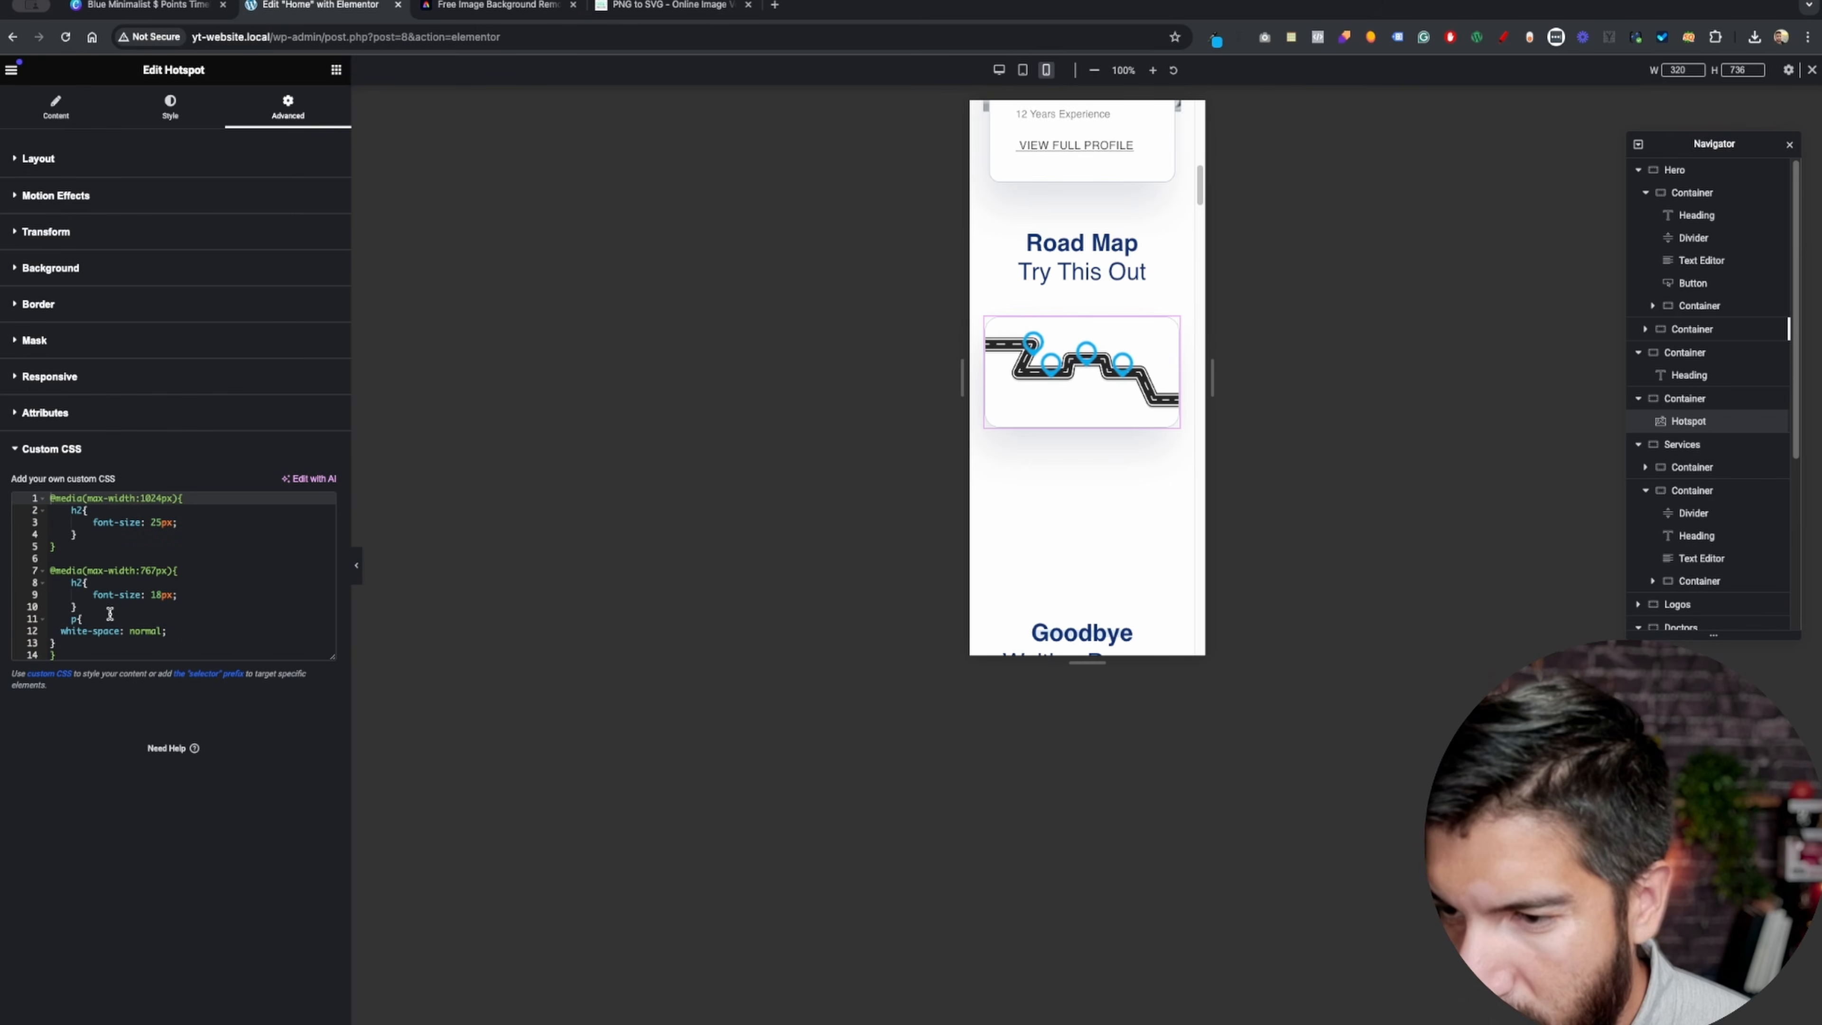
click(58, 630)
drag(58, 643, 49, 619)
key(ctrl+c)
key(BackSpace)
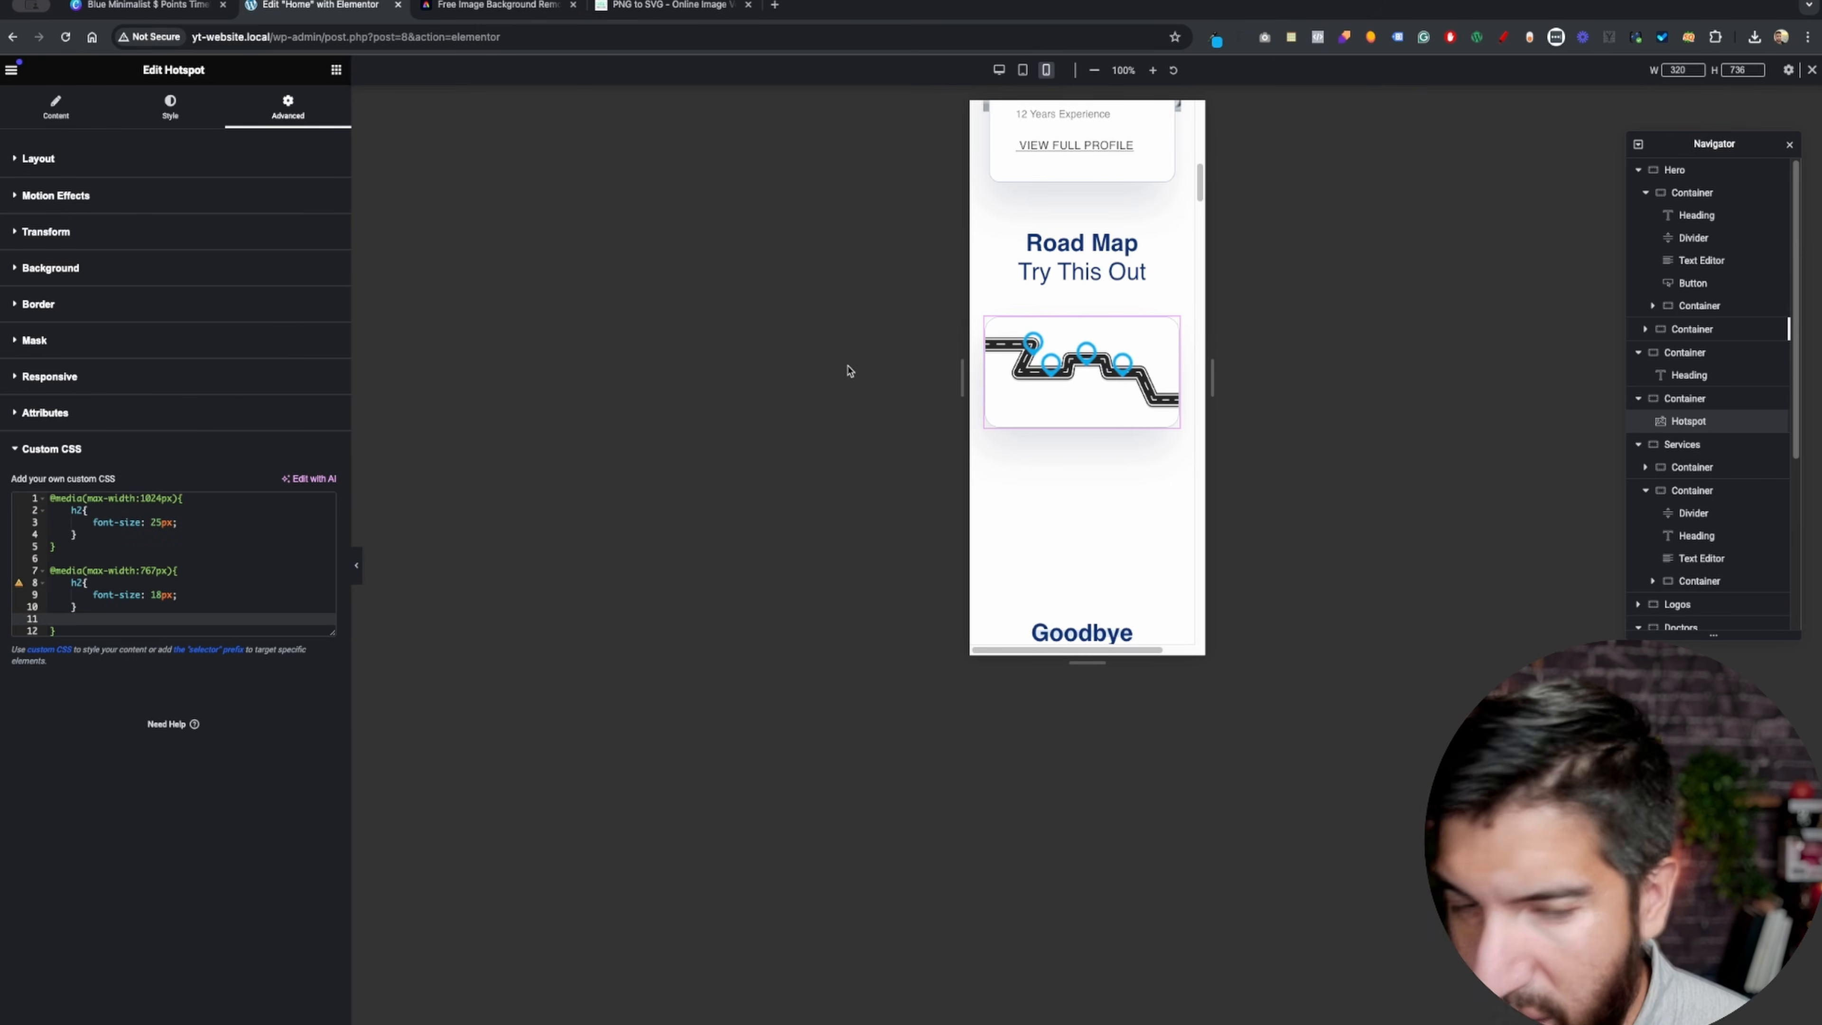
mouse_move(1052, 366)
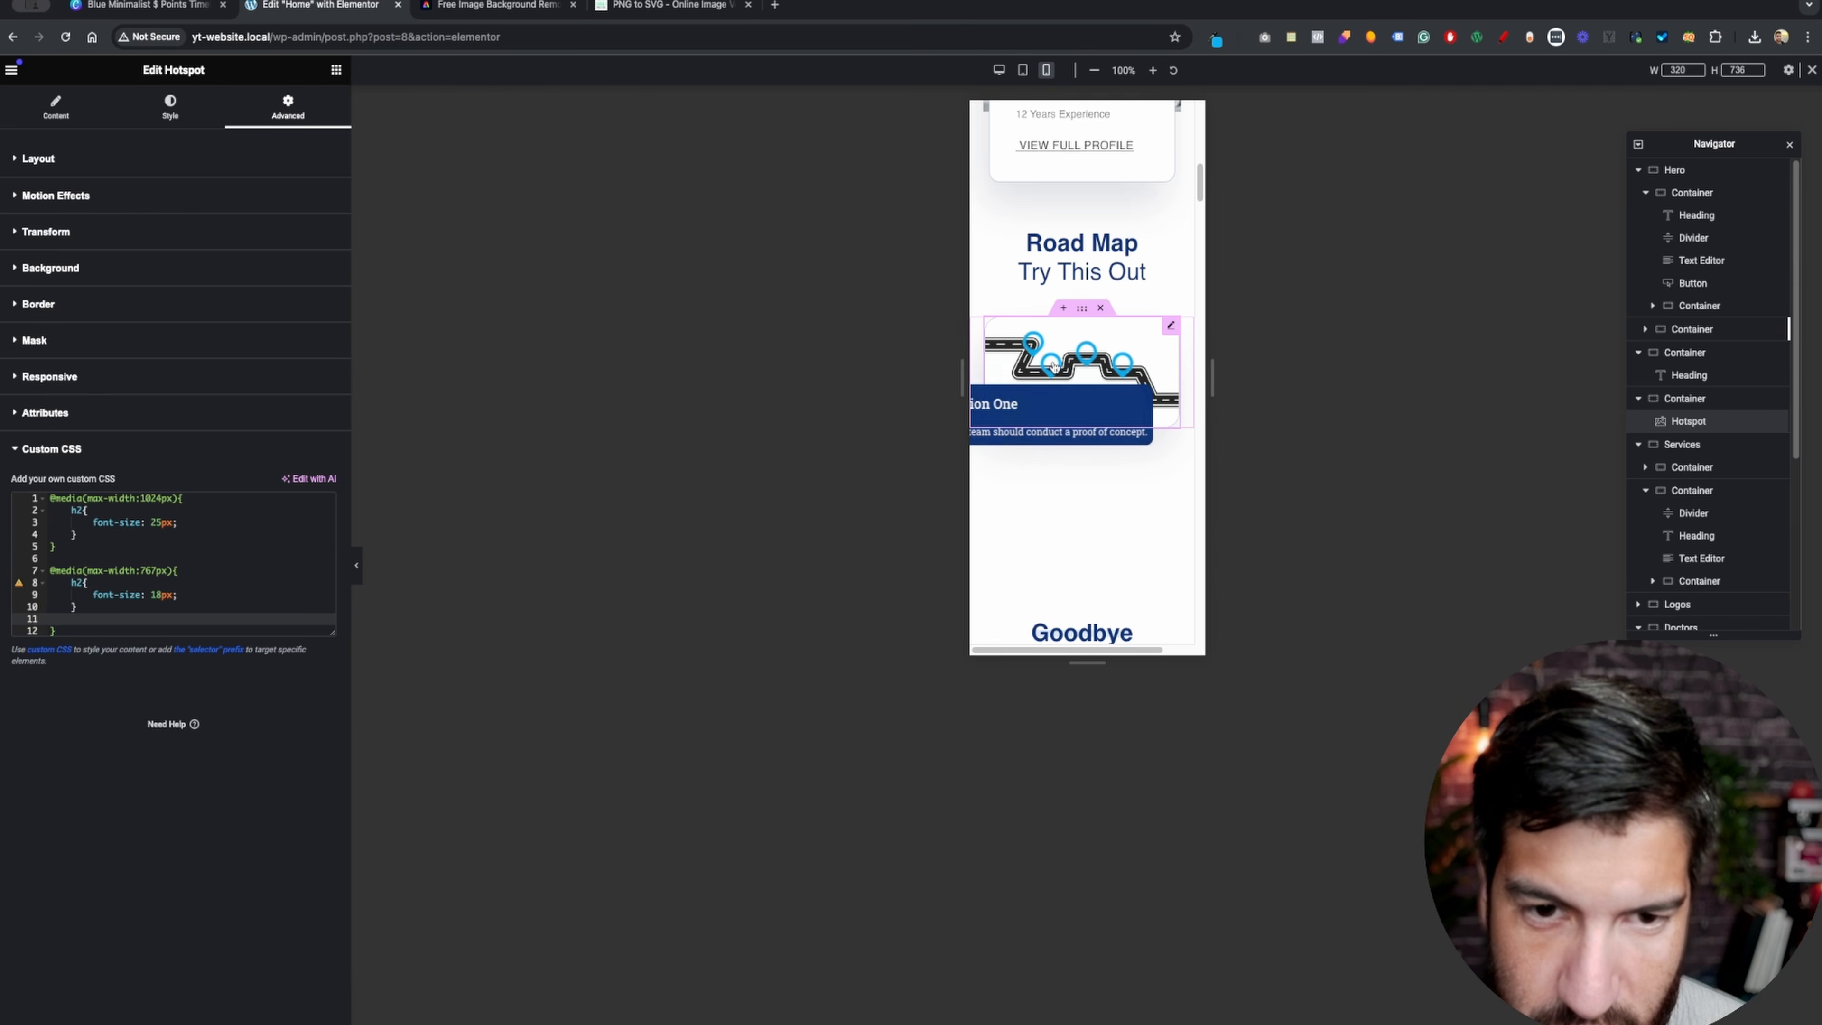
mouse_move(1123, 365)
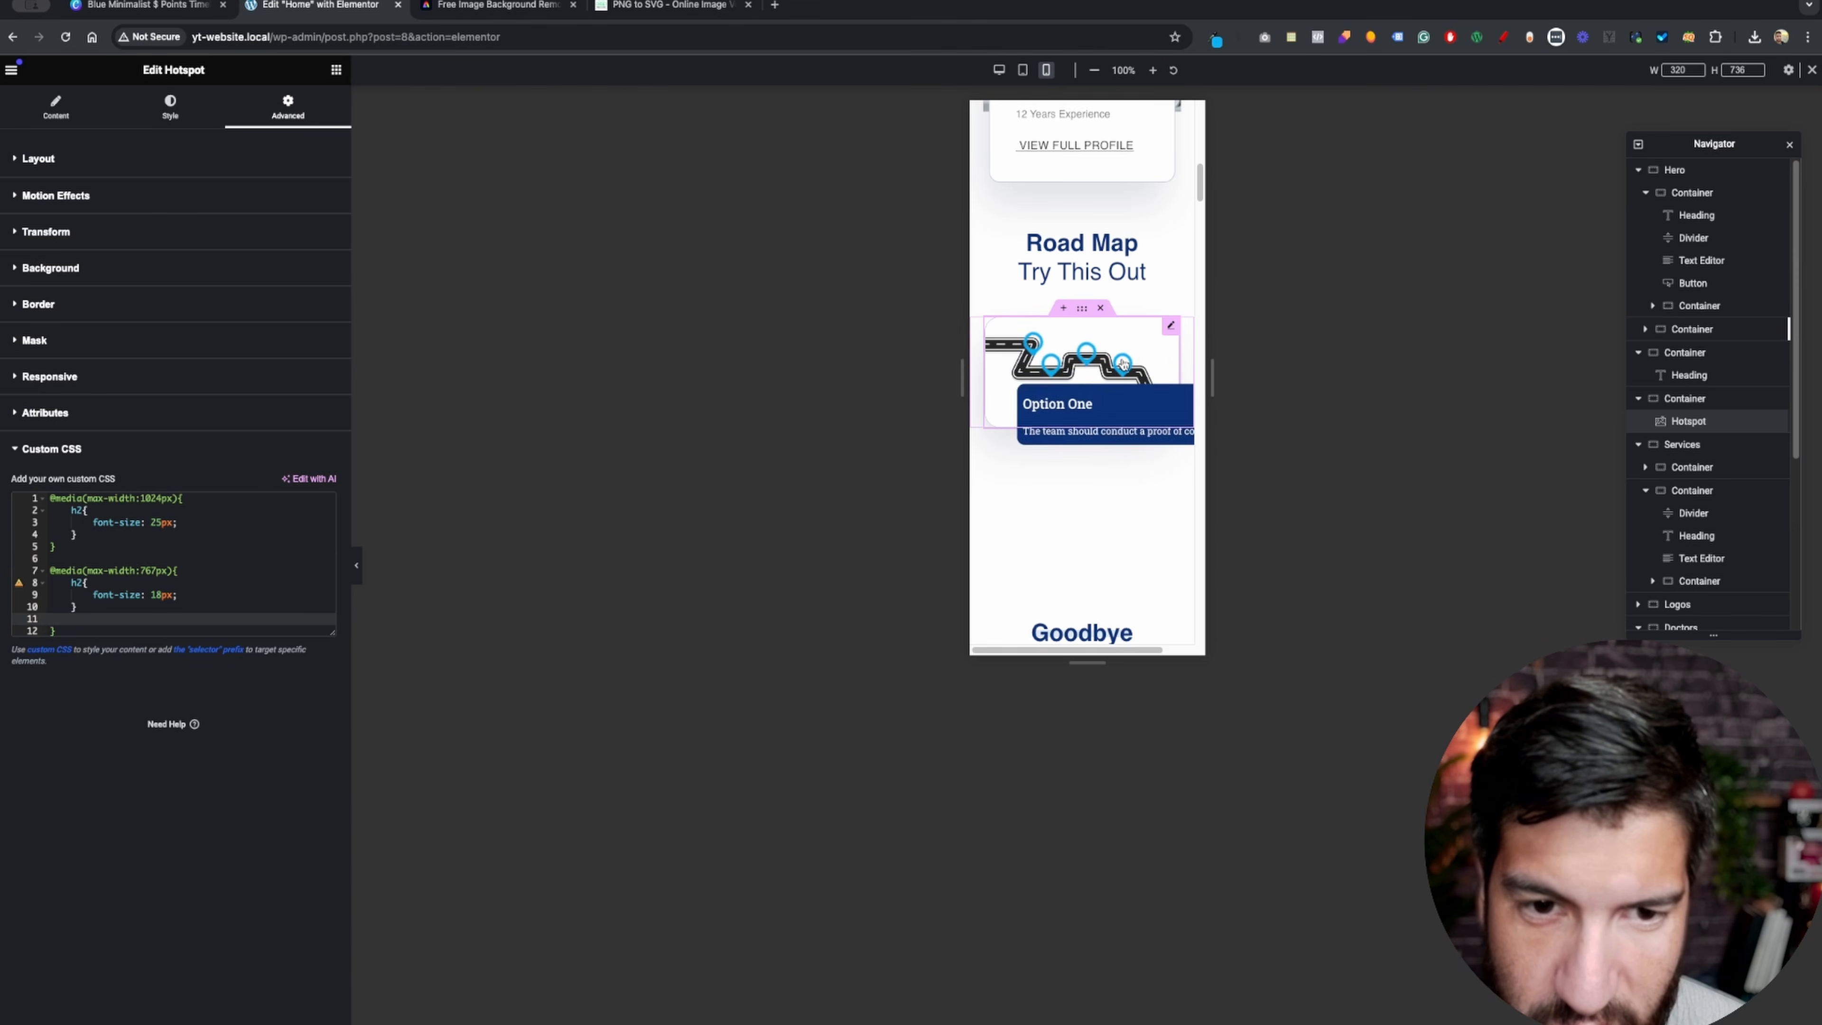
key(ctrl+v)
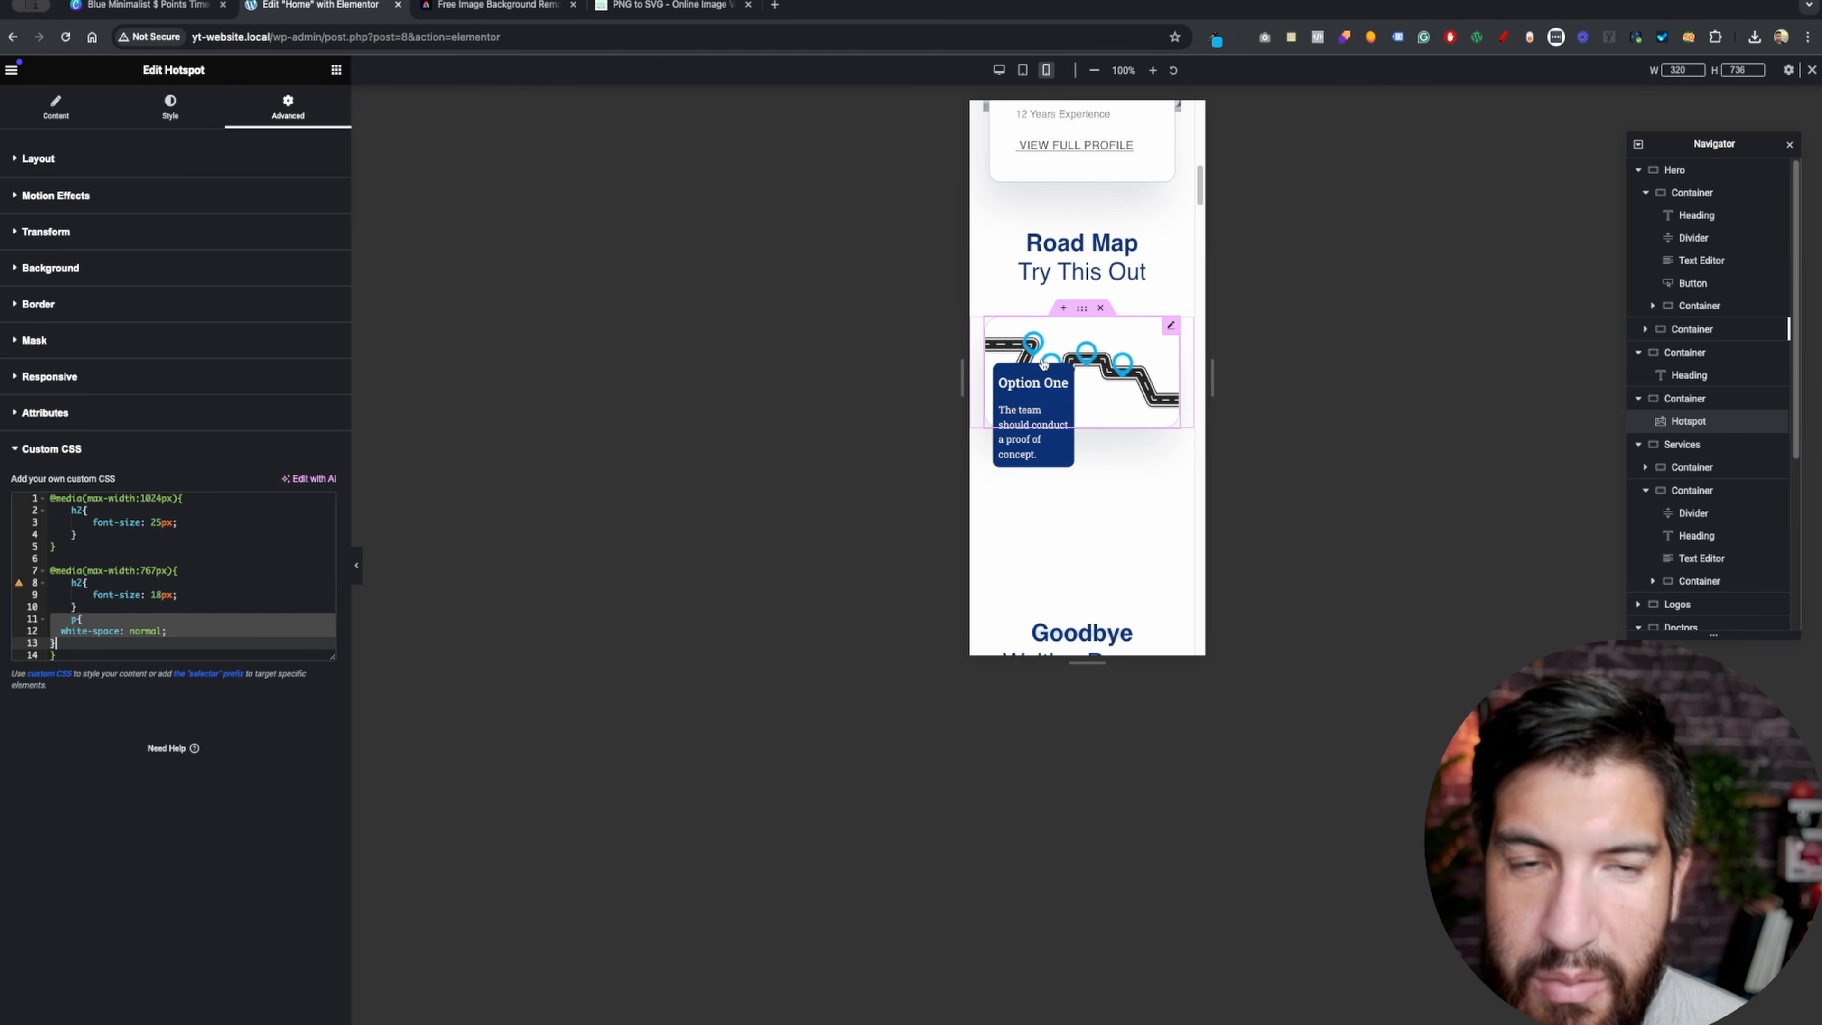
- Switch back to the desktop preview and review the road map section alongside its neighbouring sections
click(999, 70)
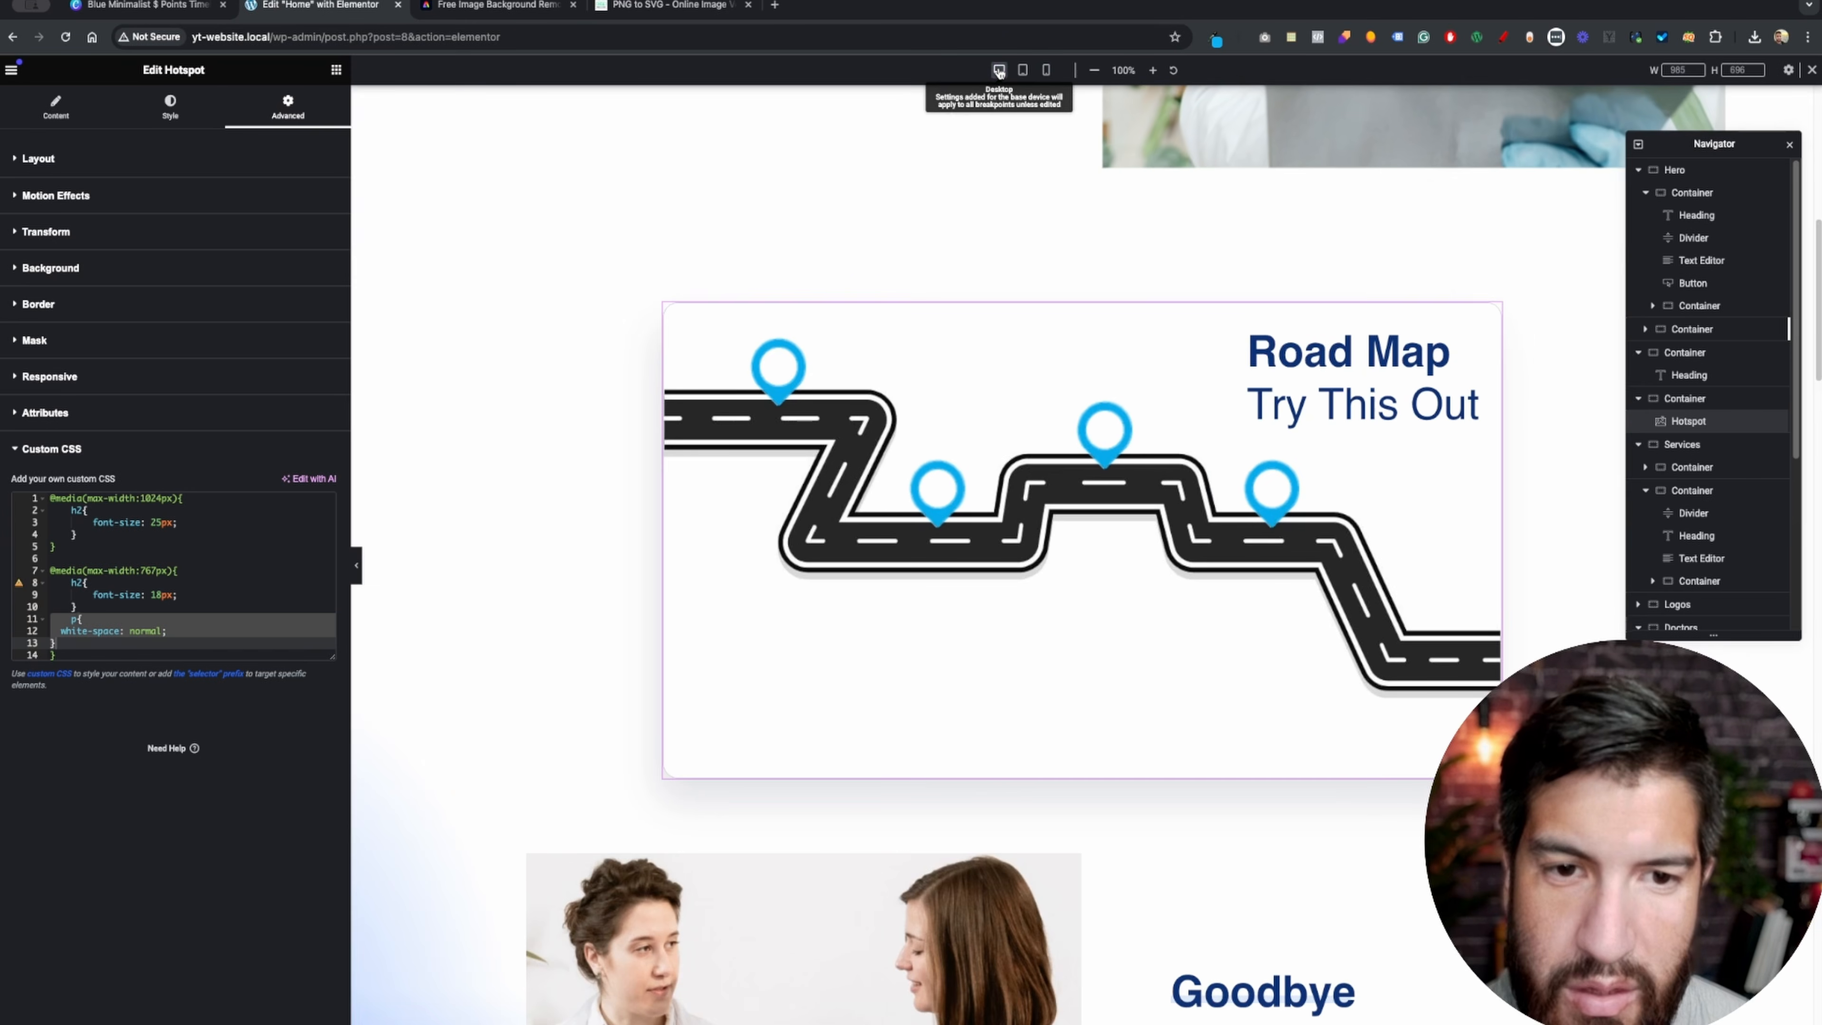
scroll(1143, 627, down, 14)
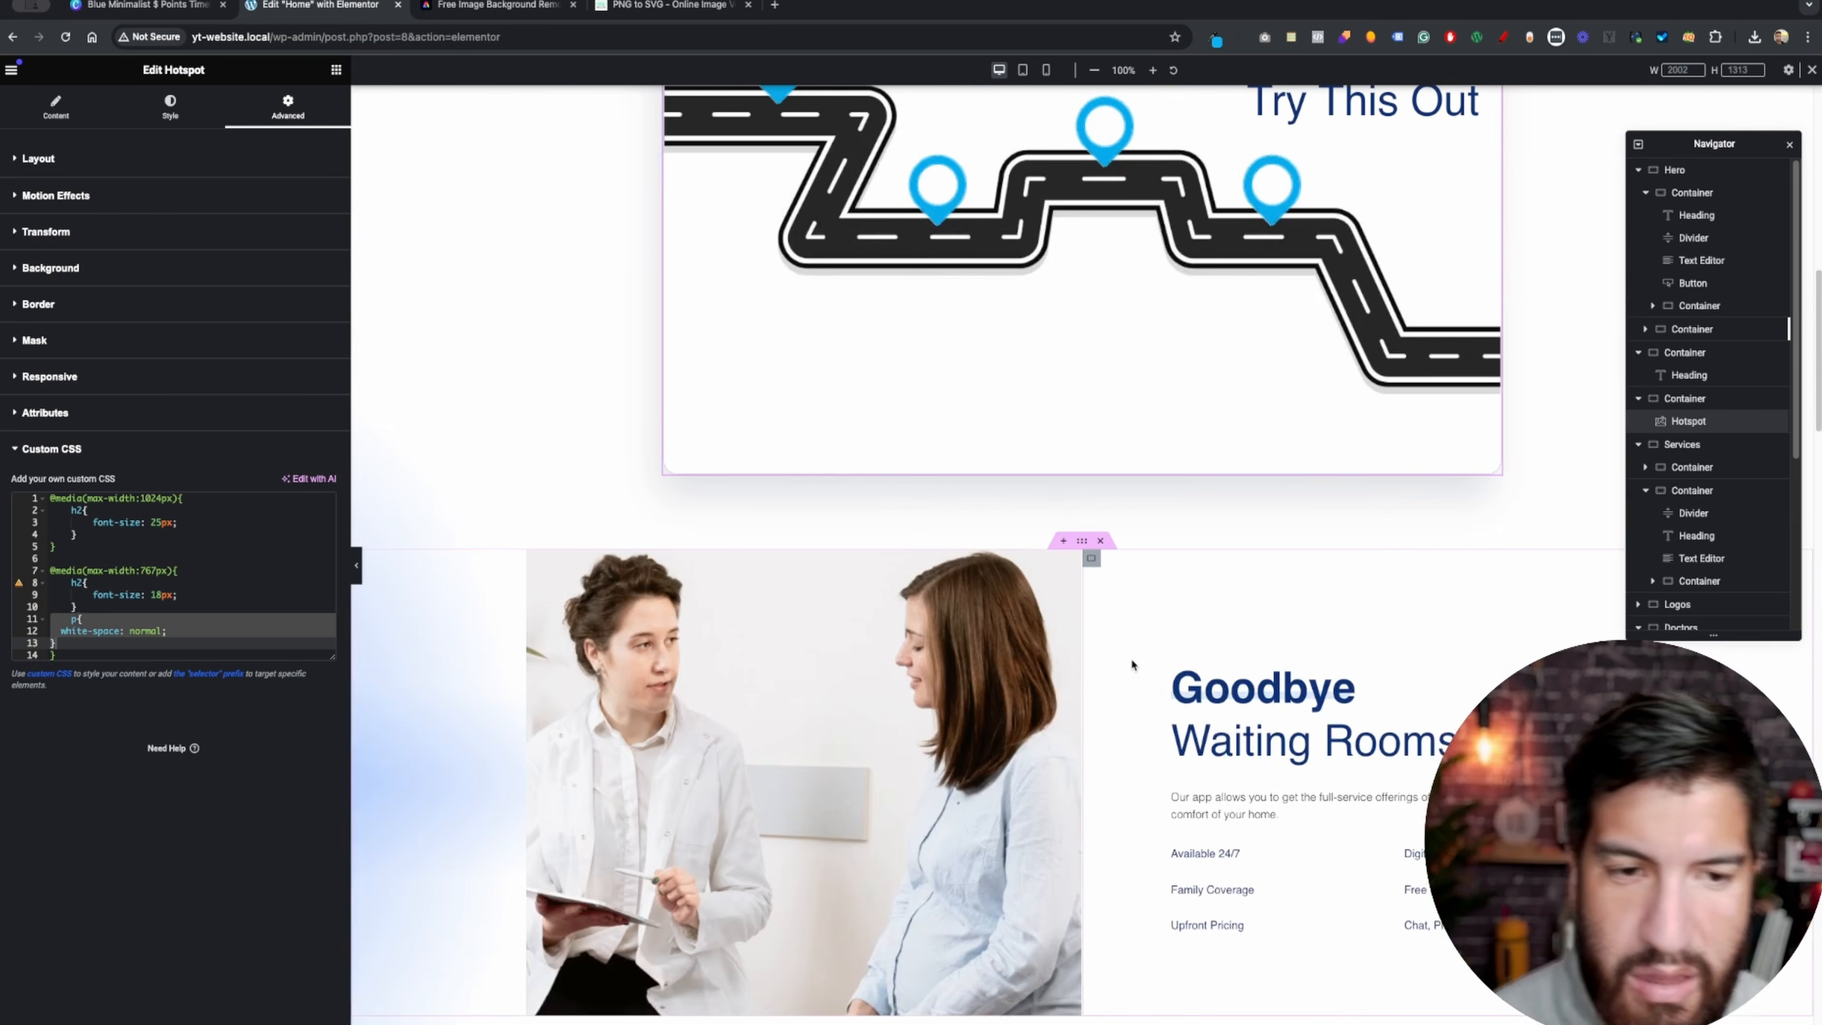
scroll(1120, 659, up, 10)
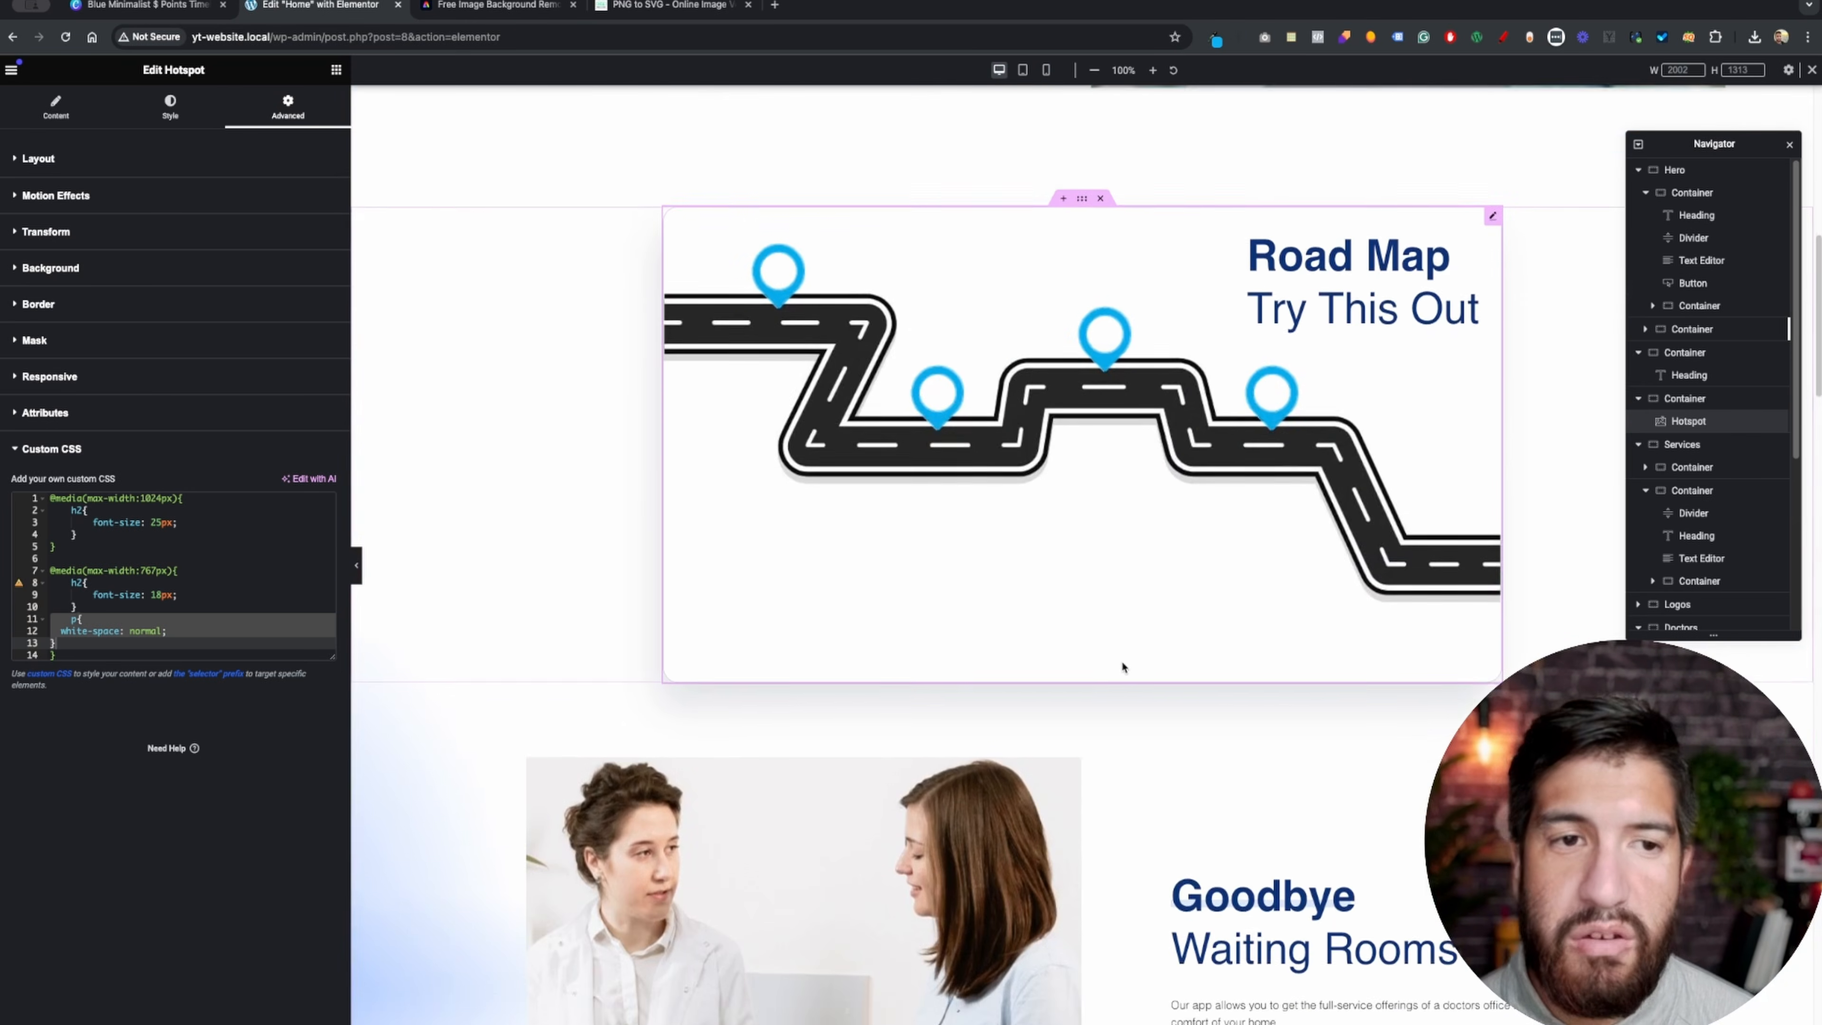
scroll(913, 585, down, 4)
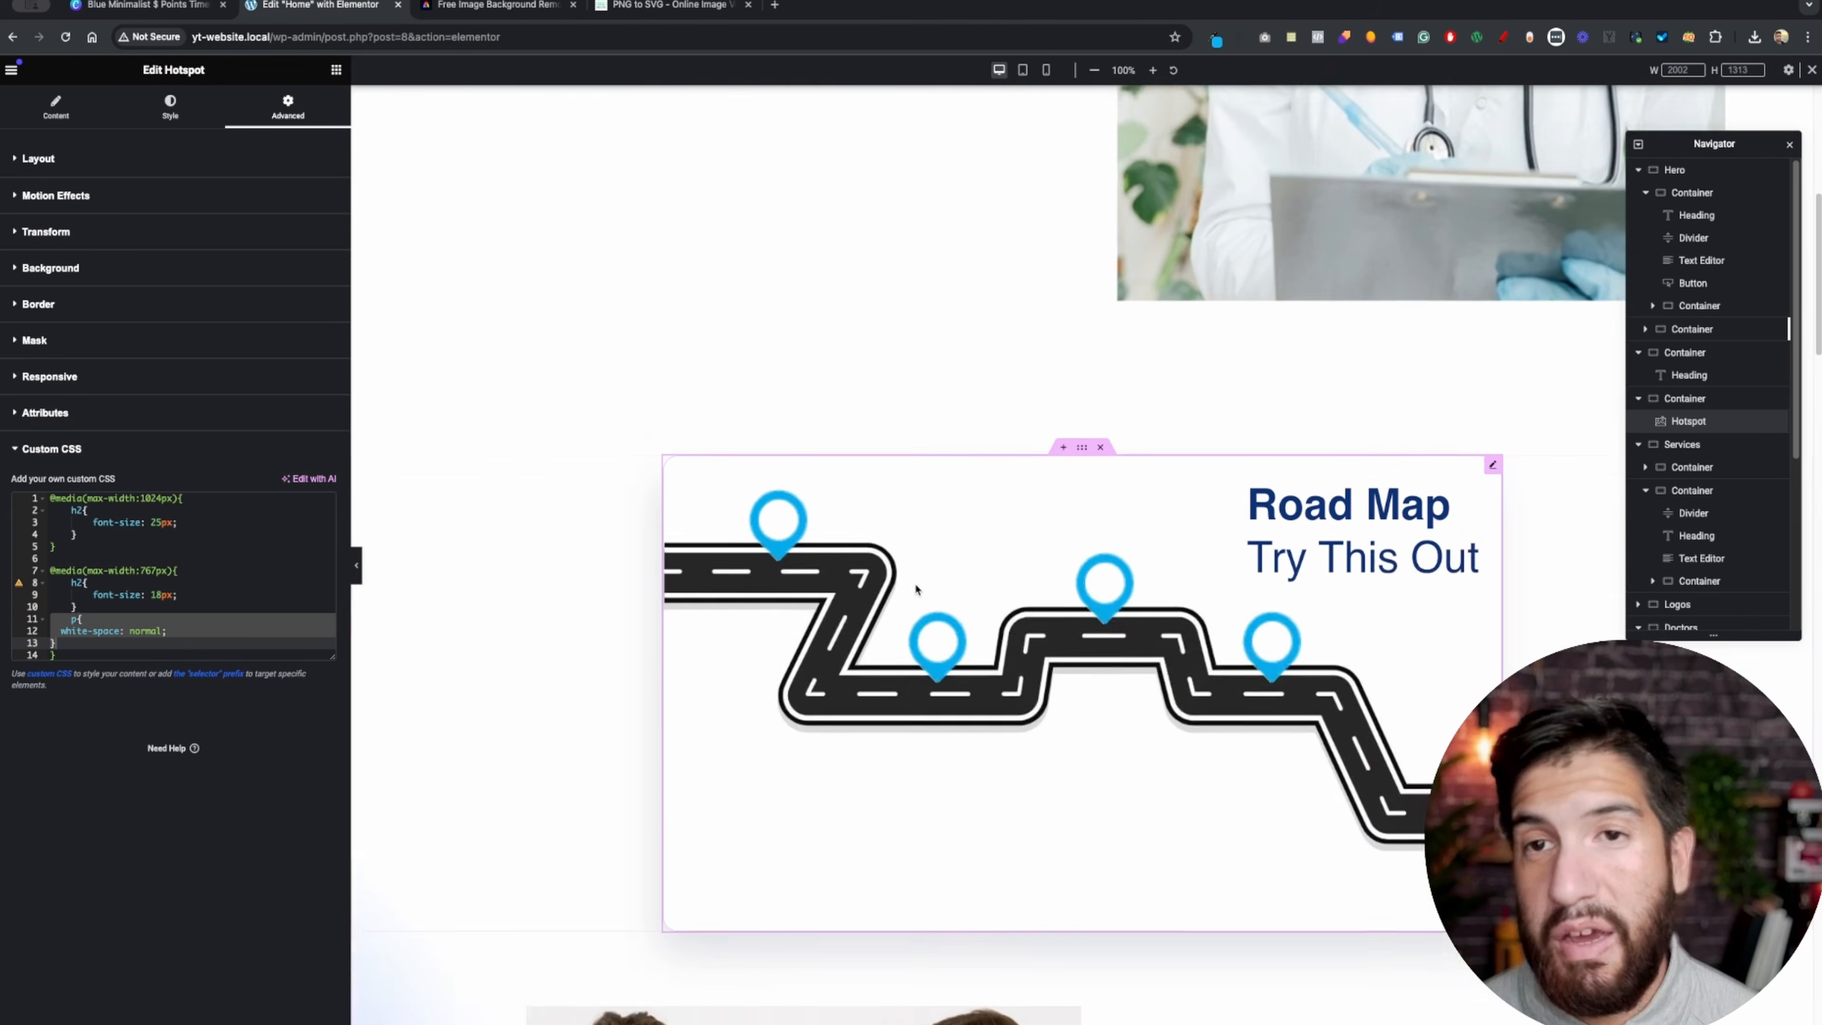